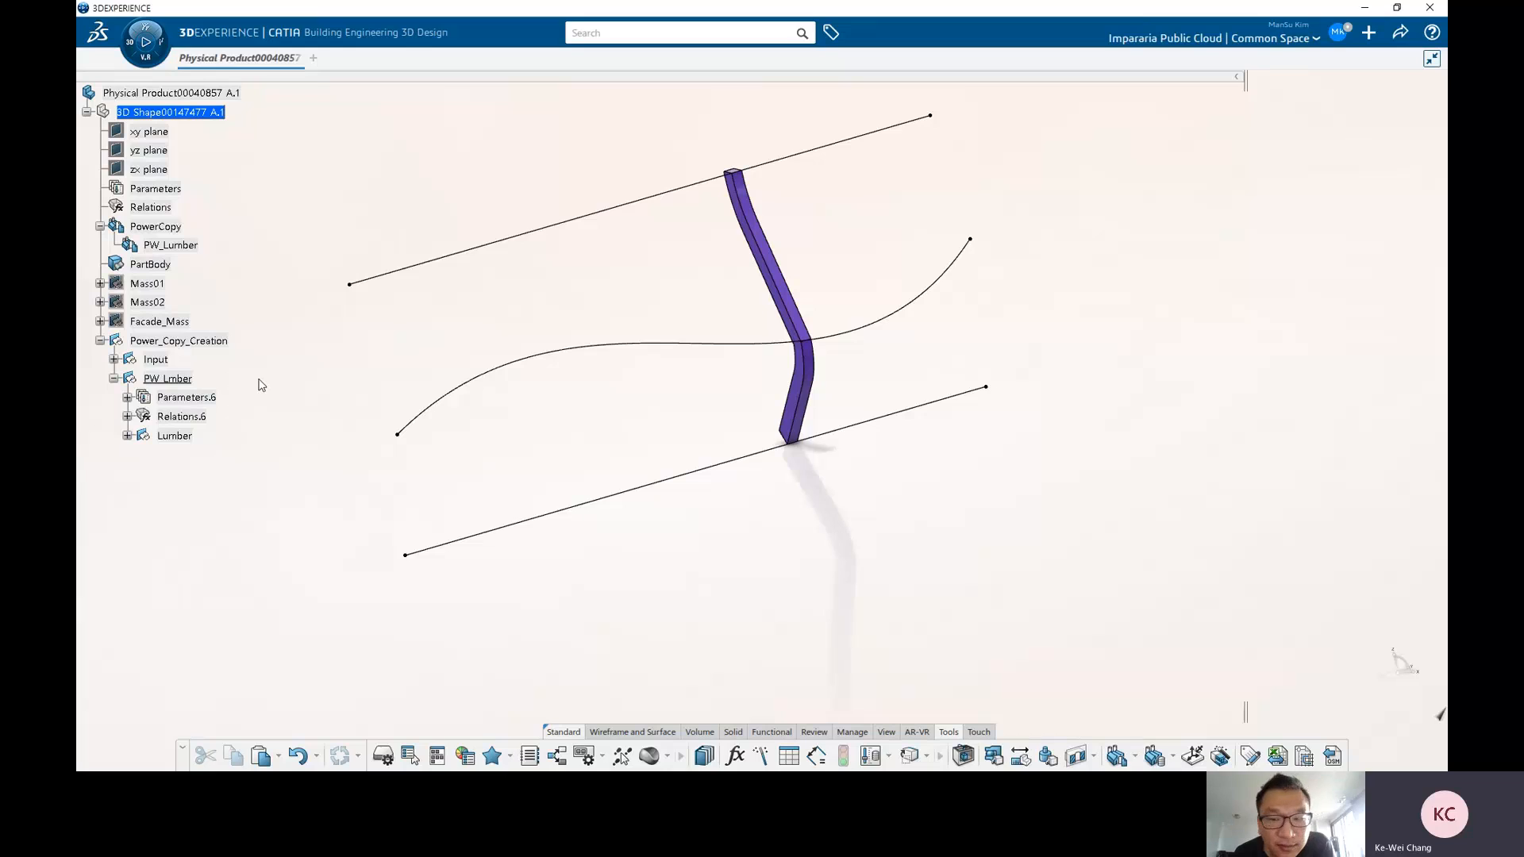
Insert a geometrical set directly under the 3D shape and rename it Automation_Lumbers.
{"action": "middle_click_drag", "start_coordinate": [696, 415], "coordinate": [755, 440]}
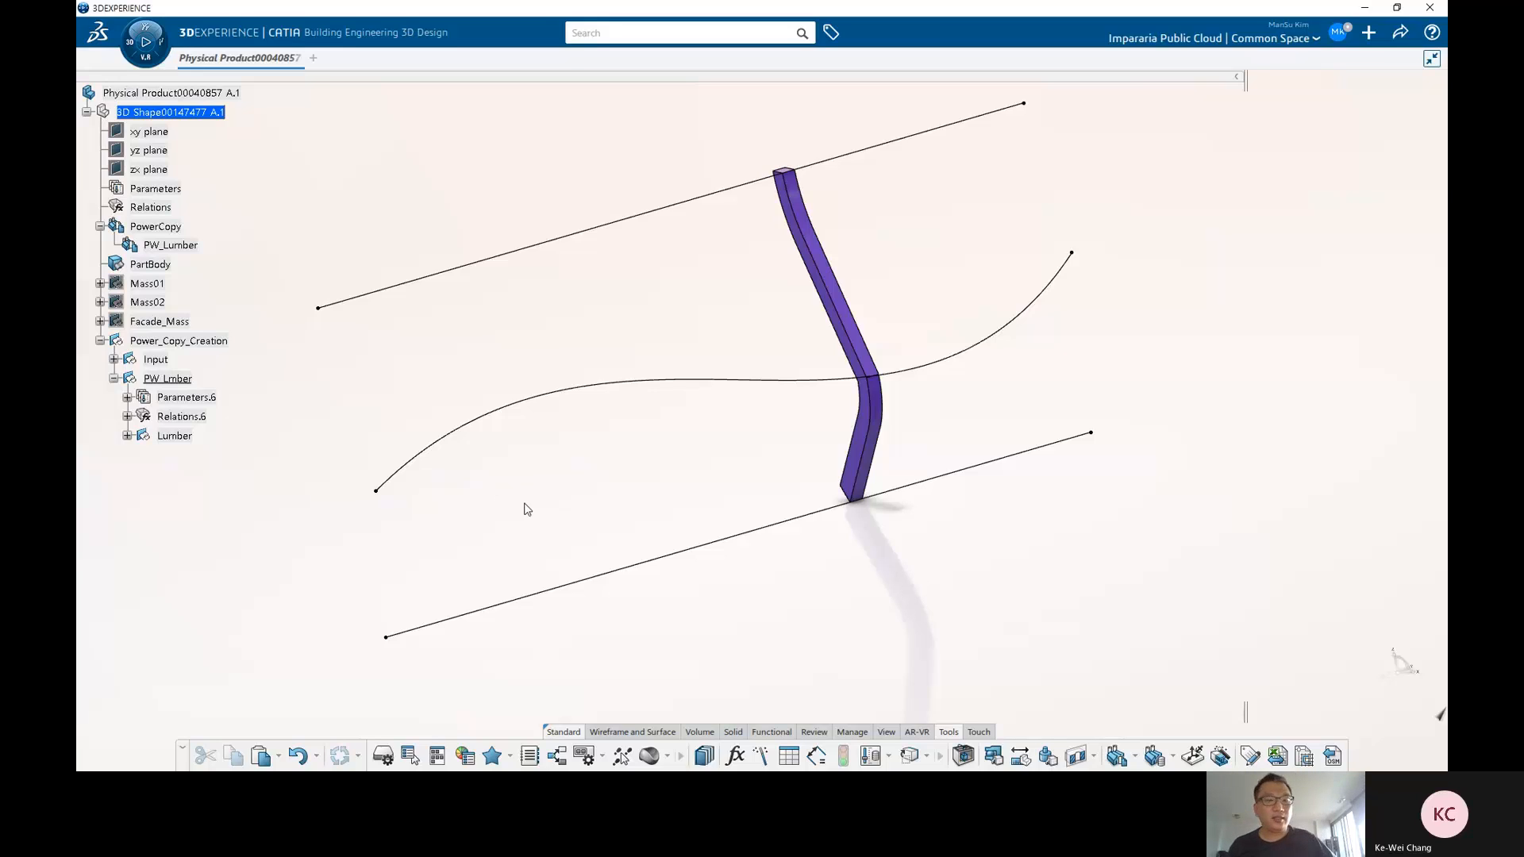
{"action": "left_click", "coordinate": [115, 380]}
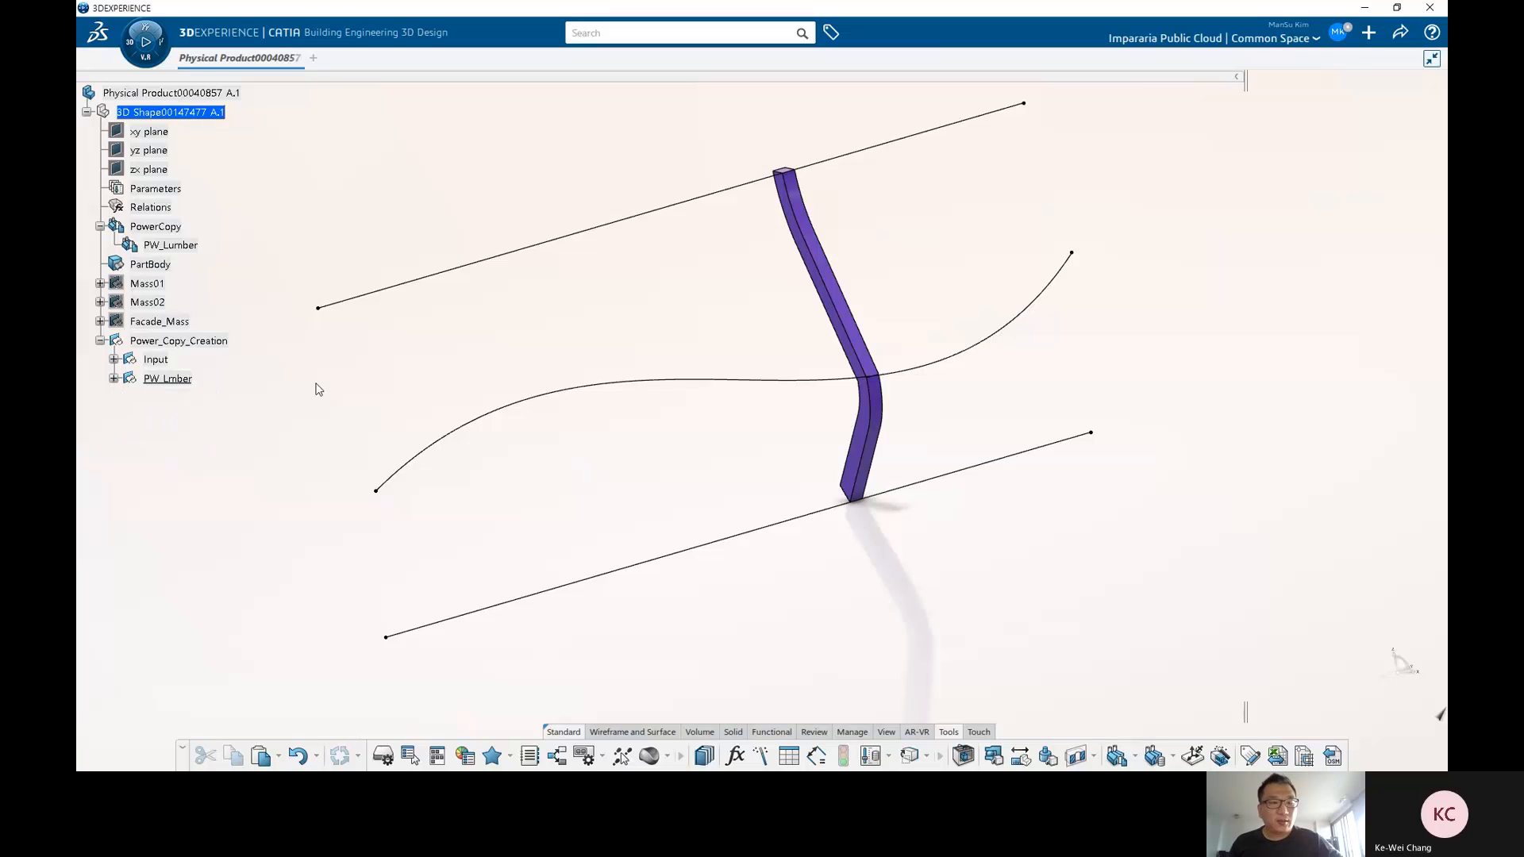
{"action": "left_click", "coordinate": [193, 116]}
{"action": "left_click", "coordinate": [257, 87]}
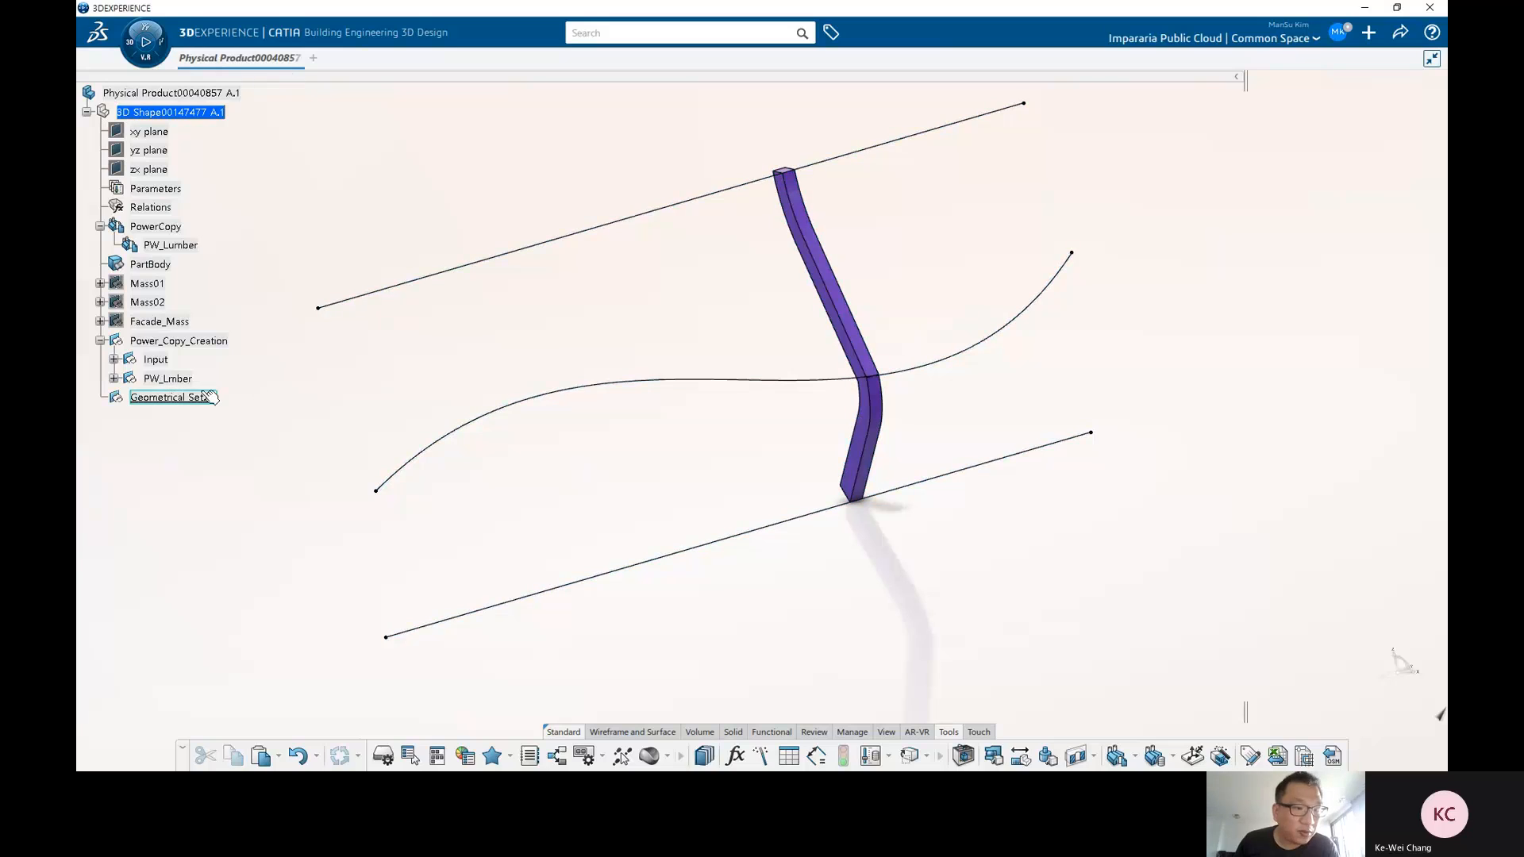
{"action": "left_click", "coordinate": [205, 398]}
{"action": "key", "text": "alt+Return"}
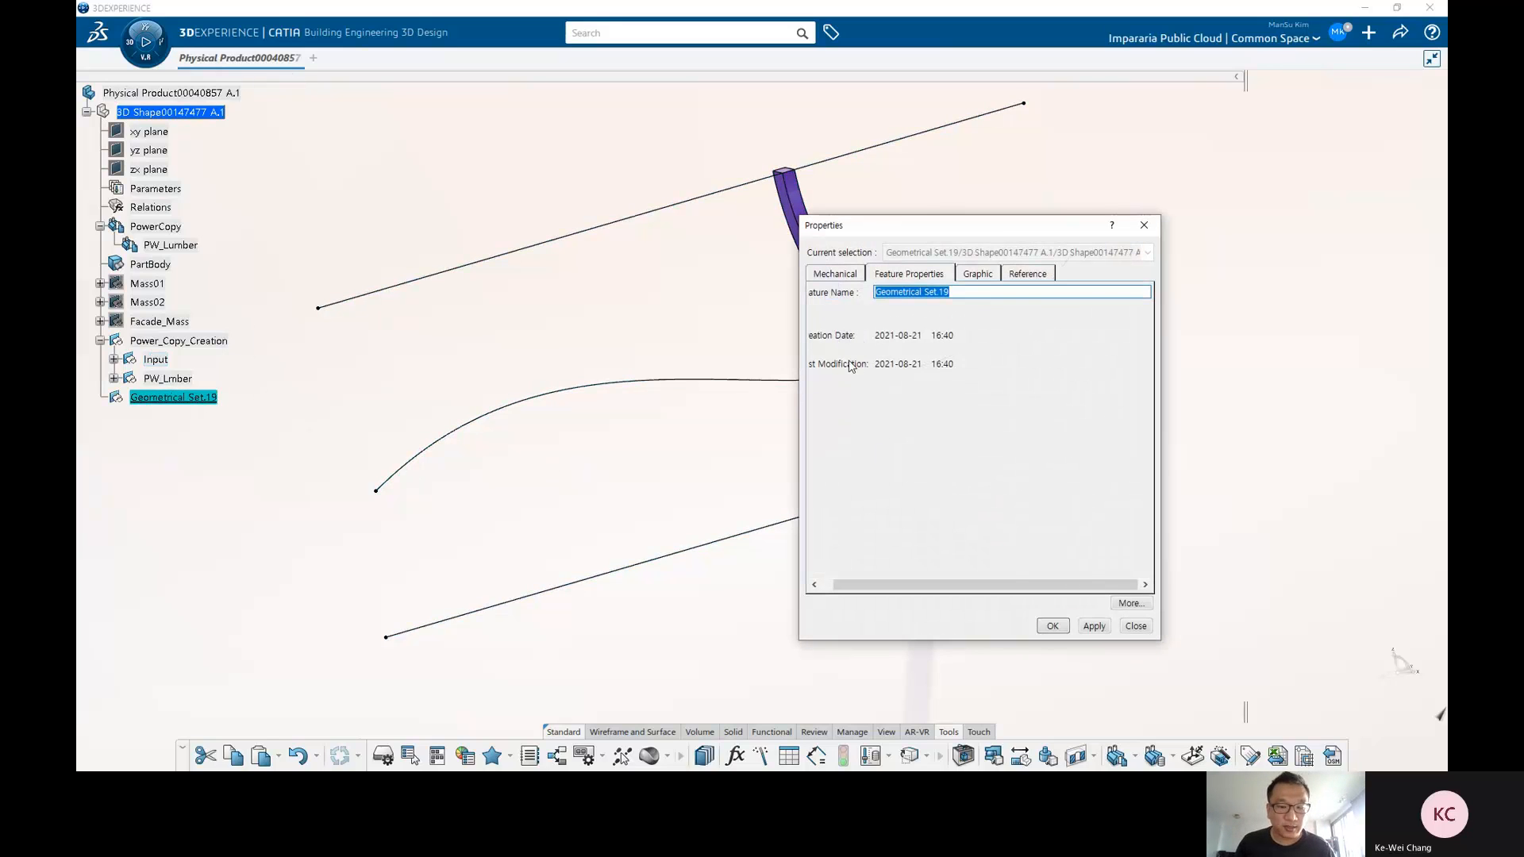
{"action": "type", "text": "Automation"}
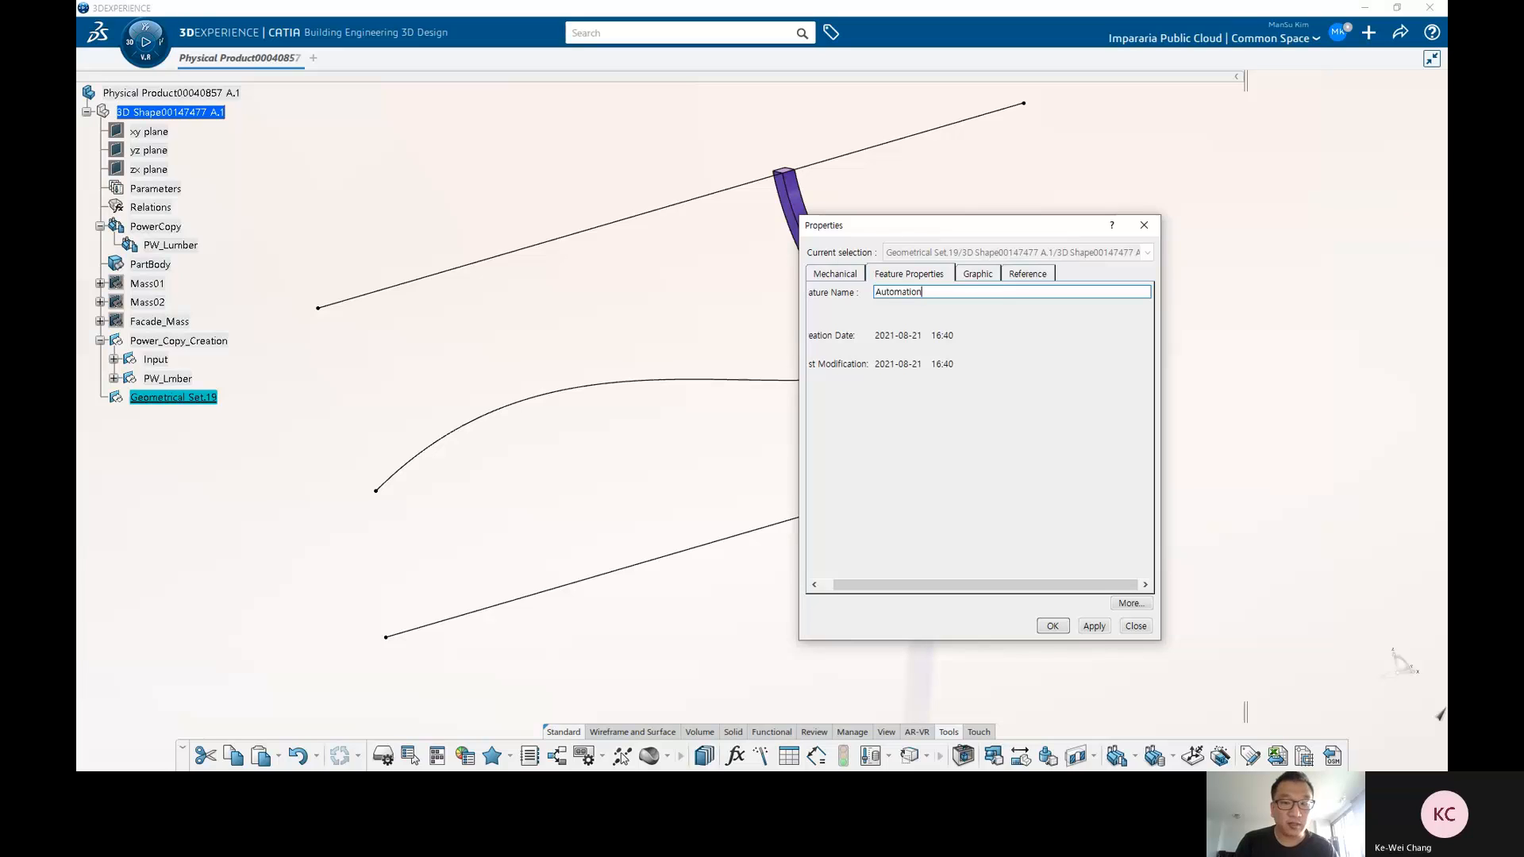
{"action": "type", "text": "_Lumbers"}
{"action": "key", "text": "Return"}
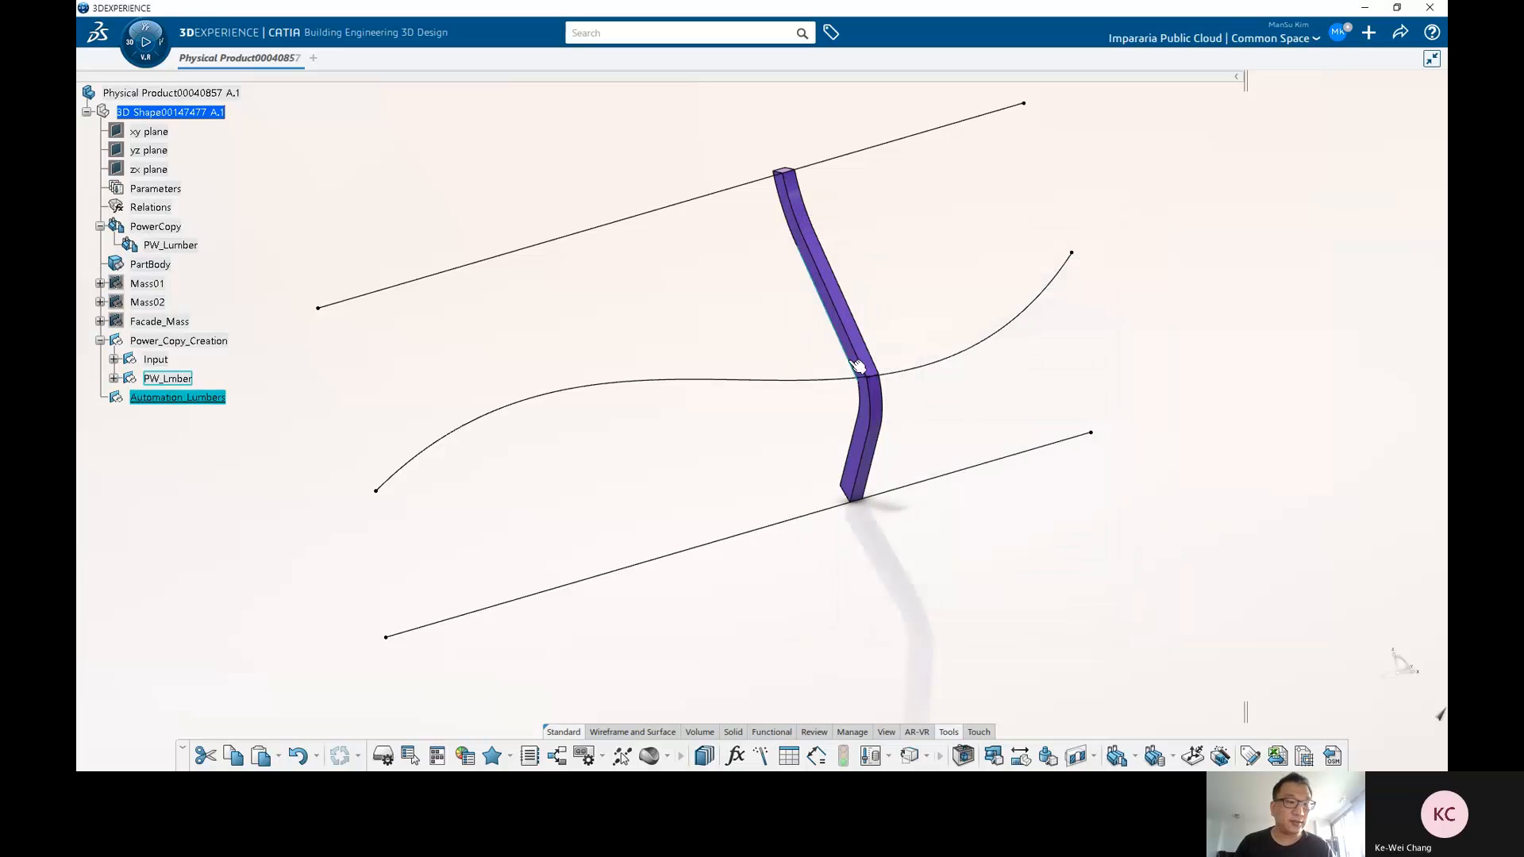
{"action": "left_click", "coordinate": [328, 397]}
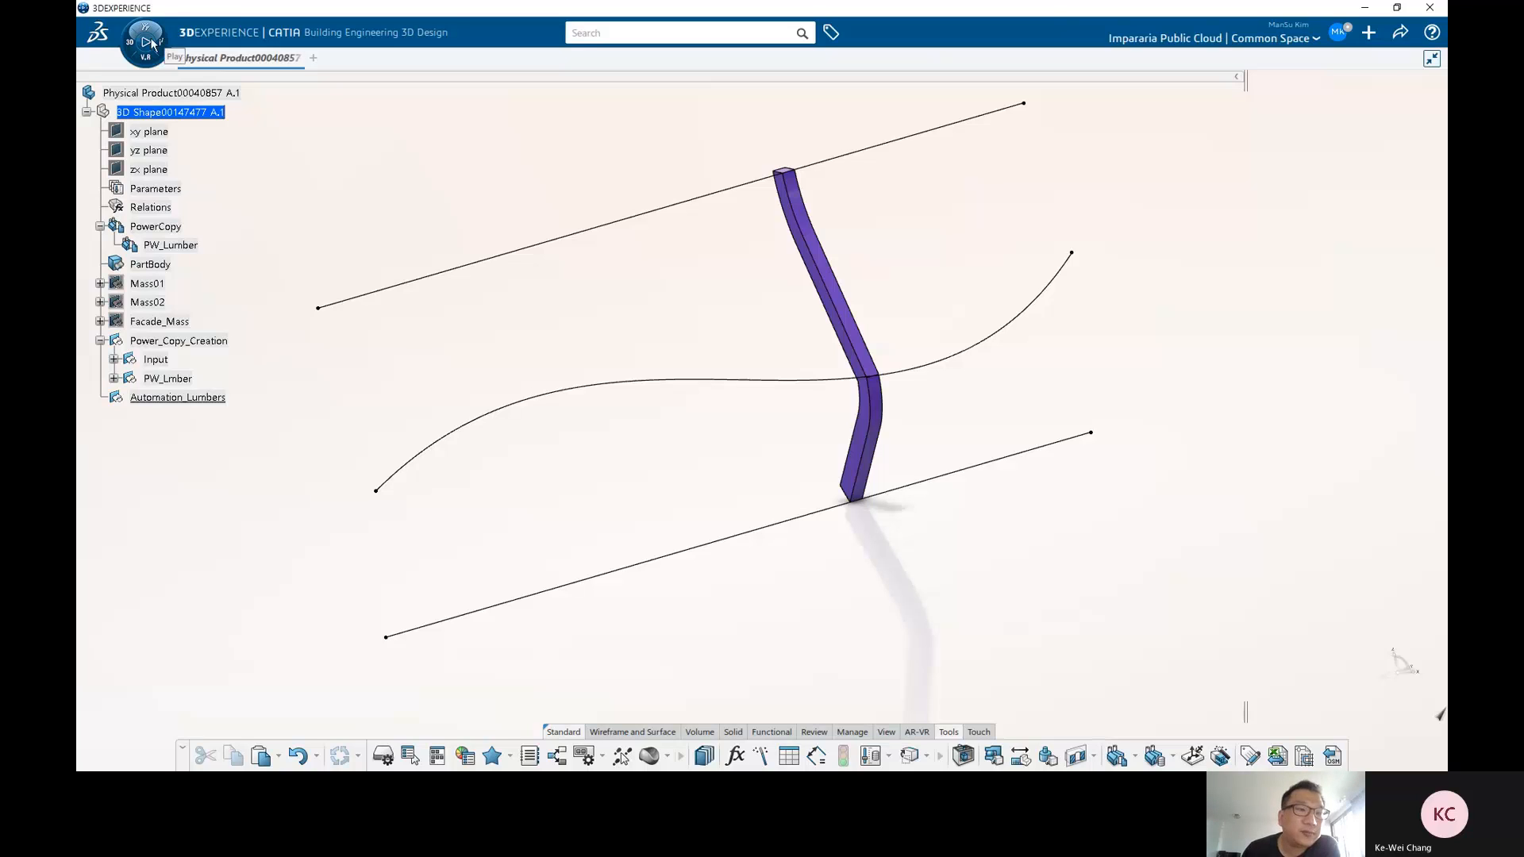
Switch to the Engineering Rules Capture app.
{"action": "left_click", "coordinate": [130, 52]}
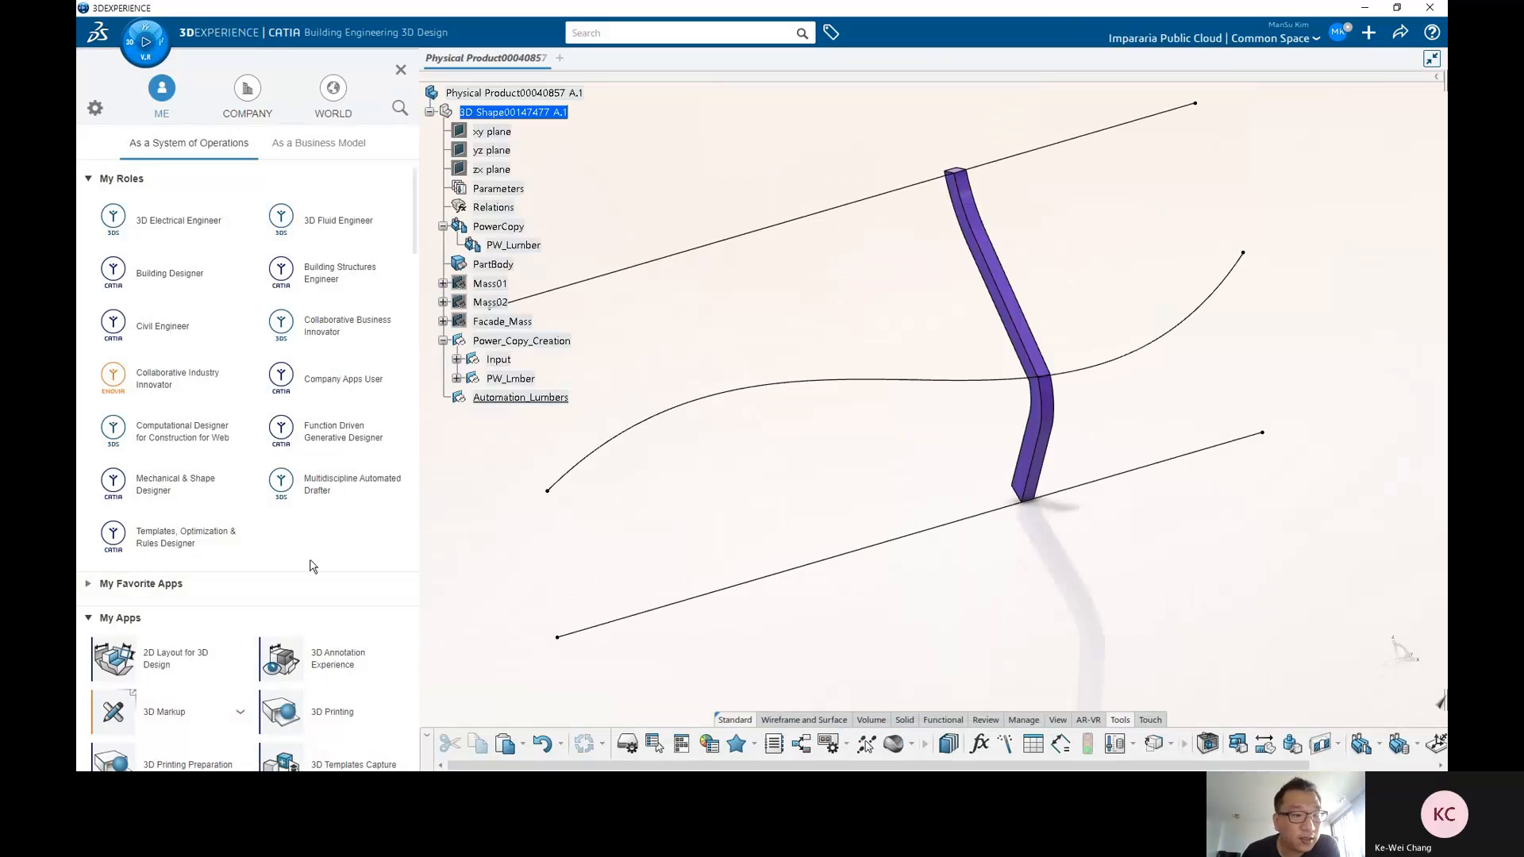
{"action": "scroll", "coordinate": [307, 561], "scroll_direction": "down", "scroll_amount": 3}
{"action": "scroll", "coordinate": [342, 555], "scroll_direction": "down", "scroll_amount": 9}
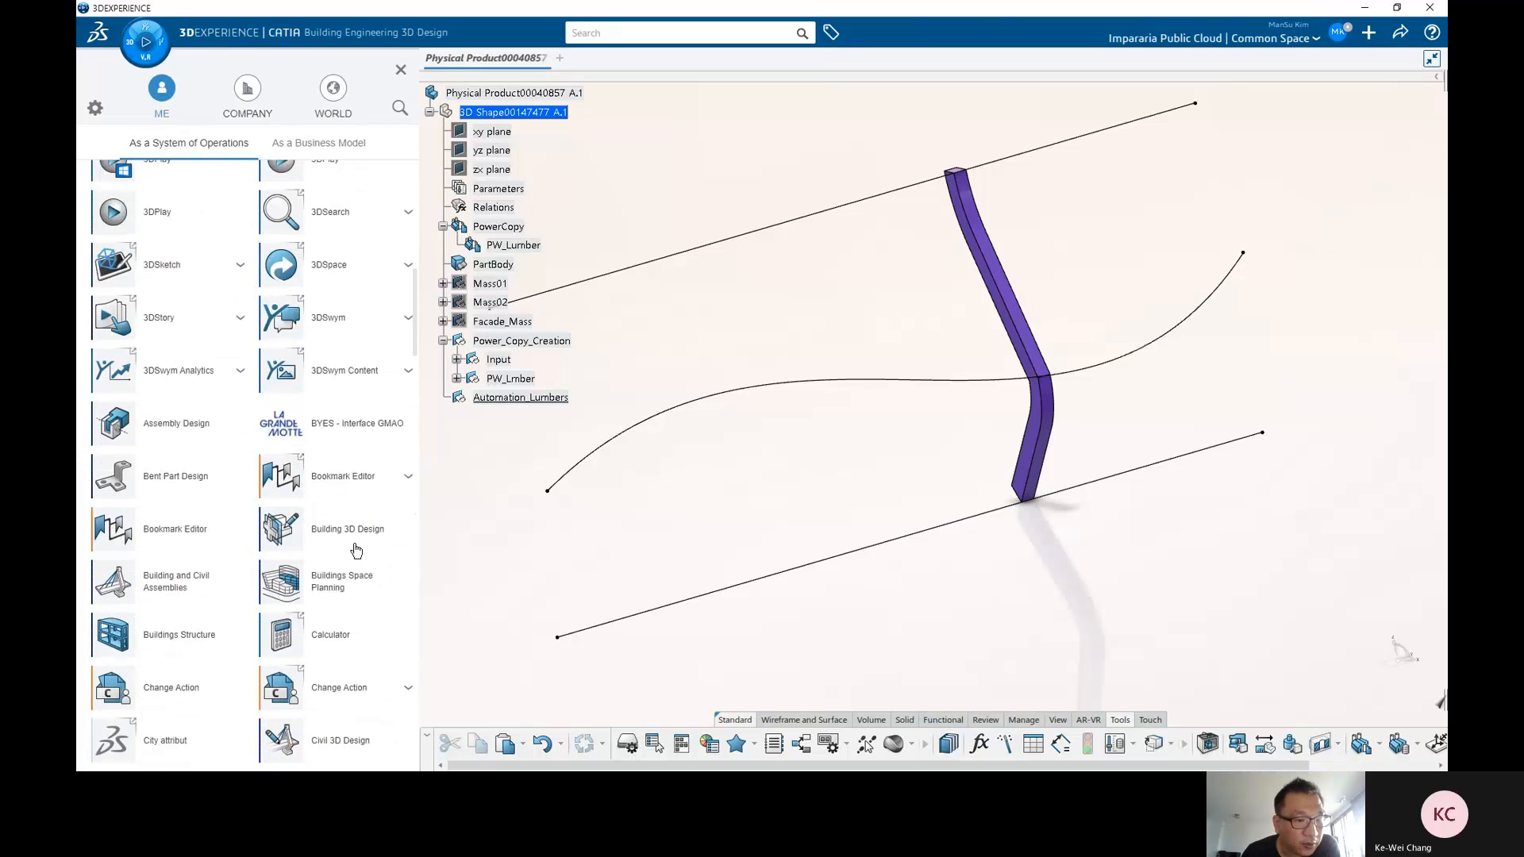
{"action": "scroll", "coordinate": [354, 548], "scroll_direction": "down", "scroll_amount": 5}
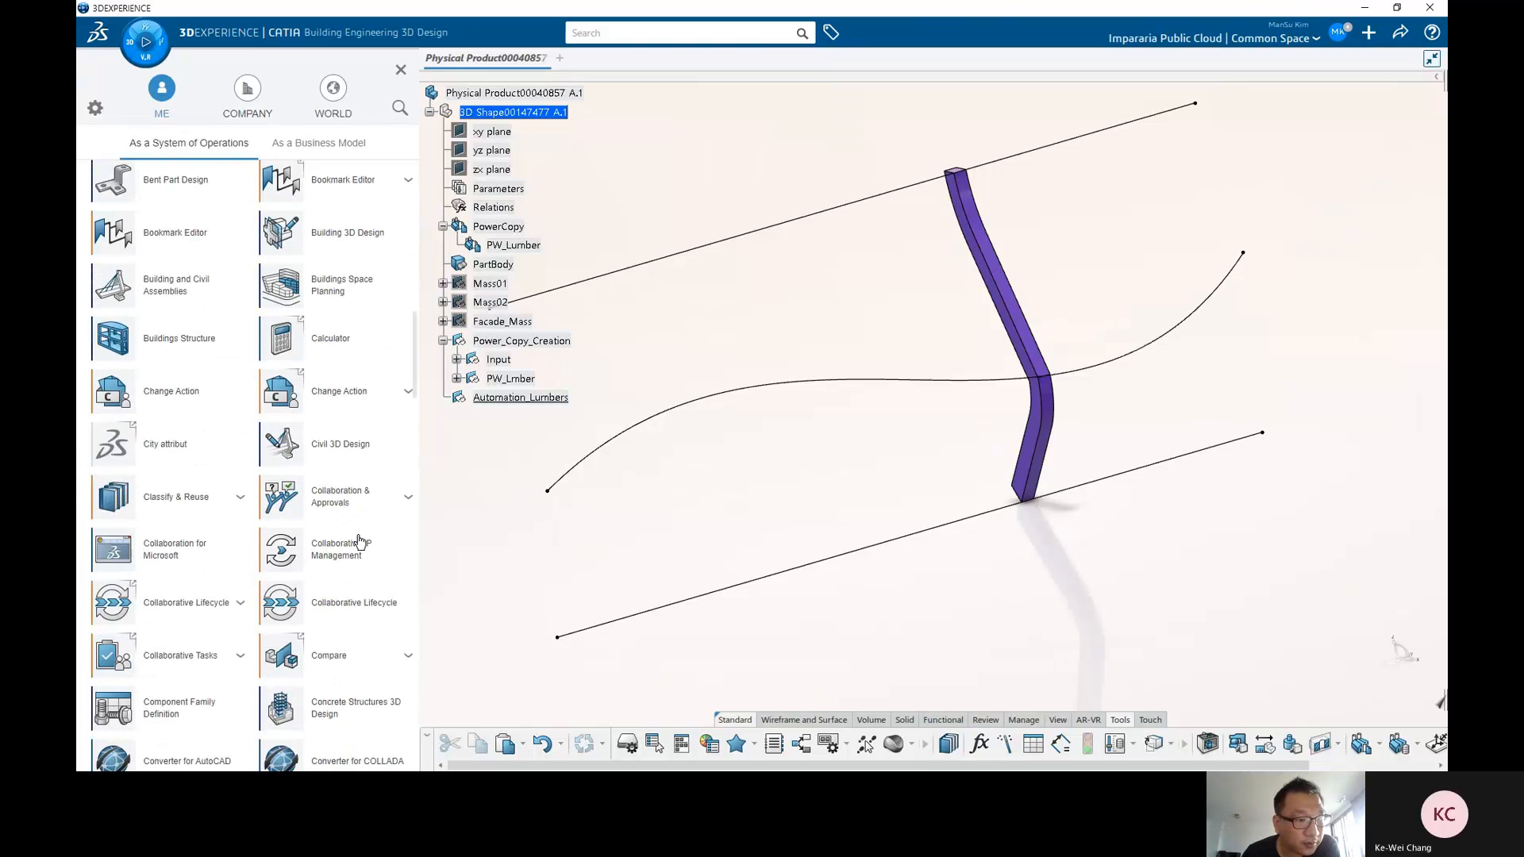
{"action": "scroll", "coordinate": [357, 546], "scroll_direction": "down", "scroll_amount": 3}
{"action": "scroll", "coordinate": [359, 541], "scroll_direction": "down", "scroll_amount": 5}
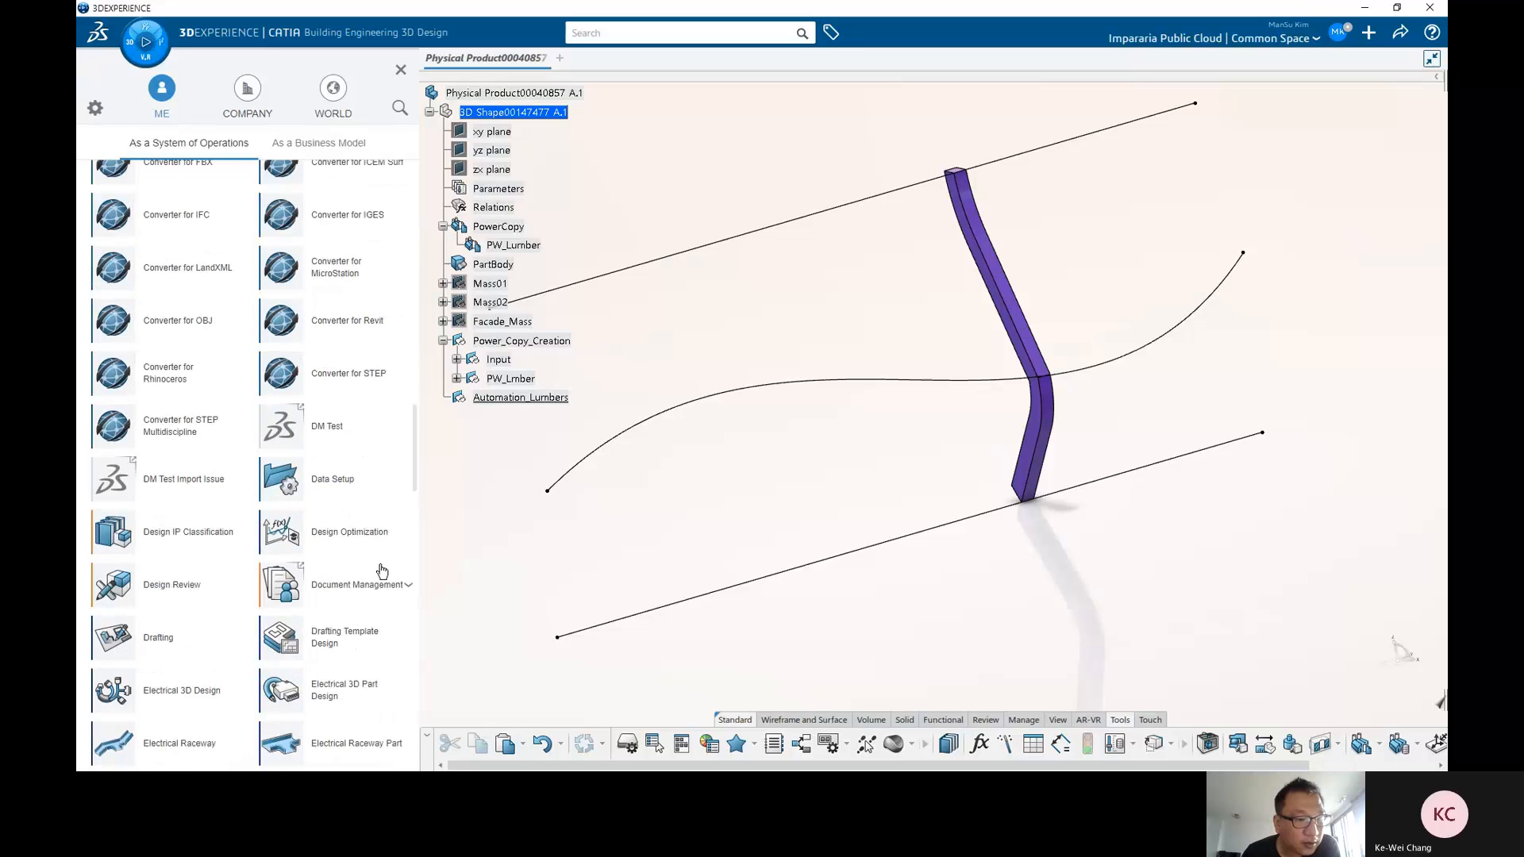
{"action": "scroll", "coordinate": [346, 582], "scroll_direction": "down", "scroll_amount": 3}
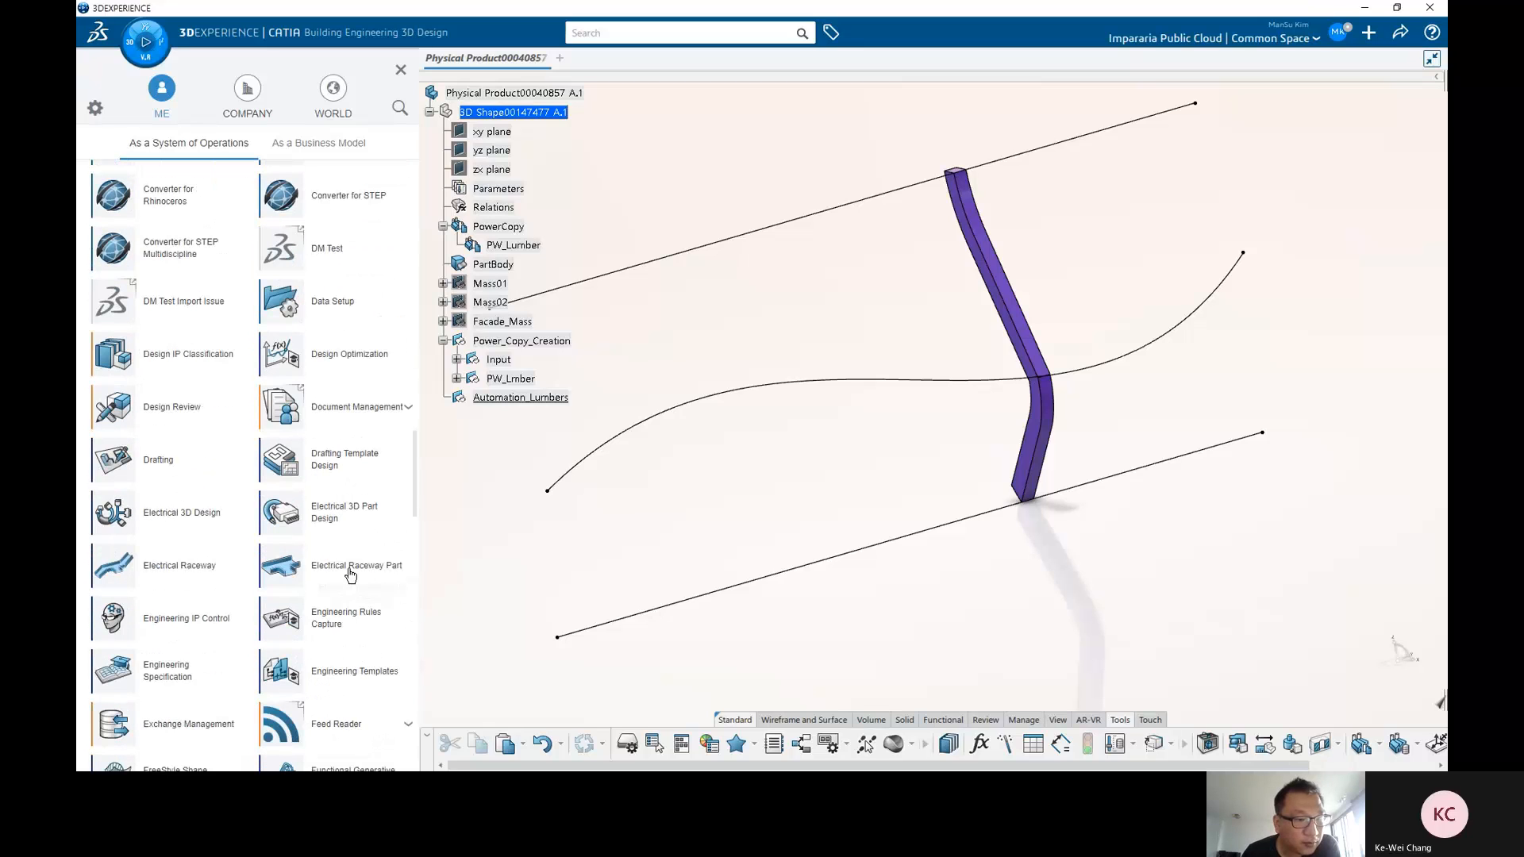
{"action": "left_click", "coordinate": [314, 630]}
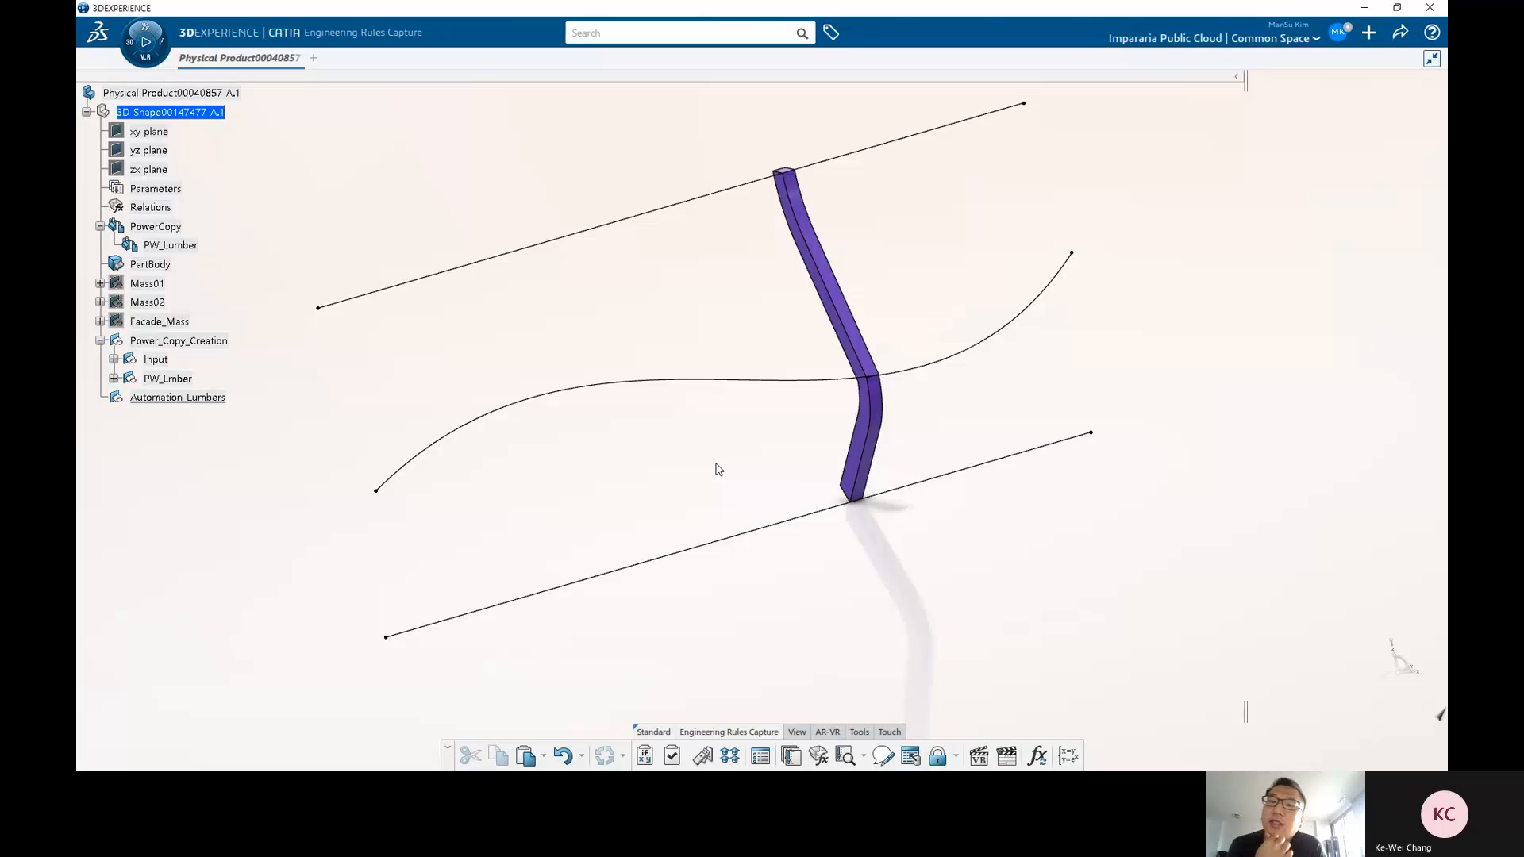
{"action": "left_click", "coordinate": [707, 544]}
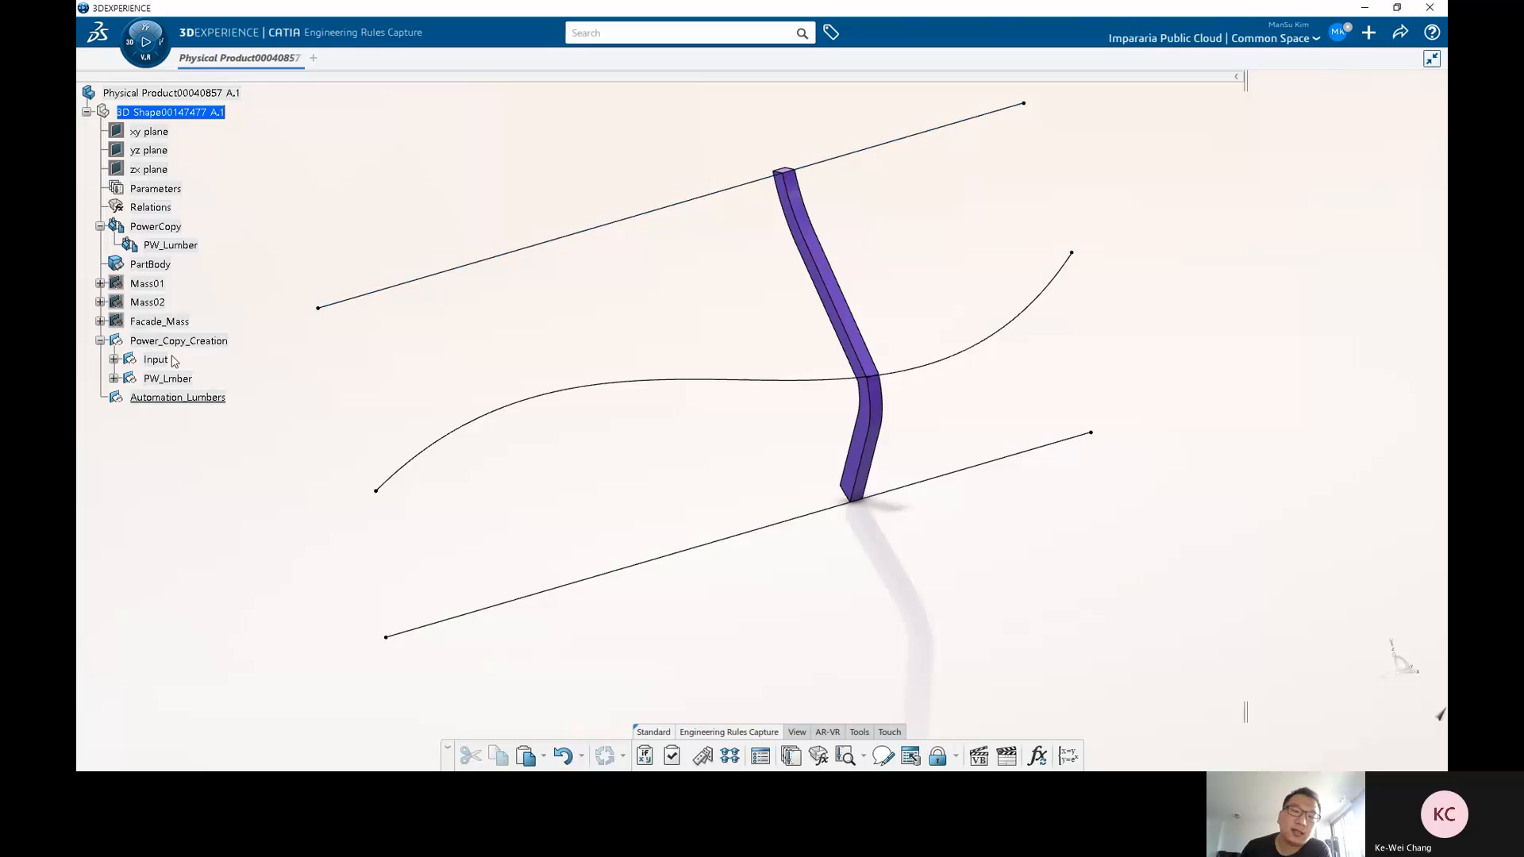
Hide the Input set under Power_Copy_Creation and show the Facade_Mass set.
{"action": "right_click", "coordinate": [173, 361]}
{"action": "left_click", "coordinate": [245, 390]}
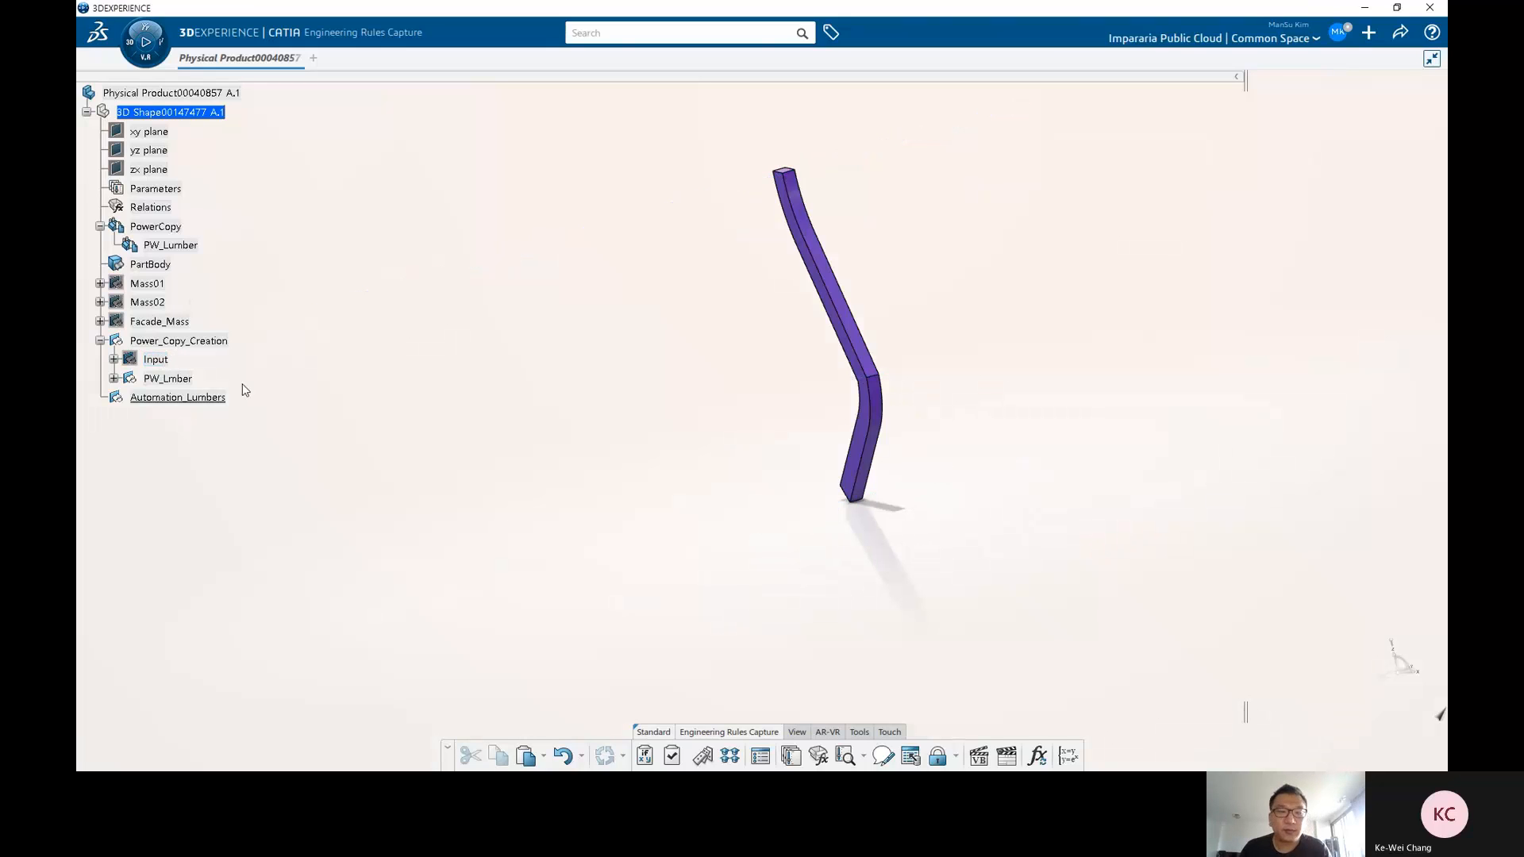
{"action": "right_click", "coordinate": [163, 321]}
{"action": "left_click", "coordinate": [234, 349]}
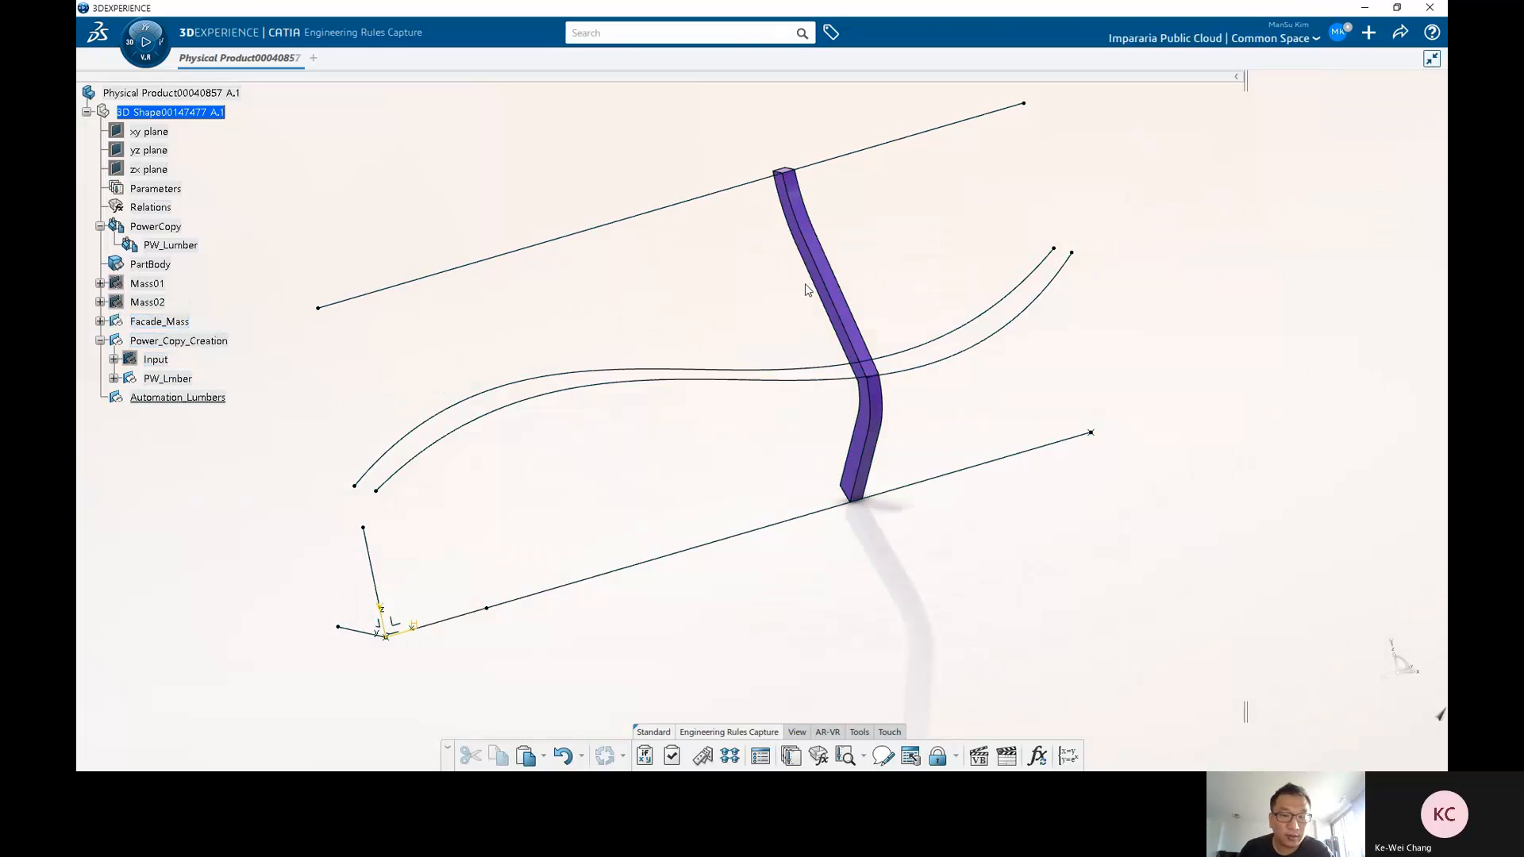
{"action": "middle_click_drag", "start_coordinate": [806, 289], "coordinate": [659, 360]}
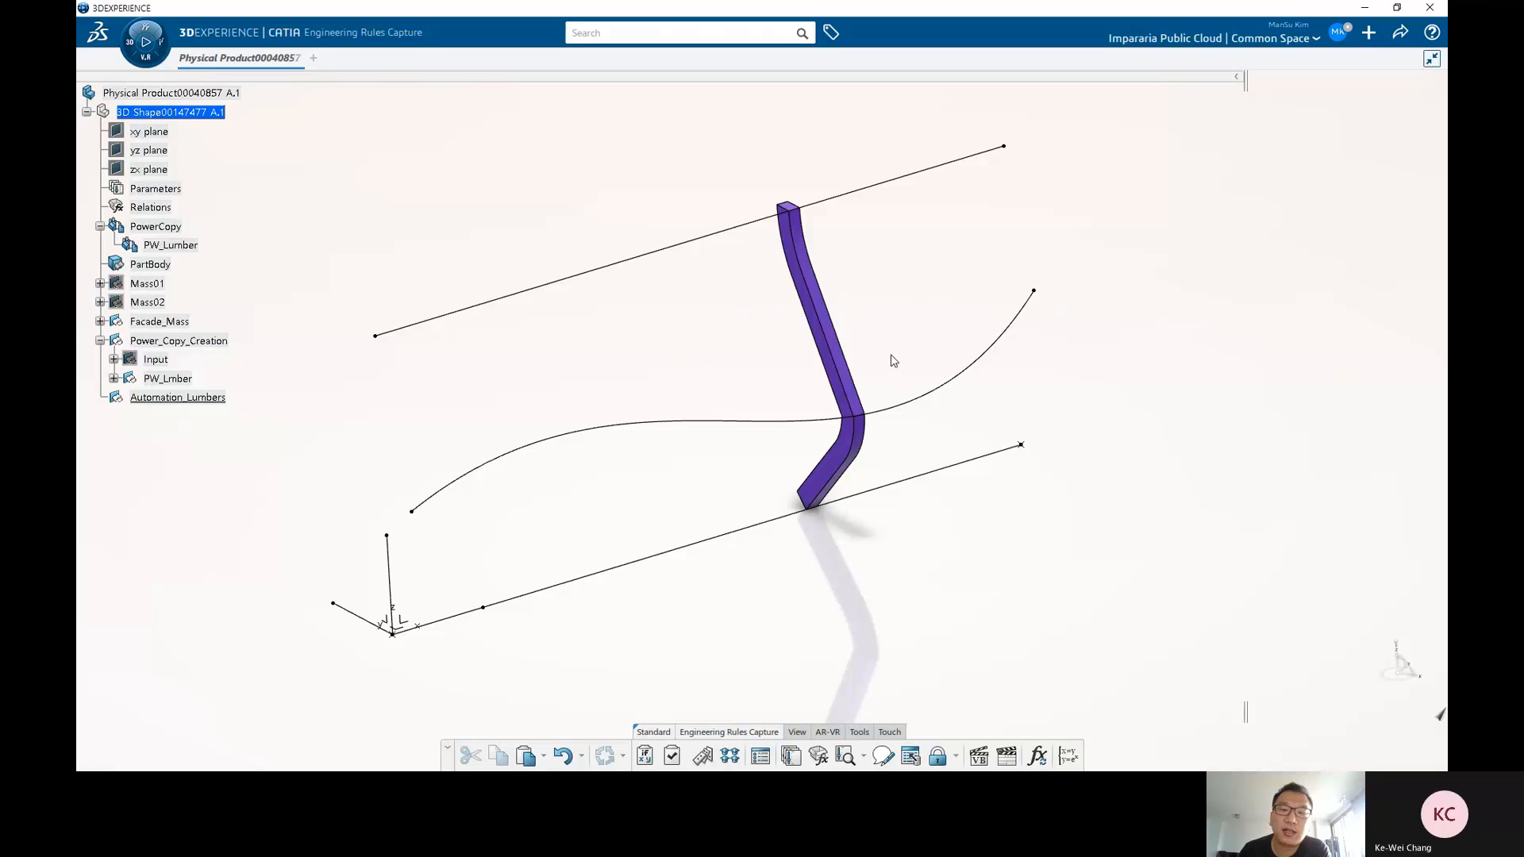
{"action": "middle_click_drag", "start_coordinate": [651, 321], "coordinate": [611, 344]}
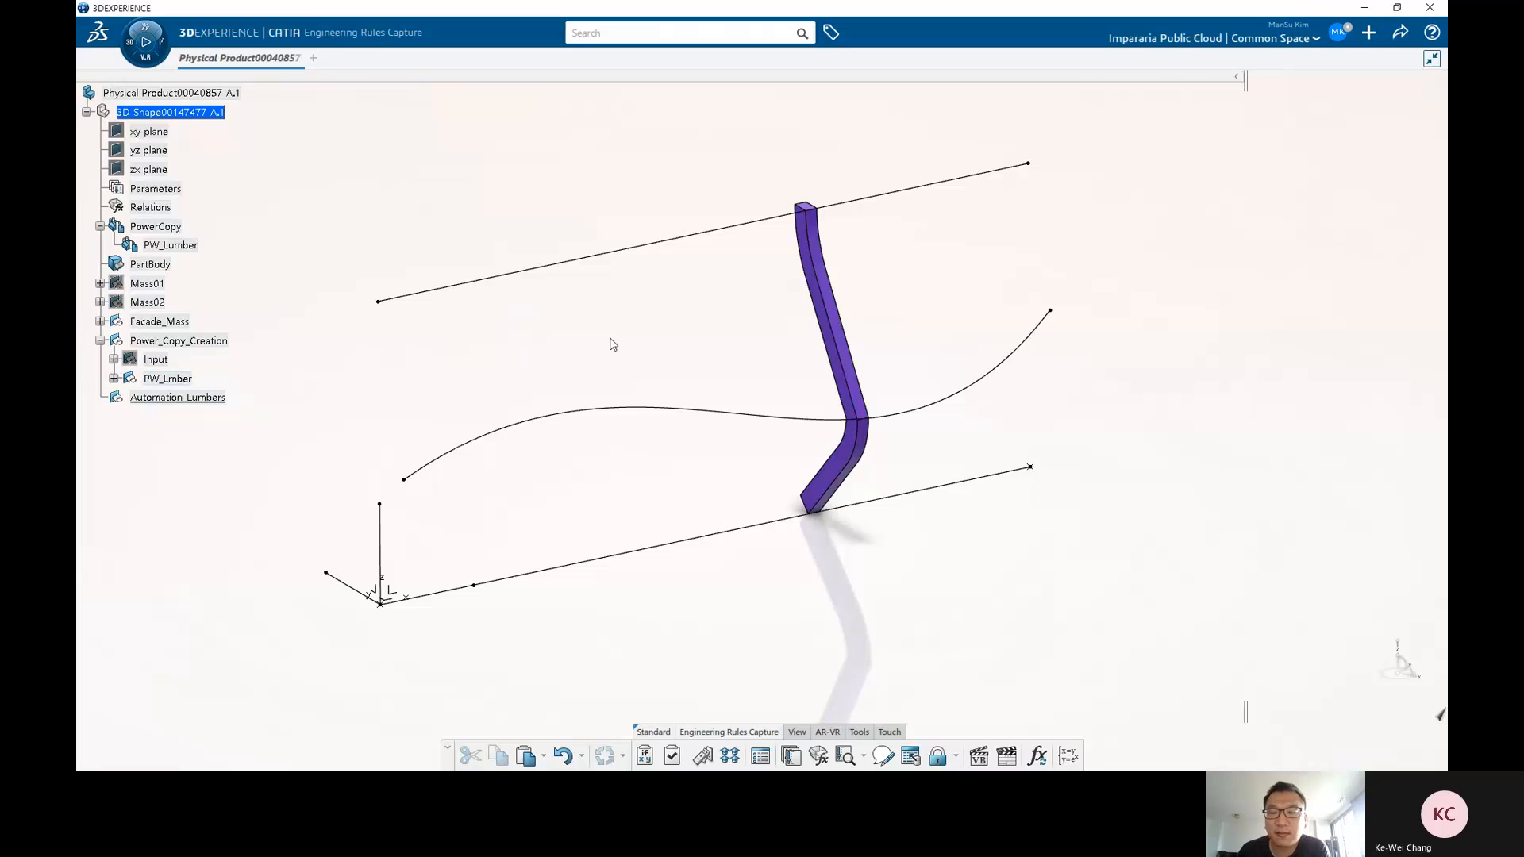
{"action": "middle_click_drag", "start_coordinate": [950, 297], "coordinate": [777, 356]}
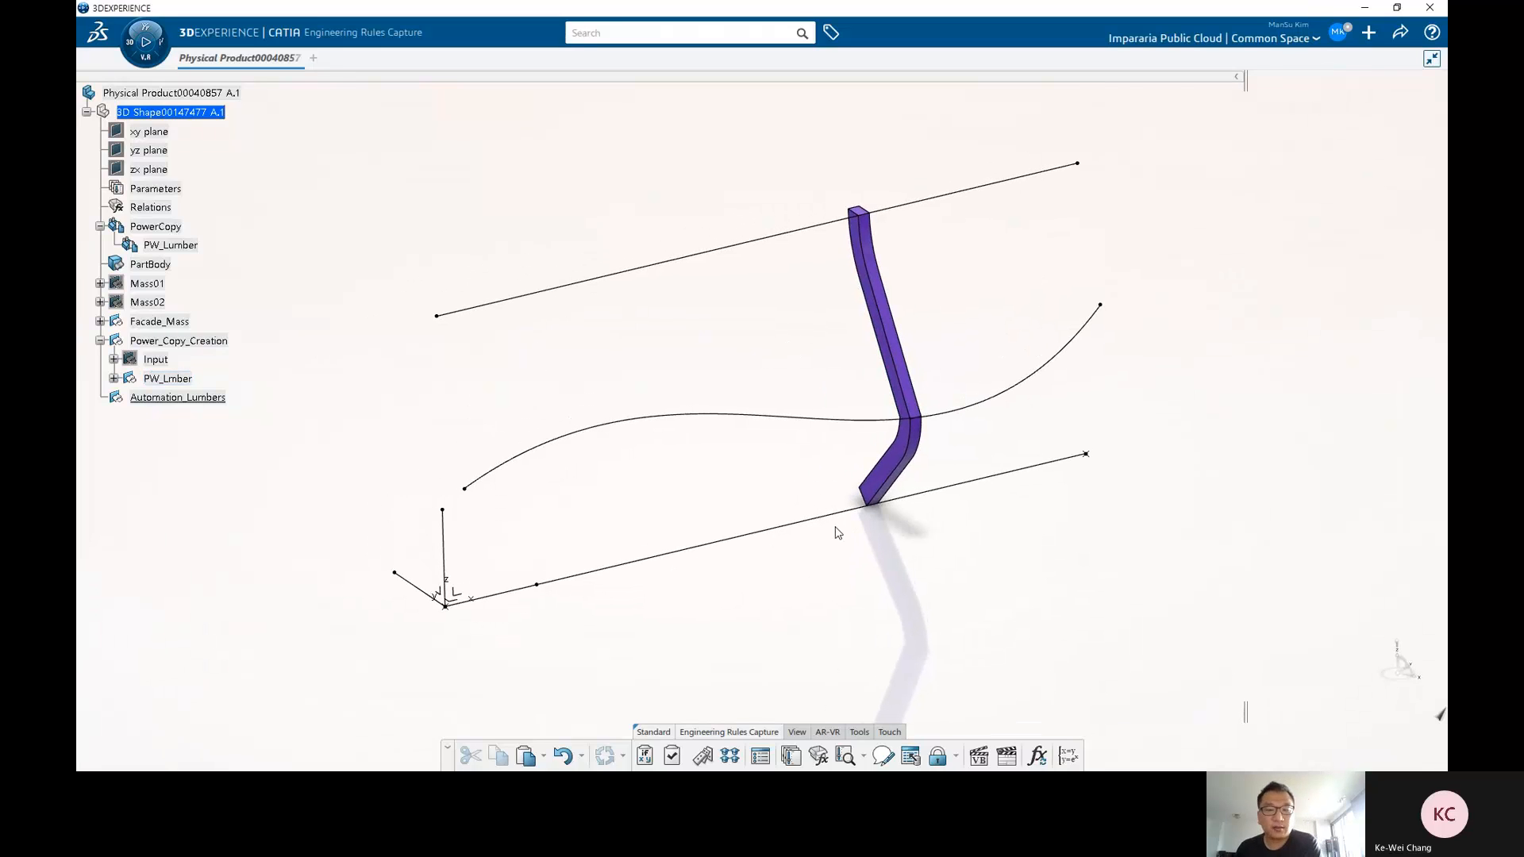
Create a Knowledge Pattern and arrange its editor window so the lumber model stays visible beside the empty script area.
{"action": "left_click", "coordinate": [730, 758]}
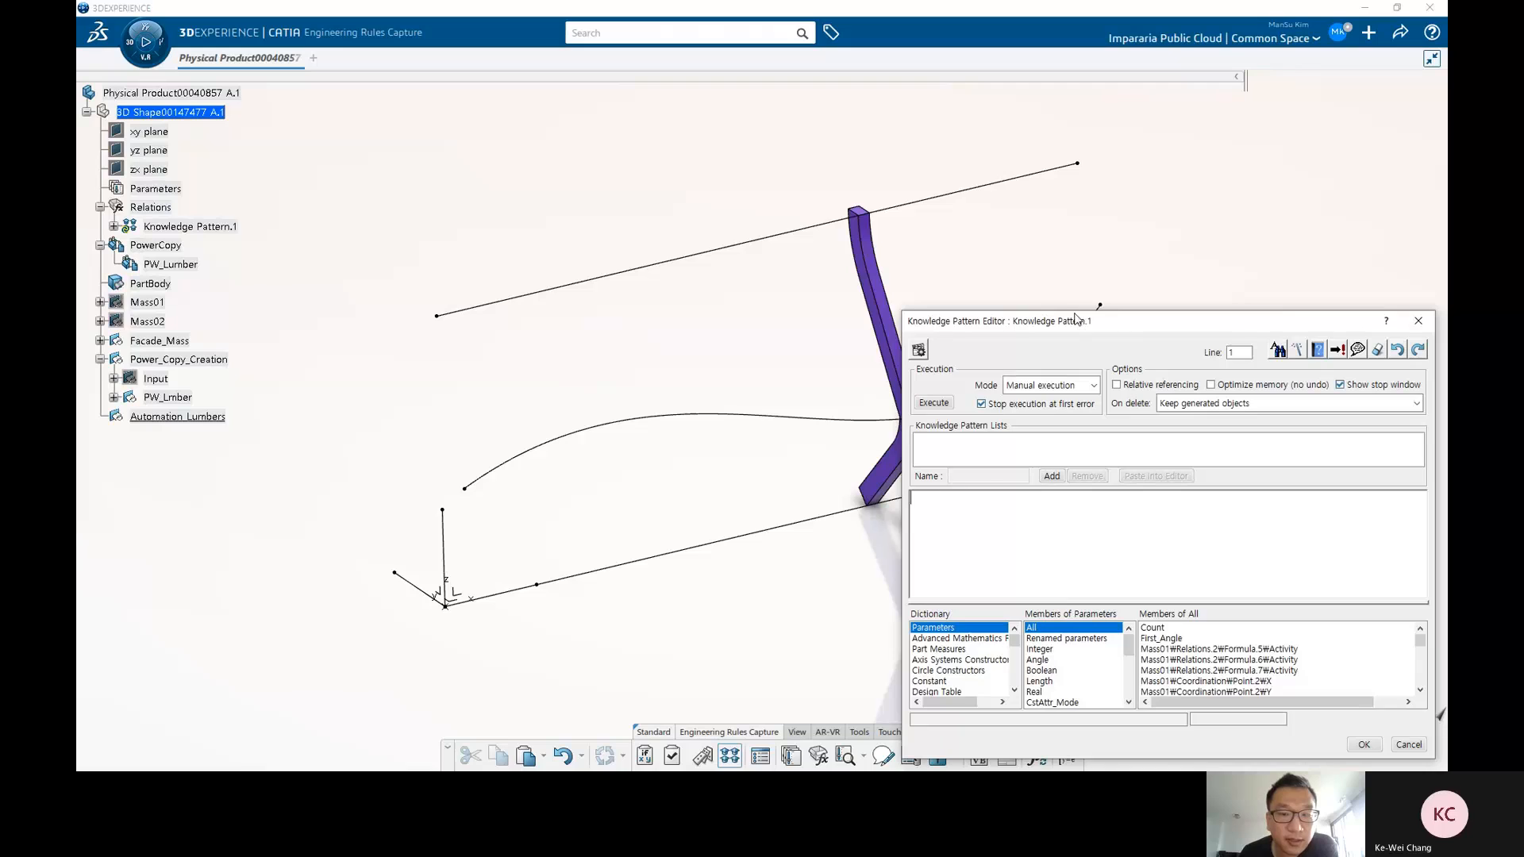
{"action": "left_click_drag", "start_coordinate": [1081, 319], "coordinate": [923, 145]}
{"action": "middle_click_drag", "start_coordinate": [619, 381], "coordinate": [480, 368]}
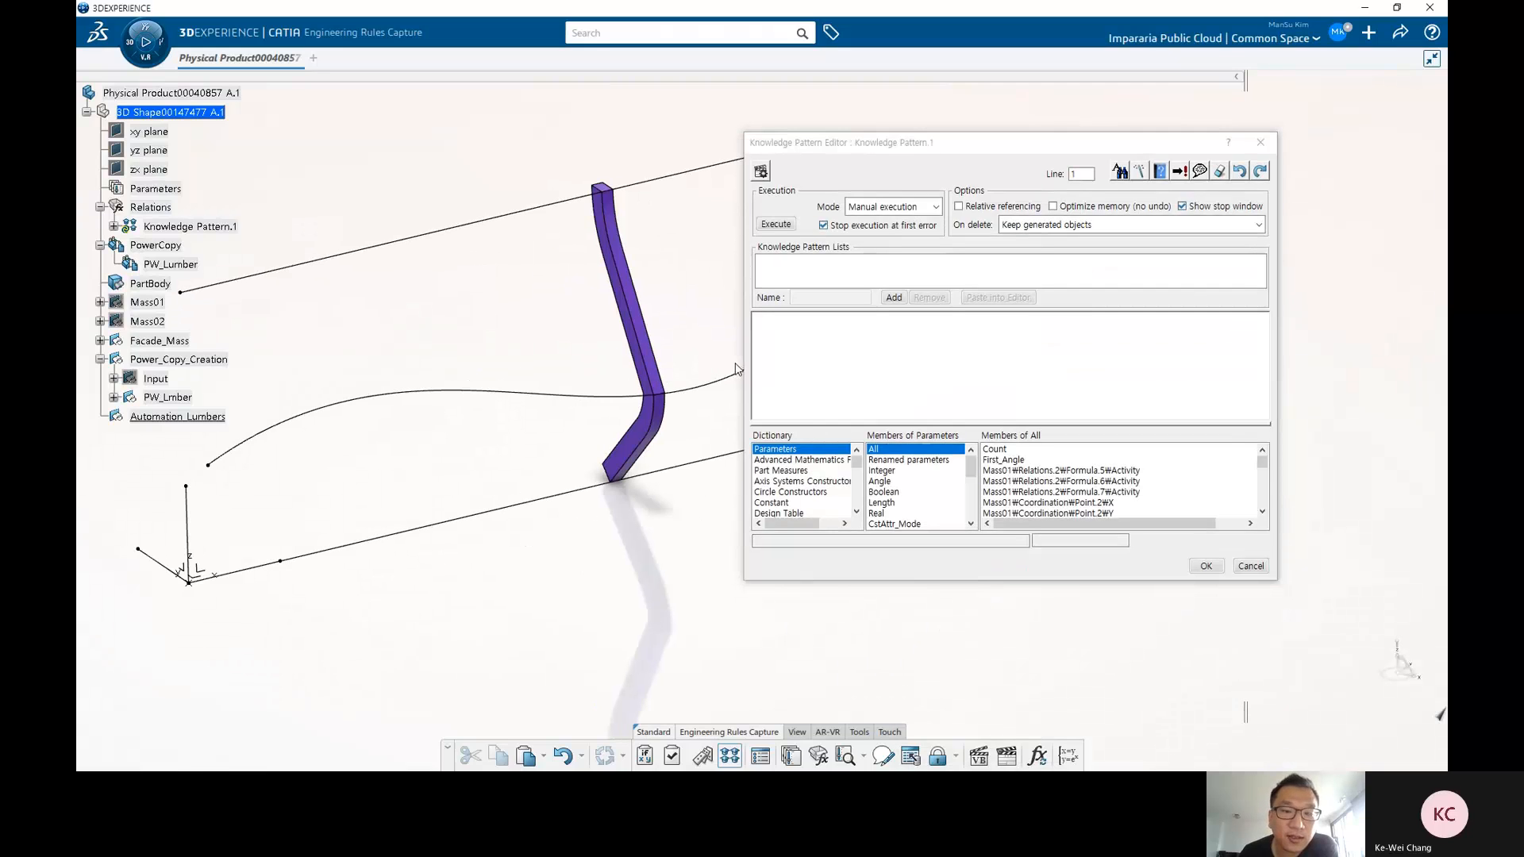
{"action": "left_click_drag", "start_coordinate": [1281, 337], "coordinate": [1190, 341]}
{"action": "mouse_move", "coordinate": [745, 345]}
{"action": "left_mouse_down"}
{"action": "mouse_move", "coordinate": [810, 350]}
{"action": "mouse_move", "coordinate": [747, 349]}
{"action": "left_mouse_up"}
{"action": "left_click_drag", "start_coordinate": [995, 149], "coordinate": [1007, 150]}
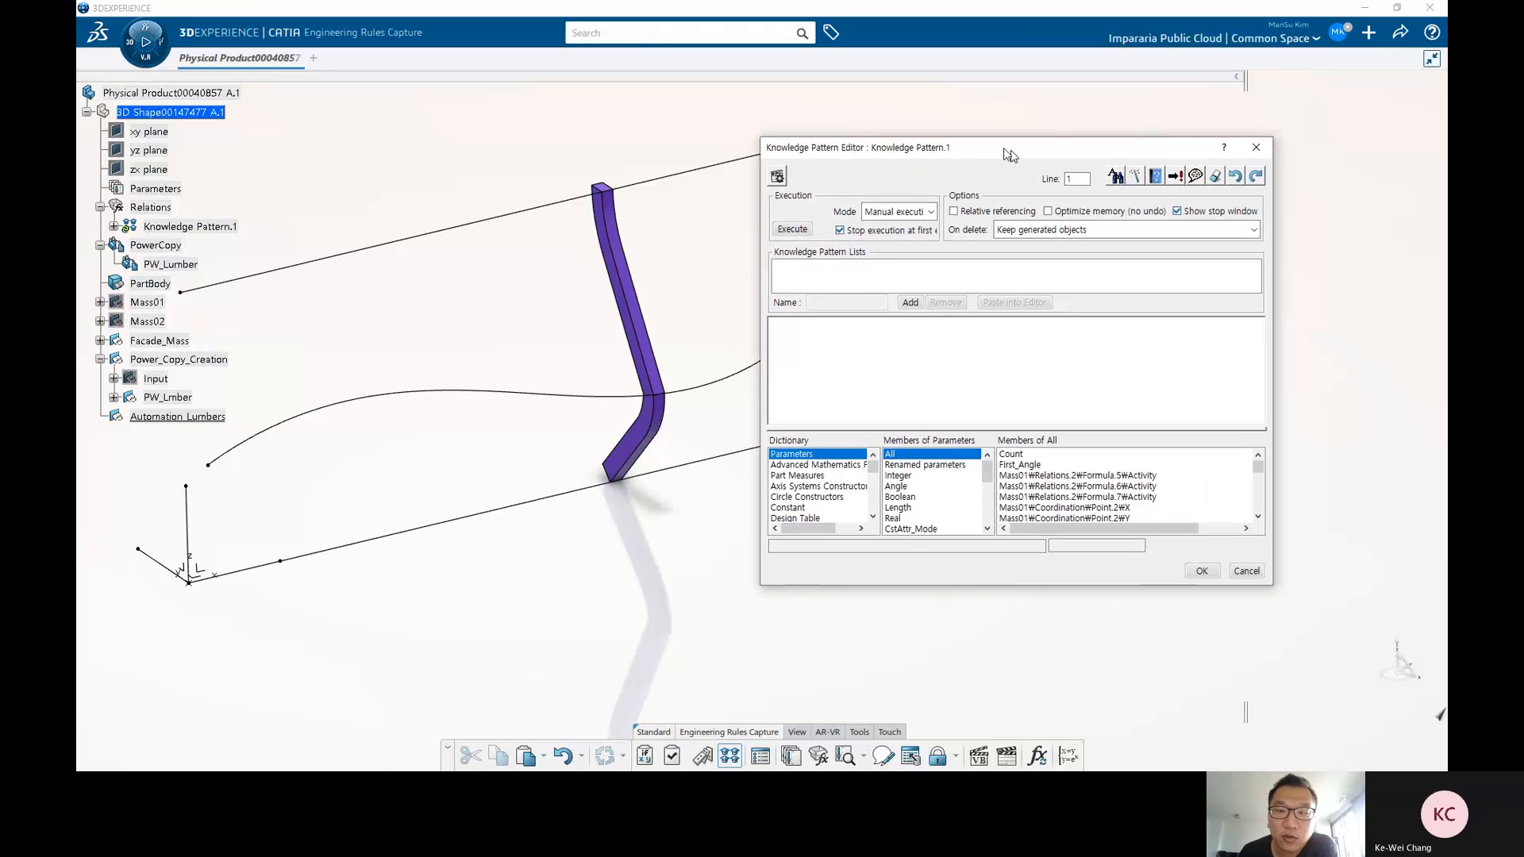
{"action": "middle_click_drag", "start_coordinate": [609, 522], "coordinate": [656, 497]}
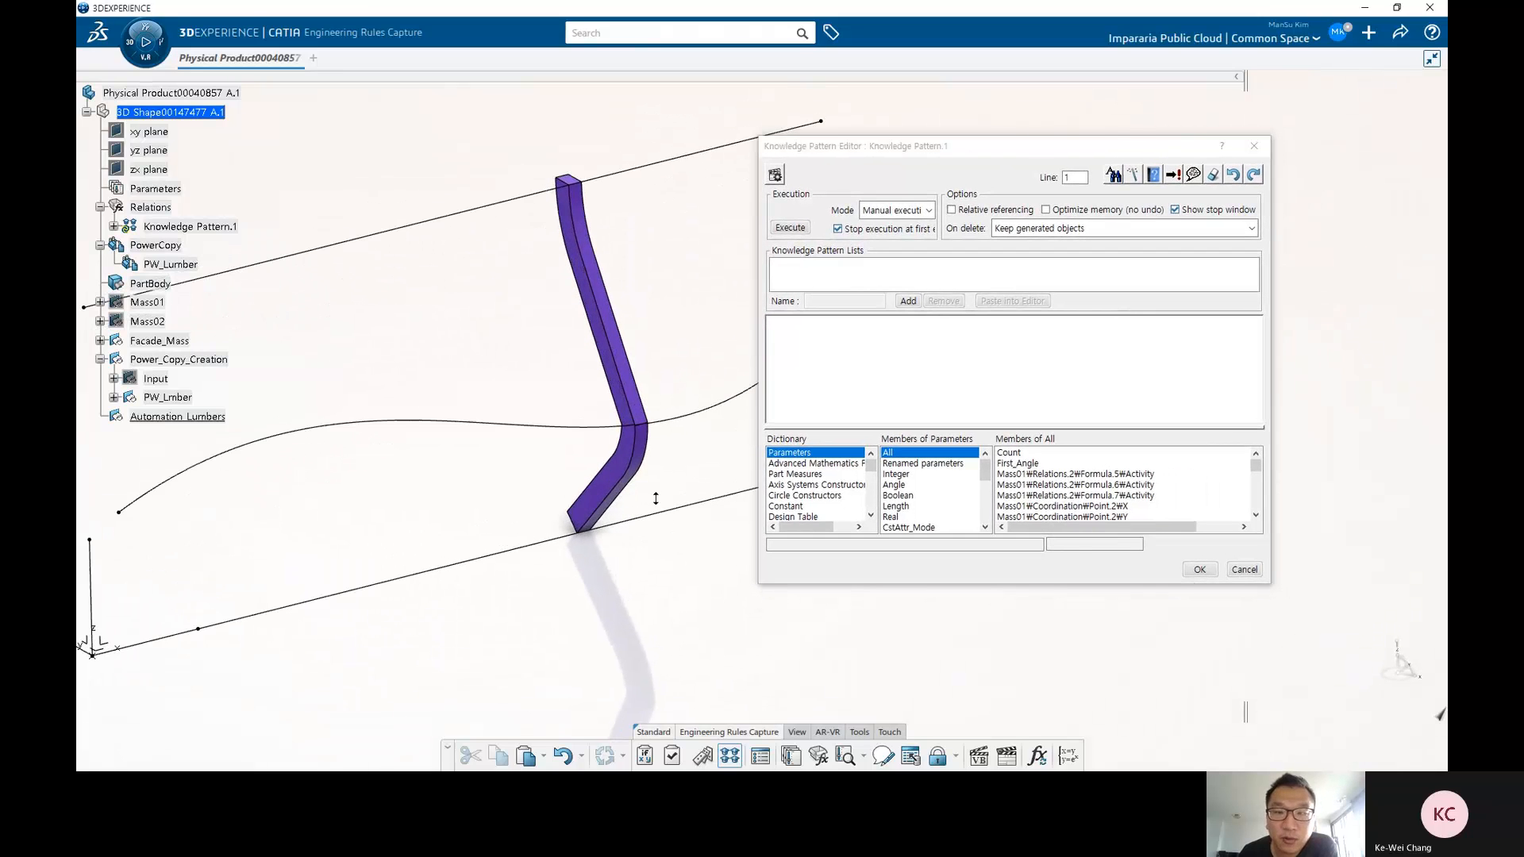
{"action": "left_click", "coordinate": [860, 353]}
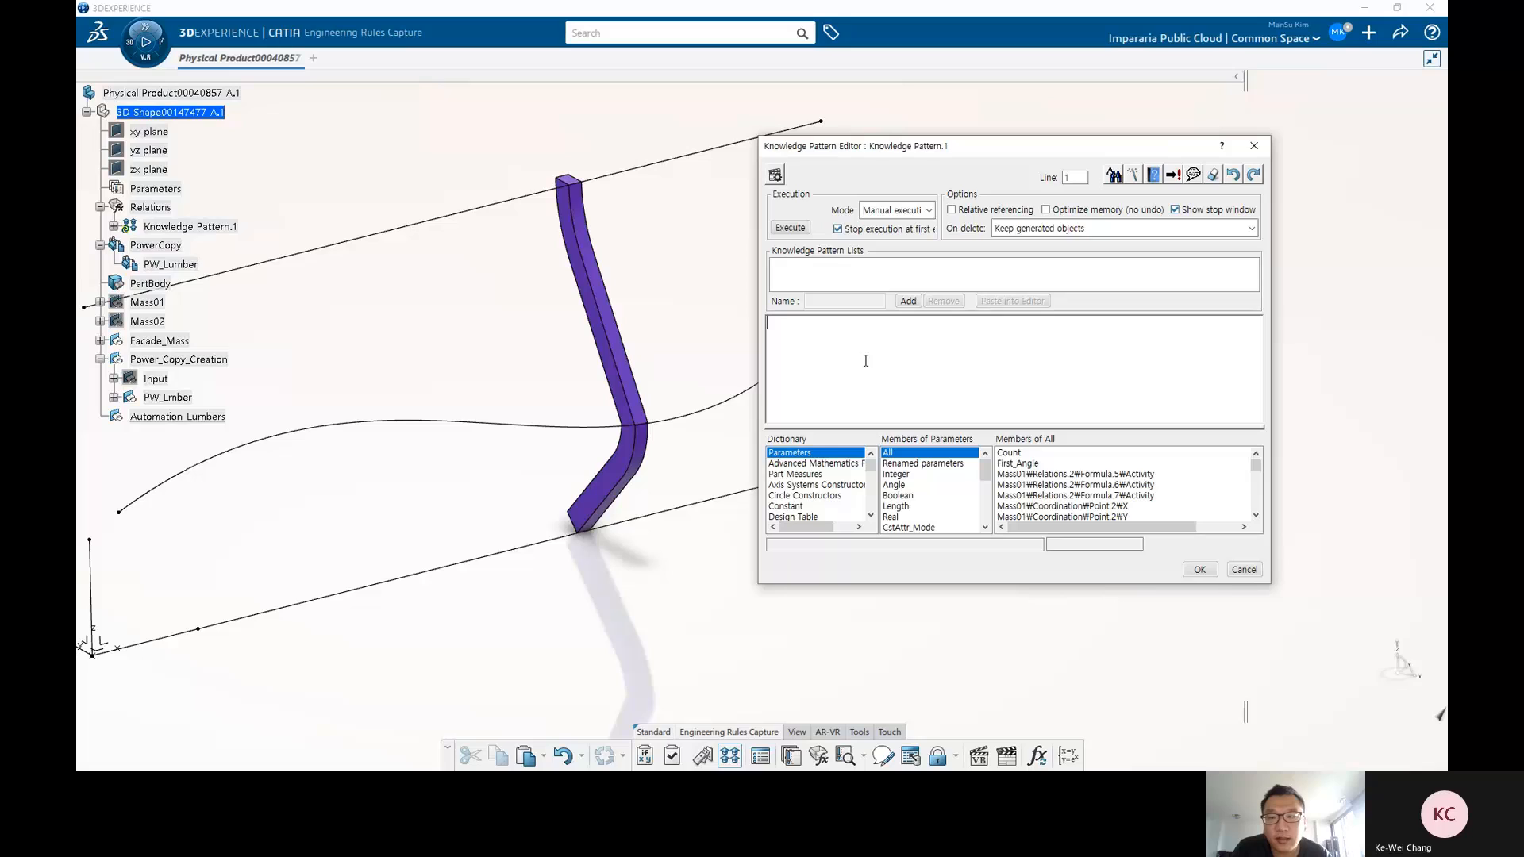
Examine the functions in the editor's dictionary for axis systems, circle constructors, line constructors, lists, search functions and law.
{"action": "left_click", "coordinate": [832, 484]}
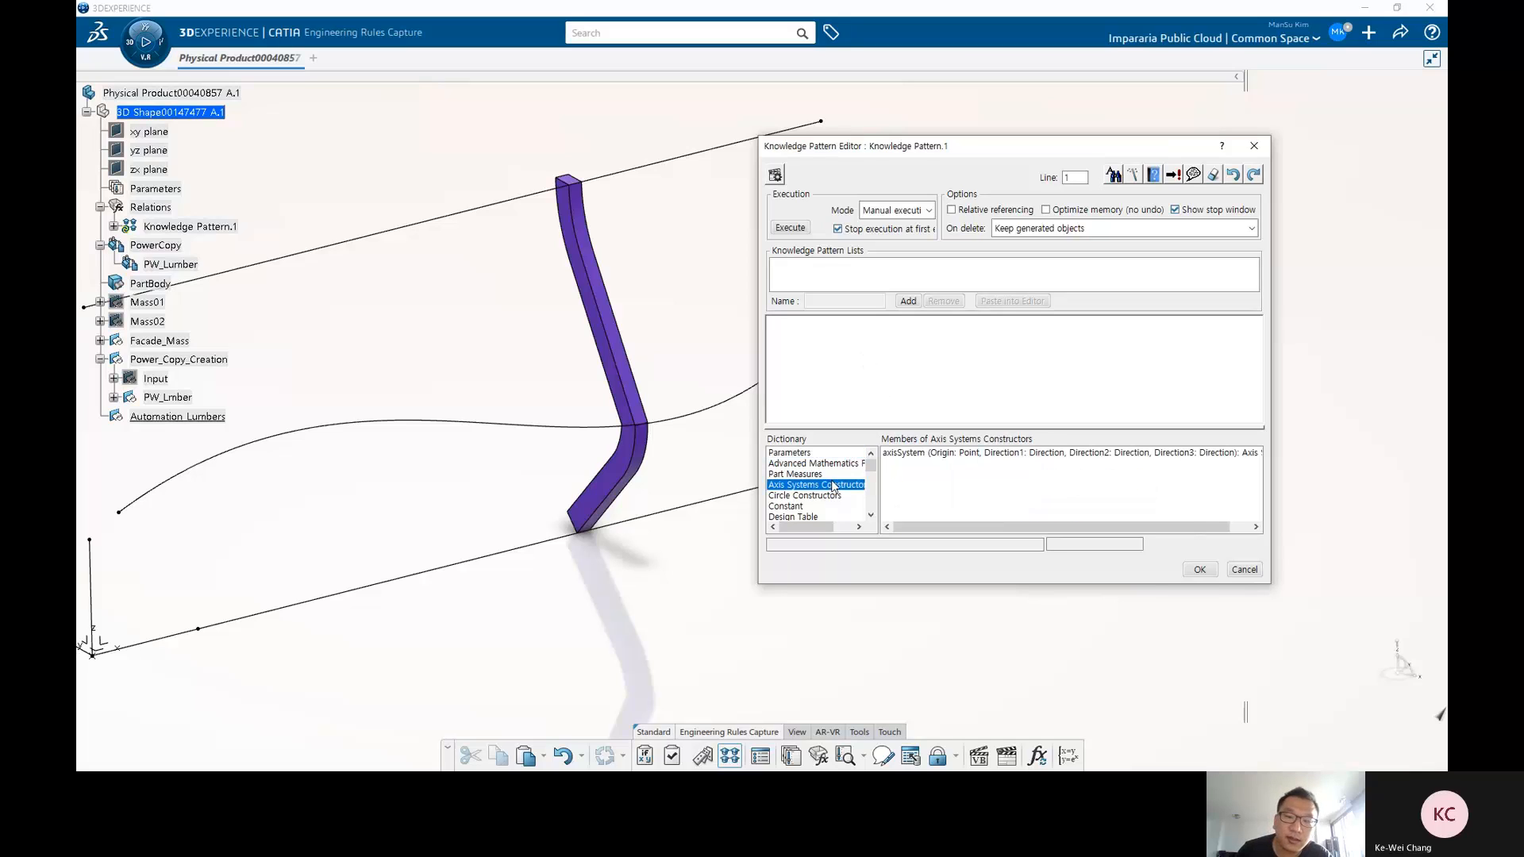
{"action": "left_click", "coordinate": [822, 497]}
{"action": "left_click", "coordinate": [916, 483]}
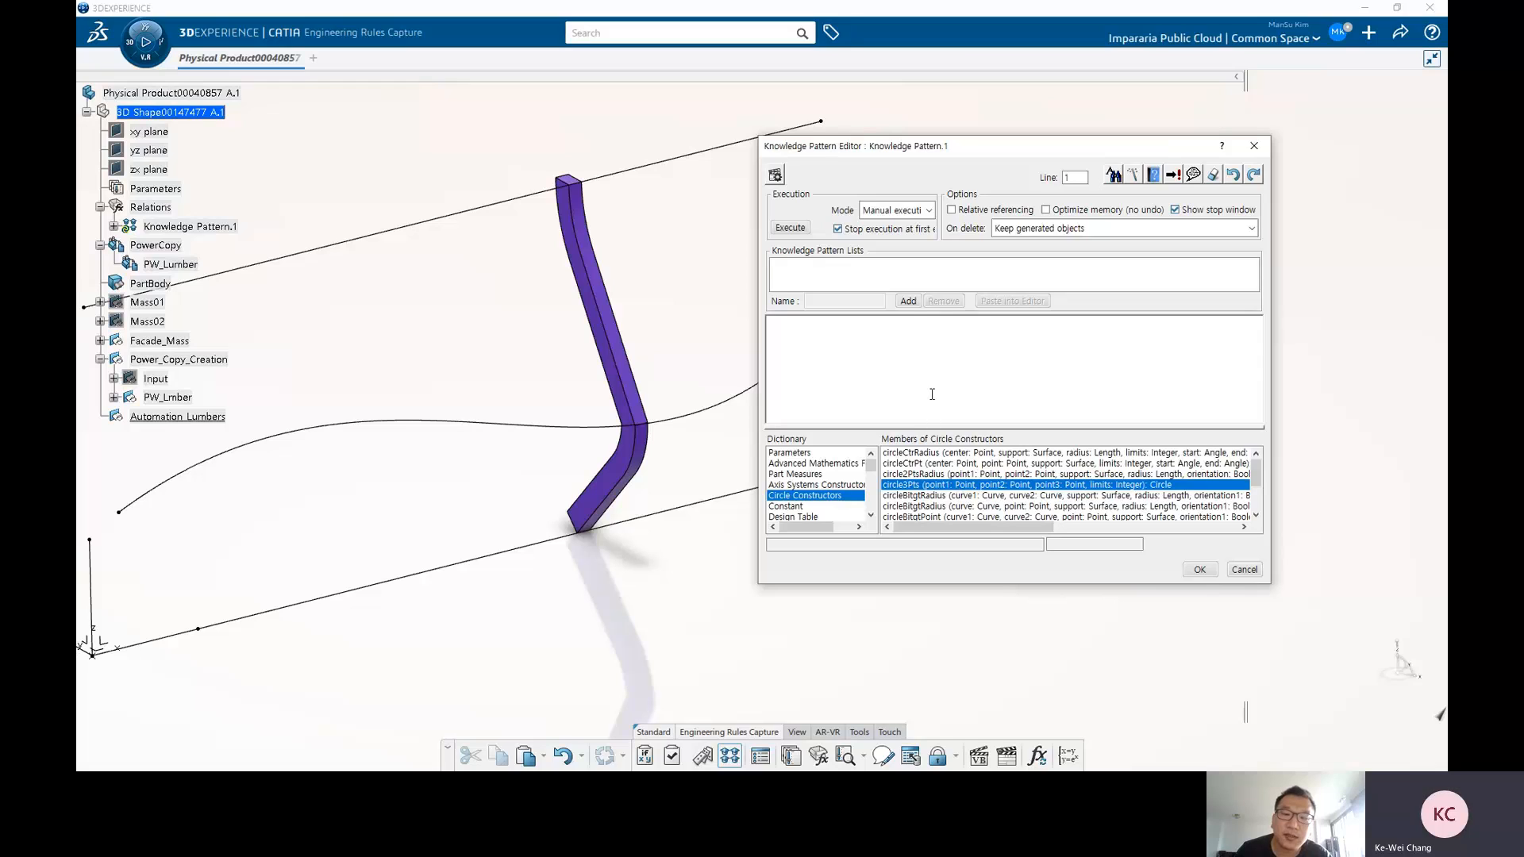
{"action": "scroll", "coordinate": [802, 488], "scroll_direction": "down", "scroll_amount": 2}
{"action": "left_click", "coordinate": [800, 495]}
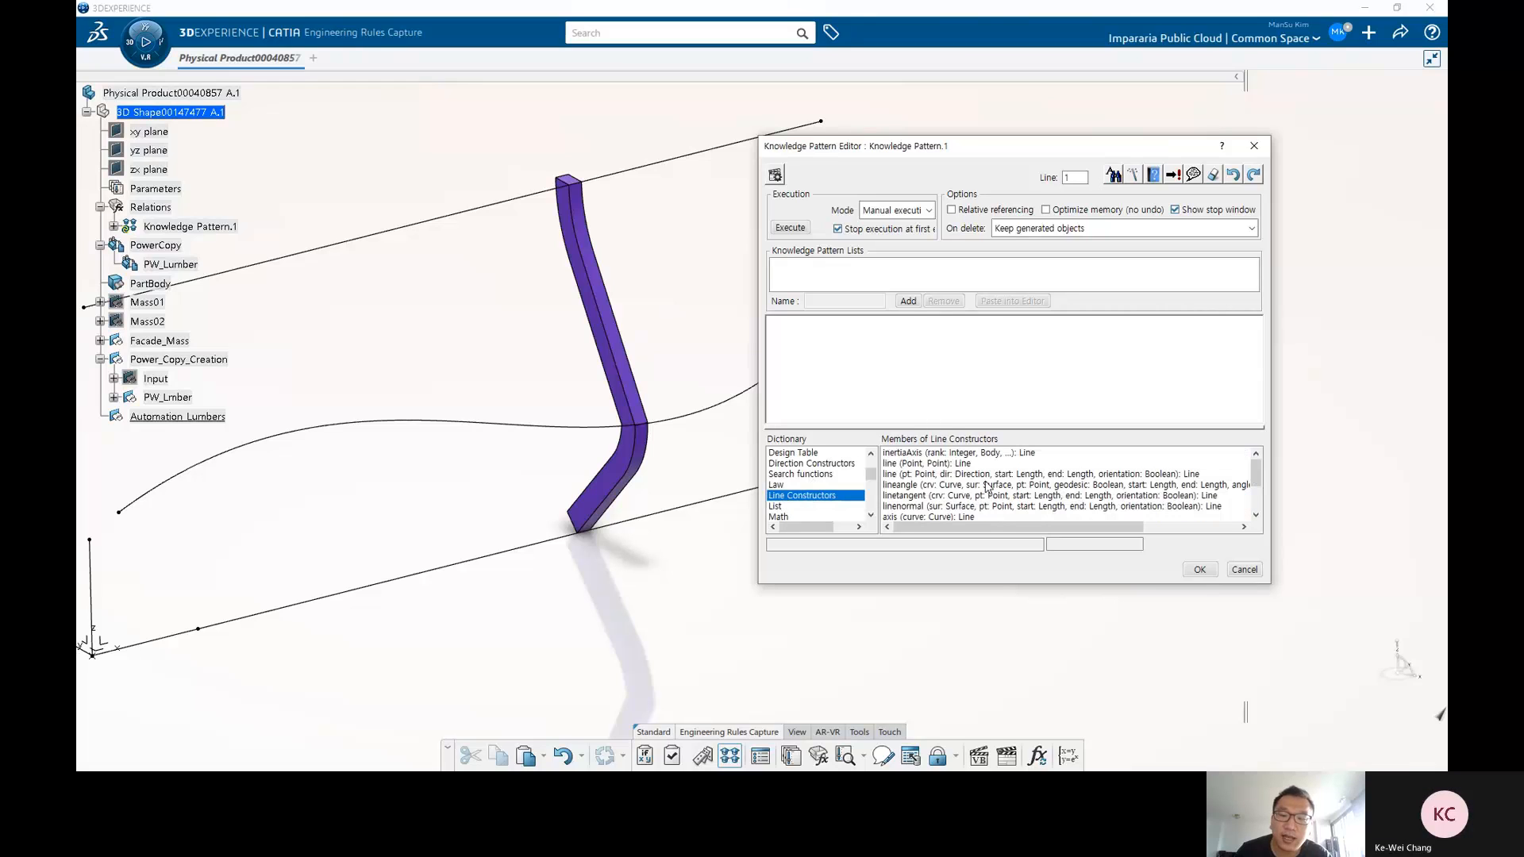
{"action": "left_click", "coordinate": [821, 506]}
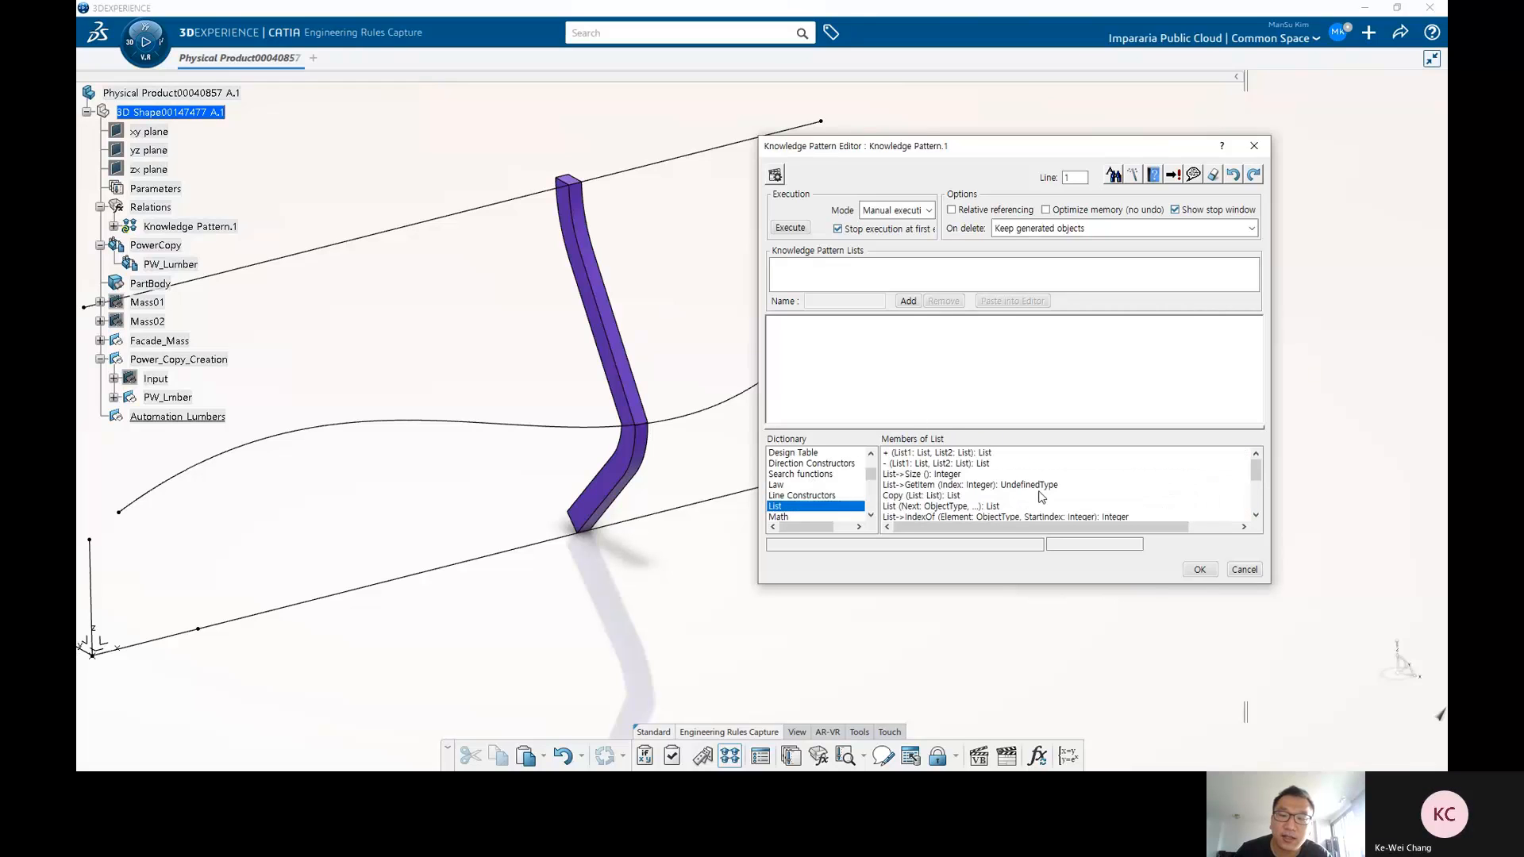
{"action": "left_click", "coordinate": [811, 475]}
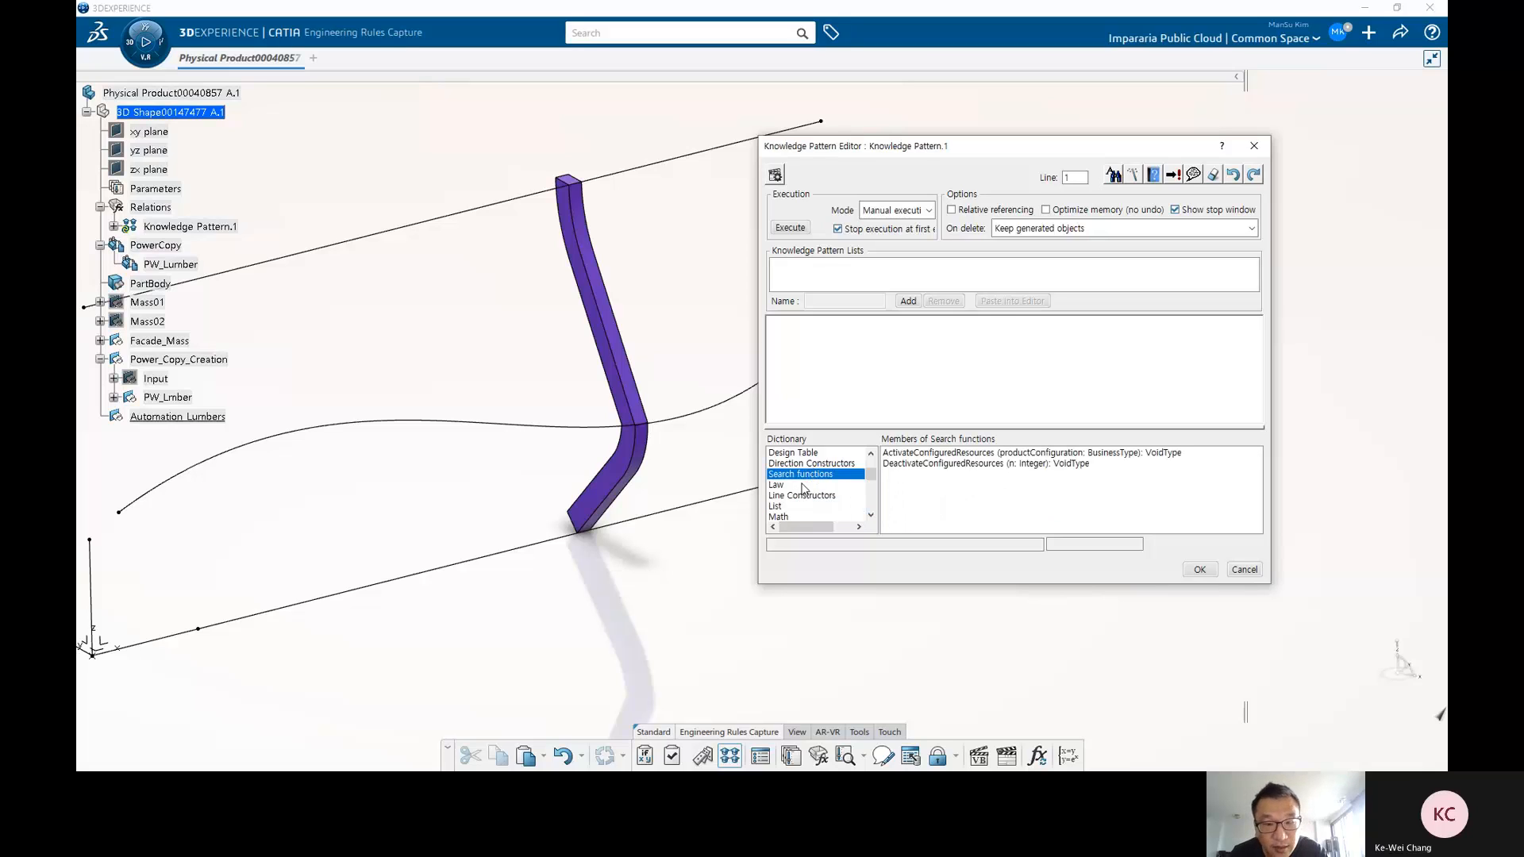
{"action": "left_click", "coordinate": [804, 486]}
{"action": "left_click", "coordinate": [811, 474]}
{"action": "scroll", "coordinate": [811, 474], "scroll_direction": "up", "scroll_amount": 2}
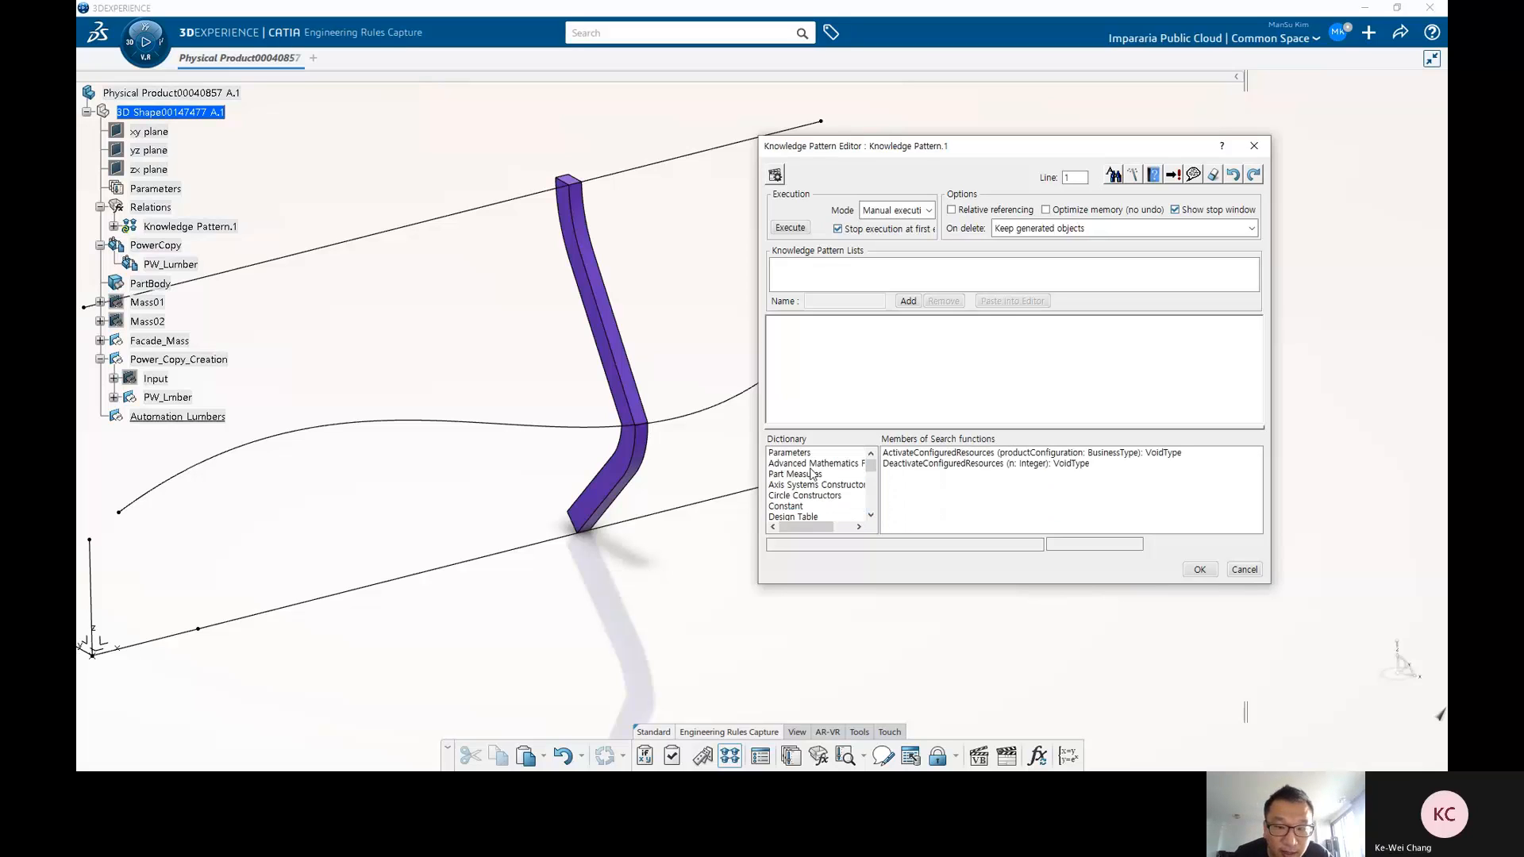
Examine the members of Advanced Mathematics and the arguments of the axisSystem function under Axis Systems Constructors.
{"action": "left_click", "coordinate": [816, 484]}
{"action": "scroll", "coordinate": [816, 486], "scroll_direction": "down", "scroll_amount": 2}
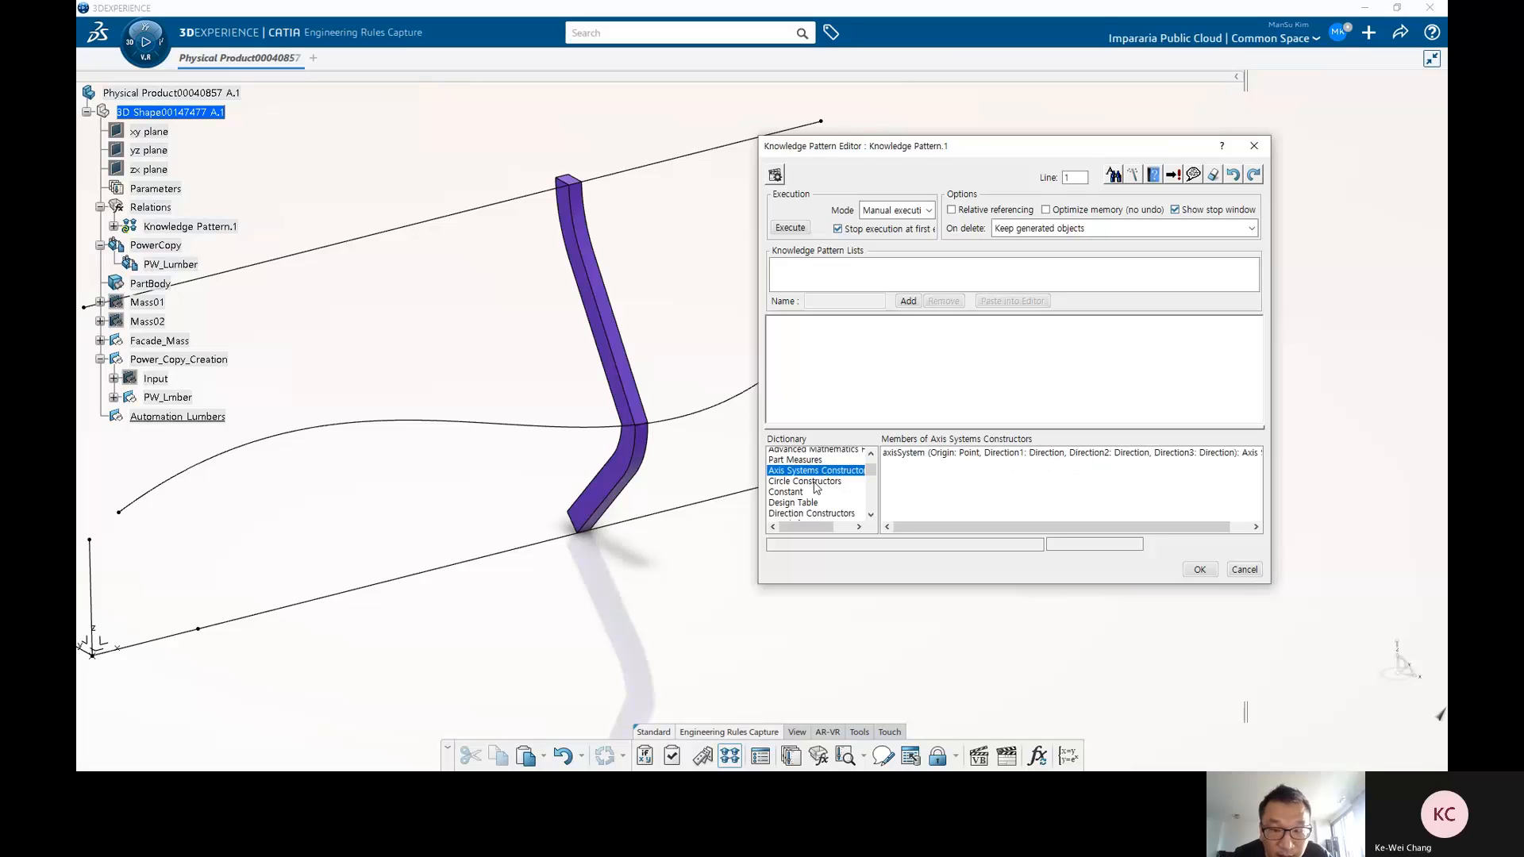
{"action": "scroll", "coordinate": [815, 485], "scroll_direction": "up", "scroll_amount": 2}
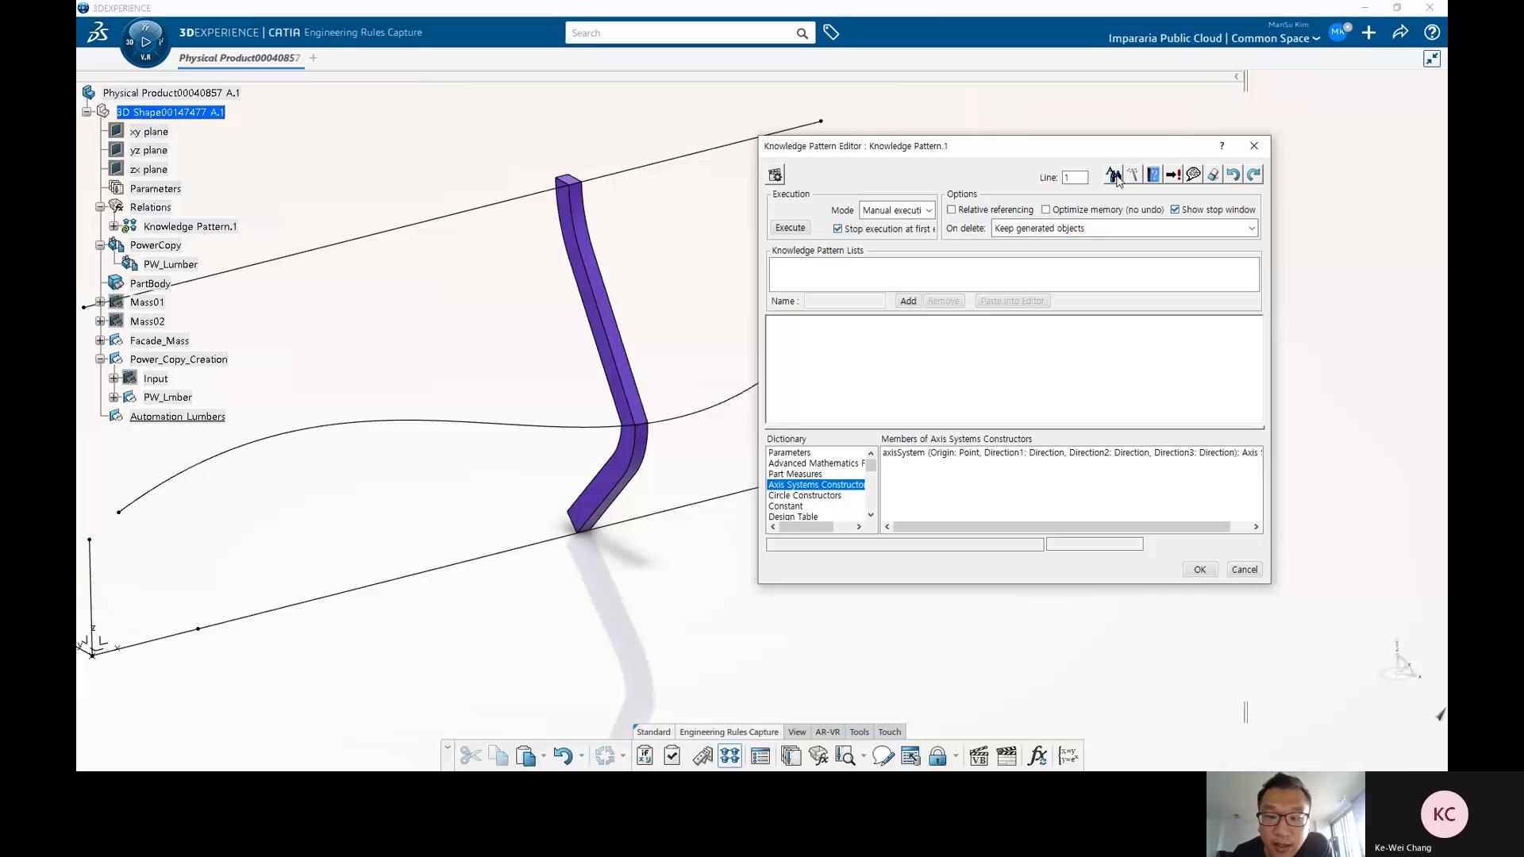
{"action": "left_click", "coordinate": [825, 463]}
{"action": "left_click", "coordinate": [916, 455]}
{"action": "left_click", "coordinate": [914, 483]}
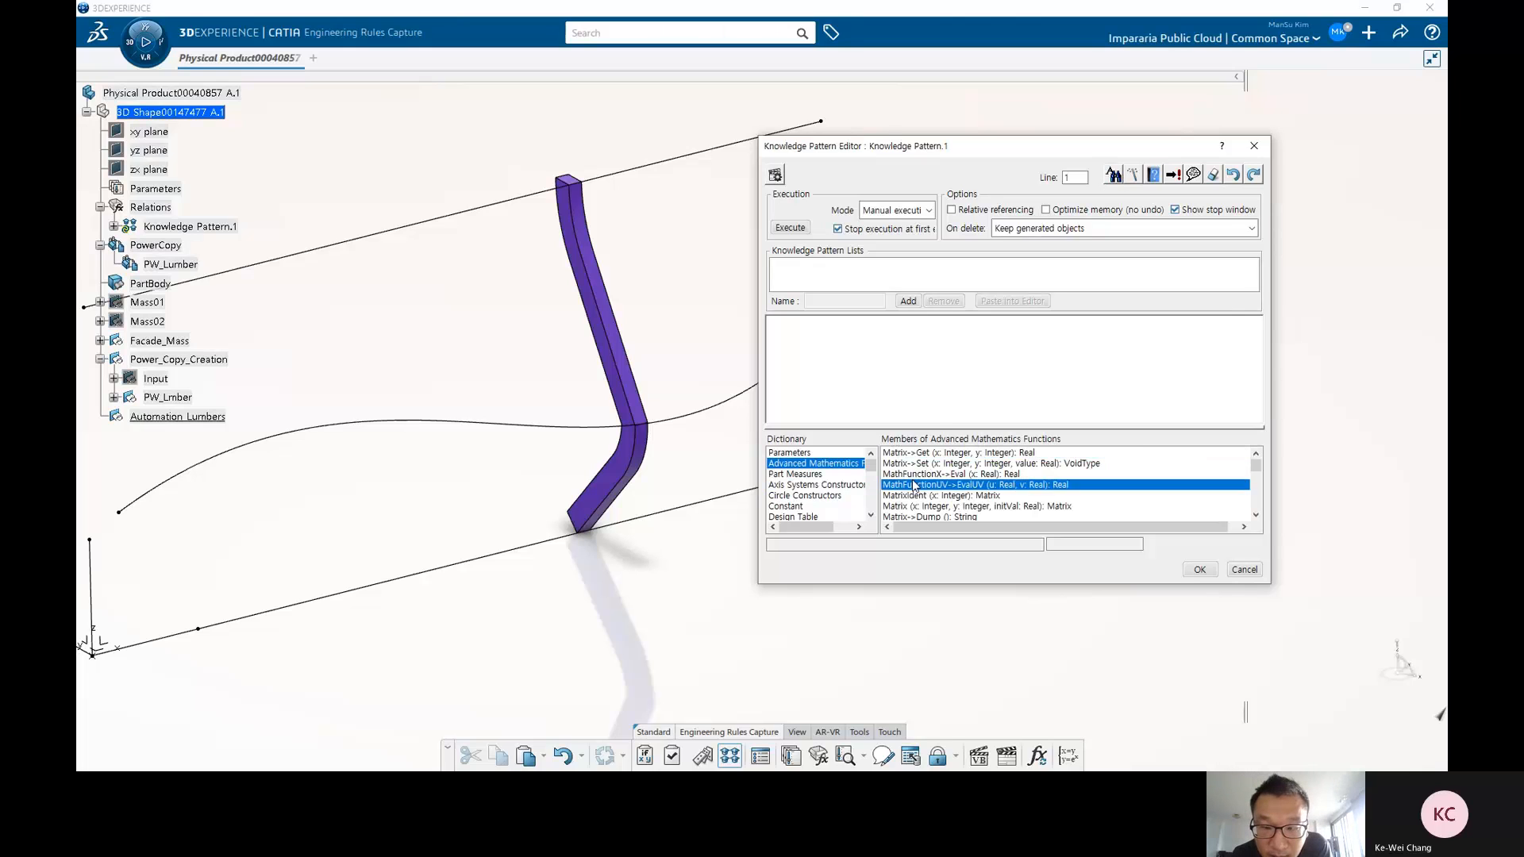
{"action": "left_click", "coordinate": [834, 486]}
{"action": "left_click", "coordinate": [947, 458]}
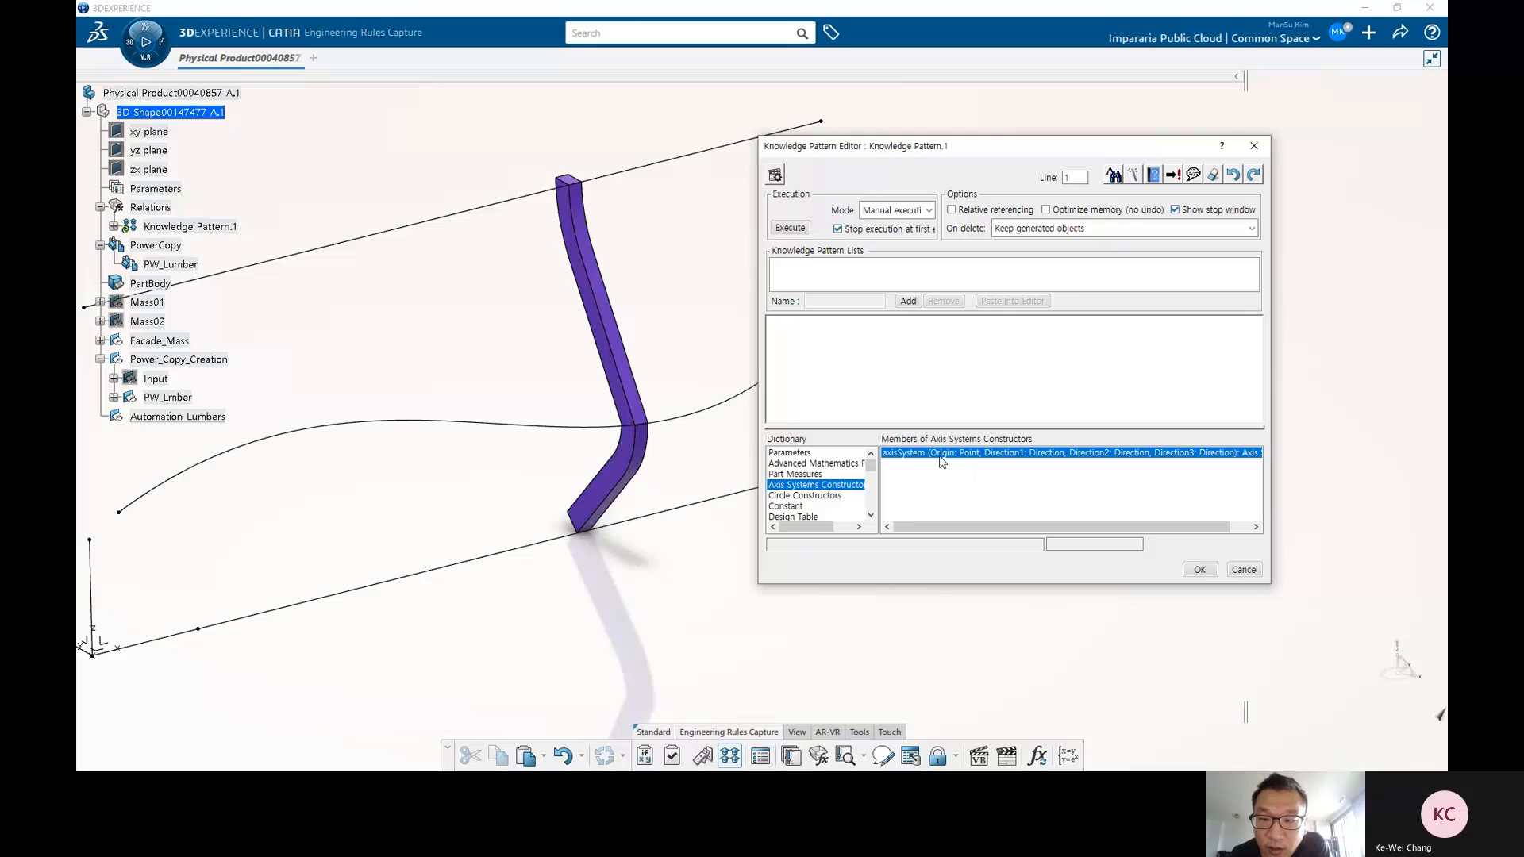
{"action": "left_click_drag", "start_coordinate": [1043, 153], "coordinate": [883, 156]}
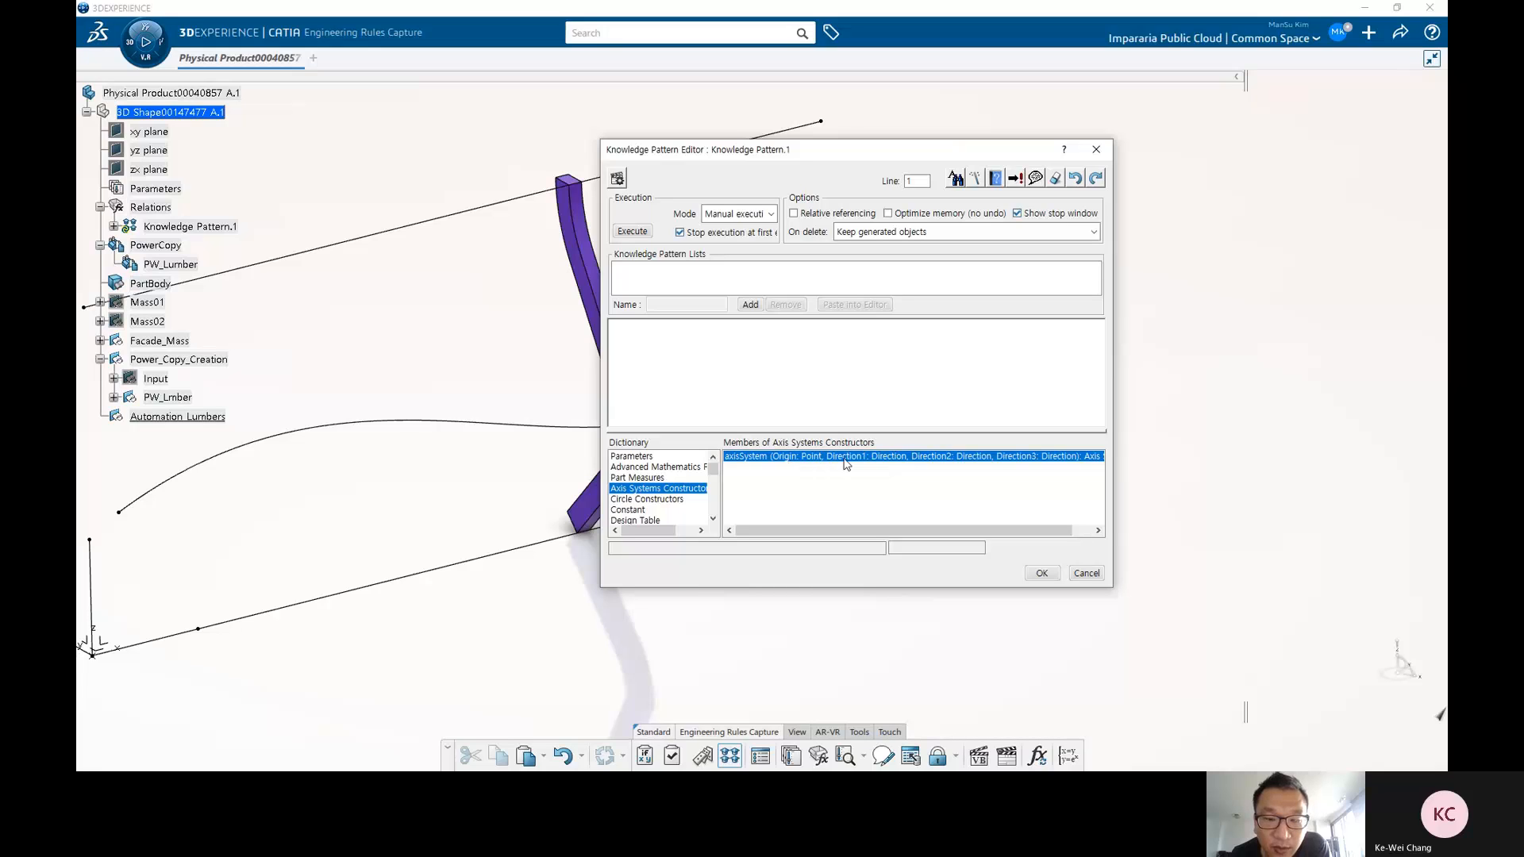
Examine the members of Part Measures and Plane Constructors in the editor's dictionary.
{"action": "left_click", "coordinate": [634, 479]}
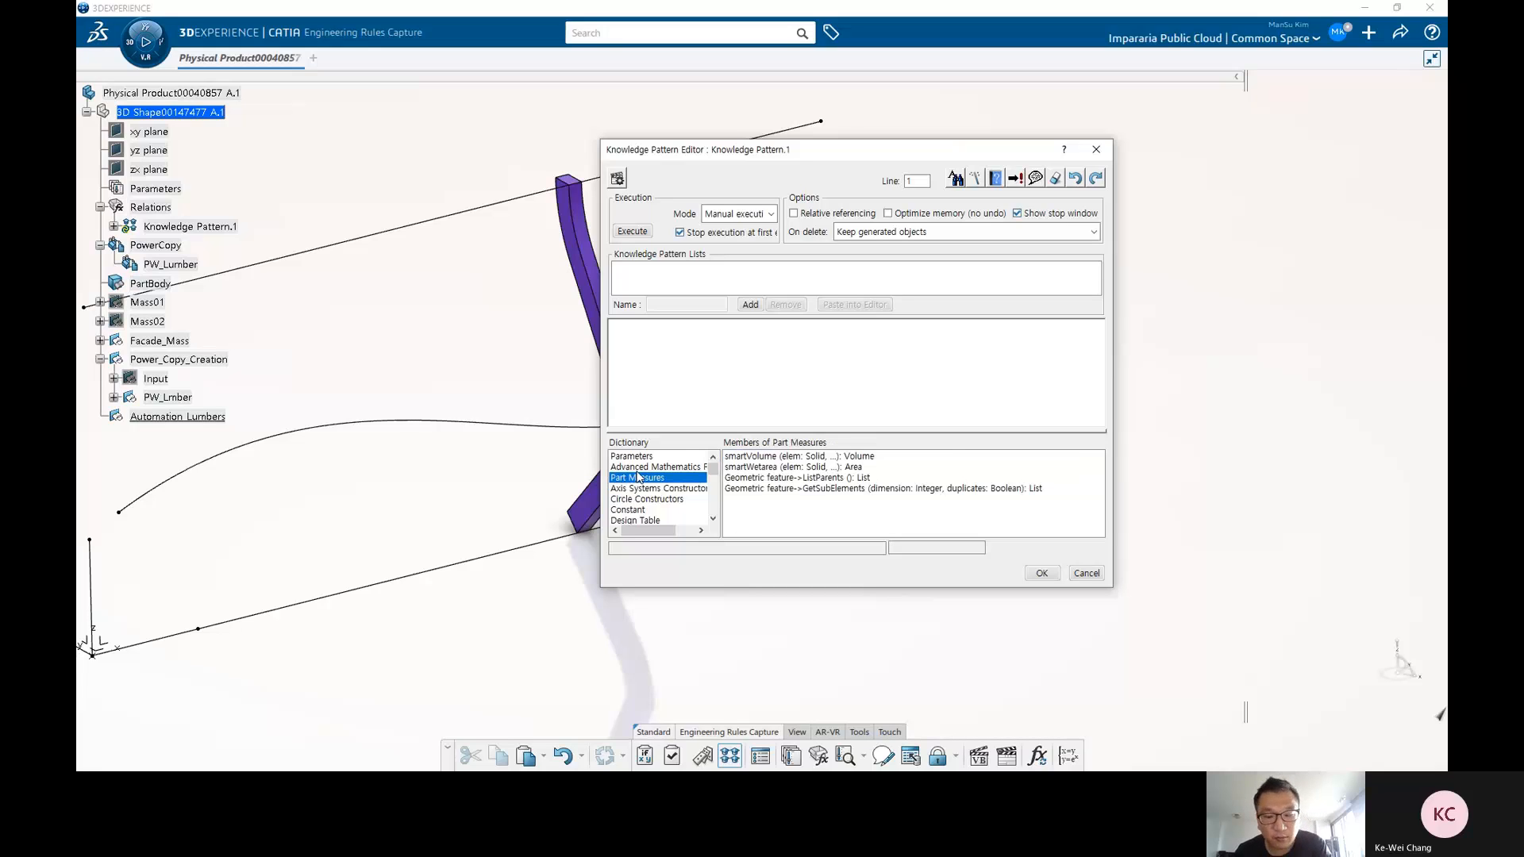
{"action": "key", "text": "p"}
{"action": "key", "text": "p"}
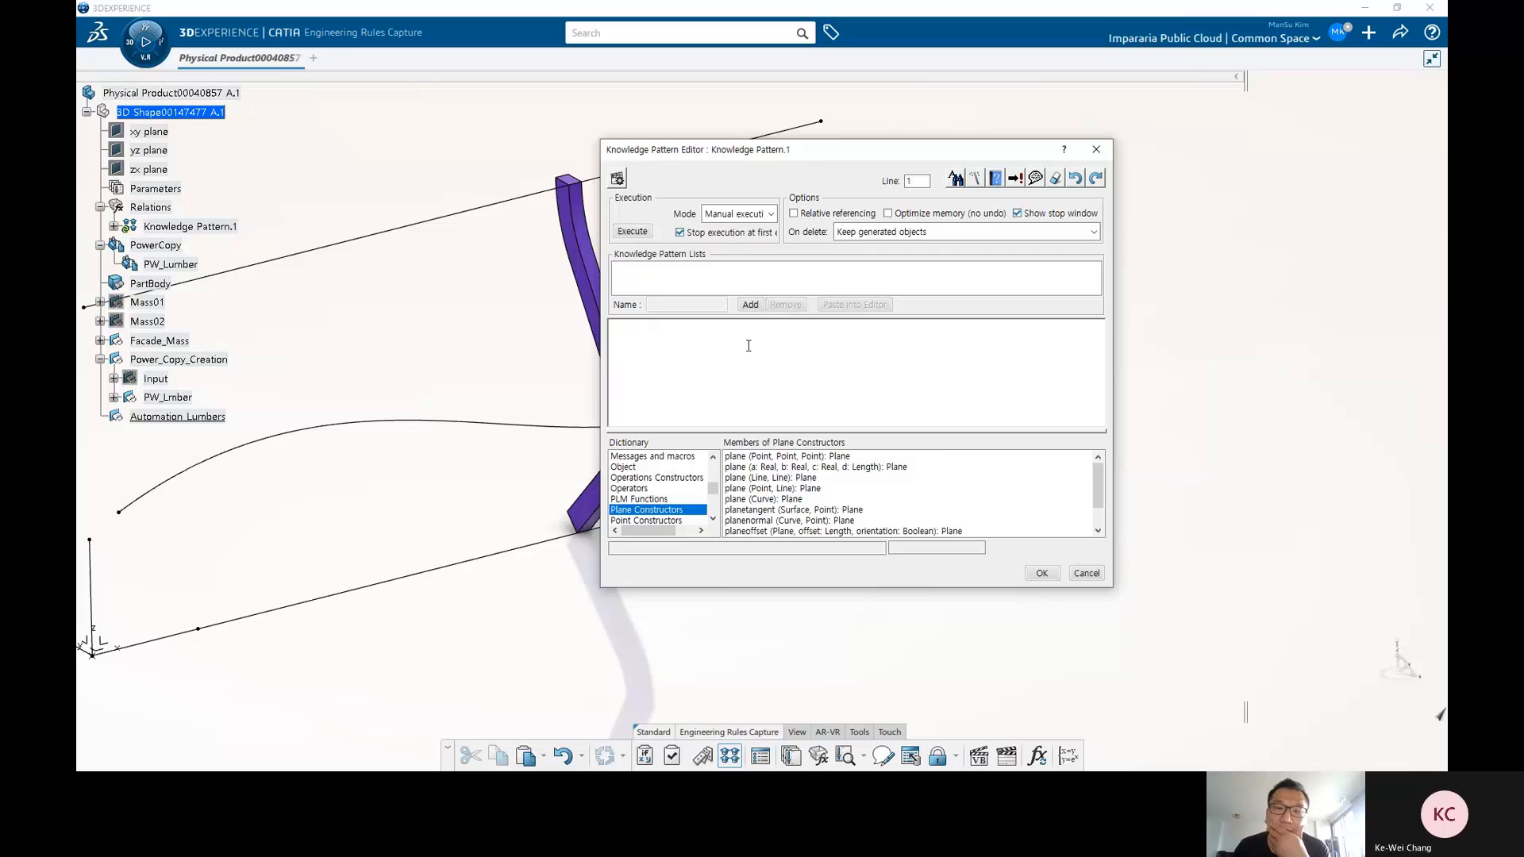
Write the script line Message("Hi Wold") in Knowledge Pattern.1, keeping the editor window beside the lumber model.
{"action": "left_click_drag", "start_coordinate": [827, 149], "coordinate": [926, 169]}
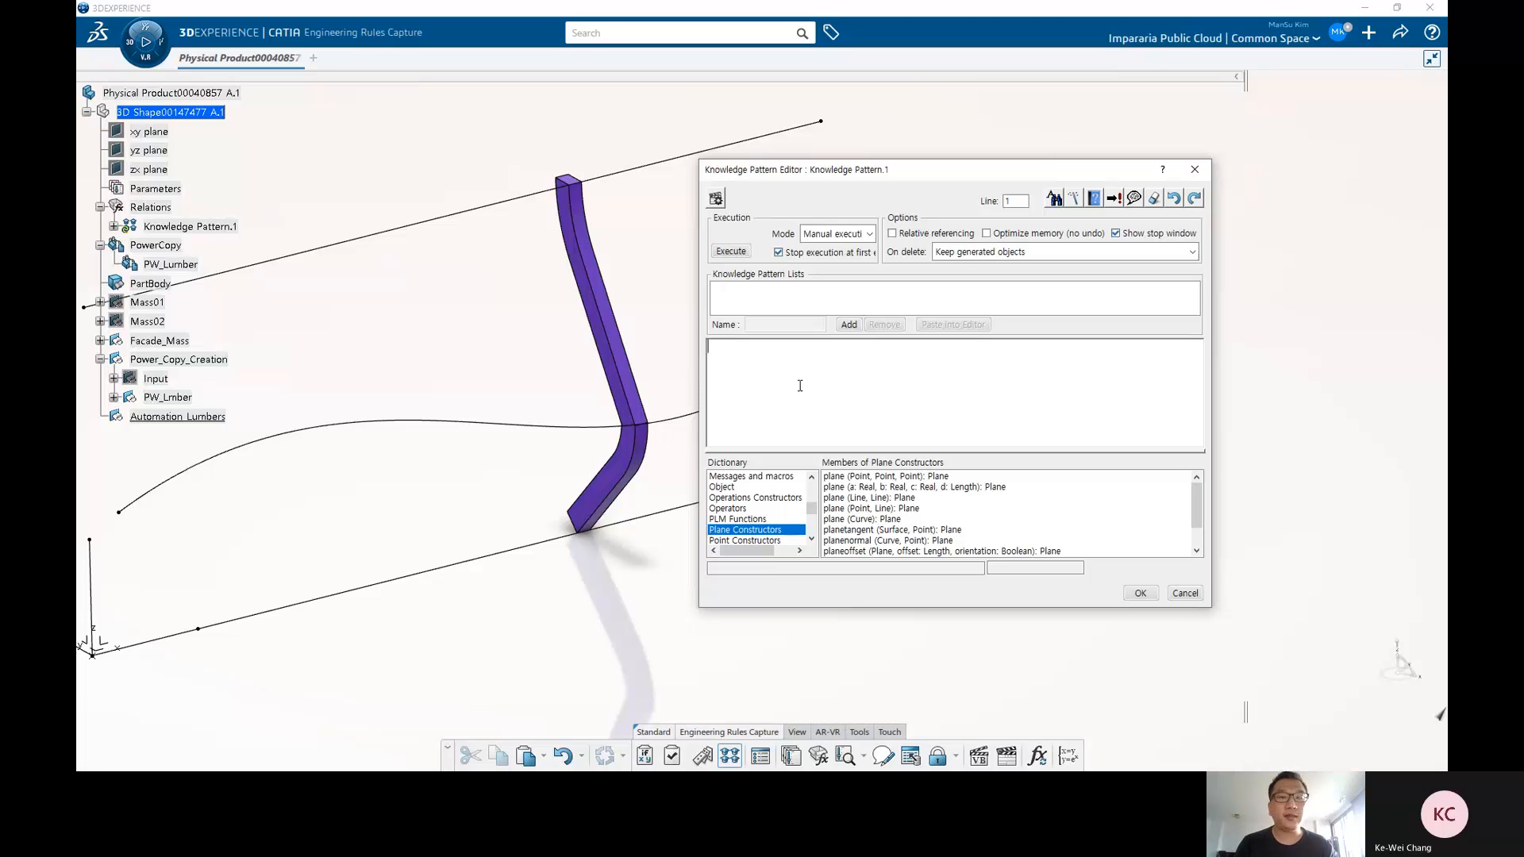
{"action": "type", "text": "Mess"}
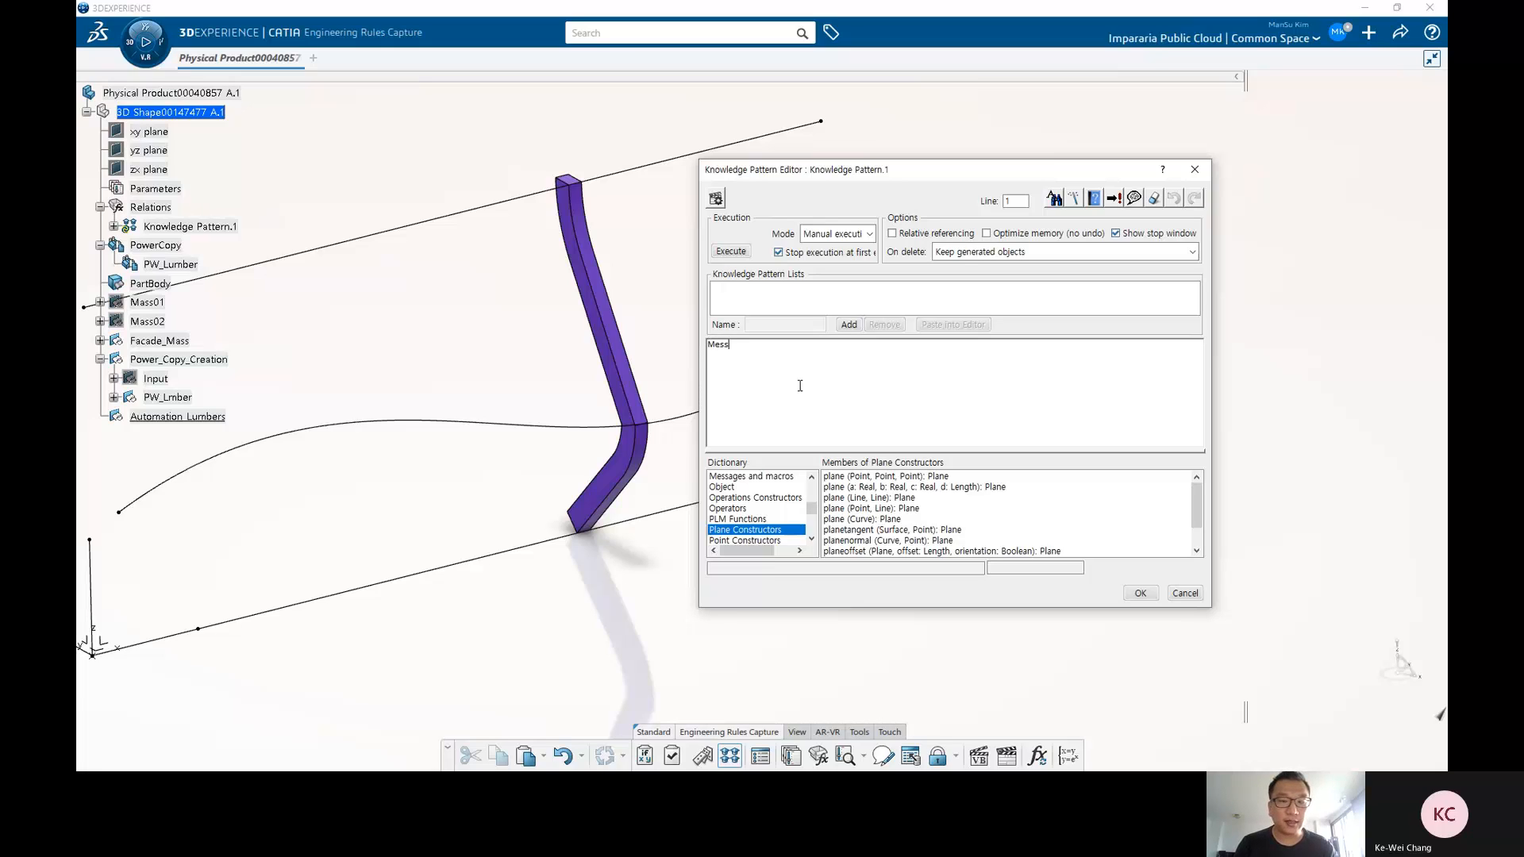
{"action": "type", "text": "age(\"Hi"}
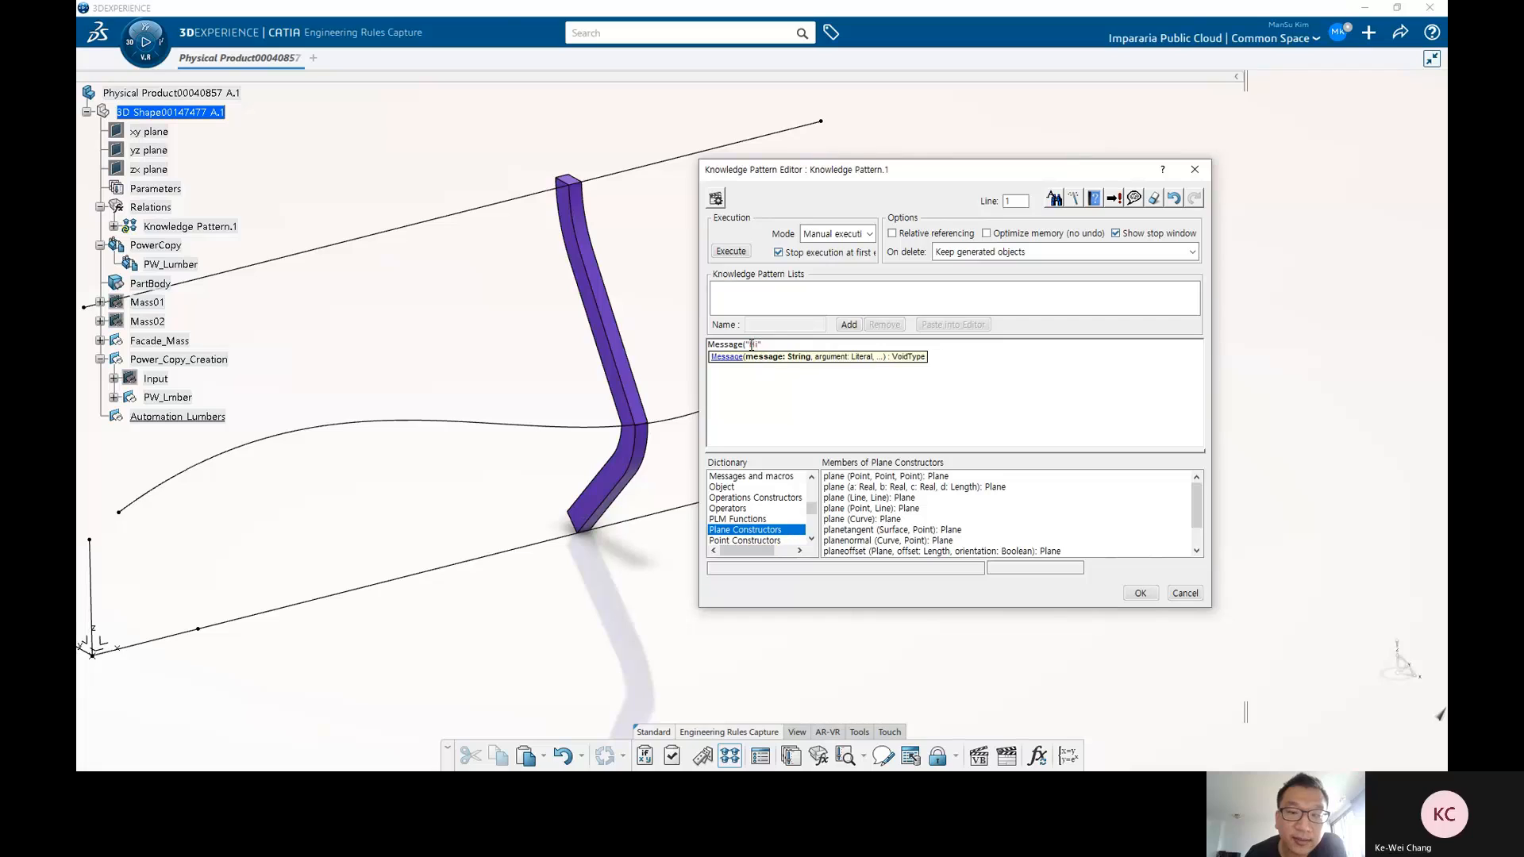
{"action": "double_click", "coordinate": [752, 344]}
{"action": "left_click", "coordinate": [748, 345]}
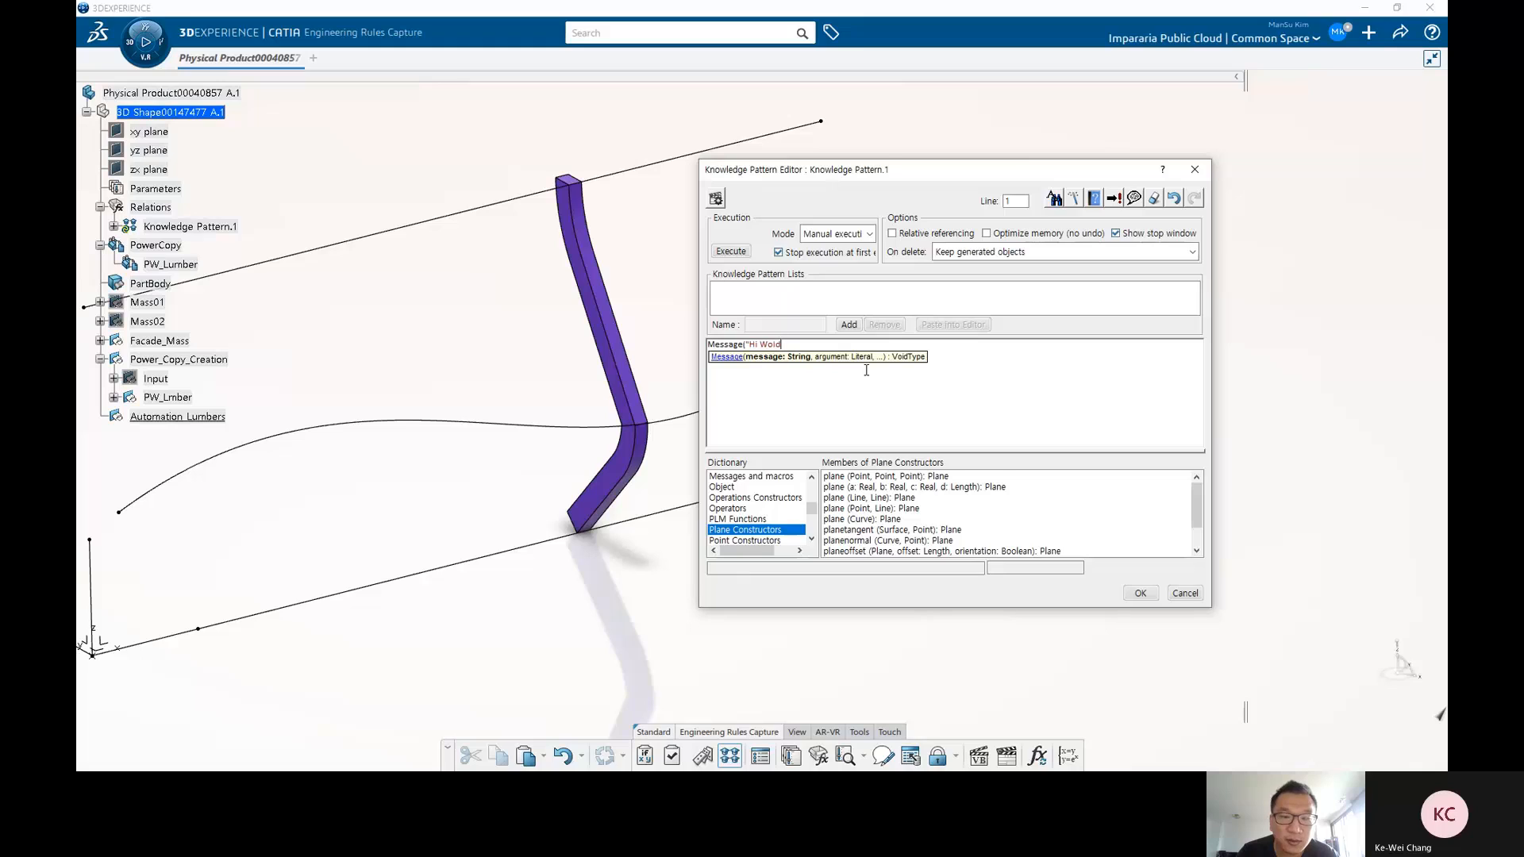
{"action": "type", "text": ")"}
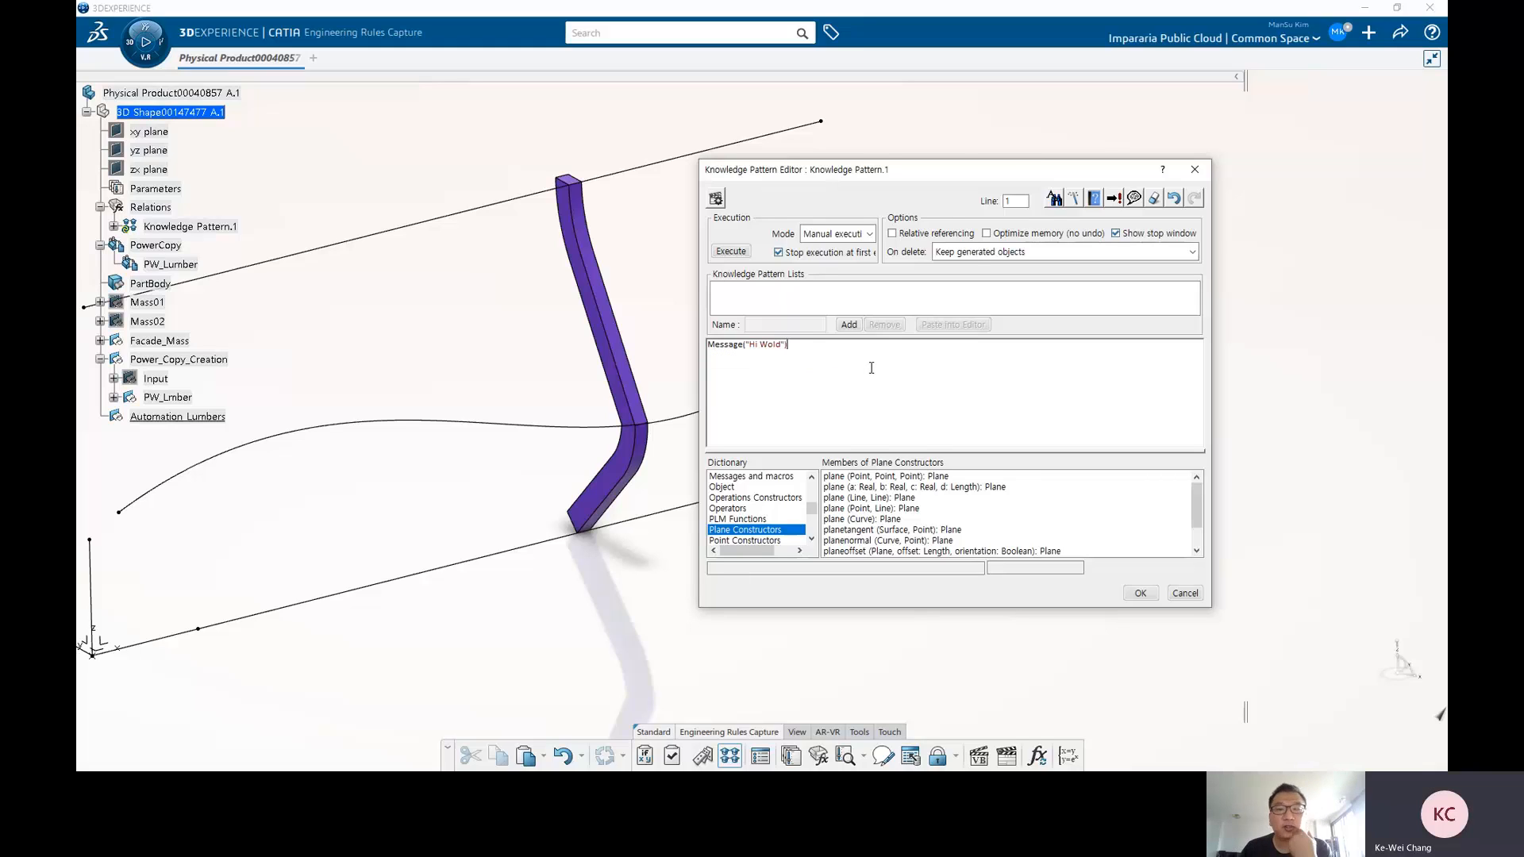
{"action": "left_click_drag", "start_coordinate": [957, 167], "coordinate": [933, 130]}
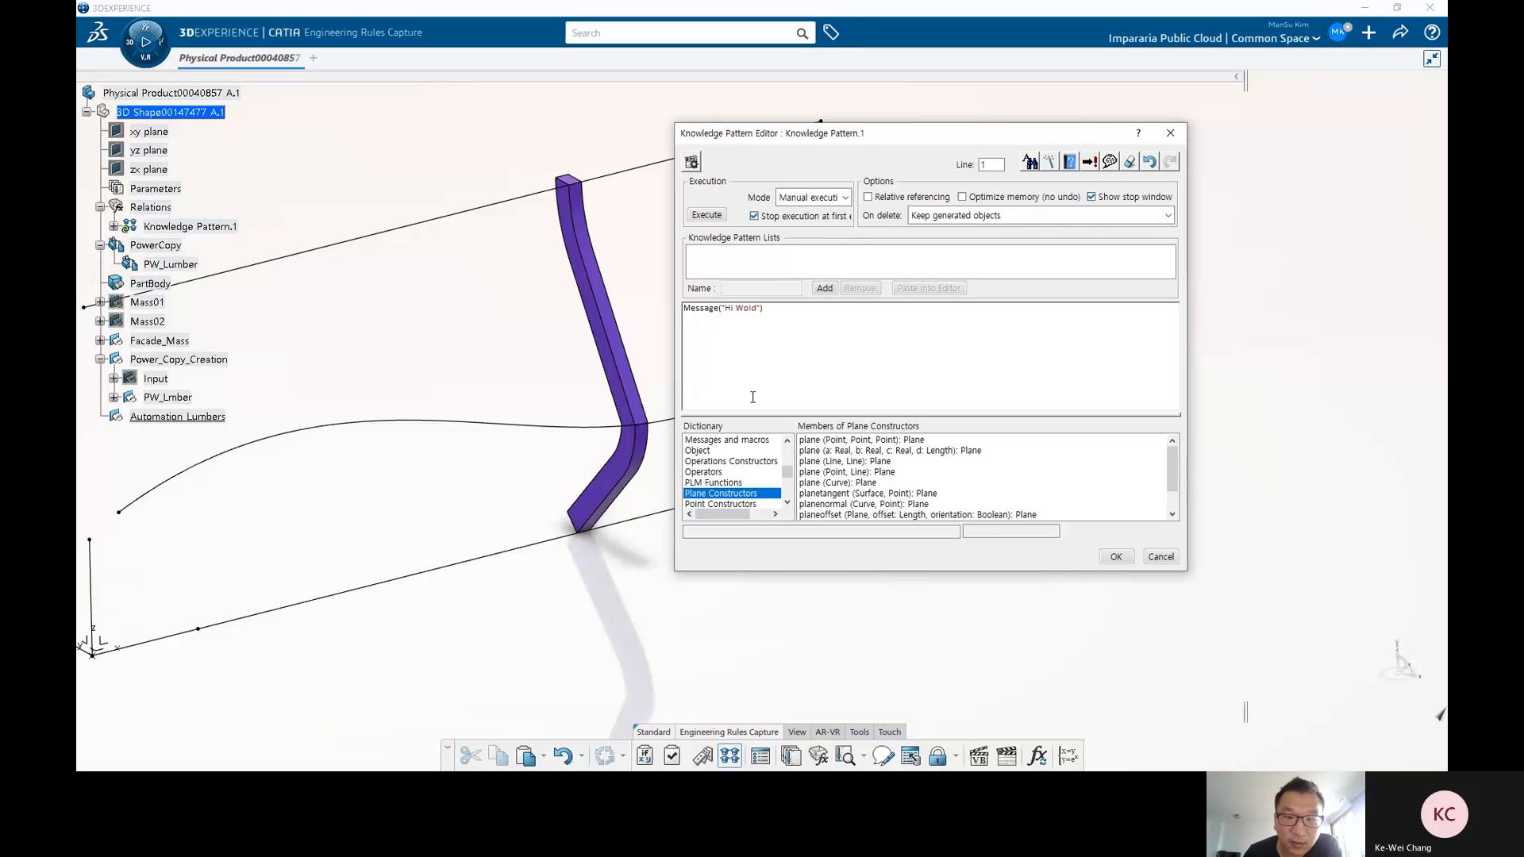
Save the Knowledge Pattern.1 script, execute the pattern and dismiss its information message.
{"action": "left_click", "coordinate": [1117, 556]}
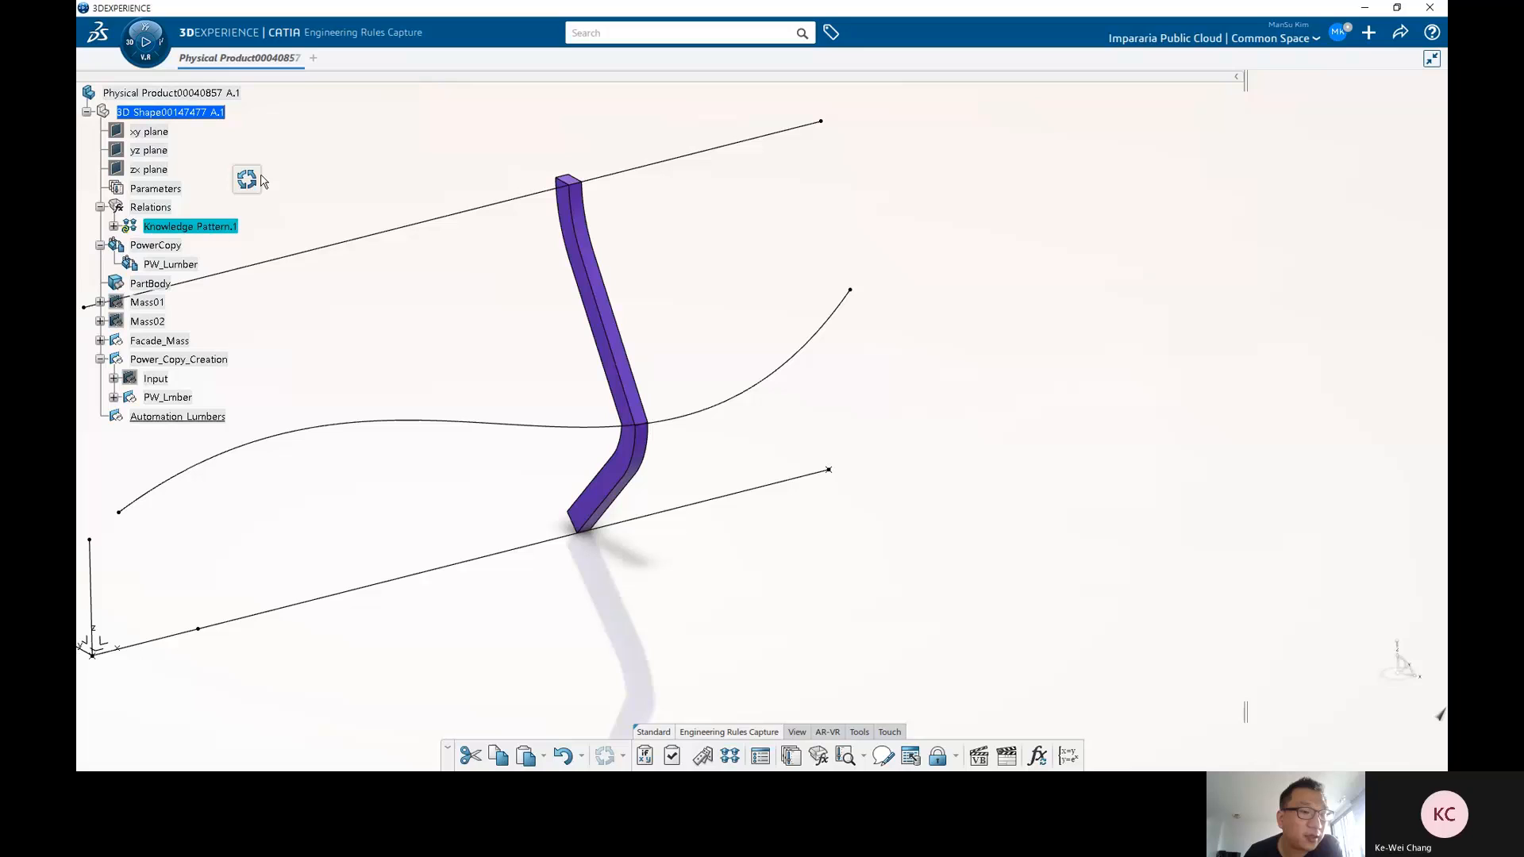
{"action": "left_click", "coordinate": [247, 179]}
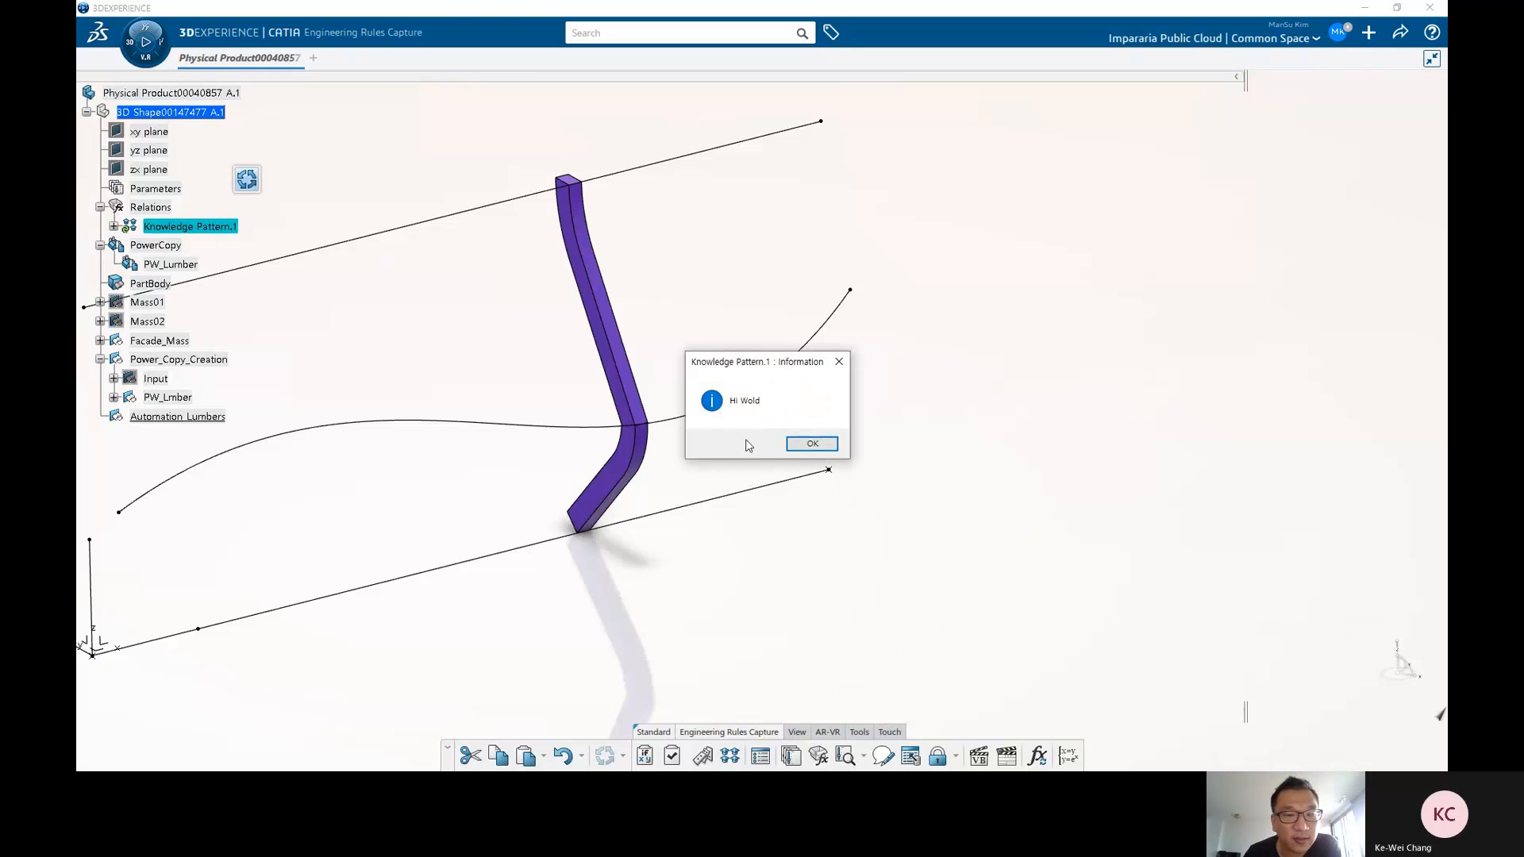
{"action": "left_click", "coordinate": [814, 444]}
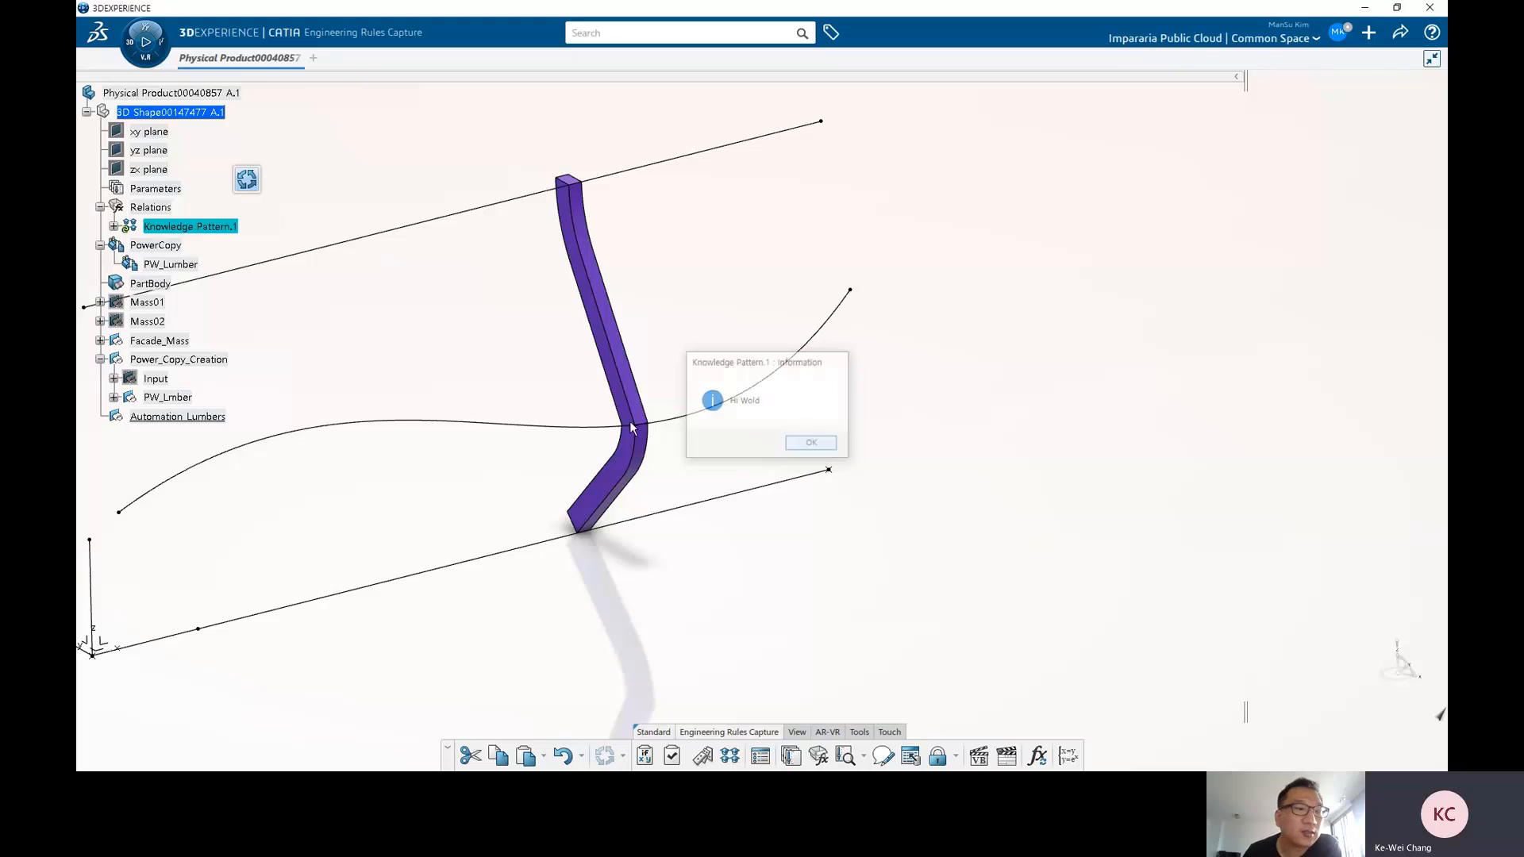
Reopen Knowledge Pattern.1 to review its script, and close the editor with the script as it is.
{"action": "double_click", "coordinate": [218, 229]}
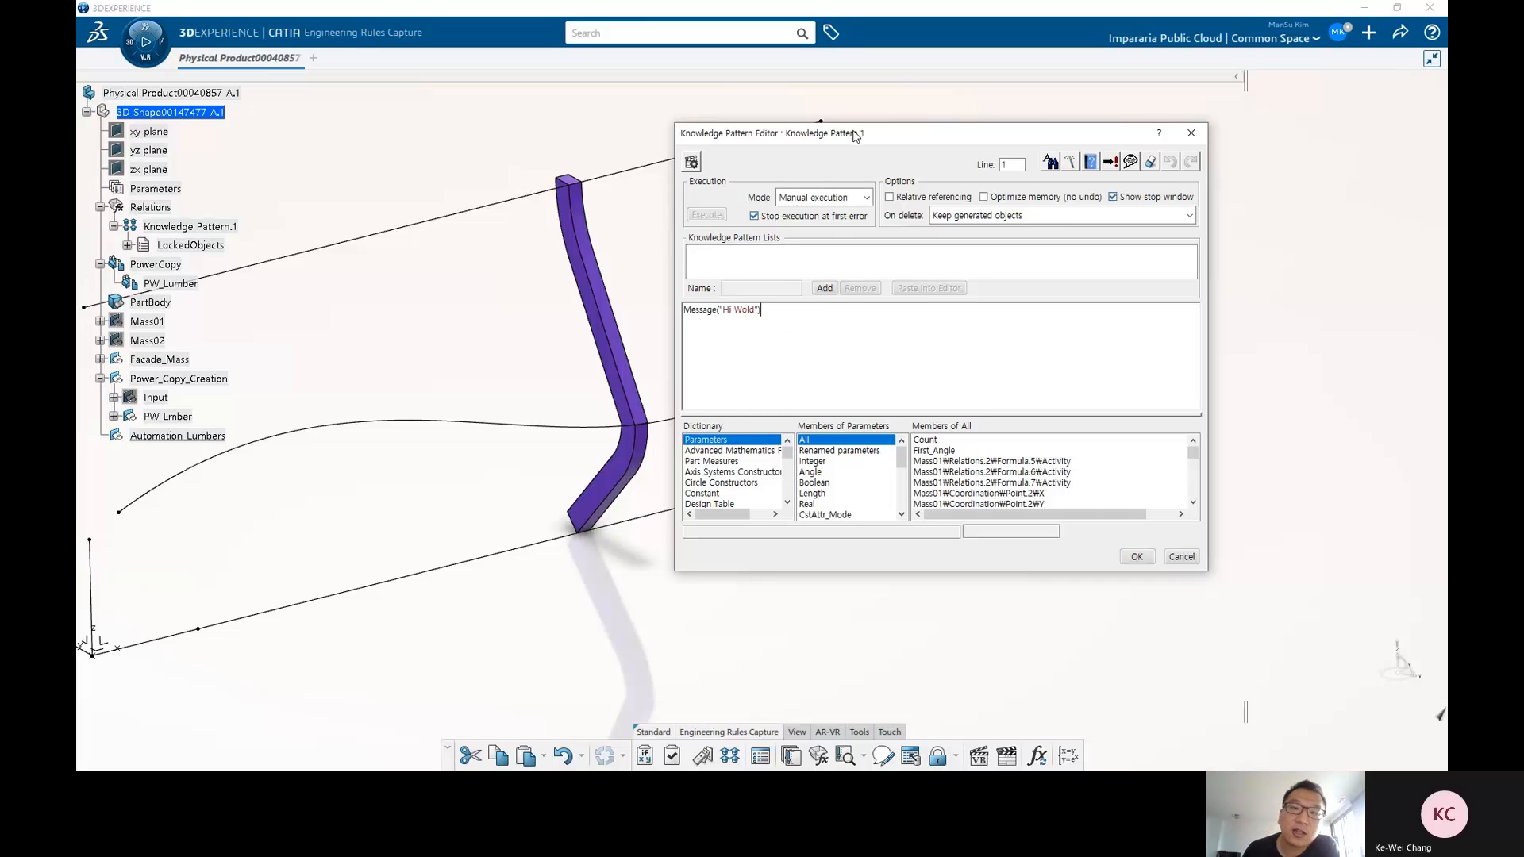
{"action": "left_click_drag", "start_coordinate": [853, 134], "coordinate": [778, 134]}
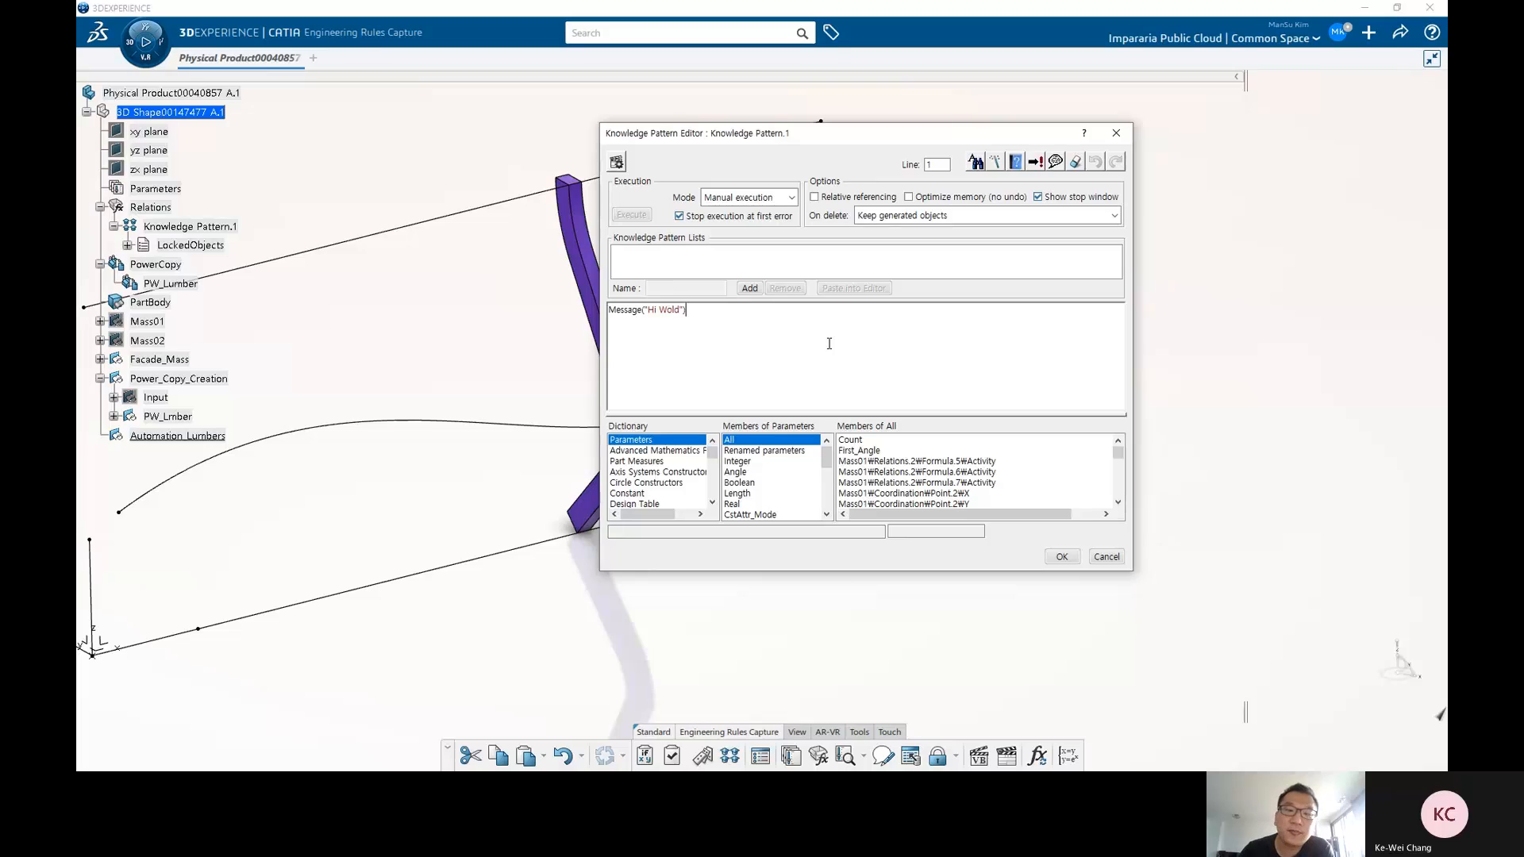
{"action": "key", "text": "ctrl+a"}
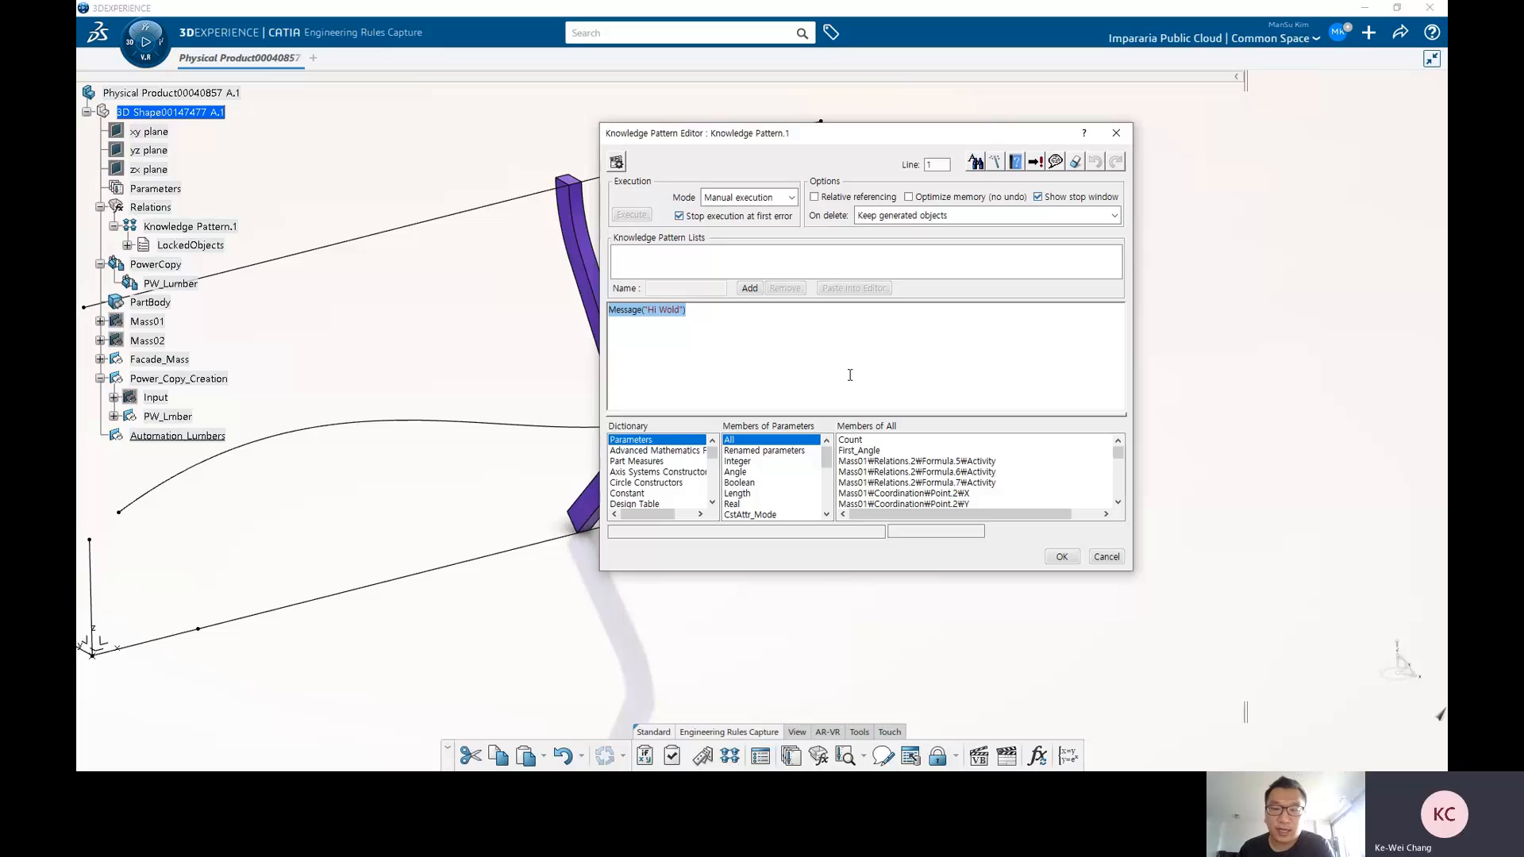
{"action": "left_click", "coordinate": [1061, 556]}
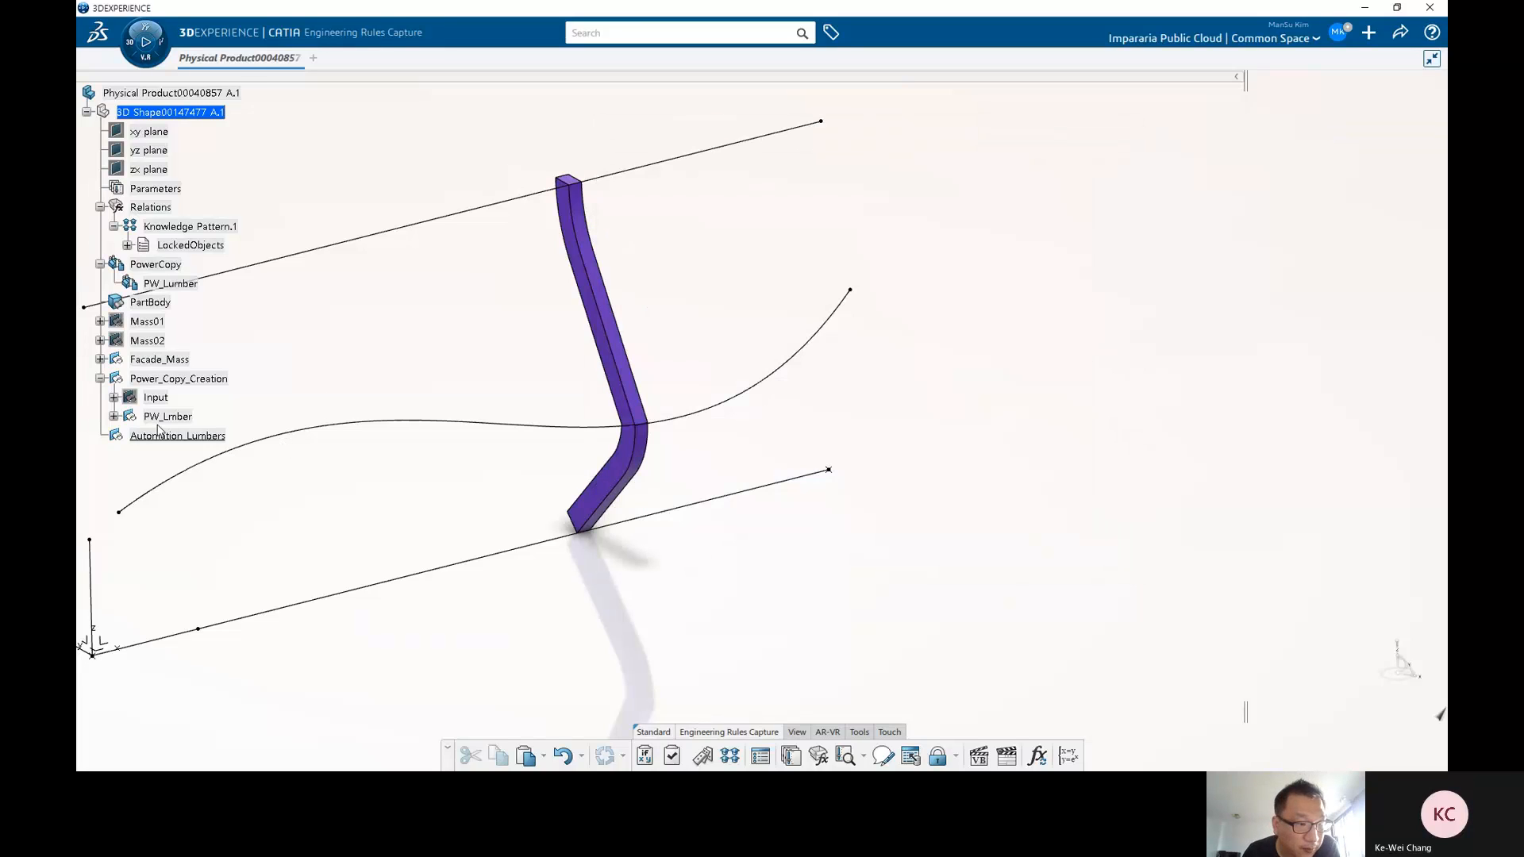
Examine the parameters and relations of PW_Lmber and the formula that drives its Each_Distance parameter.
{"action": "left_click", "coordinate": [113, 416]}
{"action": "left_click", "coordinate": [127, 435]}
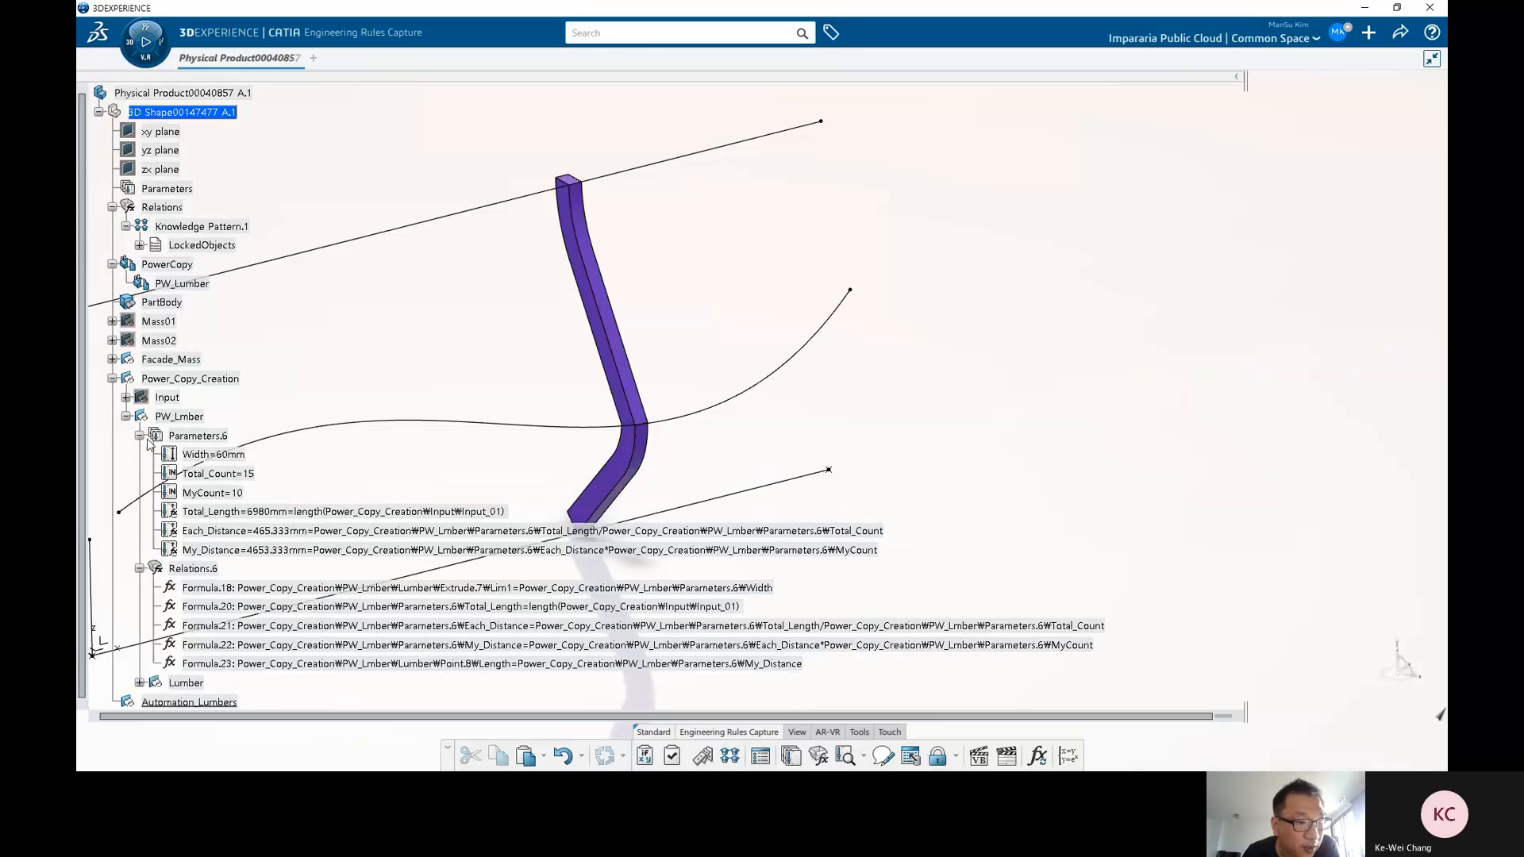
{"action": "scroll", "coordinate": [149, 443], "scroll_direction": "down", "scroll_amount": 3}
{"action": "double_click", "coordinate": [269, 390]}
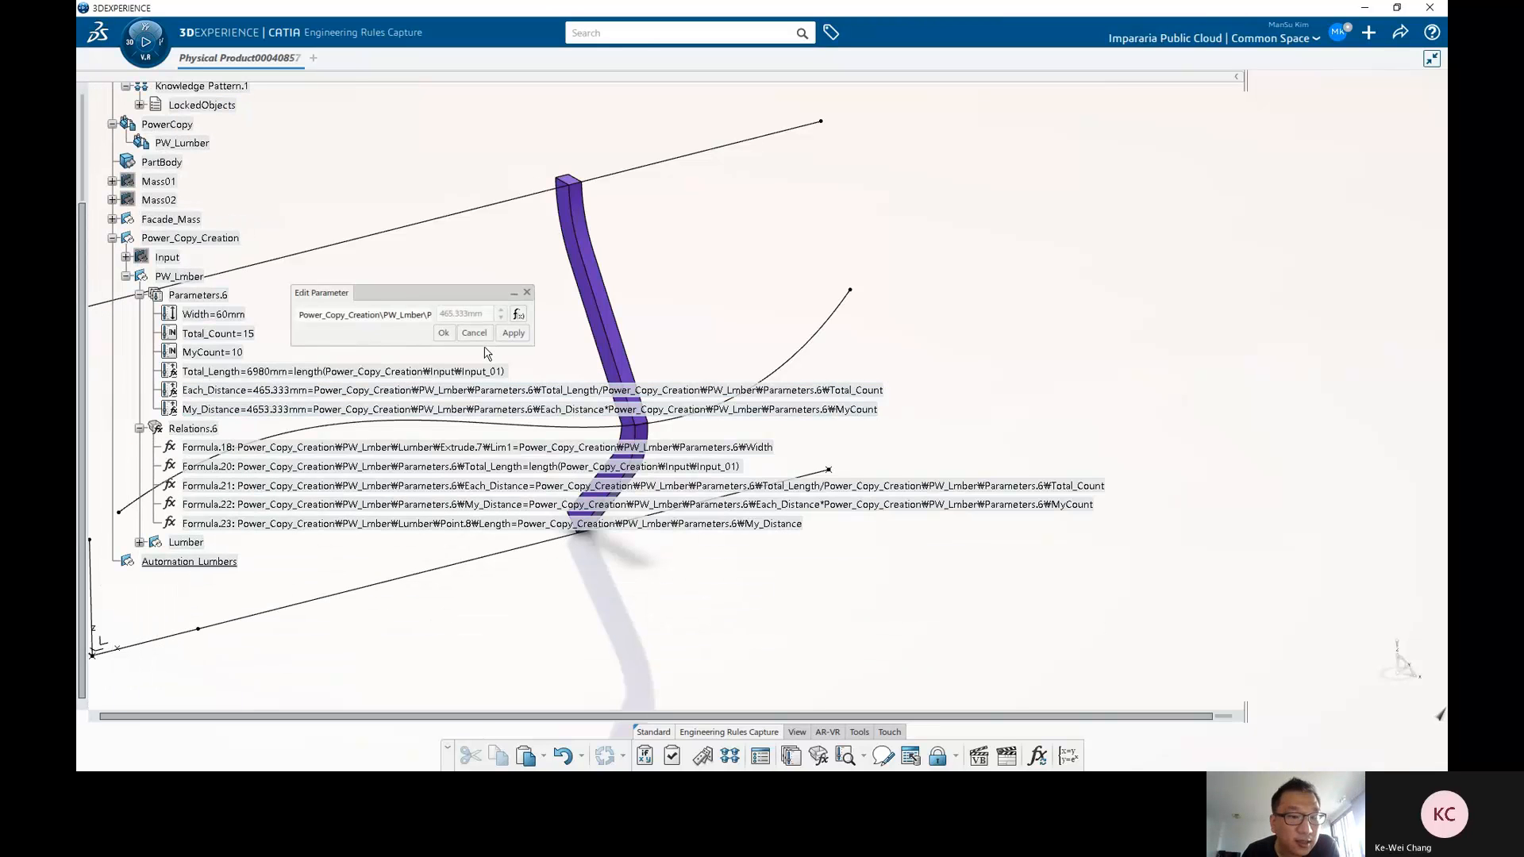
{"action": "left_click", "coordinate": [519, 315]}
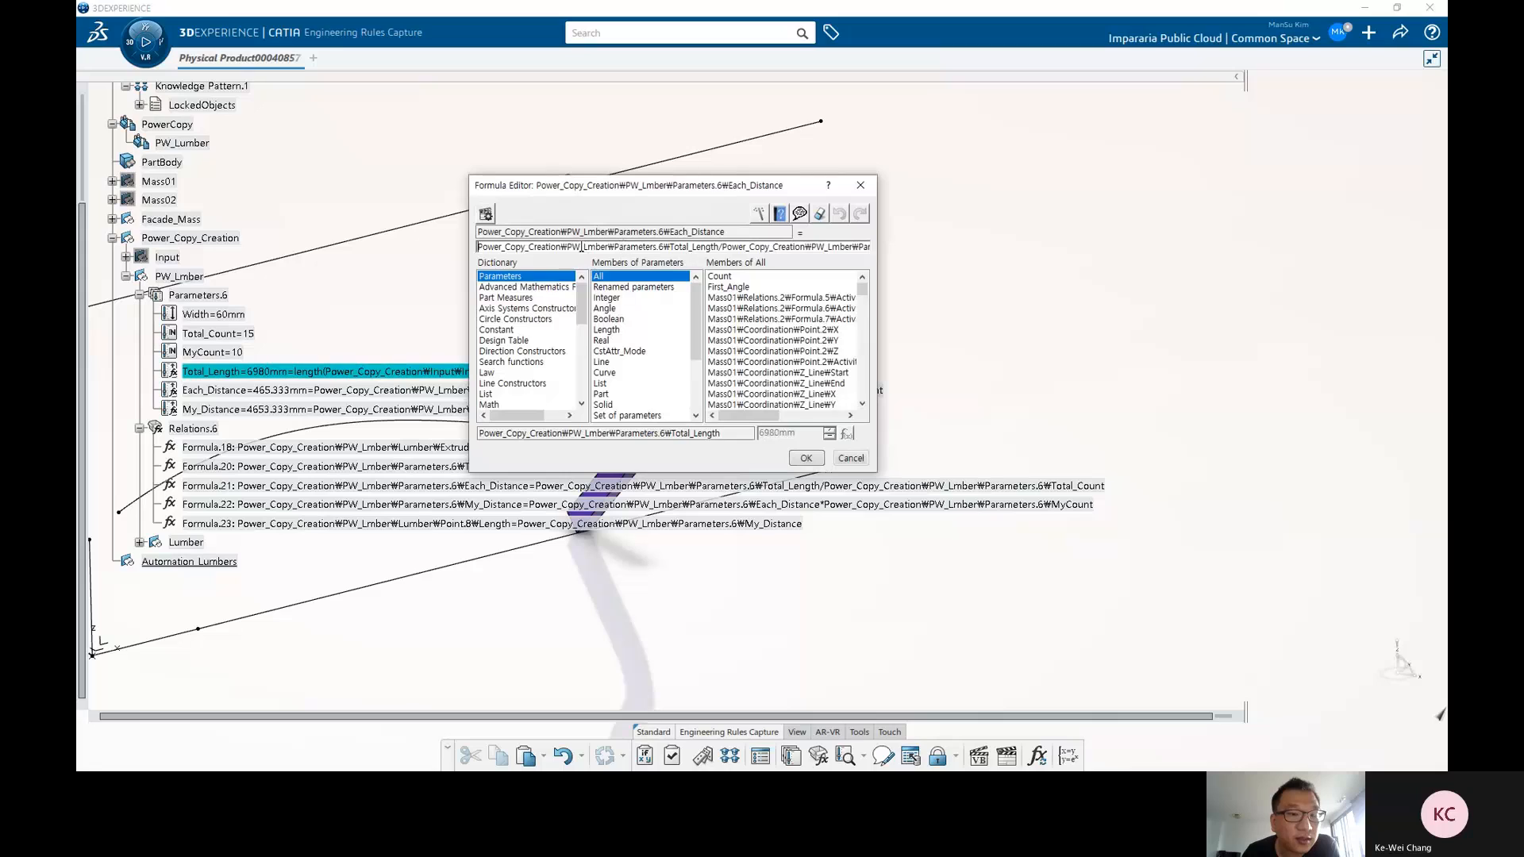
{"action": "left_click_drag", "start_coordinate": [581, 247], "coordinate": [872, 251]}
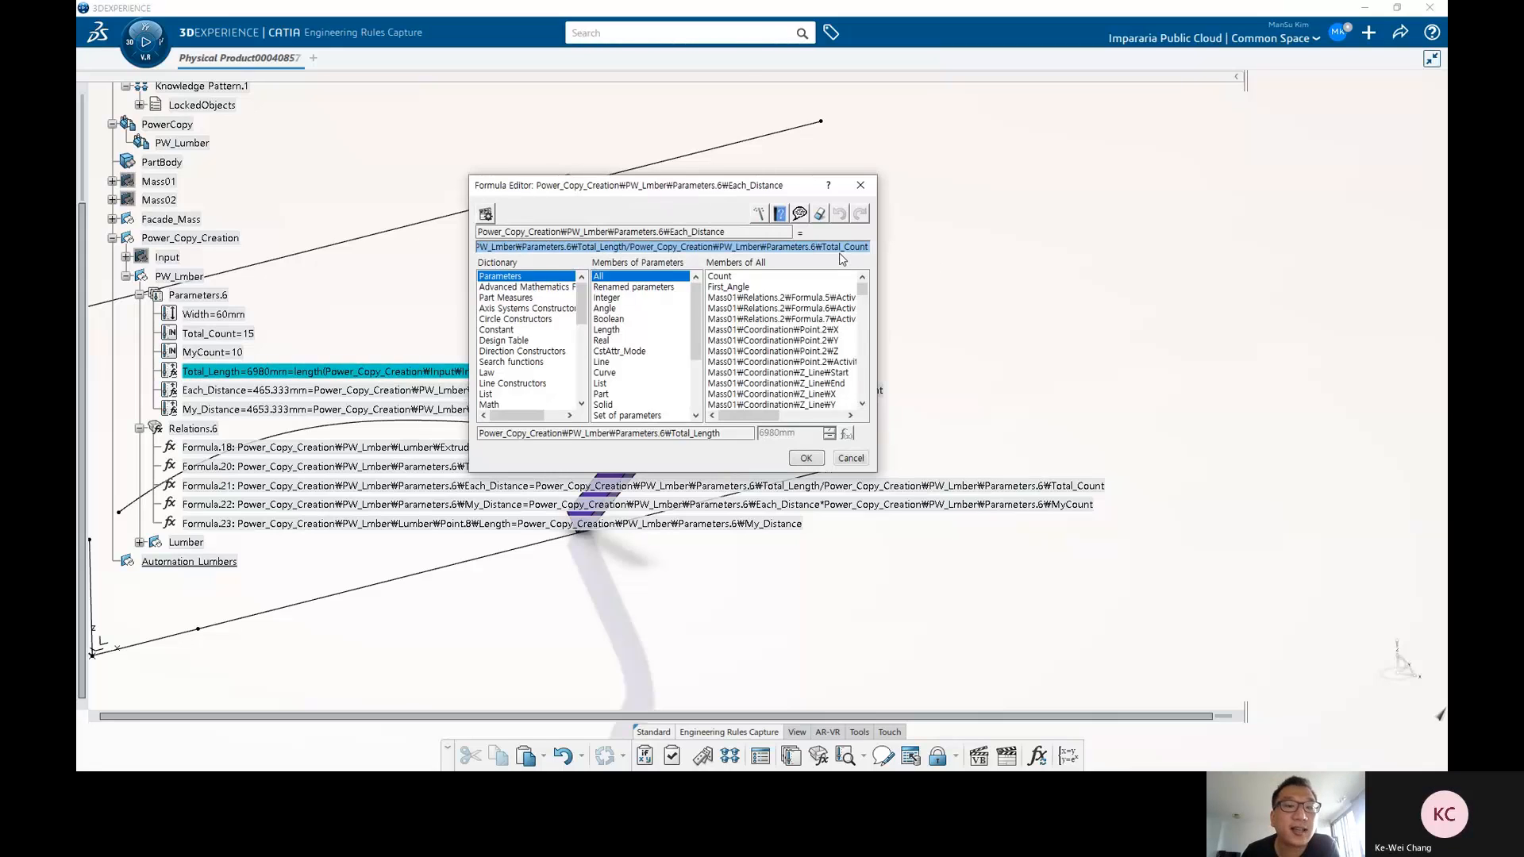
{"action": "left_click_drag", "start_coordinate": [675, 247], "coordinate": [449, 258]}
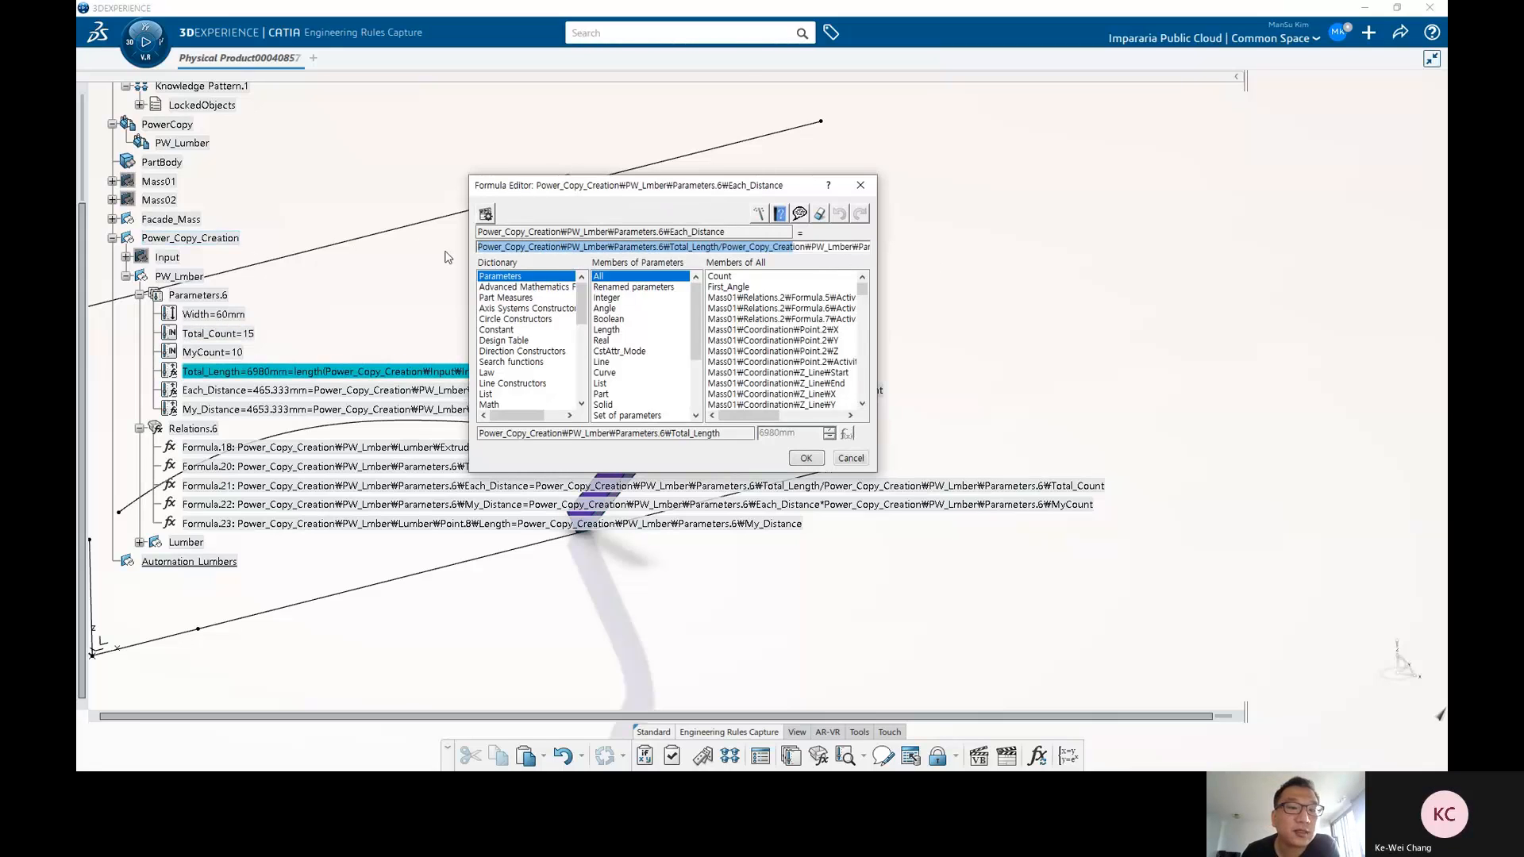
{"action": "left_click", "coordinate": [521, 249]}
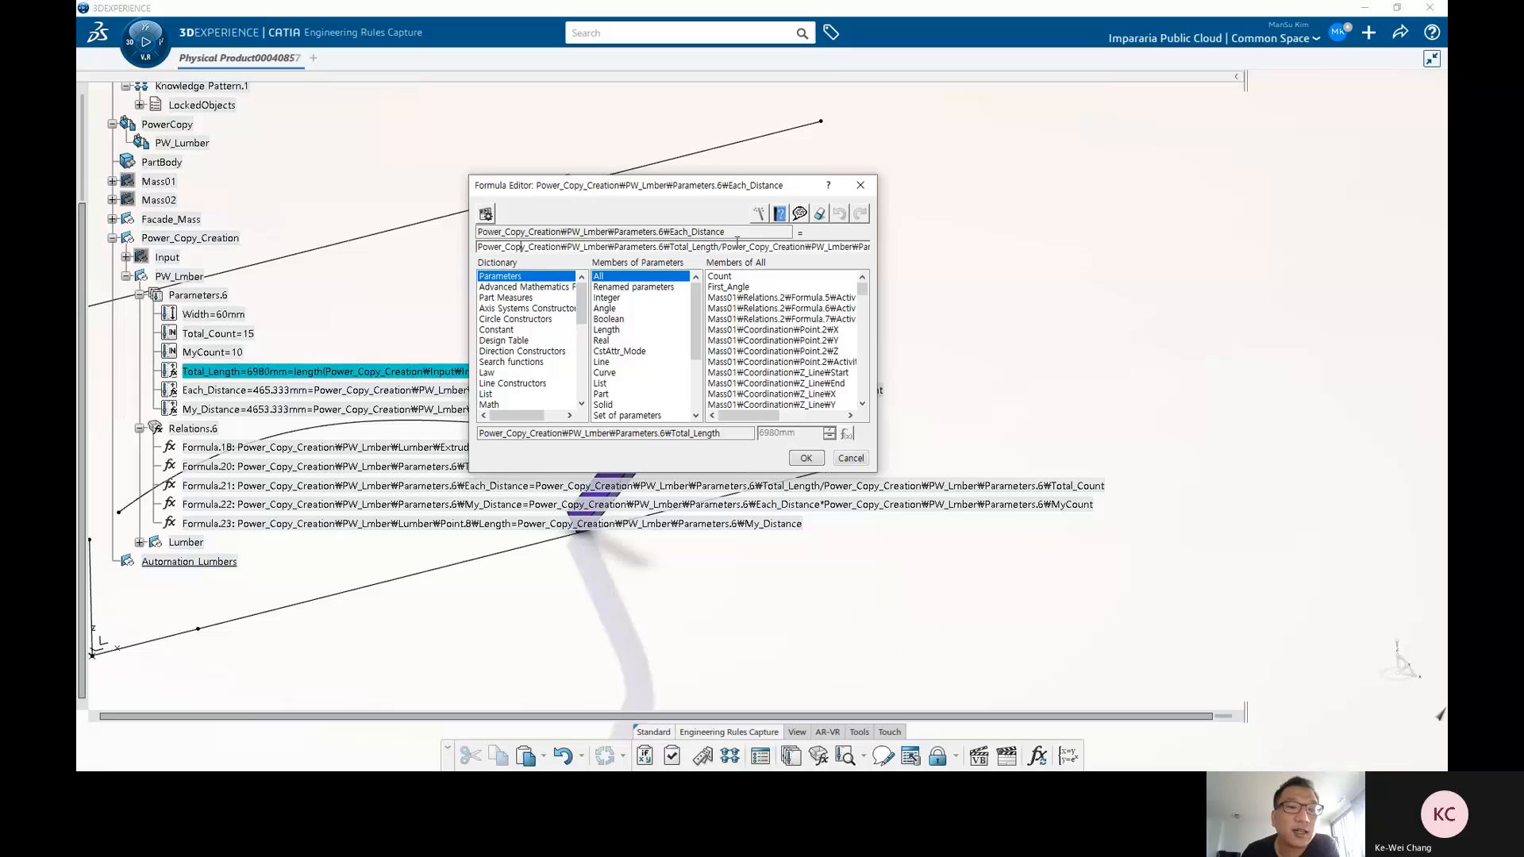
{"action": "left_click", "coordinate": [860, 186]}
{"action": "left_click", "coordinate": [476, 333]}
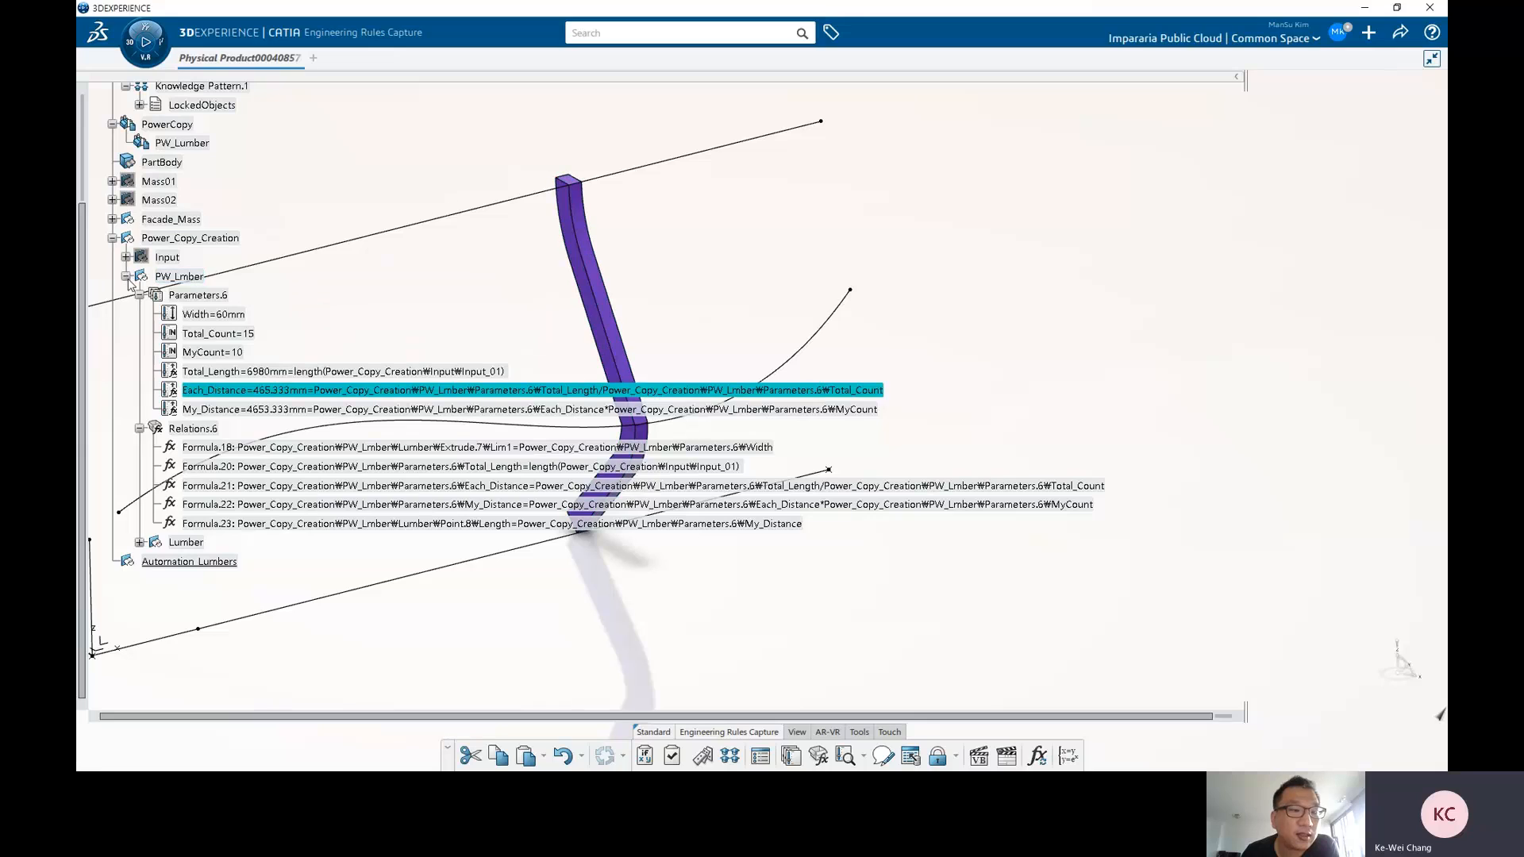
Collapse the PW_Lmber set and take another look at the Knowledge Pattern.1 script without changing it.
{"action": "left_click", "coordinate": [126, 277]}
{"action": "scroll", "coordinate": [127, 283], "scroll_direction": "up", "scroll_amount": 3}
{"action": "double_click", "coordinate": [215, 156]}
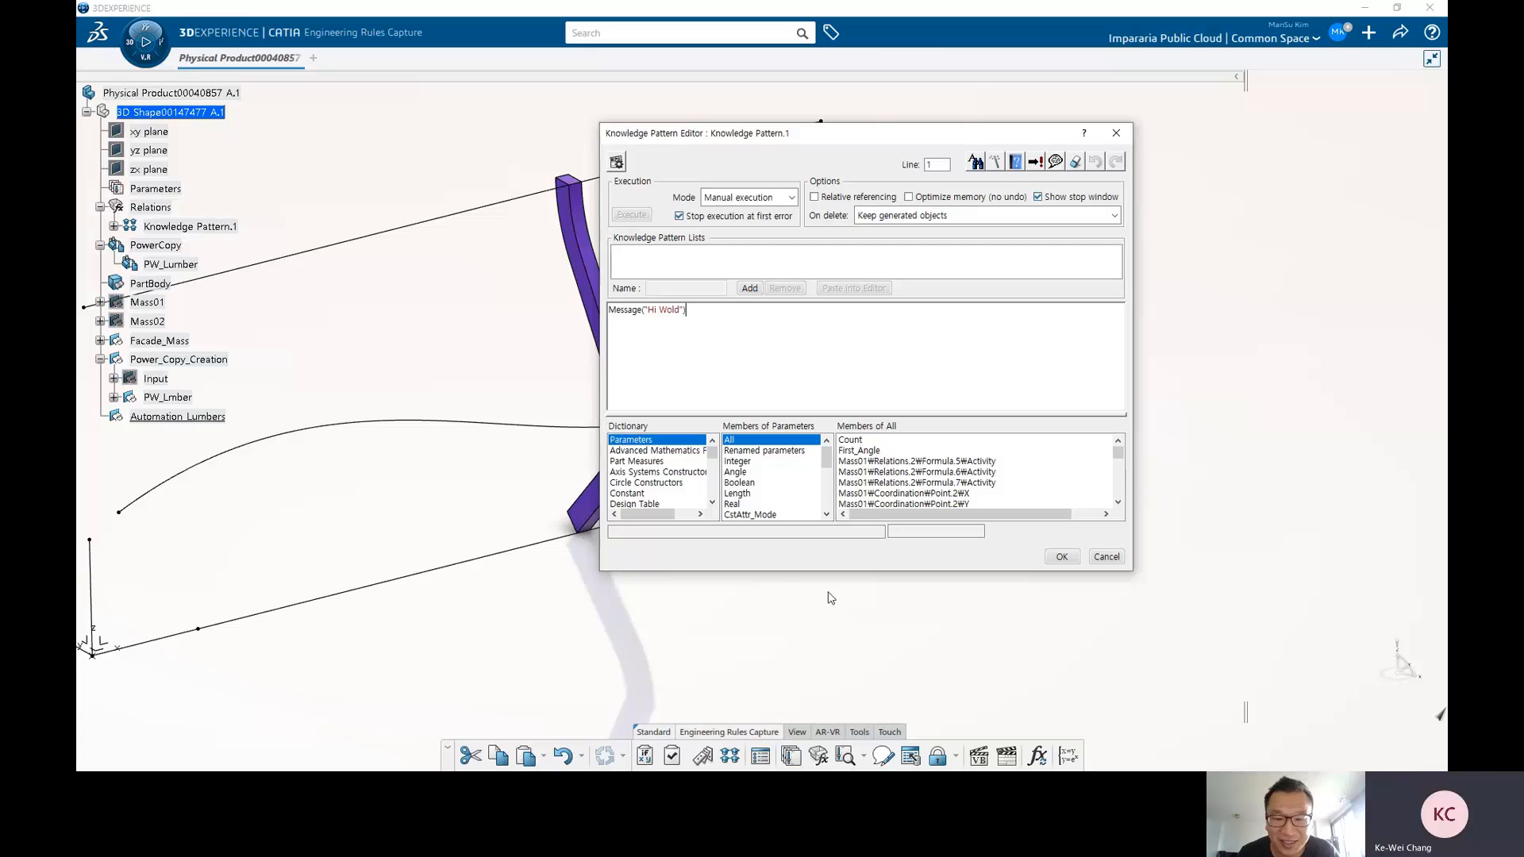
{"action": "left_click", "coordinate": [1107, 557]}
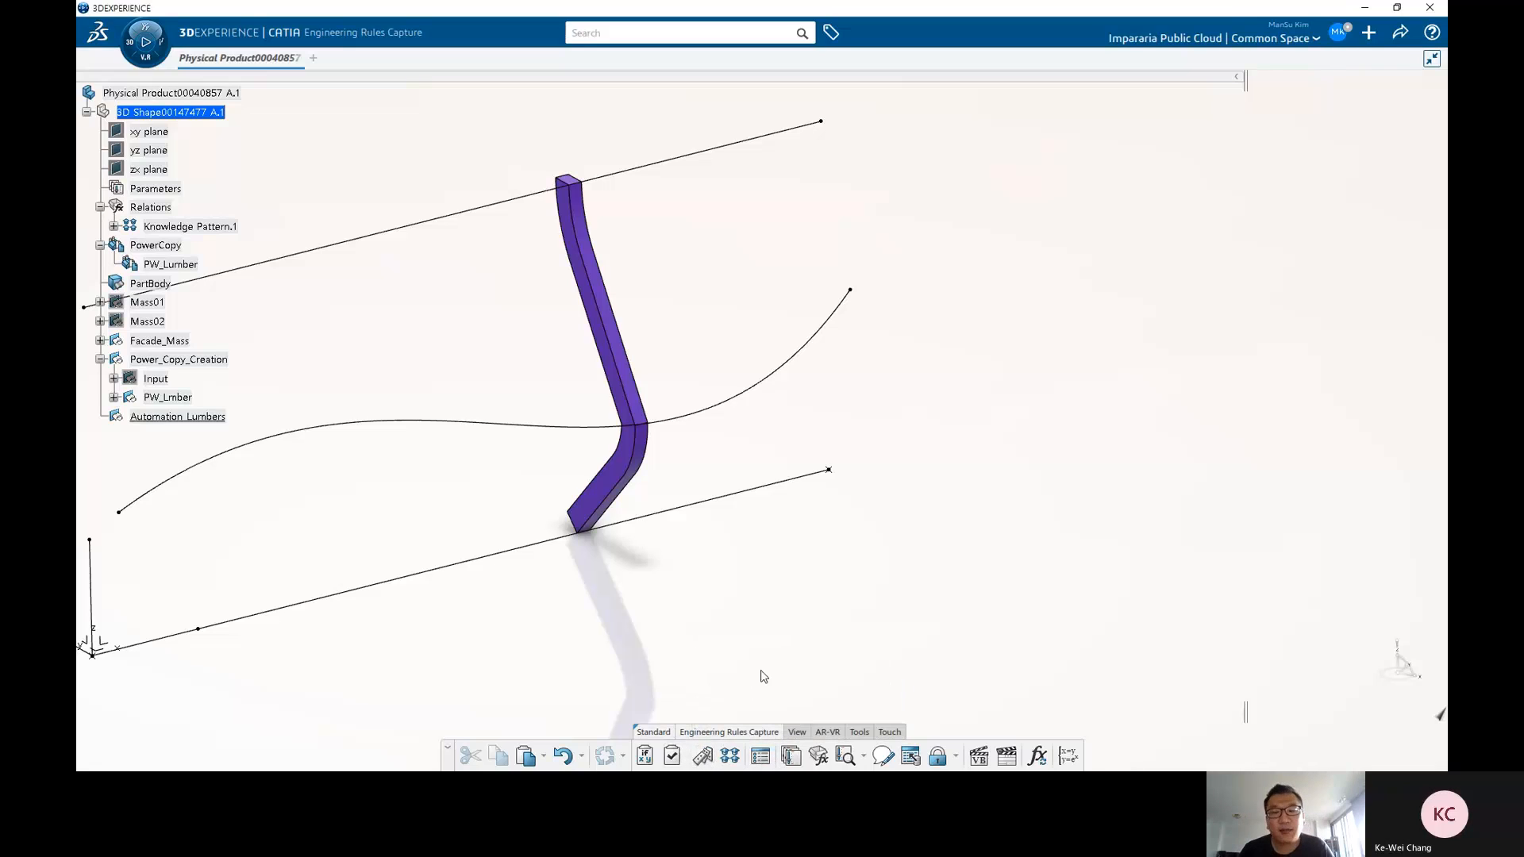
Create a second Knowledge Pattern and place its editor window clear of the lumber model.
{"action": "left_click", "coordinate": [730, 756]}
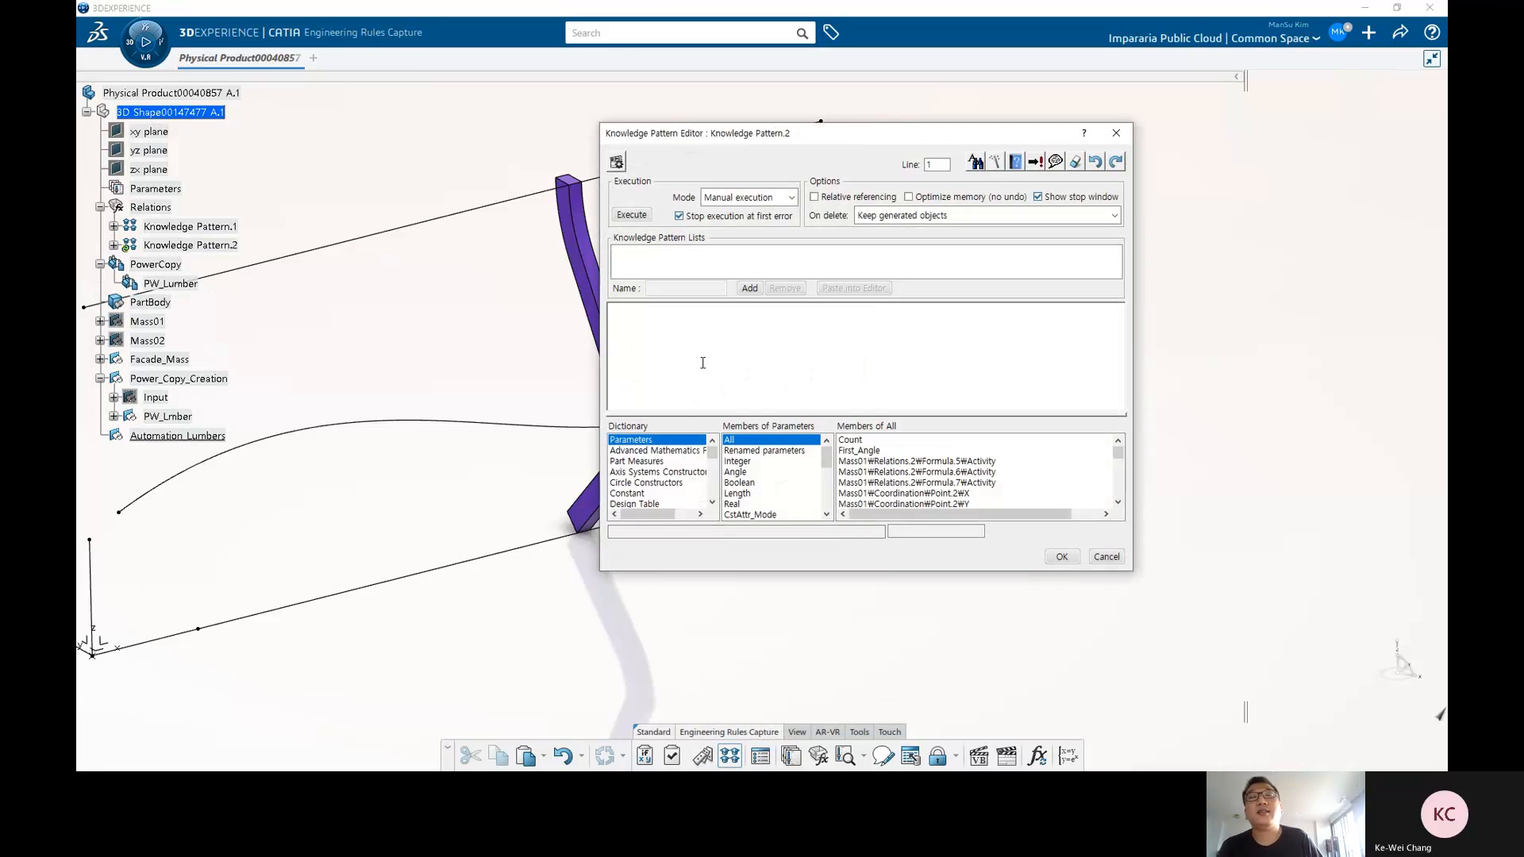
{"action": "left_click", "coordinate": [703, 363]}
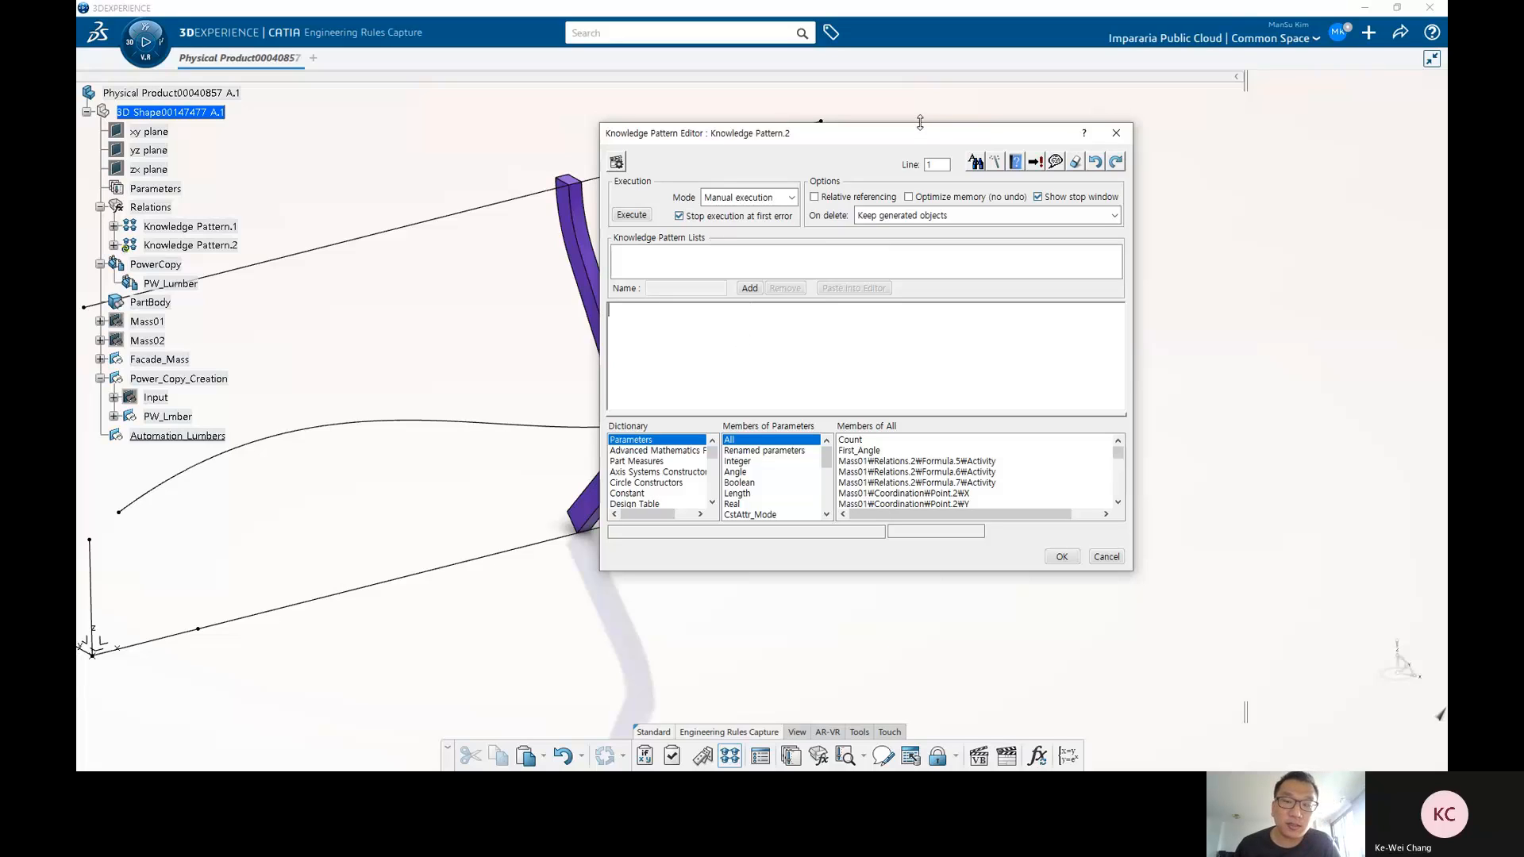
{"action": "left_click_drag", "start_coordinate": [913, 135], "coordinate": [971, 143]}
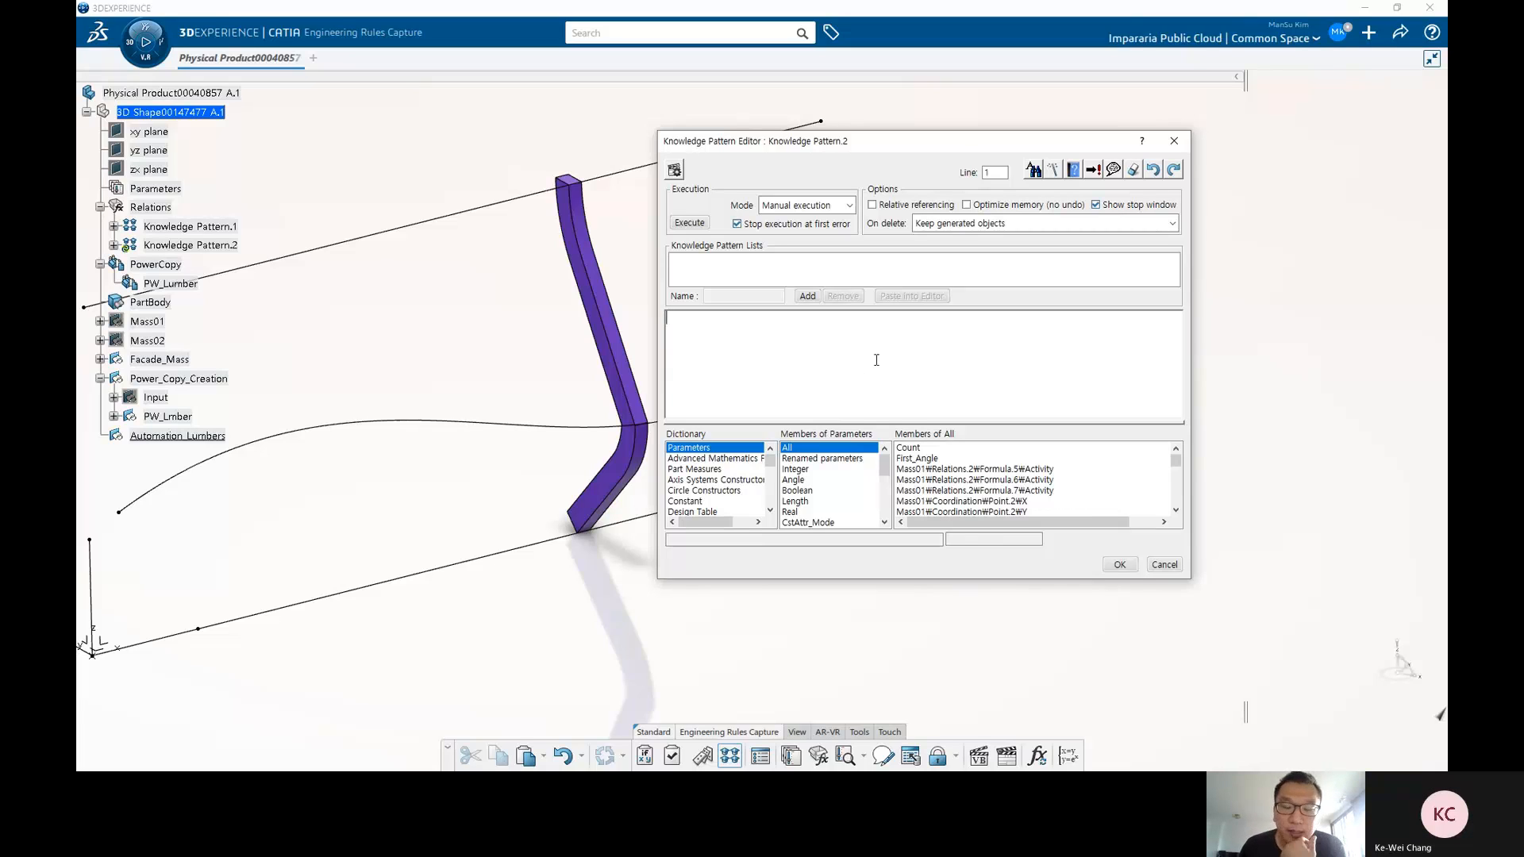
Examine the dictionary members of Axis Systems Constructors, Constant and Design Table in an enlarged editor window.
{"action": "left_click", "coordinate": [728, 481]}
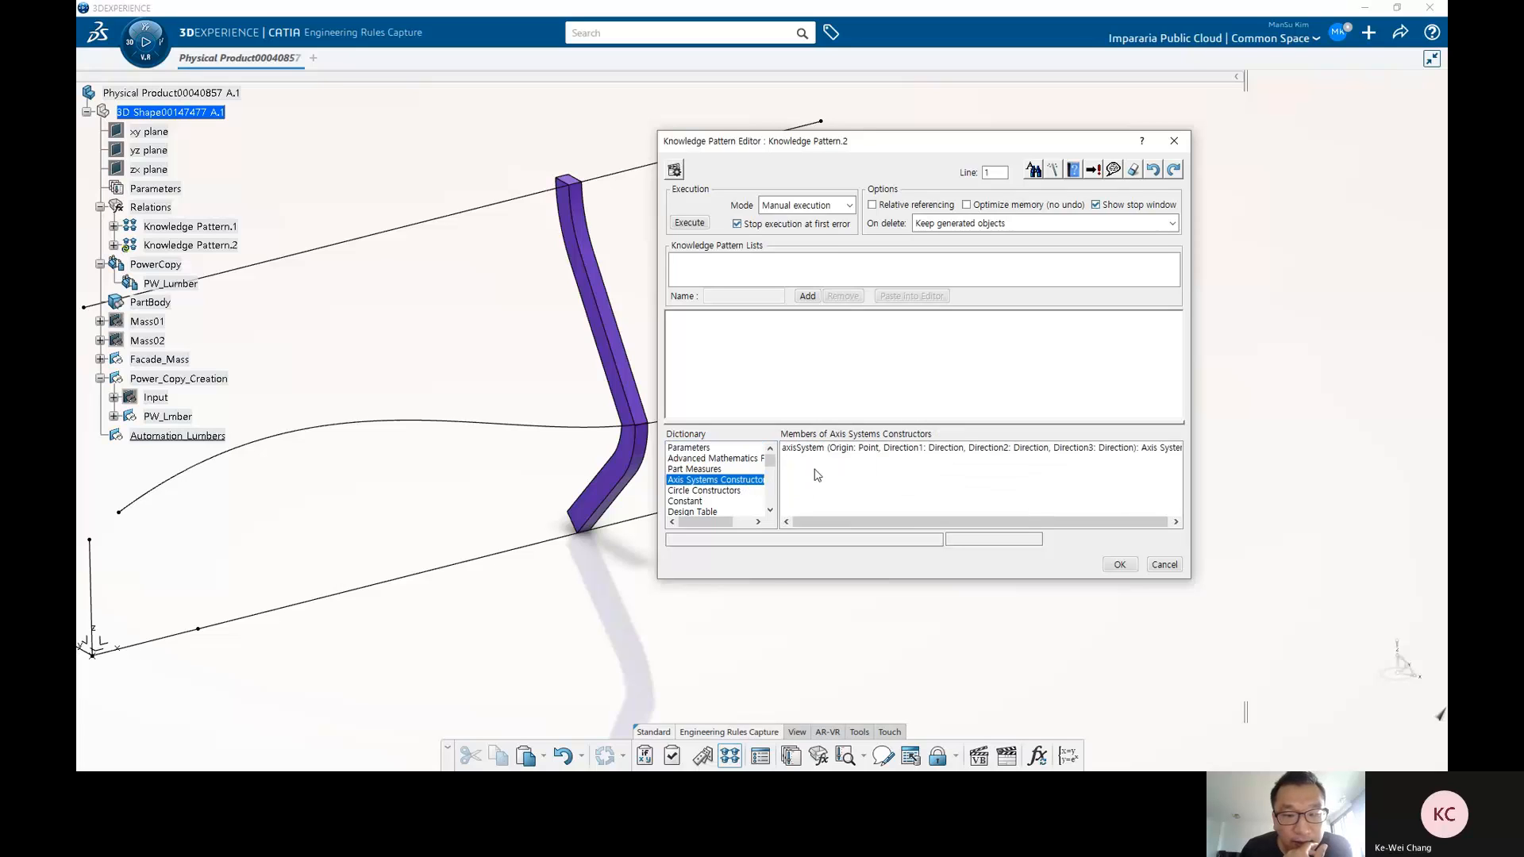
{"action": "left_click", "coordinate": [684, 500]}
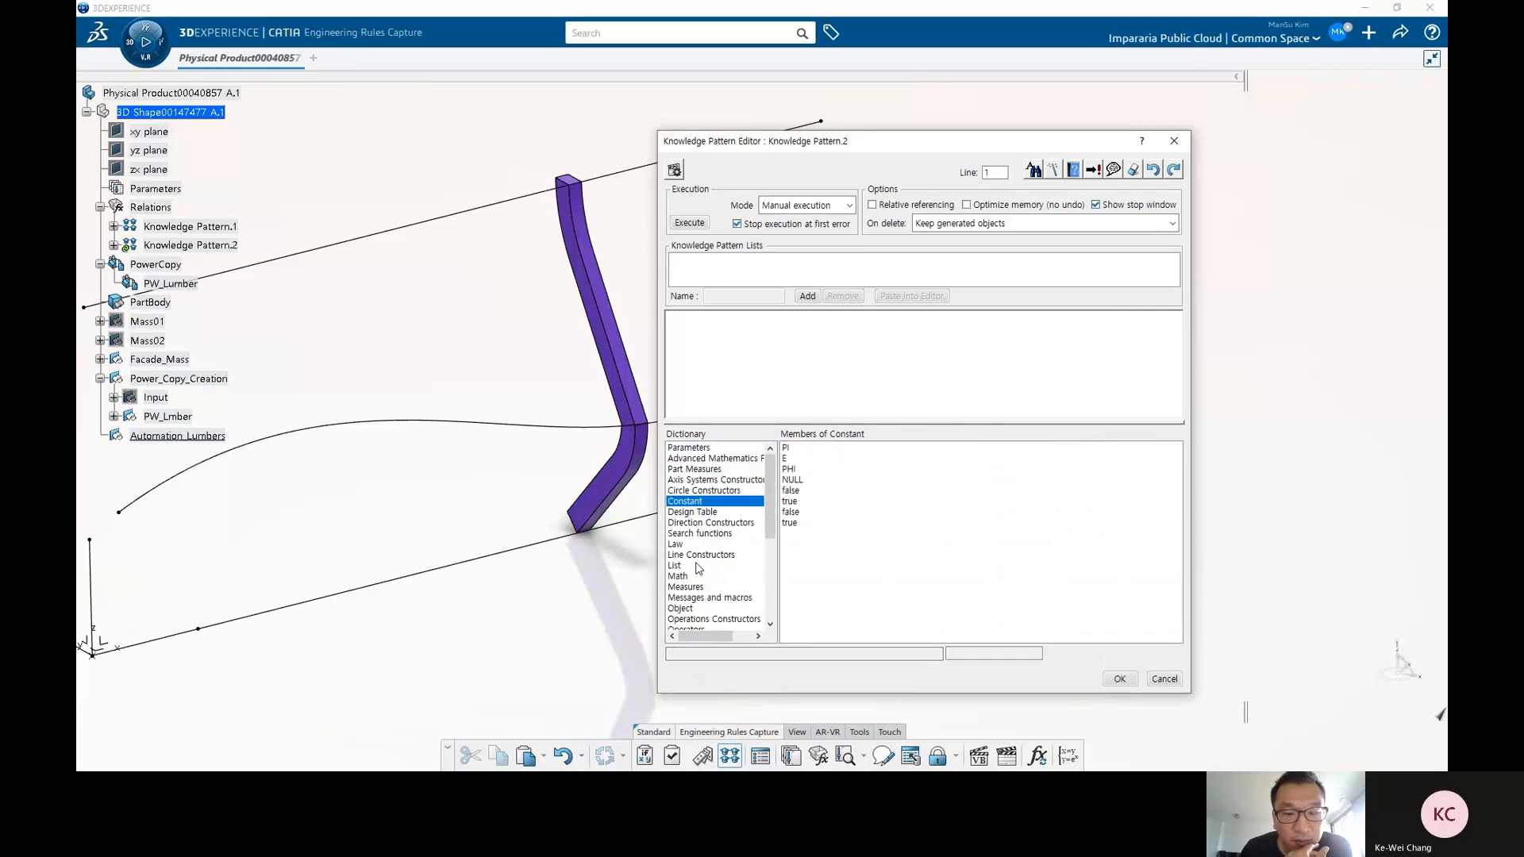
{"action": "left_click", "coordinate": [699, 566]}
{"action": "left_click", "coordinate": [702, 512]}
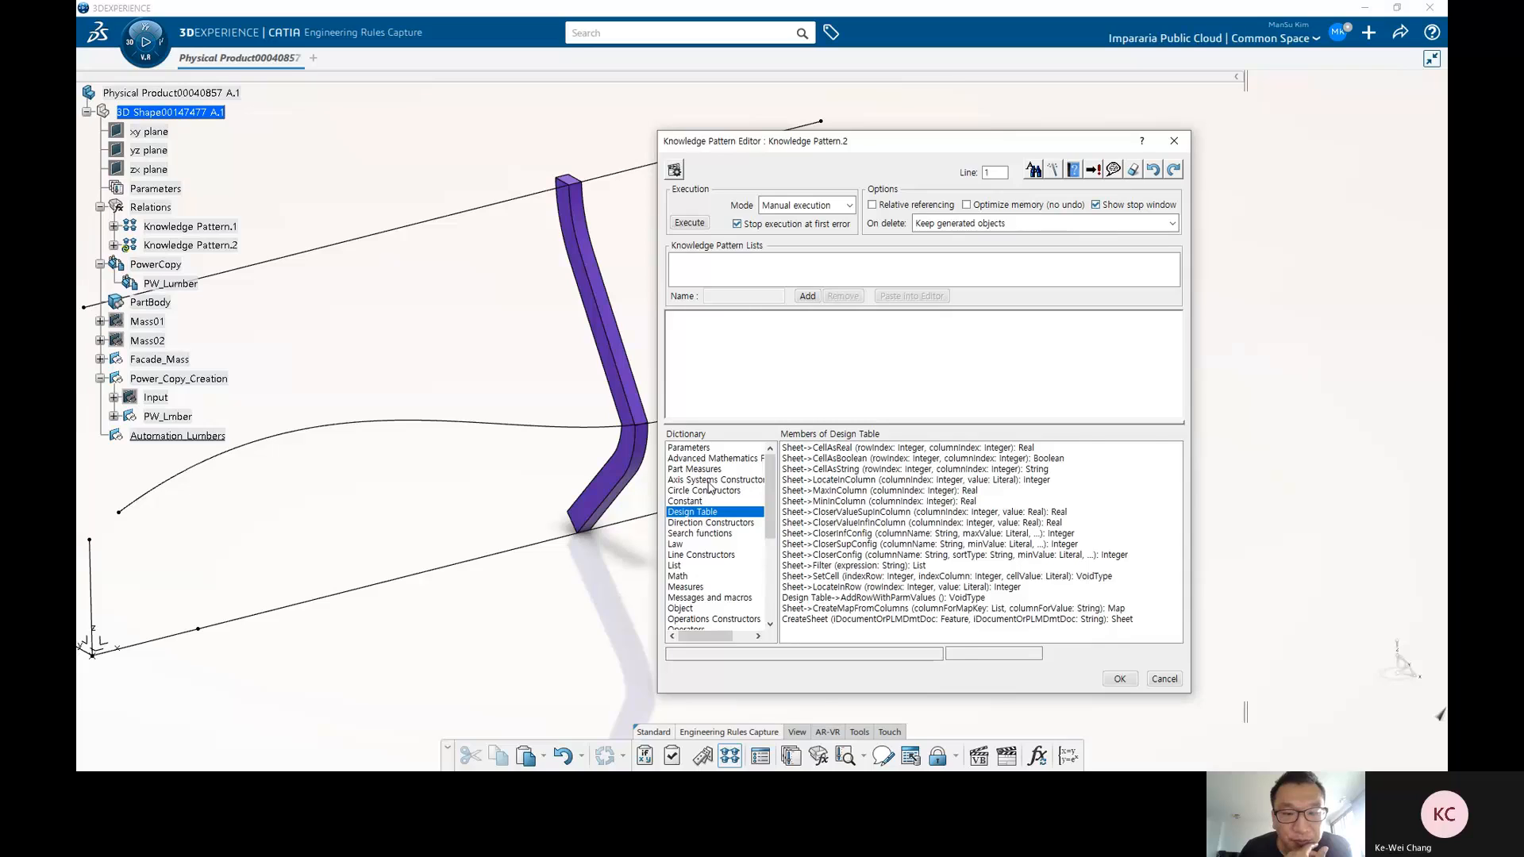
{"action": "left_click", "coordinate": [709, 480]}
Make the script area taller above the dictionary, list the Constant members and place the cursor in the empty script.
{"action": "left_click_drag", "start_coordinate": [746, 423], "coordinate": [747, 477]}
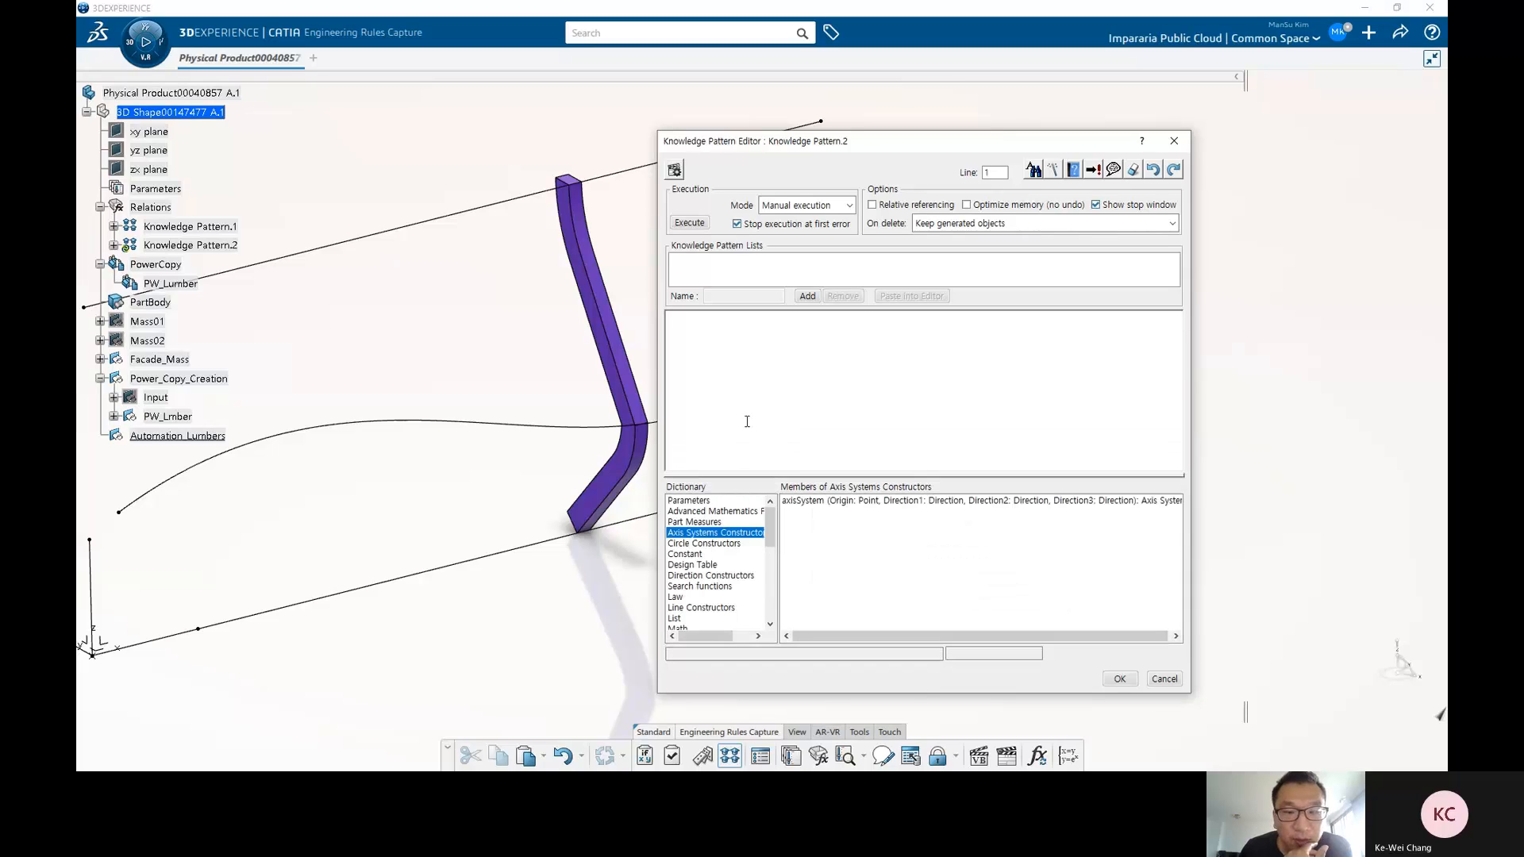
{"action": "left_click", "coordinate": [698, 512]}
{"action": "left_click", "coordinate": [684, 554]}
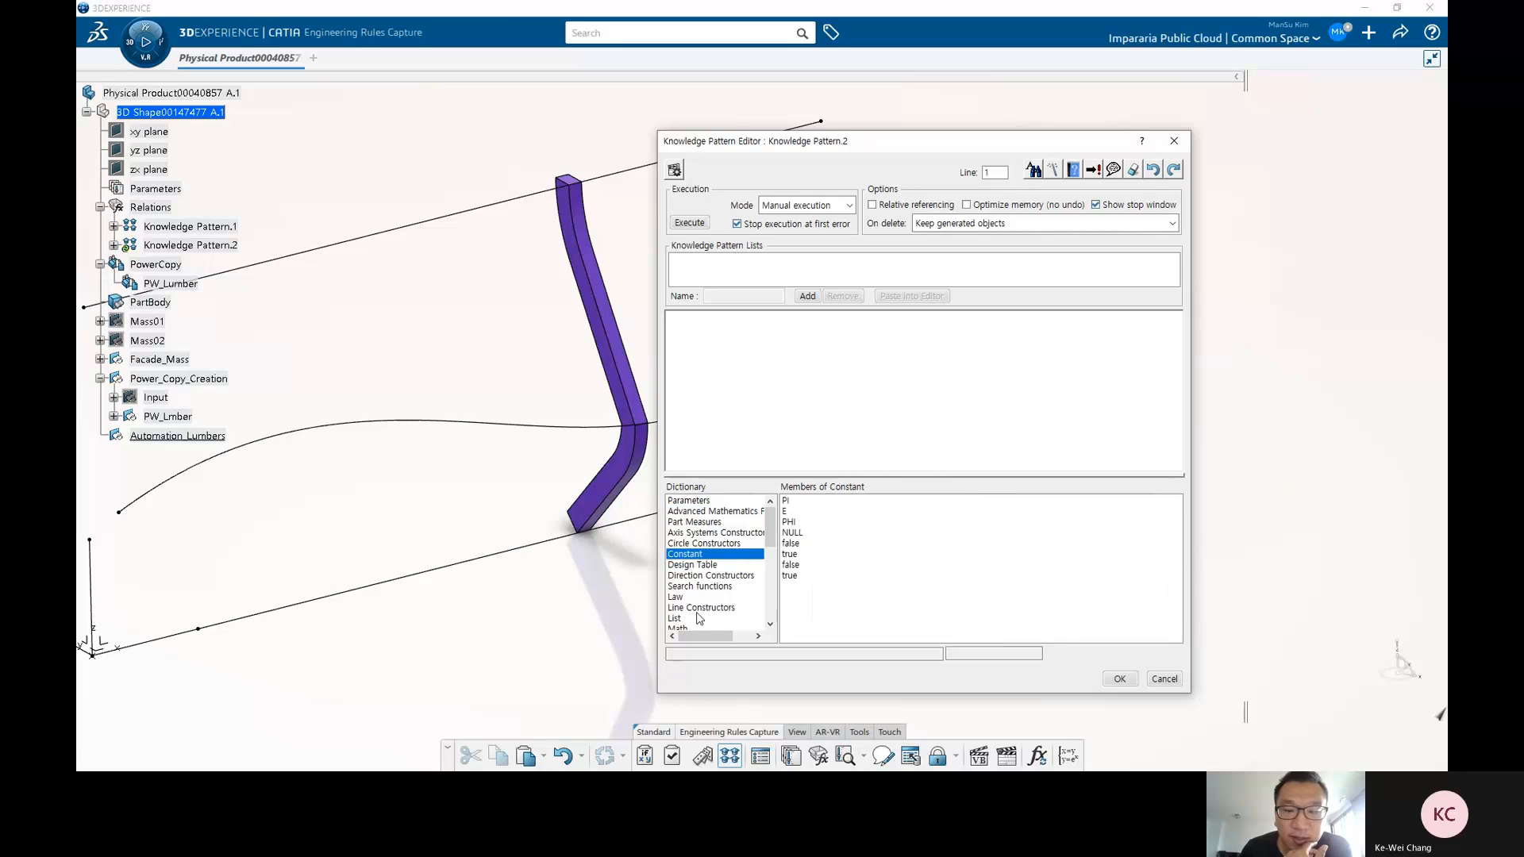
{"action": "left_click", "coordinate": [784, 383]}
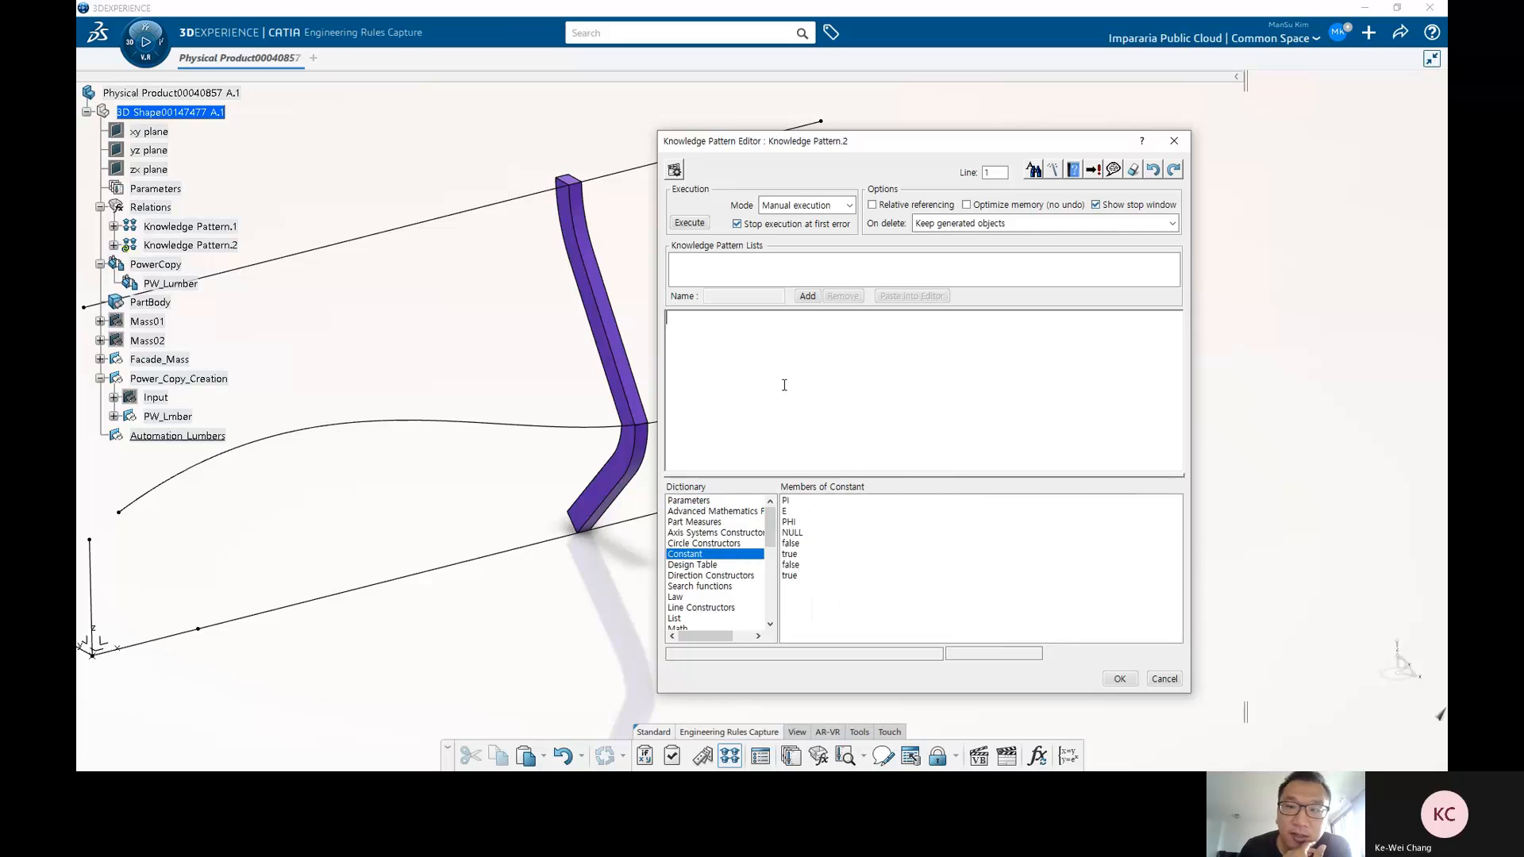
Open the Language Browser over the Knowledge Pattern editor and look up the attributes and functions of the Feature type.
{"action": "left_click", "coordinate": [1054, 171]}
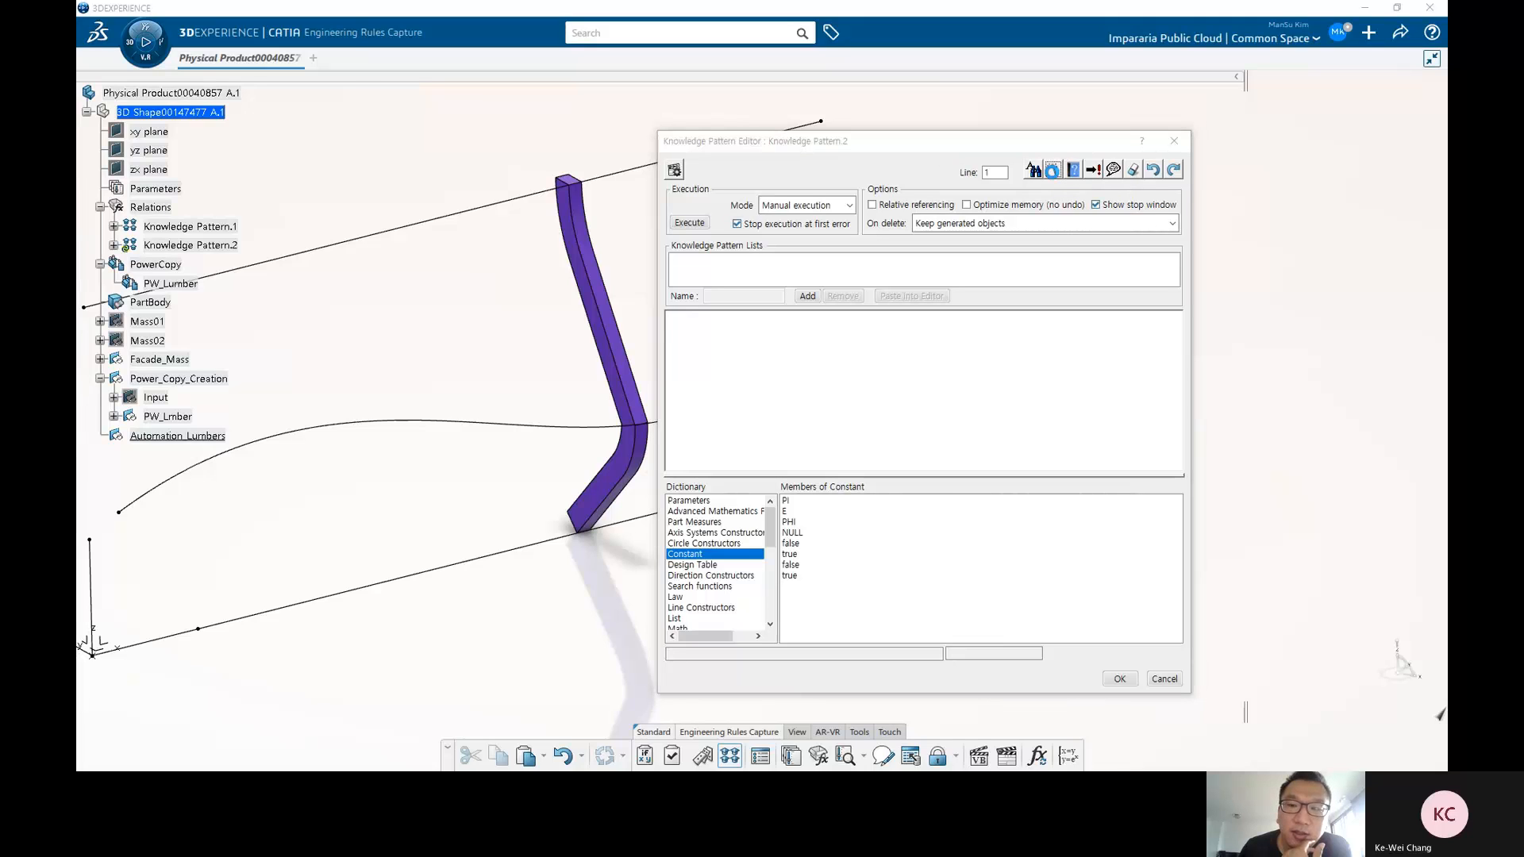
{"action": "left_click_drag", "start_coordinate": [258, 17], "coordinate": [1082, 206]}
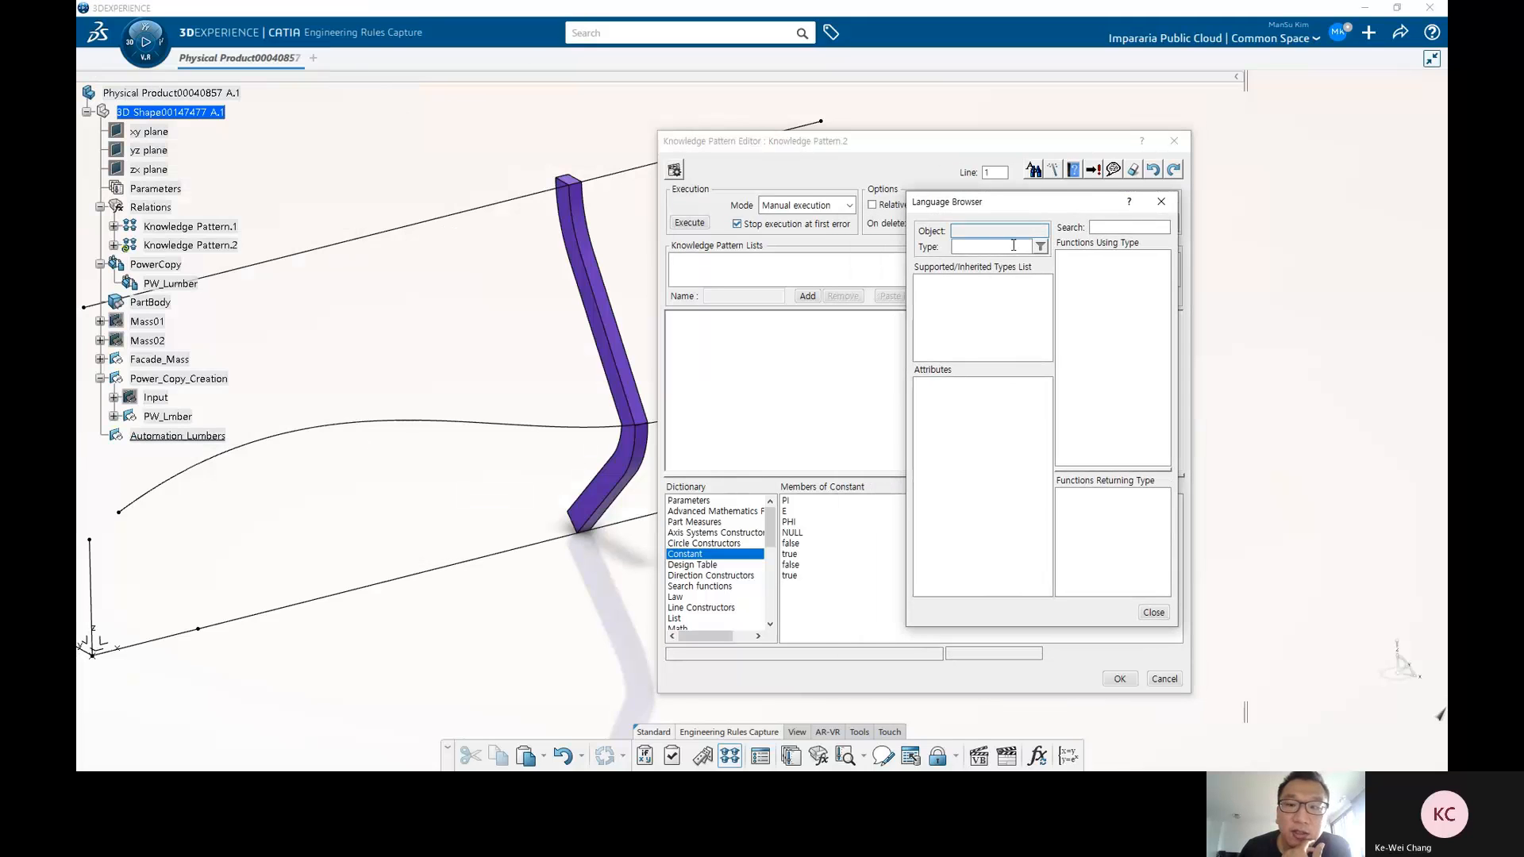
{"action": "left_click", "coordinate": [1039, 247]}
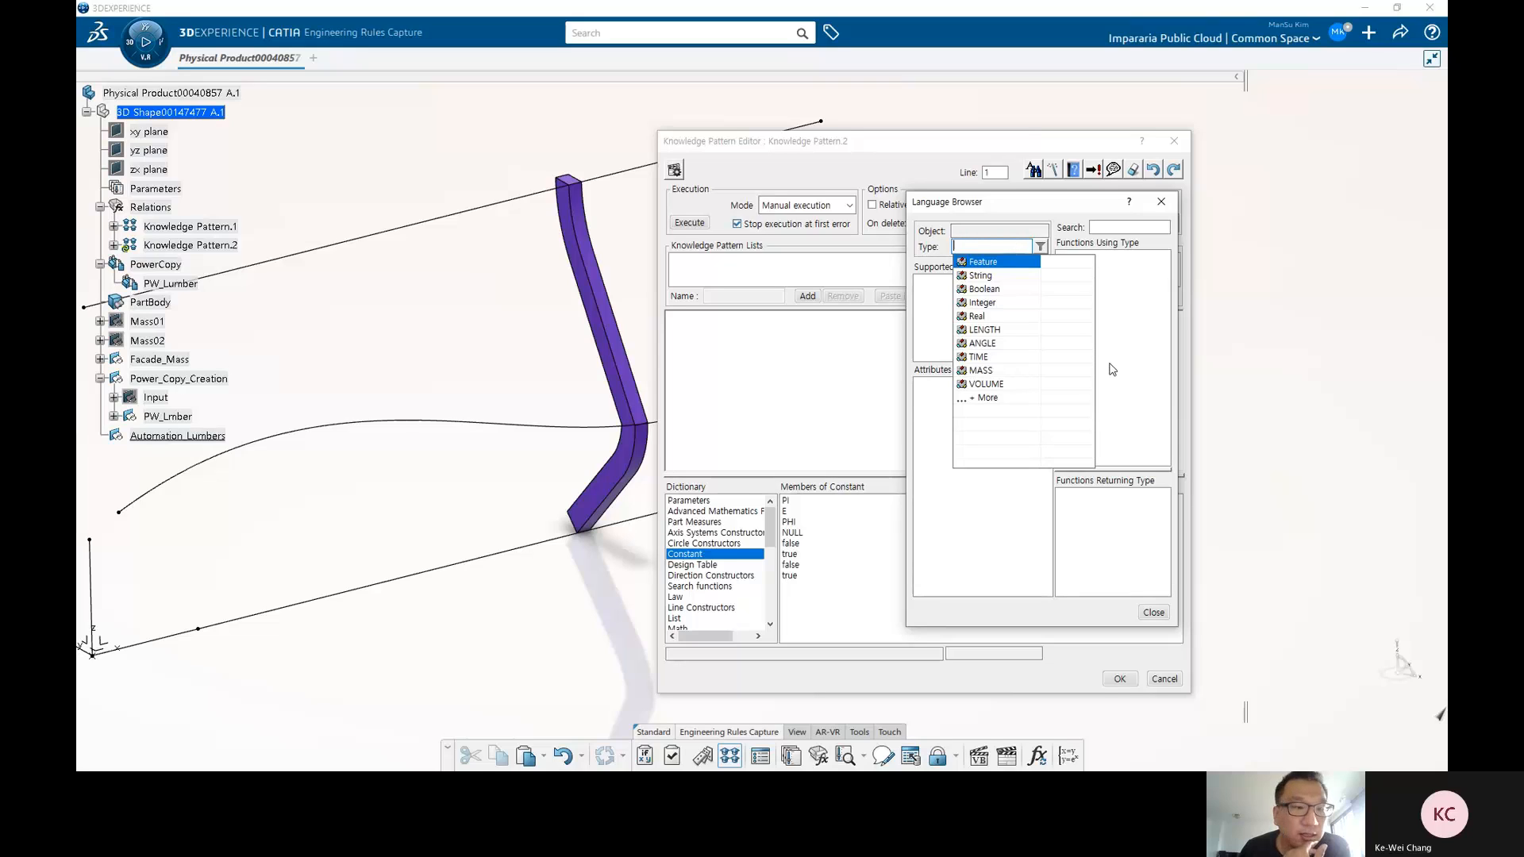
{"action": "left_click", "coordinate": [114, 415]}
{"action": "left_click", "coordinate": [125, 416]}
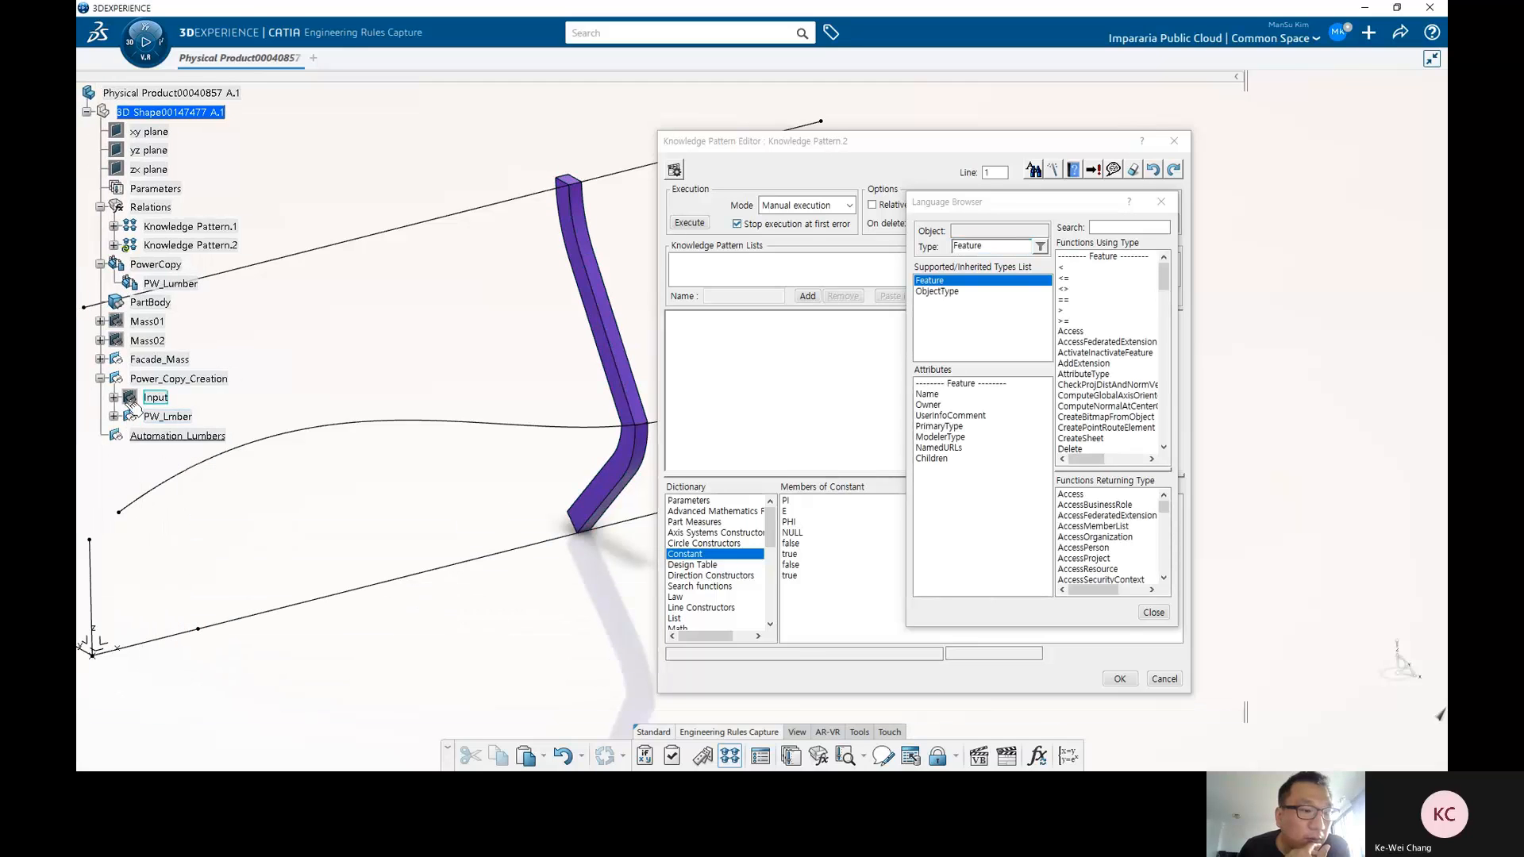
Expand the Input set and look up the supported types of Input_01 and Input_02 in the Language Browser.
{"action": "left_click", "coordinate": [125, 397]}
{"action": "scroll", "coordinate": [196, 429], "scroll_direction": "down", "scroll_amount": 3}
{"action": "scroll", "coordinate": [196, 283], "scroll_direction": "up", "scroll_amount": 2}
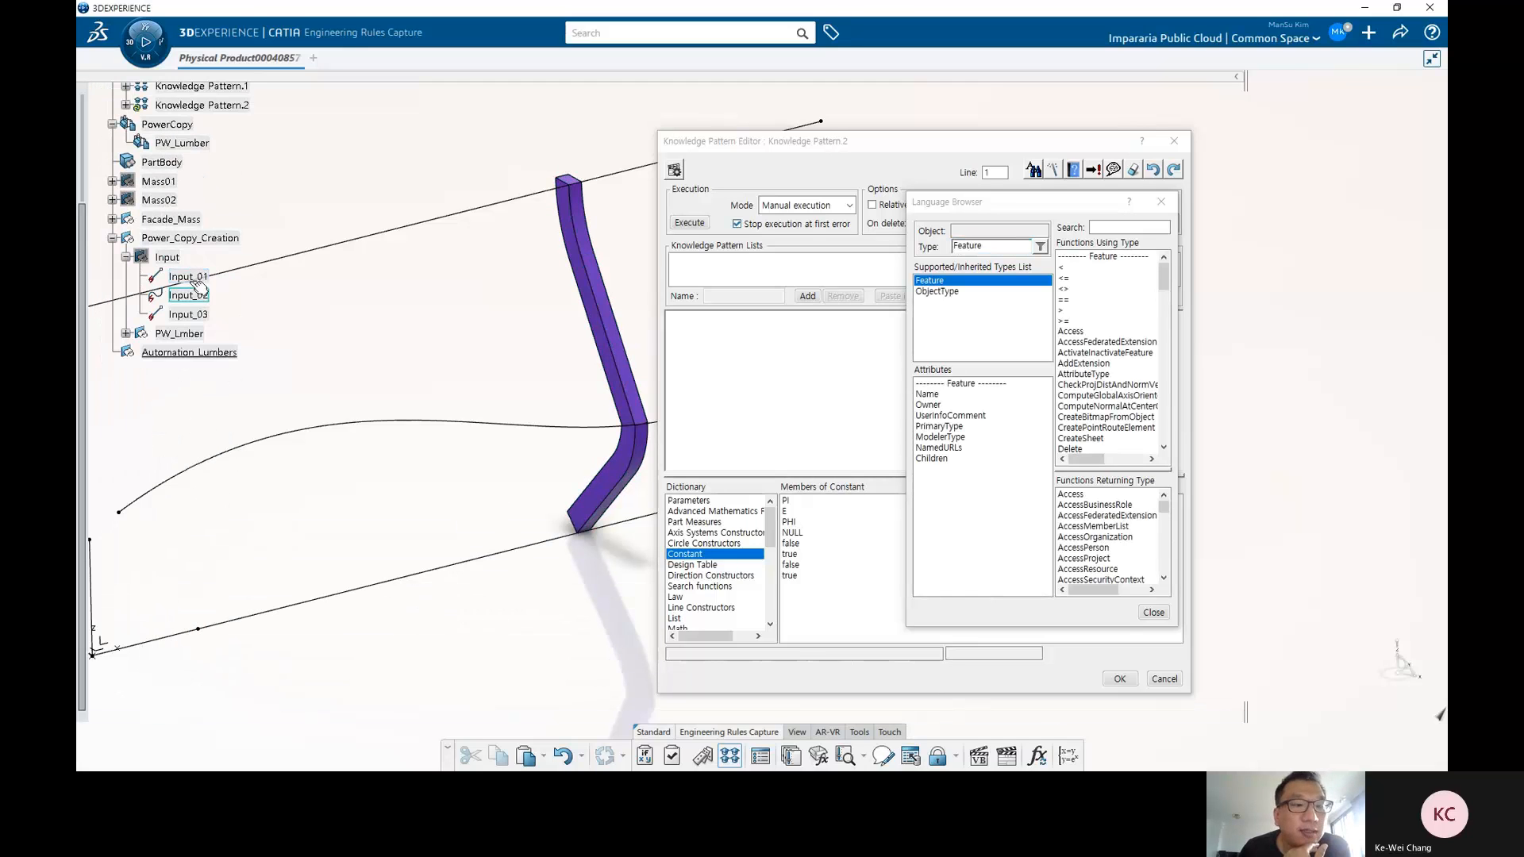
{"action": "left_click", "coordinate": [190, 277]}
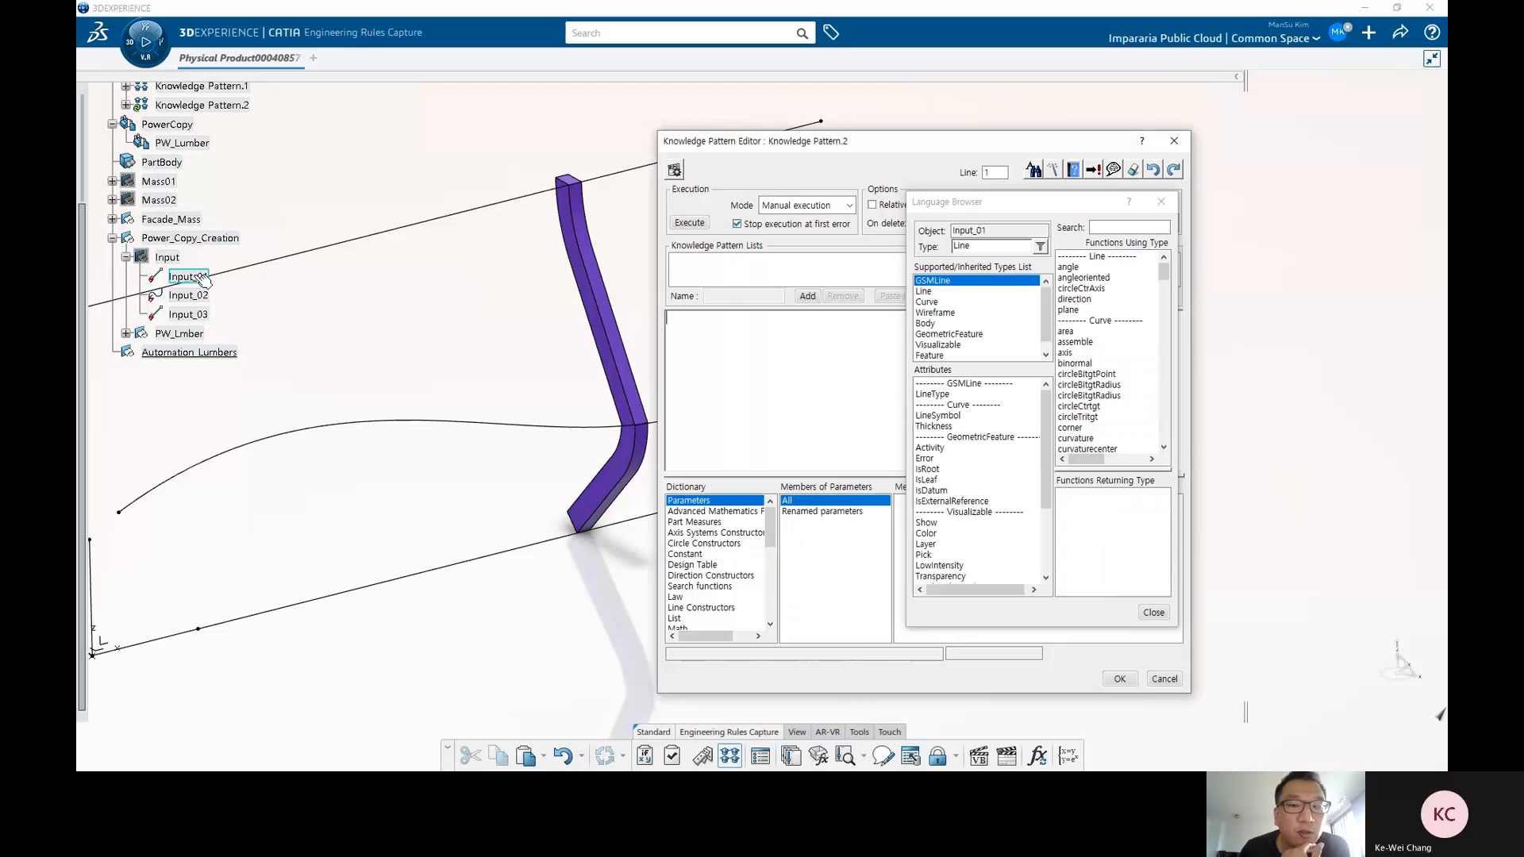
{"action": "left_click", "coordinate": [985, 246]}
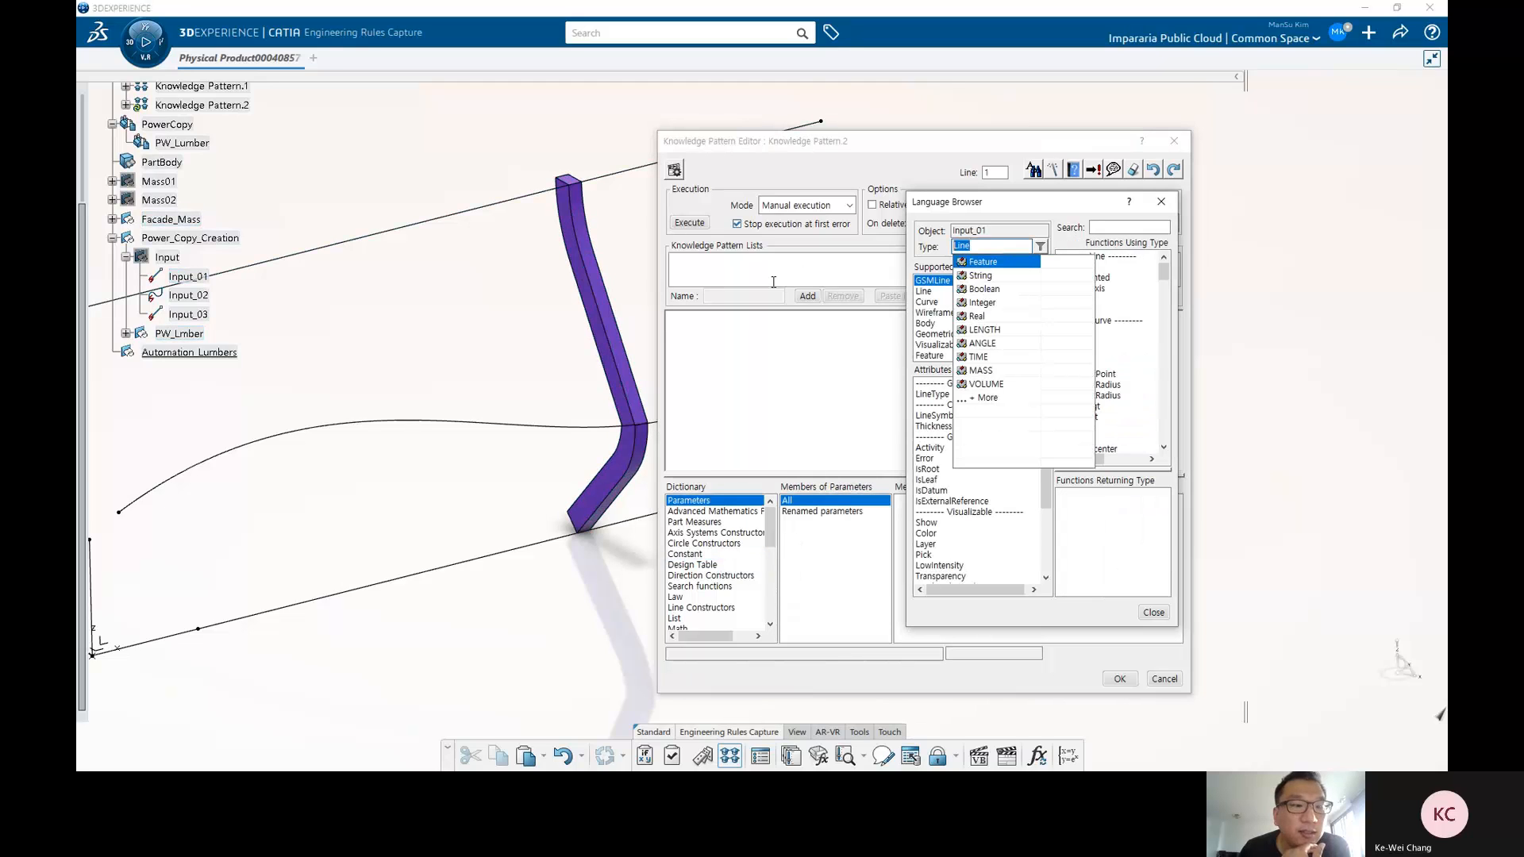
{"action": "left_click_drag", "start_coordinate": [957, 207], "coordinate": [962, 205]}
{"action": "left_click", "coordinate": [187, 296]}
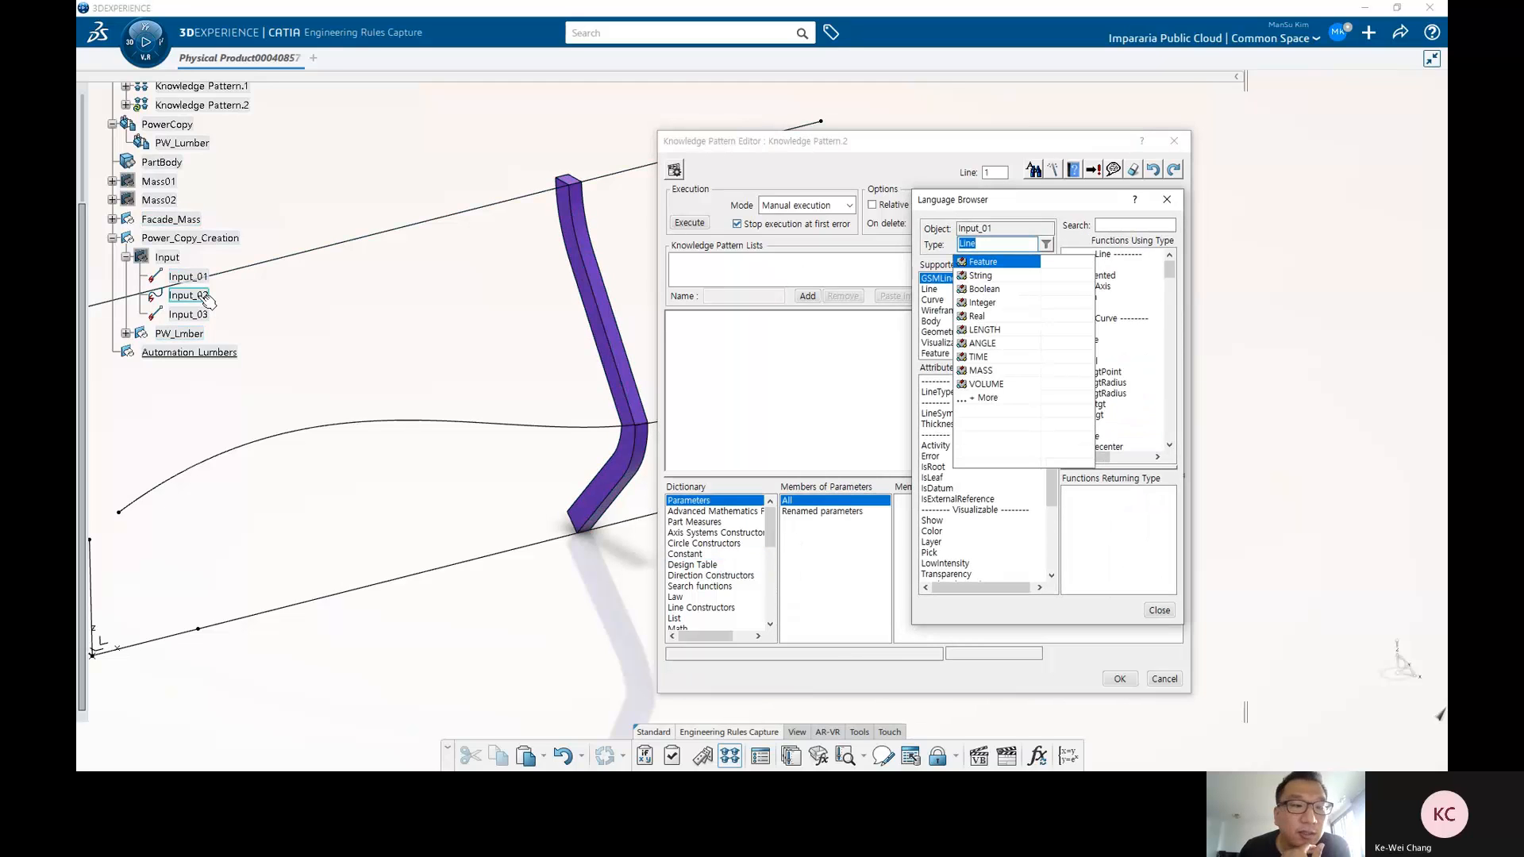
{"action": "left_click", "coordinate": [983, 246]}
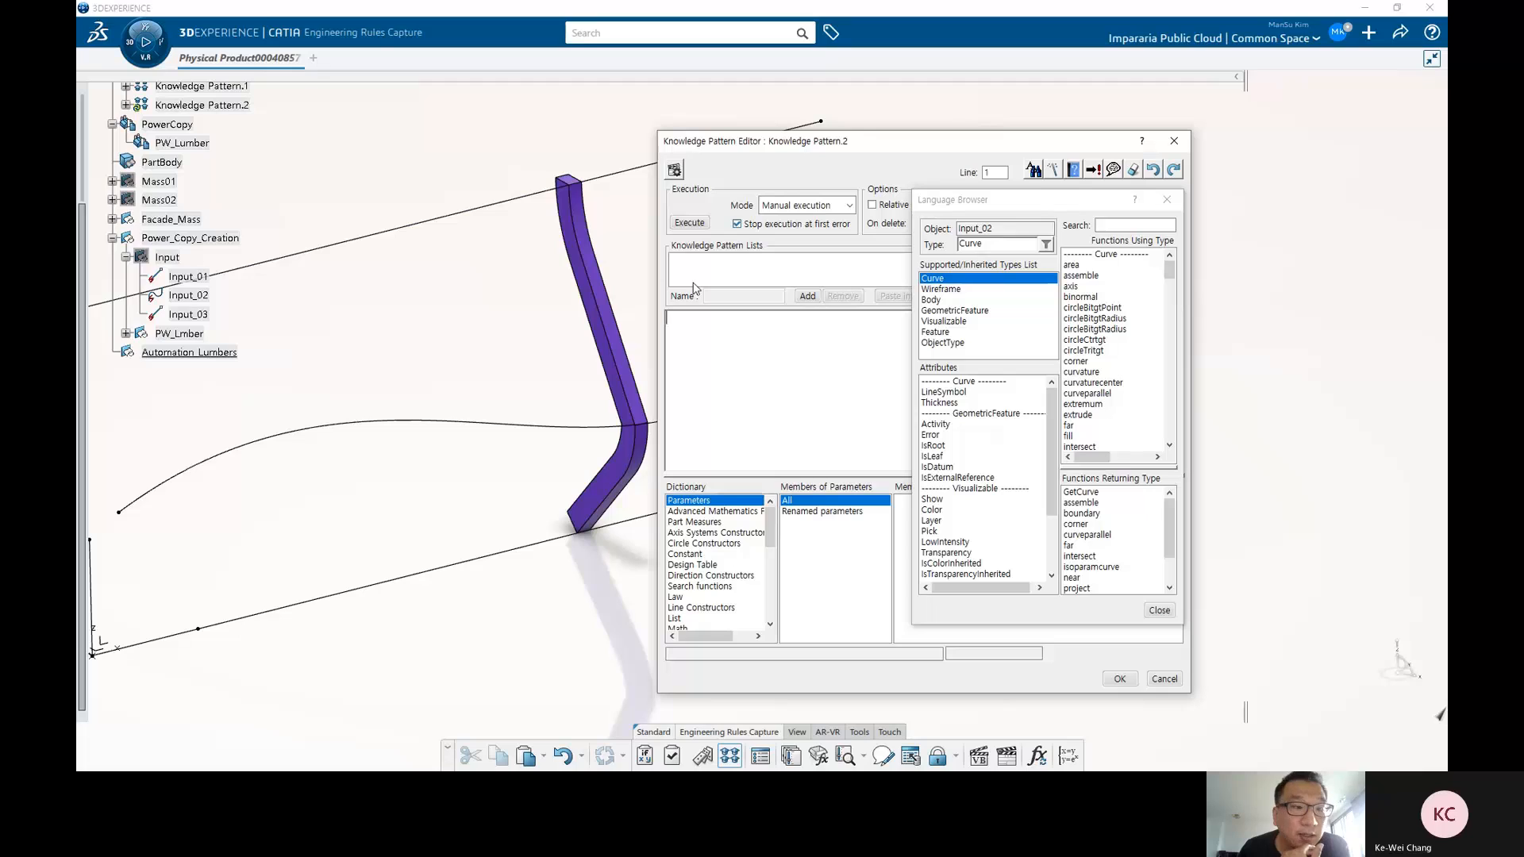
Insert an ObjectType variable declaration into the script from the Language Browser and look up Input_01 again.
{"action": "left_click", "coordinate": [190, 278]}
{"action": "double_click", "coordinate": [953, 291]}
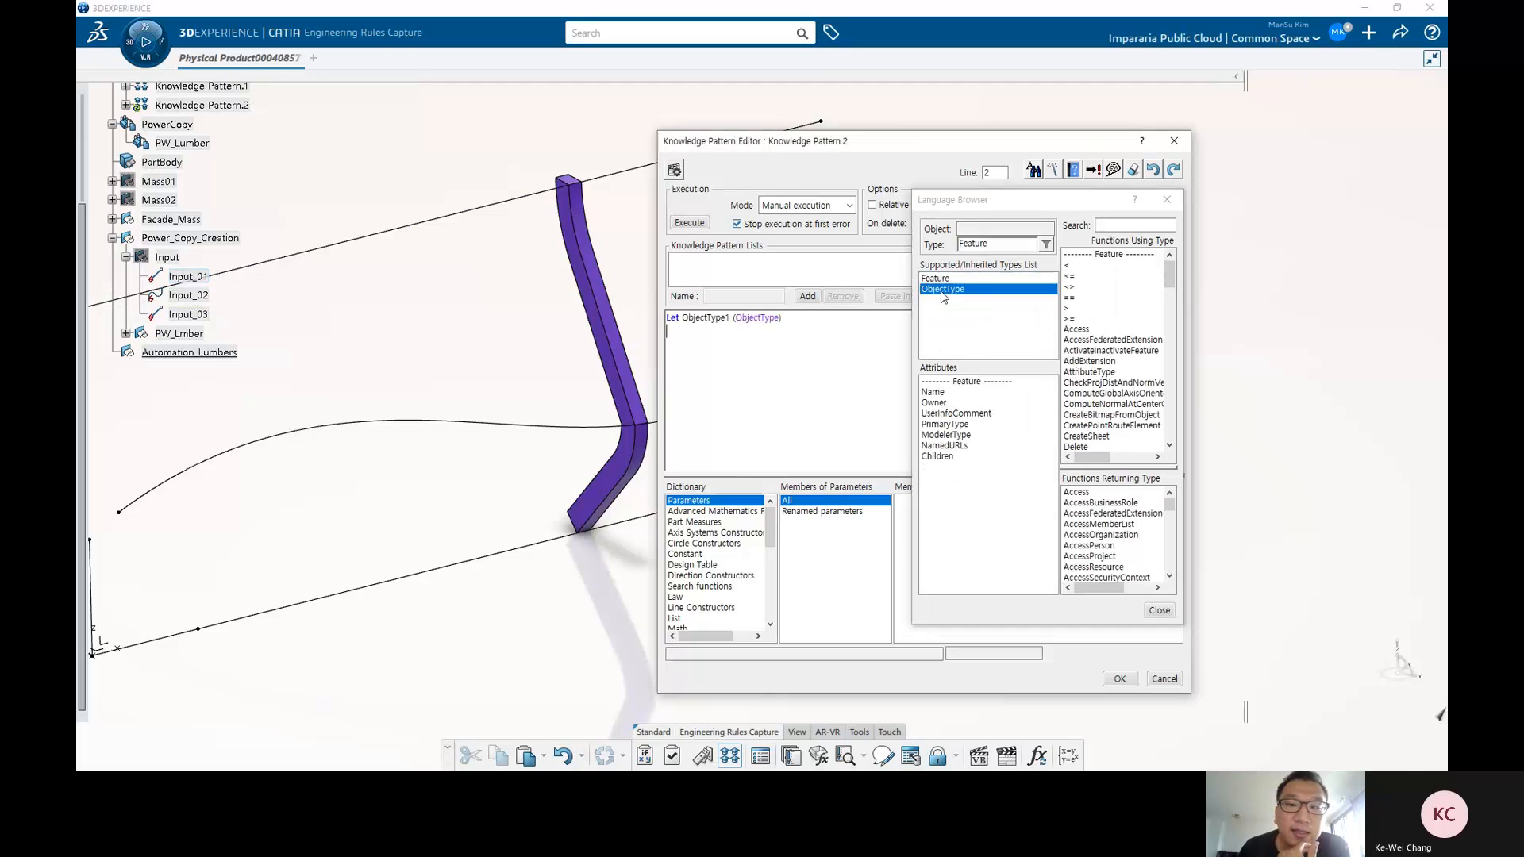
{"action": "left_click", "coordinate": [189, 278]}
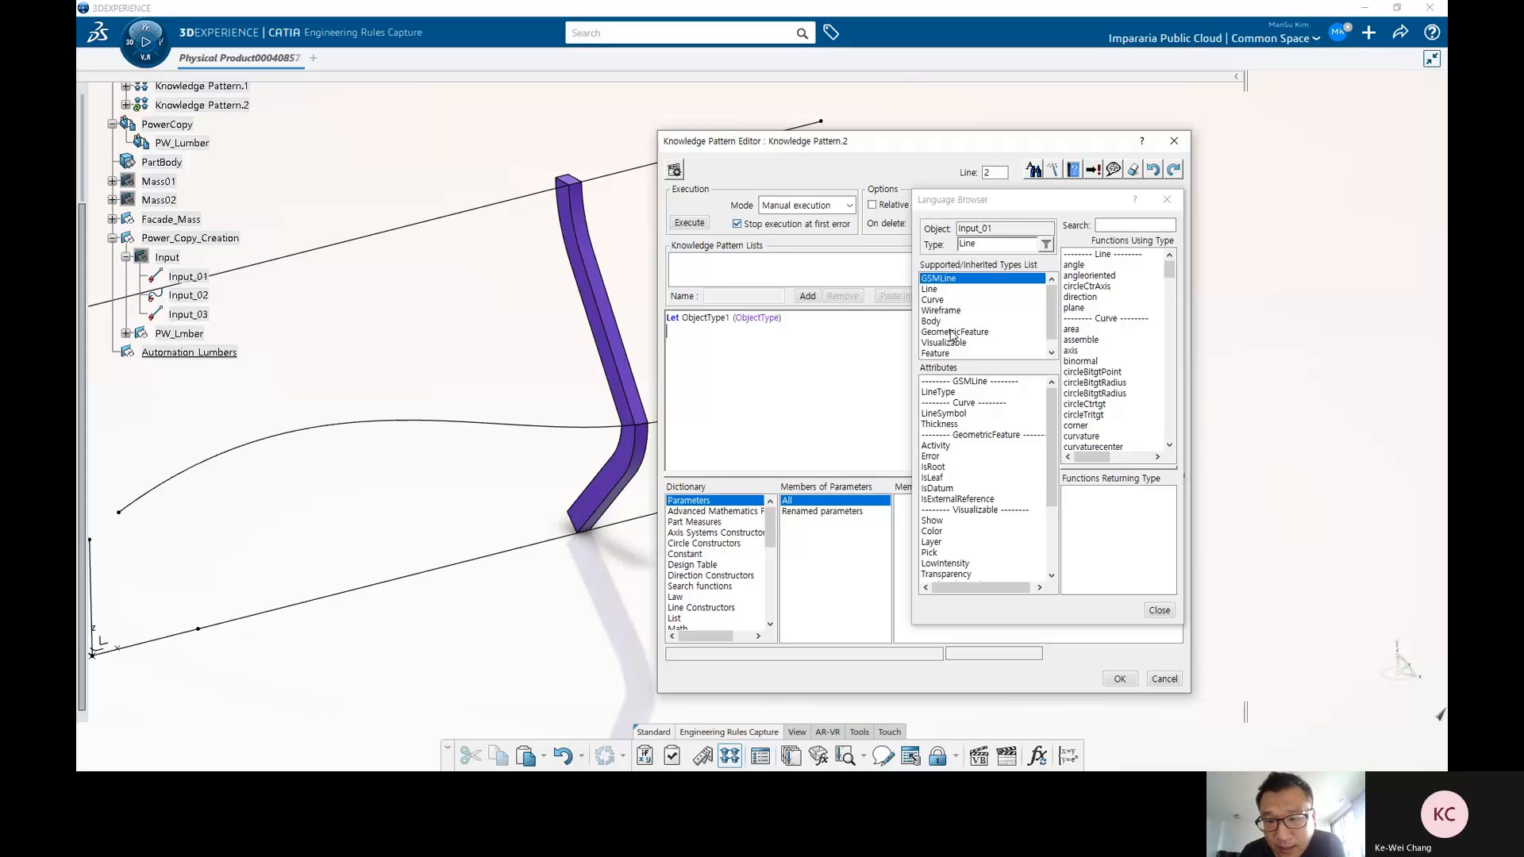
Look up the types of the PowerCopy set, PW_Lumber and the Parameters.6 set inside PW_Lmber, widening the Language Browser.
{"action": "scroll", "coordinate": [243, 295], "scroll_direction": "up", "scroll_amount": 3}
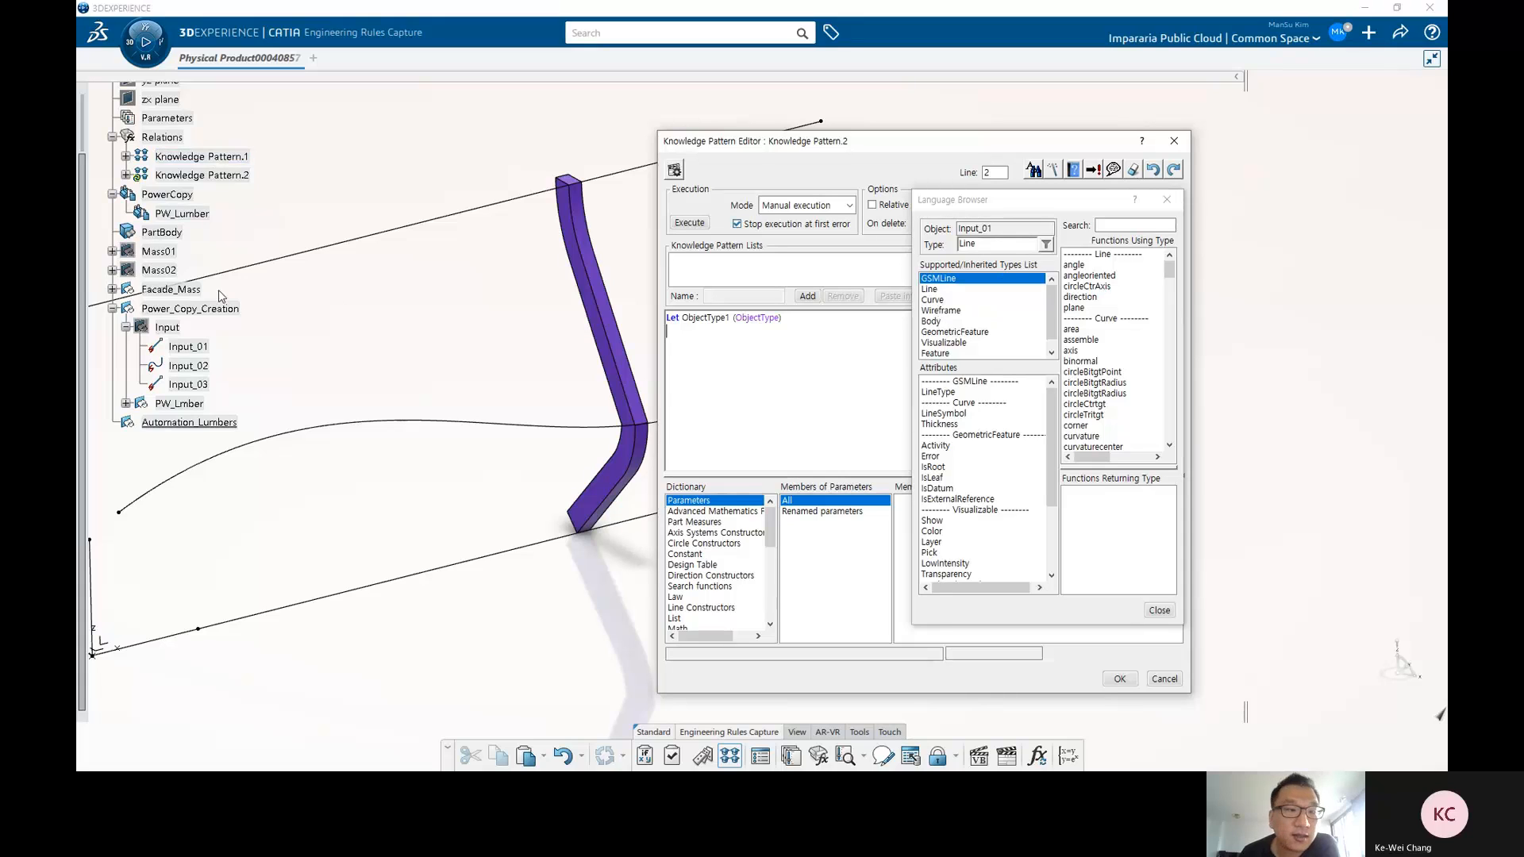
{"action": "left_click", "coordinate": [173, 199]}
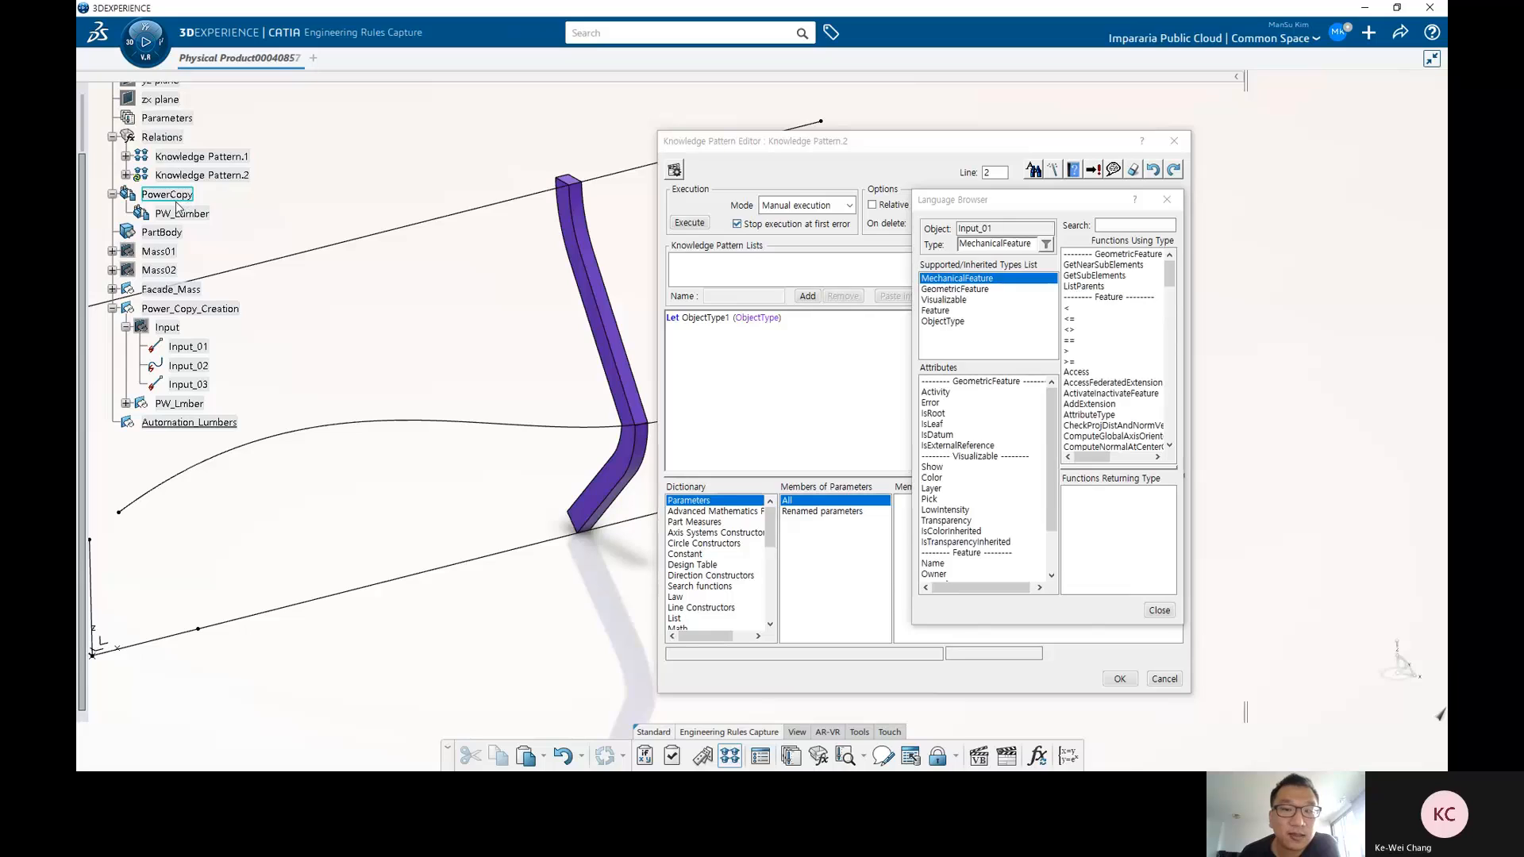
{"action": "left_click", "coordinate": [184, 213]}
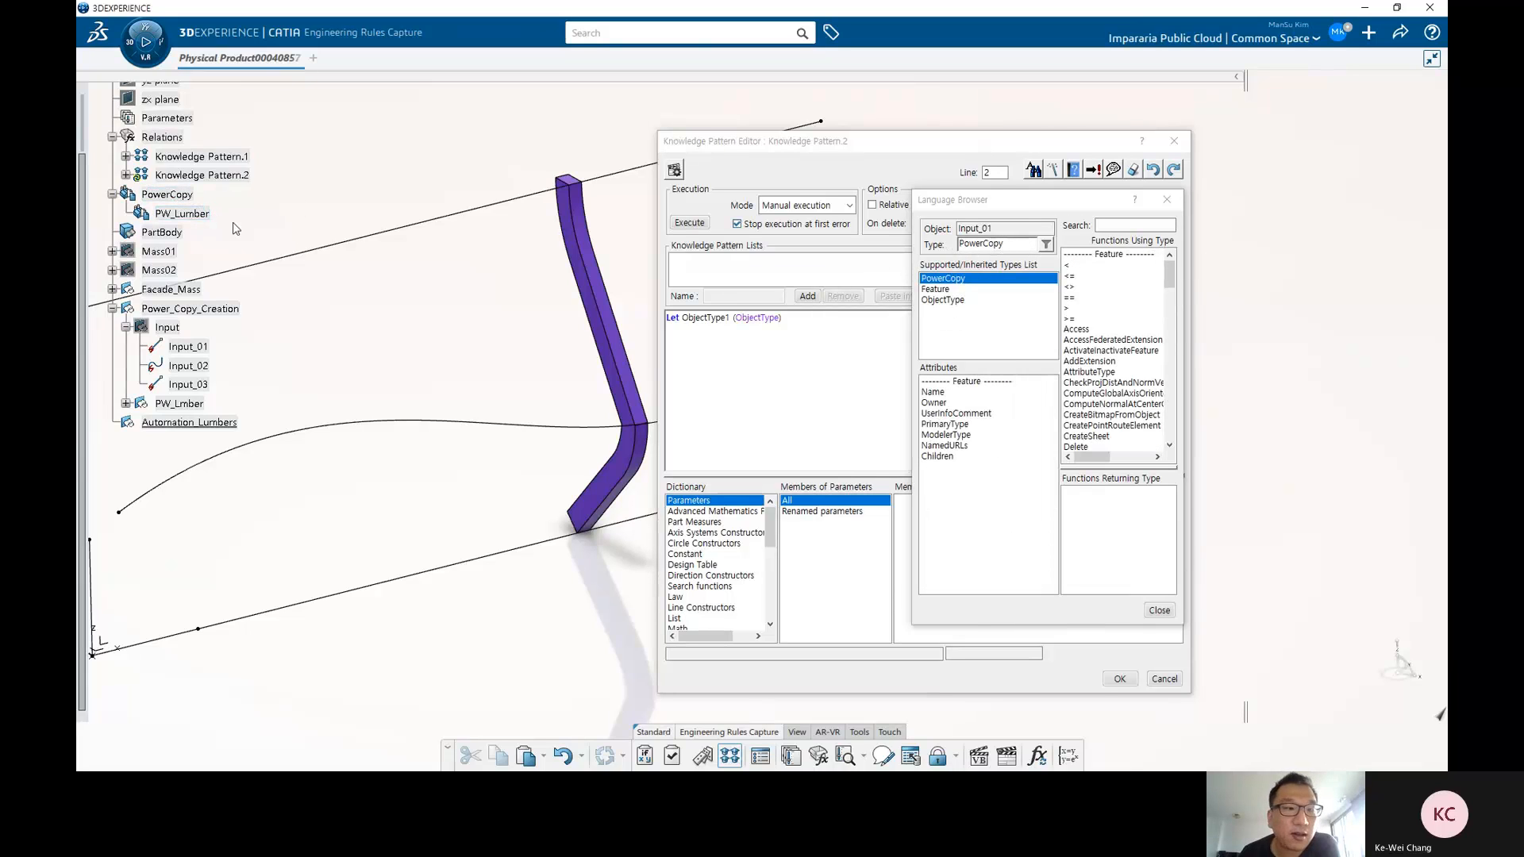
{"action": "left_click", "coordinate": [125, 404]}
{"action": "left_click", "coordinate": [139, 422]}
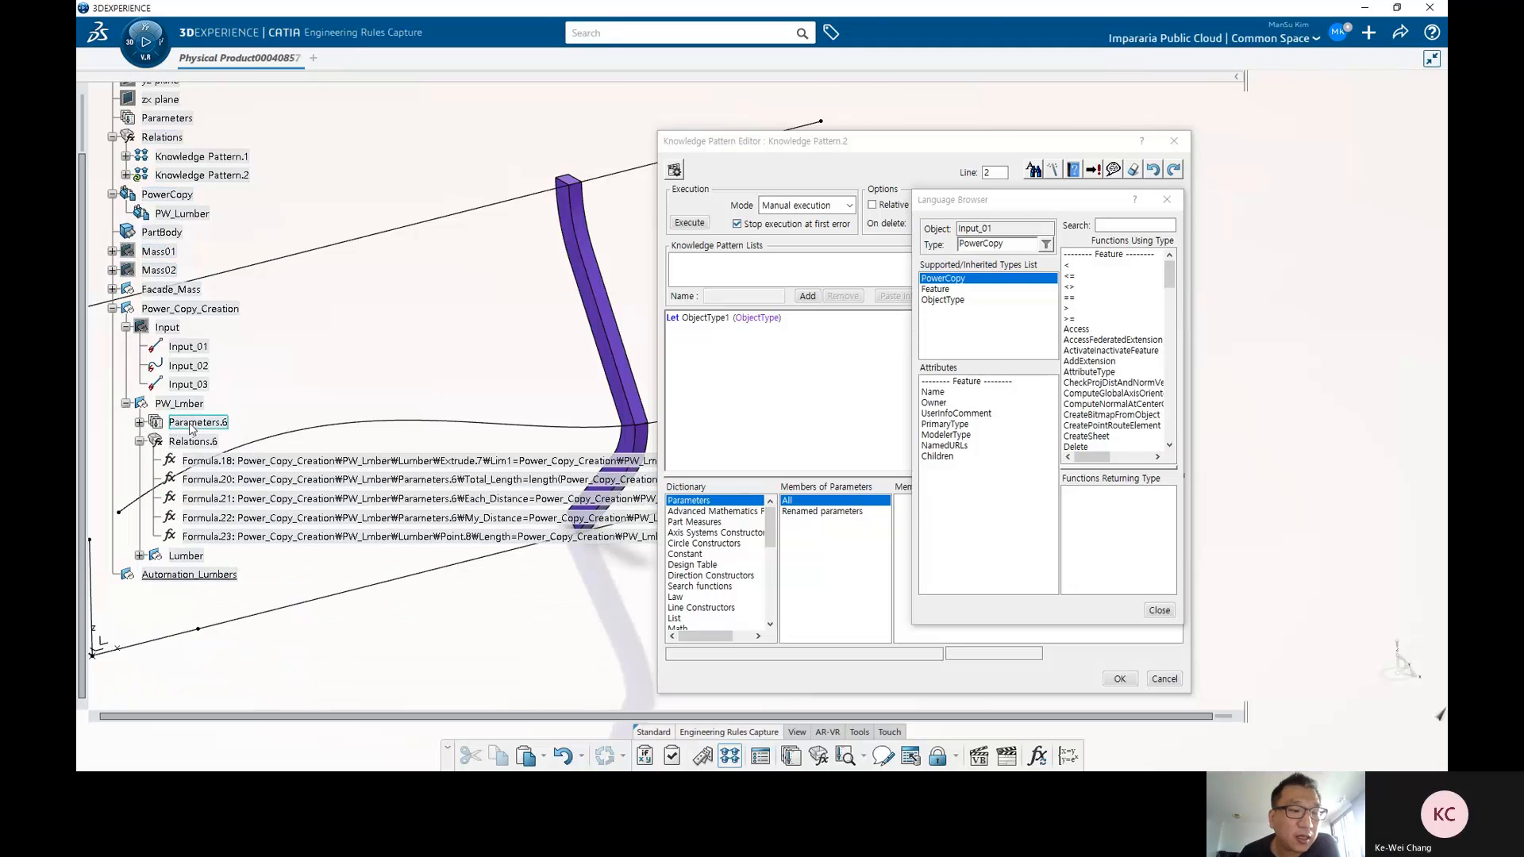
{"action": "left_click", "coordinate": [197, 423]}
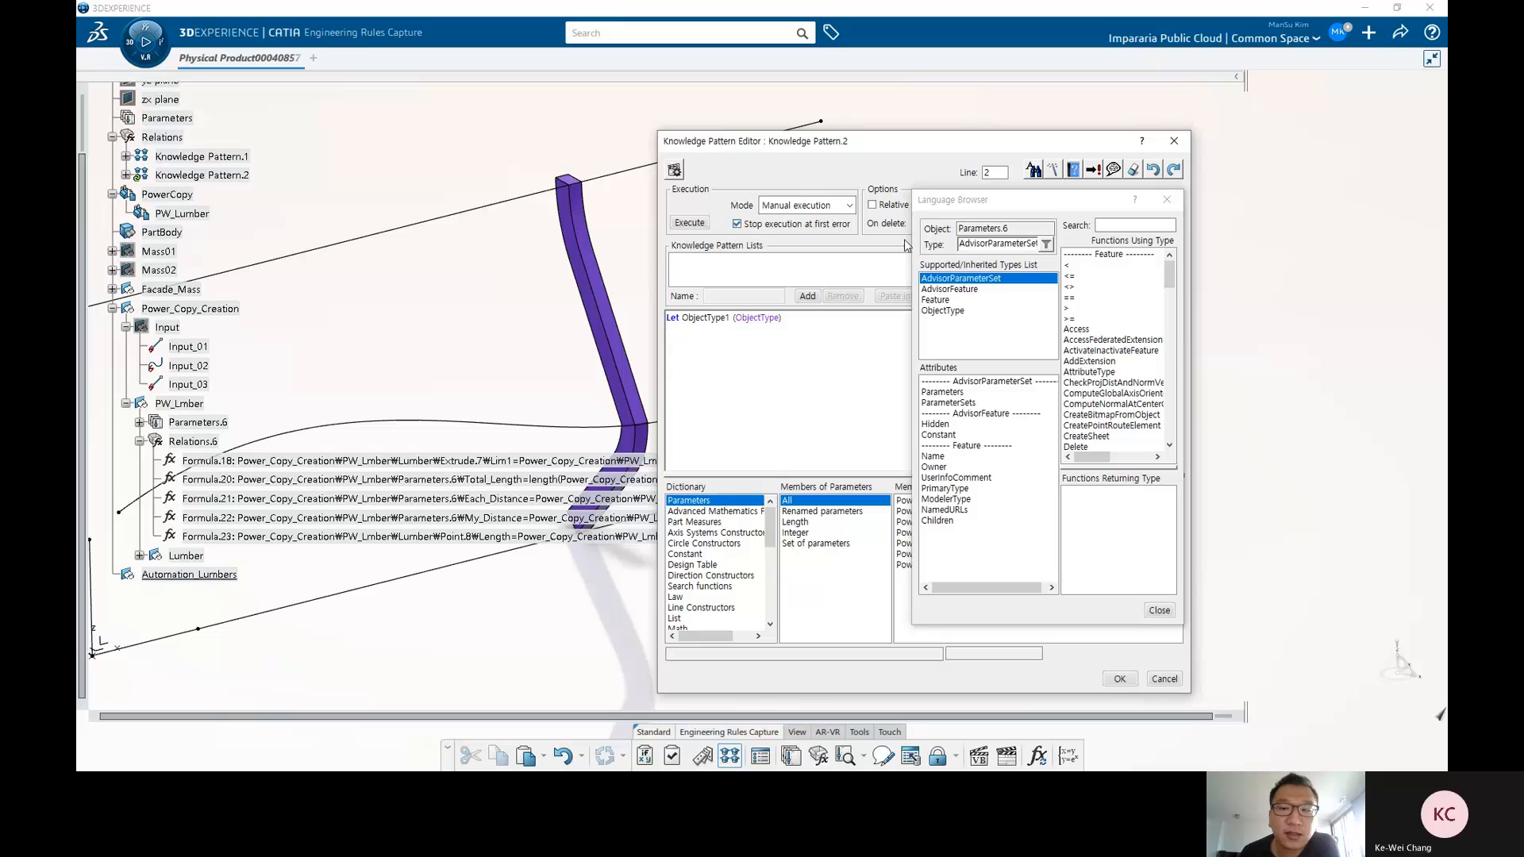
{"action": "left_click_drag", "start_coordinate": [913, 242], "coordinate": [746, 246]}
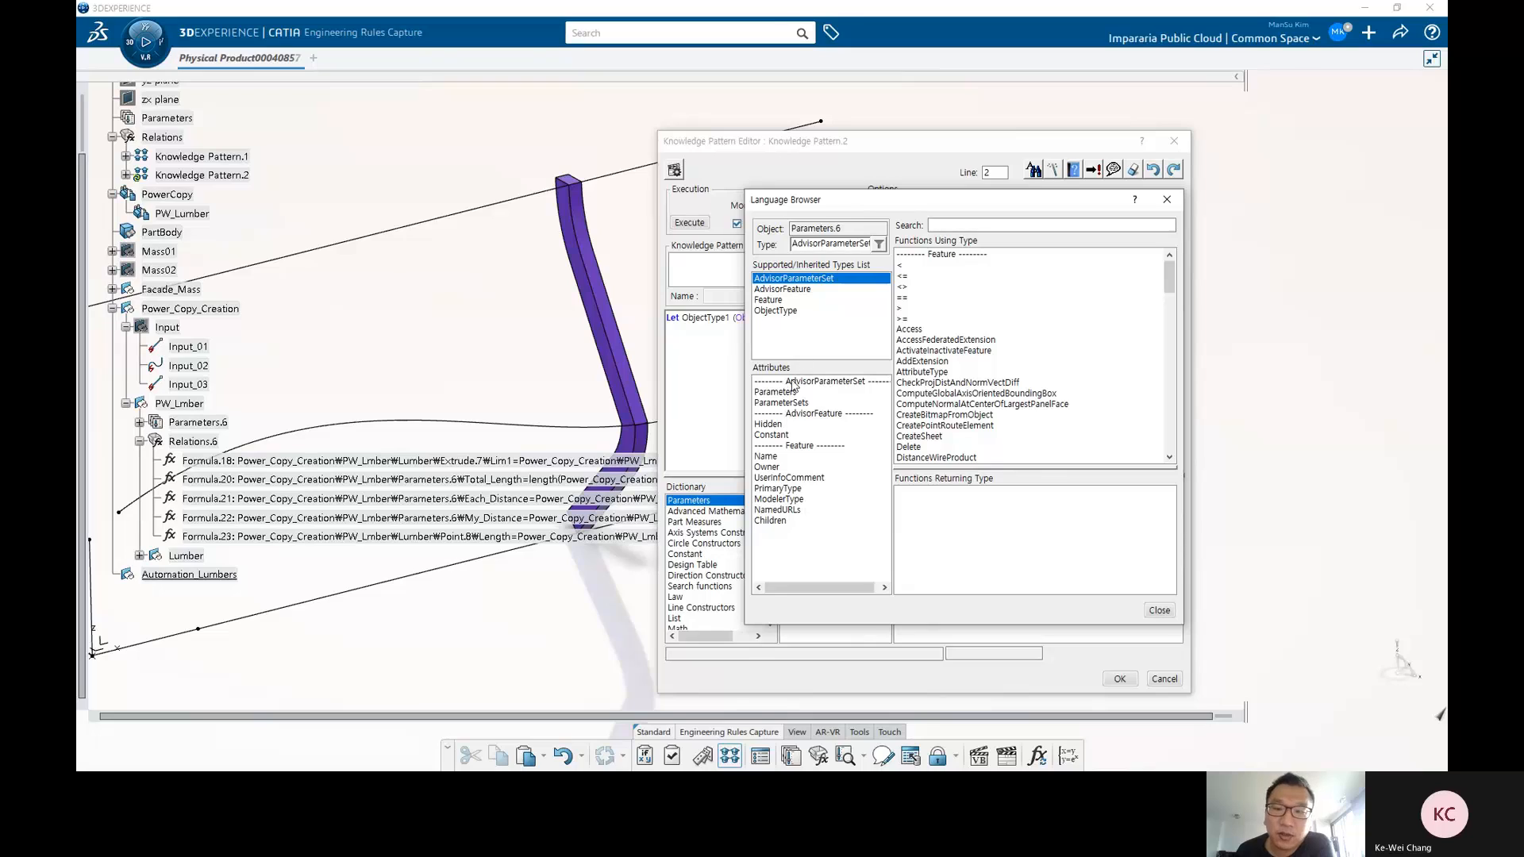
Examine the Hidden attribute and the help for ComputeNormalAtCenterOfLargestPanelFace, CreateBitmapFromObject and CreatePointRouteElement.
{"action": "left_click", "coordinate": [768, 424]}
{"action": "left_click", "coordinate": [963, 404]}
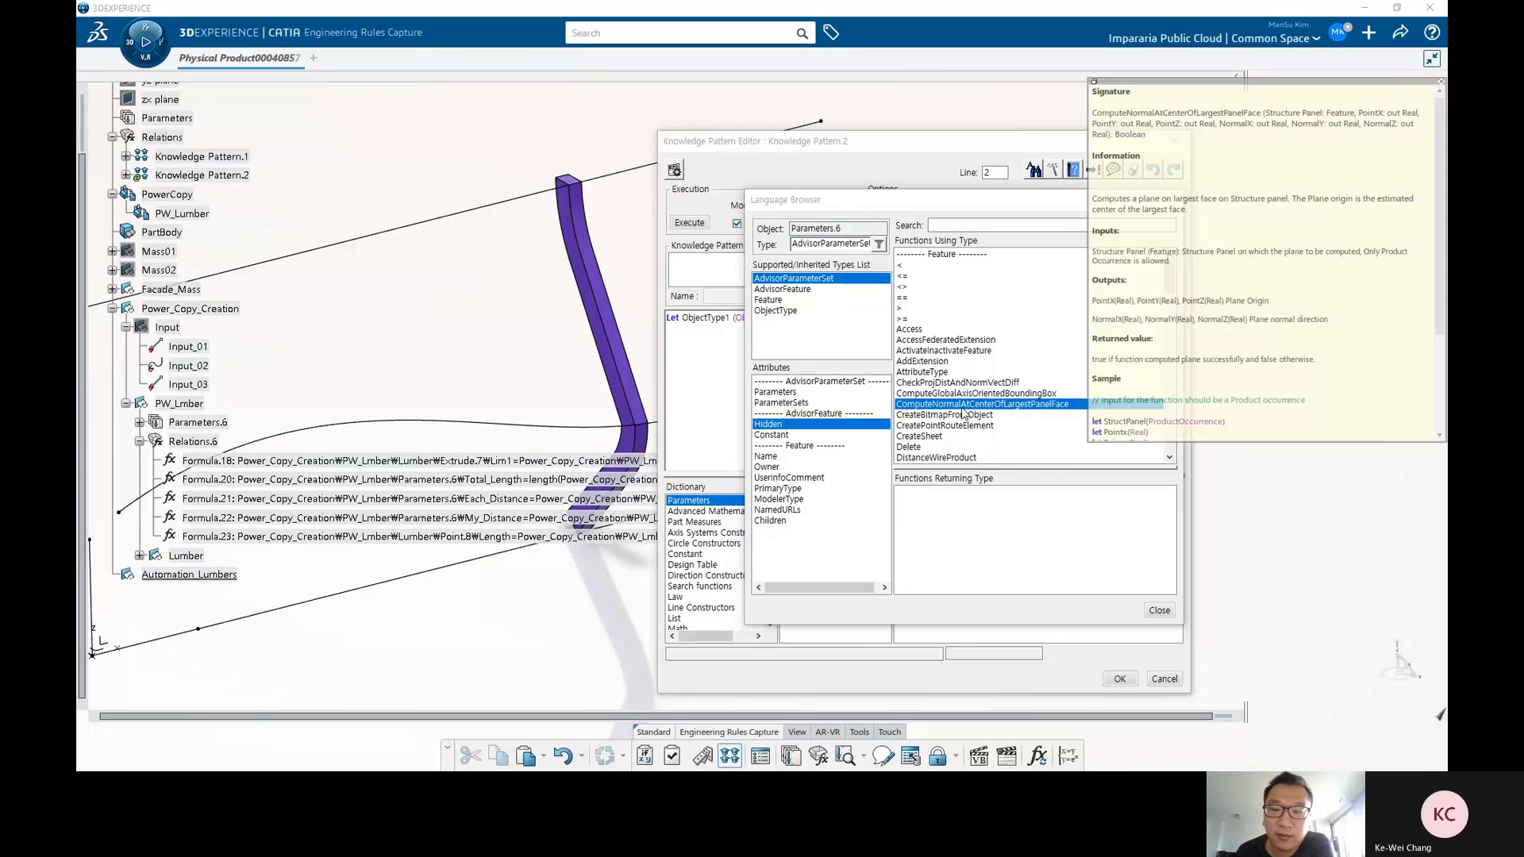
{"action": "left_click", "coordinate": [961, 414]}
{"action": "left_click", "coordinate": [953, 426]}
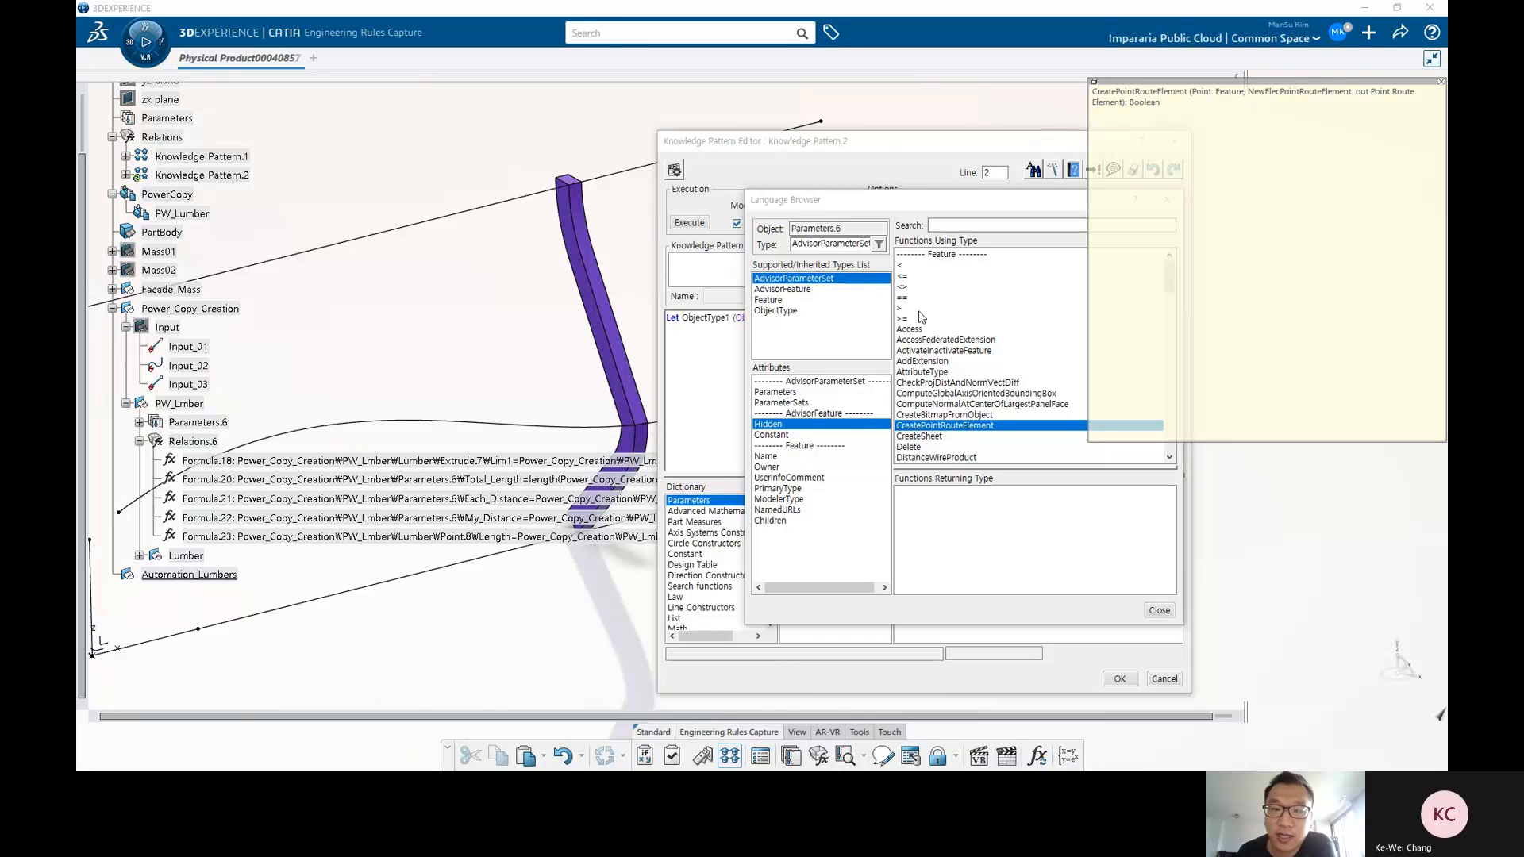
Look up the Curve functions for Input_02 and read the signatures of fill, area and boundary.
{"action": "left_click", "coordinate": [188, 366]}
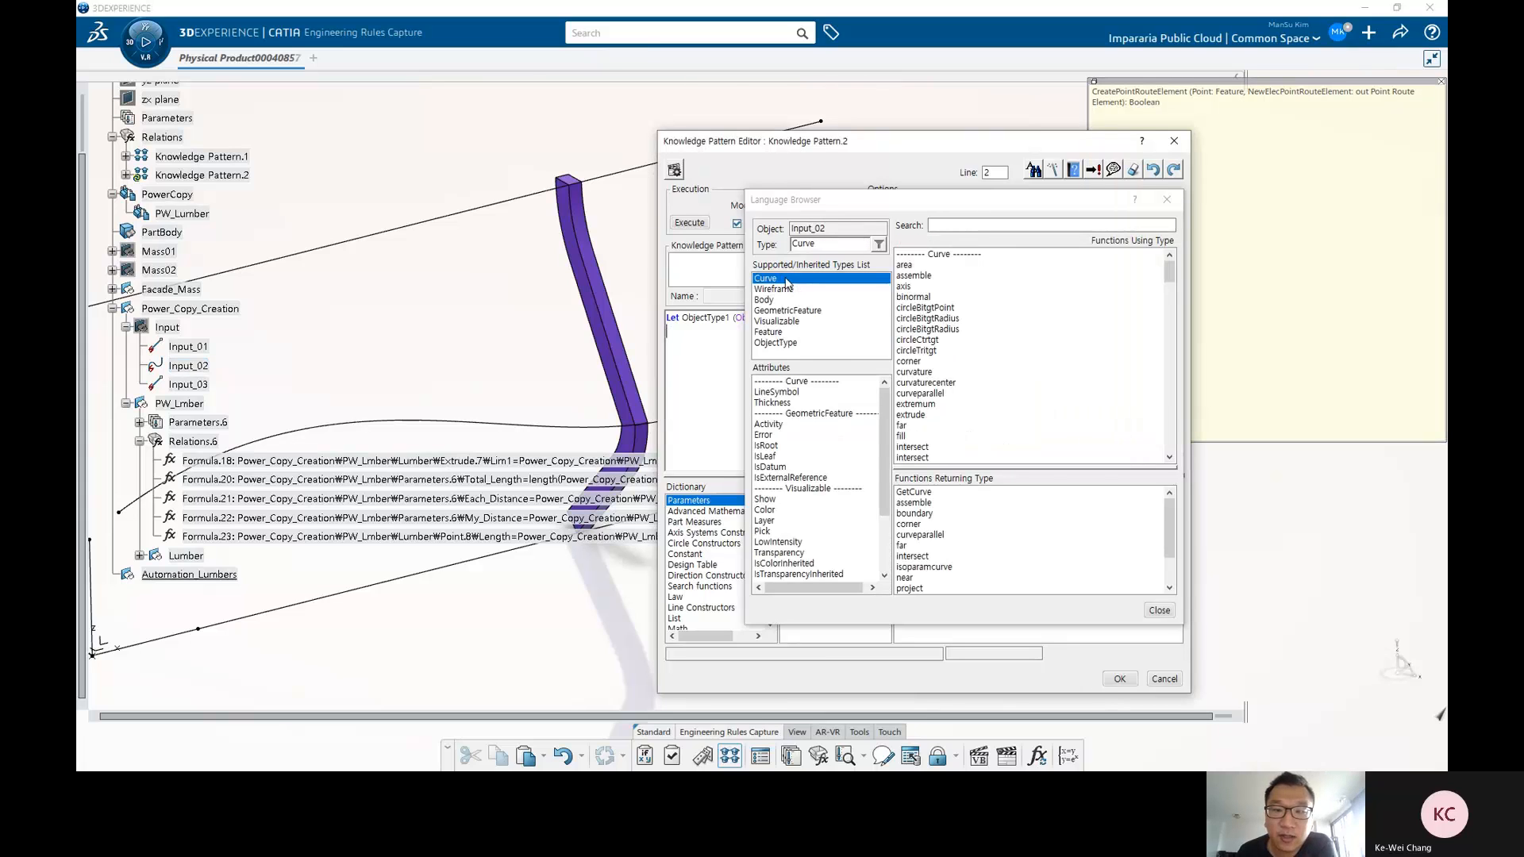
{"action": "left_click", "coordinate": [913, 437]}
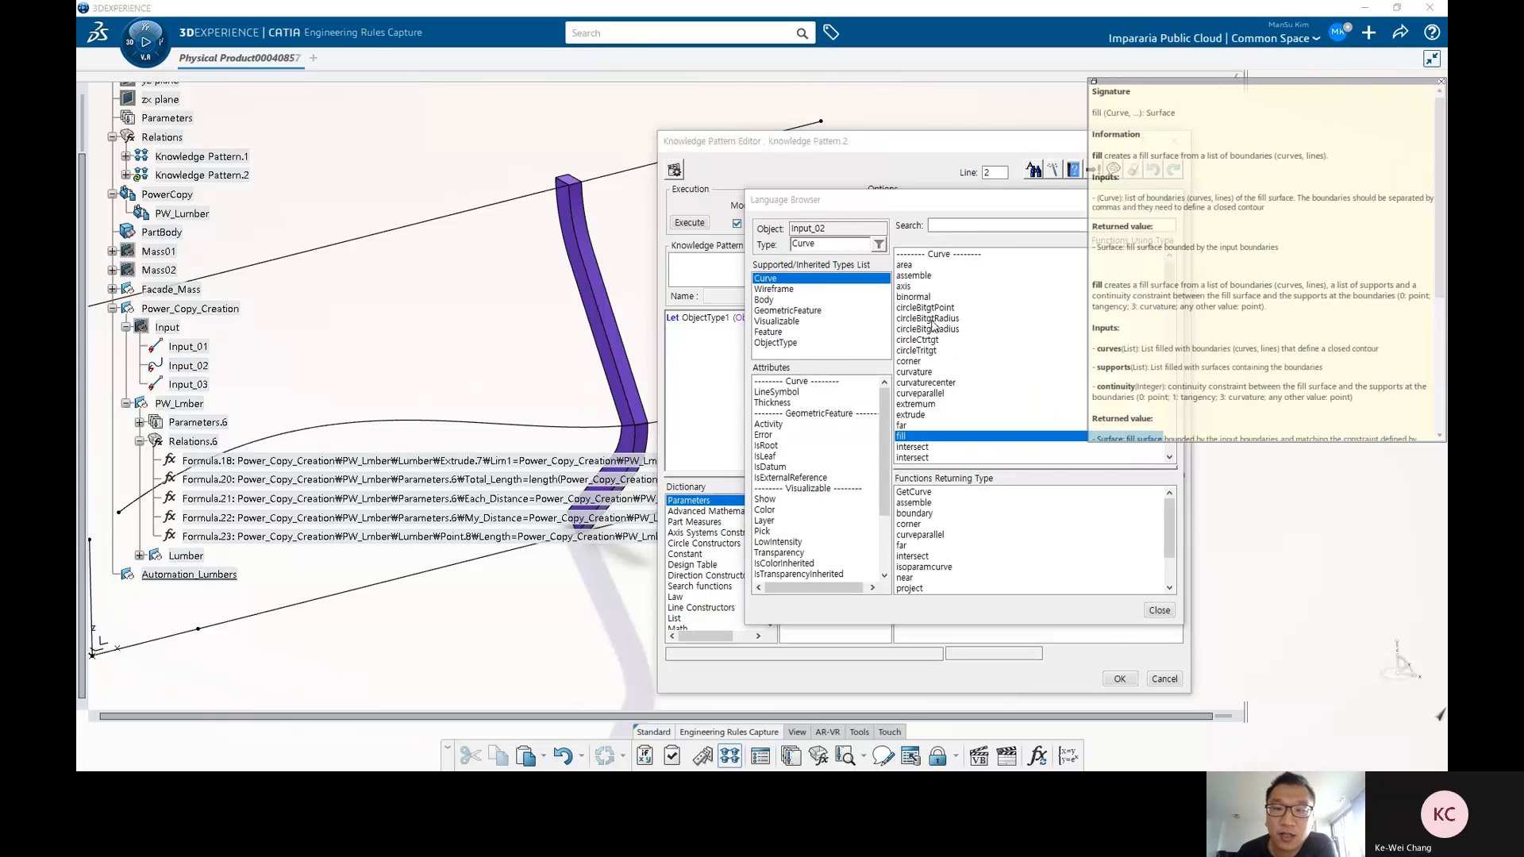
{"action": "left_click_drag", "start_coordinate": [833, 200], "coordinate": [735, 153]}
{"action": "left_click", "coordinate": [818, 218]}
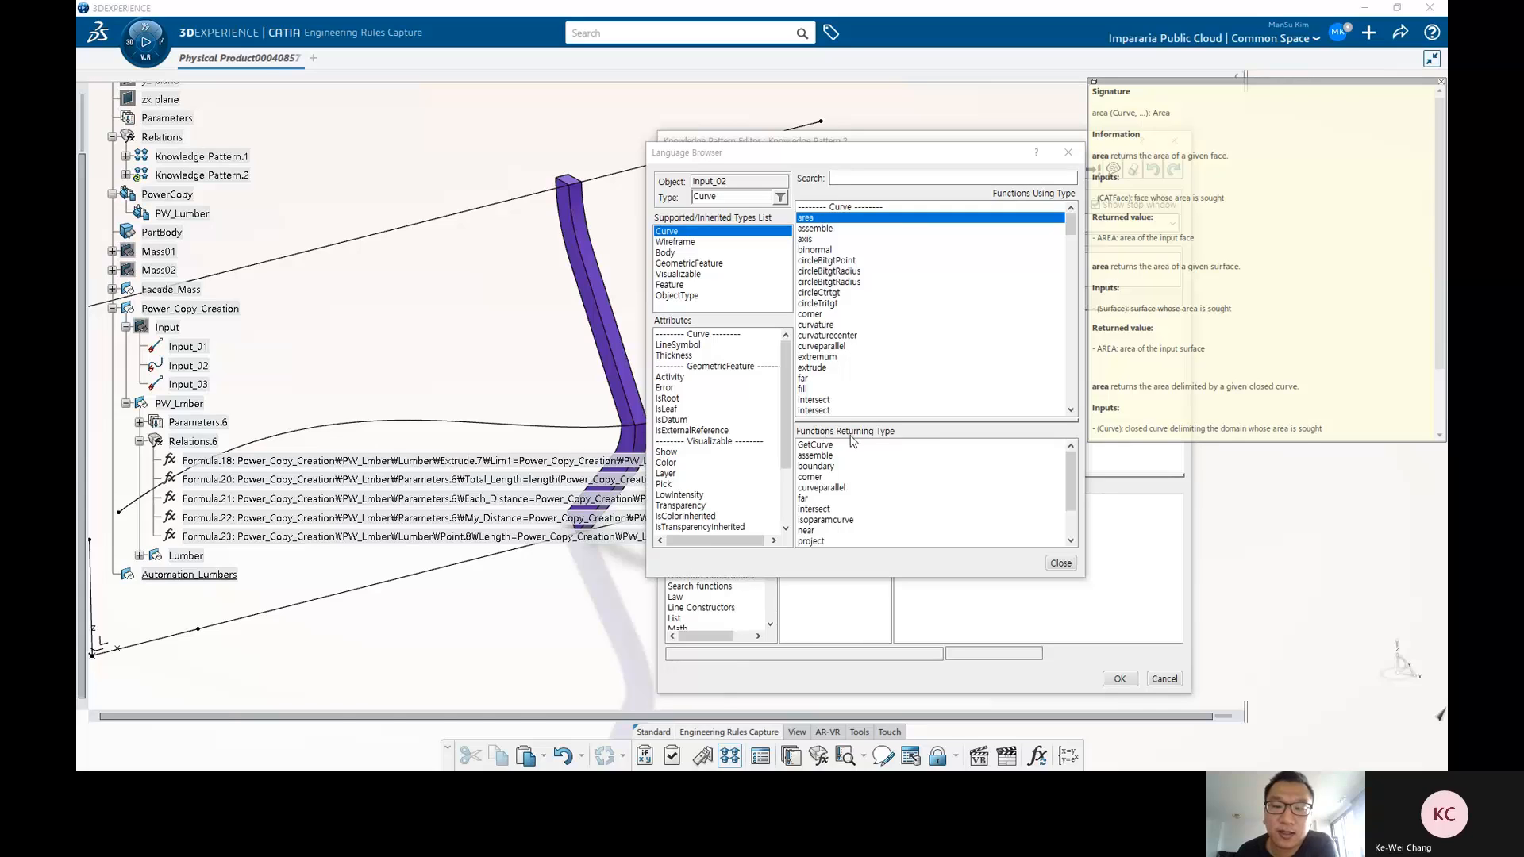
{"action": "left_click", "coordinate": [818, 467]}
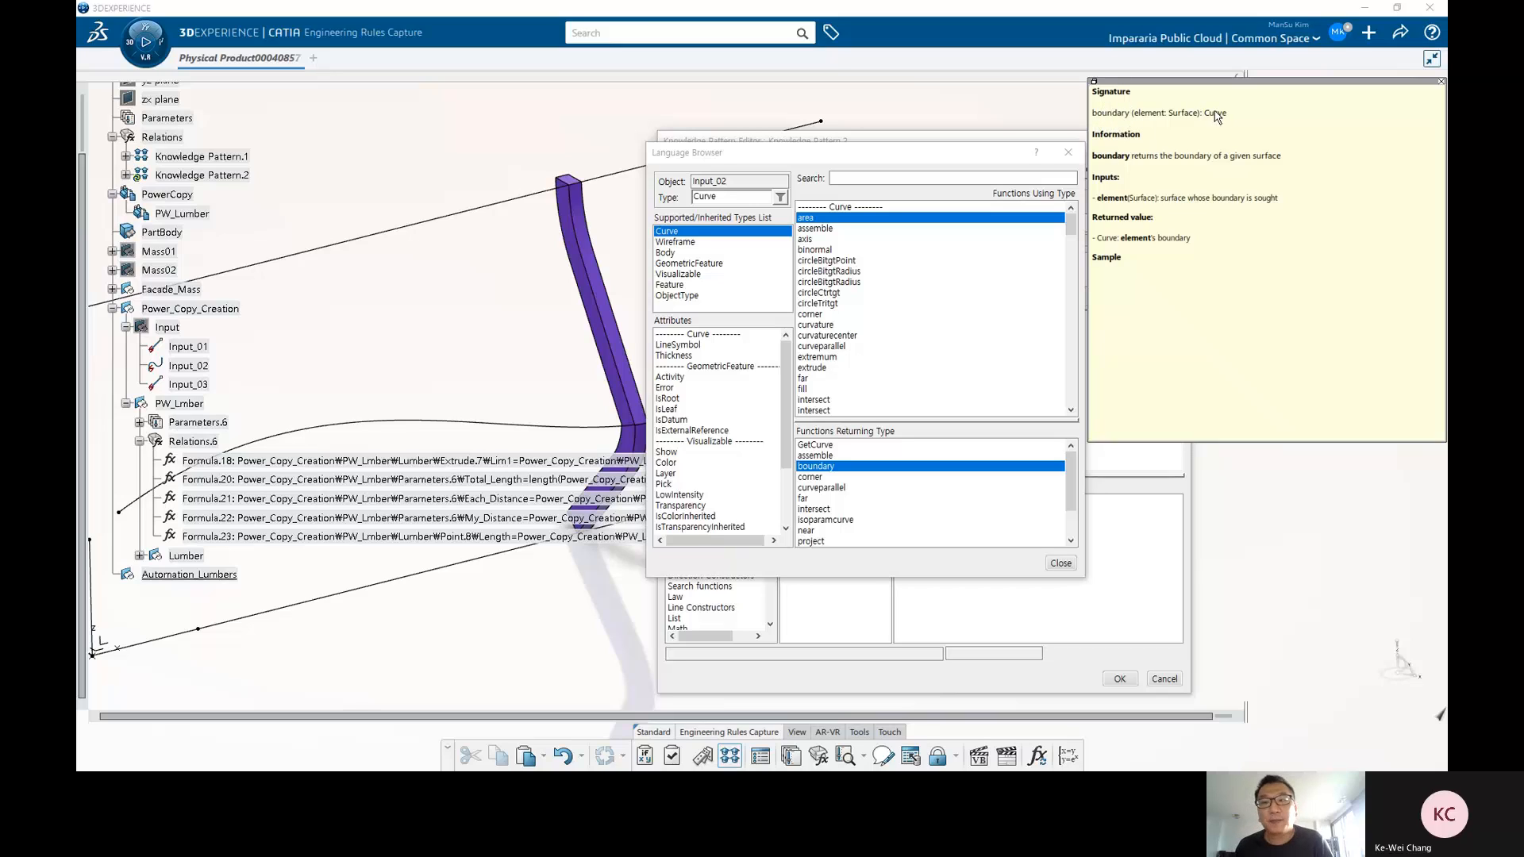
Close the function help and the Language Browser, and clear the ObjectType declaration from the script.
{"action": "left_click", "coordinate": [1440, 81]}
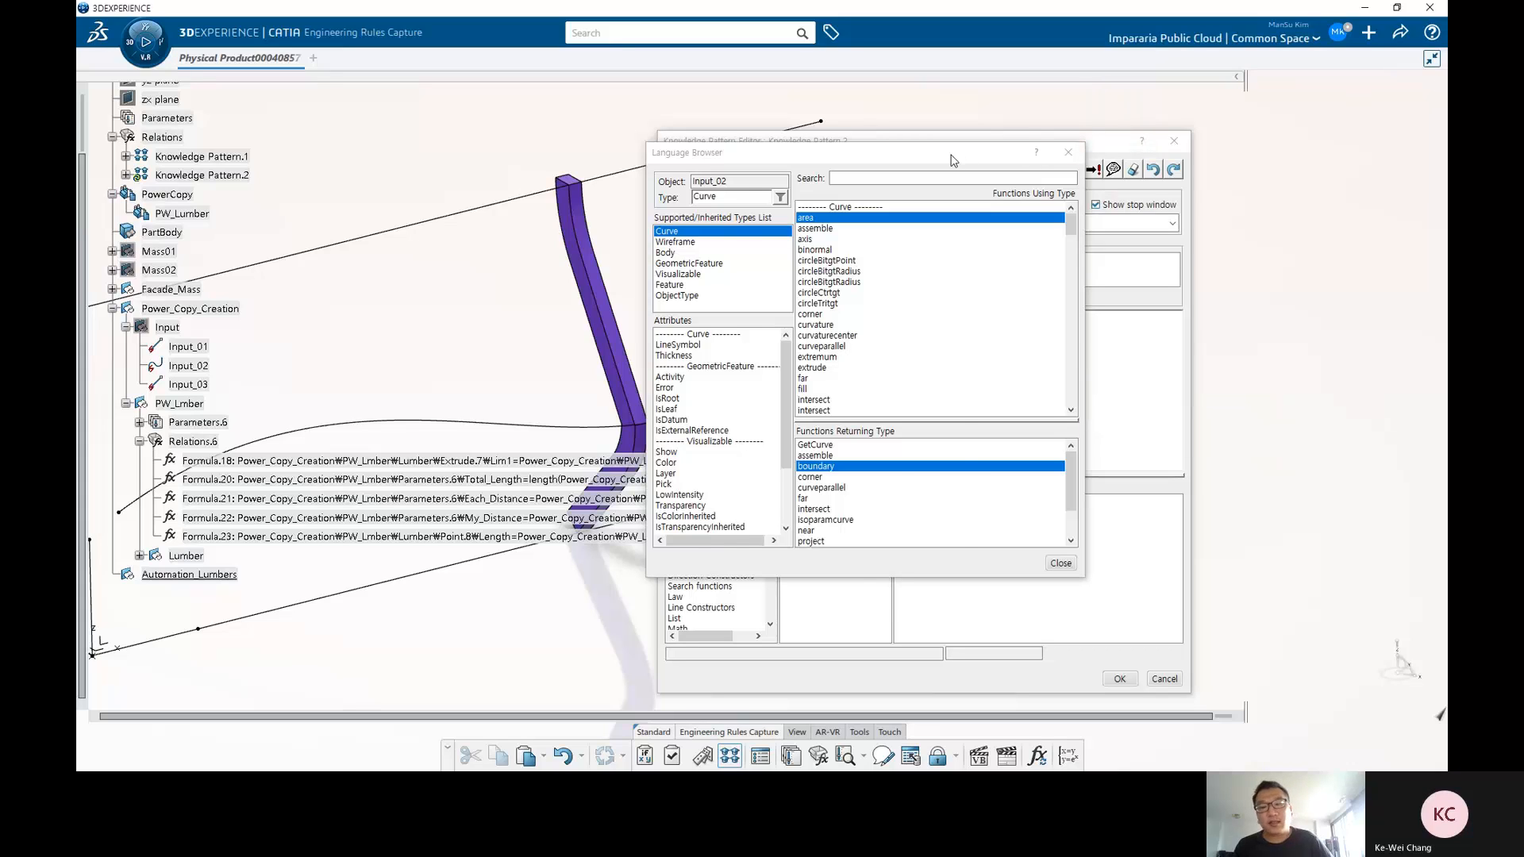
{"action": "left_click_drag", "start_coordinate": [953, 161], "coordinate": [1118, 191]}
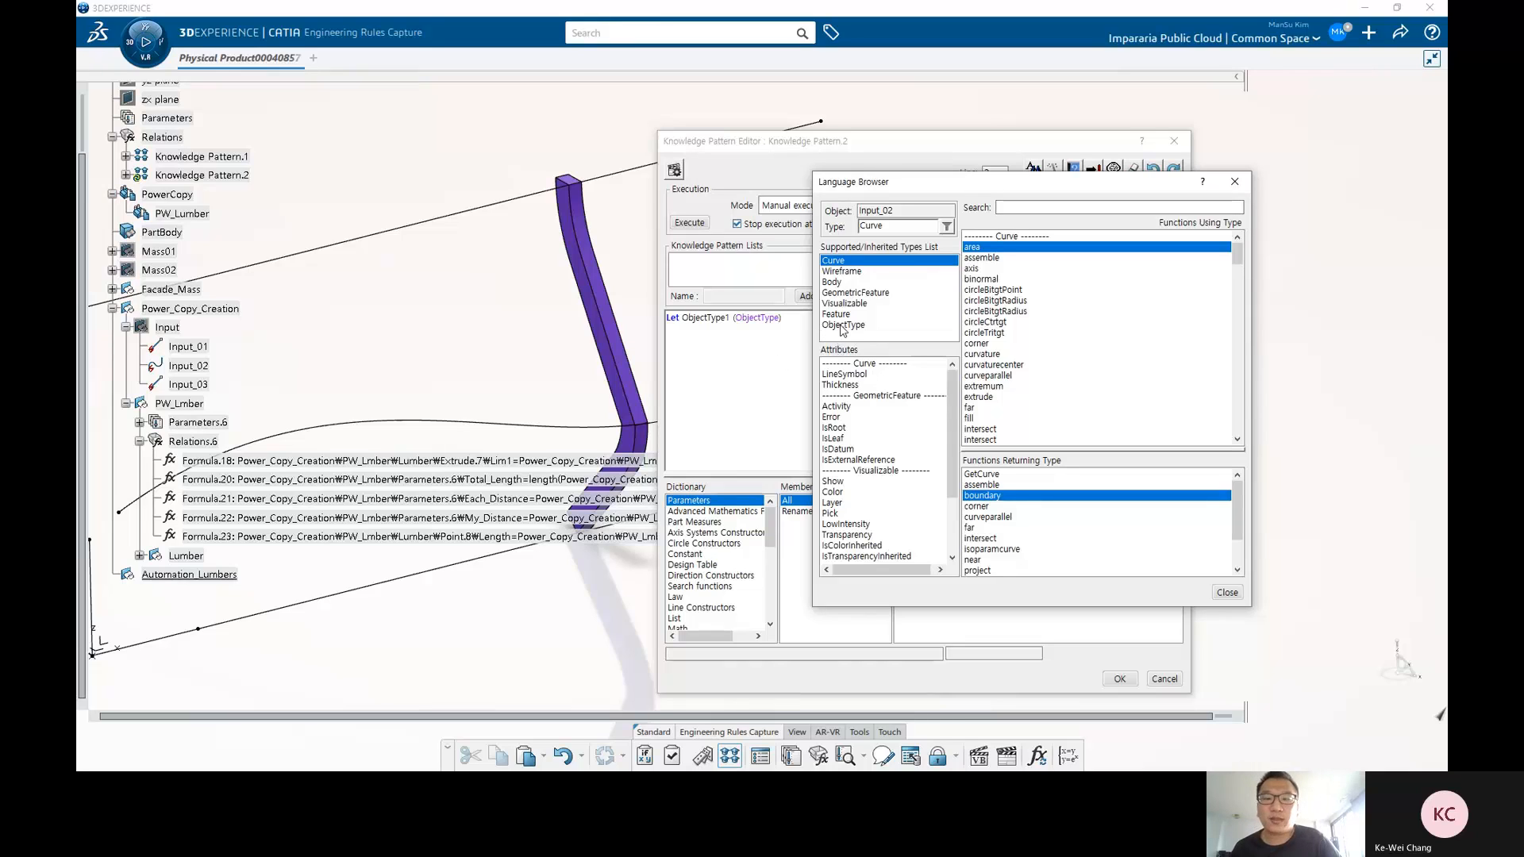
{"action": "left_click", "coordinate": [1234, 181]}
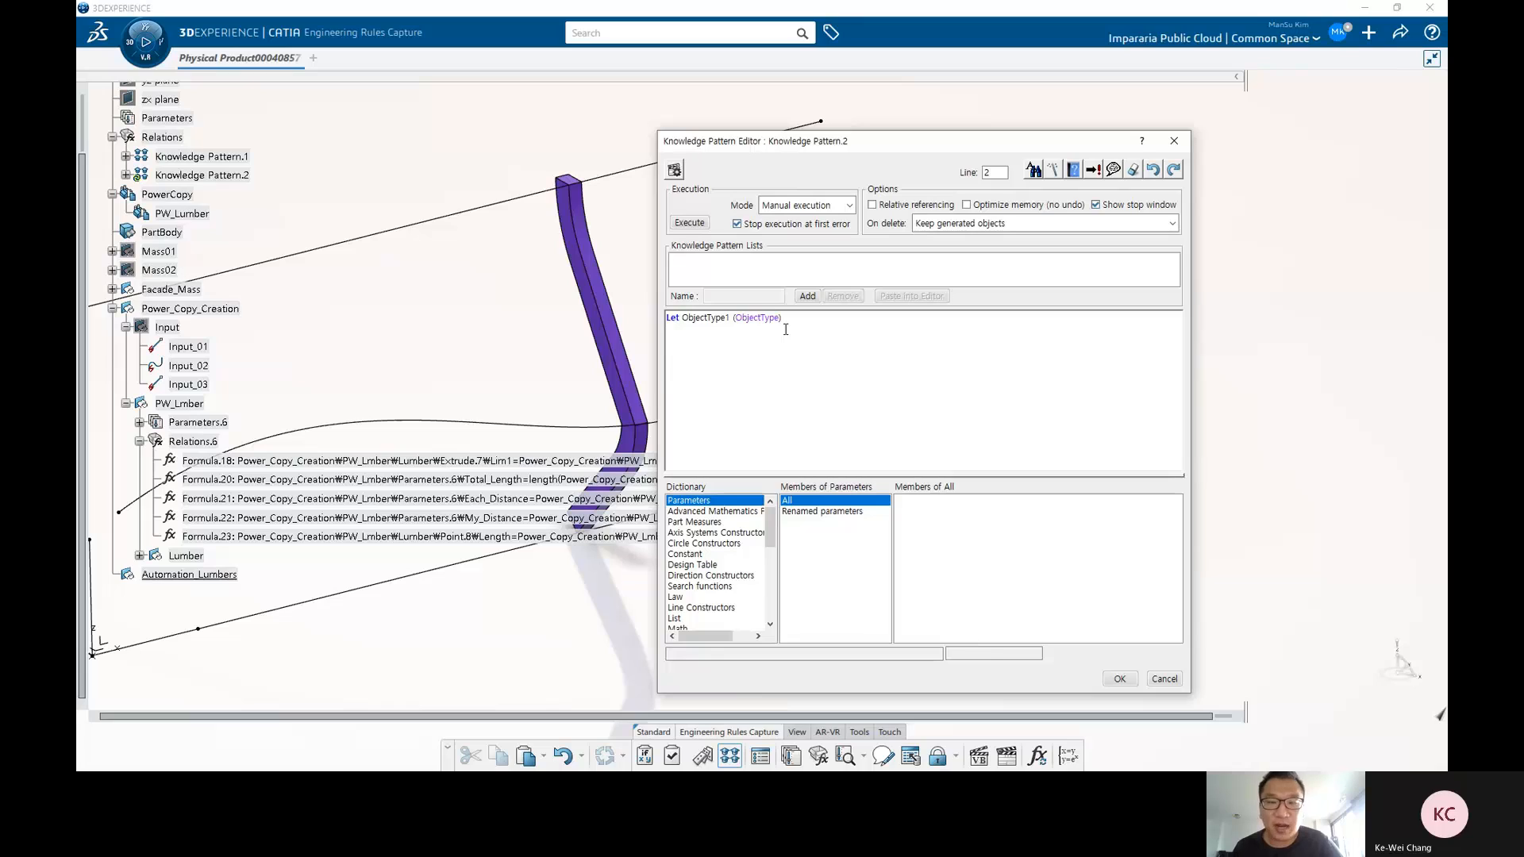
{"action": "key", "text": "ctrl+a"}
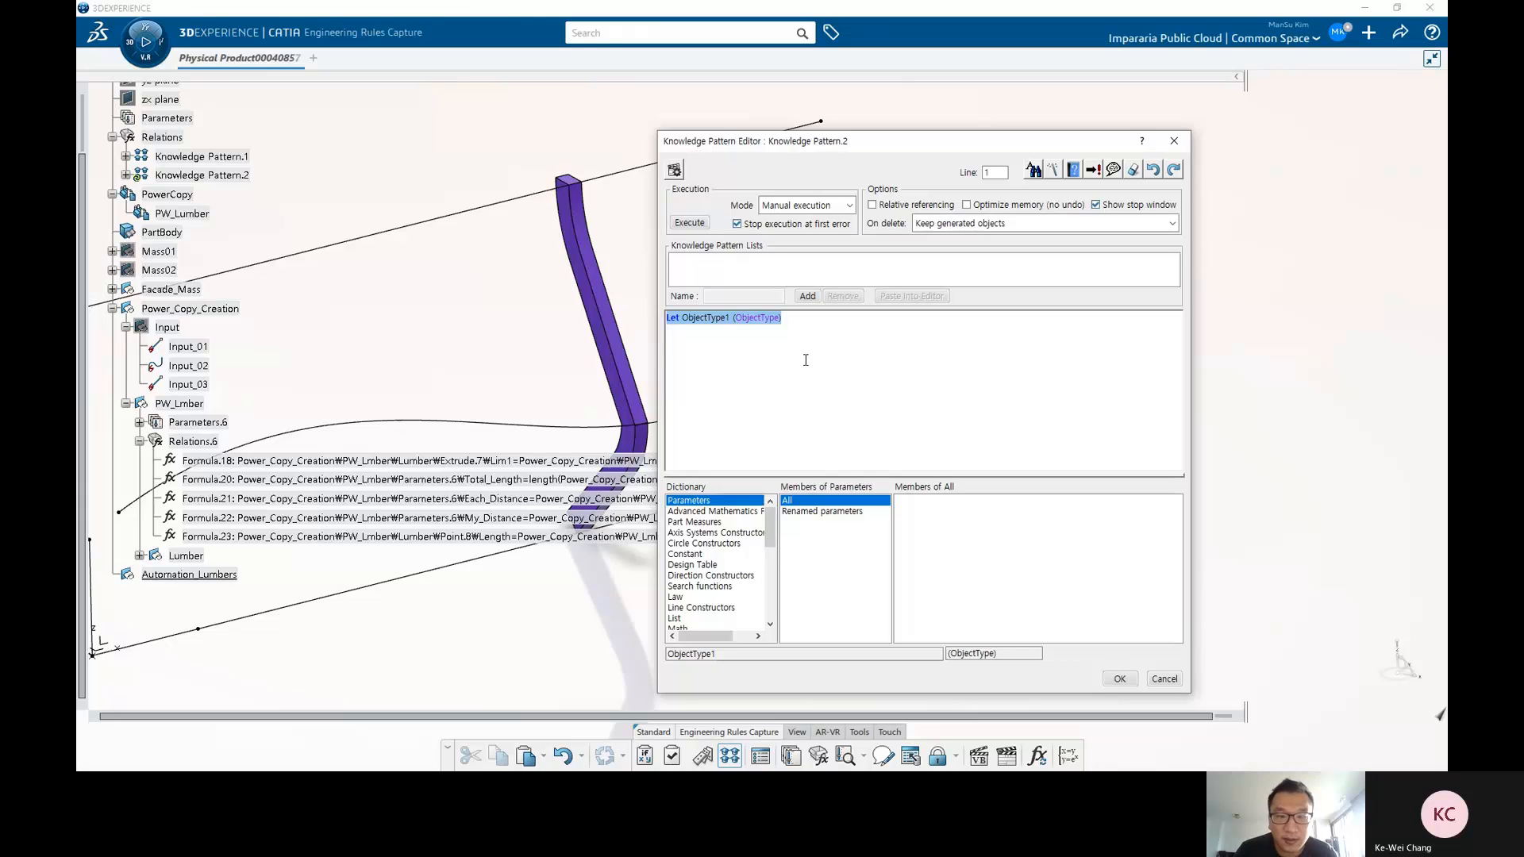
{"action": "key", "text": "Delete"}
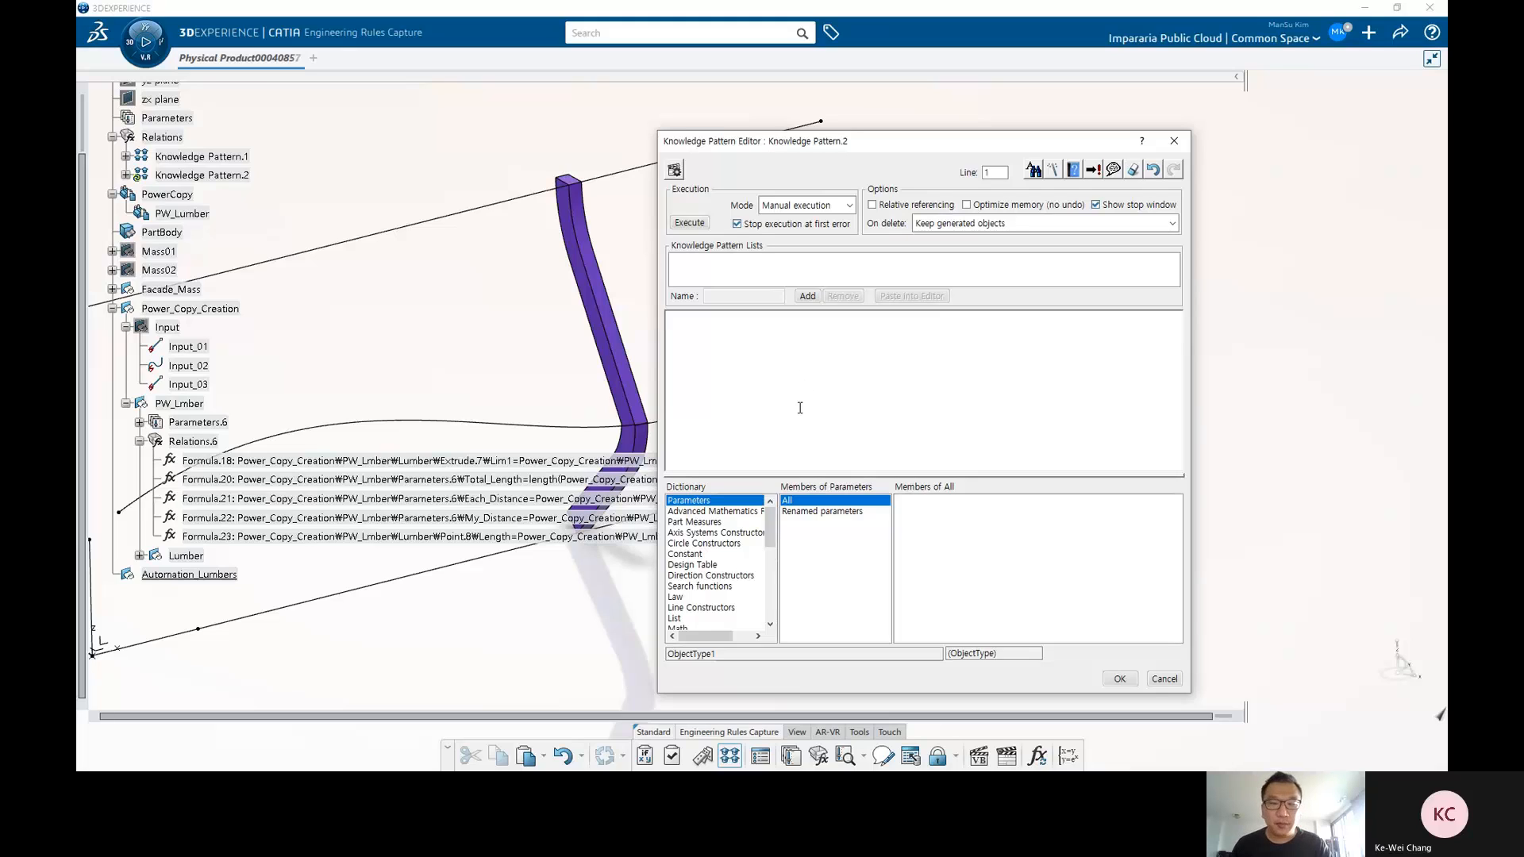
Declare a Feature-type variable named f on the first line of the Knowledge Pattern script.
{"action": "left_click", "coordinate": [586, 341]}
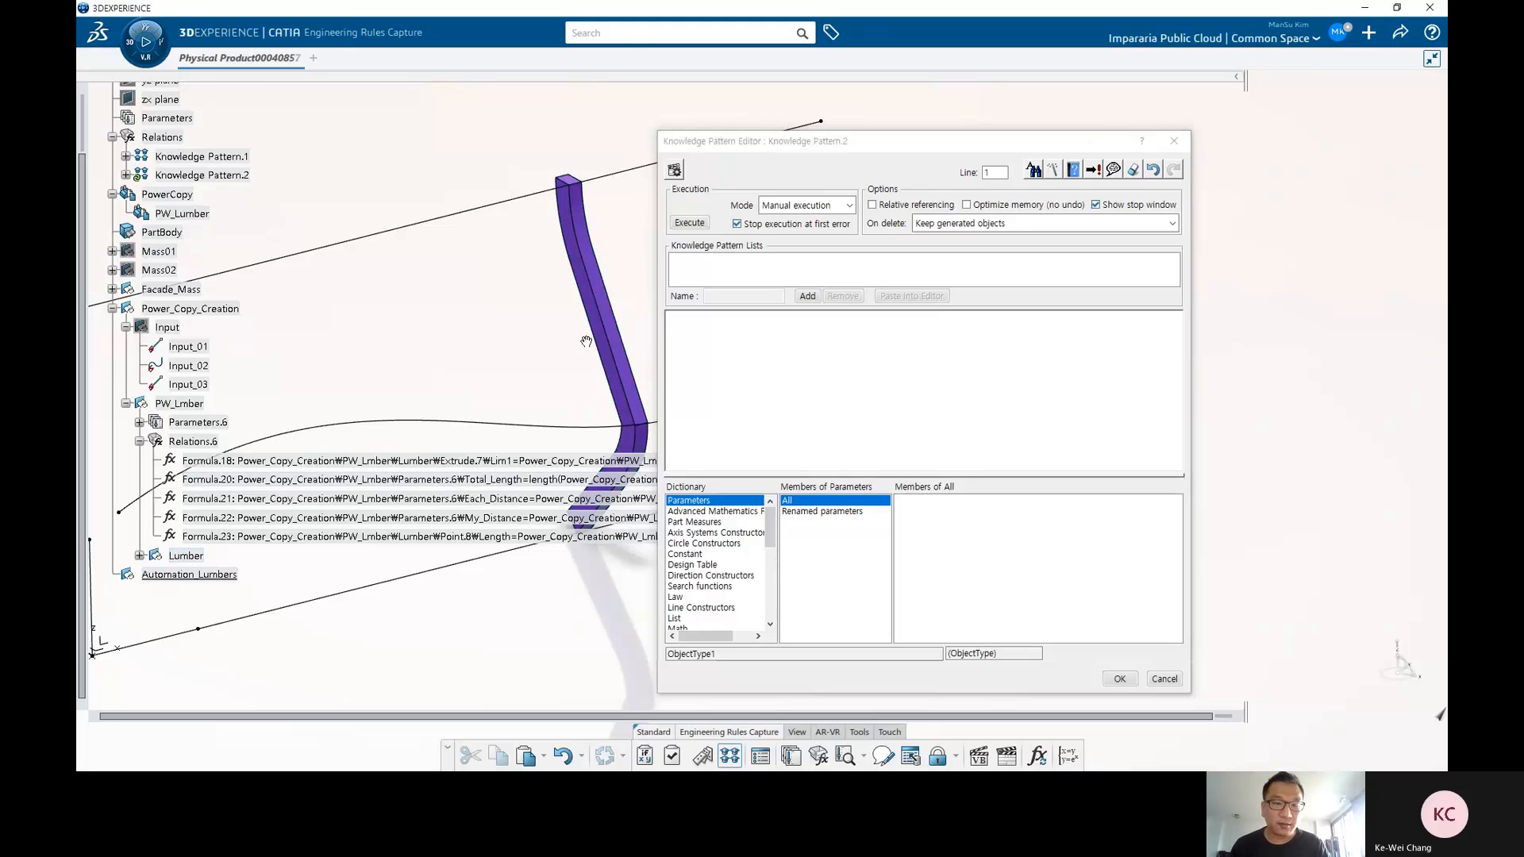
{"action": "middle_click_drag", "start_coordinate": [586, 341], "coordinate": [503, 291]}
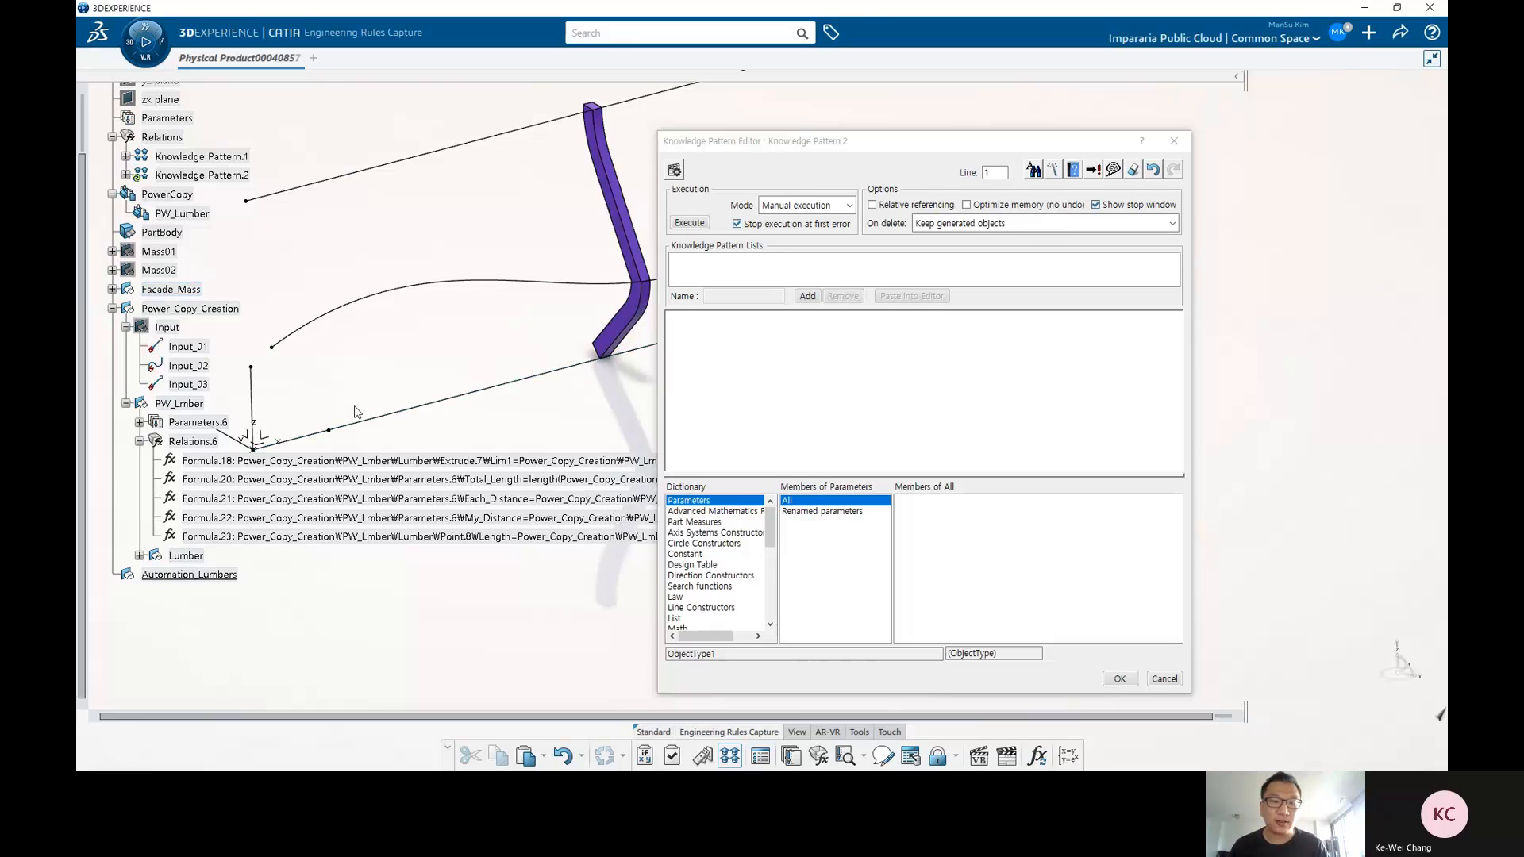
{"action": "middle_click_drag", "start_coordinate": [357, 412], "coordinate": [339, 462]}
{"action": "left_click", "coordinate": [796, 366]}
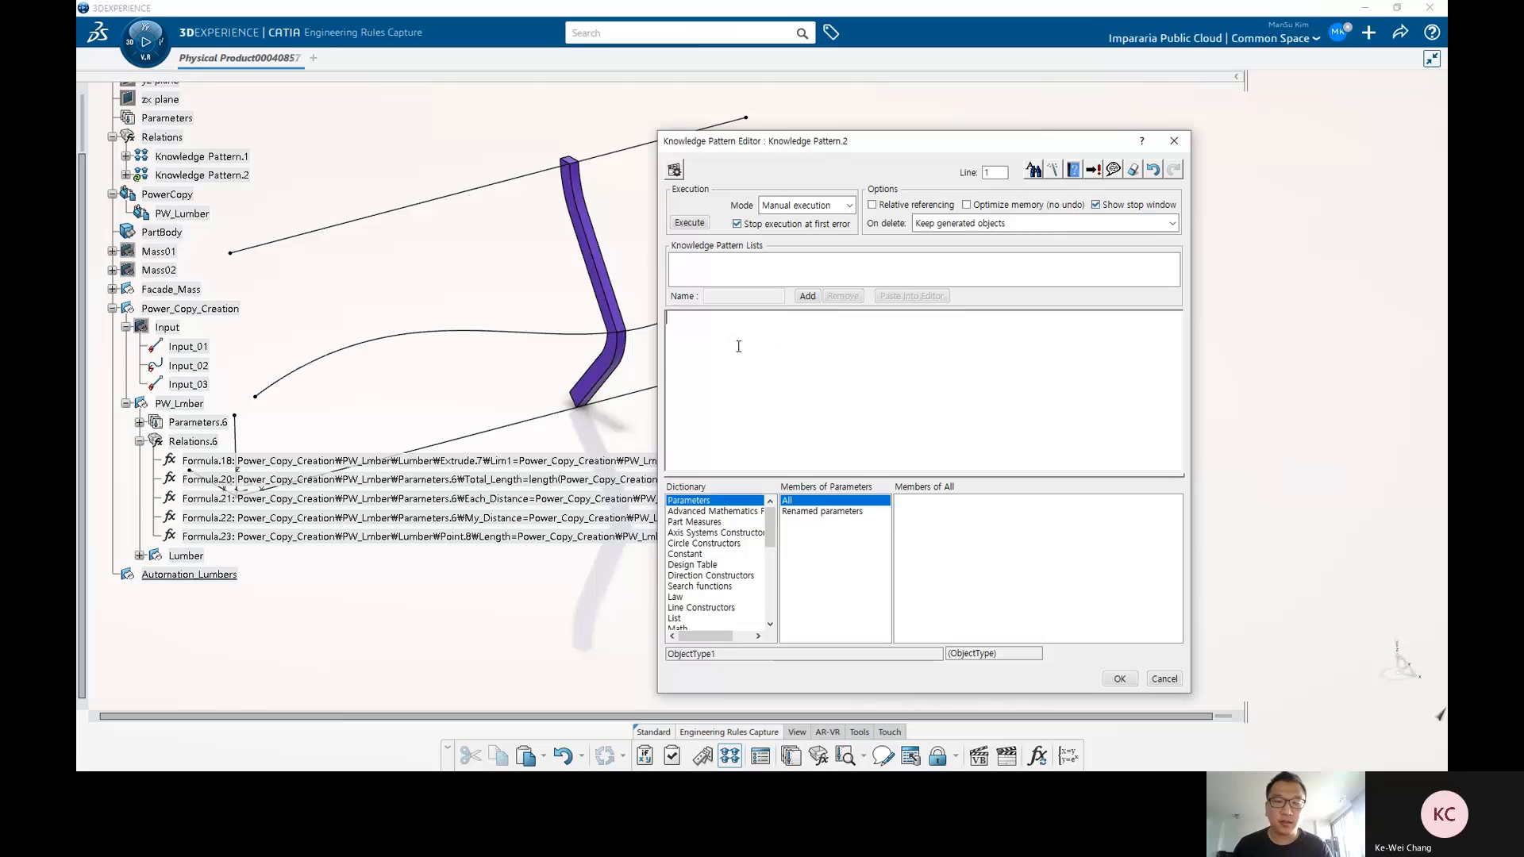
{"action": "type", "text": "let"}
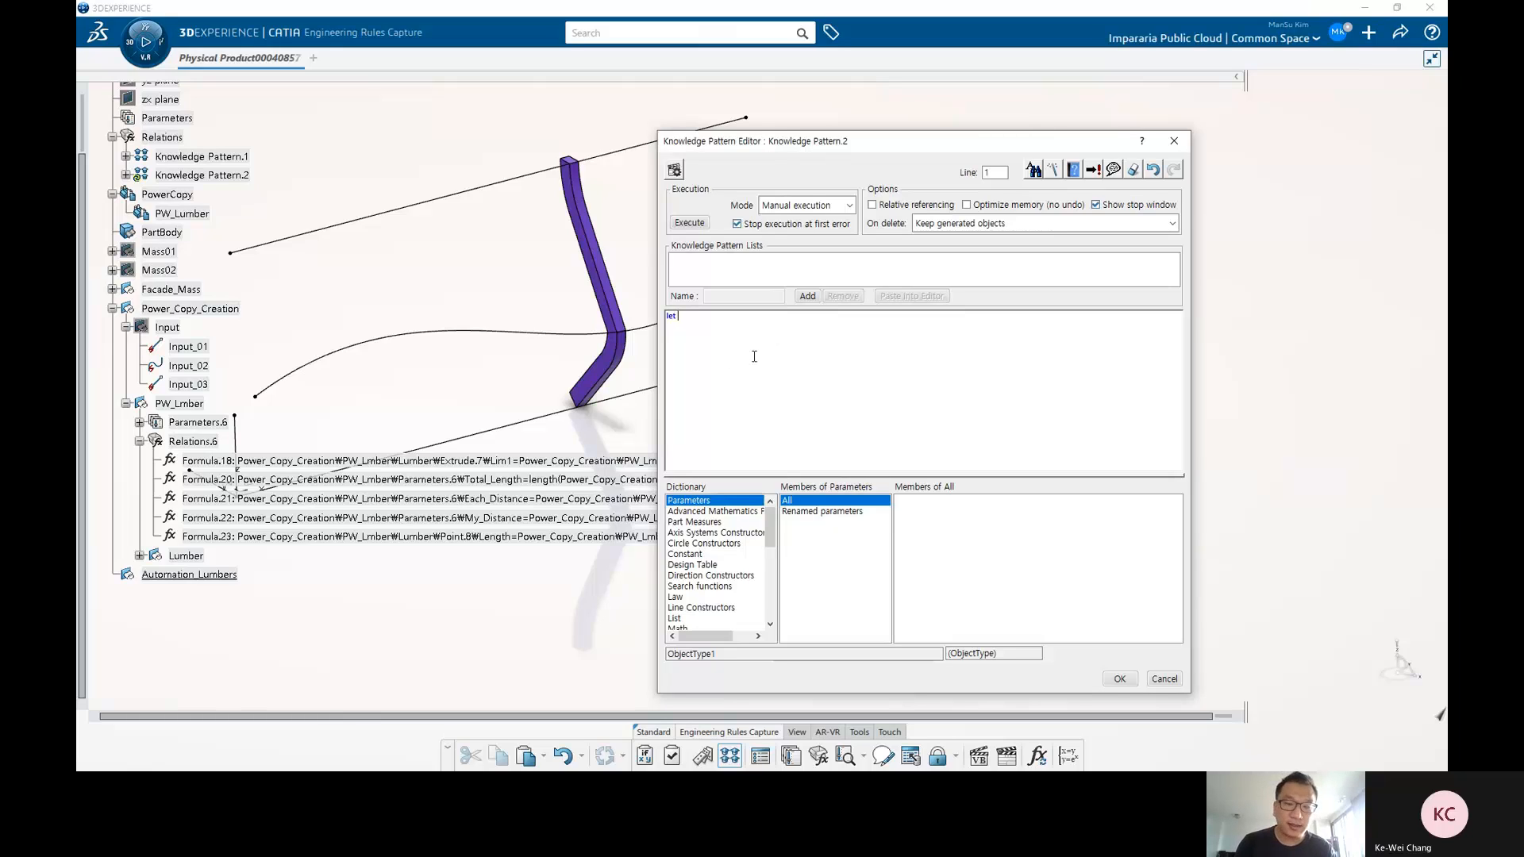
{"action": "type", "text": " f"}
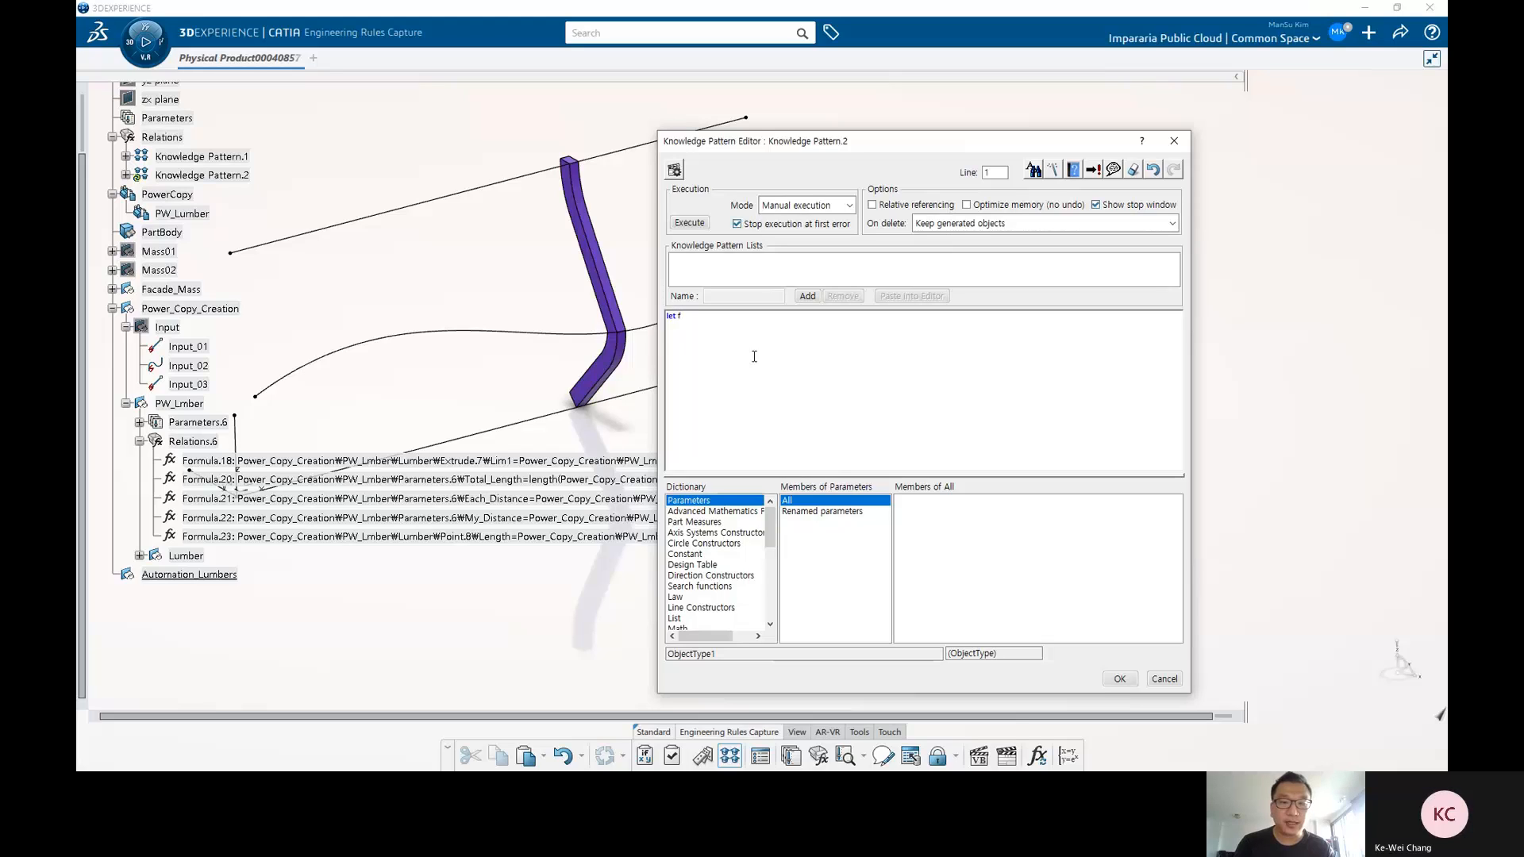
{"action": "type", "text": " (Fe"}
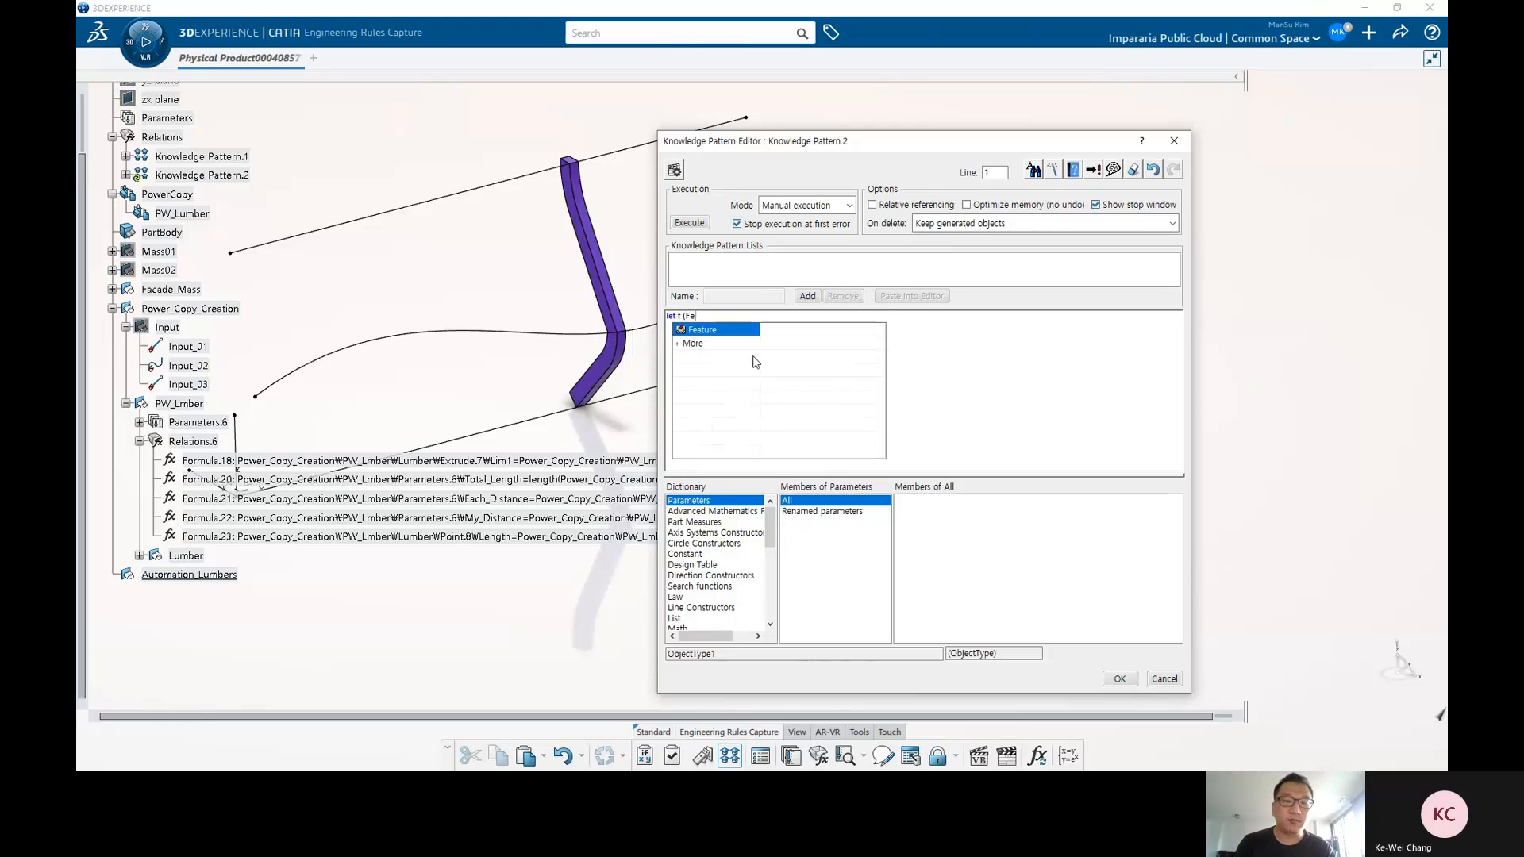
{"action": "key", "text": "Return"}
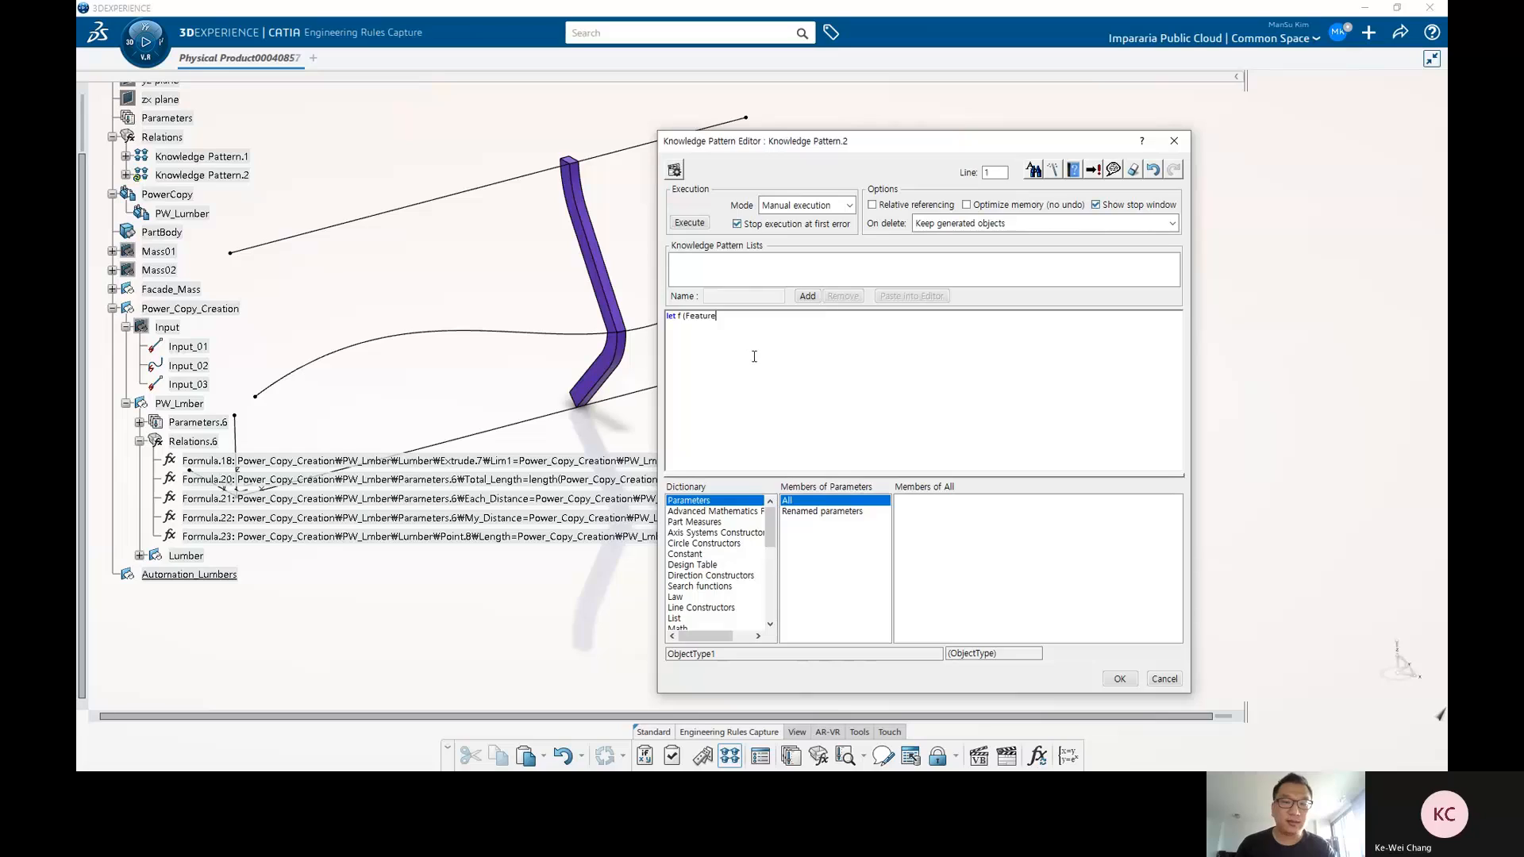
{"action": "type", "text": ")"}
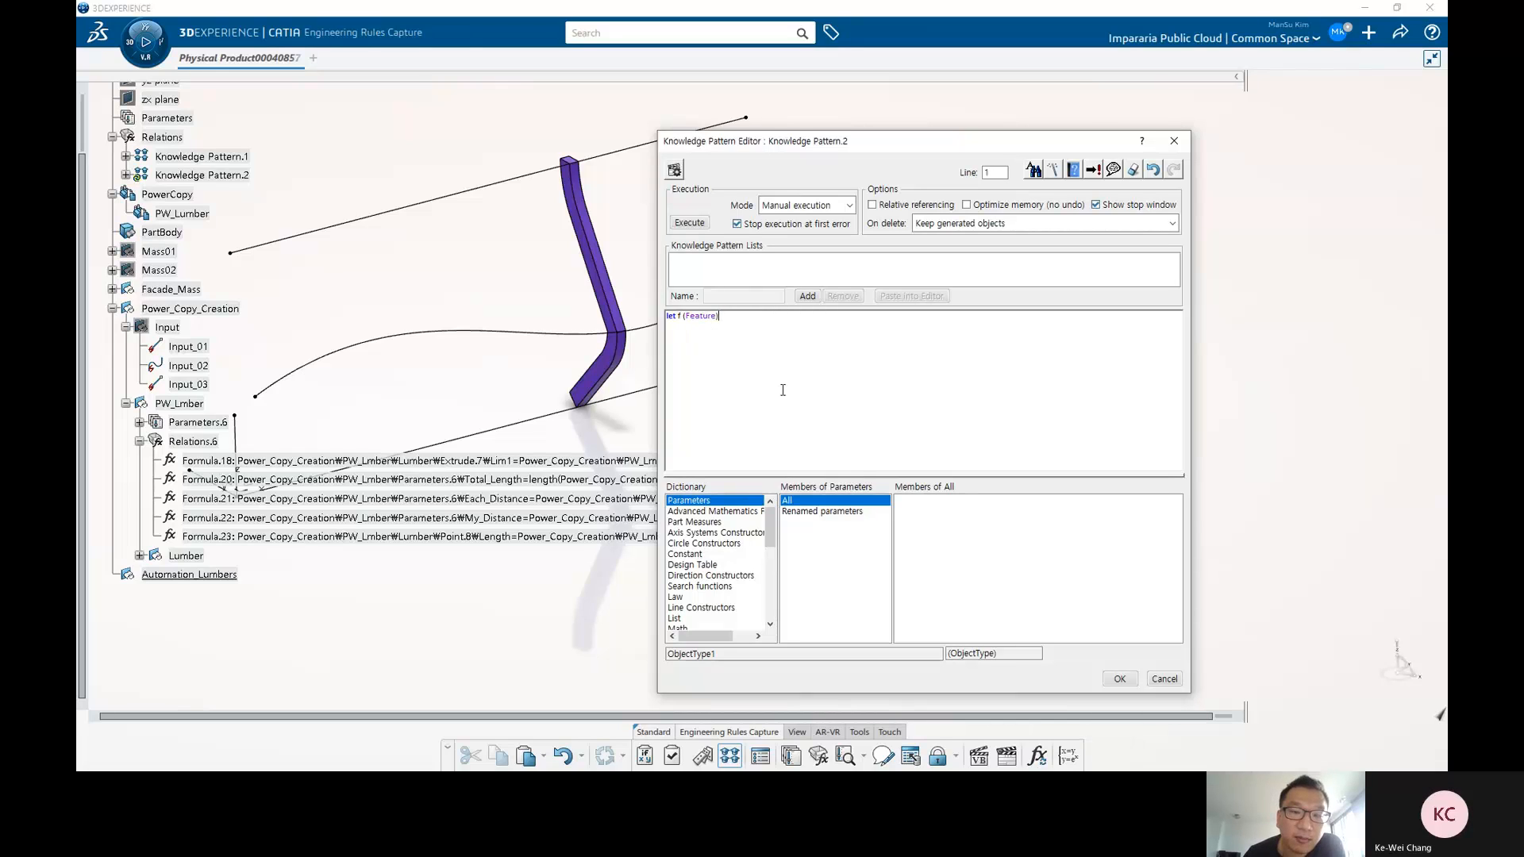
{"action": "key", "text": "Return"}
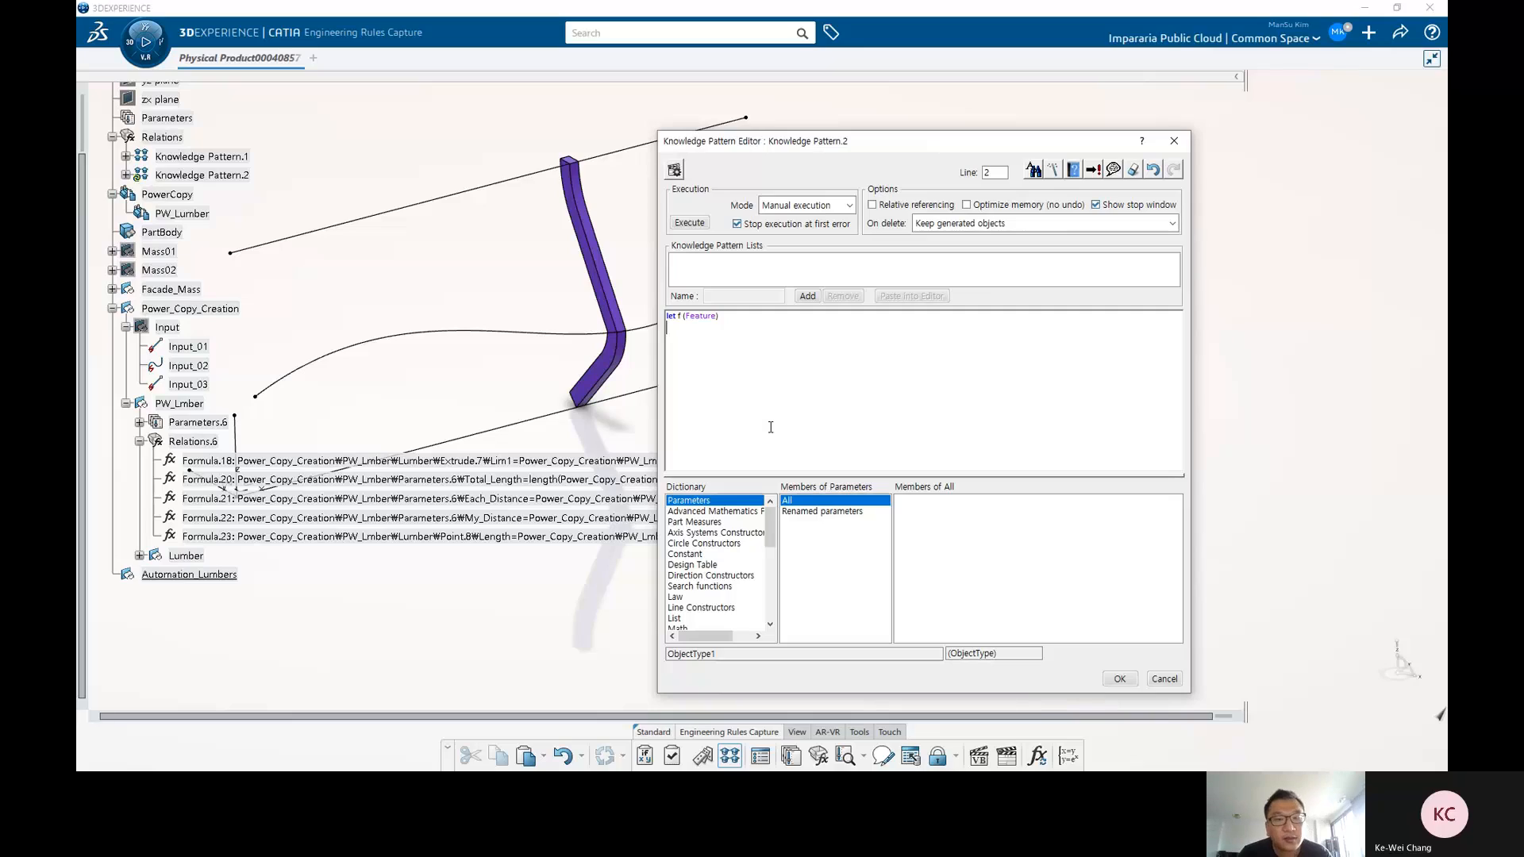
Declare an Integer-type variable named i on the second line and add blank lines below it.
{"action": "type", "text": "let i"}
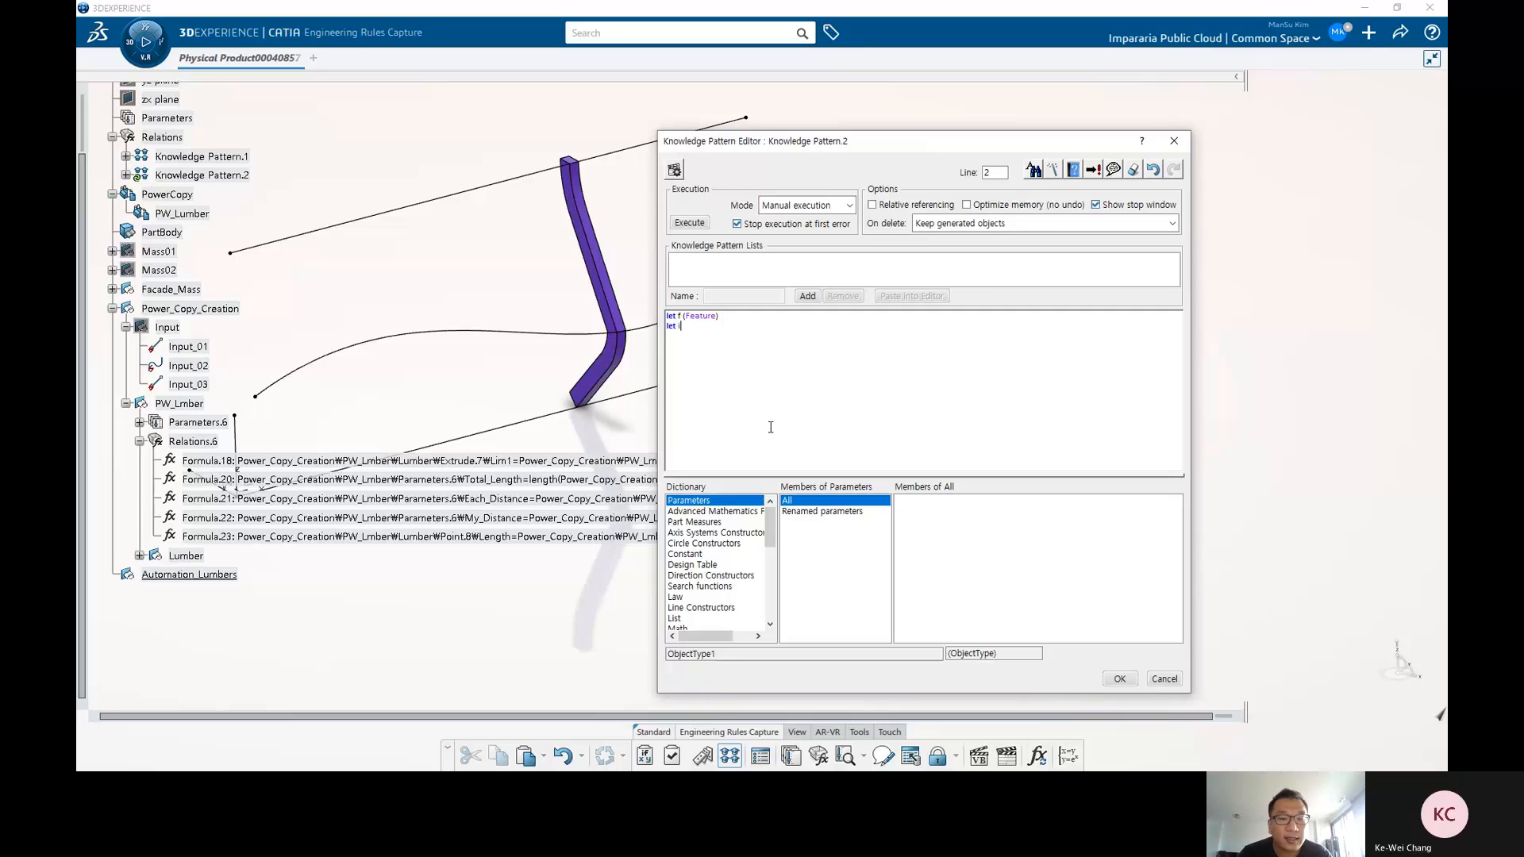
{"action": "type", "text": " (Integer)"}
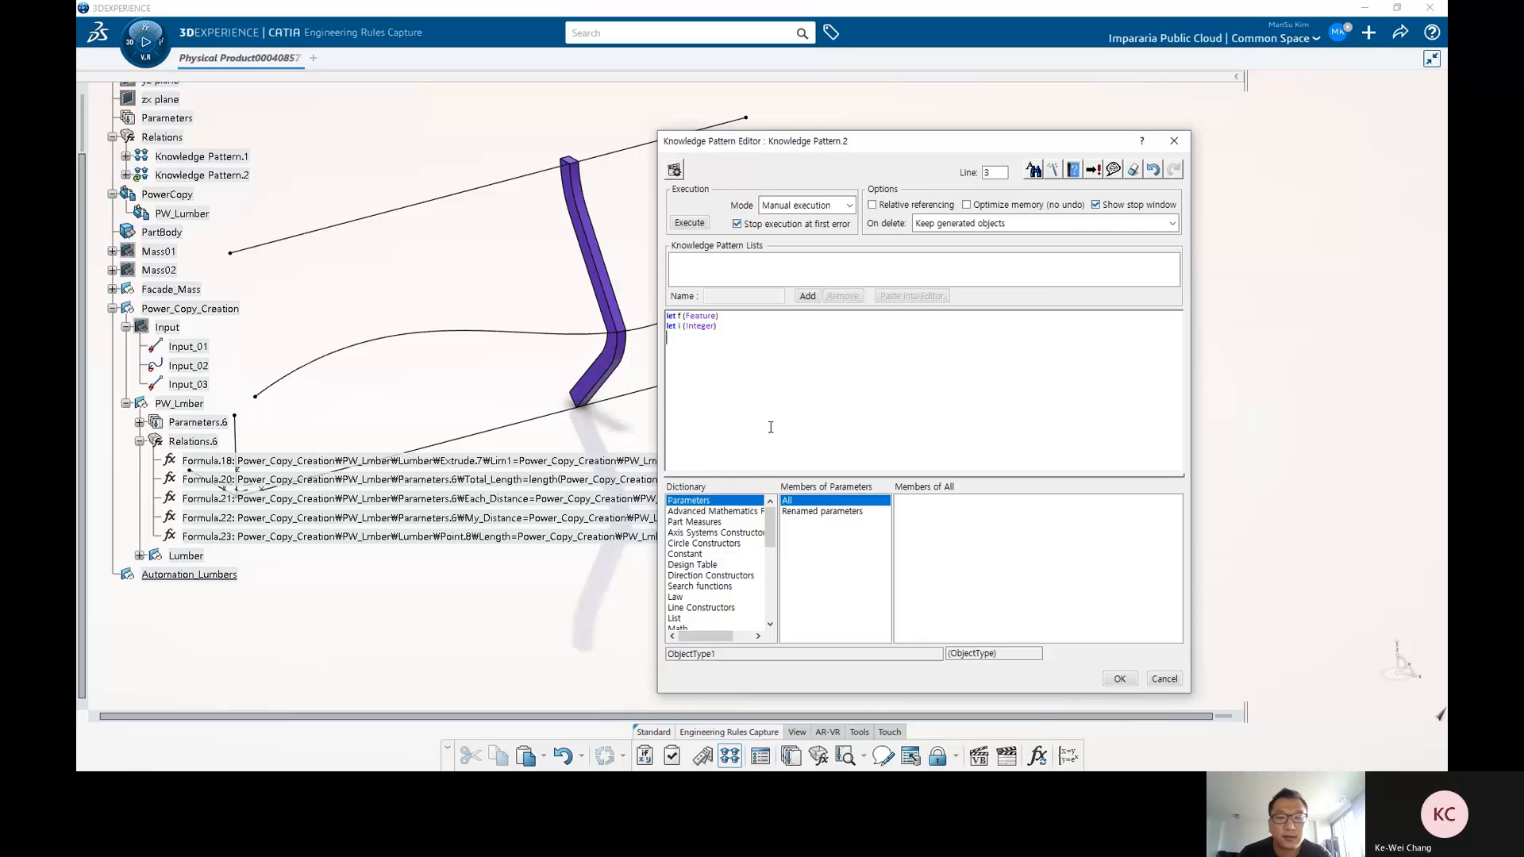
{"action": "key", "text": "Return"}
{"action": "key", "text": "Return"}
{"action": "key", "text": "Return"}
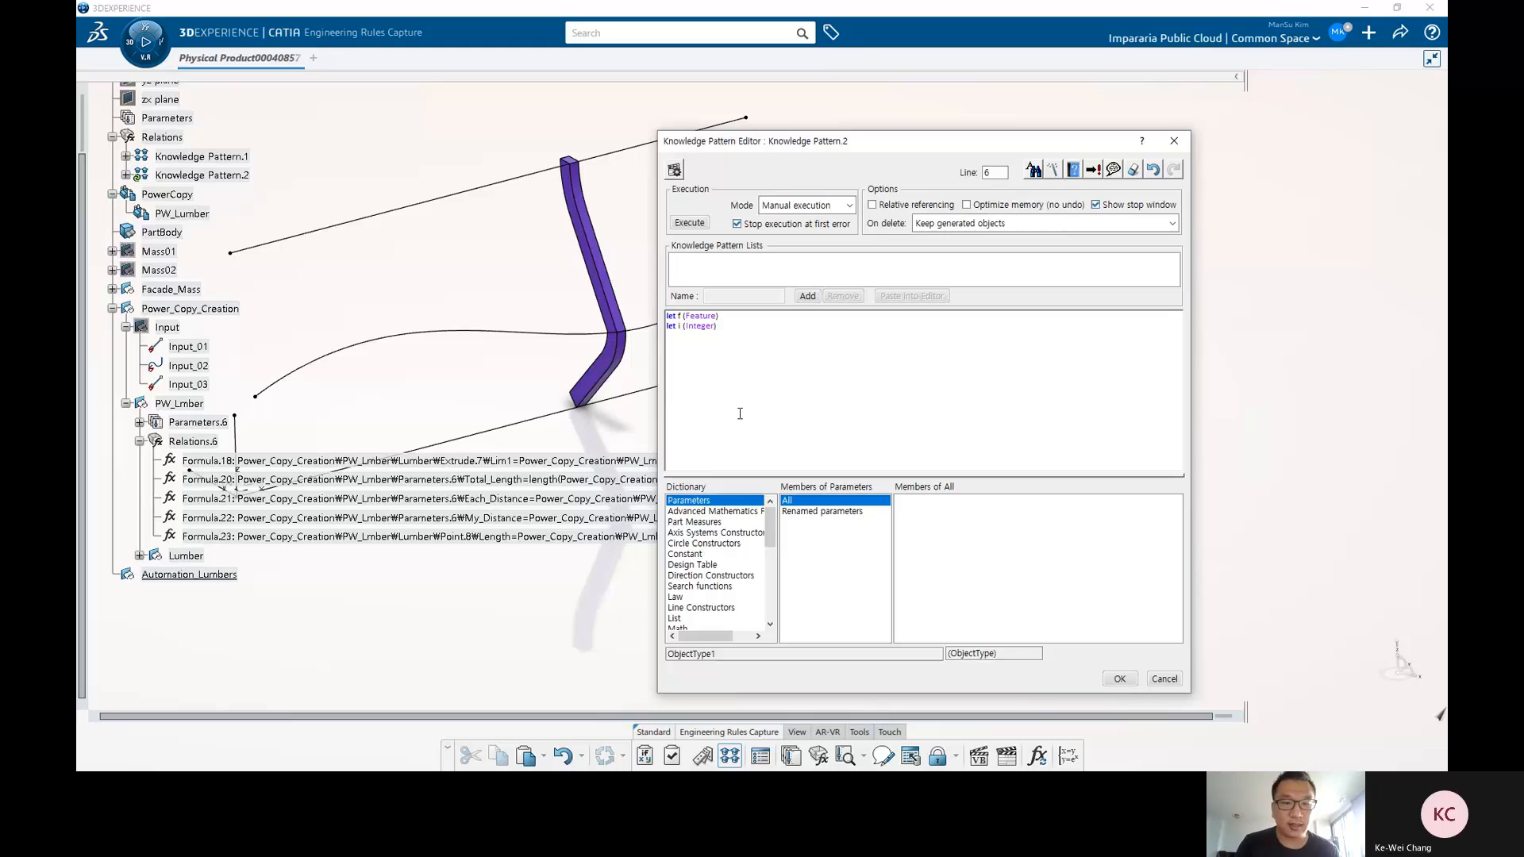
Begin an assignment to f below the declarations and look through the dictionary's function categories, including Circle Constructors.
{"action": "type", "text": "="}
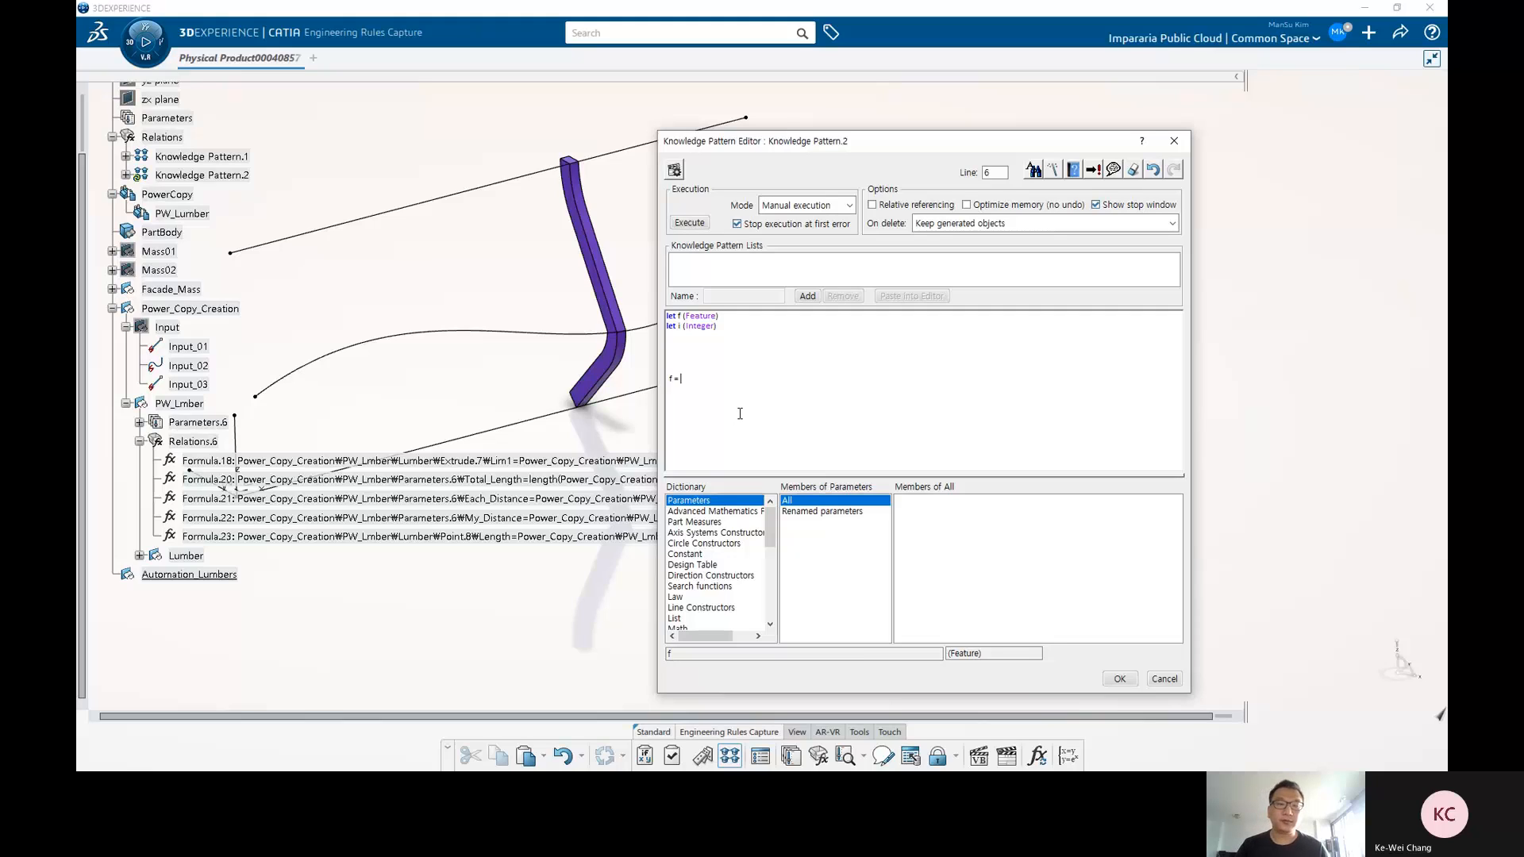
{"action": "left_click", "coordinate": [700, 587]}
{"action": "left_click", "coordinate": [702, 522]}
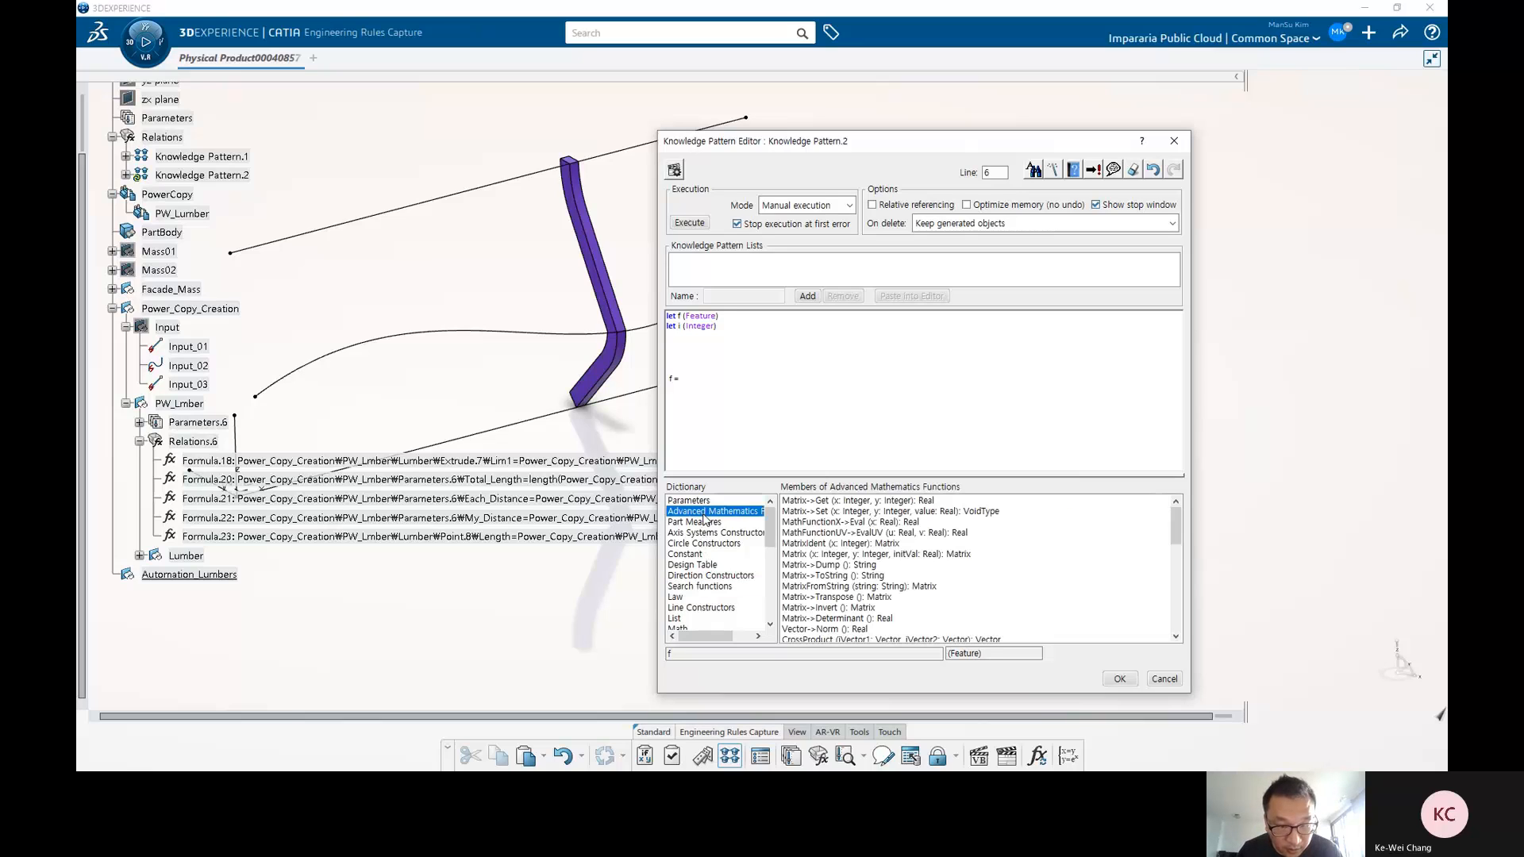
{"action": "left_click", "coordinate": [701, 533]}
{"action": "left_click", "coordinate": [702, 544]}
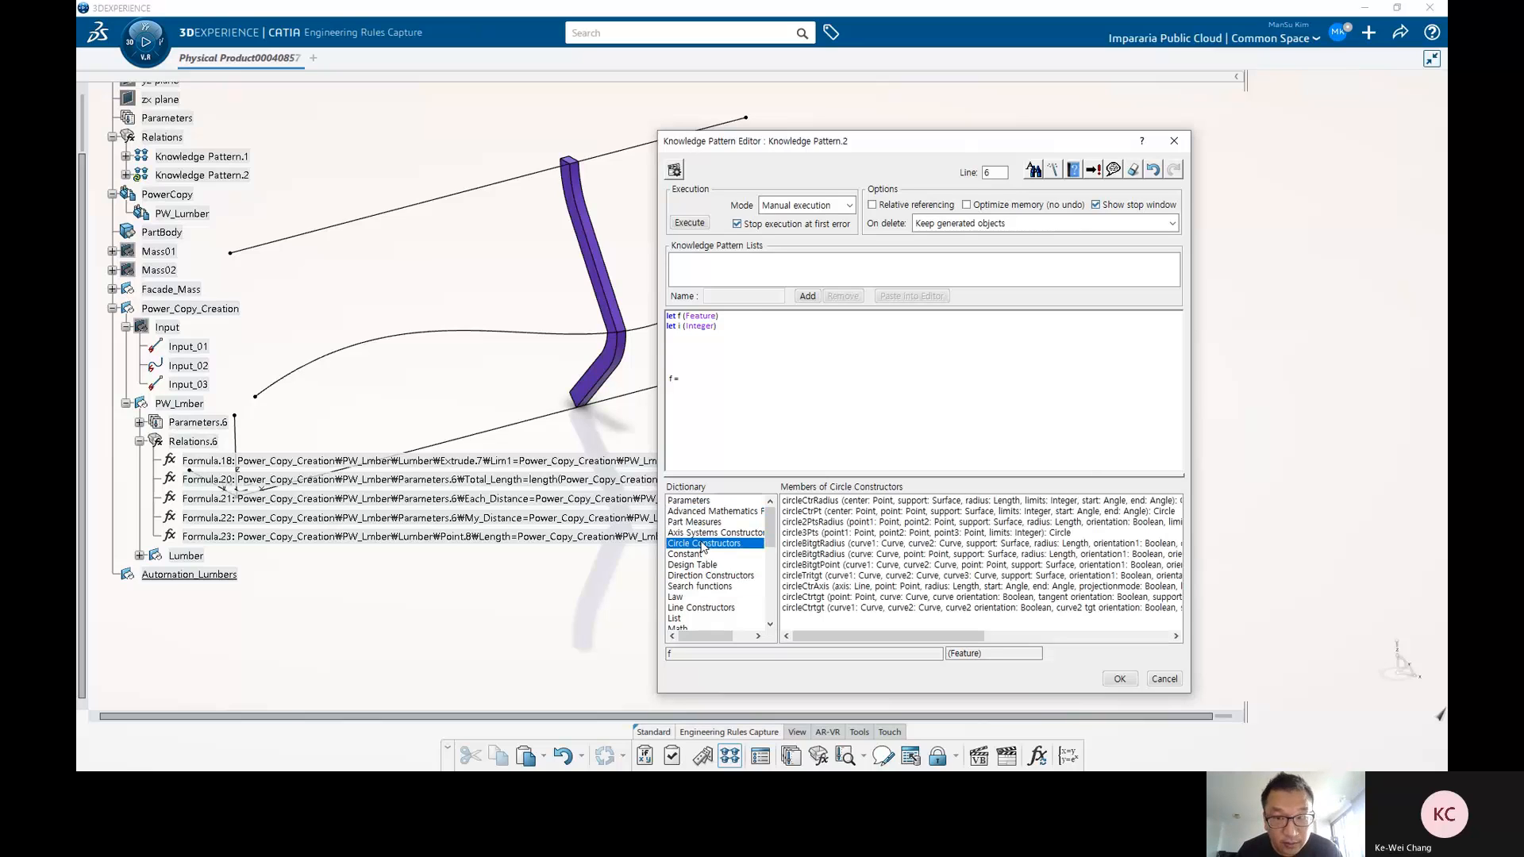
Search the Language Browser for "Instanti", insert InstantiateTemplate as the value of f, and close the browser.
{"action": "left_click", "coordinate": [1070, 170]}
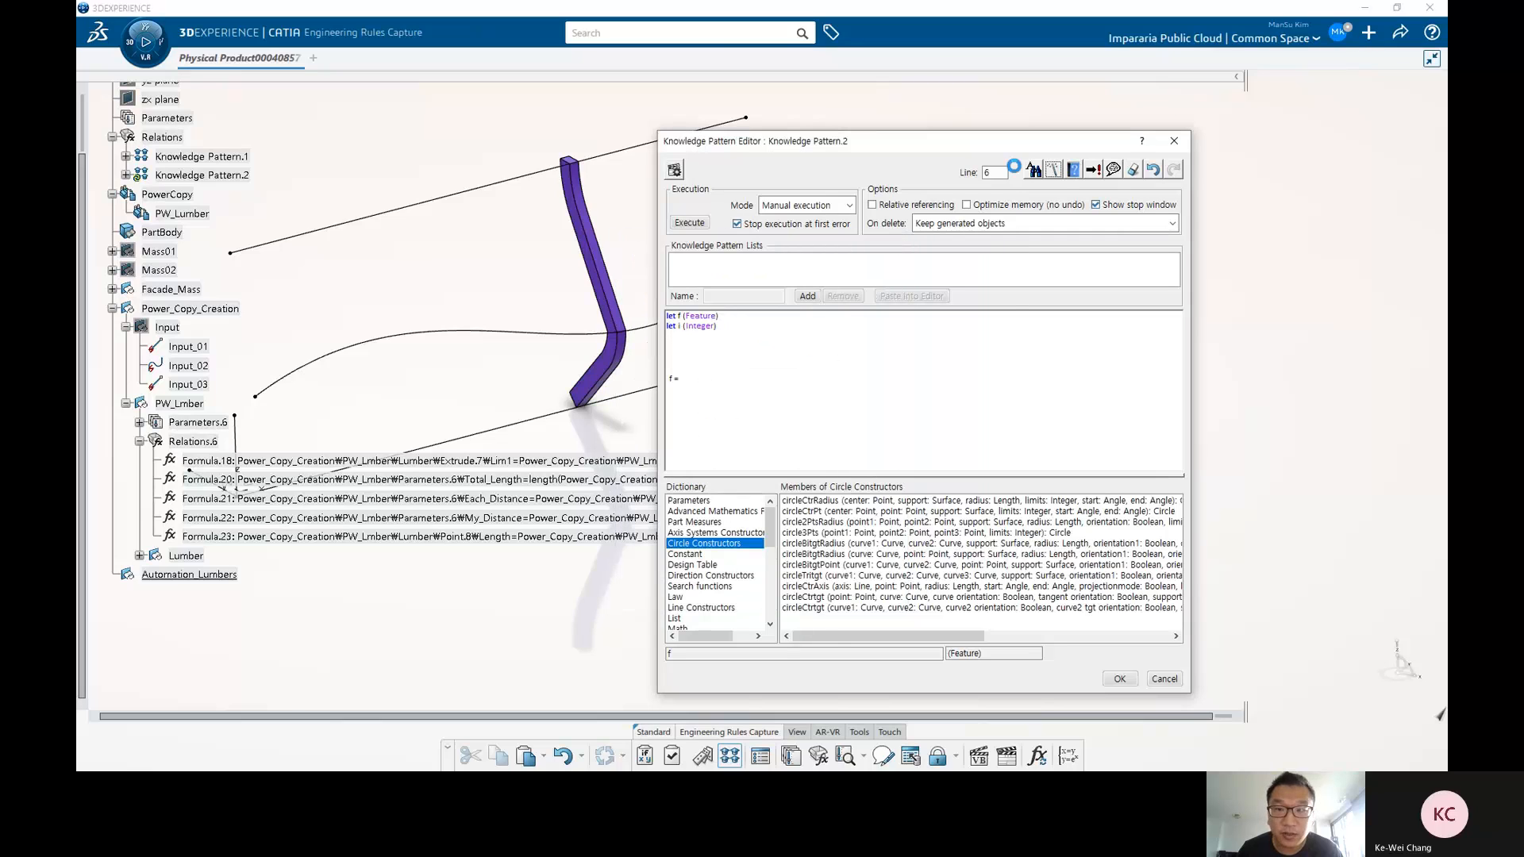
{"action": "left_click", "coordinate": [1033, 170]}
{"action": "left_click", "coordinate": [1029, 208]}
{"action": "type", "text": "inst"}
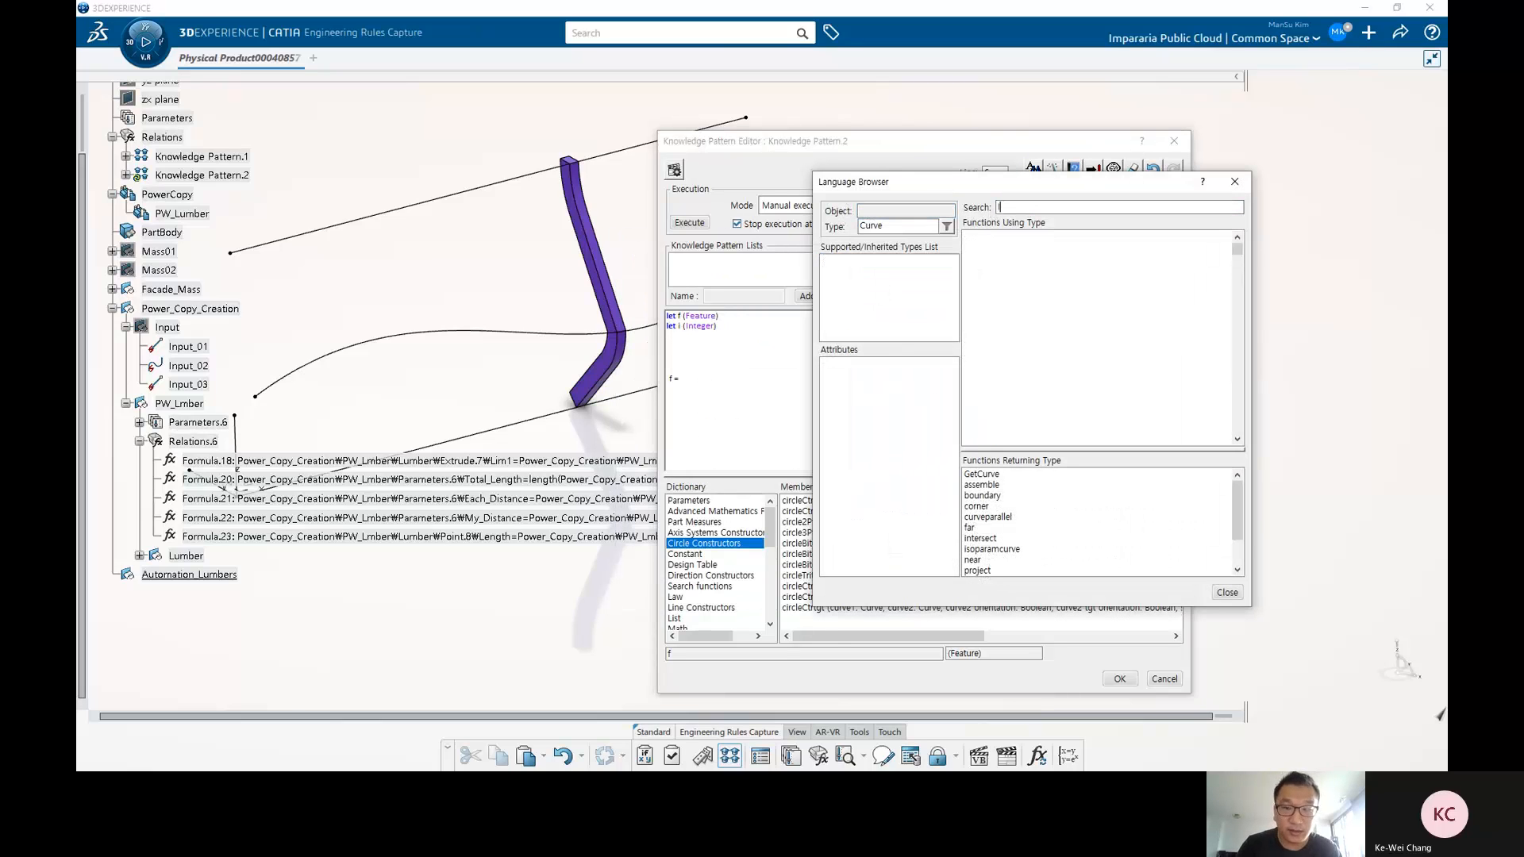
{"action": "type", "text": "anti"}
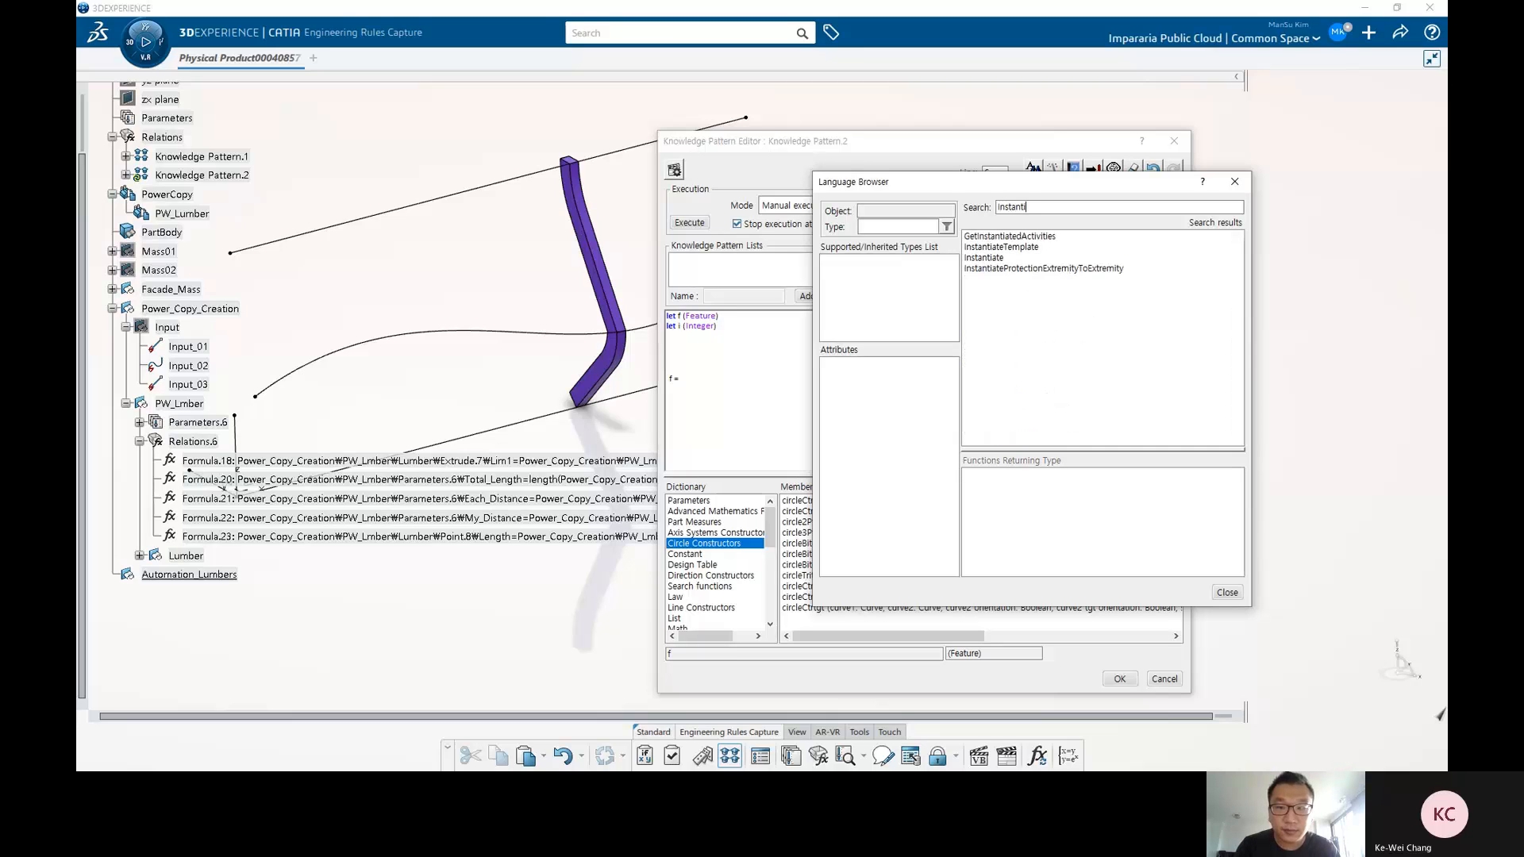
{"action": "left_click", "coordinate": [1033, 248]}
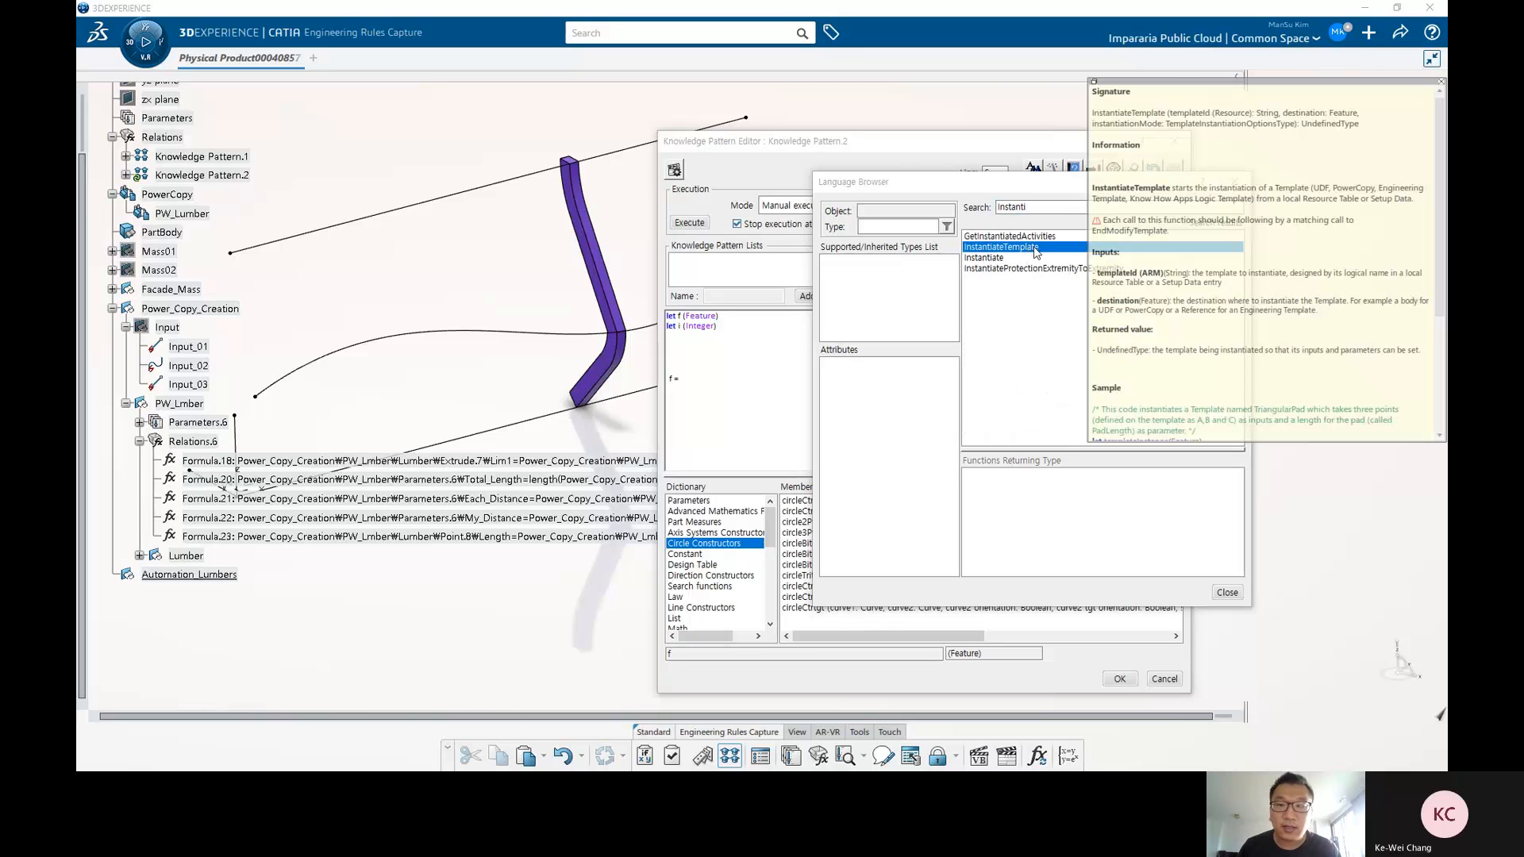
{"action": "double_click", "coordinate": [1035, 252]}
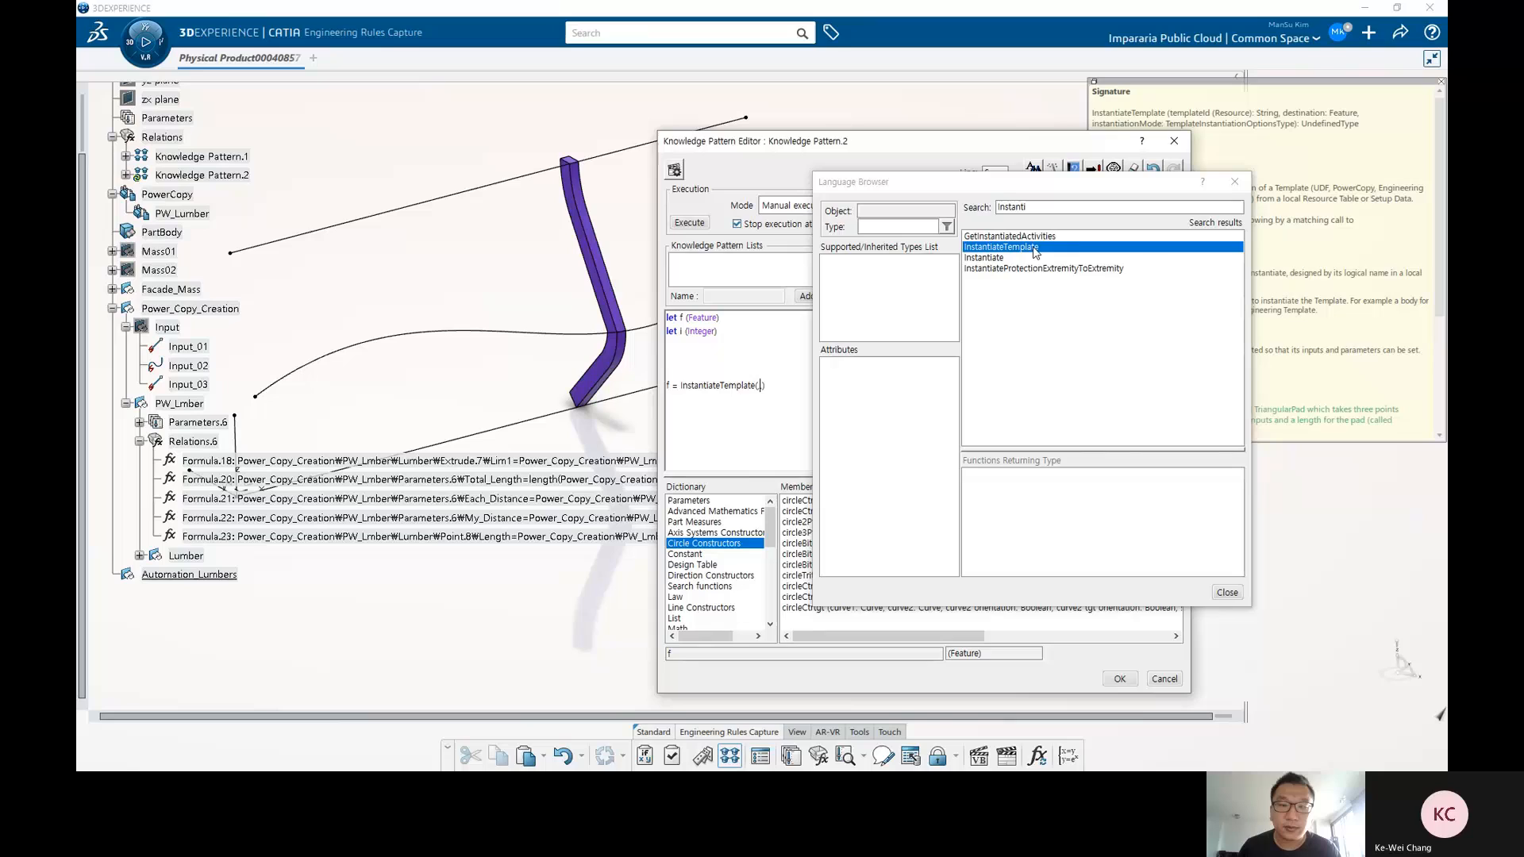
{"action": "left_click", "coordinate": [1235, 183]}
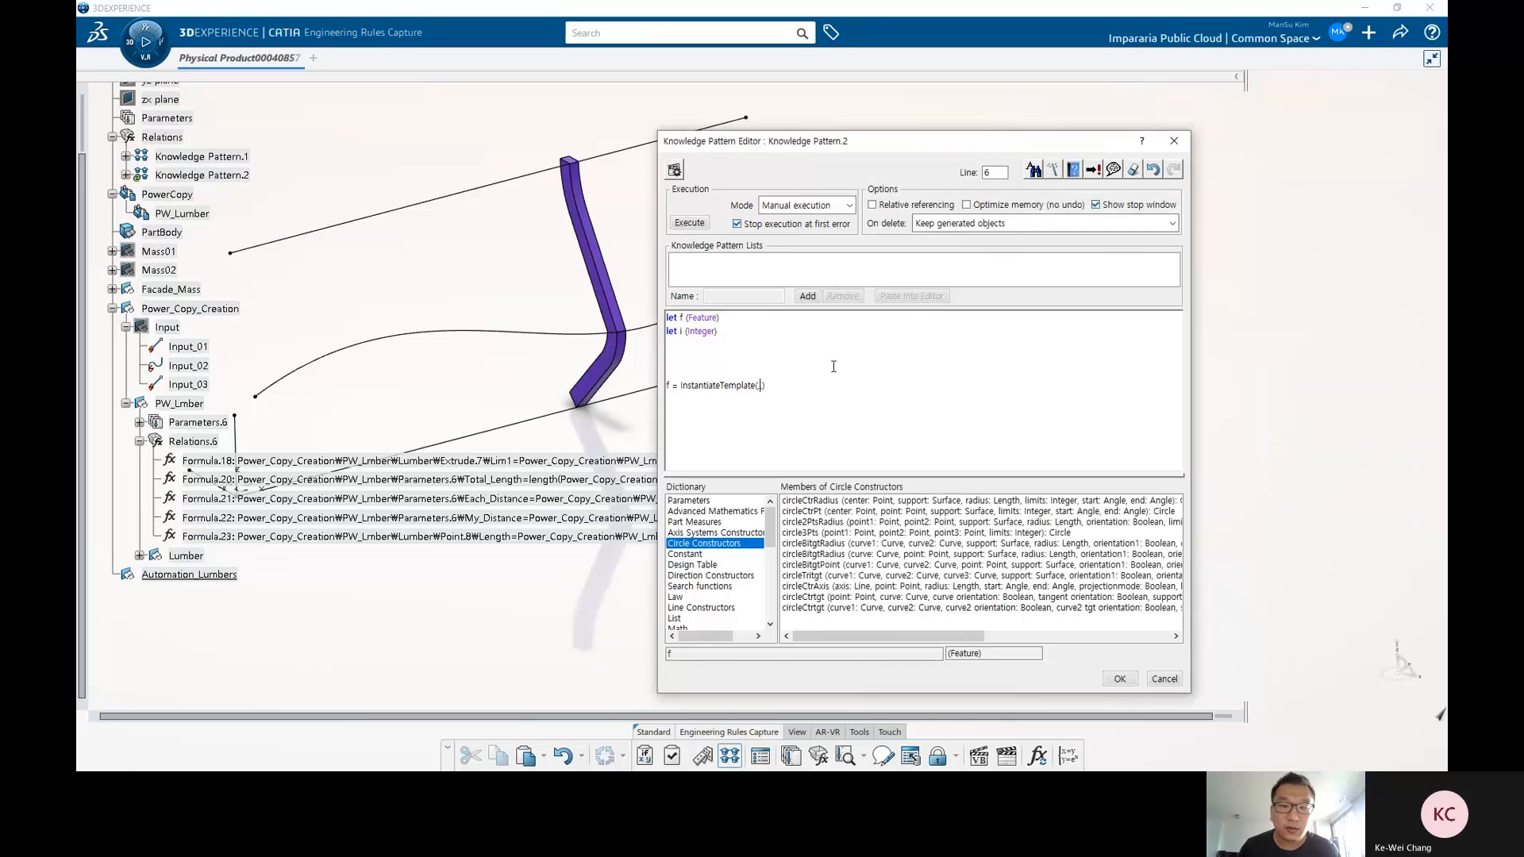
Space out the brackets and separator of the InstantiateTemplate call, leaving room for two arguments.
{"action": "left_click", "coordinate": [731, 385]}
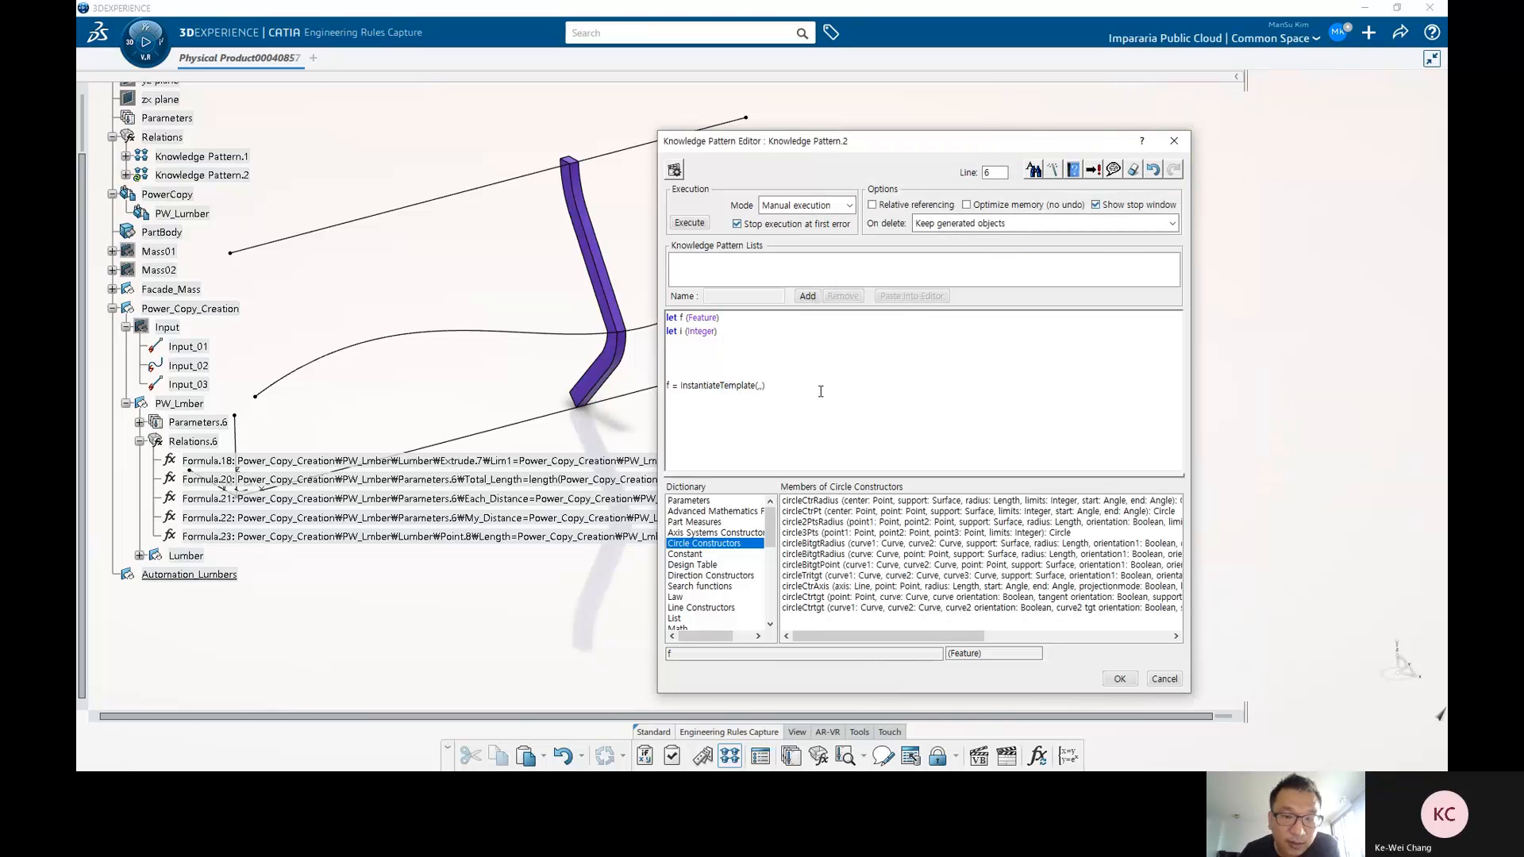
{"action": "key", "text": "Left"}
{"action": "key", "text": "Left"}
{"action": "key", "text": "Left"}
{"action": "key", "text": "Left"}
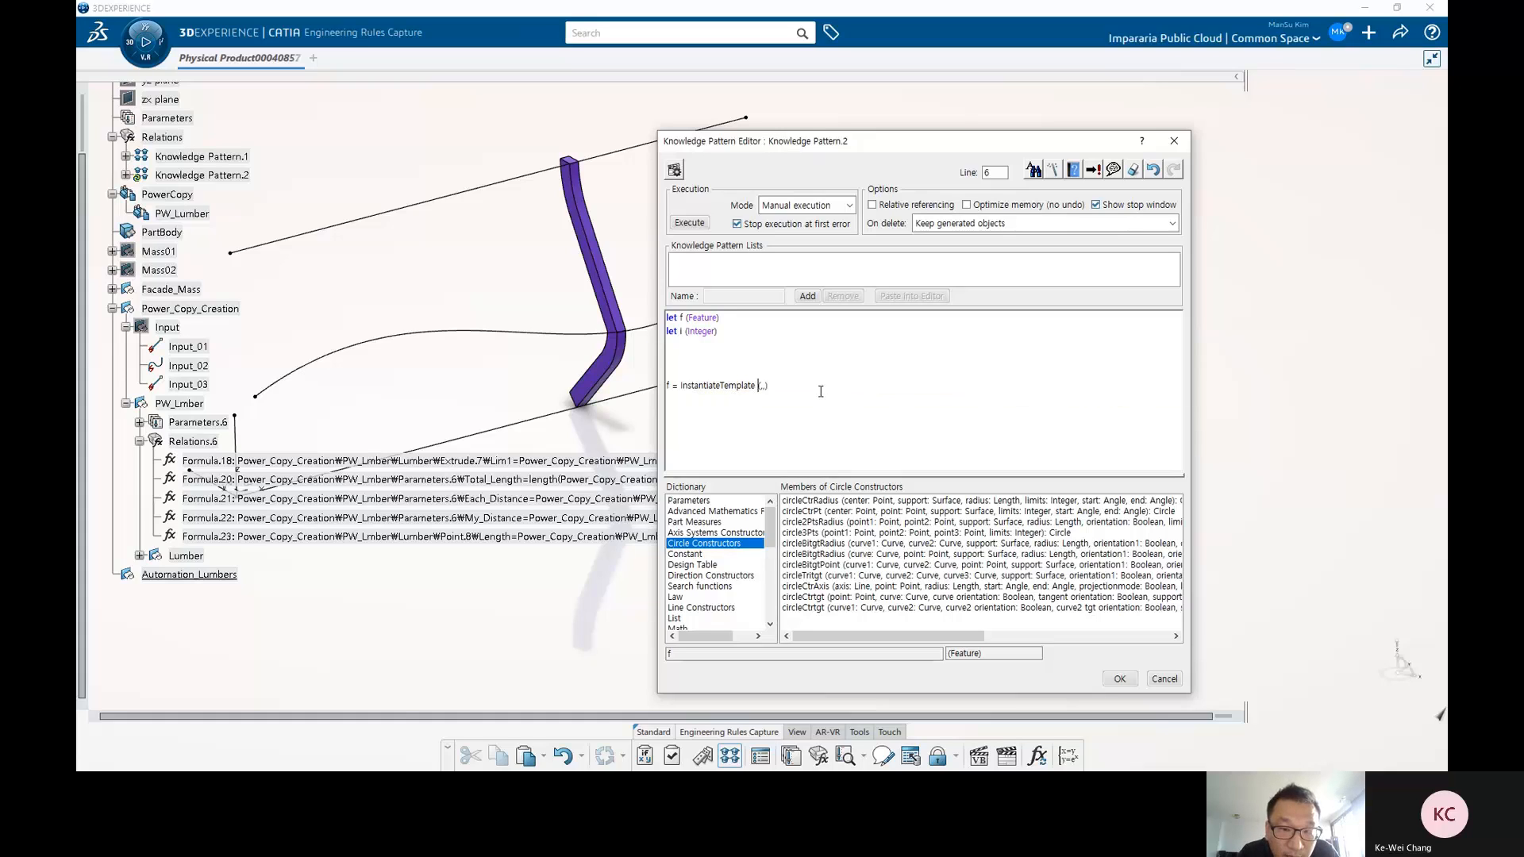
{"action": "key", "text": "Right"}
{"action": "key", "text": "Right"}
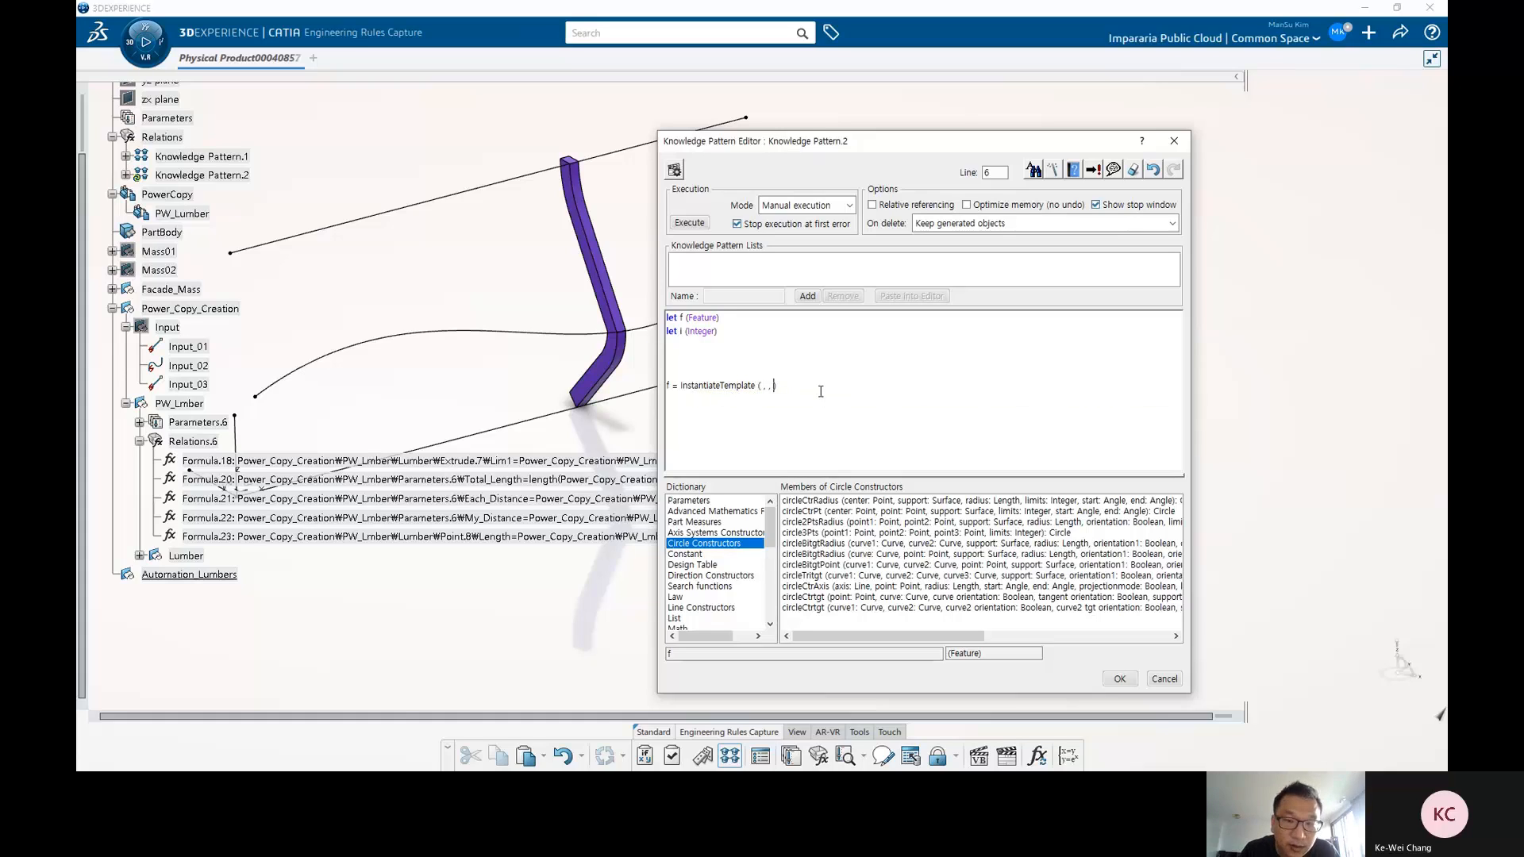
{"action": "key", "text": "Right"}
{"action": "key", "text": "Left"}
{"action": "key", "text": "Left"}
{"action": "key", "text": "Left"}
{"action": "key", "text": "Left"}
{"action": "key", "text": "Left"}
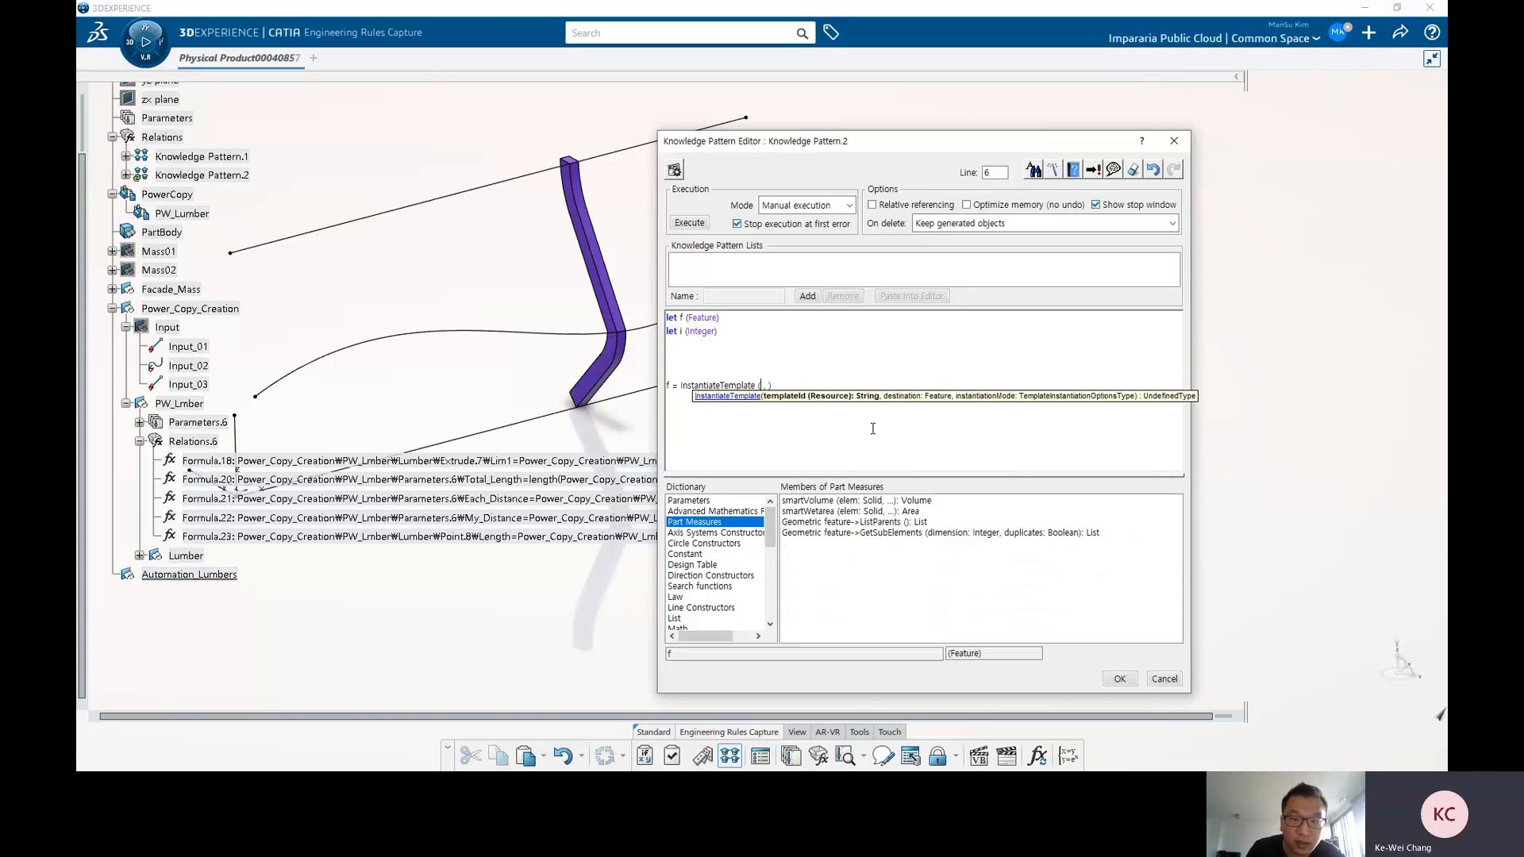
Enter "PW_Lumber" as the template ID in the InstantiateTemplate call.
{"action": "type", "text": "\""}
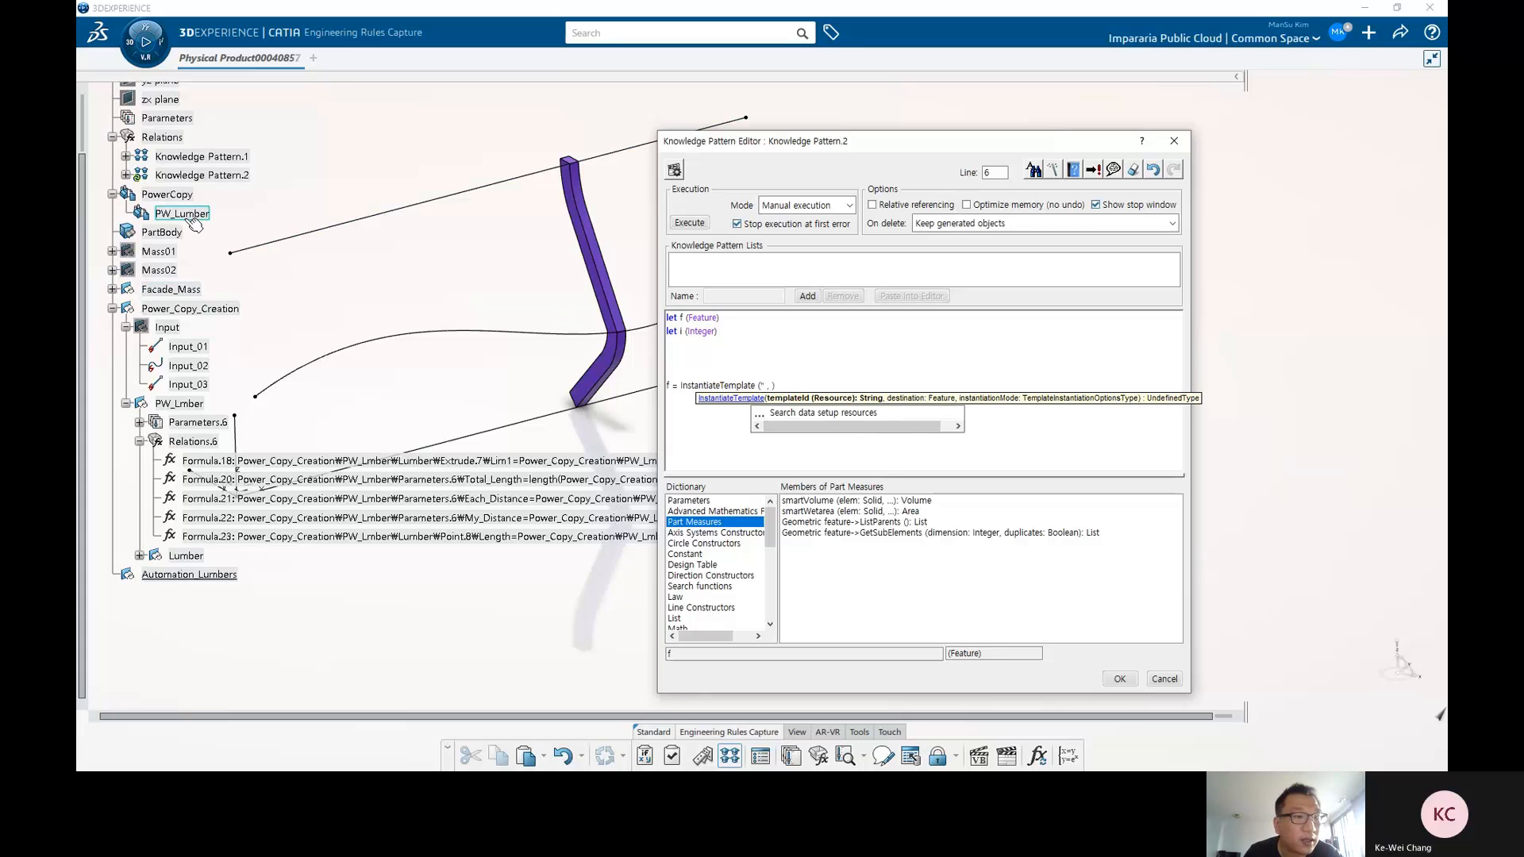
{"action": "type", "text": "PW_"}
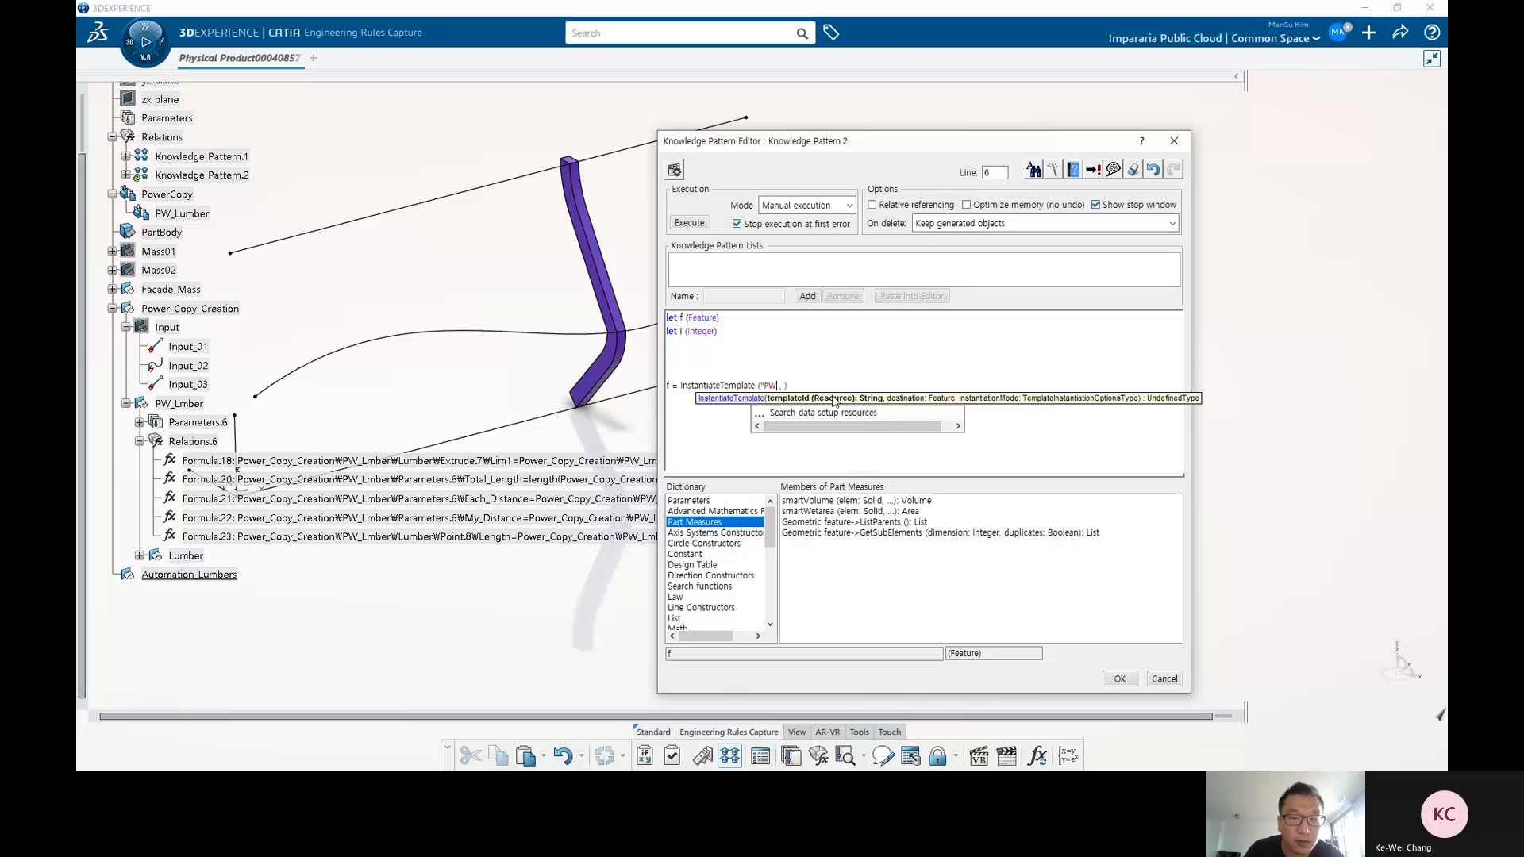
{"action": "type", "text": "Lumber"}
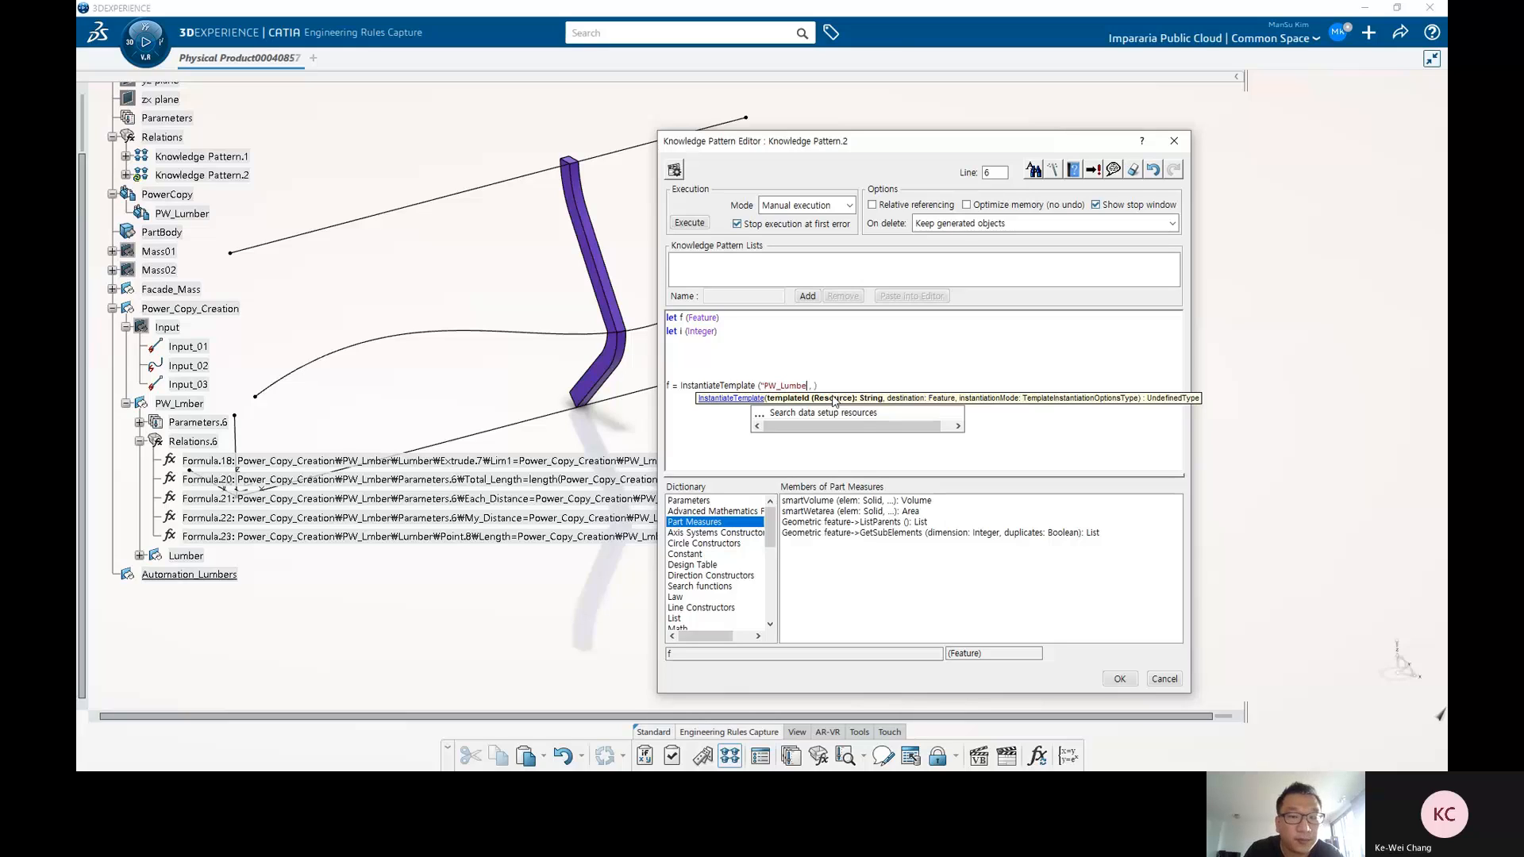
{"action": "type", "text": "\""}
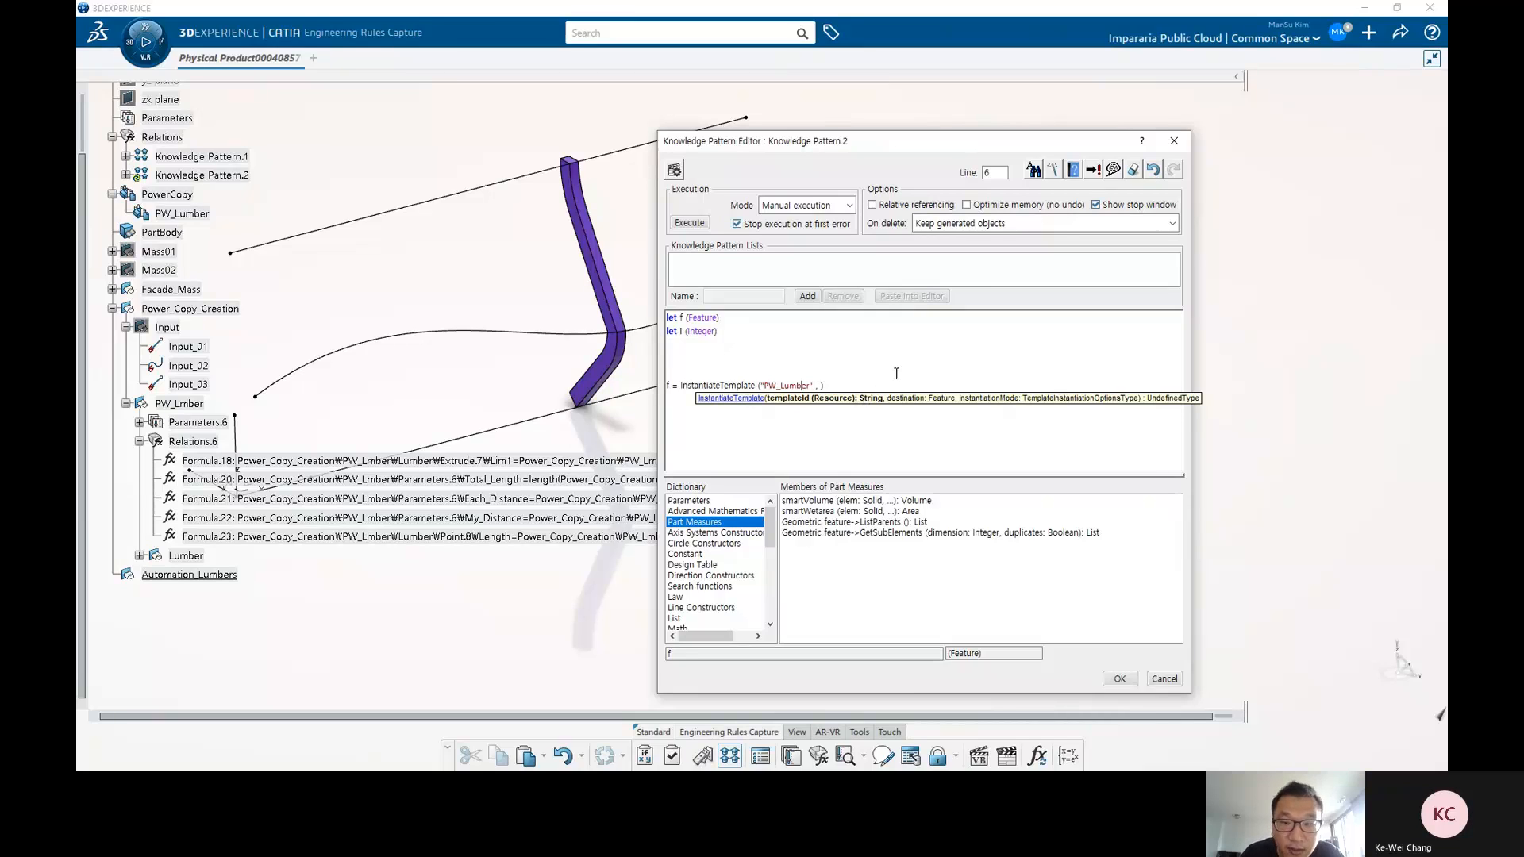
Set the Automation_Lumbers geometrical set as the destination argument of the InstantiateTemplate call.
{"action": "key", "text": "Right"}
{"action": "key", "text": "Right"}
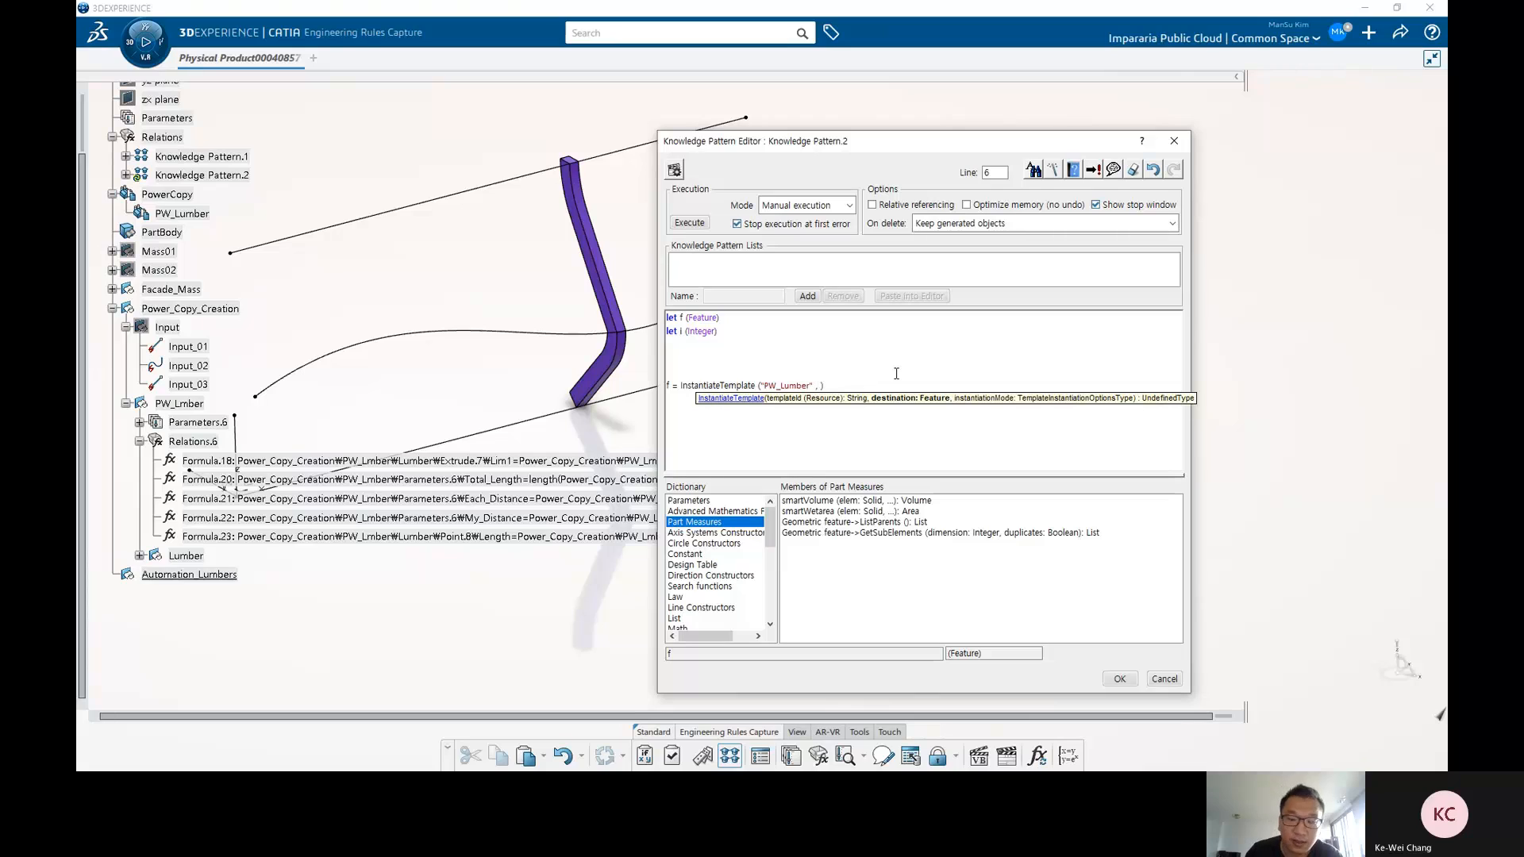
{"action": "left_click", "coordinate": [216, 583]}
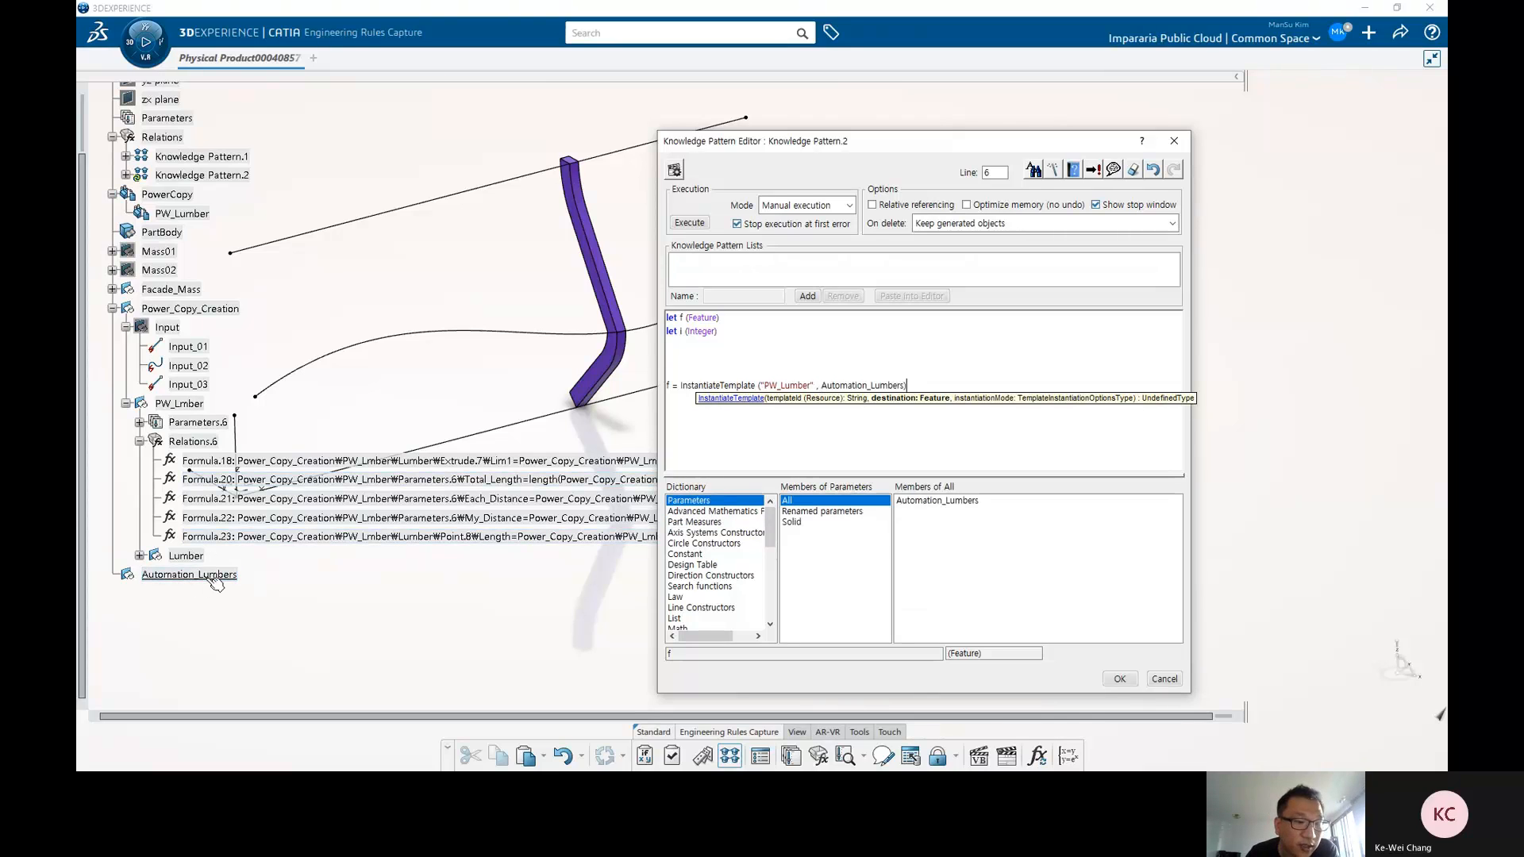
{"action": "left_click", "coordinate": [921, 372]}
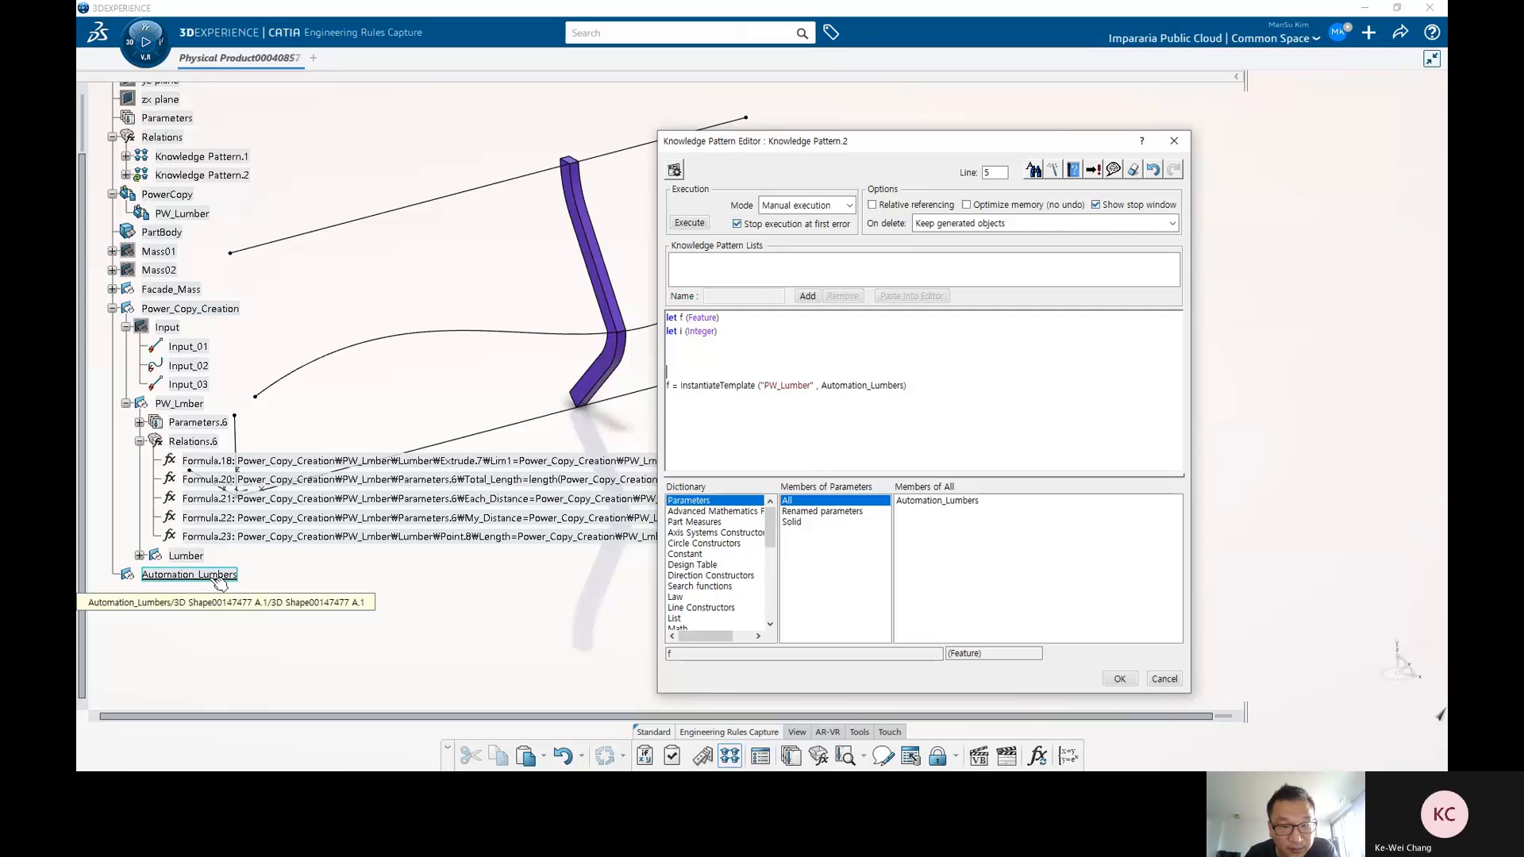
{"action": "left_click", "coordinate": [924, 387]}
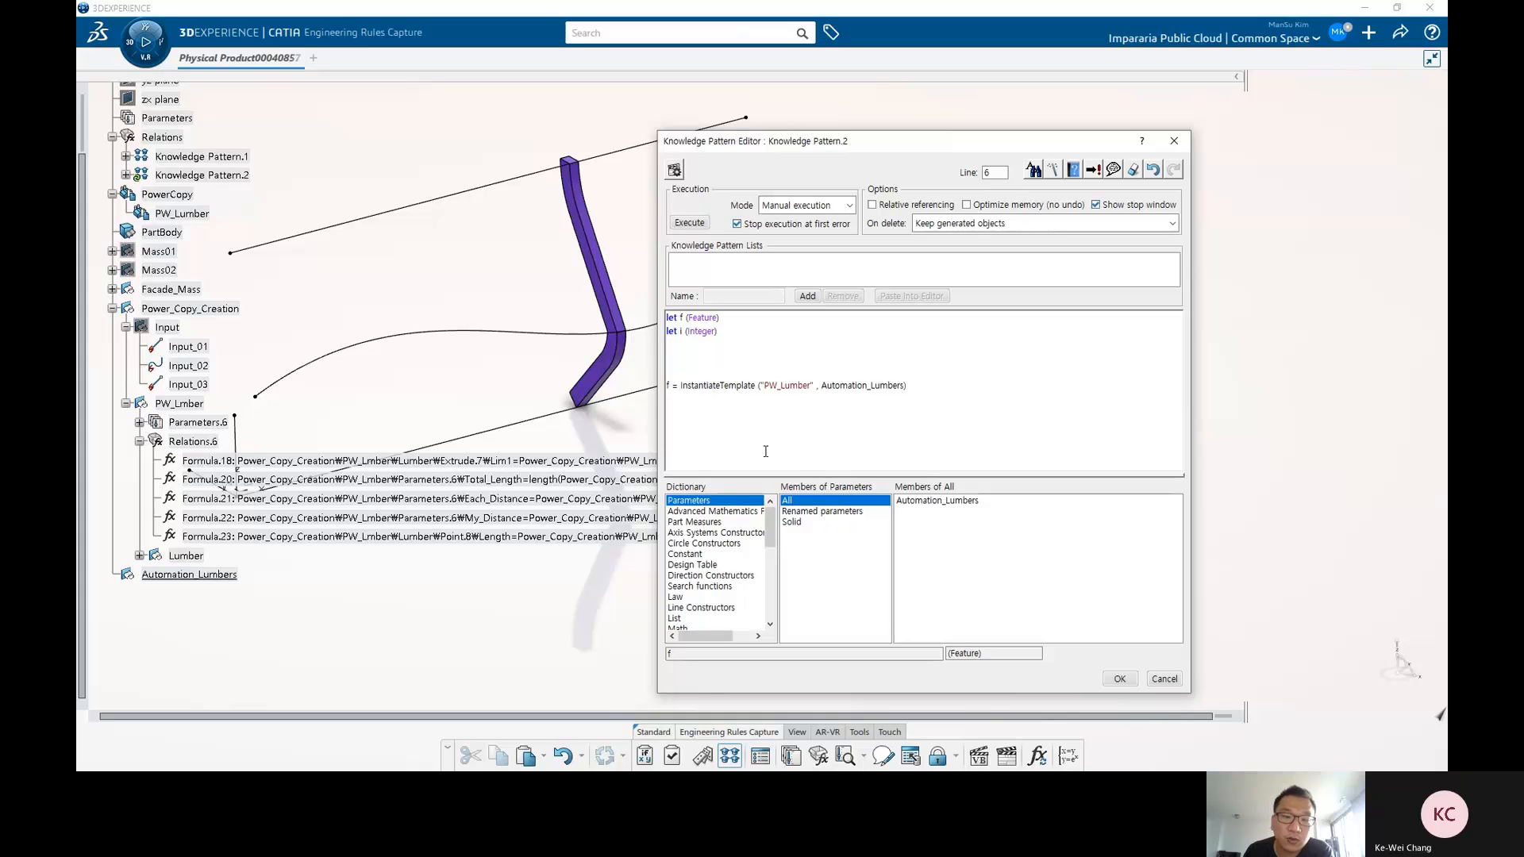
Initialise the counter with i = 1 on its own line above the InstantiateTemplate call.
{"action": "left_click", "coordinate": [686, 354]}
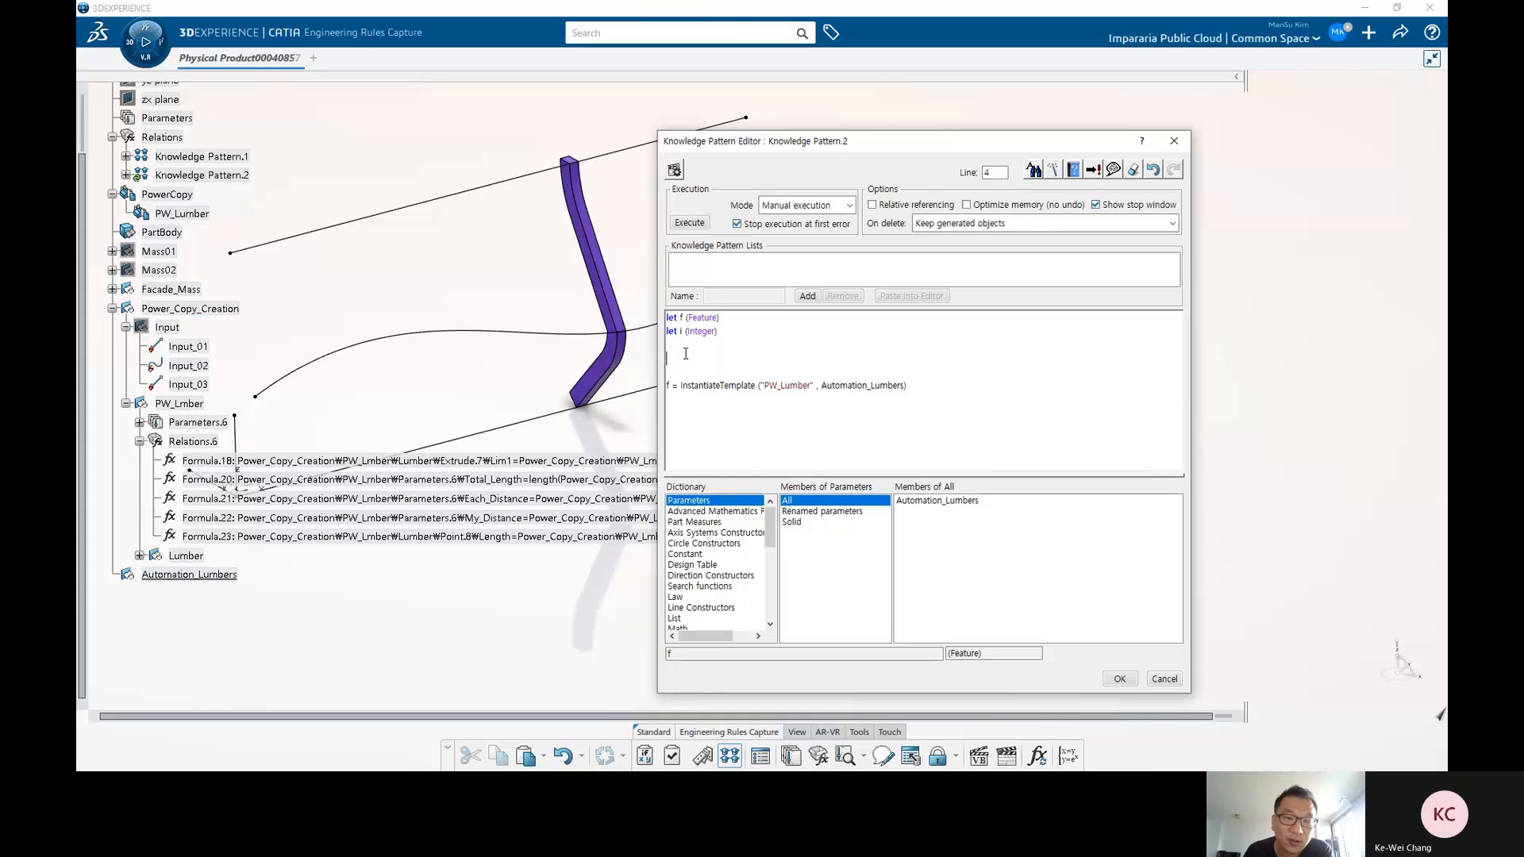
{"action": "type", "text": "i"}
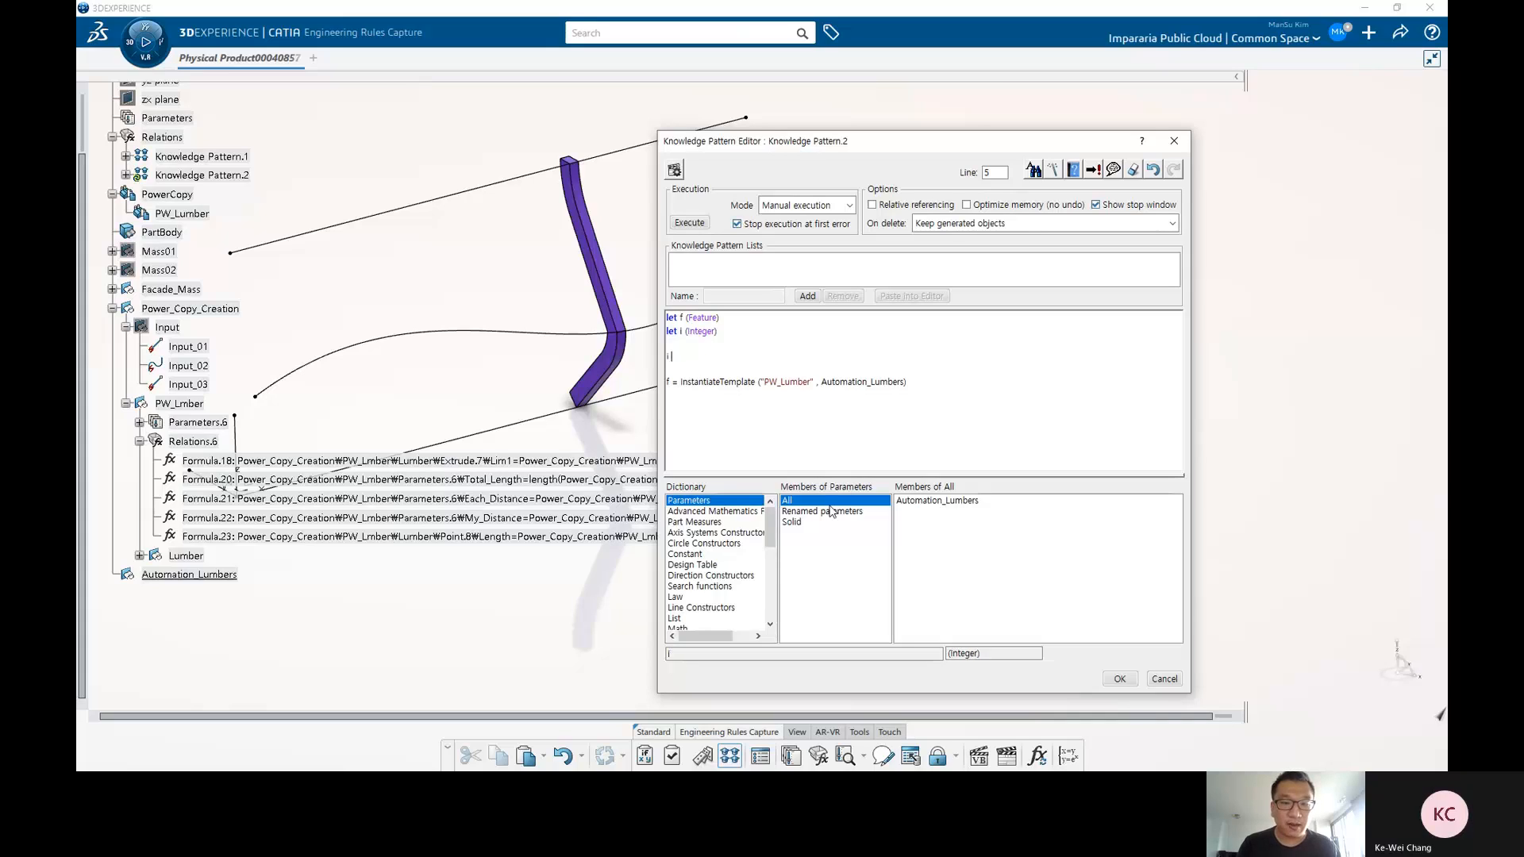
{"action": "type", "text": " = 1"}
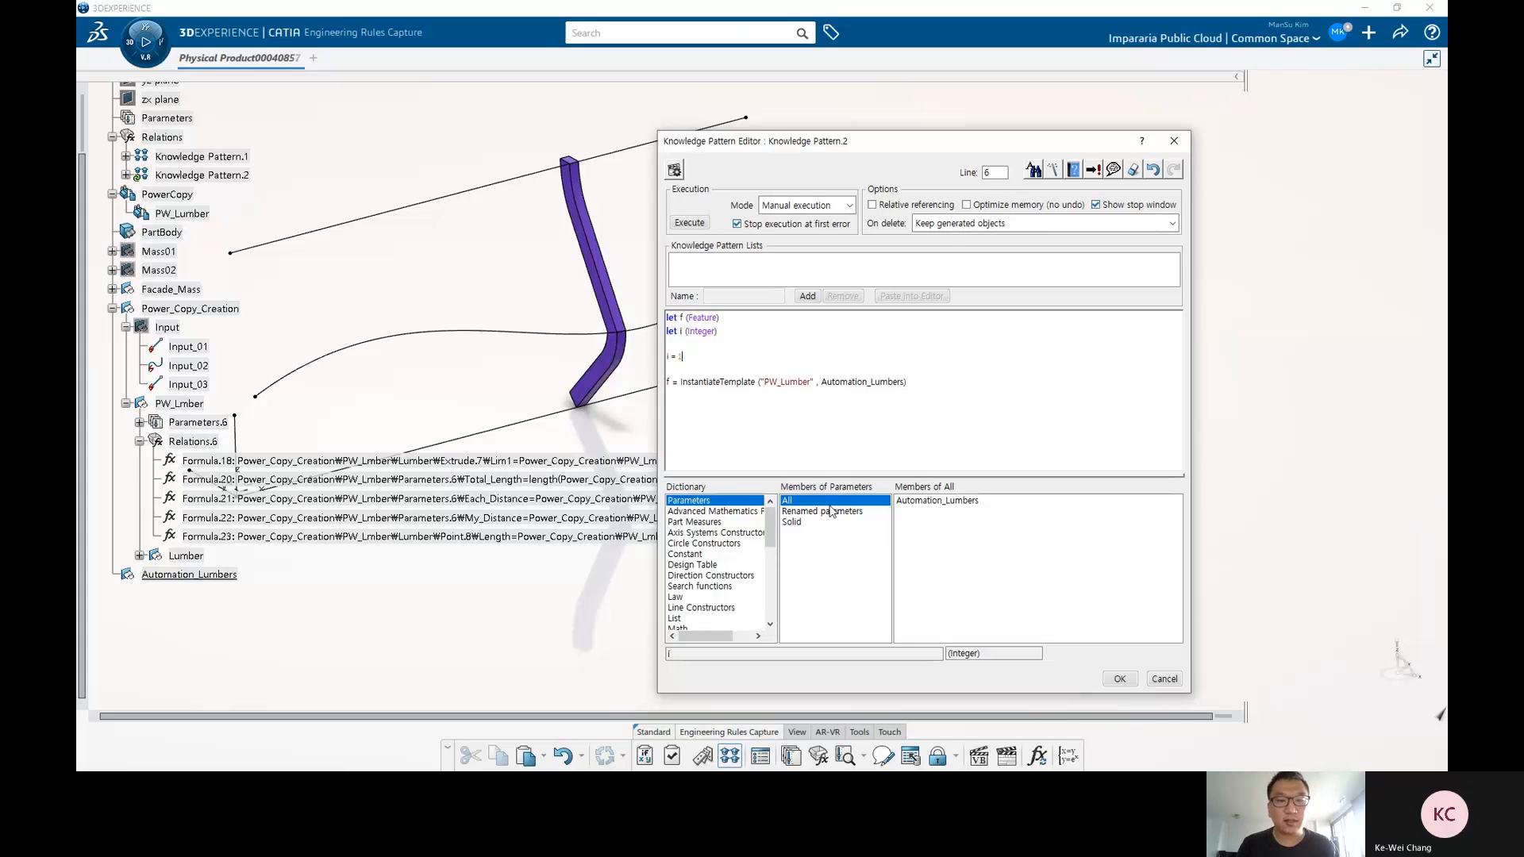
{"action": "key", "text": "Return"}
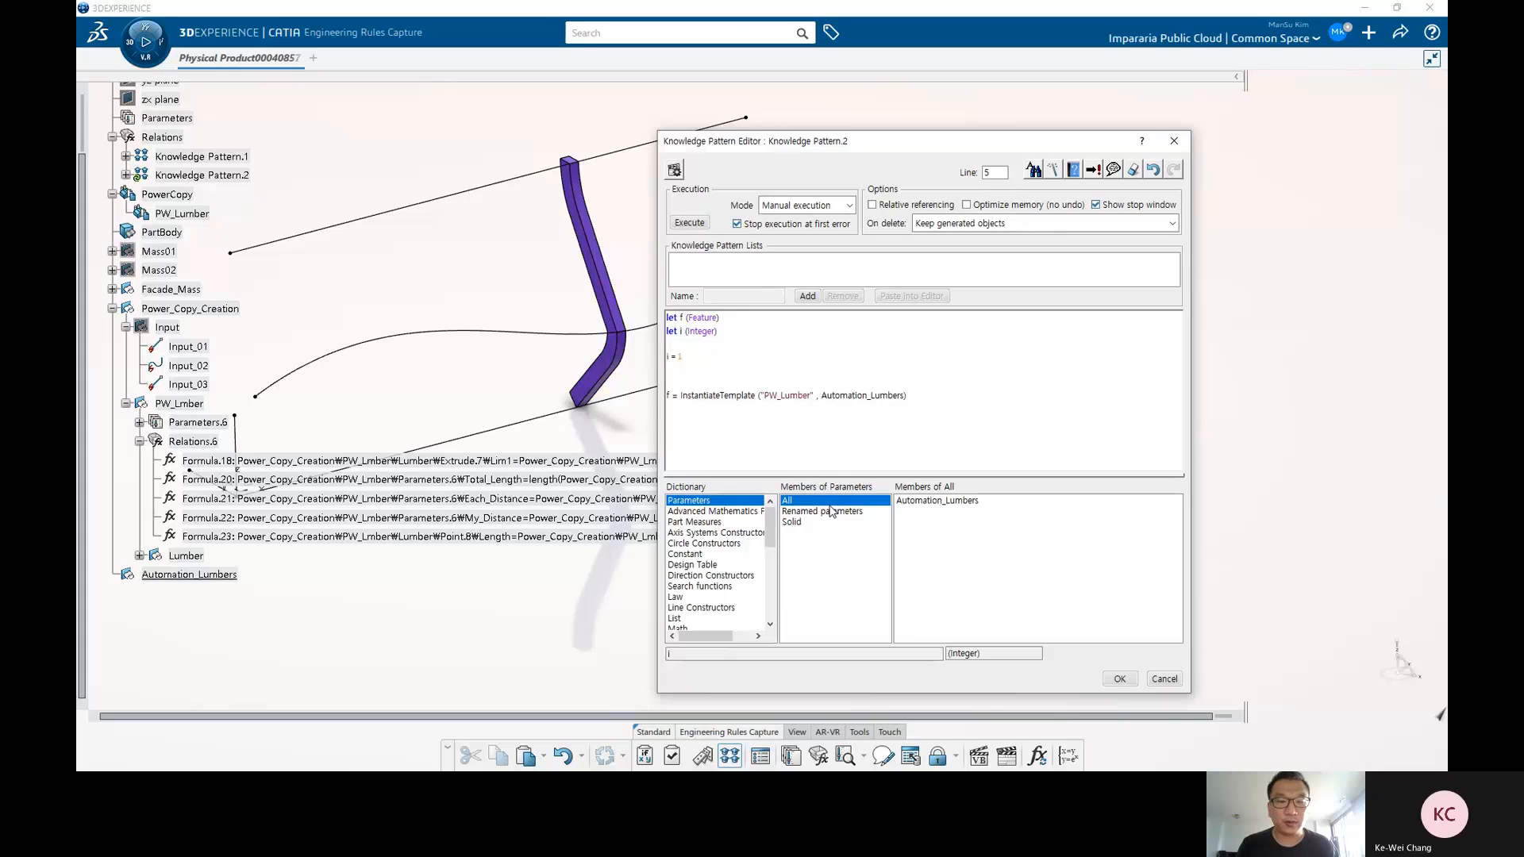
Write the loop header "for i while i <=" with PW_Lmber's Total_Count parameter as its limit, spaced after the operator.
{"action": "key", "text": "Return"}
{"action": "type", "text": "fo"}
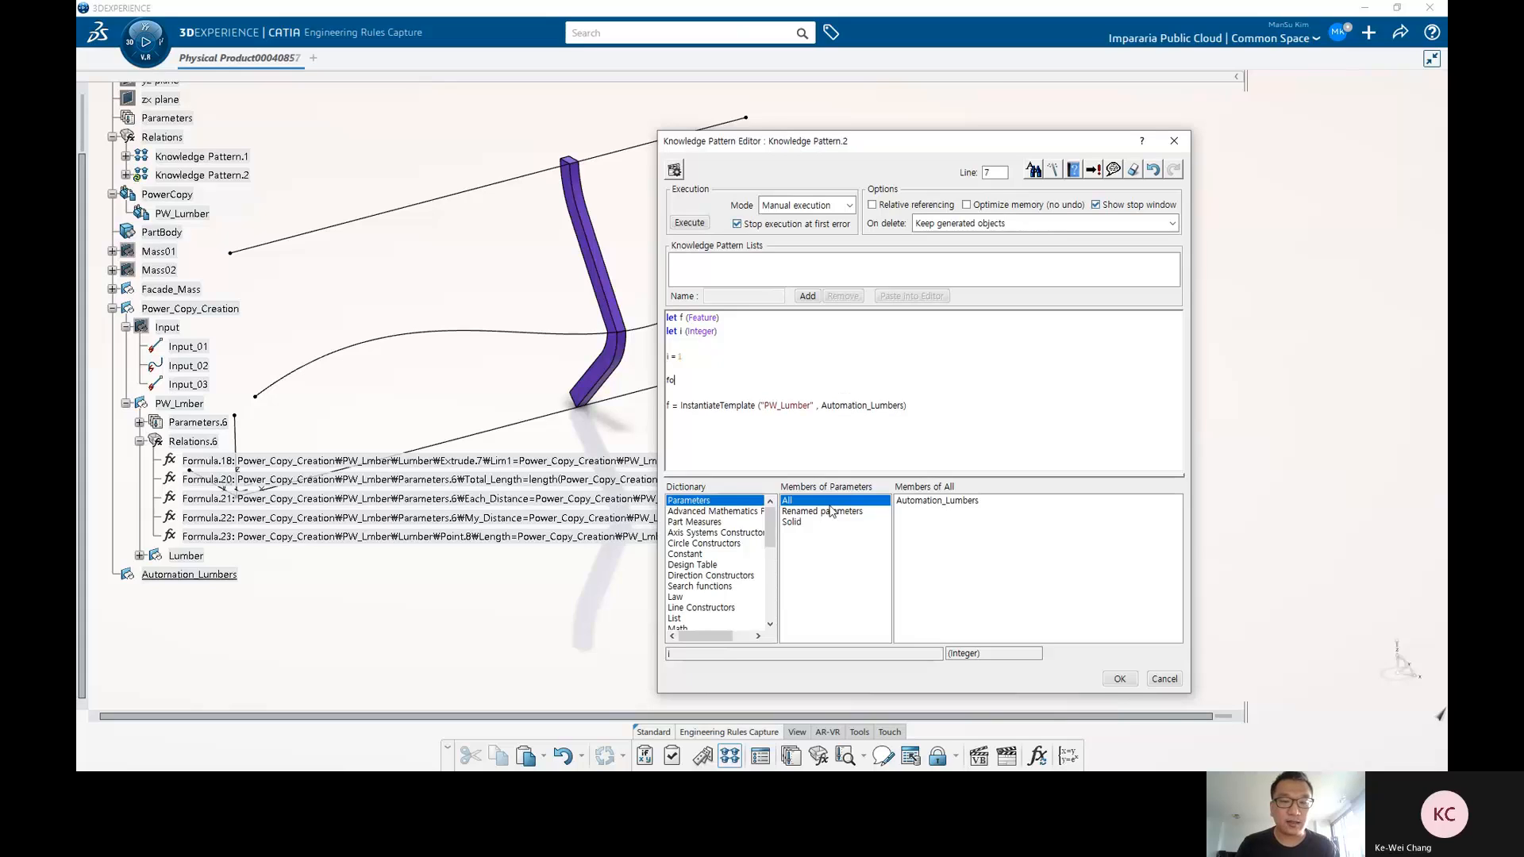
{"action": "type", "text": "r i whi"}
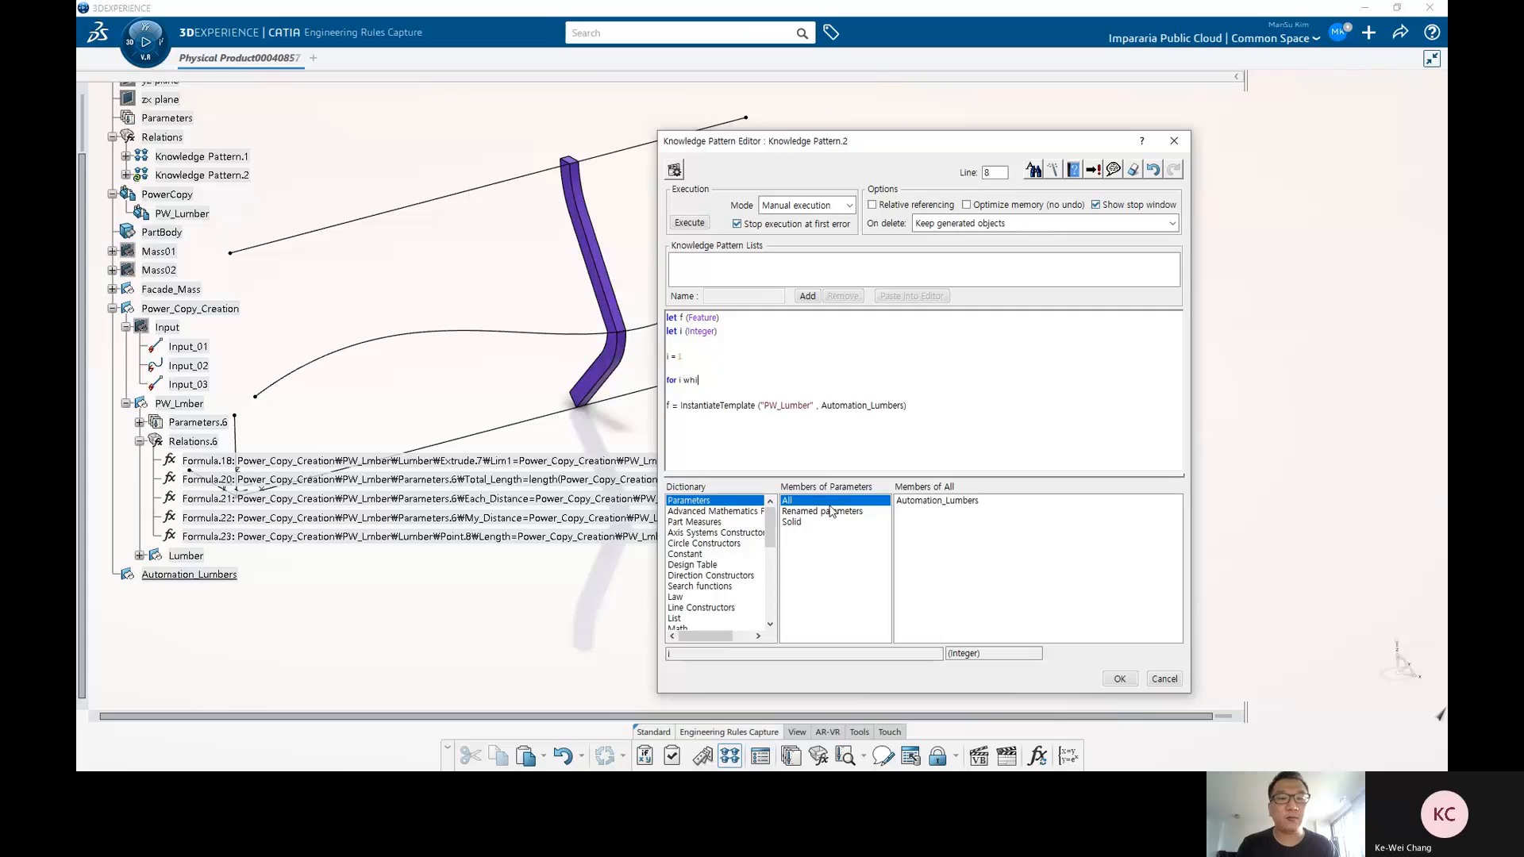
{"action": "type", "text": "le i <="}
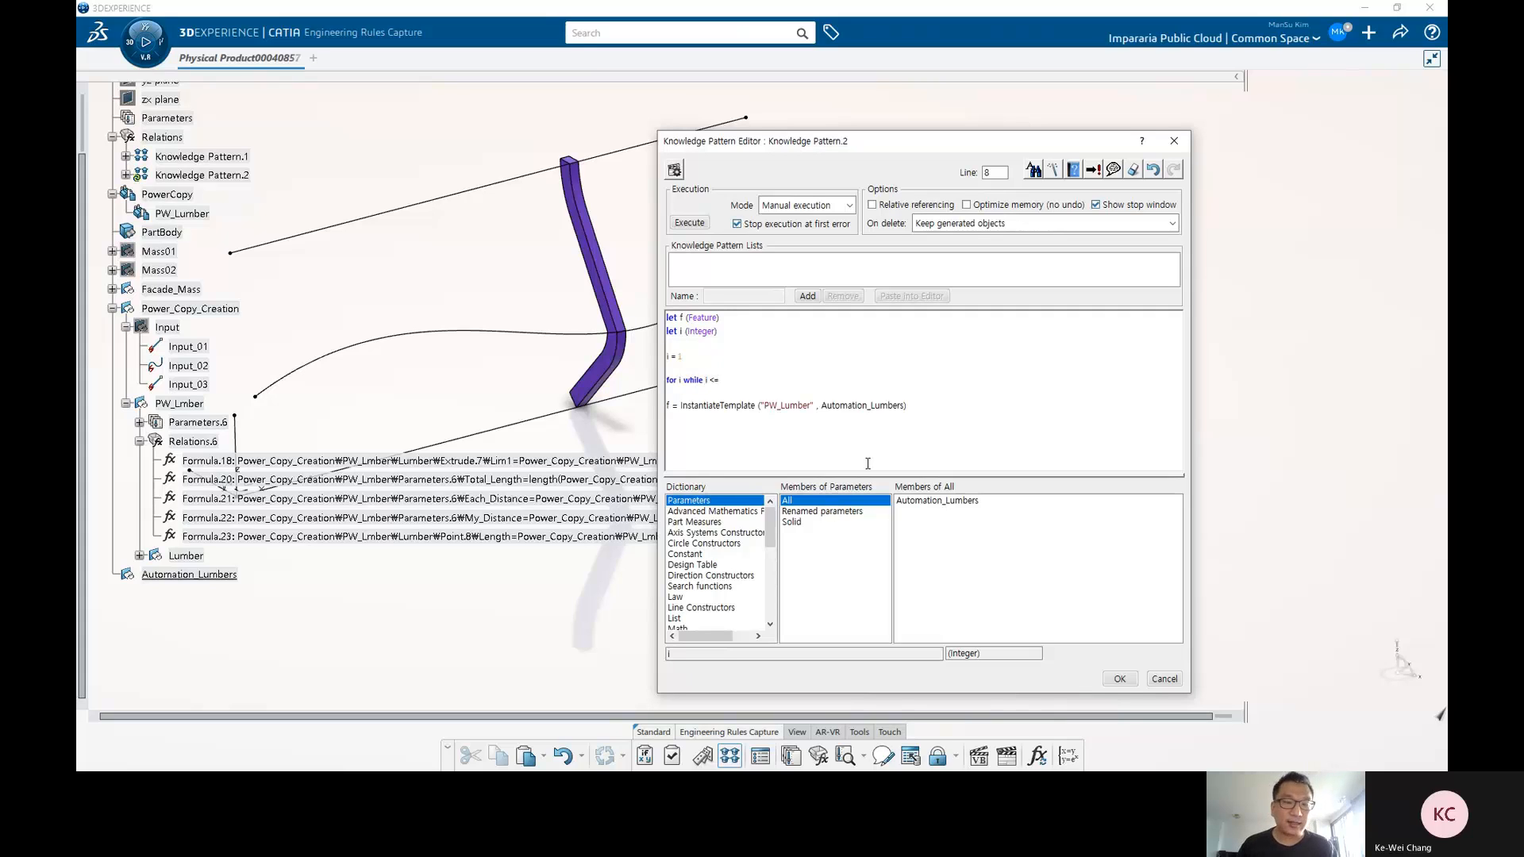
{"action": "left_click", "coordinate": [139, 423]}
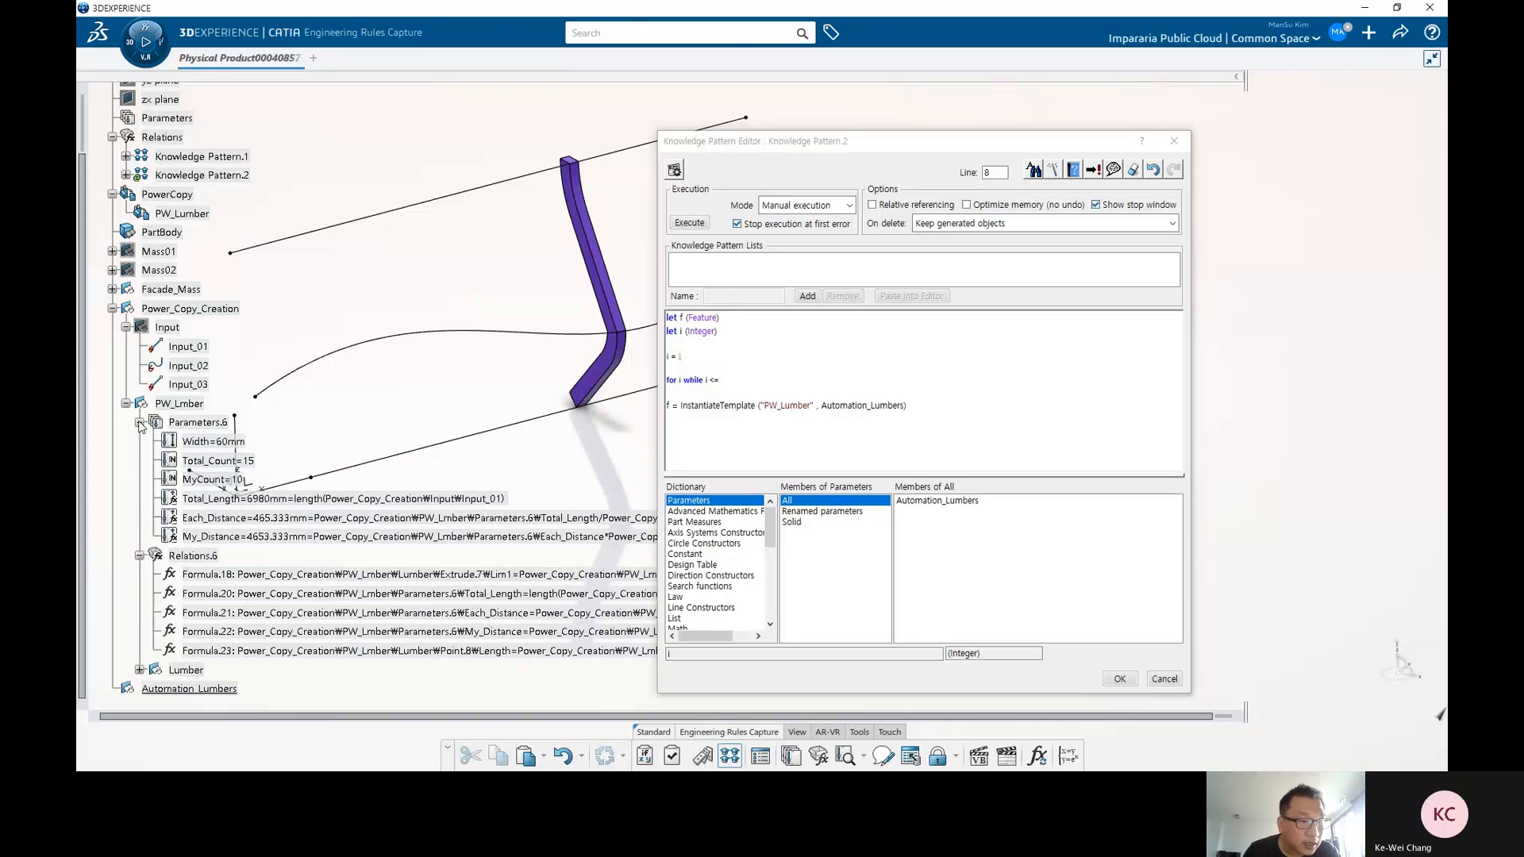
{"action": "left_click", "coordinate": [250, 465]}
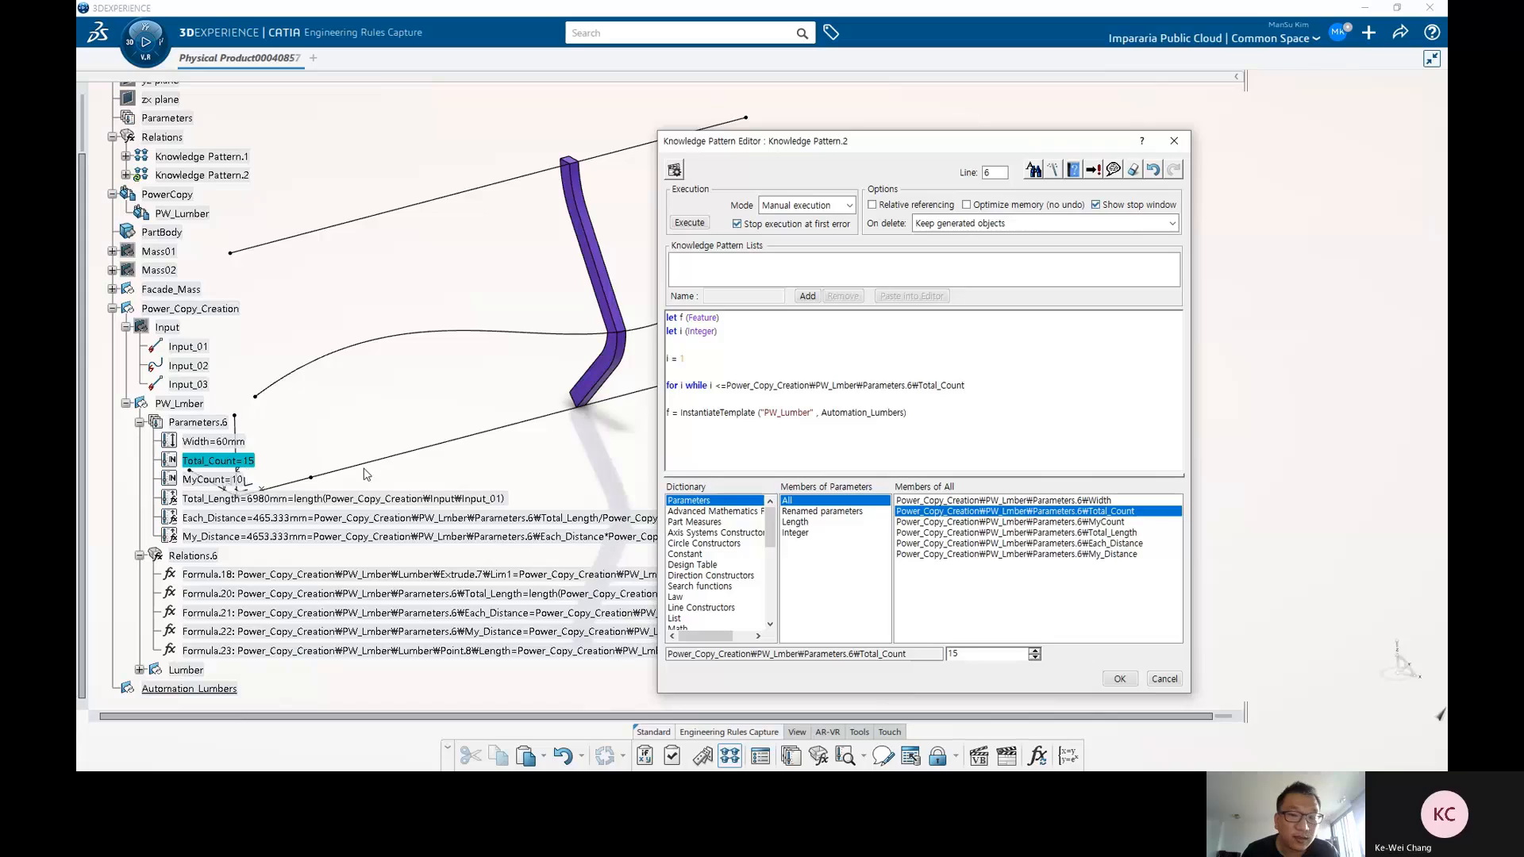
{"action": "left_click", "coordinate": [727, 386]}
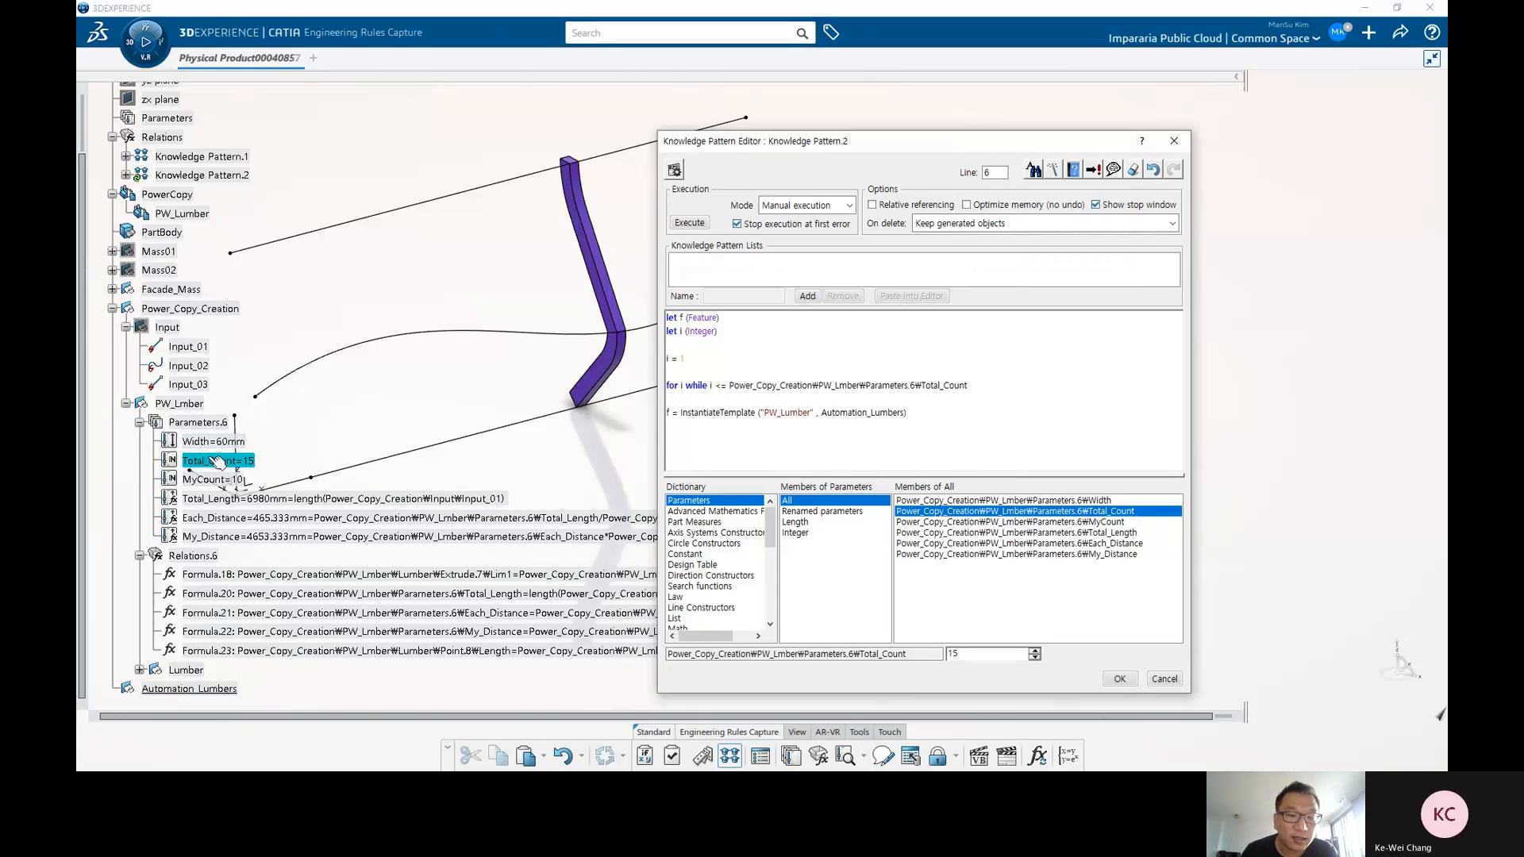
Enclose the InstantiateTemplate call in curly braces as the loop body, leaving empty lines before the closing brace.
{"action": "left_click", "coordinate": [695, 349]}
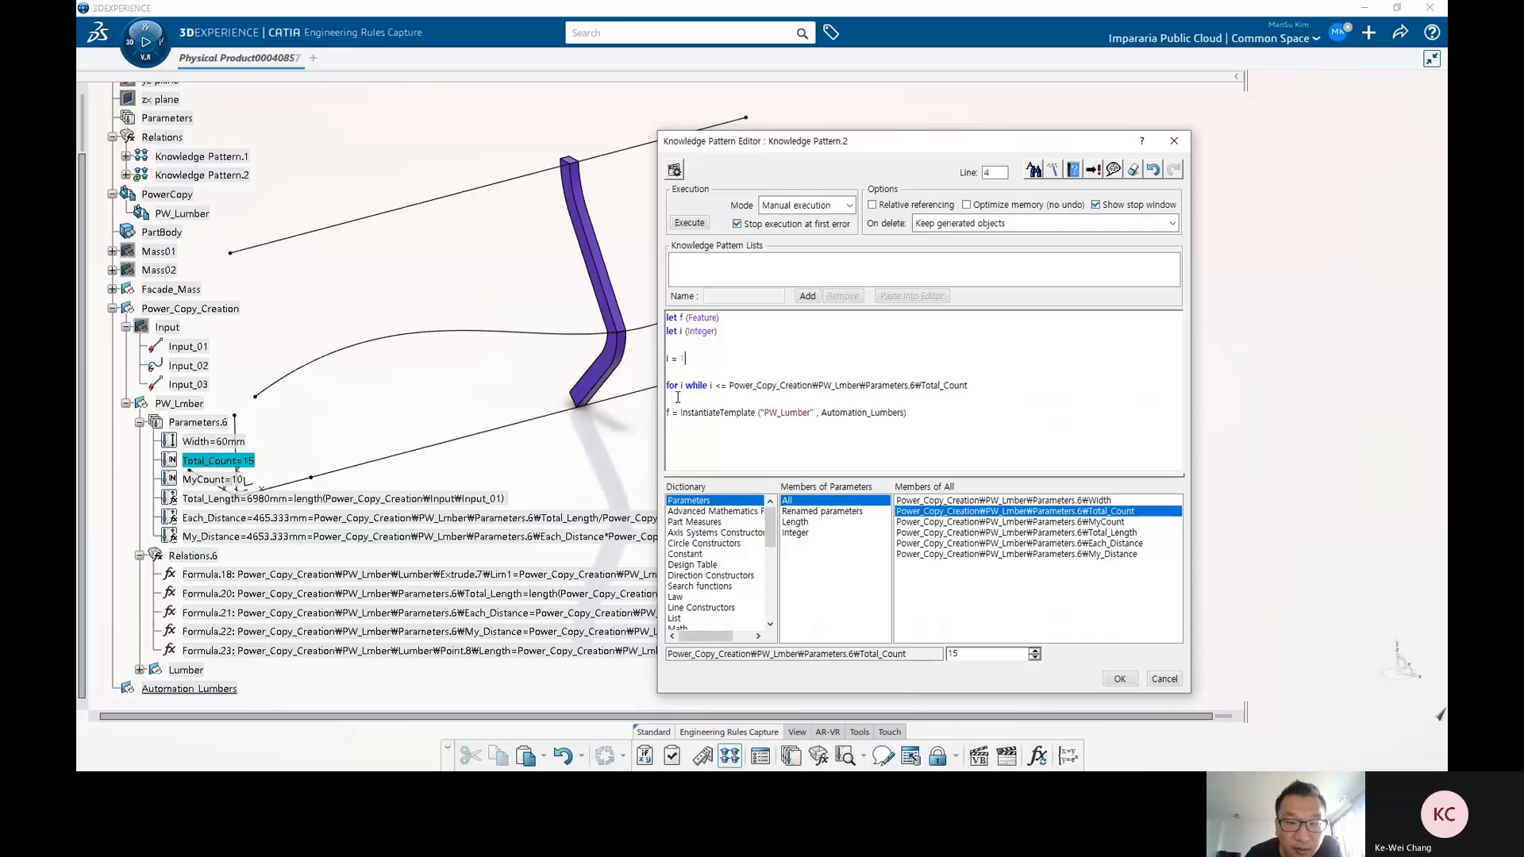
{"action": "left_click", "coordinate": [993, 383]}
{"action": "key", "text": "Return"}
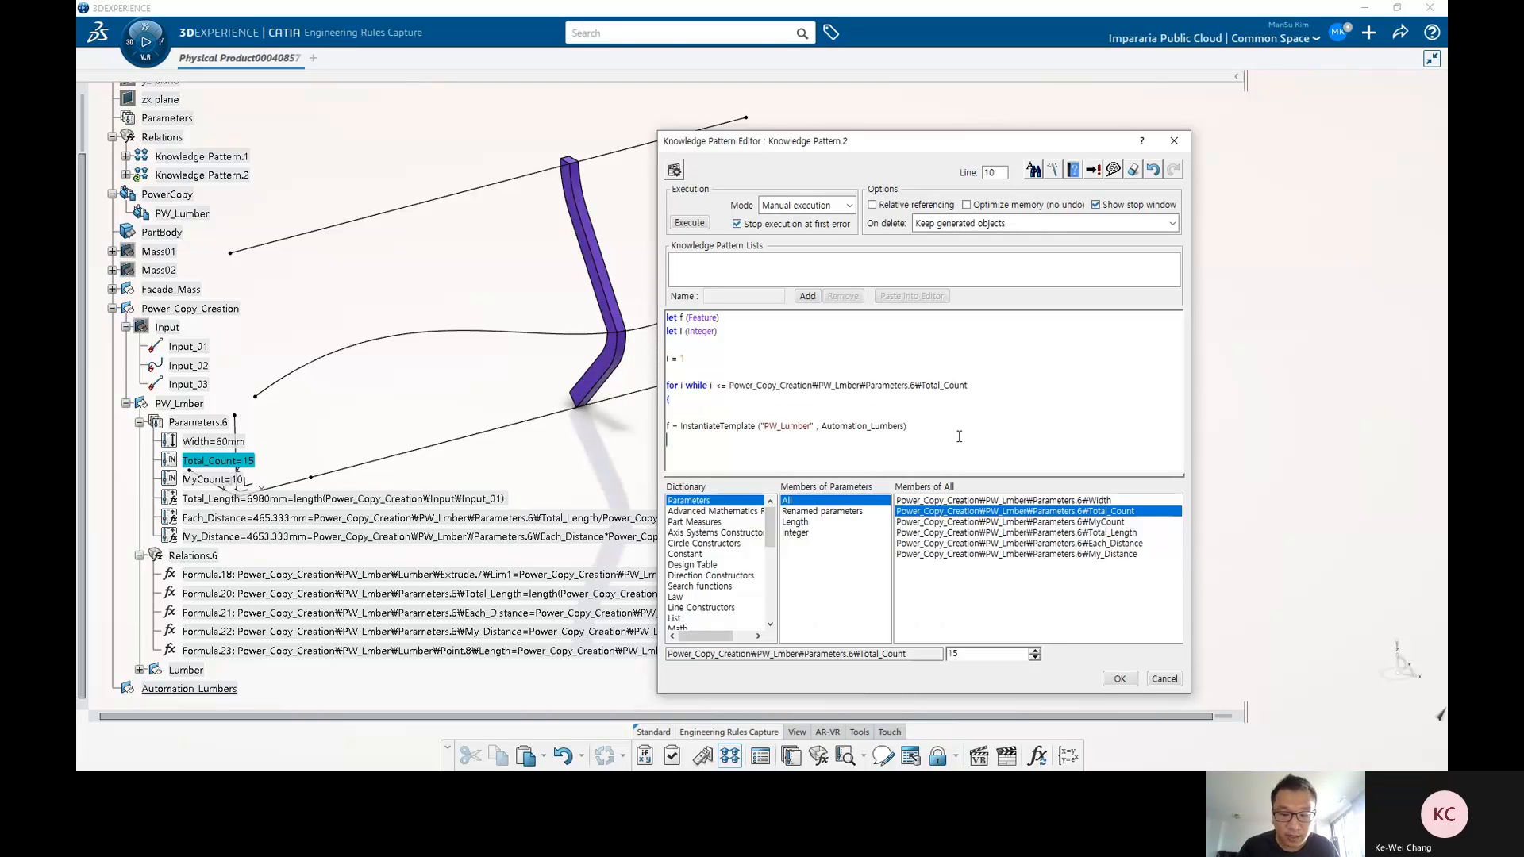
{"action": "key", "text": "Return"}
{"action": "key", "text": "Return"}
{"action": "key", "text": "Return"}
{"action": "key", "text": "Return"}
{"action": "type", "text": "}"}
{"action": "scroll", "coordinate": [959, 436], "scroll_direction": "up", "scroll_amount": 1}
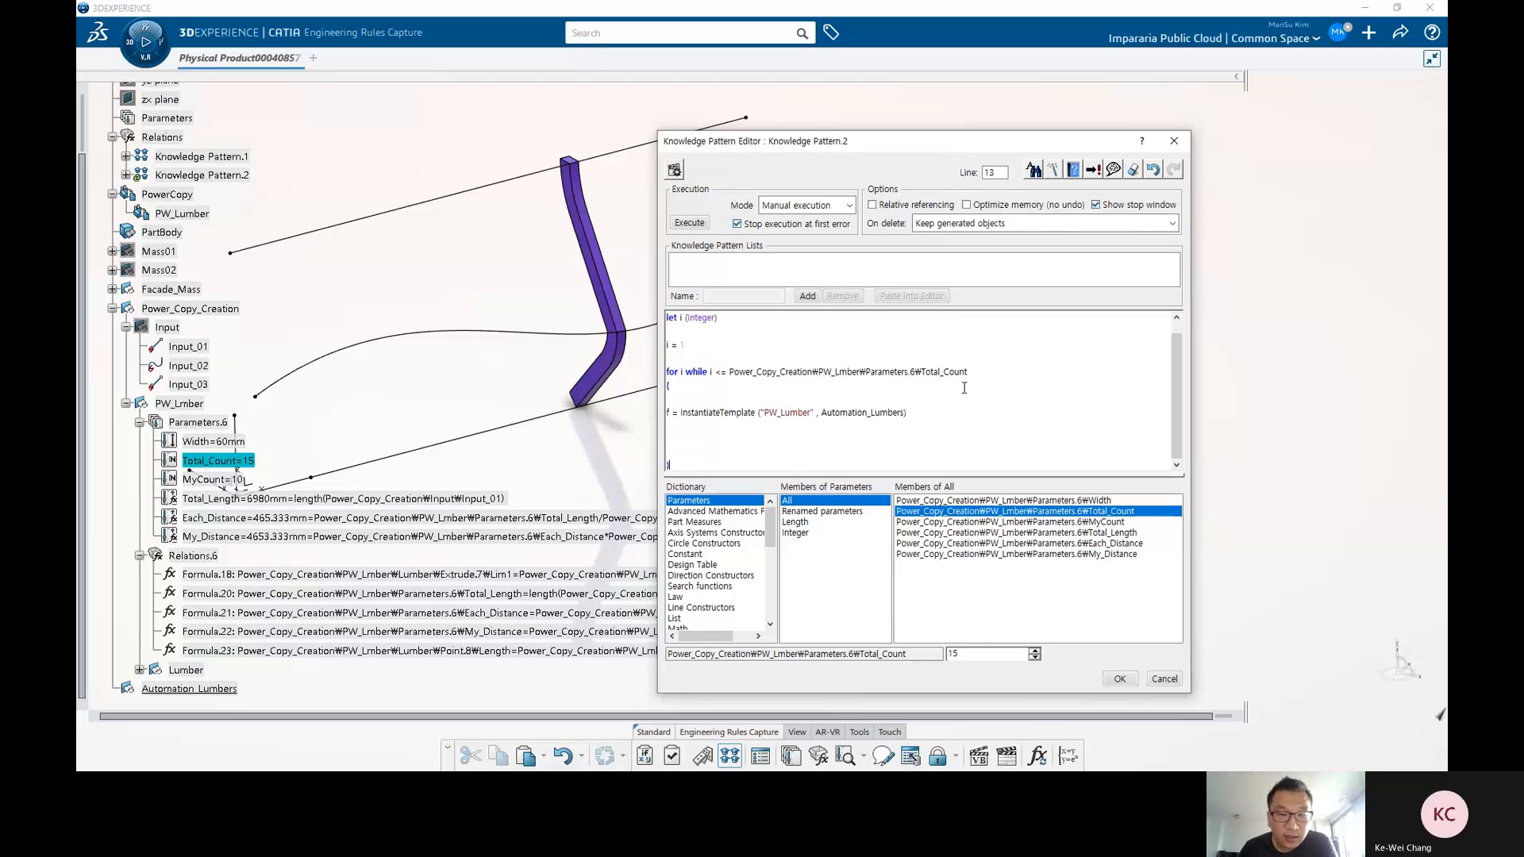
{"action": "left_click", "coordinate": [700, 455]}
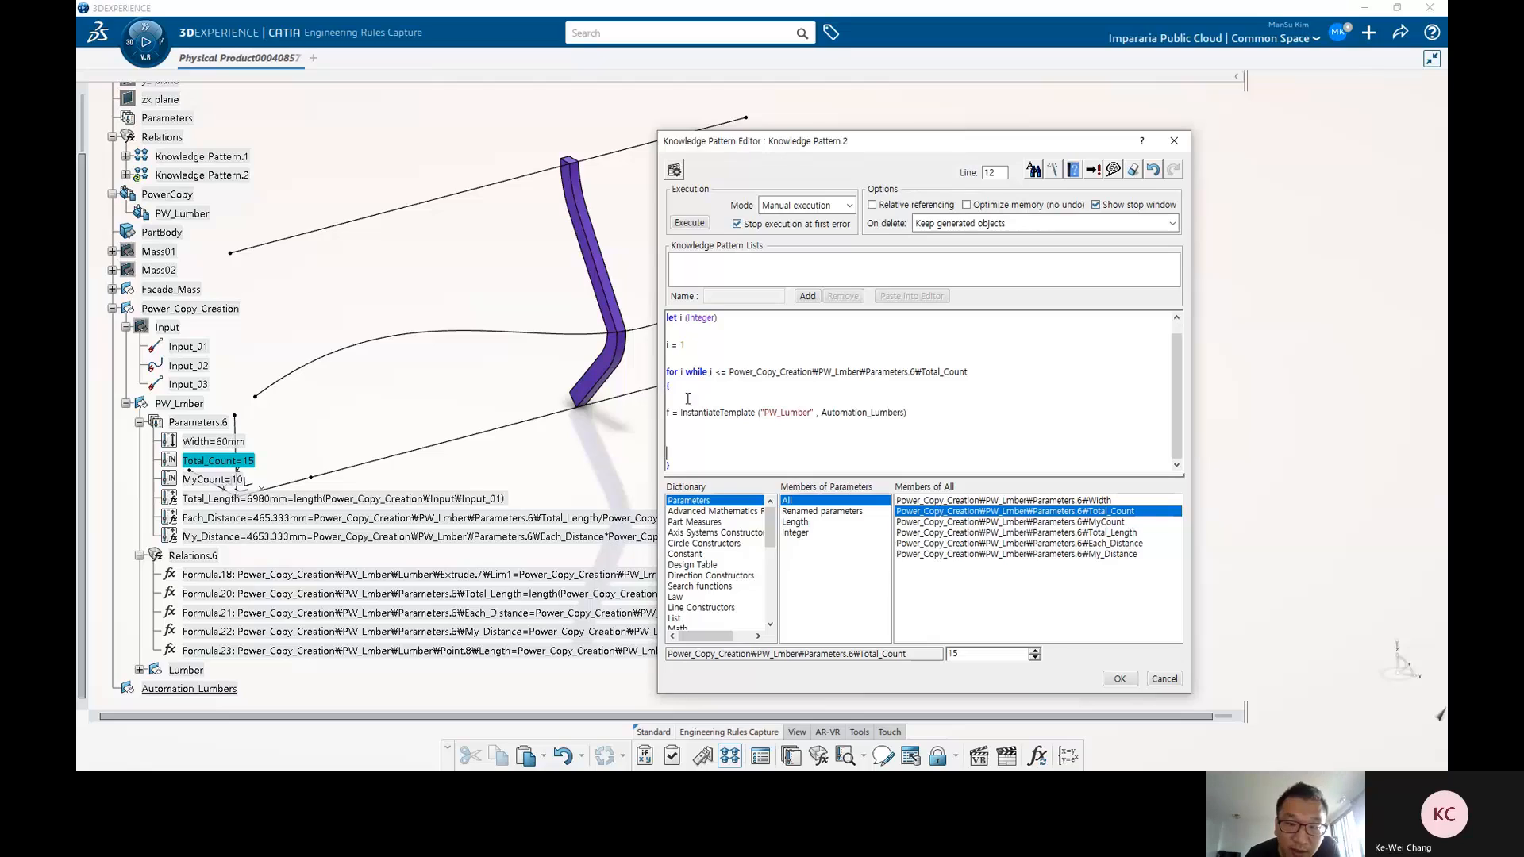
Indent the InstantiateTemplate line inside the loop and remove the empty line after the opening brace.
{"action": "left_click", "coordinate": [677, 357]}
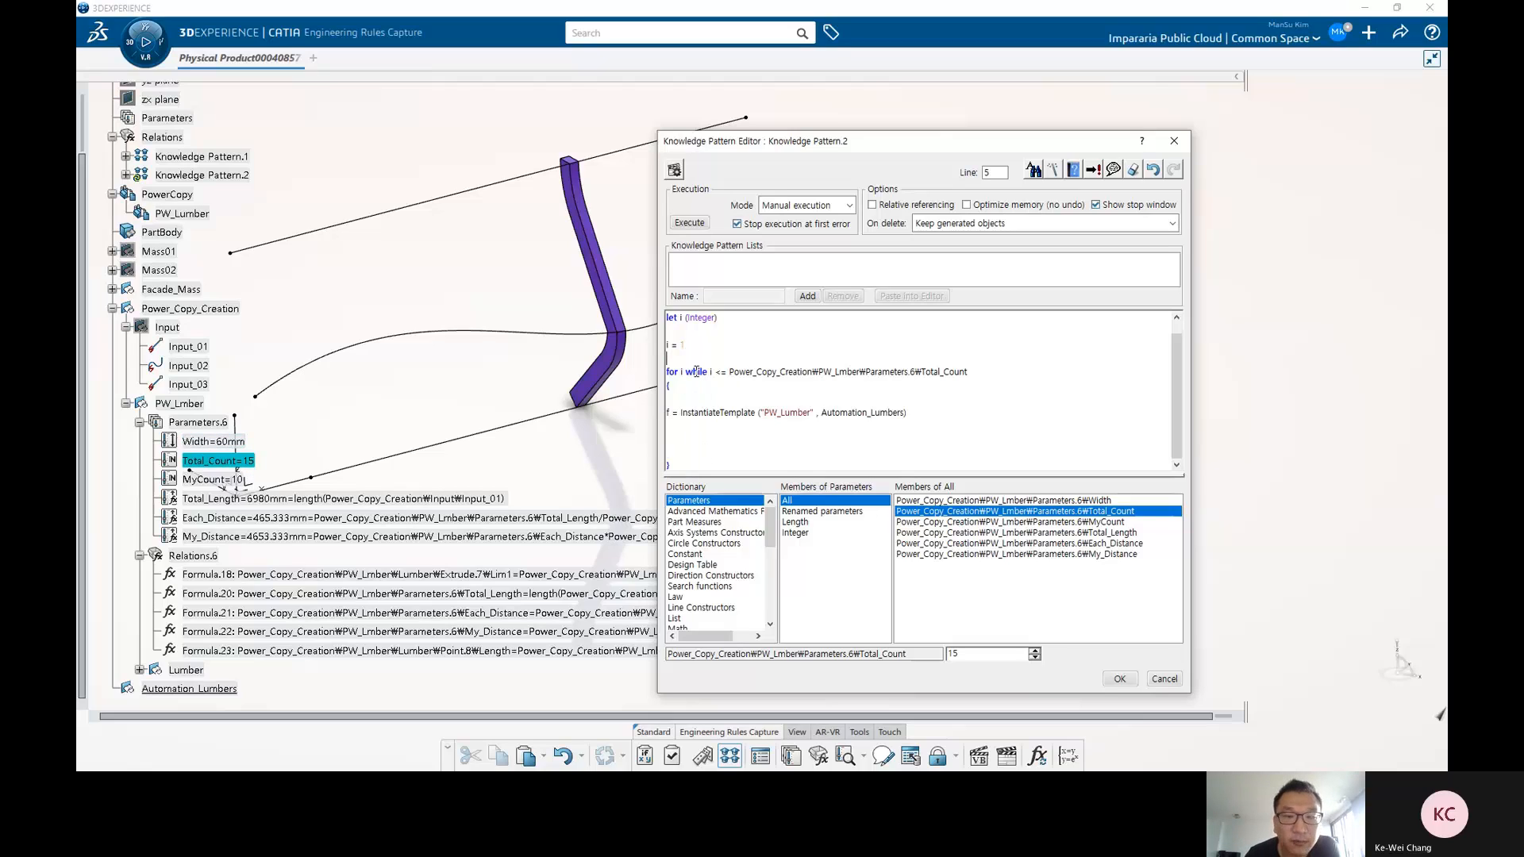
{"action": "left_click", "coordinate": [668, 413]}
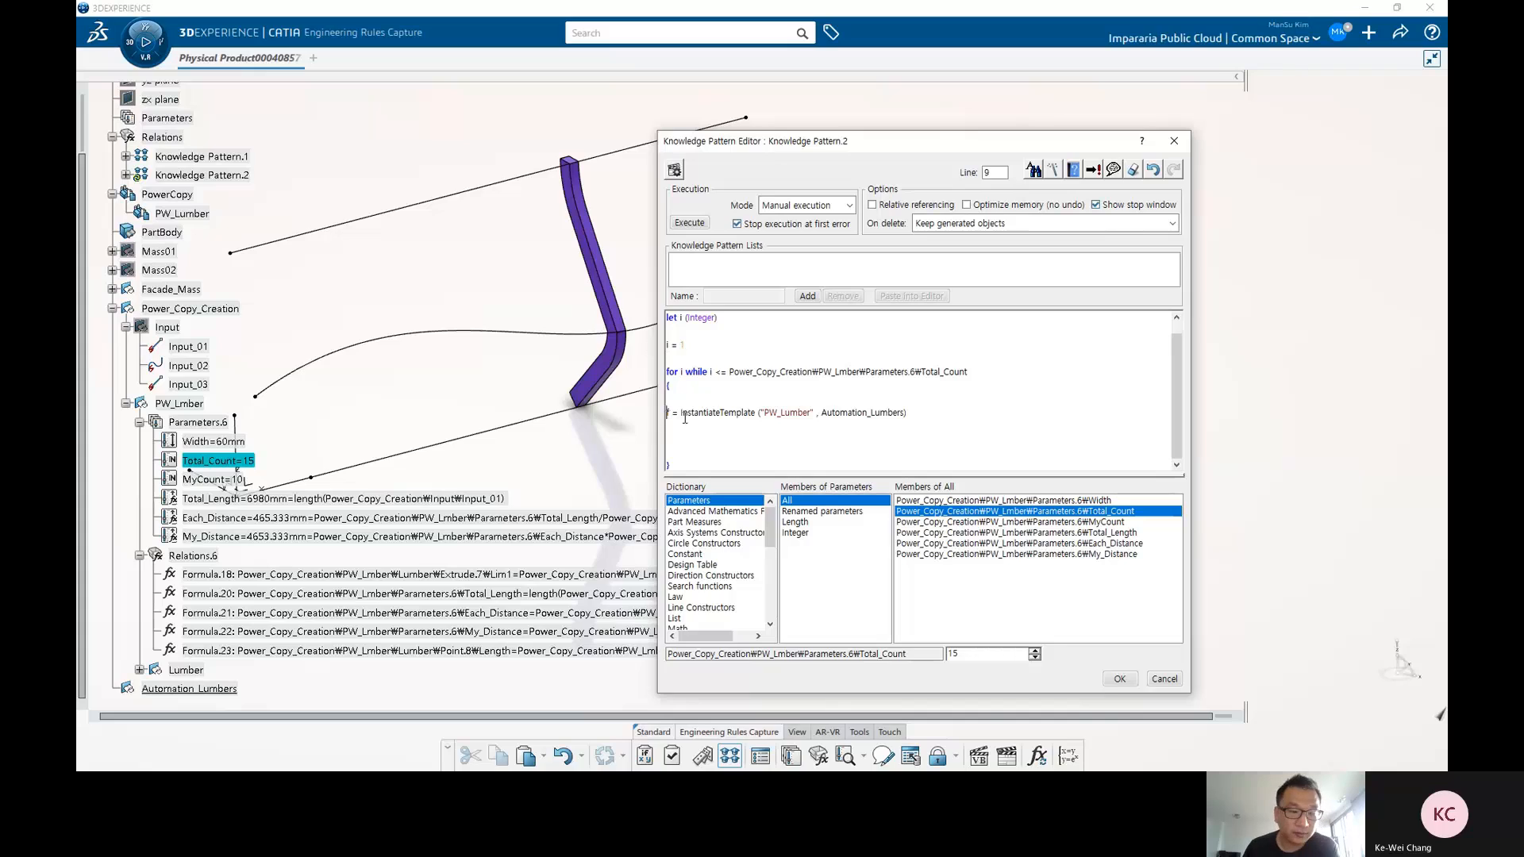
{"action": "key", "text": "Tab"}
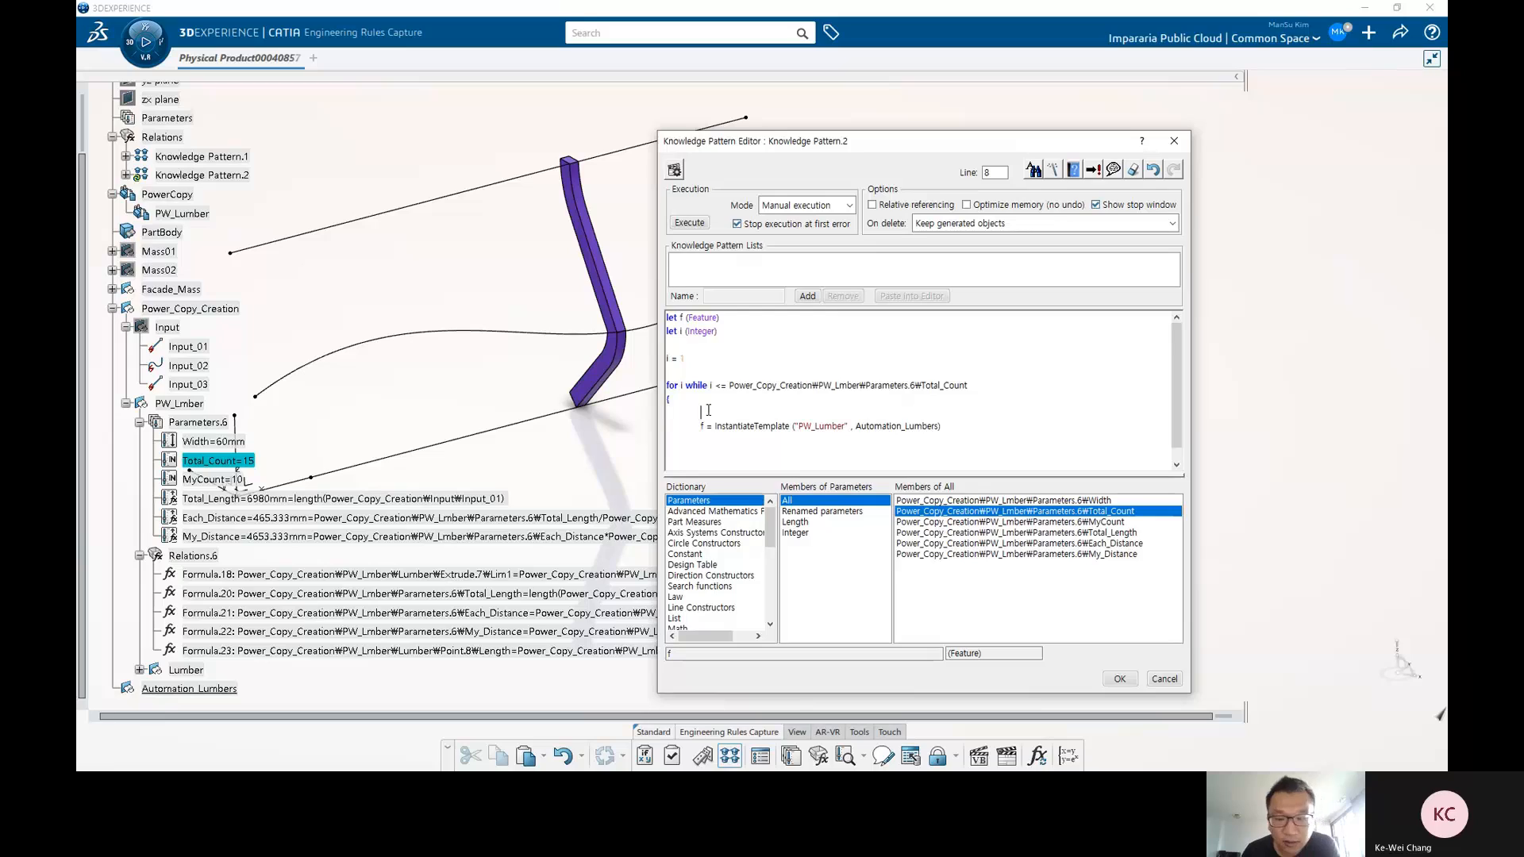
{"action": "key", "text": "Delete"}
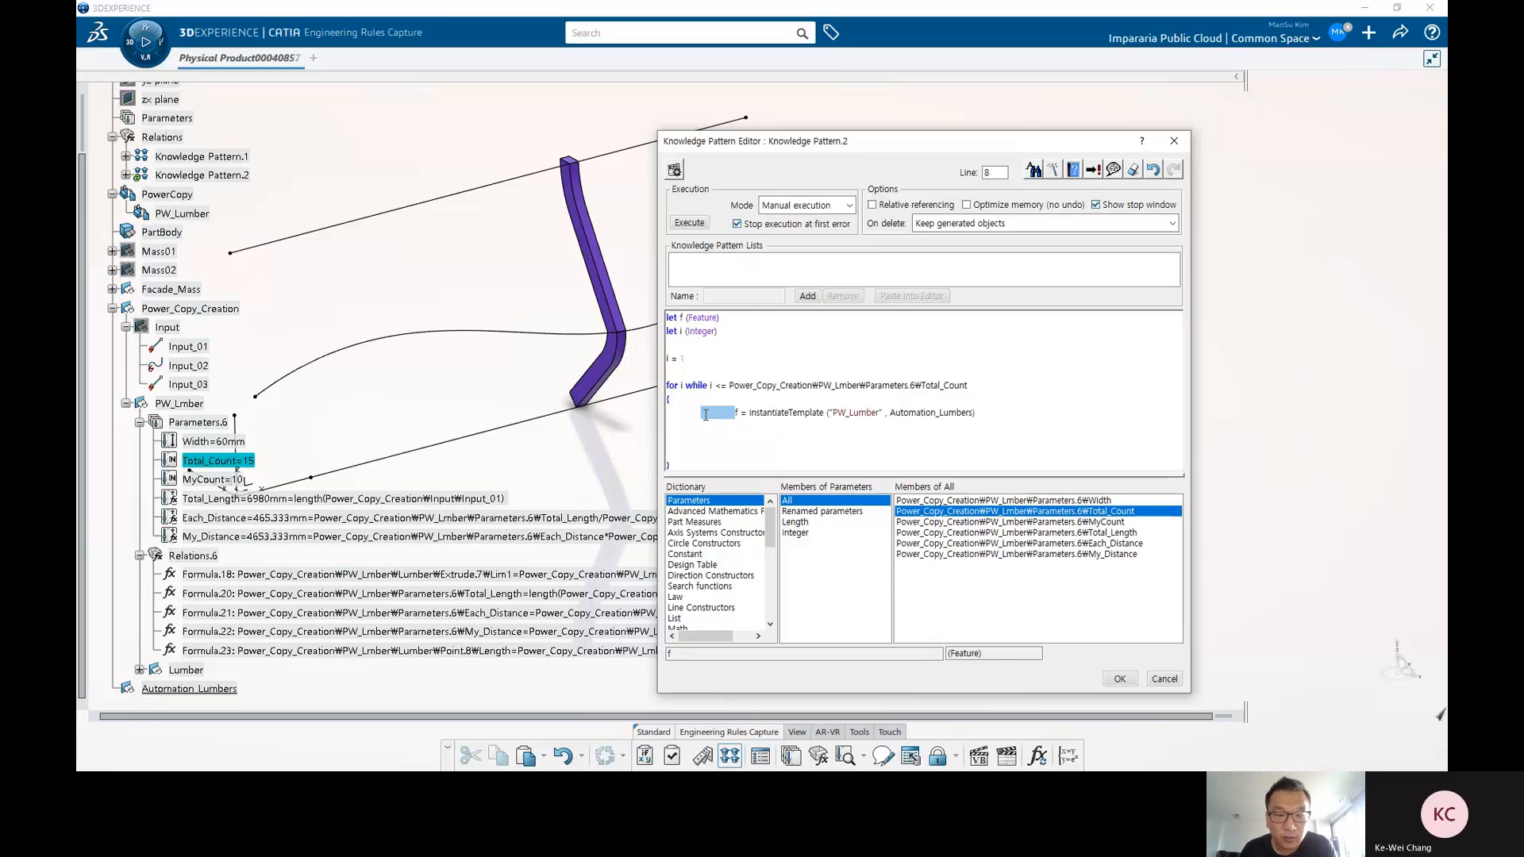
{"action": "key", "text": "Delete"}
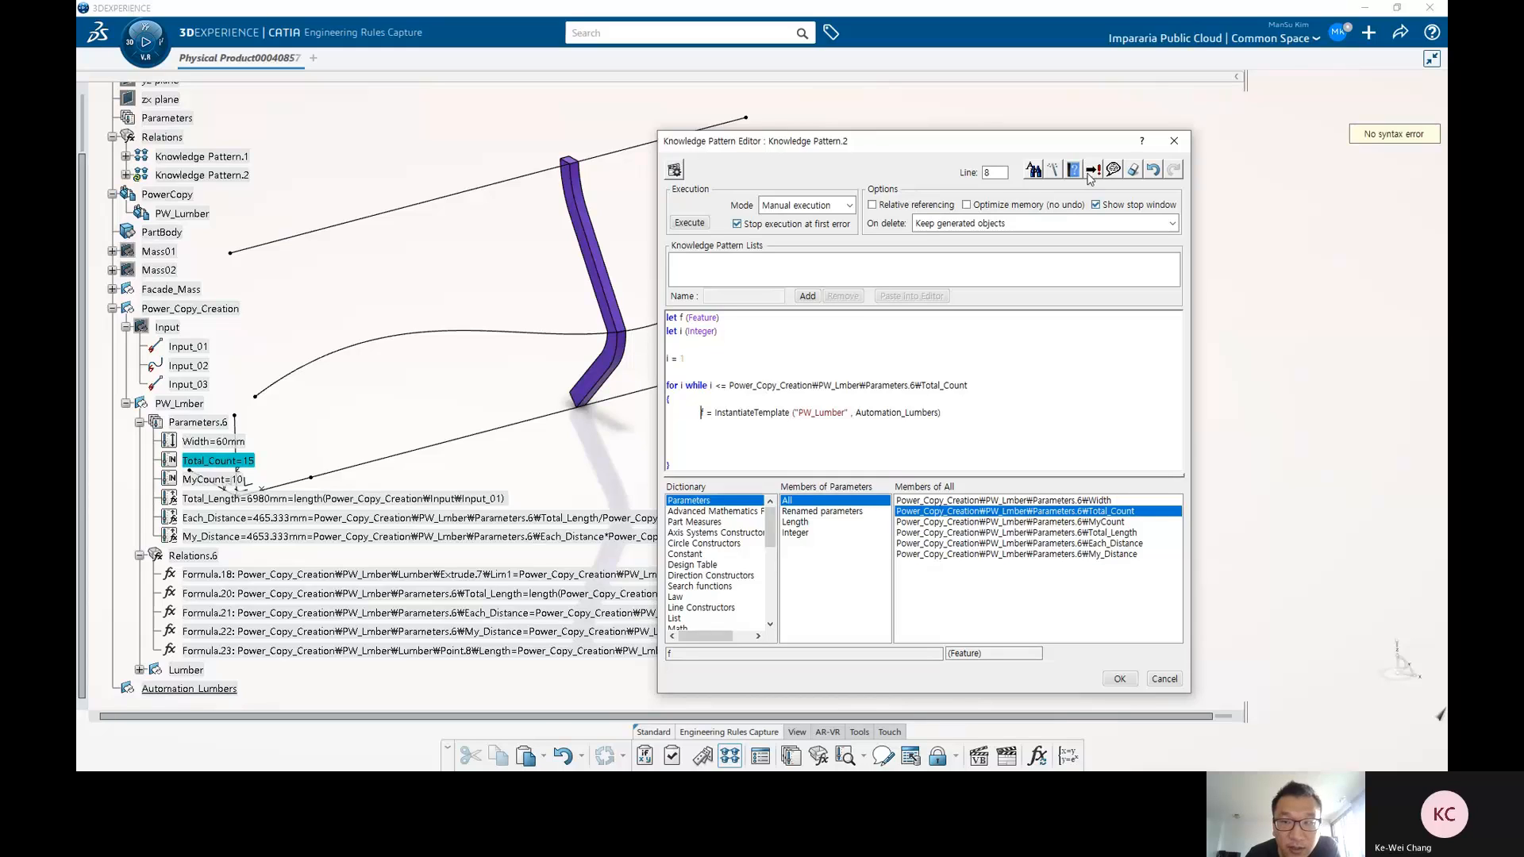
Add an indented empty line below the InstantiateTemplate call and remove surplus empty lines before the closing brace.
{"action": "left_click", "coordinate": [977, 412]}
{"action": "key", "text": "Return"}
{"action": "key", "text": "Return"}
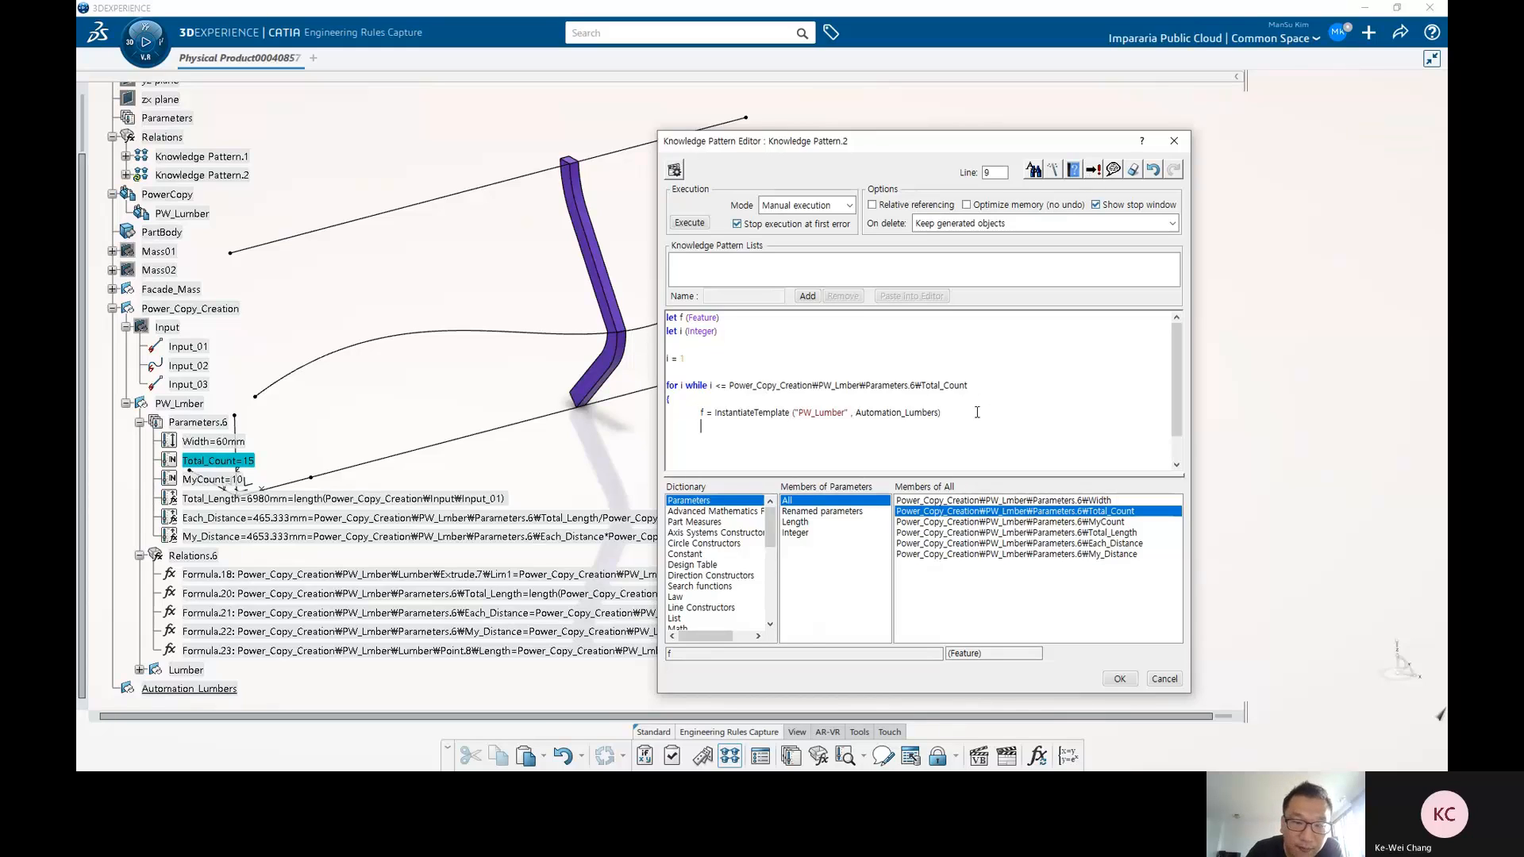
{"action": "scroll", "coordinate": [717, 406], "scroll_direction": "down", "scroll_amount": 1}
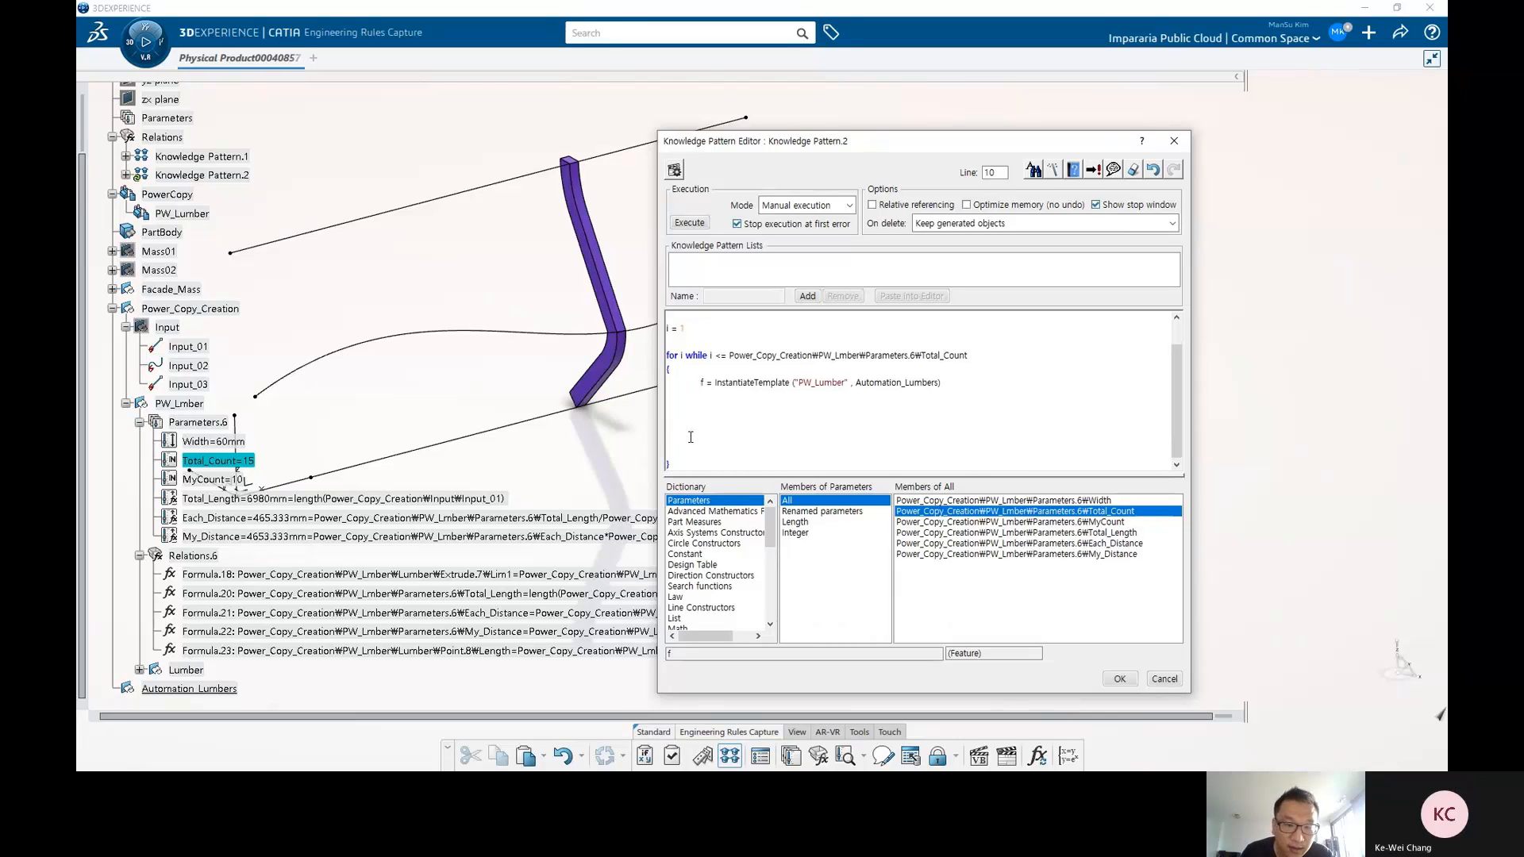
{"action": "key", "text": "BackSpace"}
{"action": "key", "text": "BackSpace"}
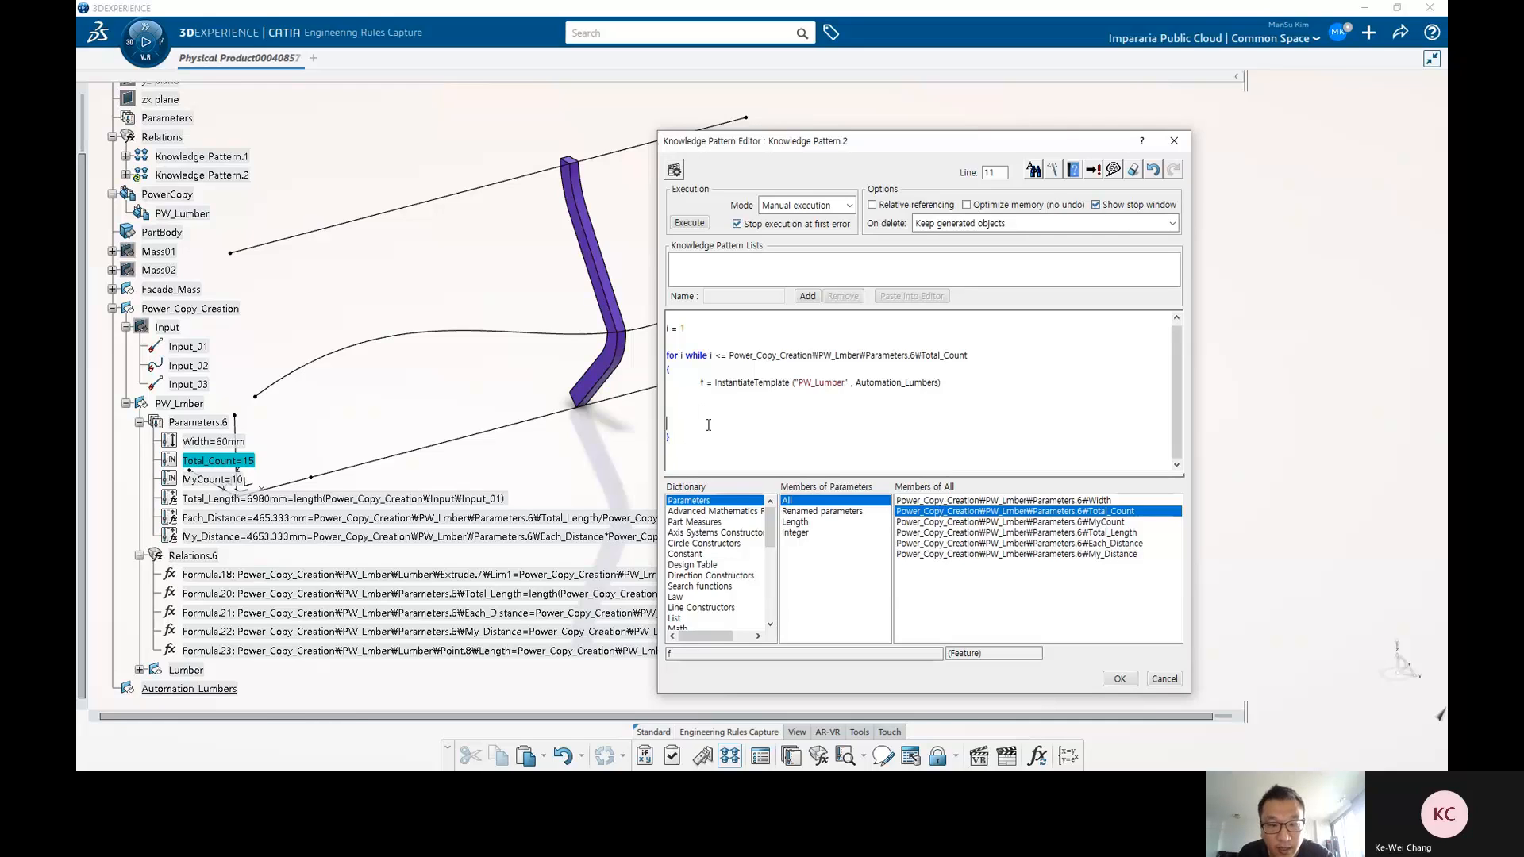
Accept the loop script and close the Knowledge Pattern.2 editor.
{"action": "scroll", "coordinate": [715, 469], "scroll_direction": "up", "scroll_amount": 1}
{"action": "left_click", "coordinate": [702, 533]}
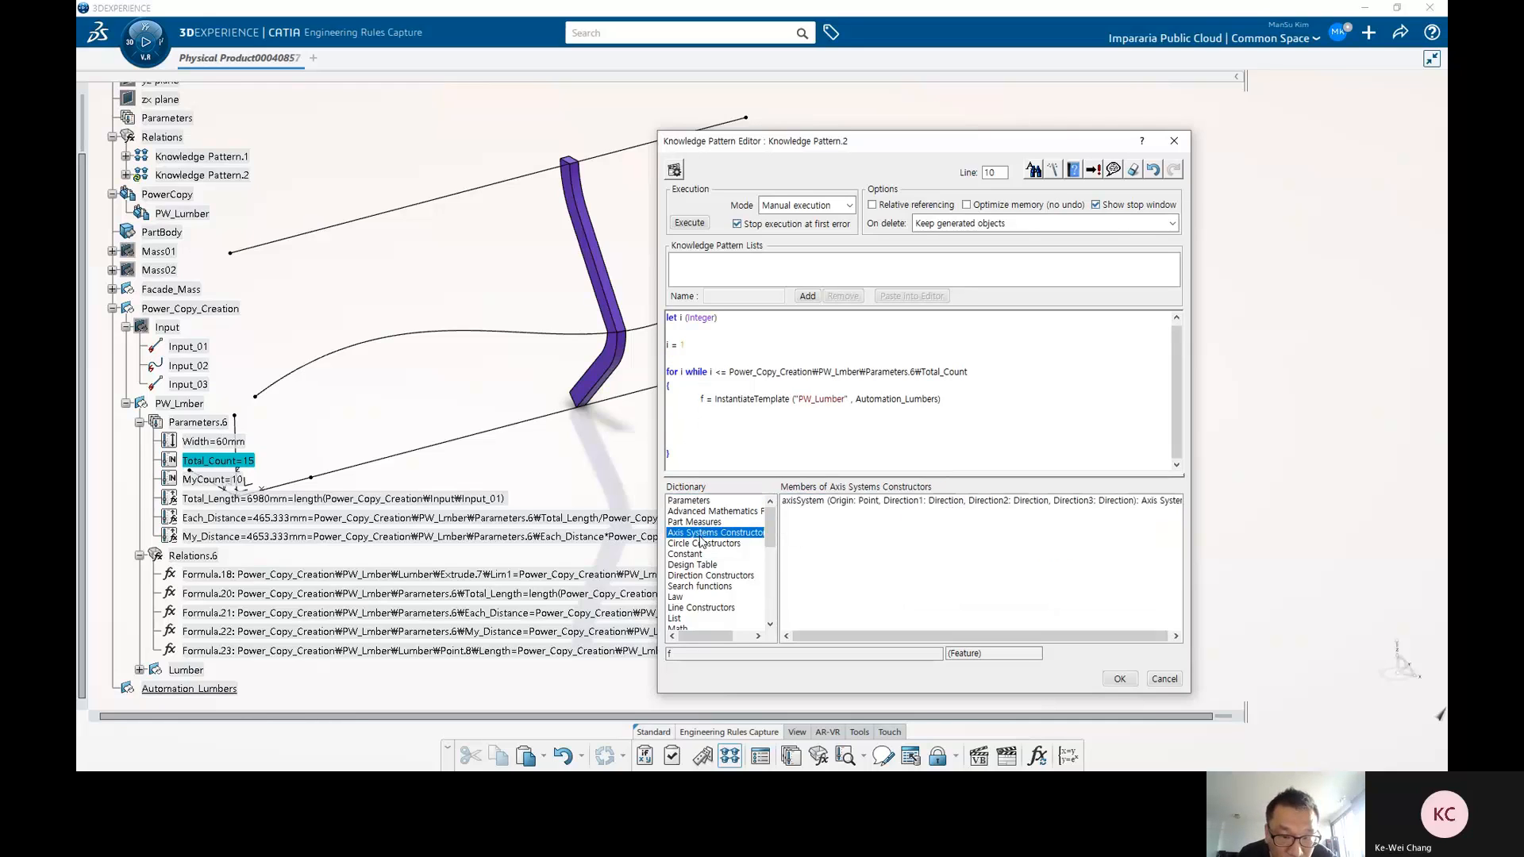
{"action": "left_click", "coordinate": [1119, 679]}
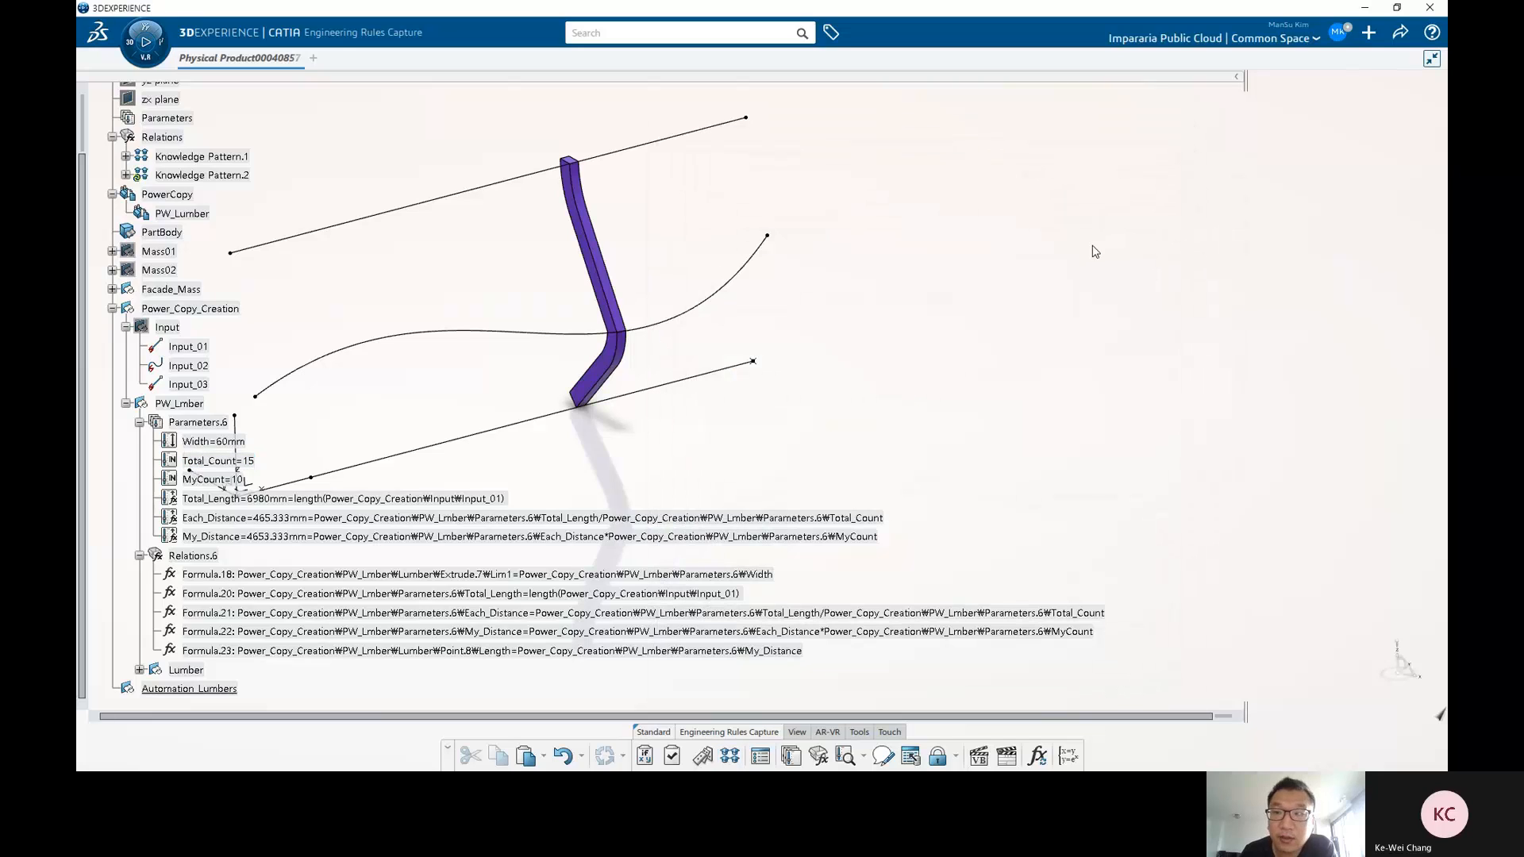
Enable loading of extended language libraries with all packages in the Knowledge Environment preferences for Parameters and Measure.
{"action": "left_click", "coordinate": [1338, 33]}
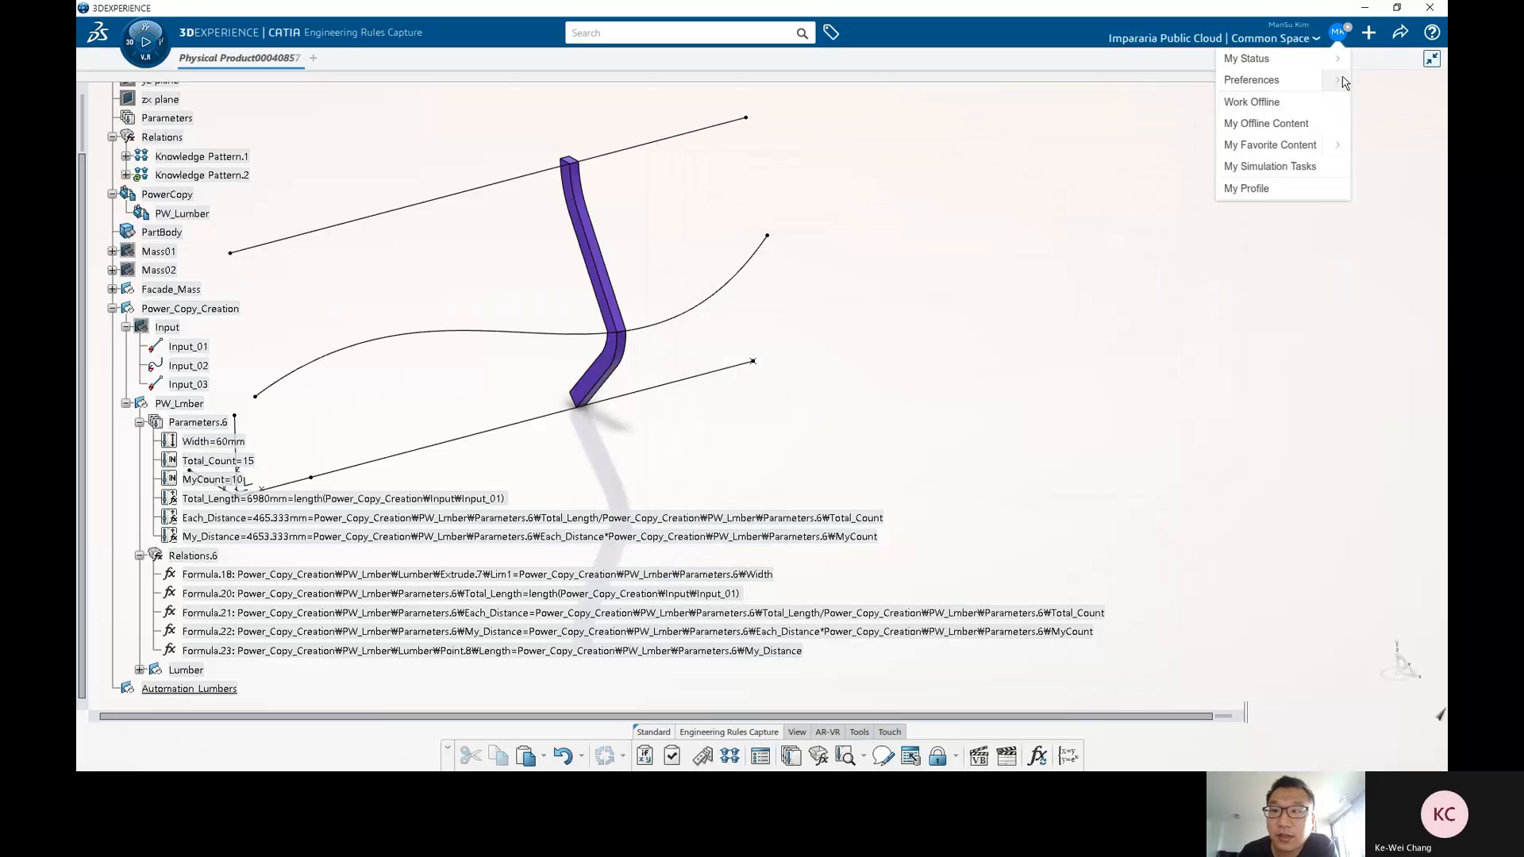
{"action": "left_click", "coordinate": [1335, 79]}
{"action": "left_click", "coordinate": [1293, 83]}
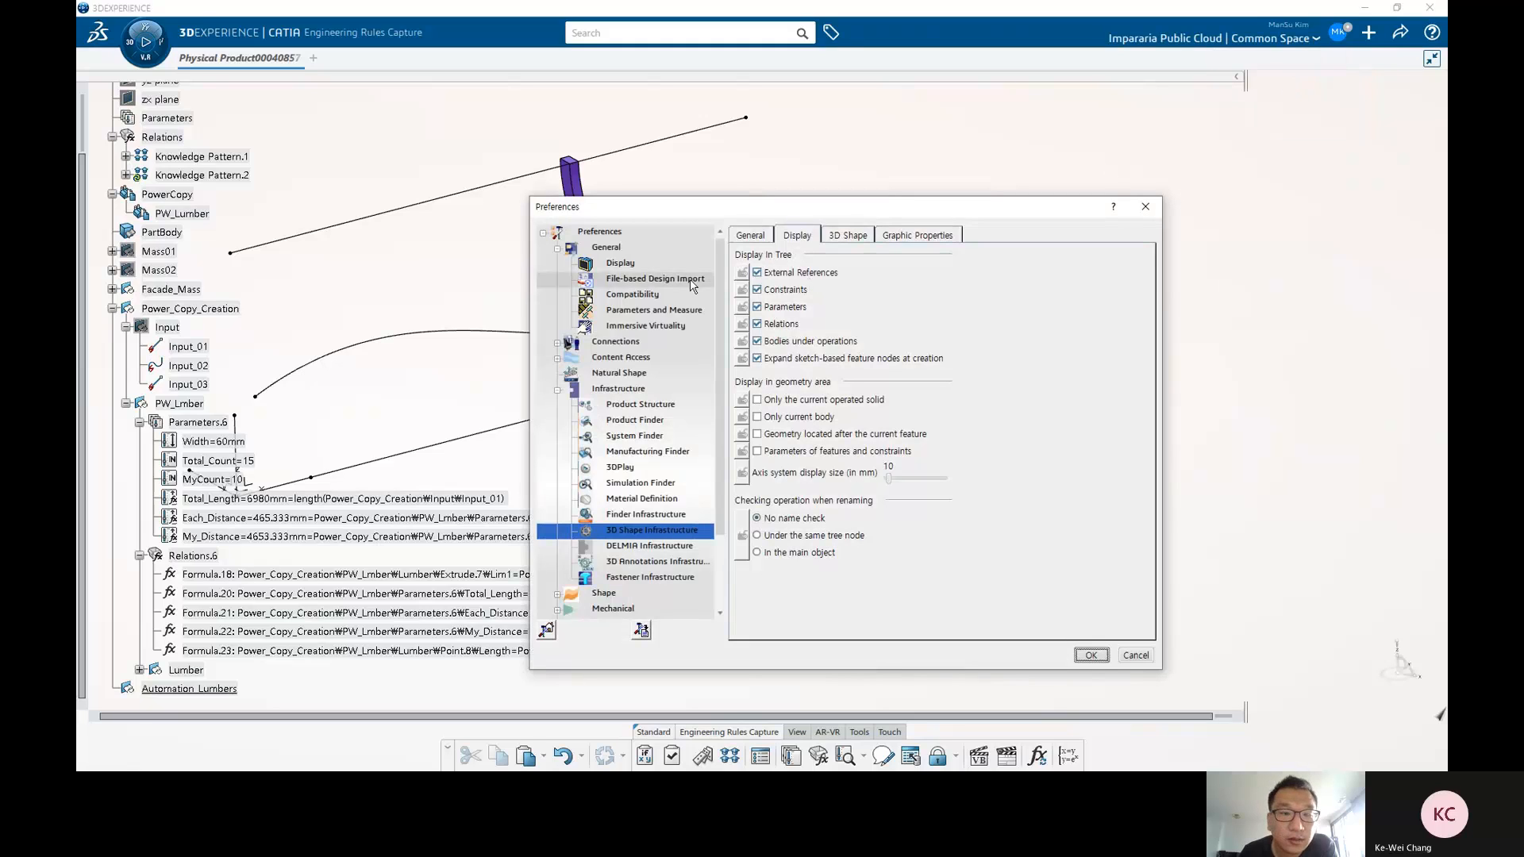
{"action": "left_click", "coordinate": [712, 311]}
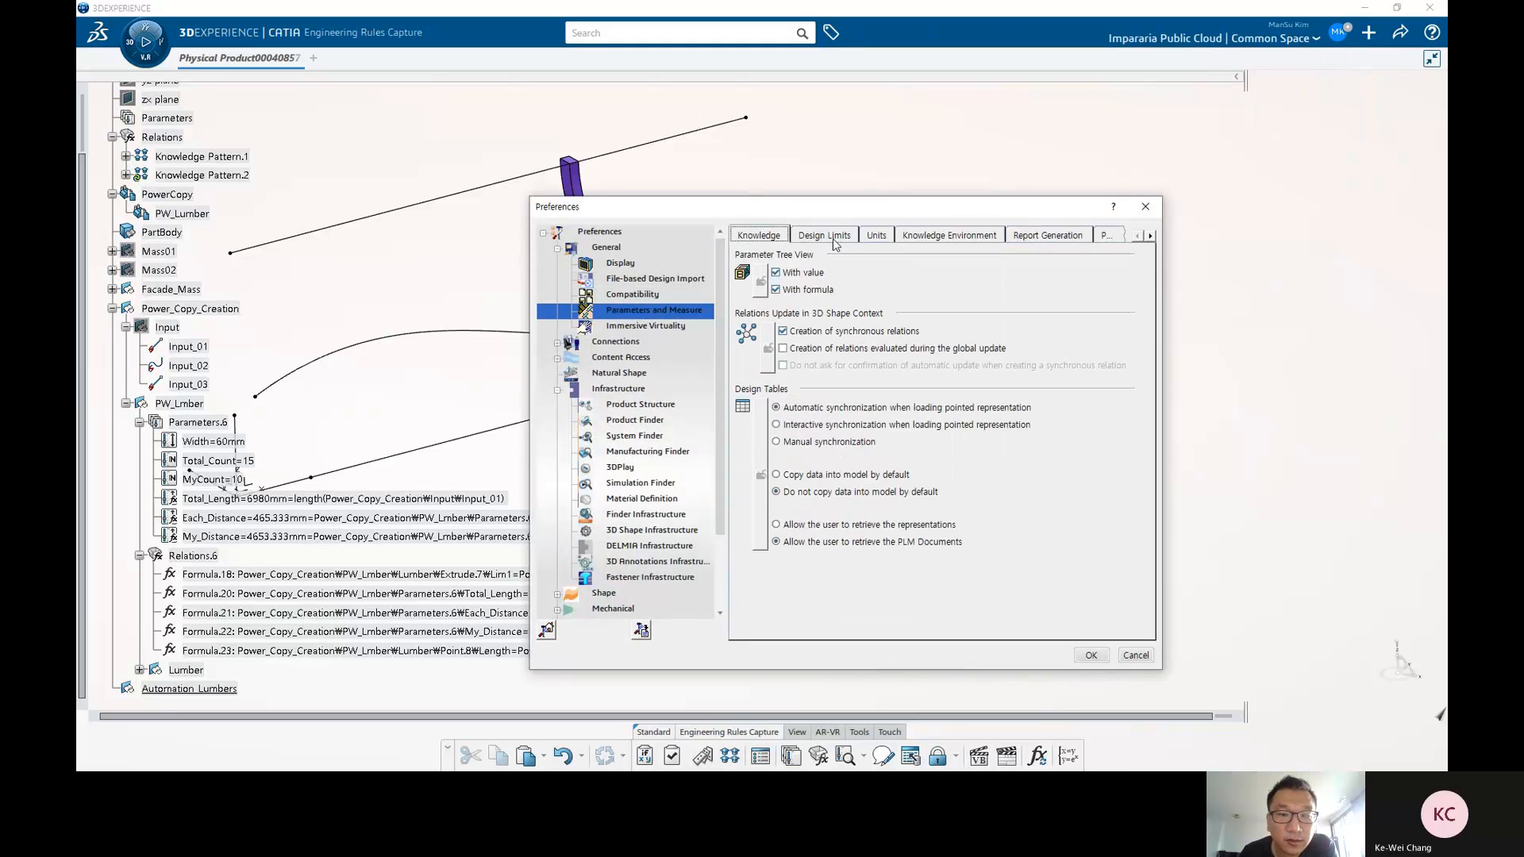
{"action": "left_click", "coordinate": [939, 236]}
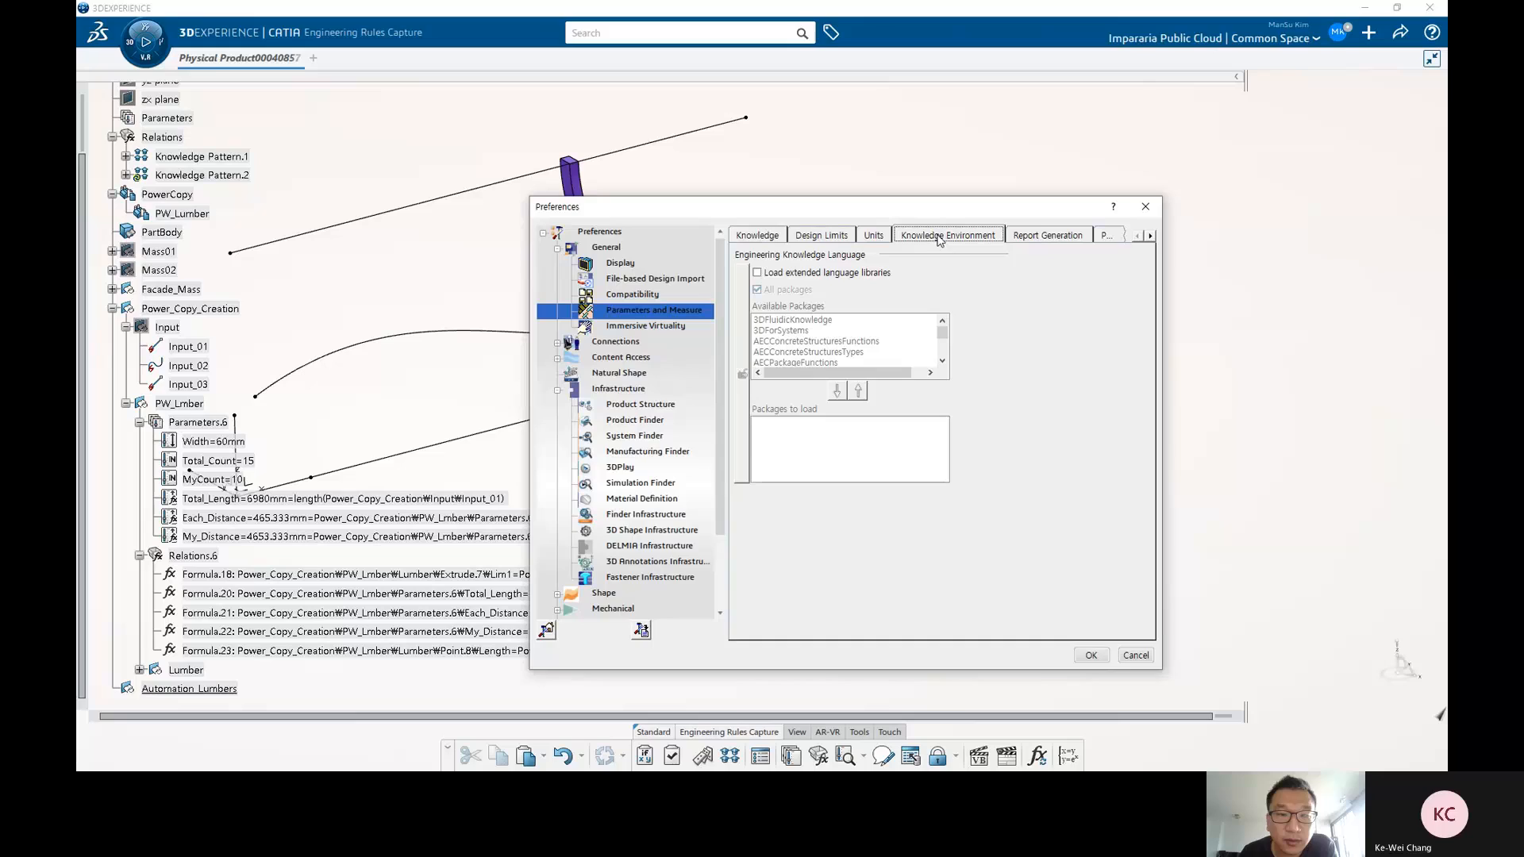
{"action": "left_click", "coordinate": [826, 274]}
{"action": "left_click", "coordinate": [873, 438]}
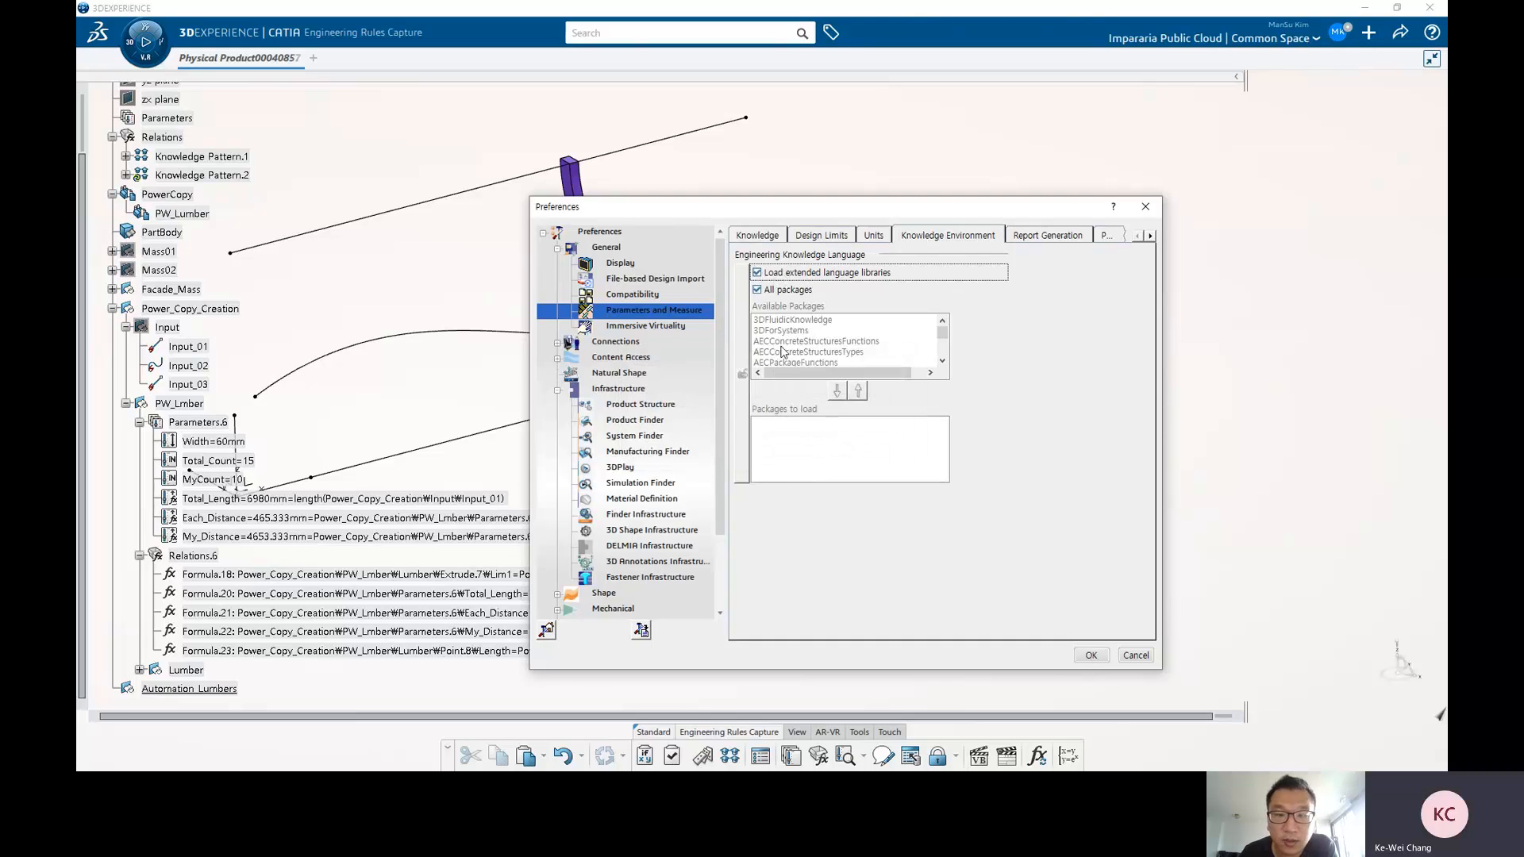
{"action": "left_click", "coordinate": [1092, 656]}
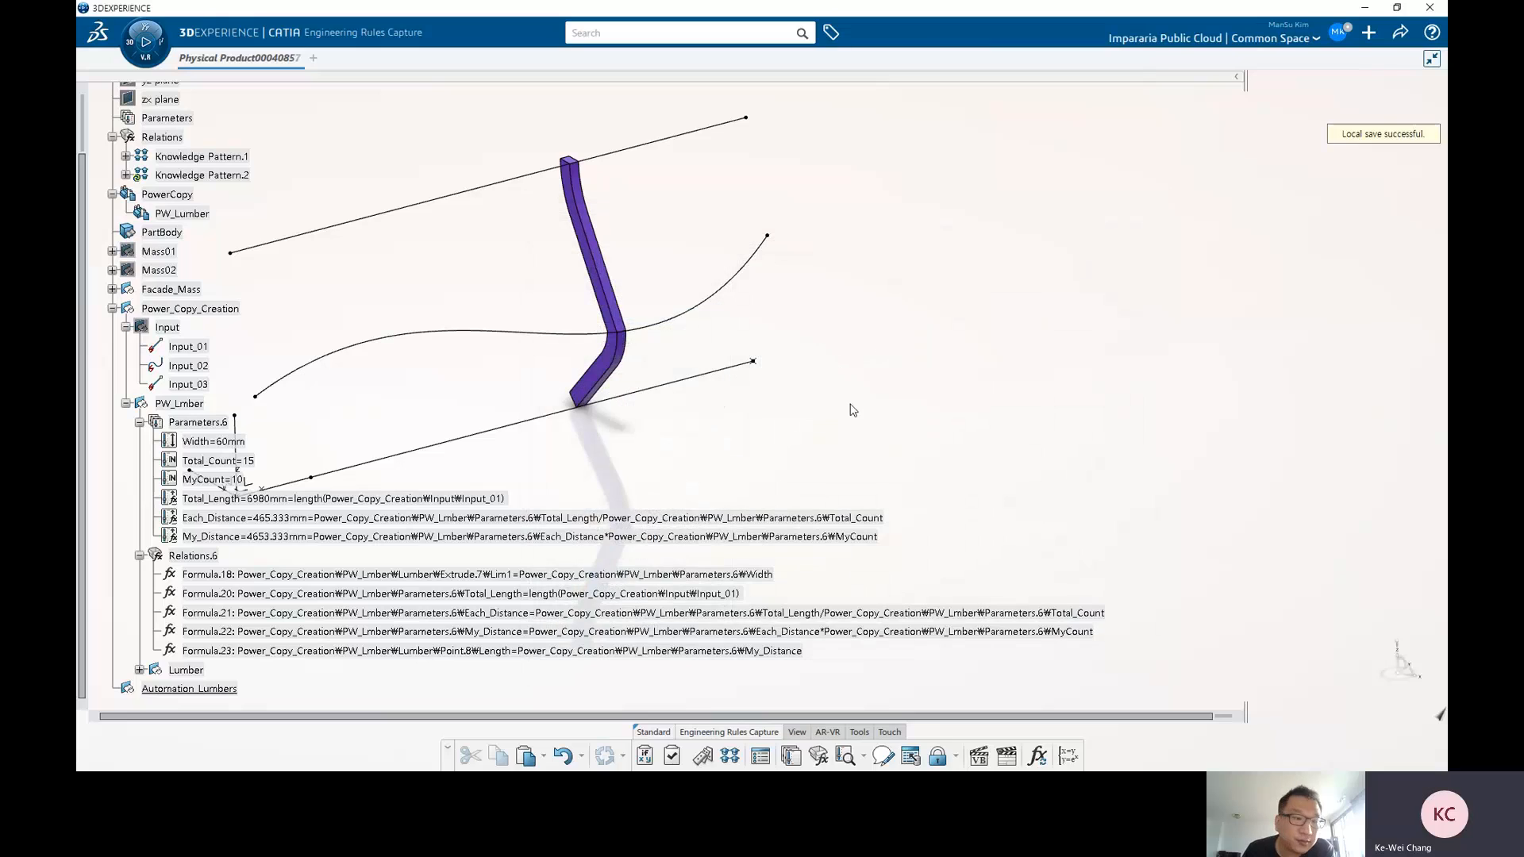
Reopen Knowledge Pattern.2 and look up InstantiateTemplate among the dictionary's Generative functions.
{"action": "left_click", "coordinate": [230, 175]}
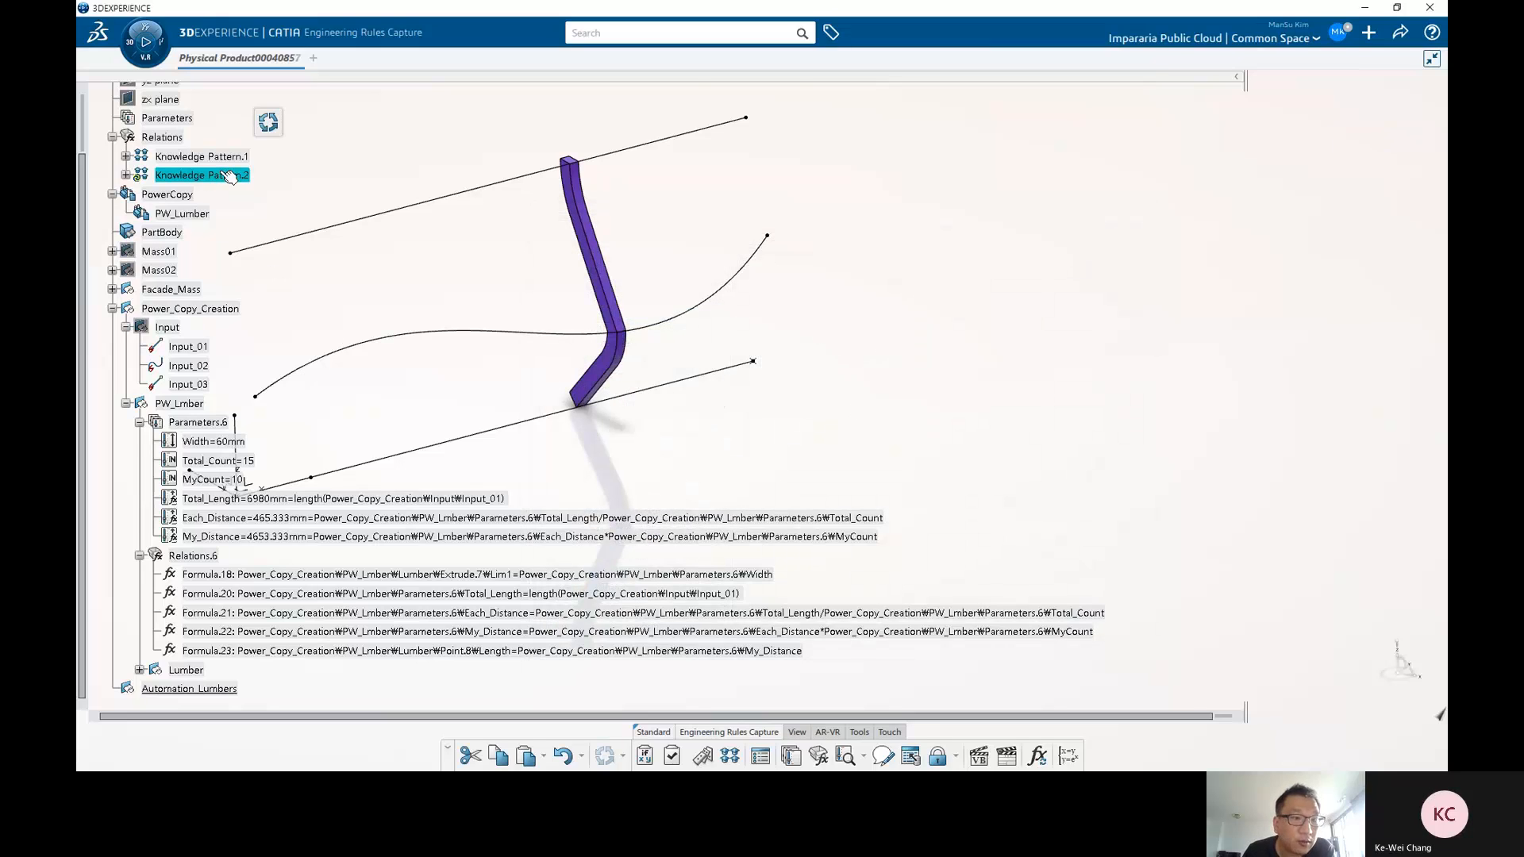
{"action": "double_click", "coordinate": [230, 175]}
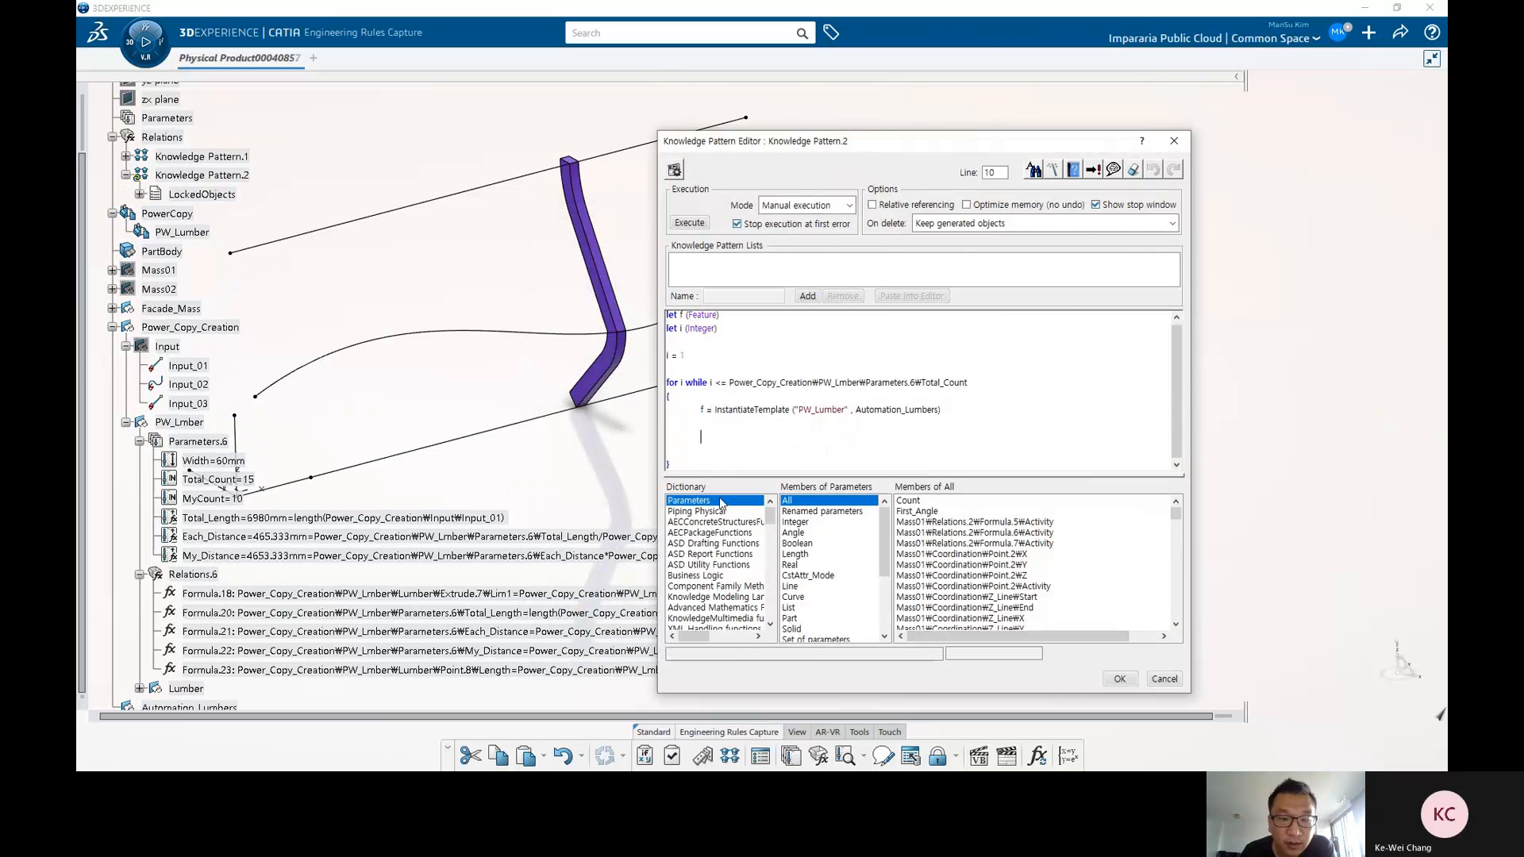
{"action": "left_click", "coordinate": [714, 537]}
{"action": "key", "text": "g"}
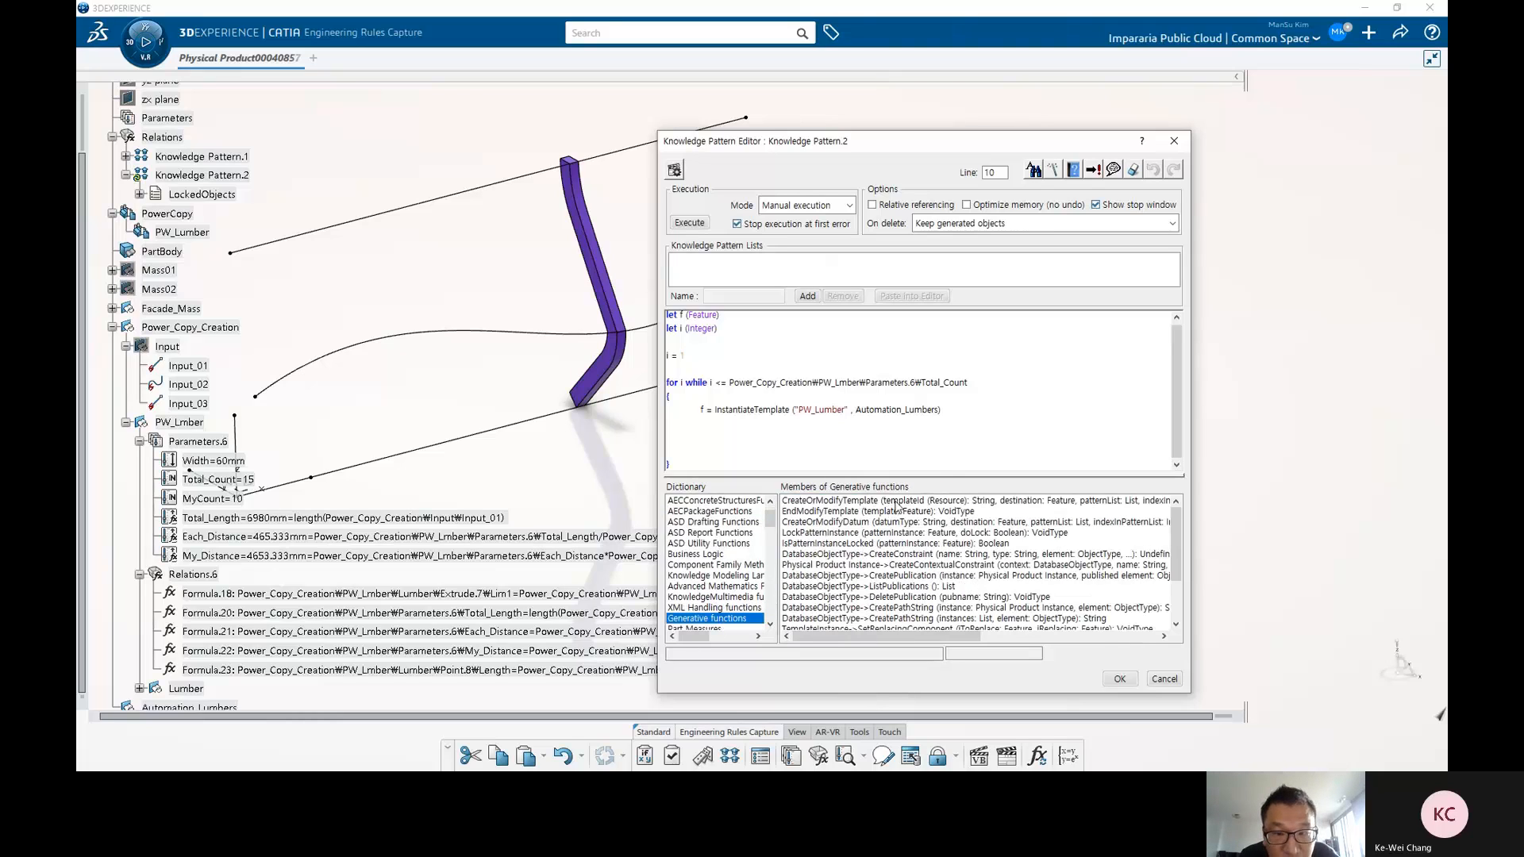
{"action": "left_click", "coordinate": [896, 502]}
{"action": "key", "text": "i"}
{"action": "key", "text": "i"}
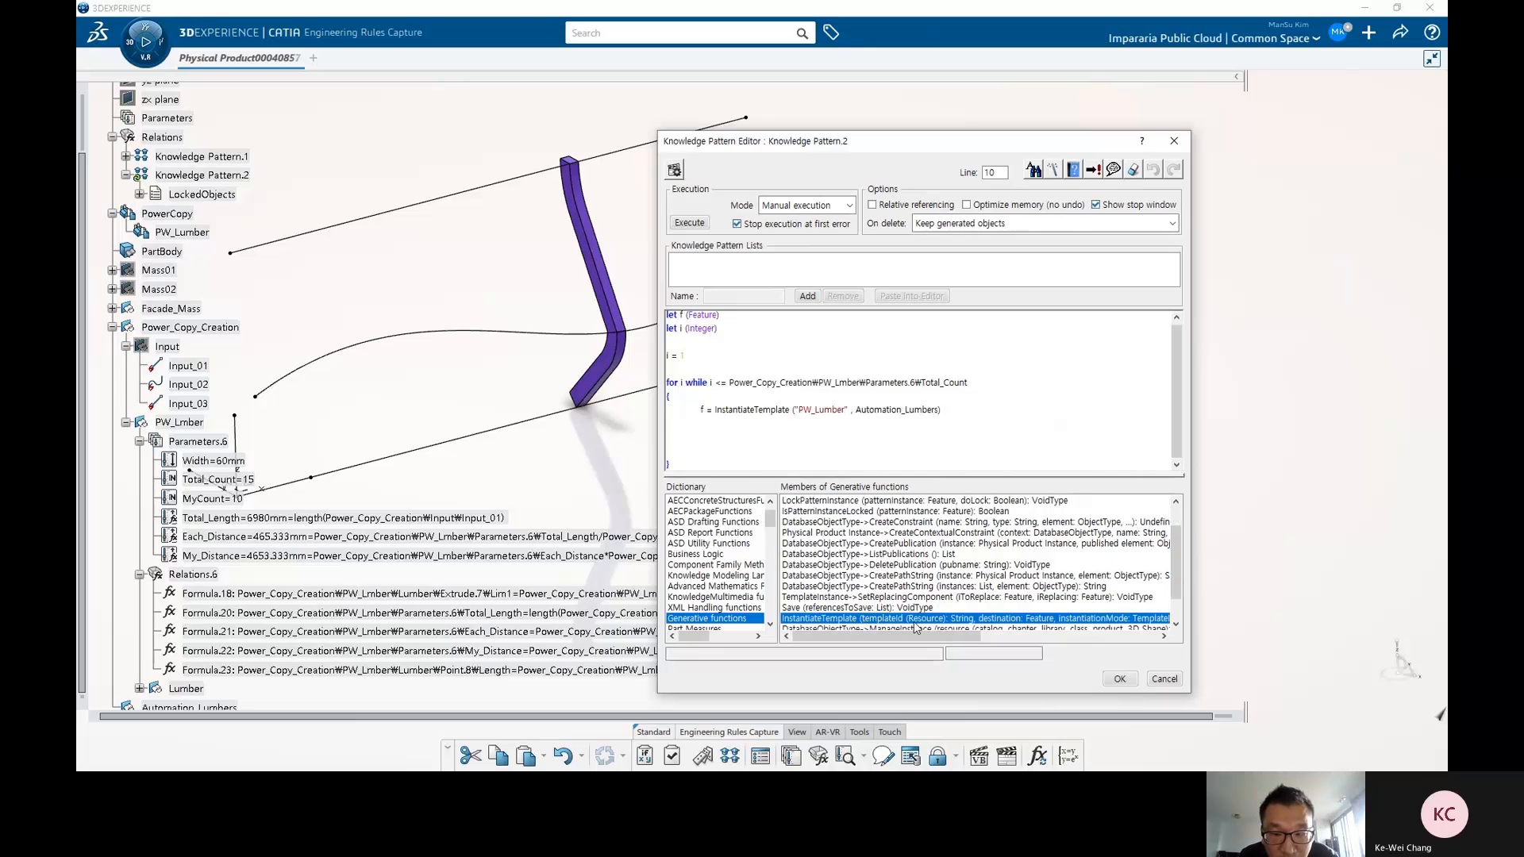
{"action": "scroll", "coordinate": [917, 627], "scroll_direction": "down", "scroll_amount": 1}
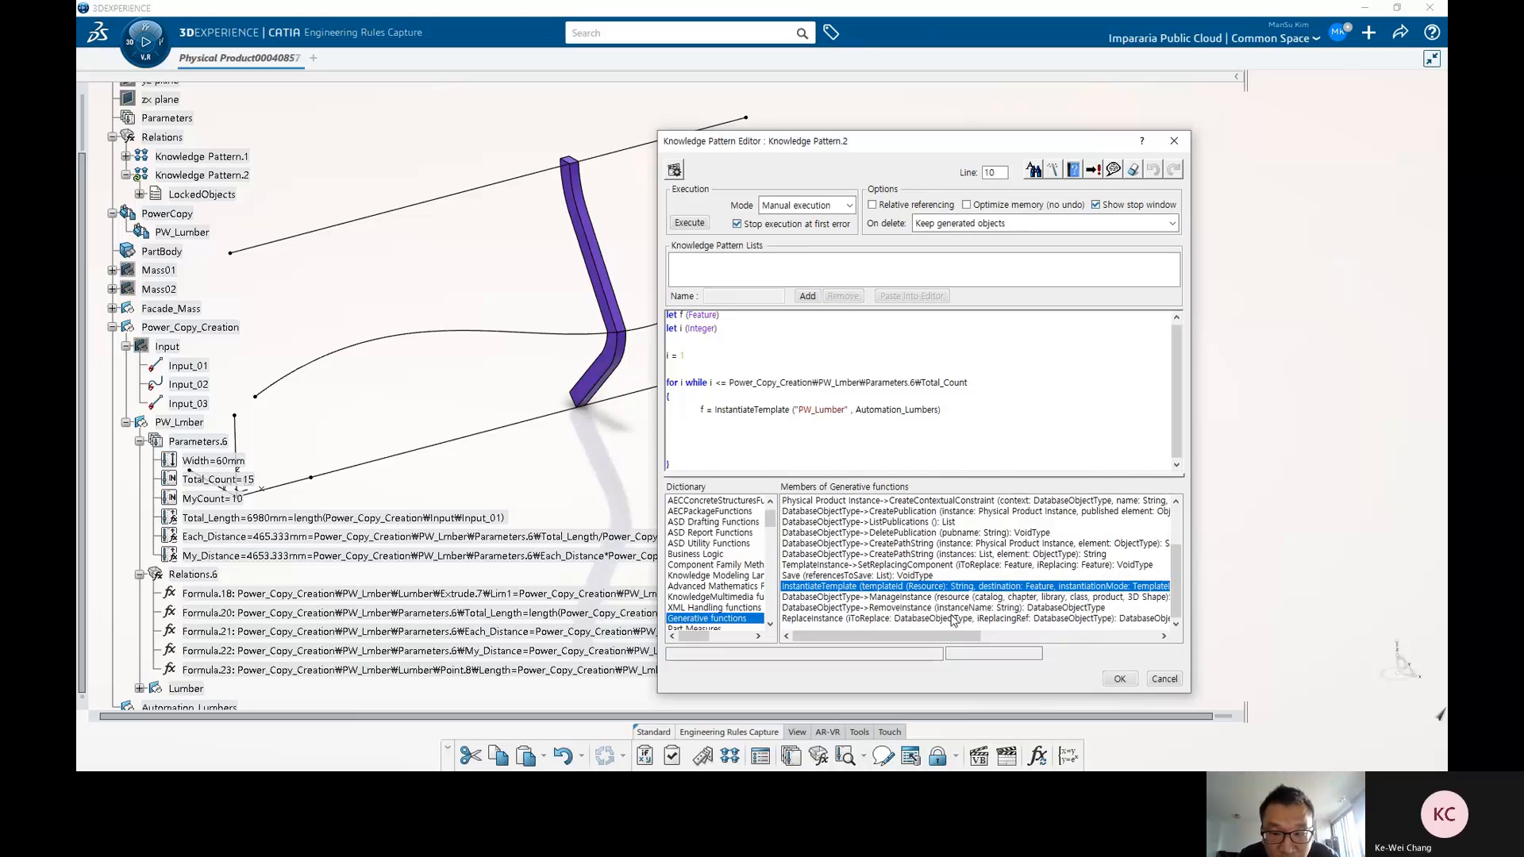
Insert an EndModifyTemplate call with f as its argument below the InstantiateTemplate line, taken from the Generative functions.
{"action": "left_click", "coordinate": [873, 546]}
{"action": "key", "text": "e"}
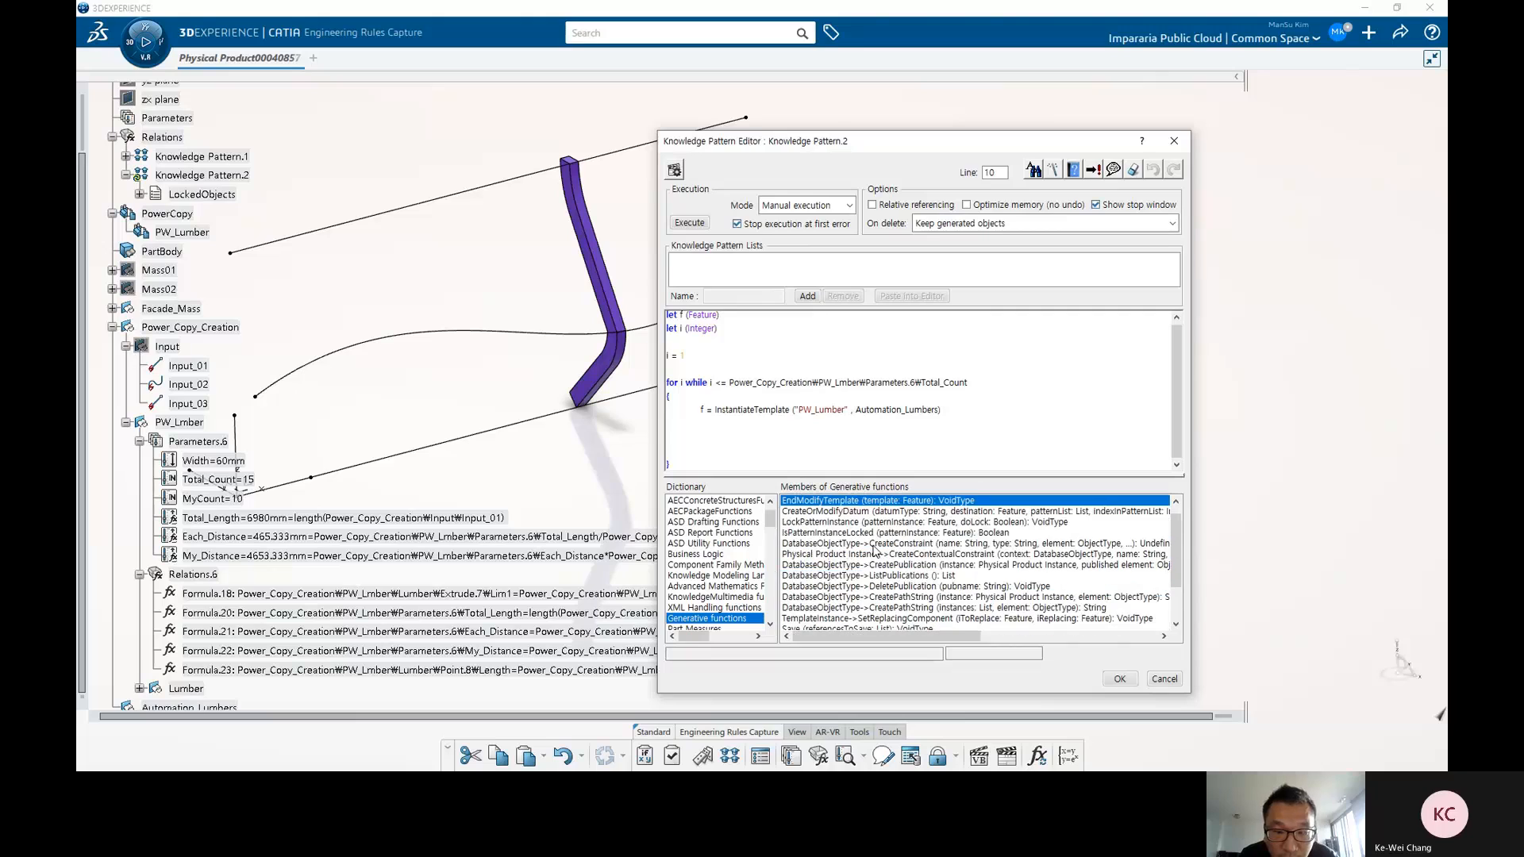
{"action": "double_click", "coordinate": [913, 504]}
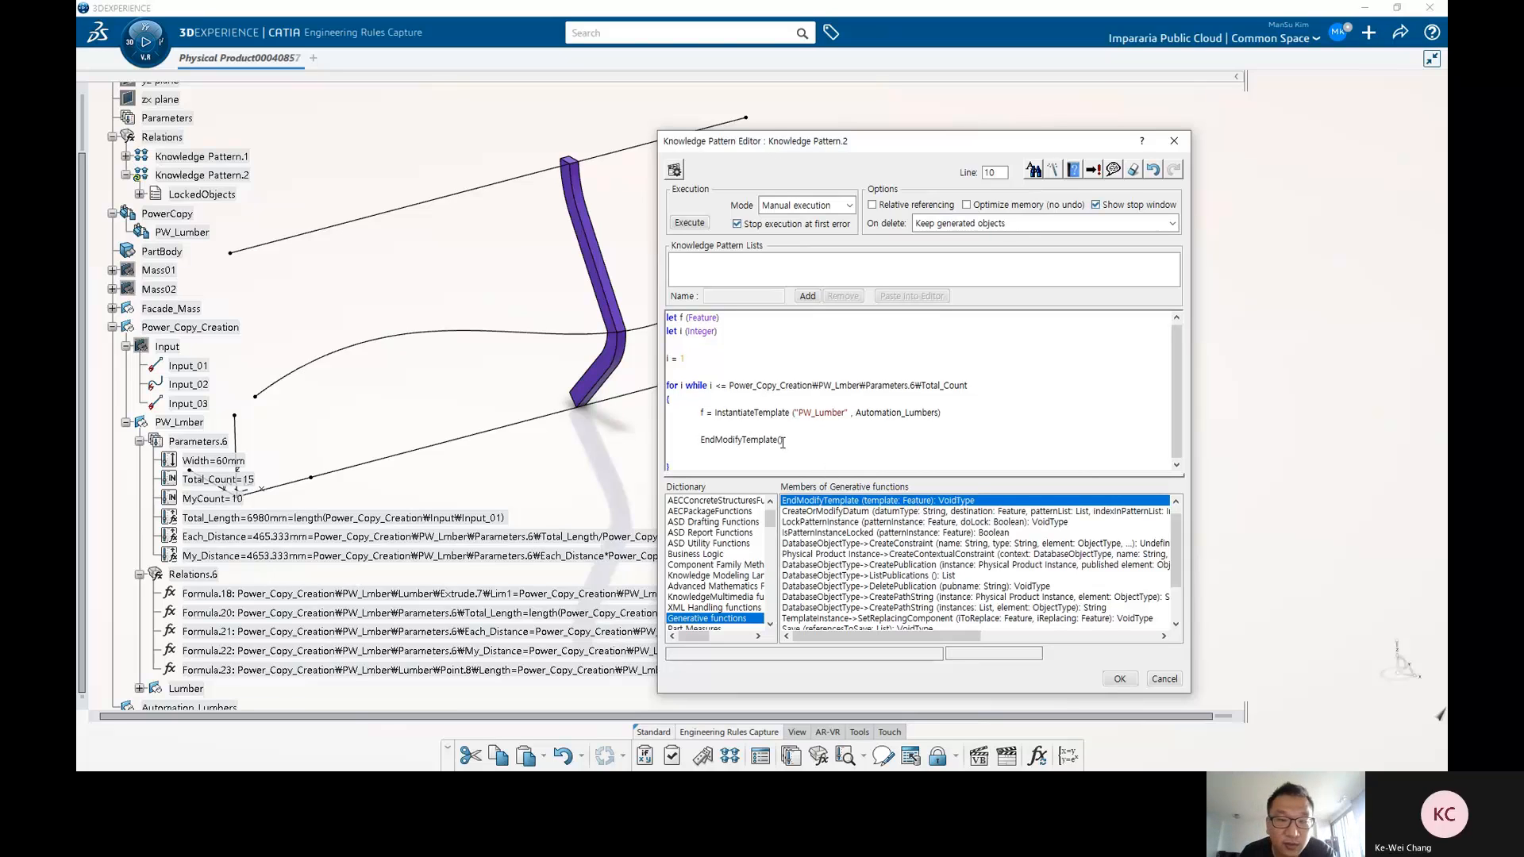
{"action": "type", "text": "f"}
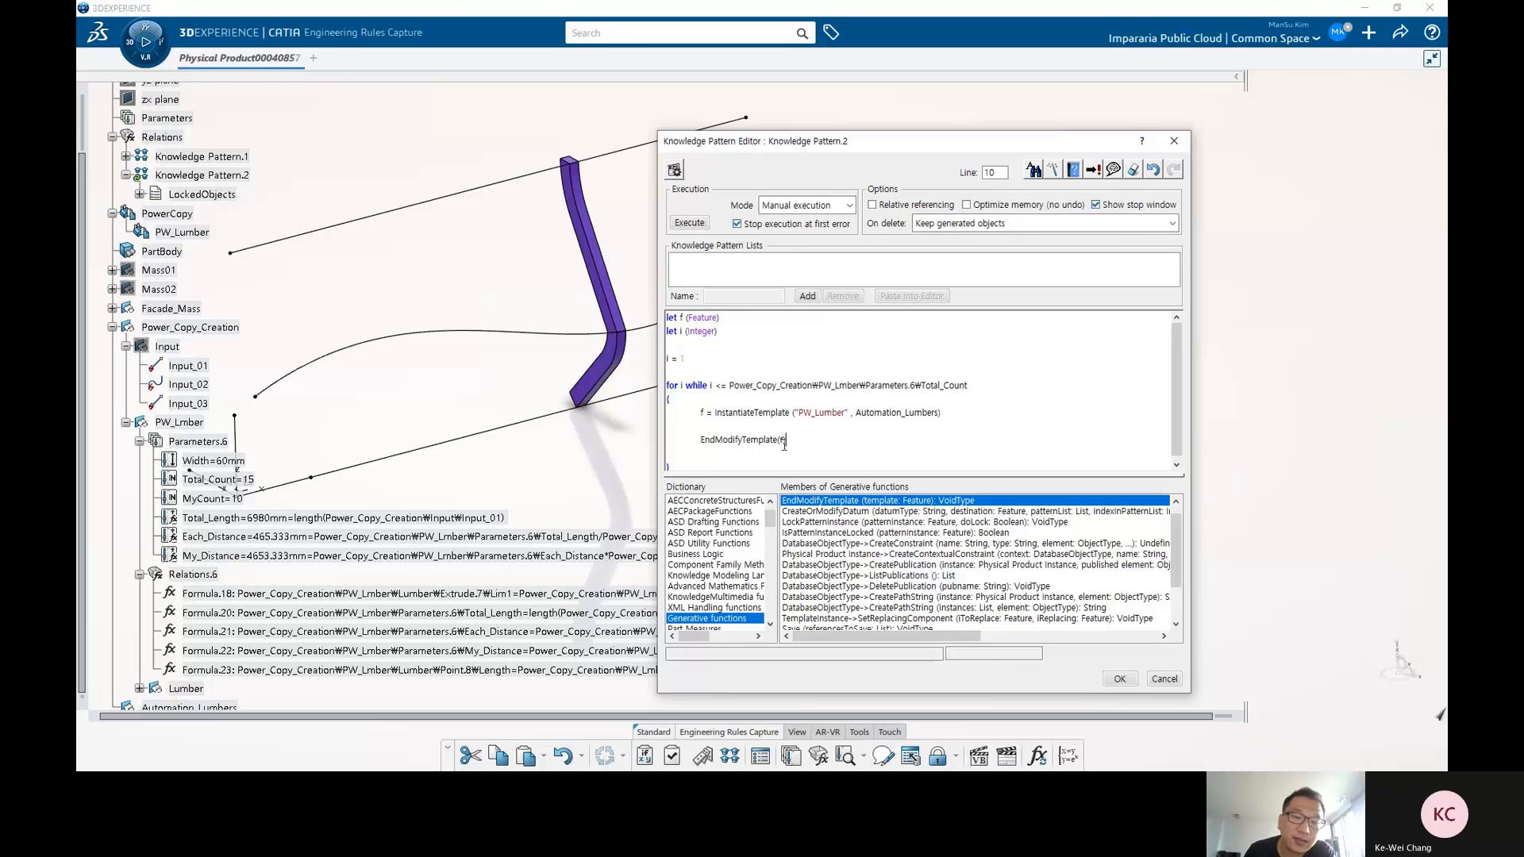
Leave empty lines between the InstantiateTemplate and EndModifyTemplate calls, then check the script's syntax and accept it.
{"action": "scroll", "coordinate": [701, 438], "scroll_direction": "down", "scroll_amount": 1}
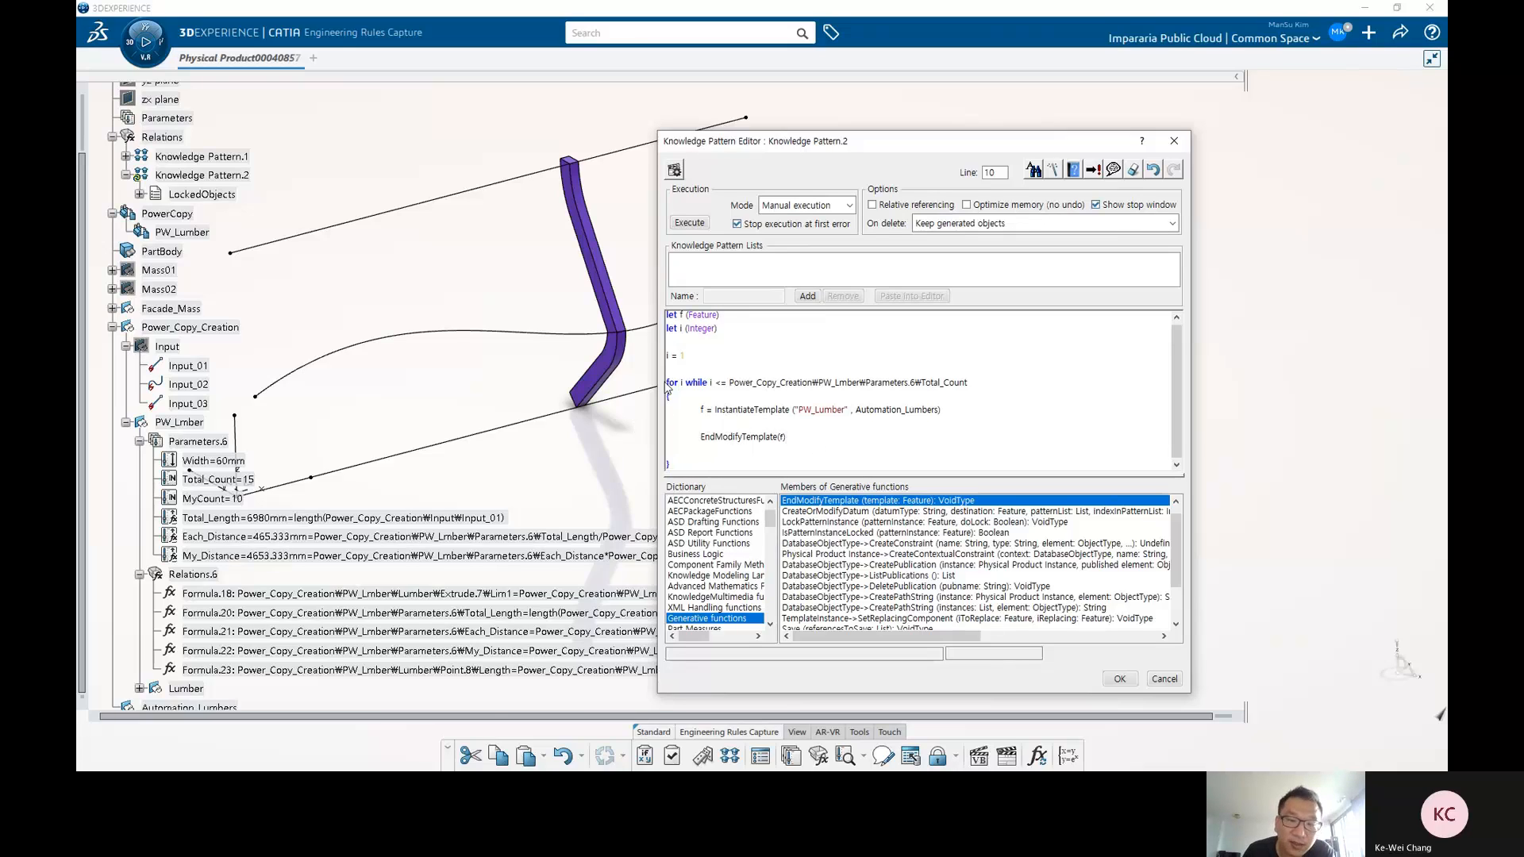
{"action": "key", "text": "Return"}
{"action": "key", "text": "Return"}
{"action": "left_click", "coordinate": [713, 427]}
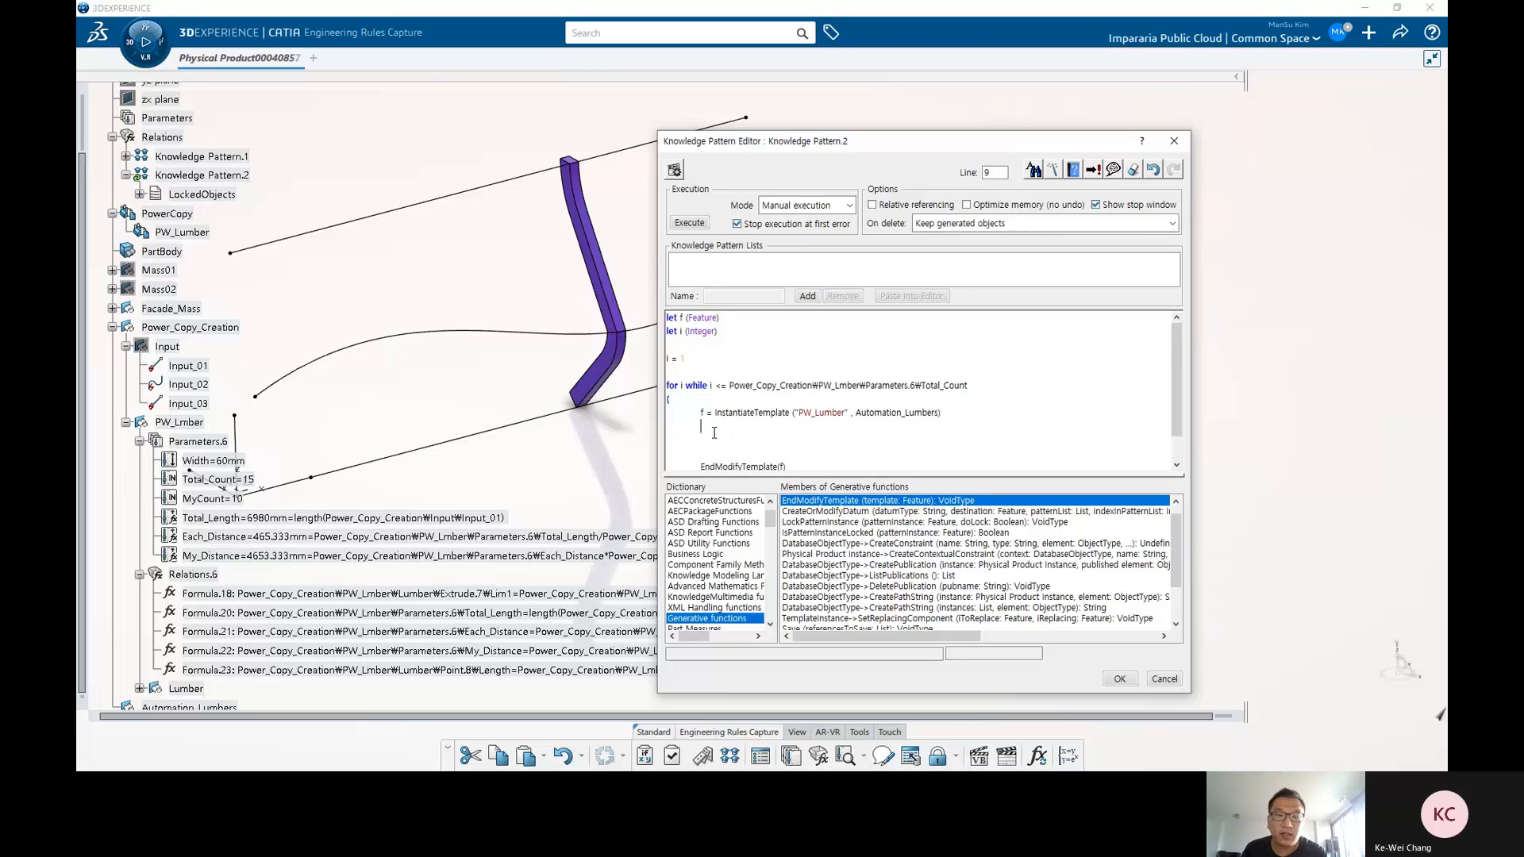
{"action": "scroll", "coordinate": [715, 439], "scroll_direction": "down", "scroll_amount": 1}
{"action": "scroll", "coordinate": [722, 413], "scroll_direction": "up", "scroll_amount": 1}
{"action": "key", "text": "Delete"}
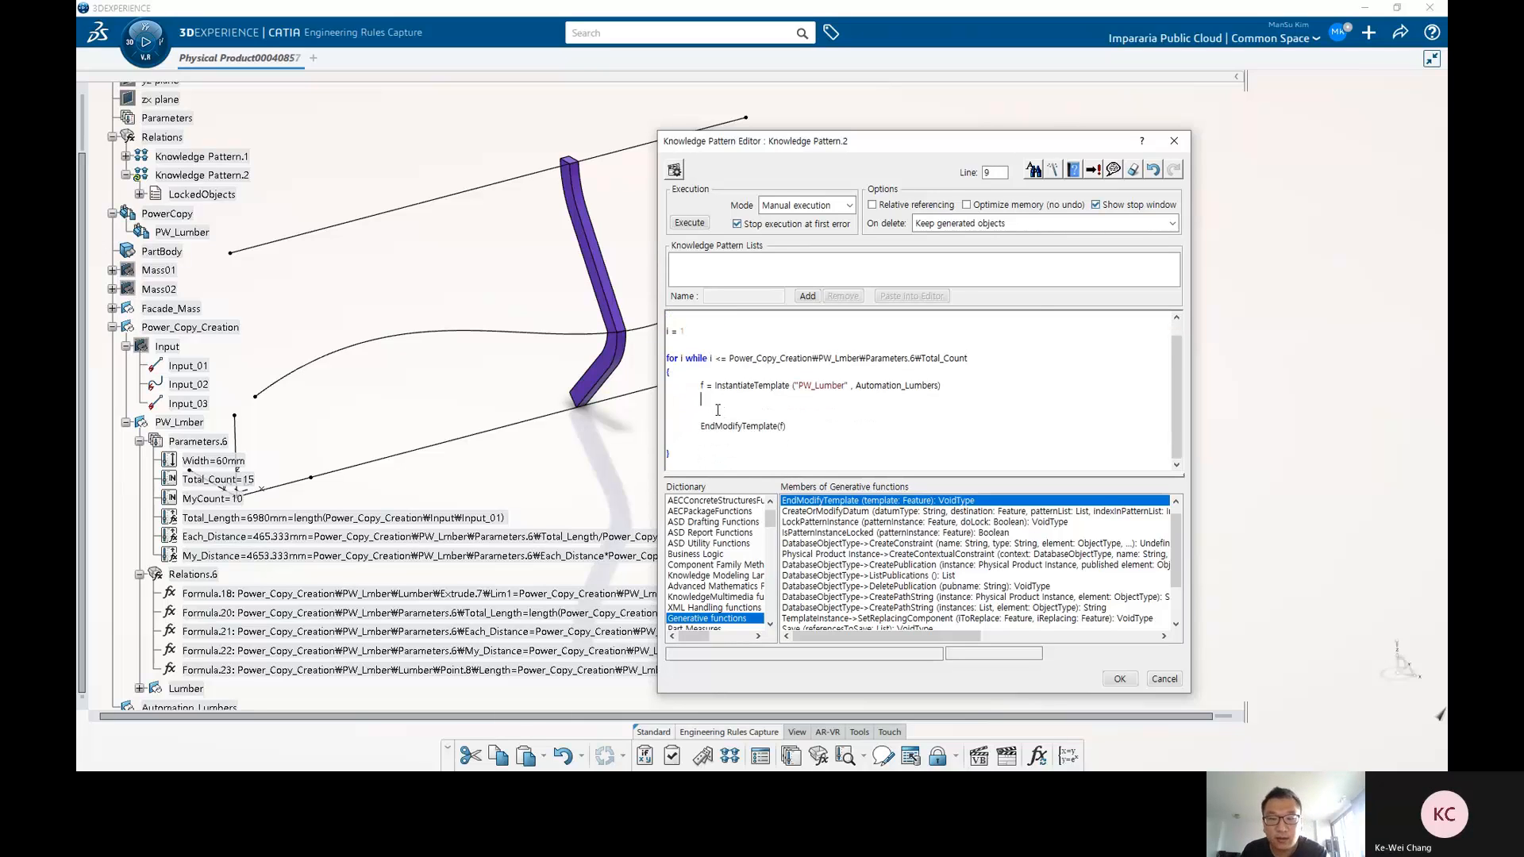
{"action": "left_click", "coordinate": [1093, 170]}
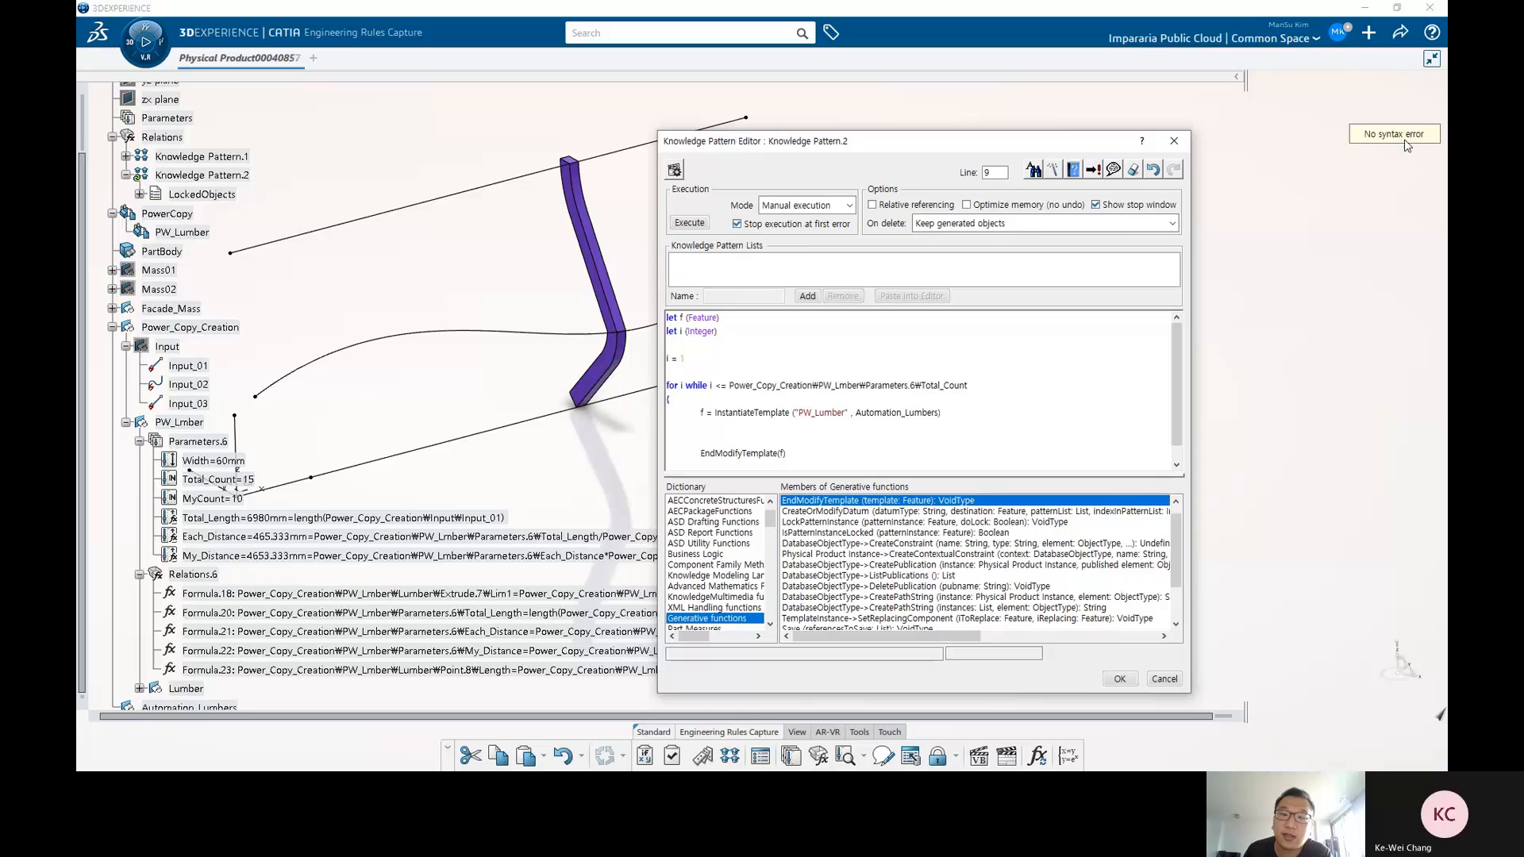
{"action": "left_click", "coordinate": [1120, 680]}
Collapse Parameters.6 and Relations.6 in the tree and delete Knowledge Pattern.1.
{"action": "left_click", "coordinate": [139, 442]}
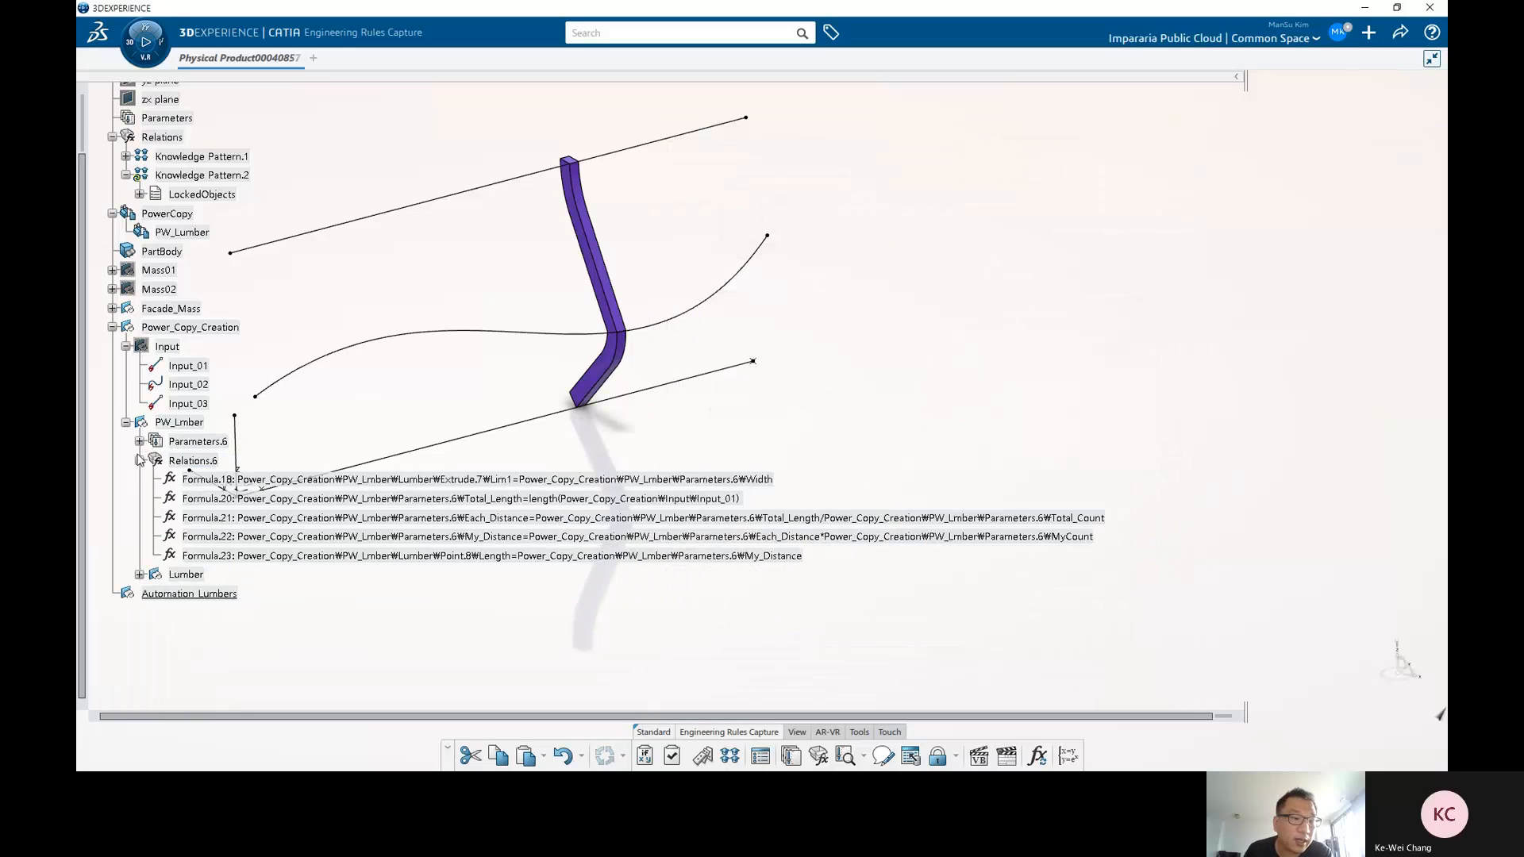
{"action": "left_click", "coordinate": [140, 461]}
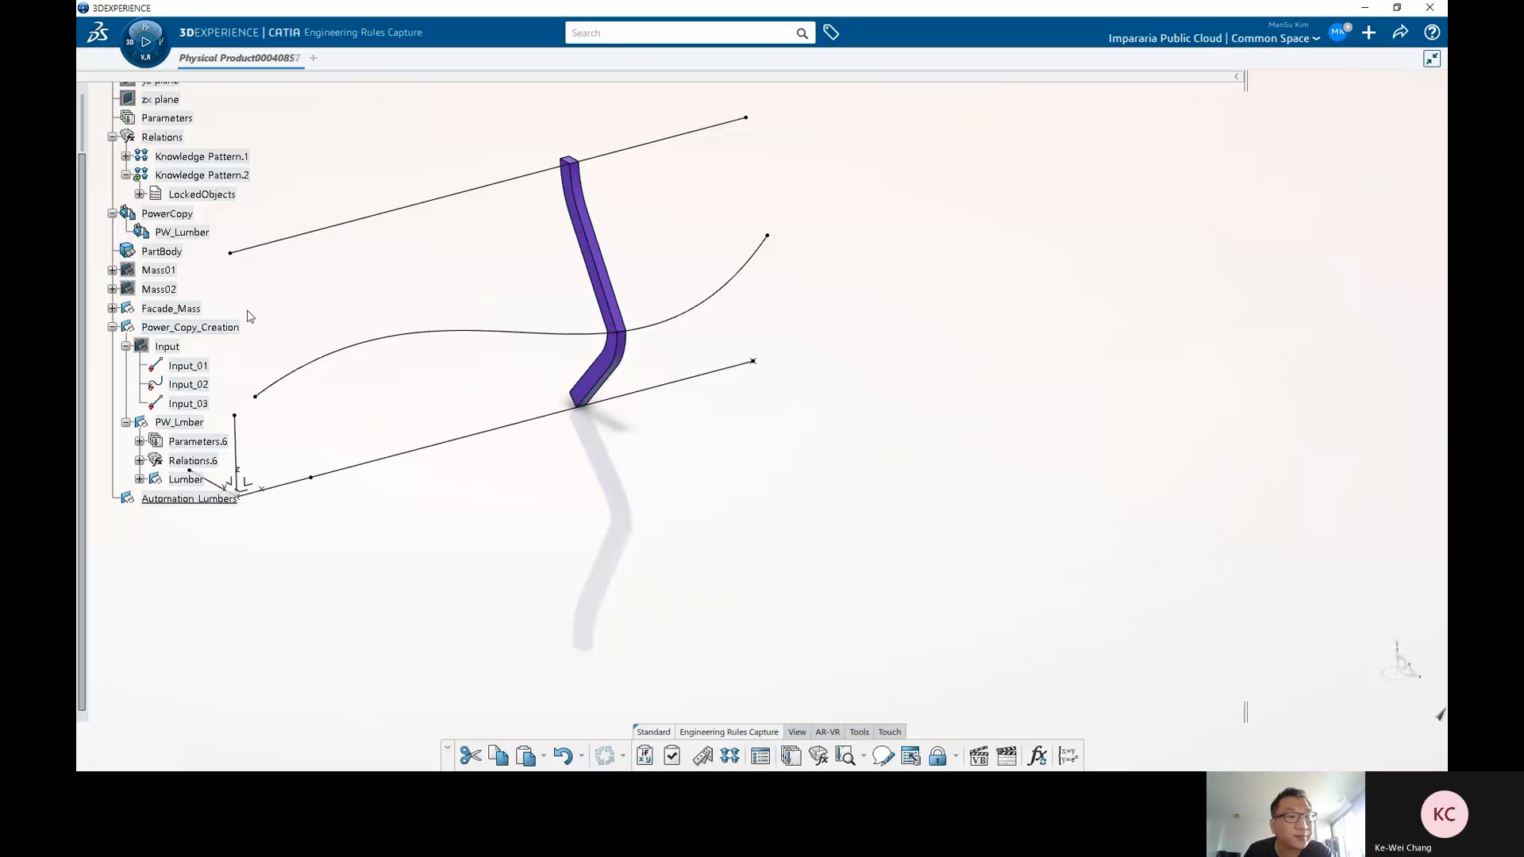
{"action": "left_click", "coordinate": [210, 158]}
{"action": "key", "text": "Delete"}
Execute Knowledge Pattern.2, read the PW_Lumber message in the Knowledge Report and close the report.
{"action": "left_click", "coordinate": [214, 158]}
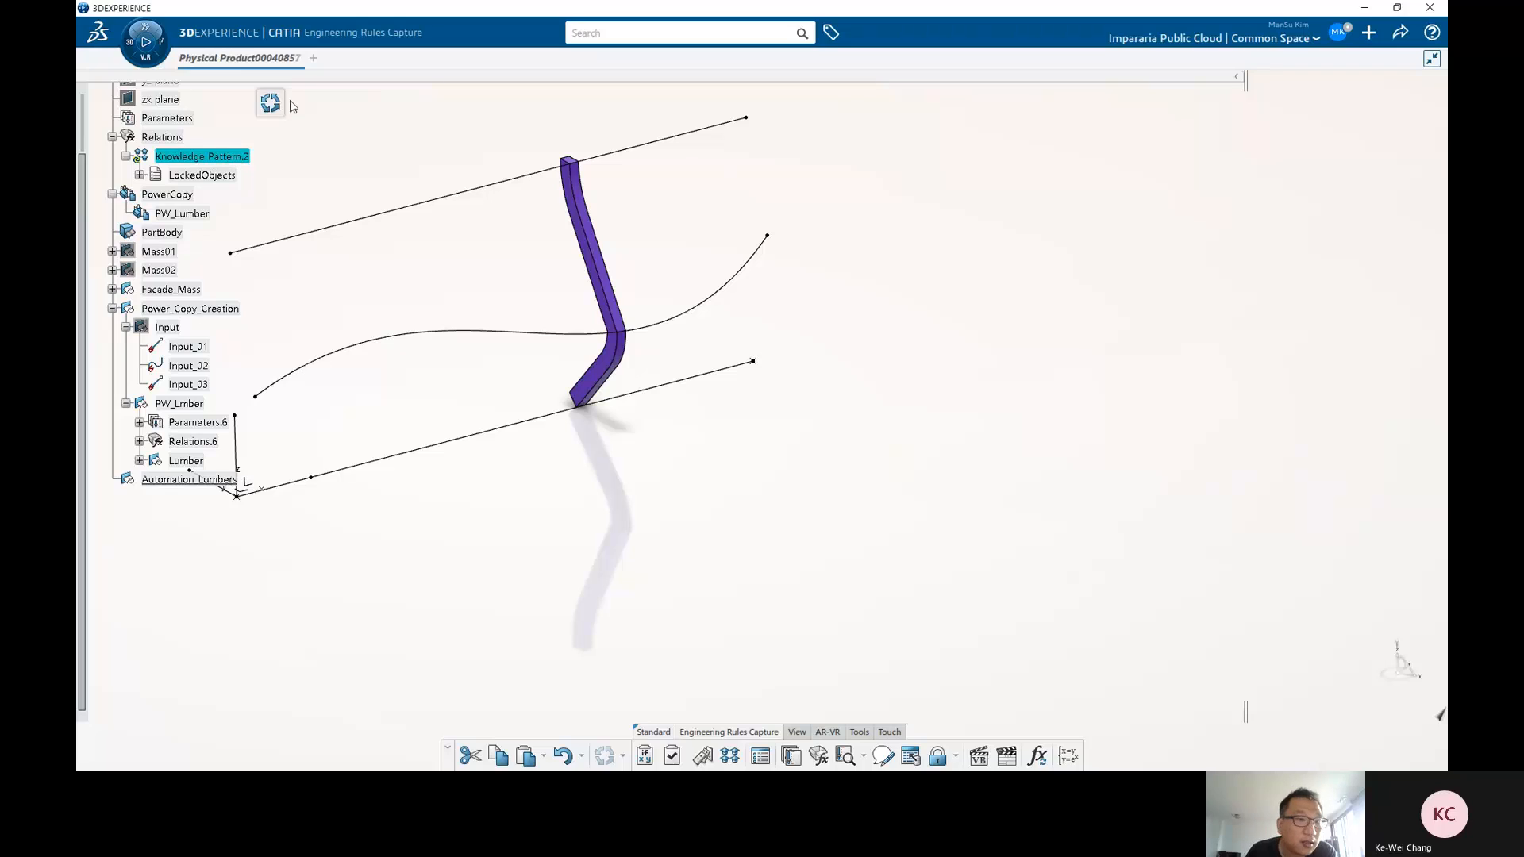
{"action": "left_click", "coordinate": [270, 106]}
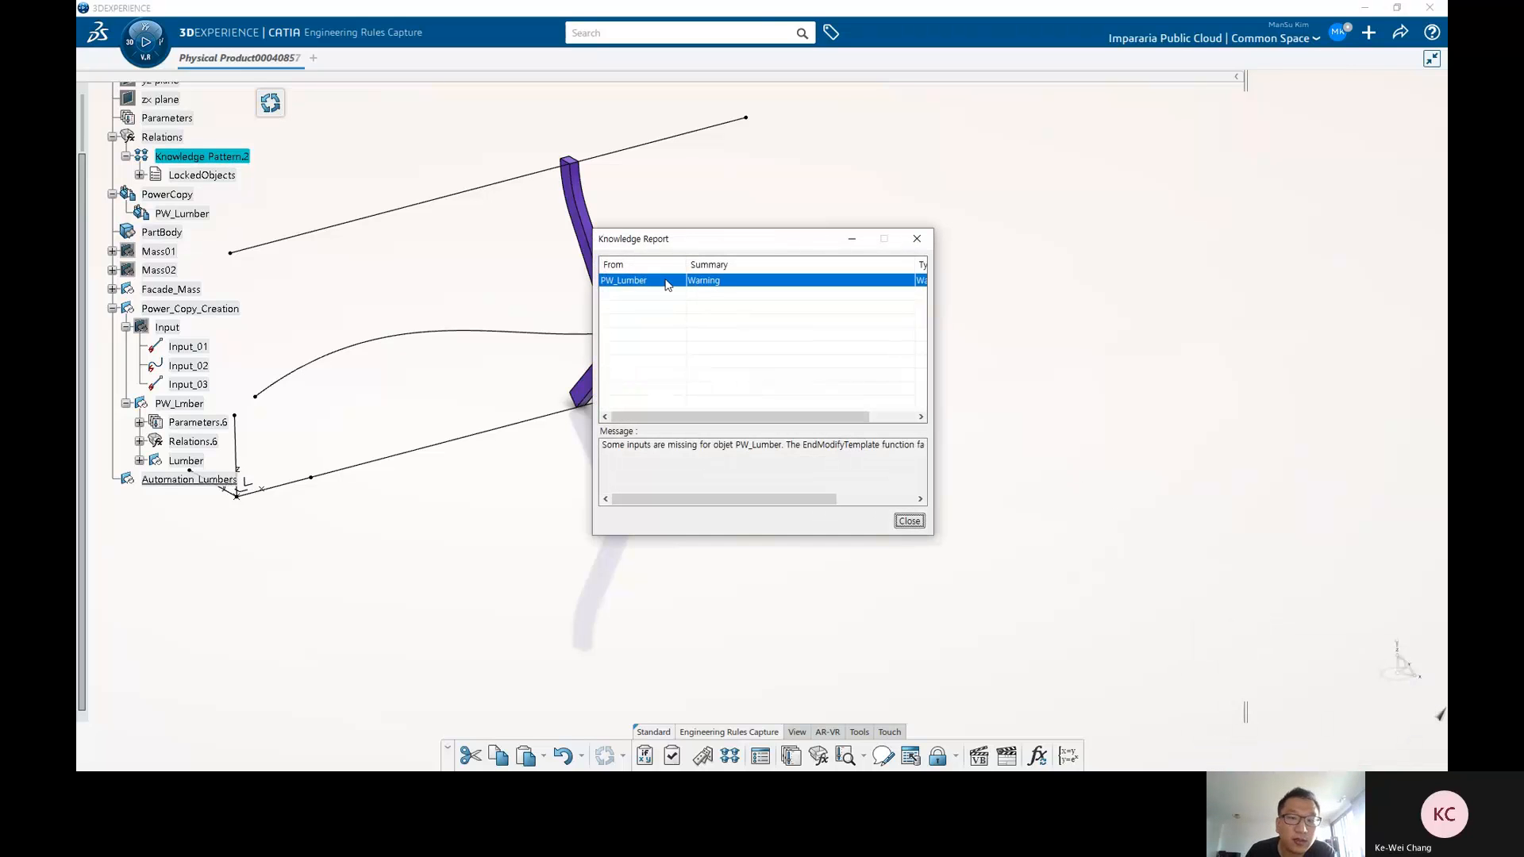
{"action": "left_click_drag", "start_coordinate": [605, 451], "coordinate": [731, 451]}
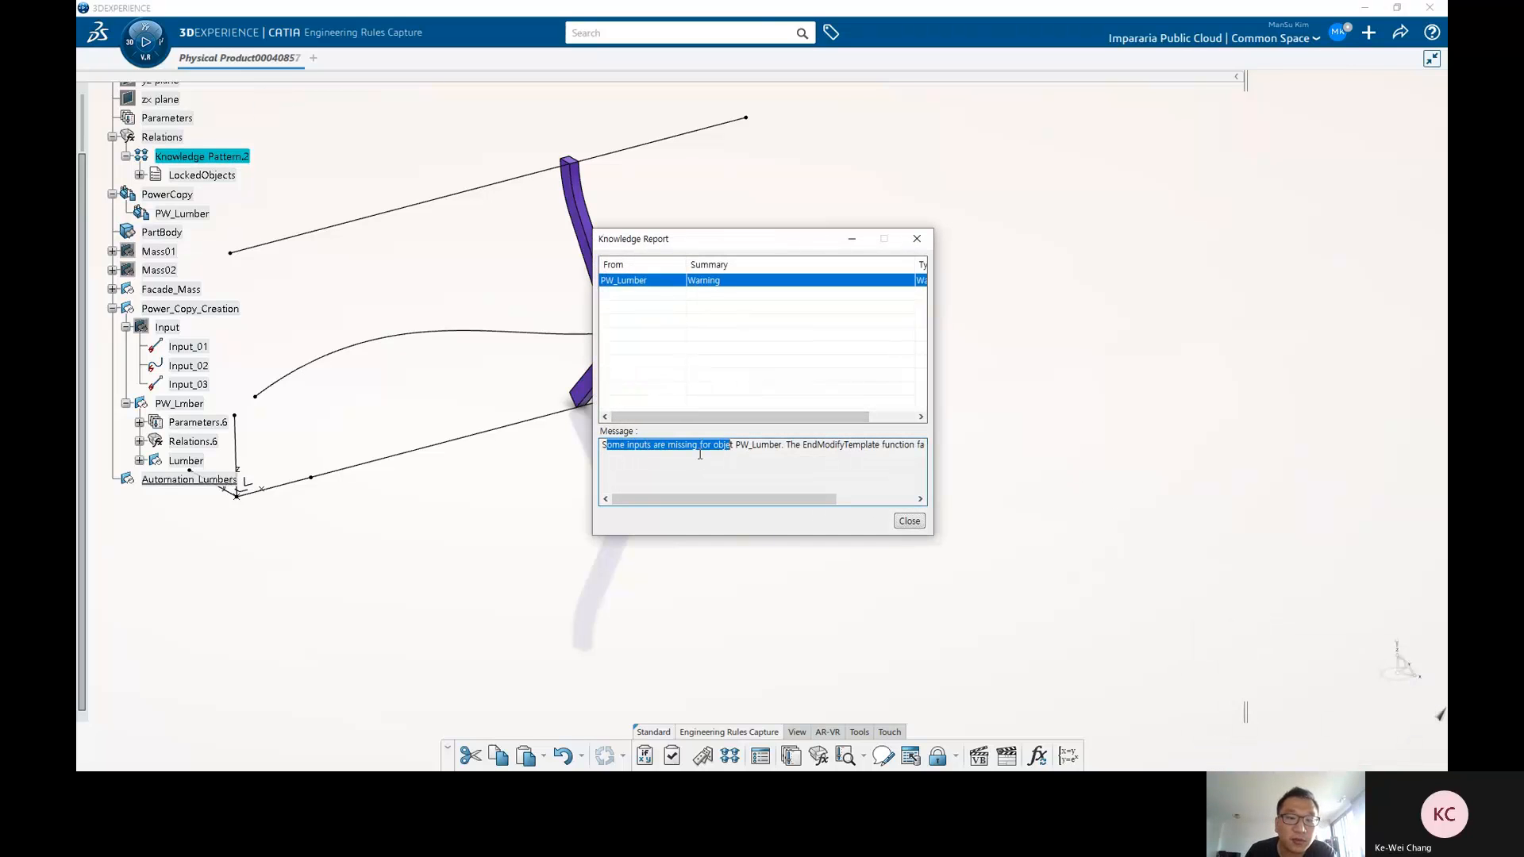
{"action": "left_click", "coordinate": [707, 450]}
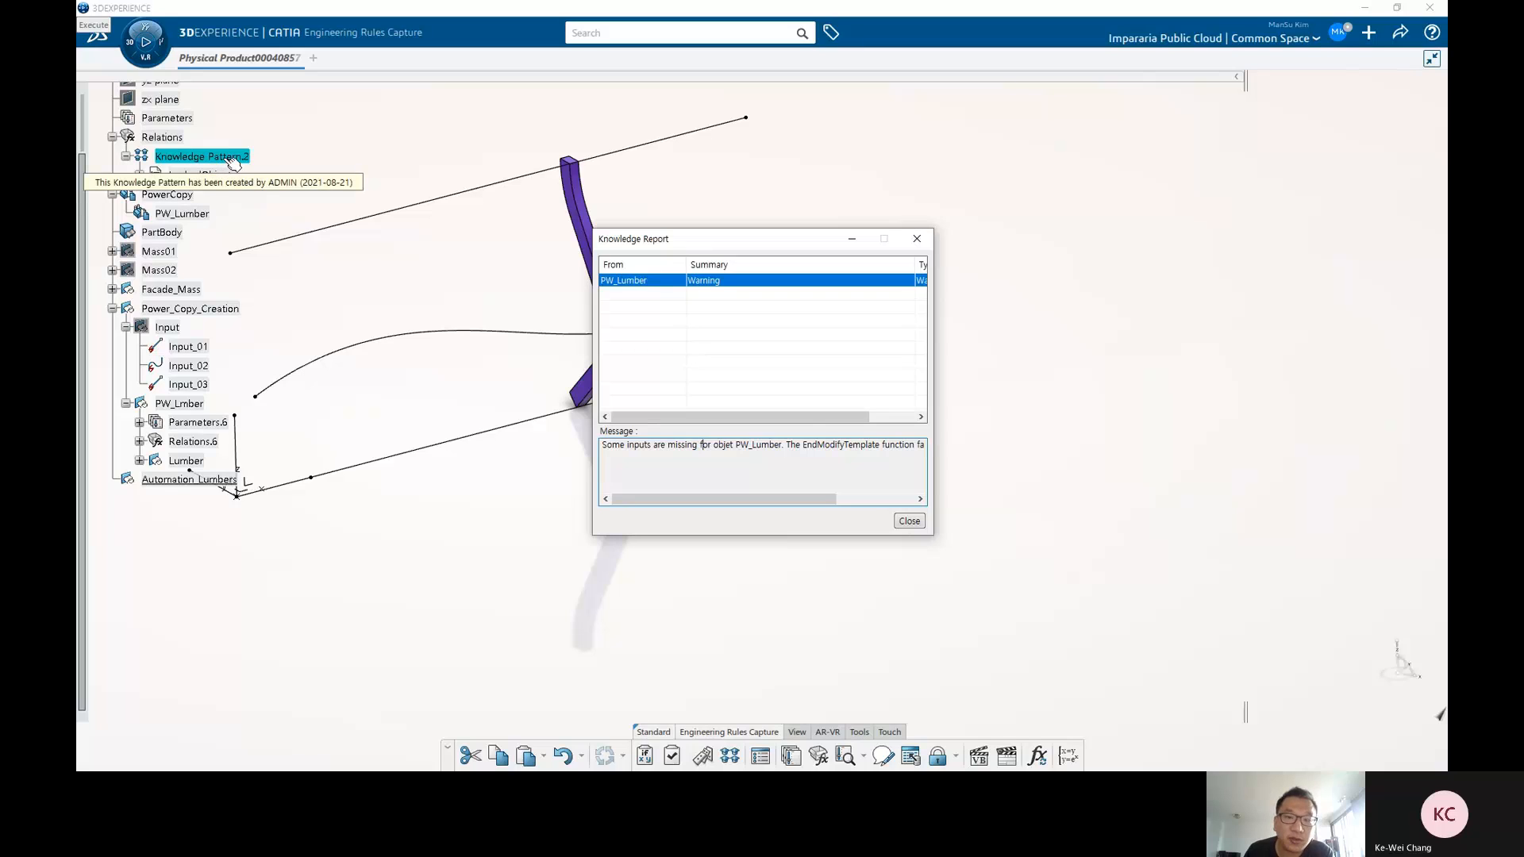
{"action": "left_click", "coordinate": [910, 520]}
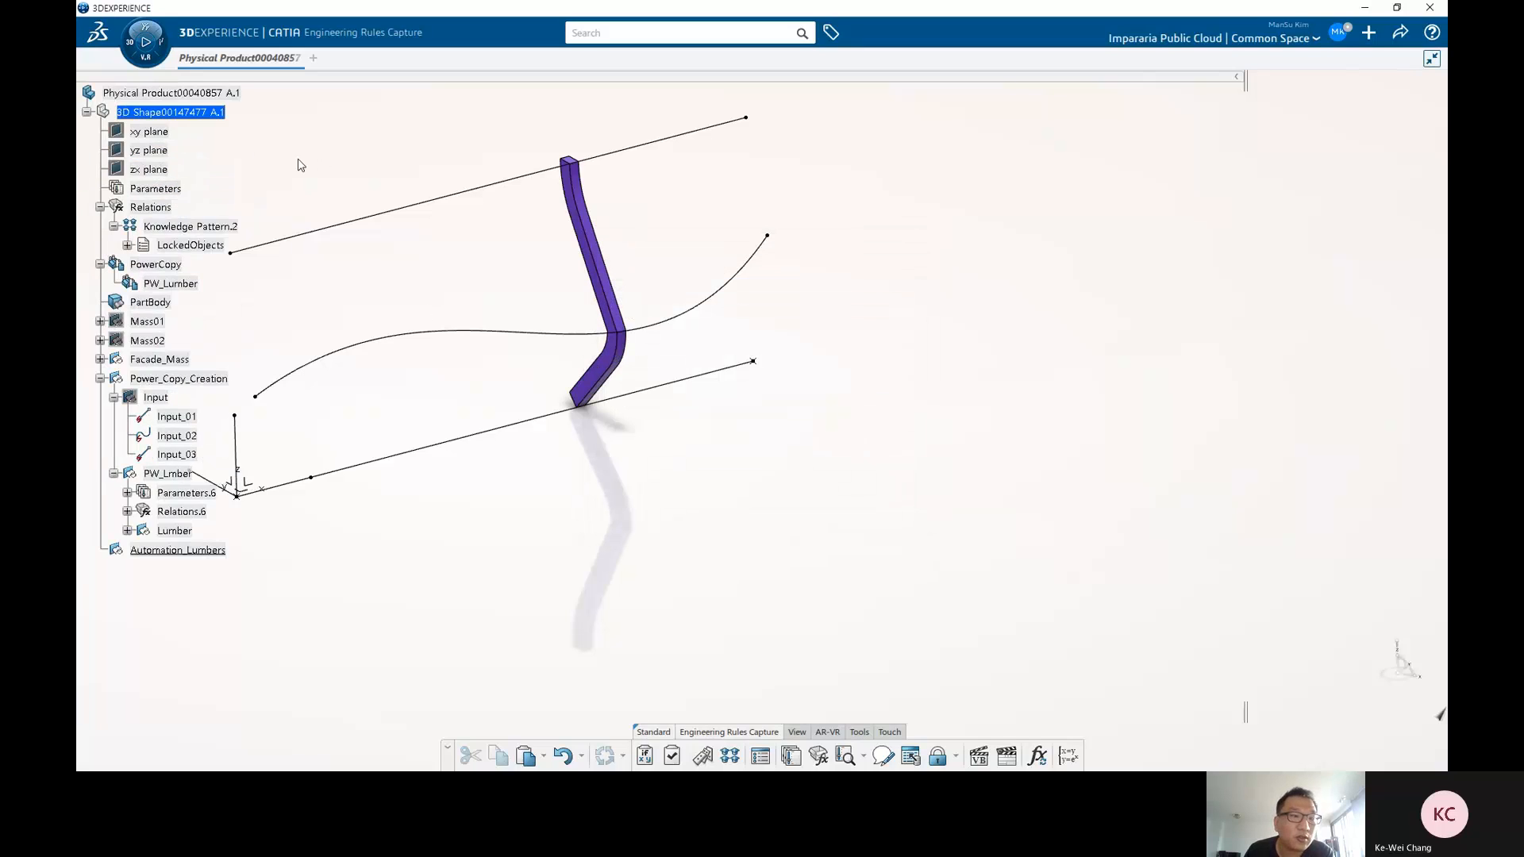
Reopen Knowledge Pattern.2 and start an f->SetAttributeObject call directly below the InstantiateTemplate line.
{"action": "double_click", "coordinate": [226, 226]}
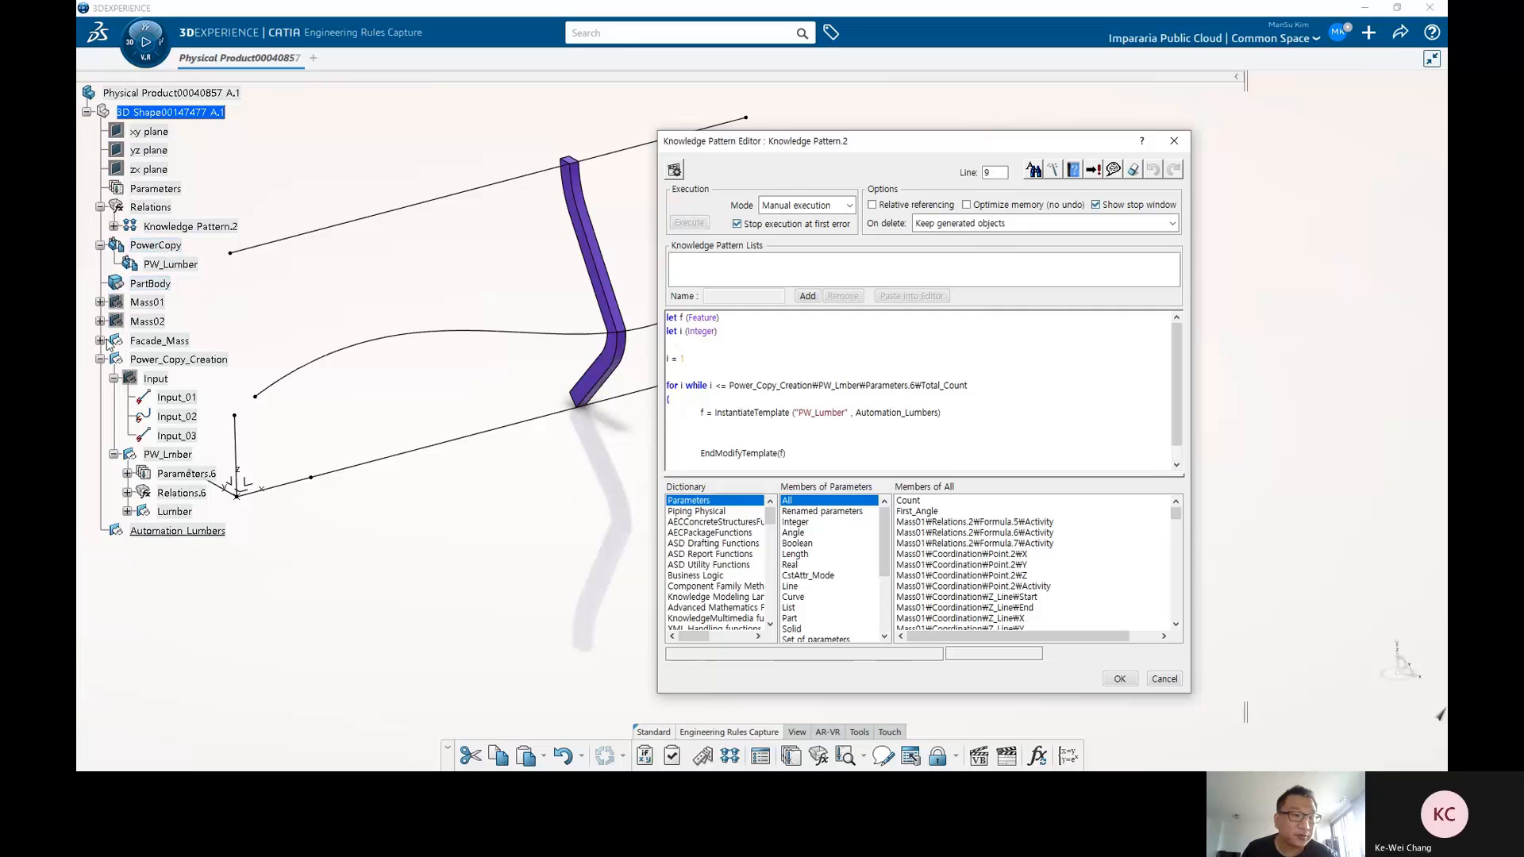
{"action": "type", "text": "f-"}
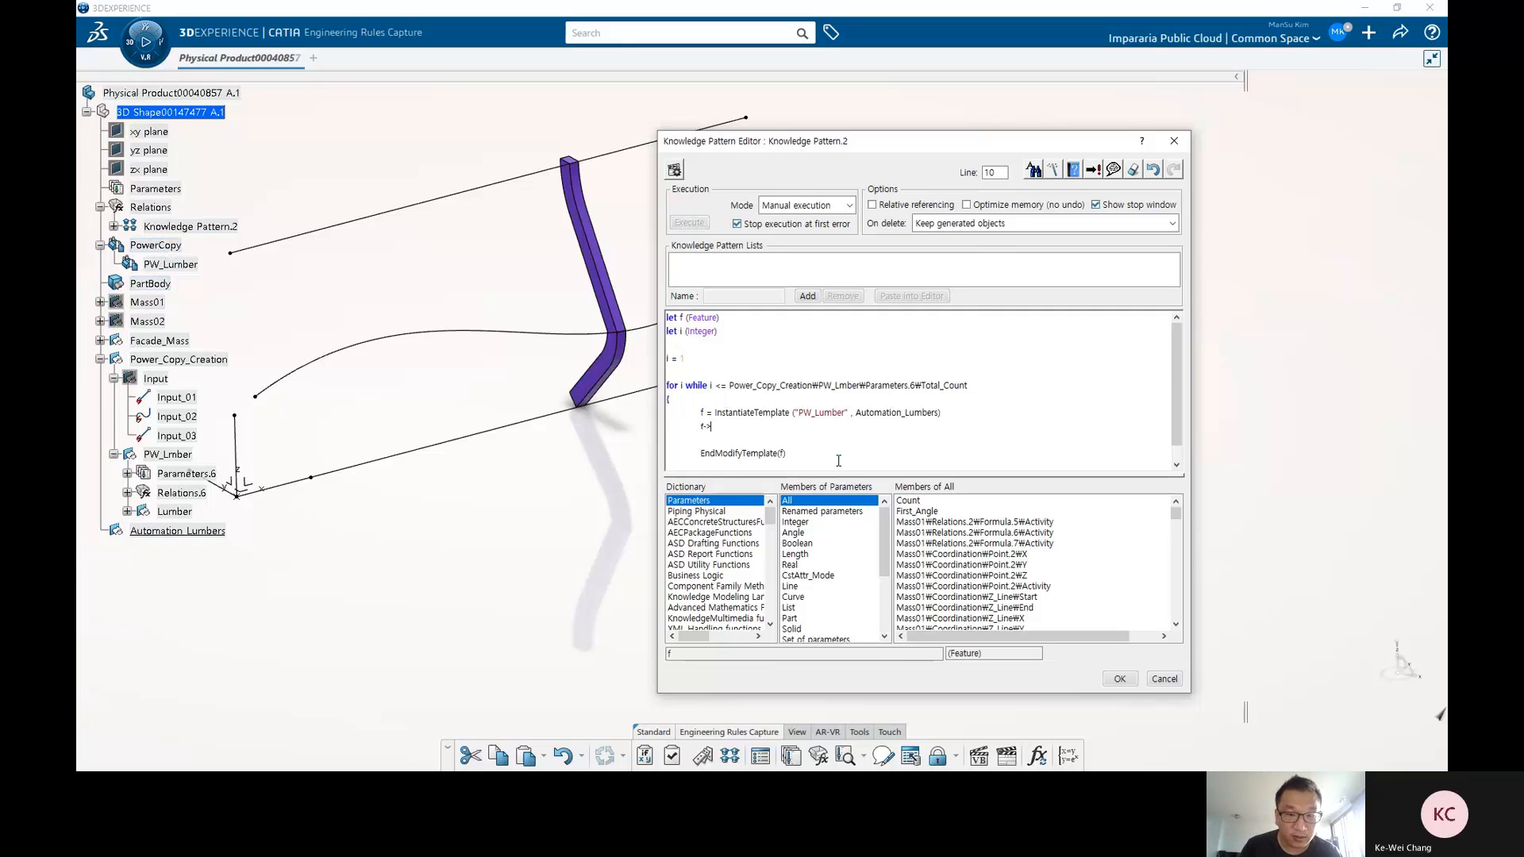
{"action": "type", "text": ">"}
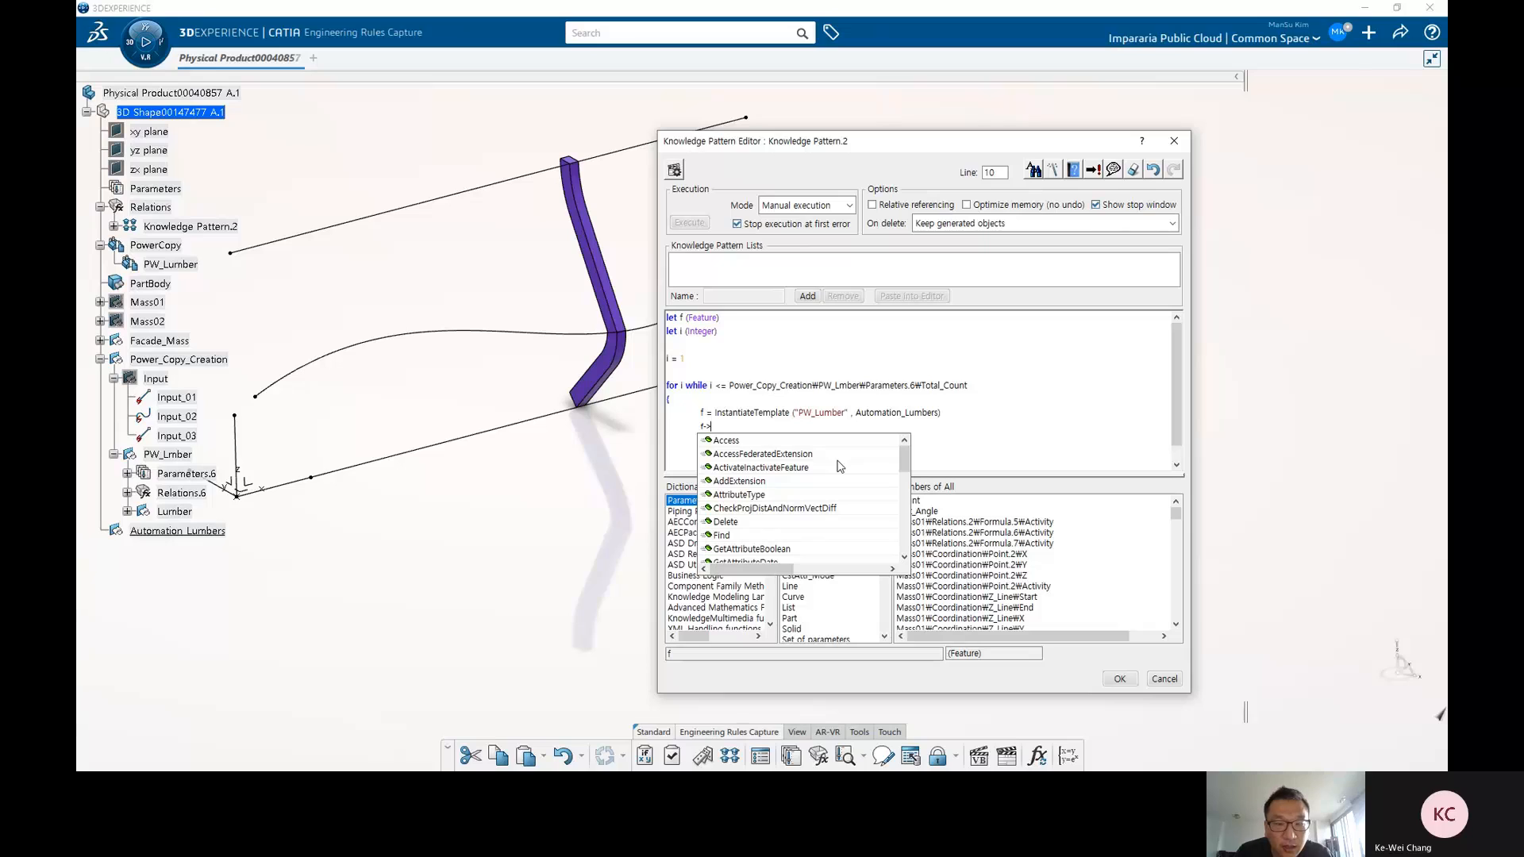
{"action": "type", "text": "Set"}
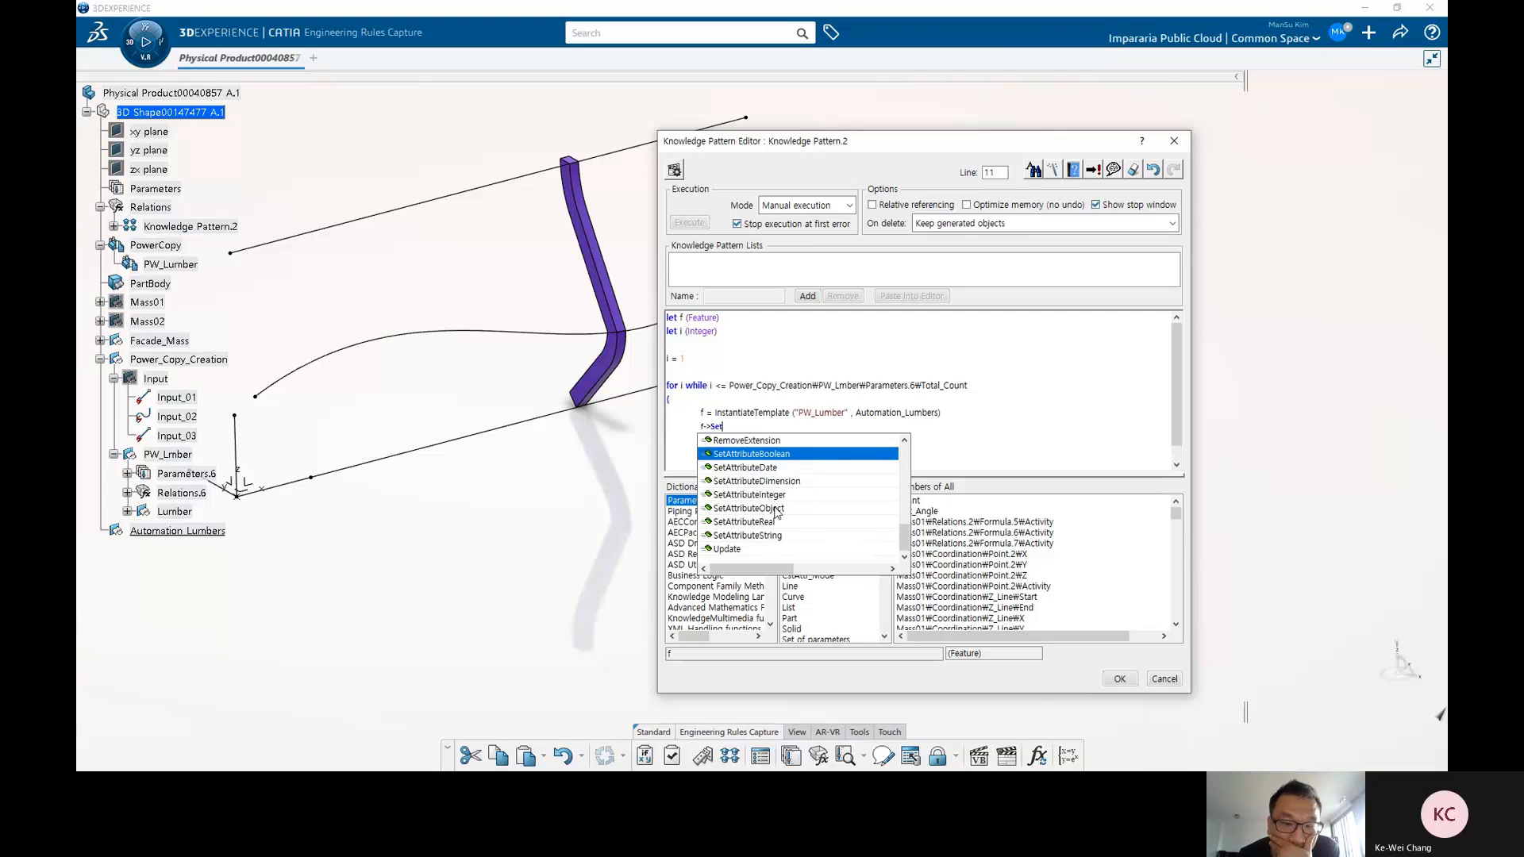
{"action": "left_click", "coordinate": [777, 509]}
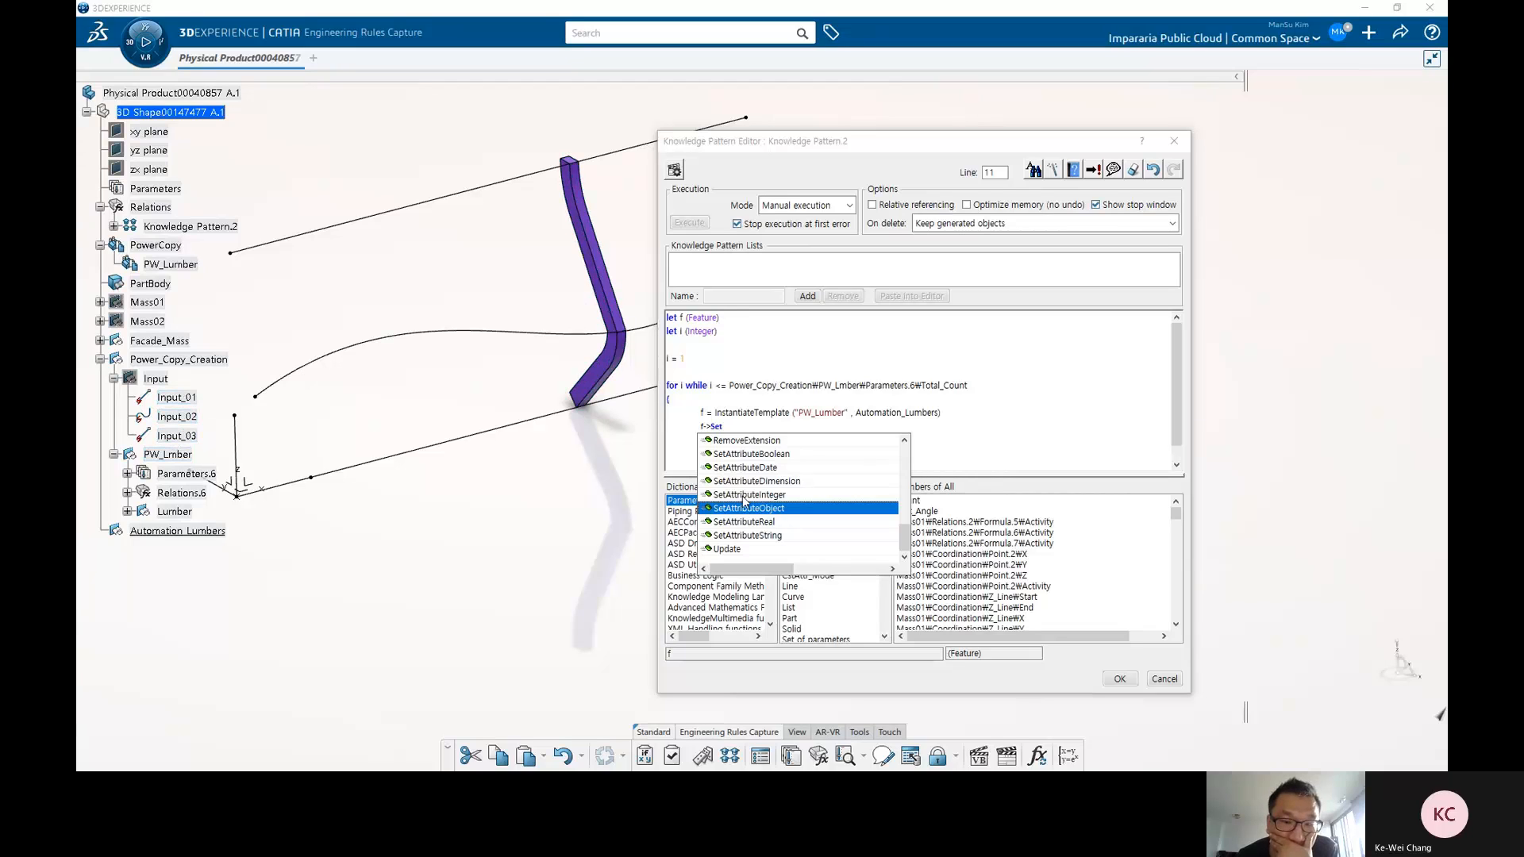
{"action": "double_click", "coordinate": [788, 509]}
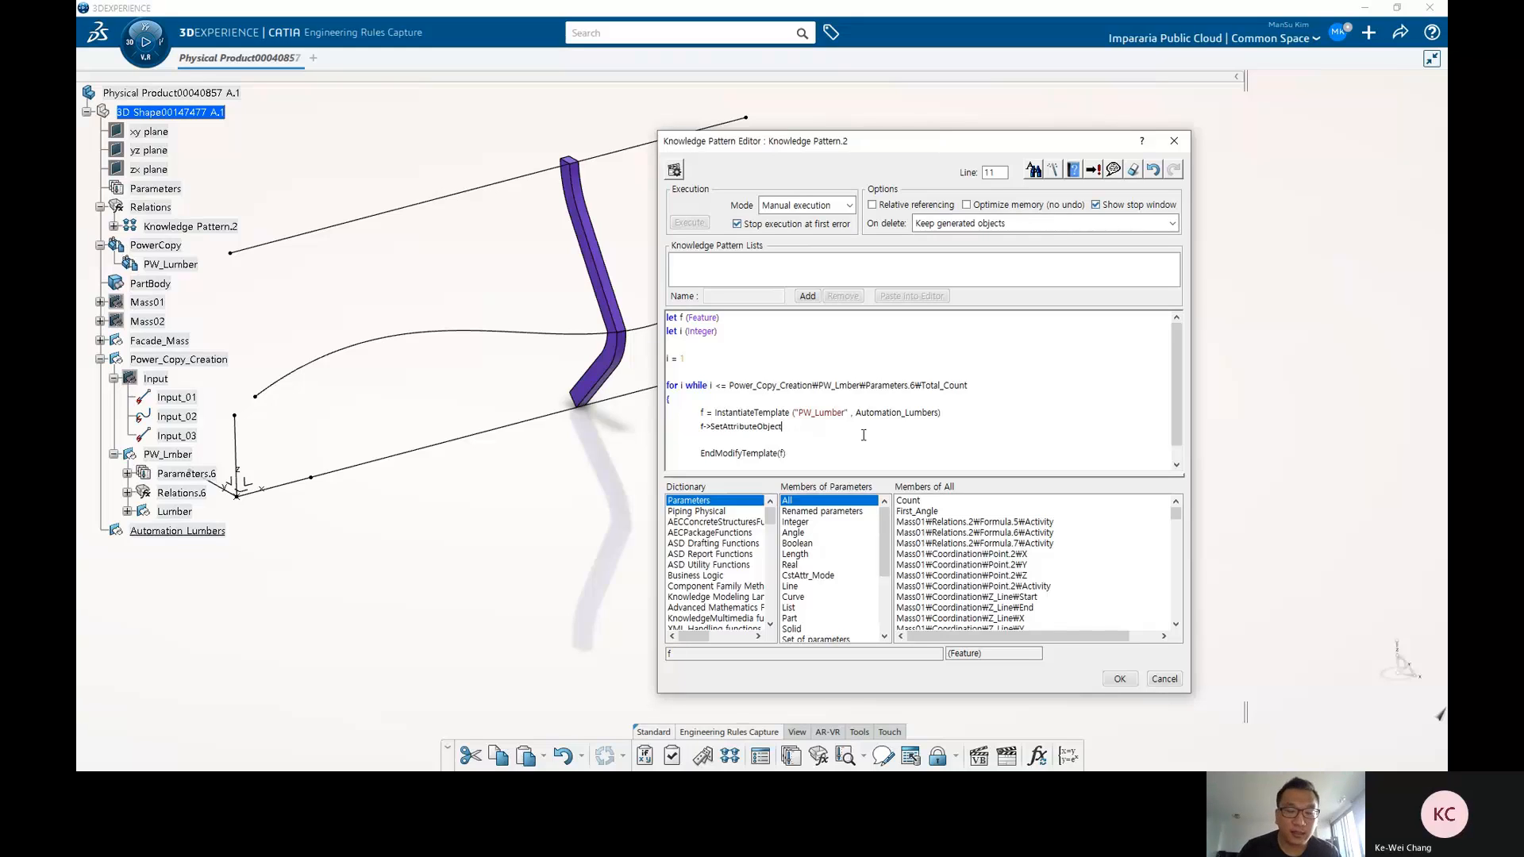
Enter "Input_01" as the first argument of the SetAttributeObject call, followed by a comma.
{"action": "type", "text": "(\"Ip"}
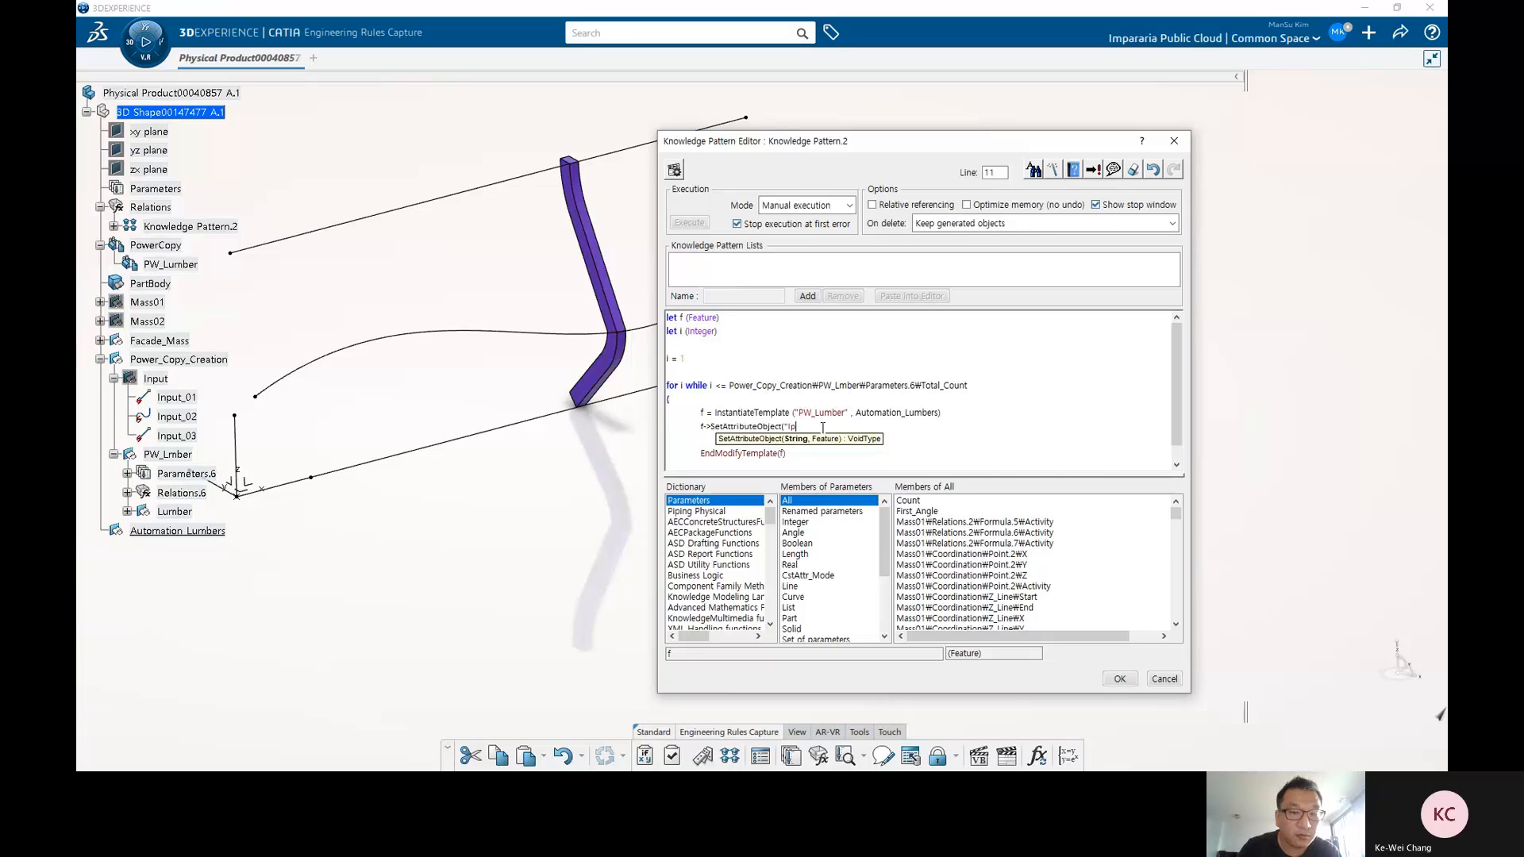
{"action": "key", "text": "BackSpace"}
{"action": "type", "text": "nput0"}
{"action": "key", "text": "BackSpace"}
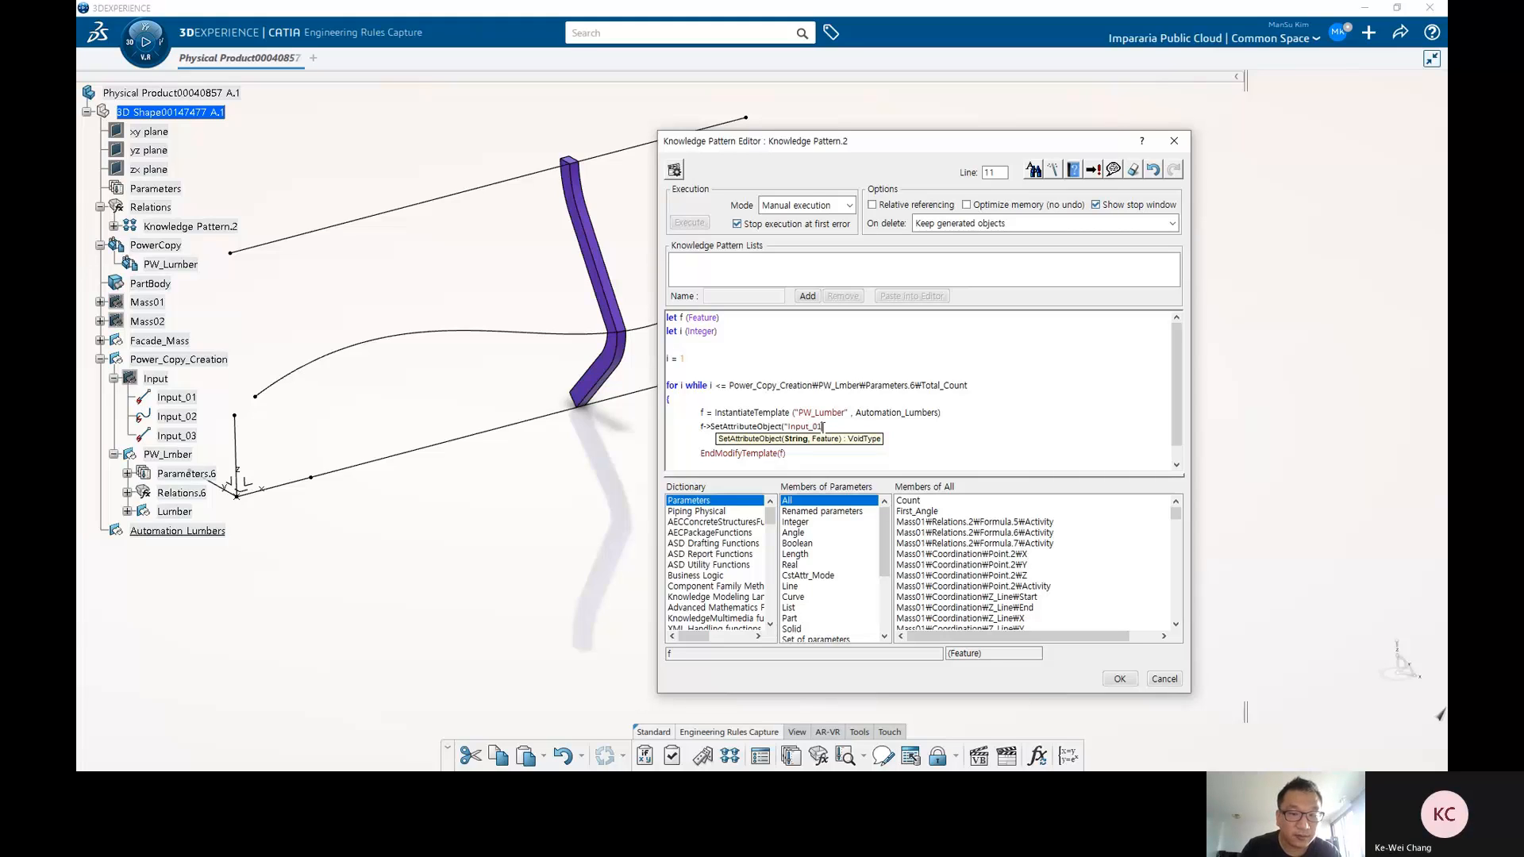
{"action": "type", "text": ","}
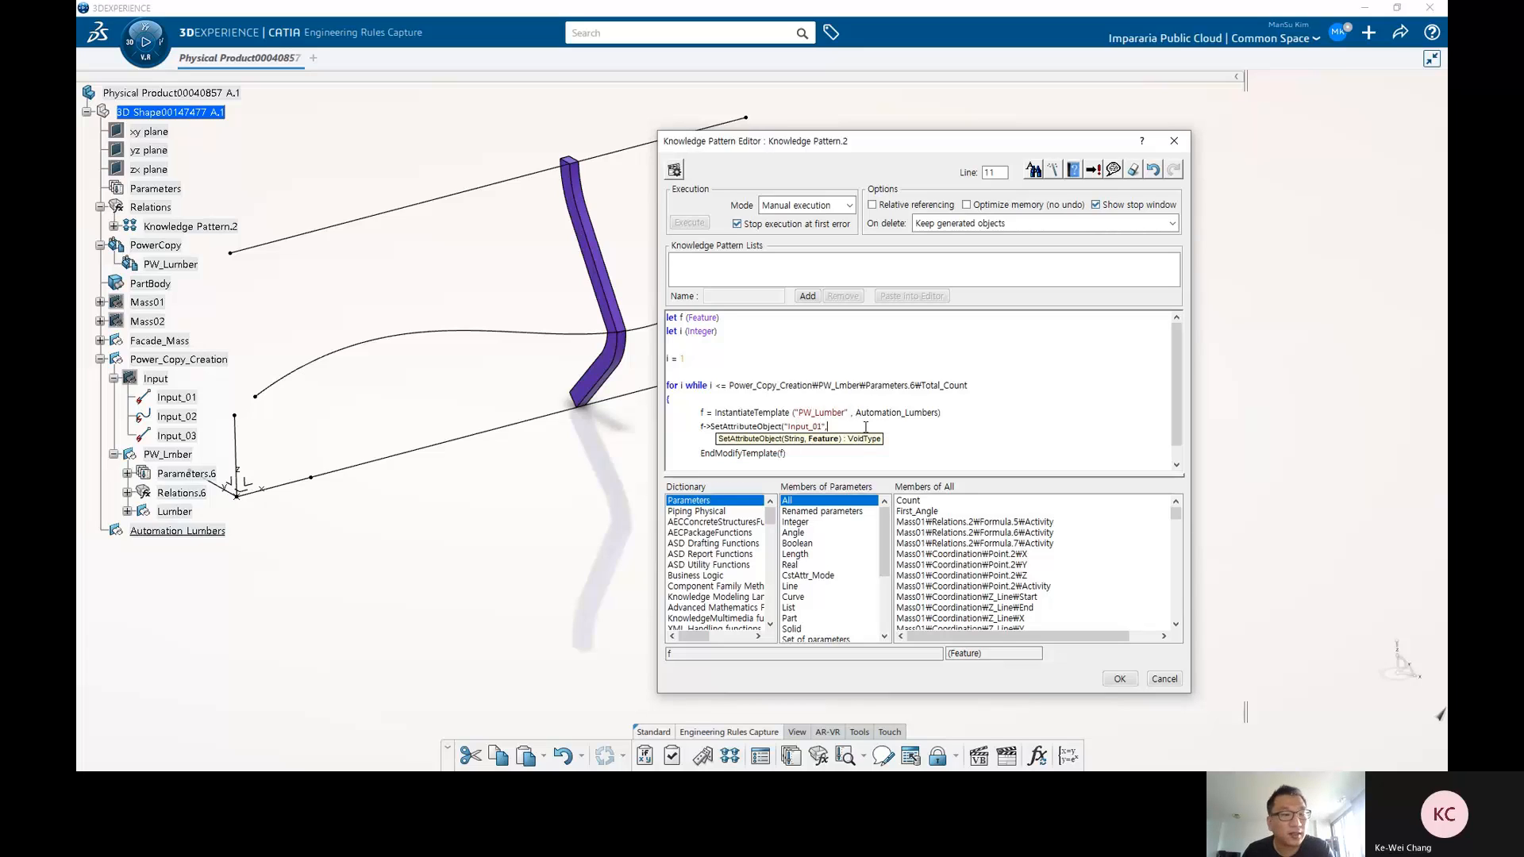
Set Line.11 from Facade_Mass's Mass set as the second argument and close the Input_01 call's parenthesis.
{"action": "left_click", "coordinate": [100, 341]}
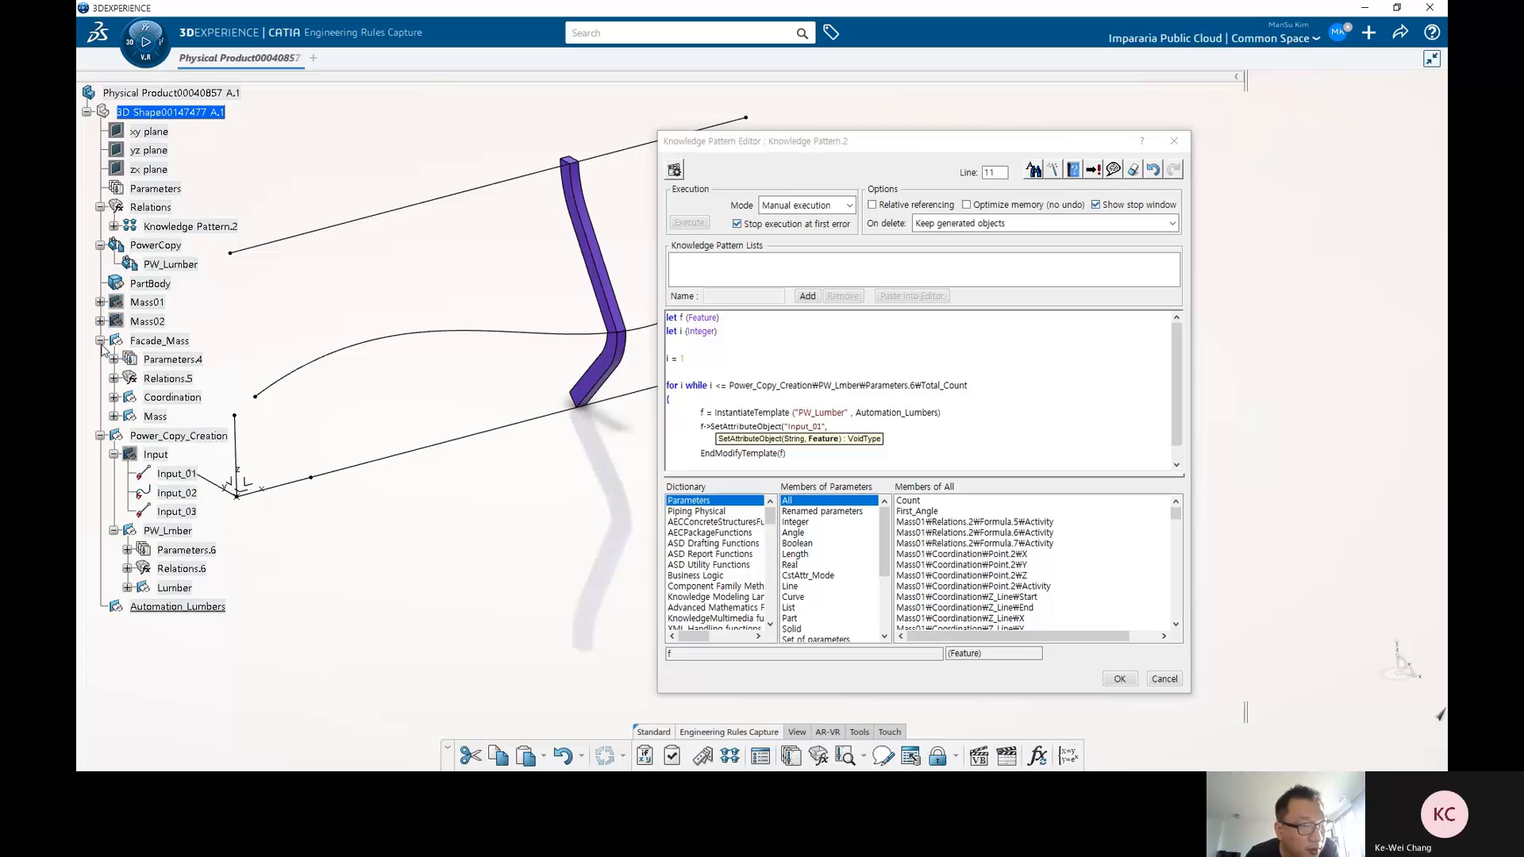
{"action": "left_click", "coordinate": [113, 416]}
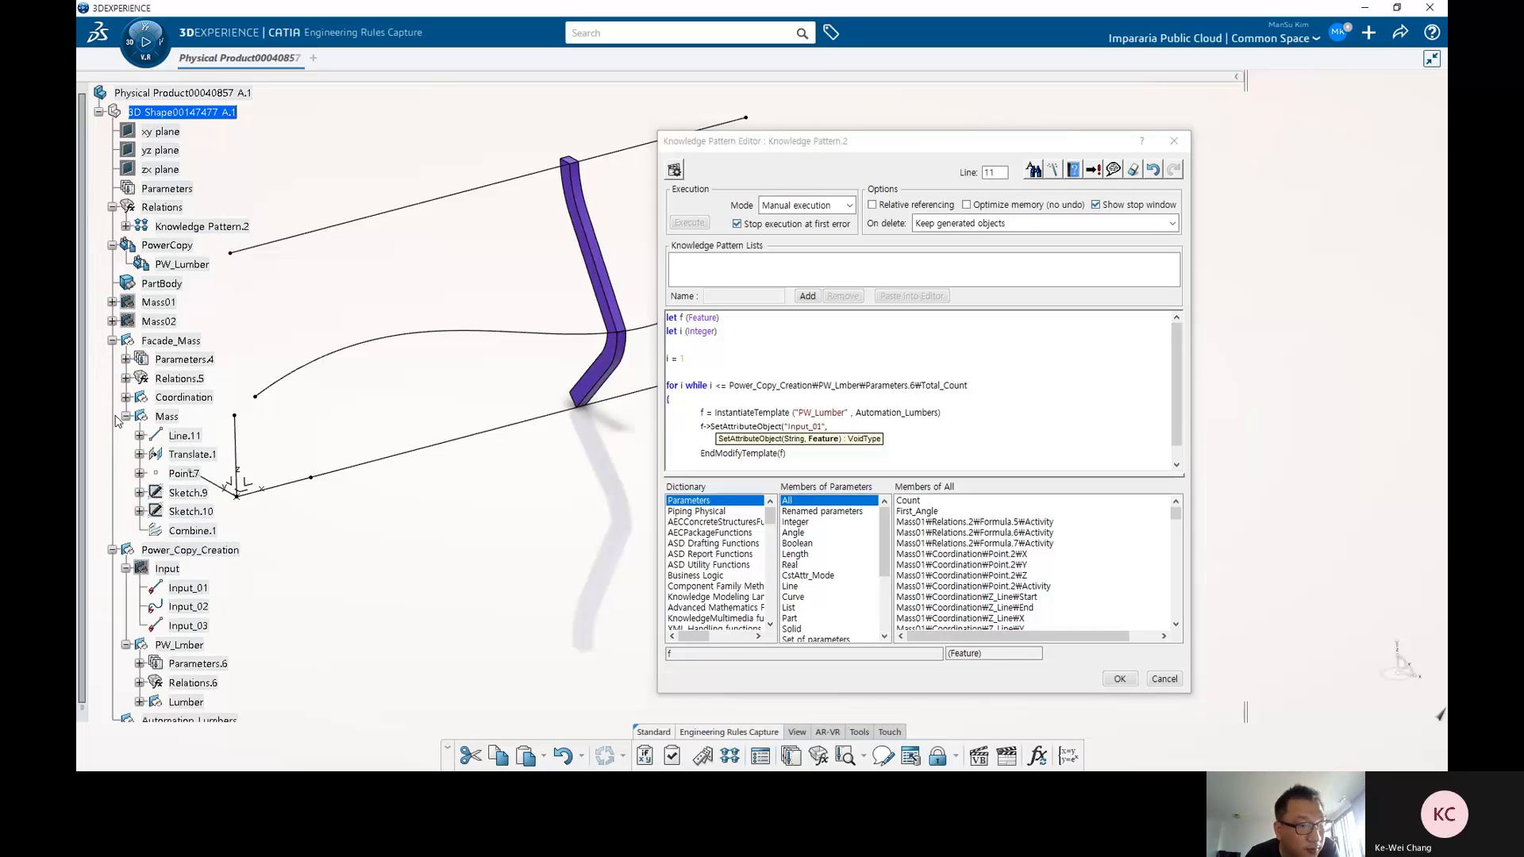
{"action": "left_click", "coordinate": [182, 436]}
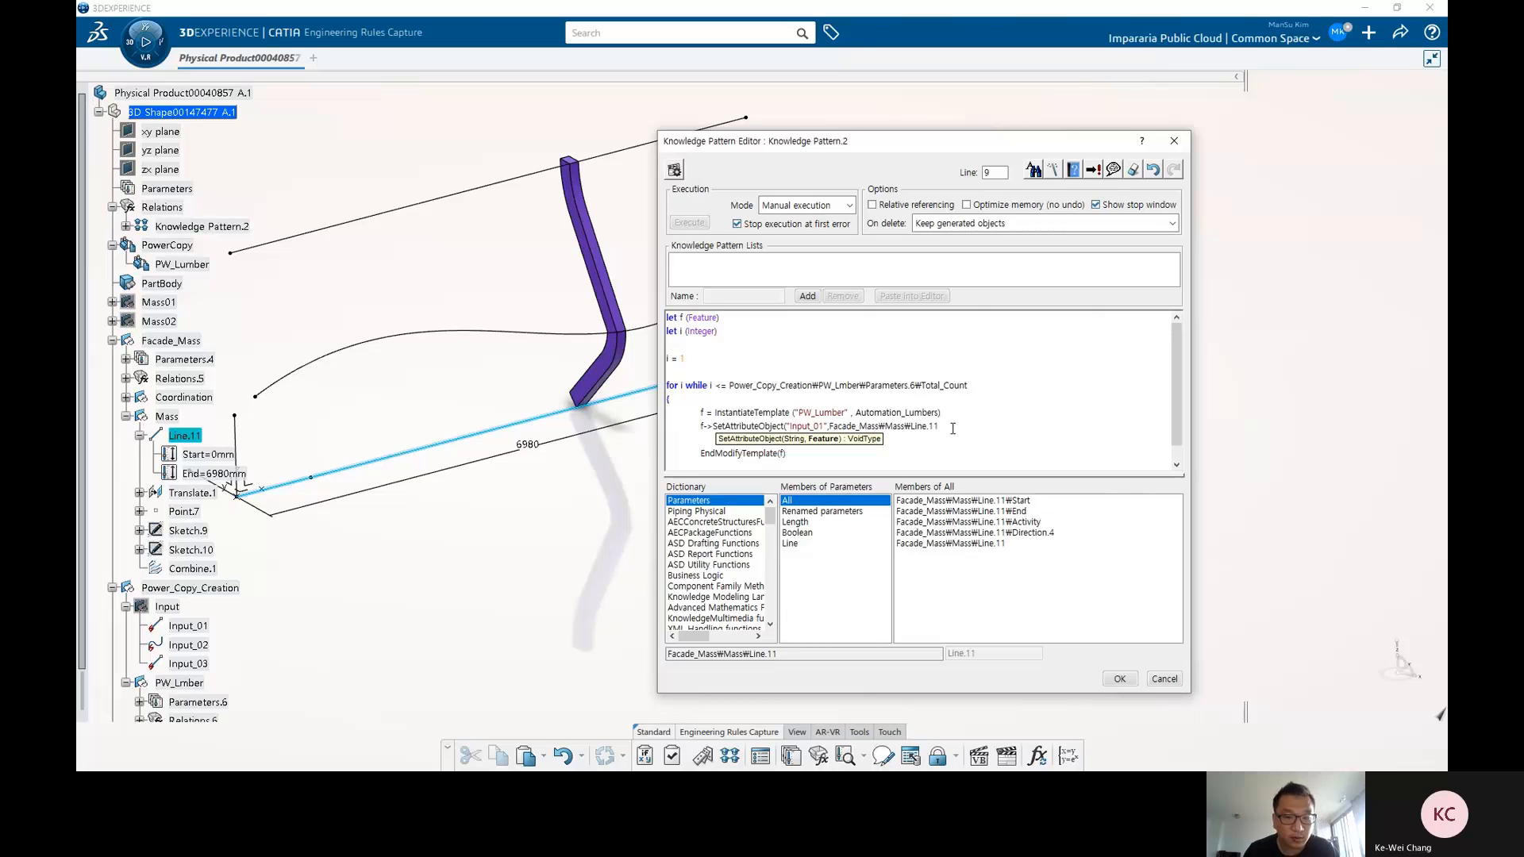
{"action": "type", "text": ")"}
Duplicate the Input_01 SetAttributeObject line twice above the EndModifyTemplate call.
{"action": "scroll", "coordinate": [968, 423], "scroll_direction": "down", "scroll_amount": 1}
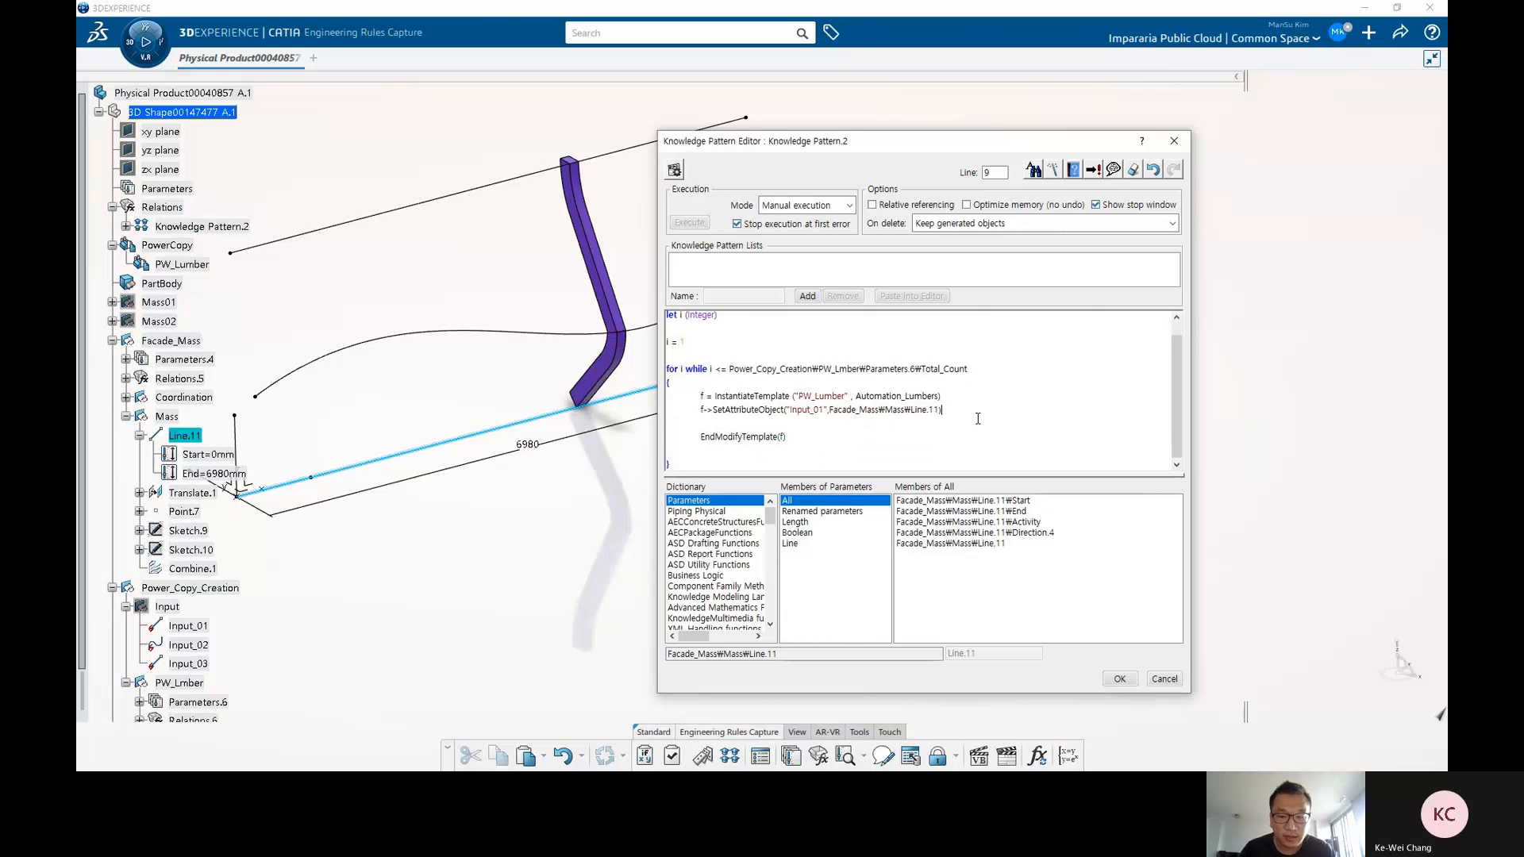
{"action": "left_click_drag", "start_coordinate": [973, 421], "coordinate": [702, 423]}
{"action": "key", "text": "ctrl+c"}
{"action": "left_click", "coordinate": [717, 426]}
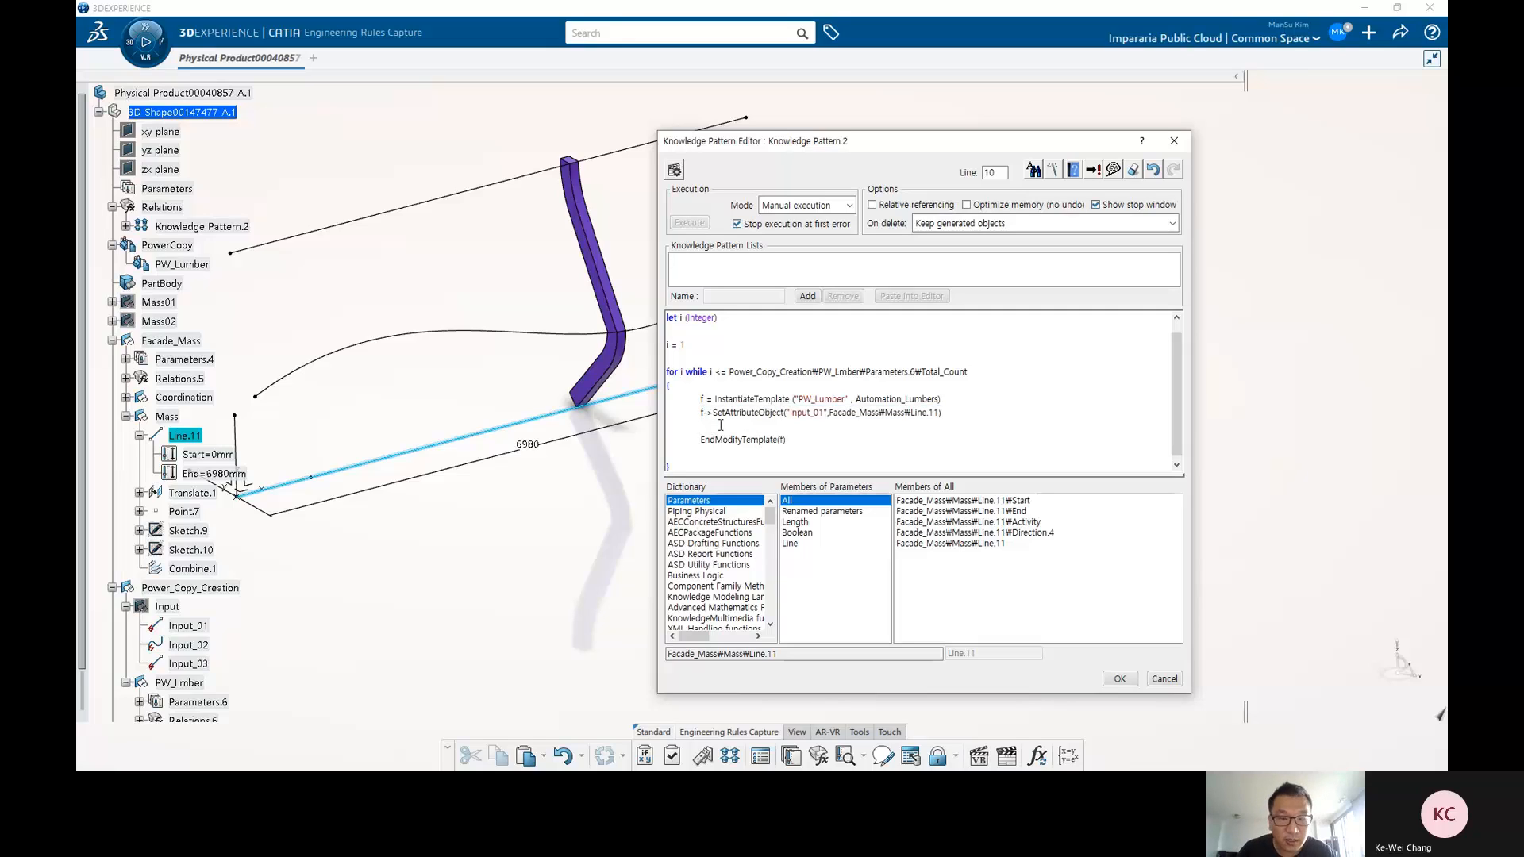
{"action": "key", "text": "ctrl+v"}
{"action": "key", "text": "Return"}
{"action": "key", "text": "ctrl+v"}
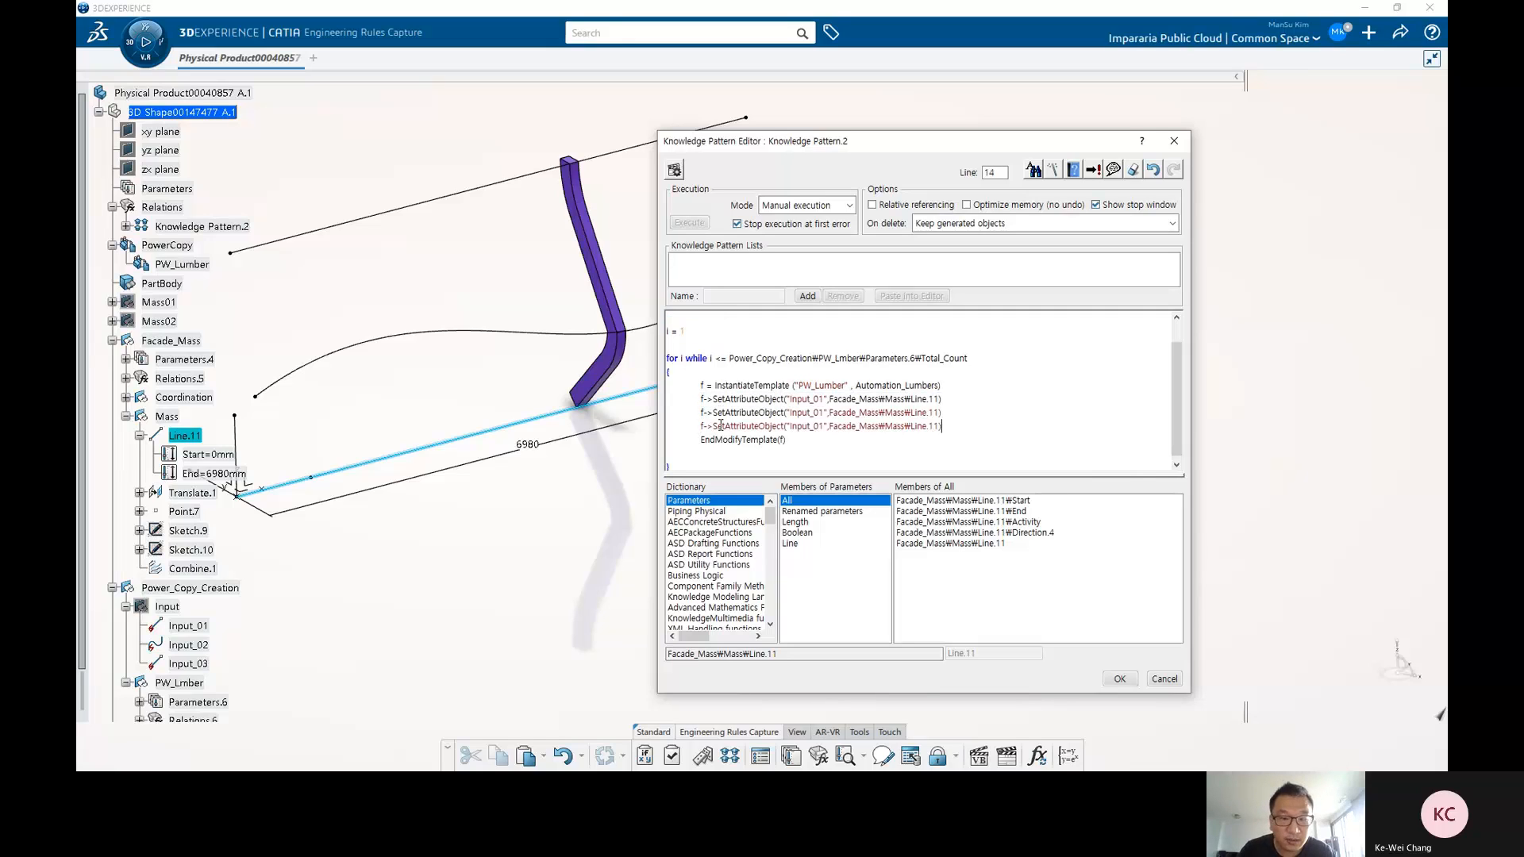
Rename the input in the two duplicated SetAttributeObject lines to Input_02 and Input_03.
{"action": "left_click", "coordinate": [822, 412]}
{"action": "key", "text": "BackSpace"}
{"action": "type", "text": "2"}
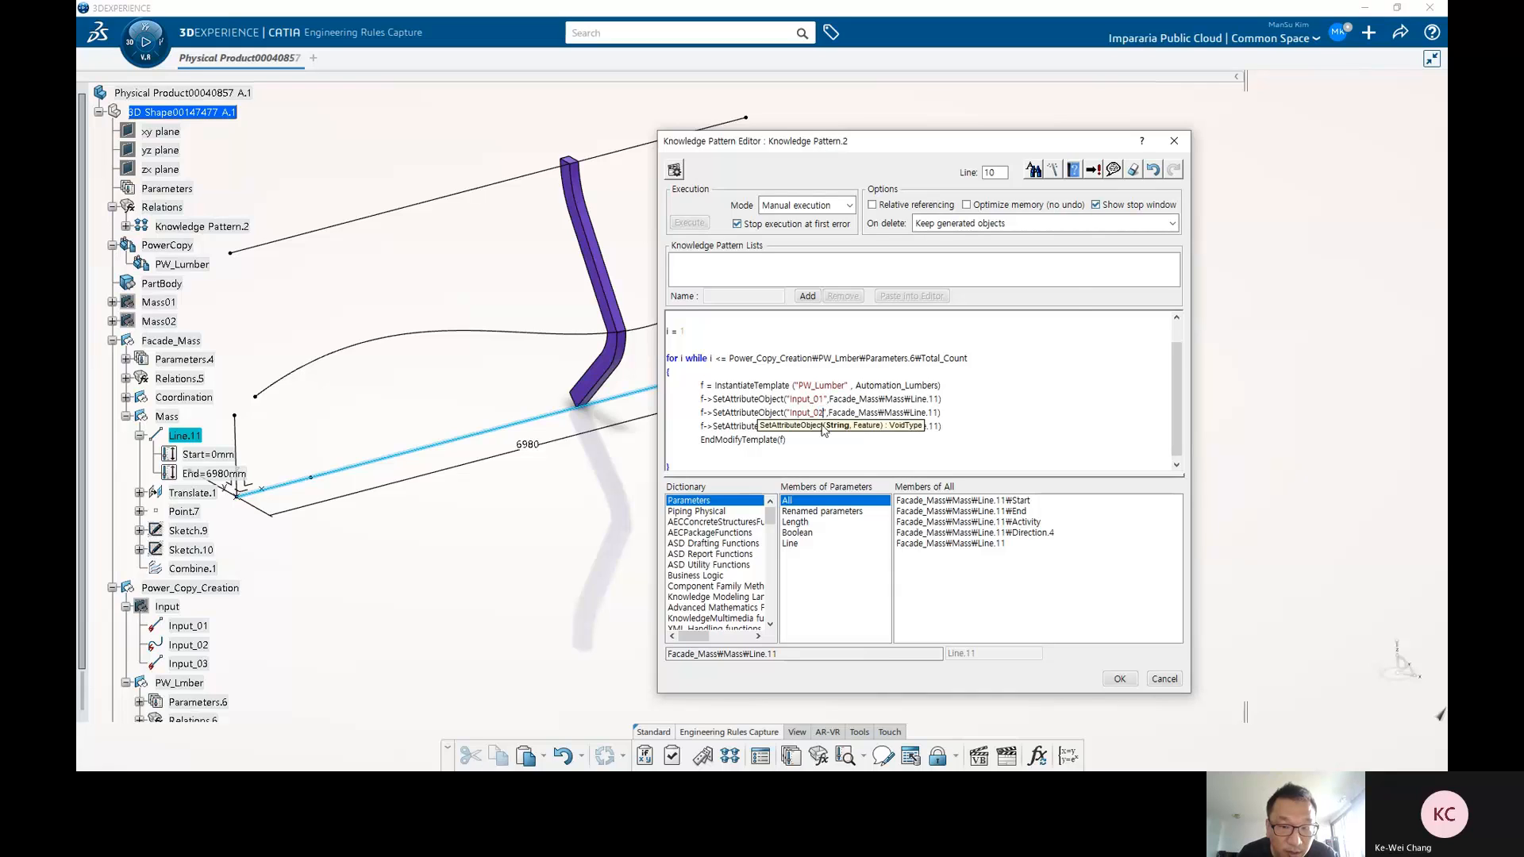
{"action": "left_click", "coordinate": [821, 427]}
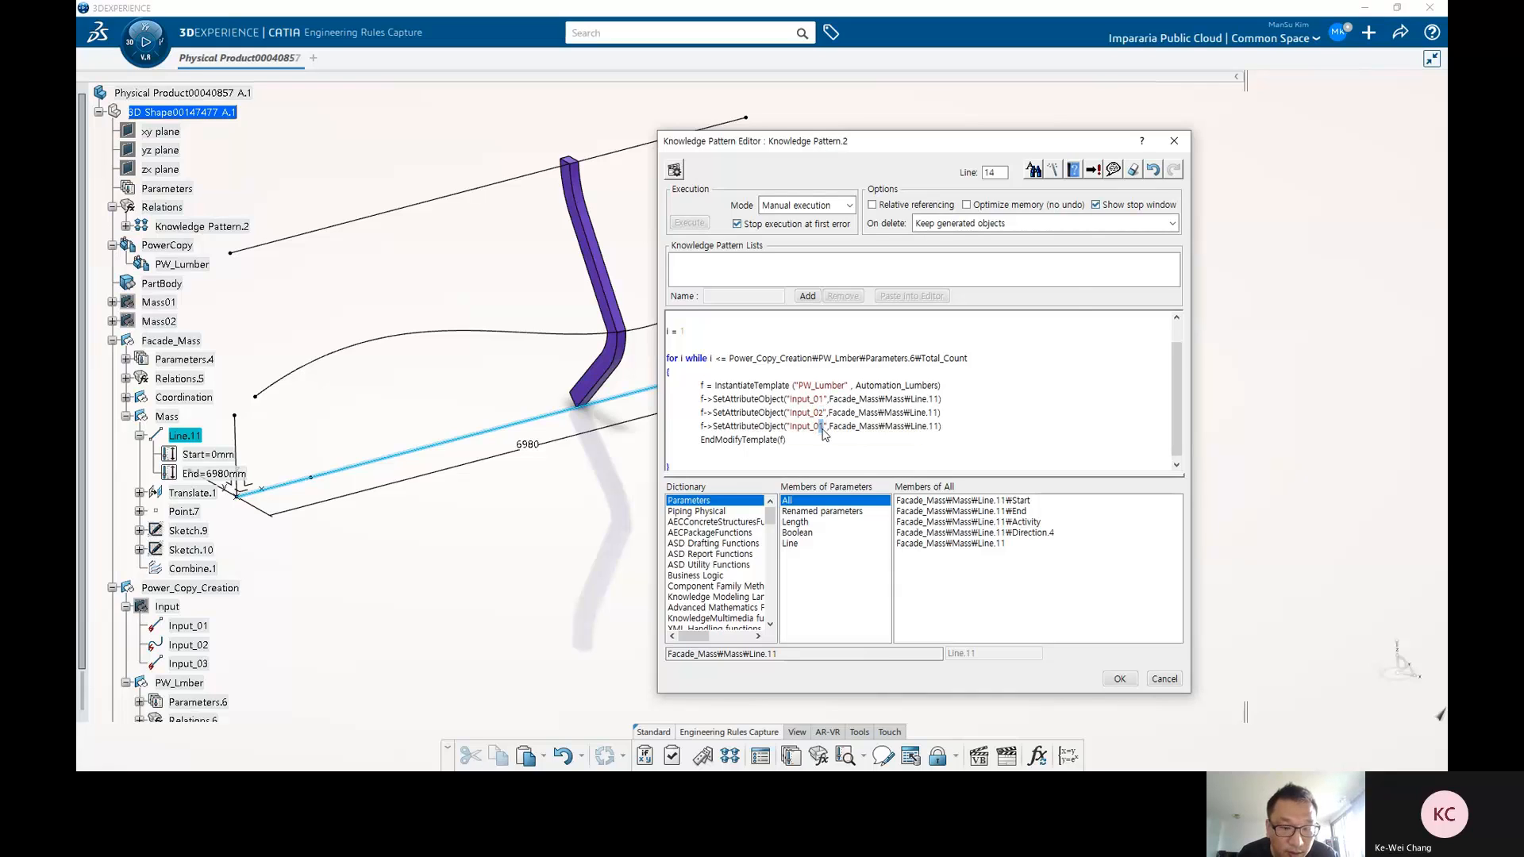
{"action": "key", "text": "BackSpace"}
{"action": "type", "text": "3"}
Replace the Line.11 reference in the Input_02 call with Combine.1 from Facade_Mass's Mass set.
{"action": "left_click", "coordinate": [939, 411]}
{"action": "left_click_drag", "start_coordinate": [938, 413], "coordinate": [833, 414]}
{"action": "key", "text": "BackSpace"}
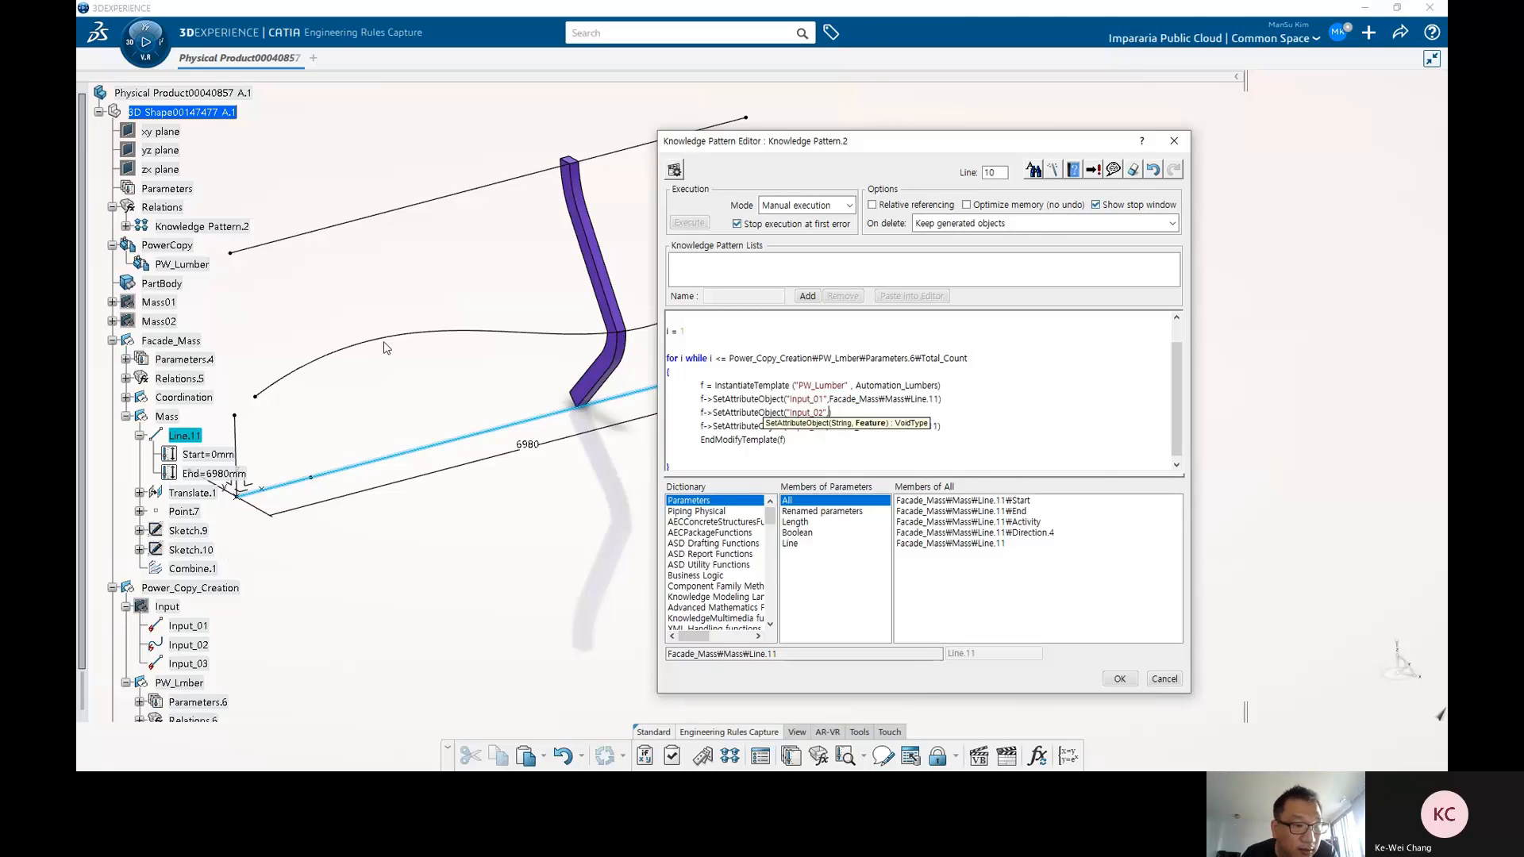
{"action": "left_click", "coordinate": [218, 570]}
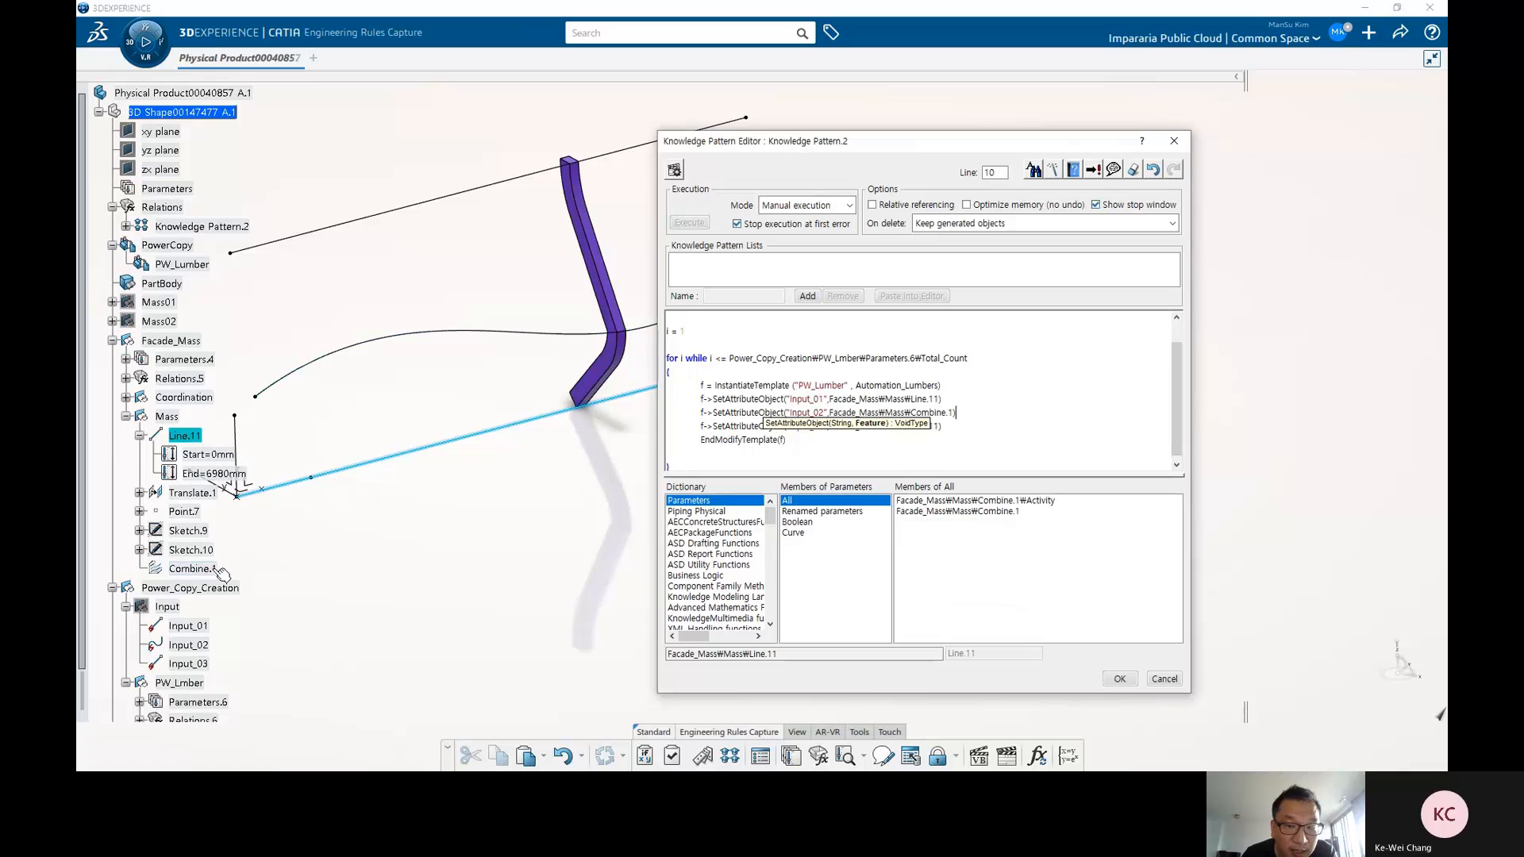
Replace the Line.11 reference in the Input_03 SetAttributeObject call with Translate.1 from Facade_Mass's Mass set.
{"action": "left_click", "coordinate": [938, 426]}
{"action": "double_click", "coordinate": [920, 426]}
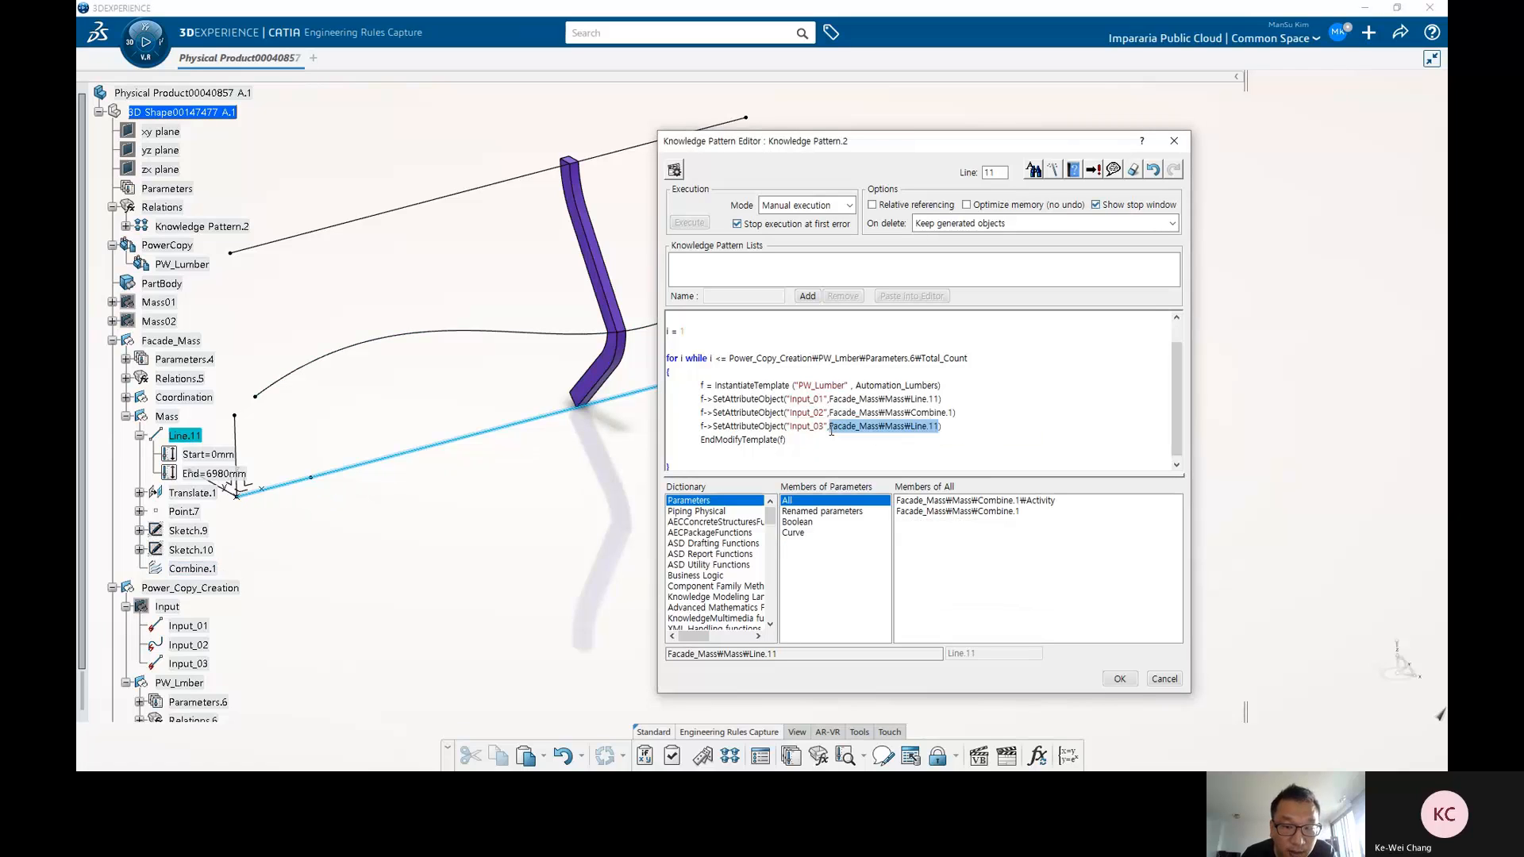
{"action": "key", "text": "BackSpace"}
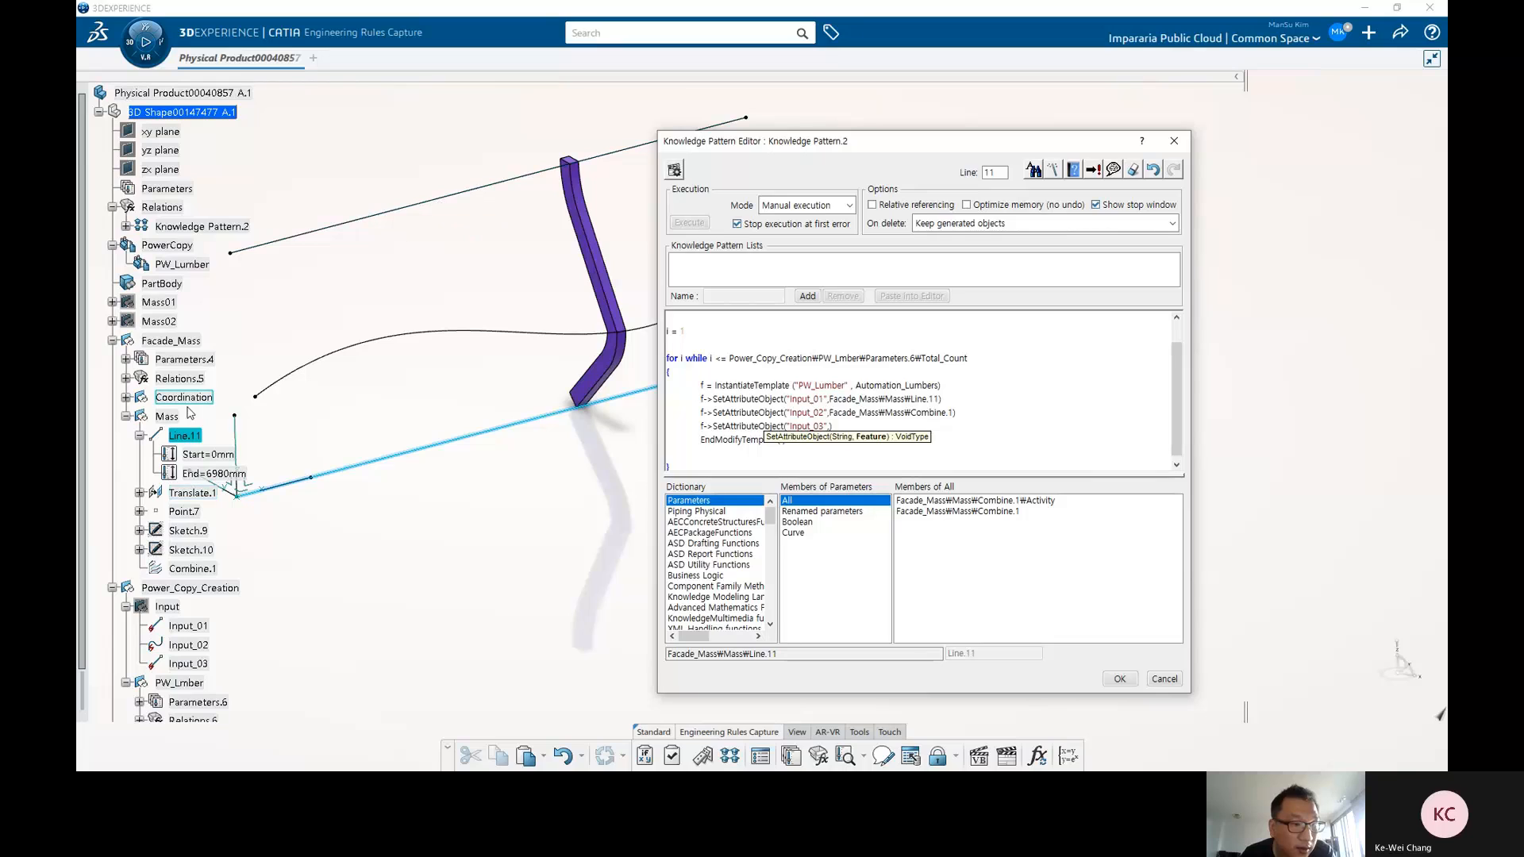
{"action": "left_click", "coordinate": [198, 494]}
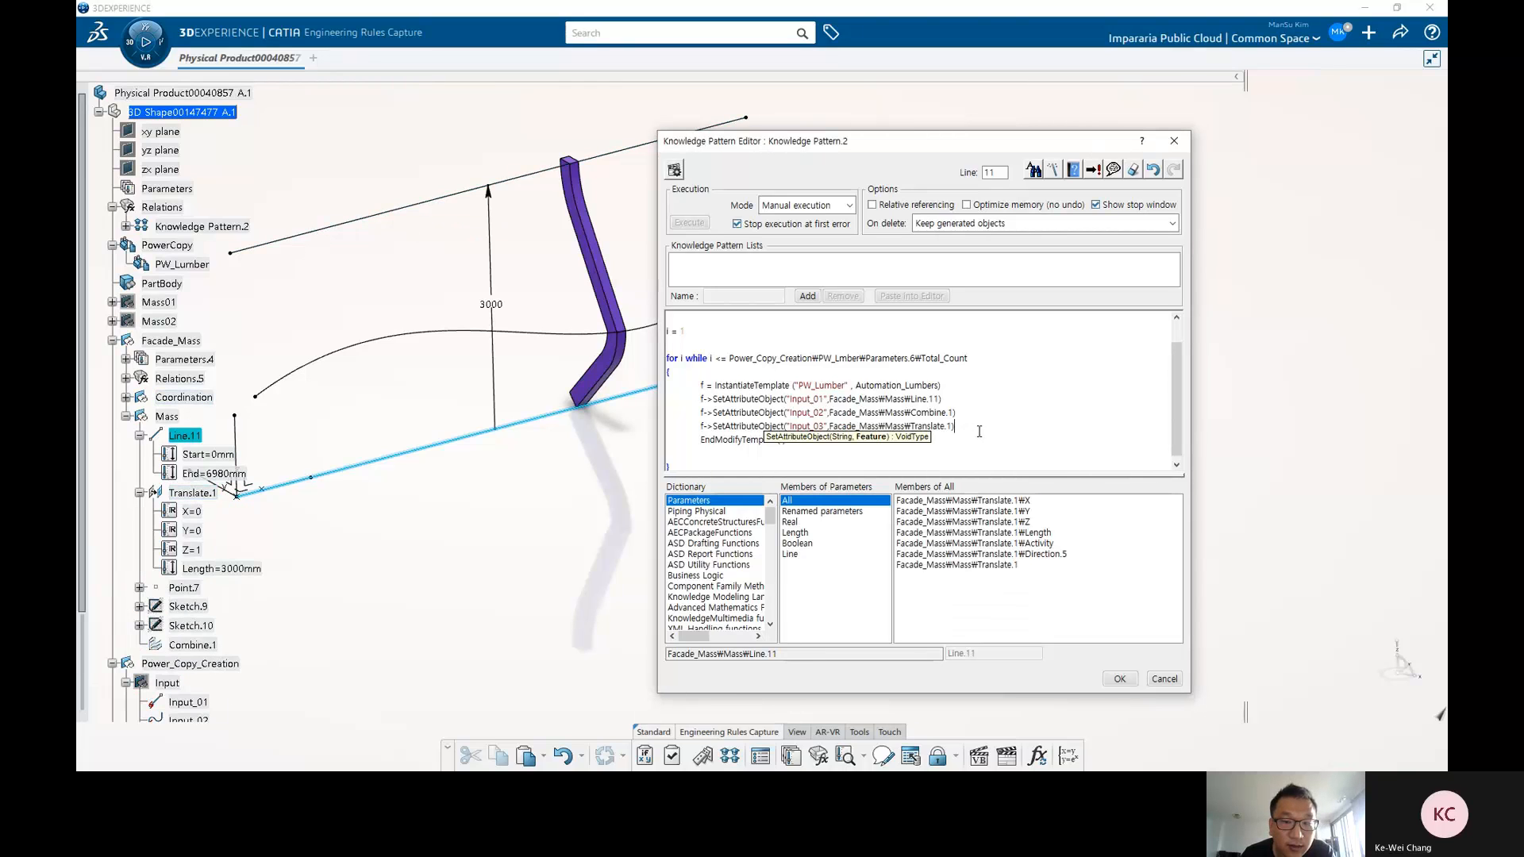
Check the Knowledge Pattern script's syntax, accept the edits, and collapse Facade_Mass's Mass set in the tree.
{"action": "left_click", "coordinate": [1092, 170]}
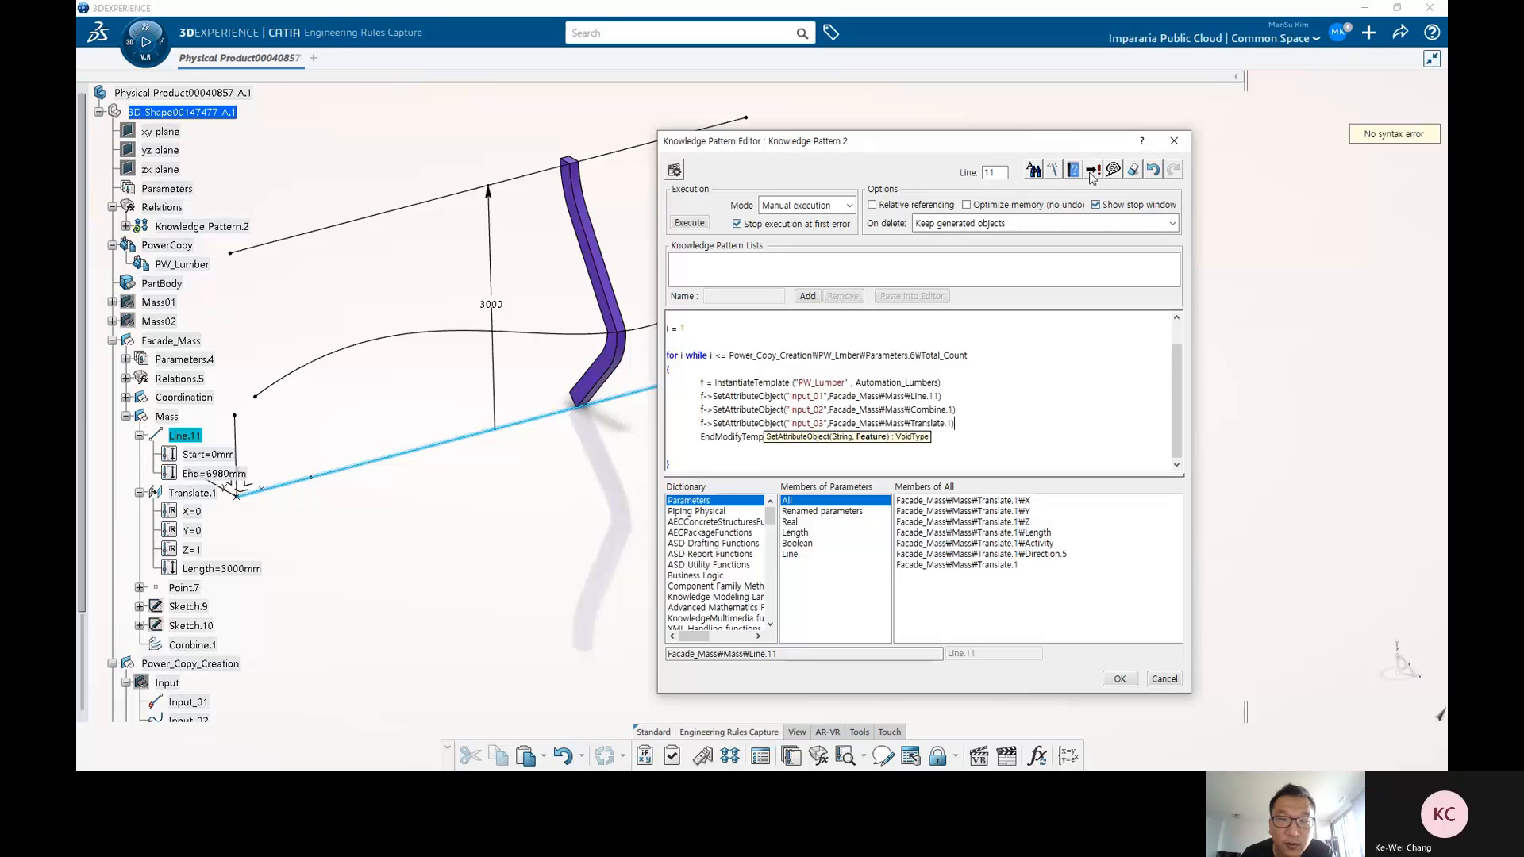
{"action": "left_click", "coordinate": [1120, 680]}
{"action": "left_click", "coordinate": [126, 416]}
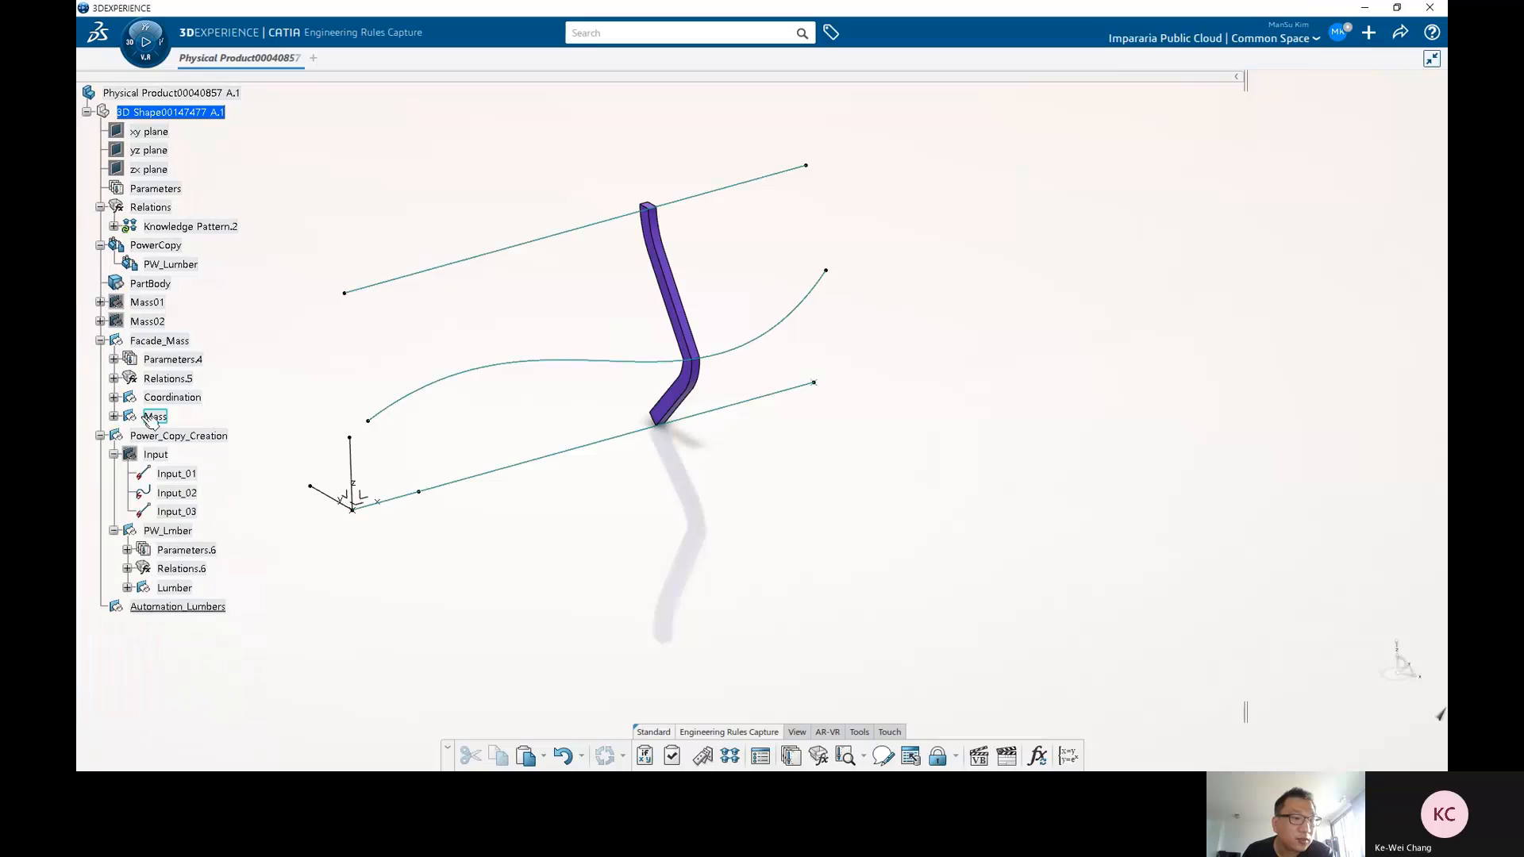
Execute Knowledge Pattern.2 to instantiate the lumber power copies under Automation_Lumbers.
{"action": "left_click", "coordinate": [219, 226]}
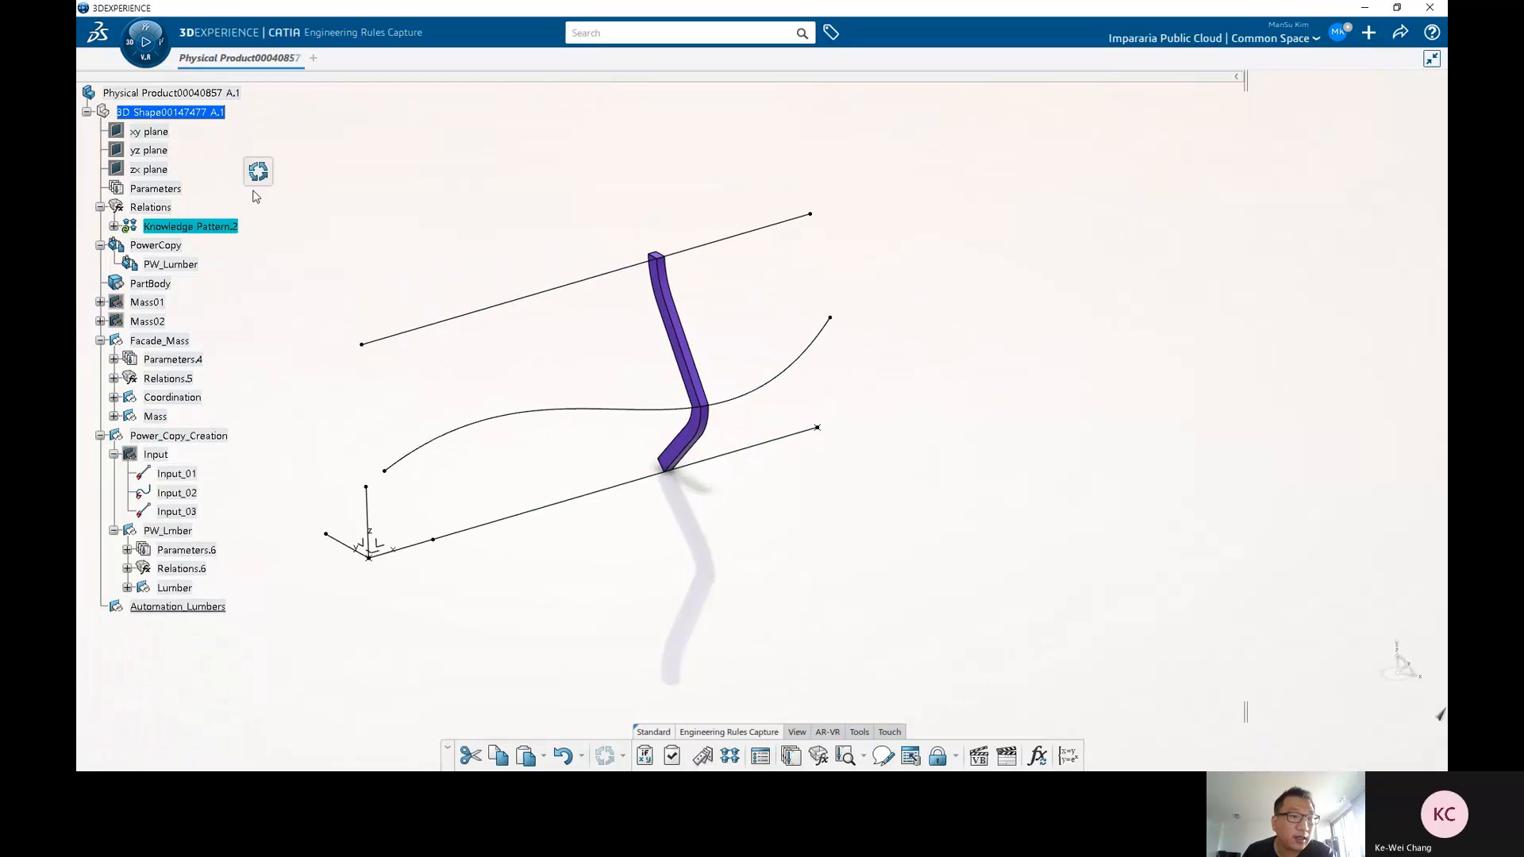
{"action": "left_click", "coordinate": [258, 170]}
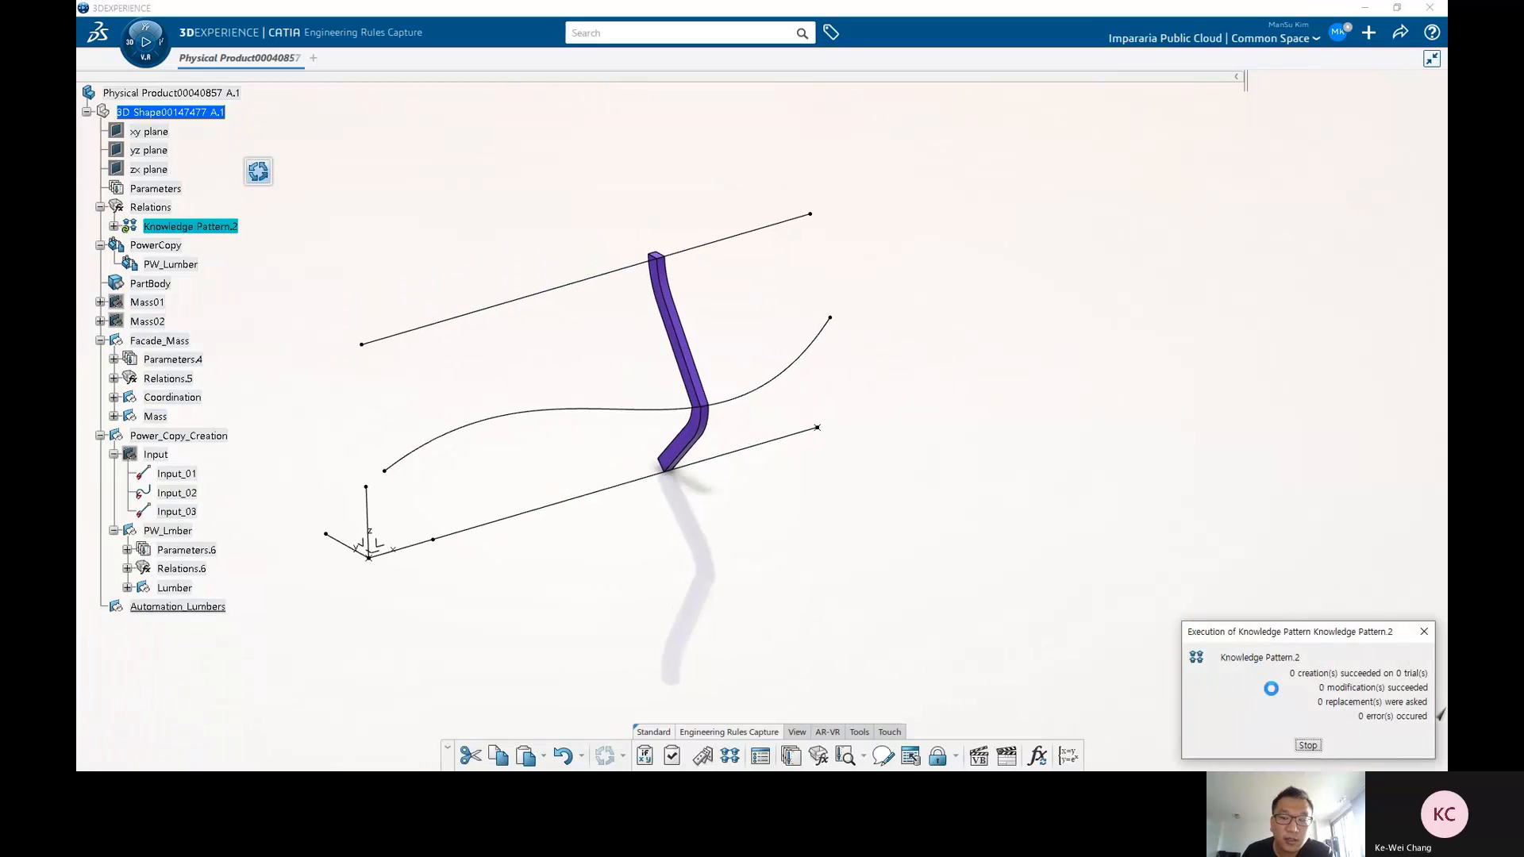
Select all the generated PW_Lmber instances under Automation_Lumbers and examine their number and position in the model.
{"action": "scroll", "coordinate": [238, 512], "scroll_direction": "down", "scroll_amount": 4}
{"action": "left_click", "coordinate": [190, 415]}
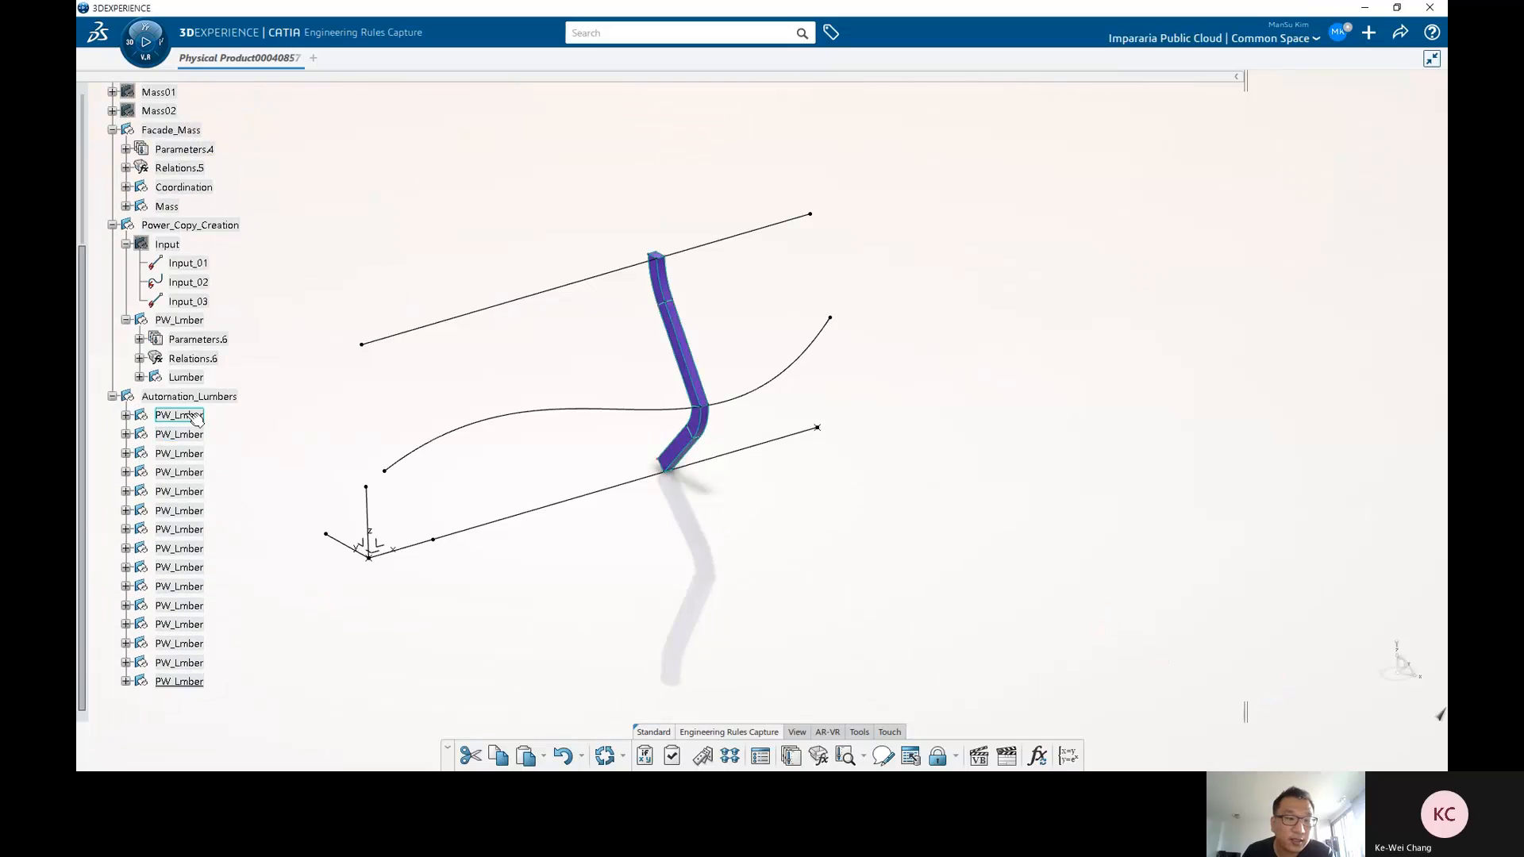
{"action": "scroll", "coordinate": [207, 453], "scroll_direction": "down", "scroll_amount": 3}
{"action": "left_click", "coordinate": [203, 471], "text": "shift"}
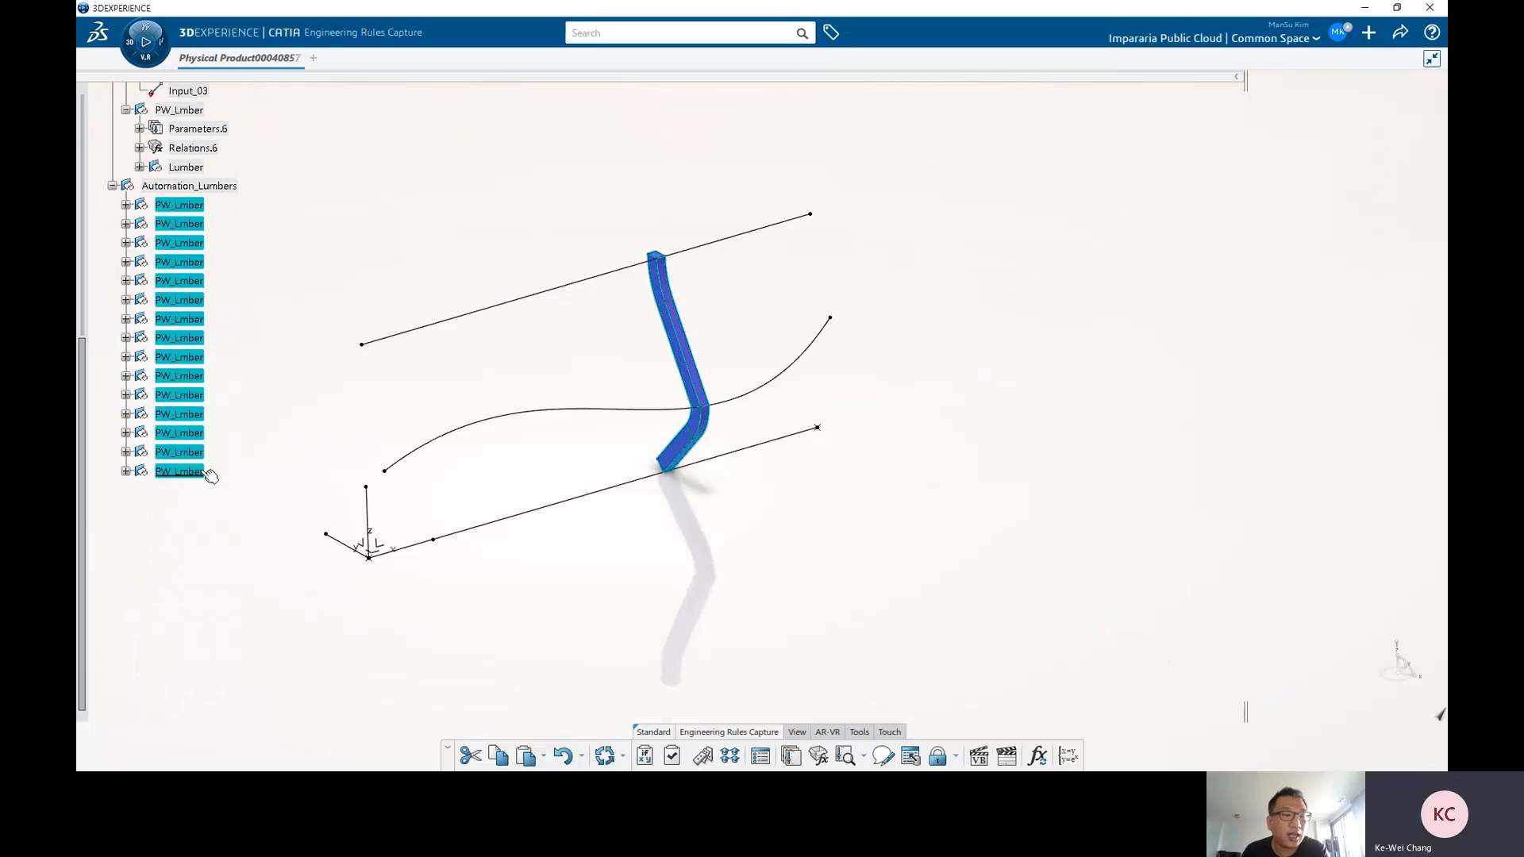
{"action": "scroll", "coordinate": [206, 477], "scroll_direction": "up", "scroll_amount": 3}
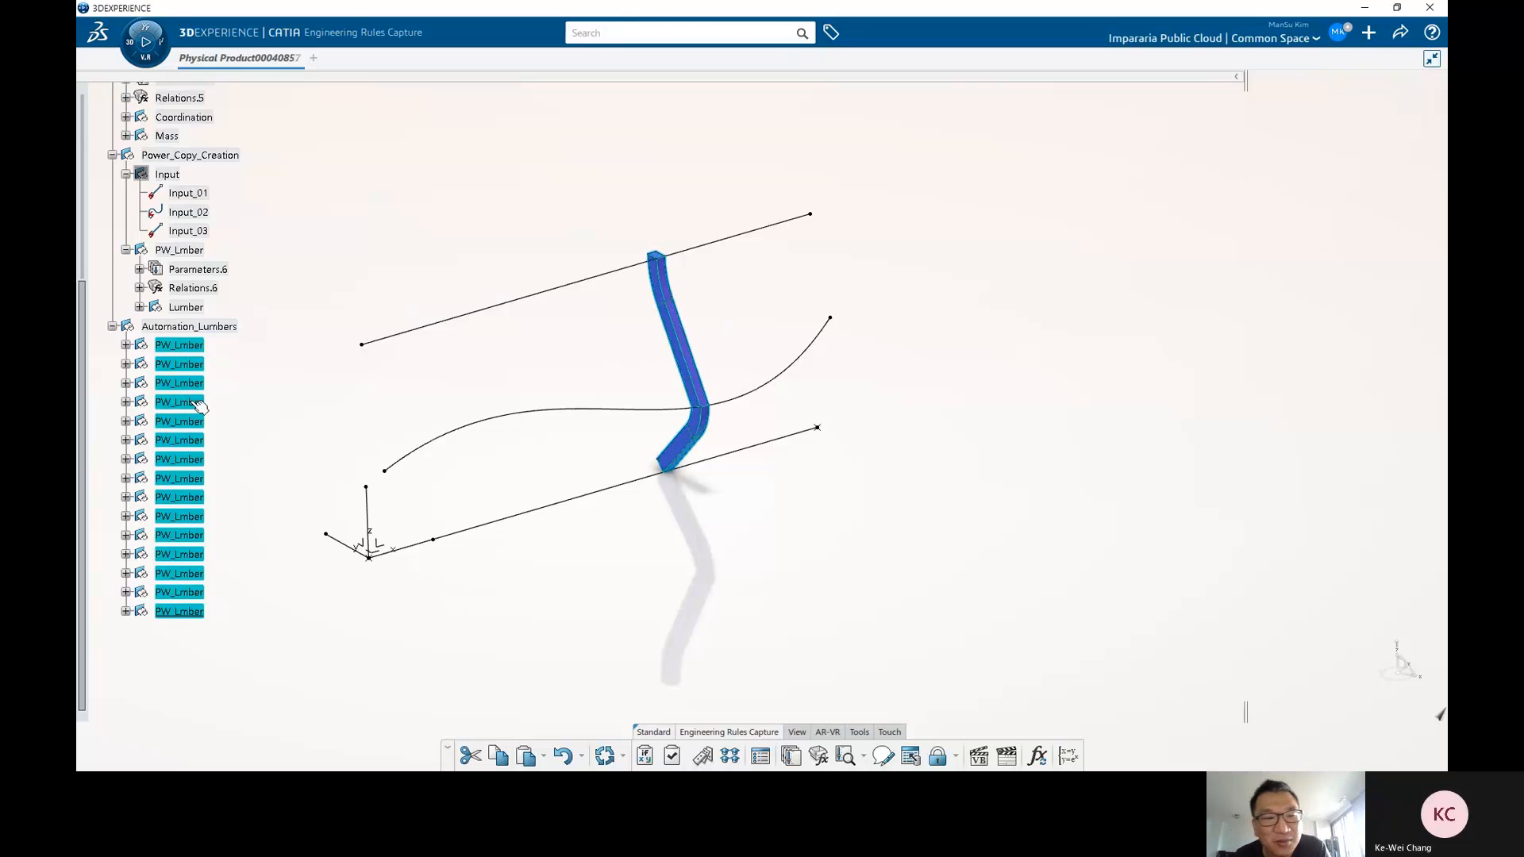
{"action": "scroll", "coordinate": [239, 428], "scroll_direction": "up", "scroll_amount": 5}
{"action": "scroll", "coordinate": [278, 227], "scroll_direction": "down", "scroll_amount": 1}
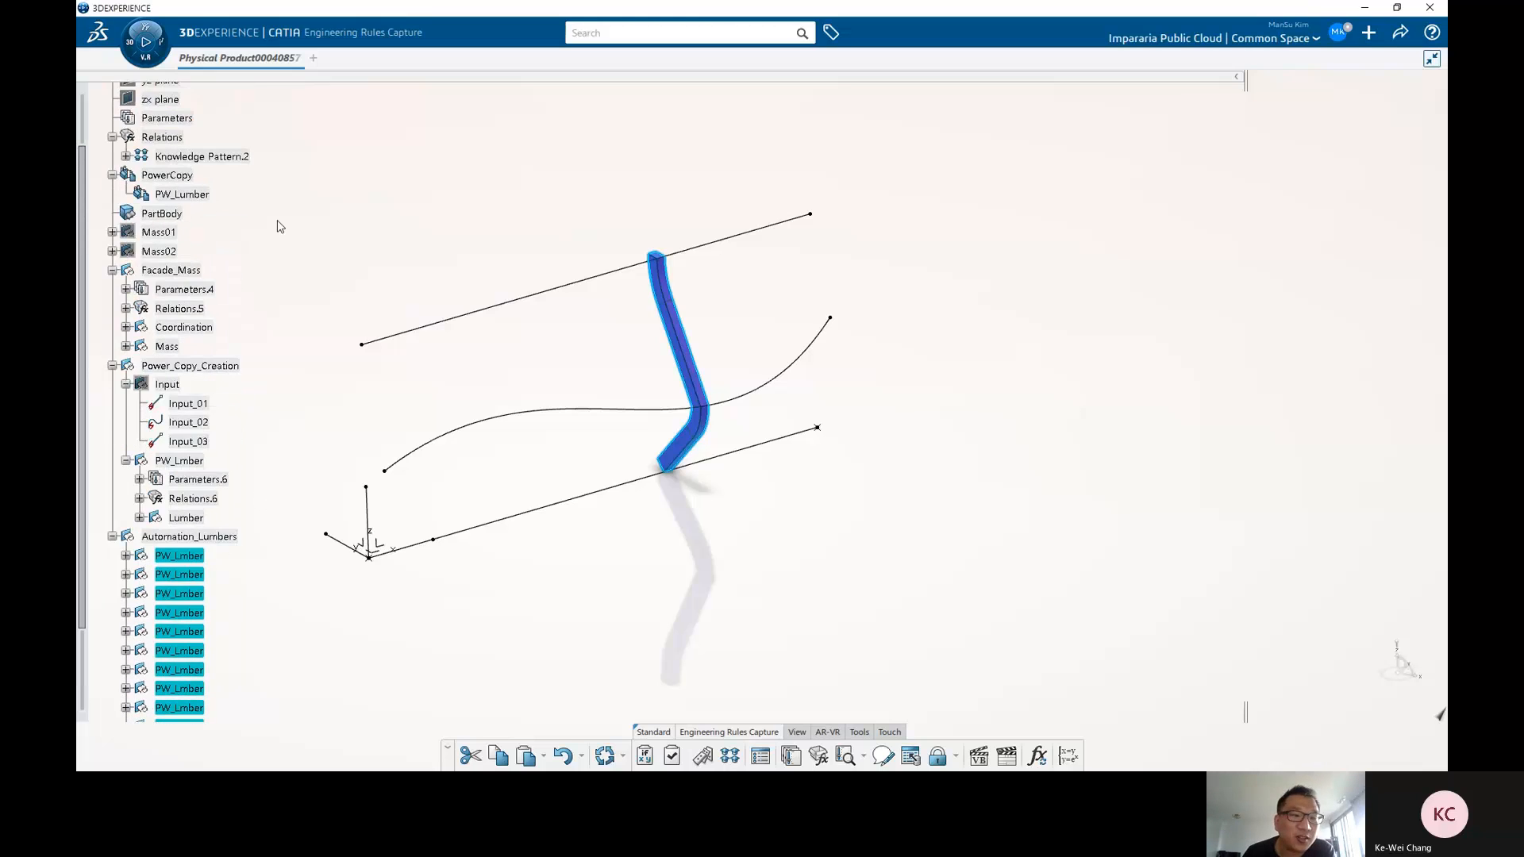
{"action": "scroll", "coordinate": [278, 228], "scroll_direction": "up", "scroll_amount": 1}
{"action": "scroll", "coordinate": [278, 444], "scroll_direction": "down", "scroll_amount": 5}
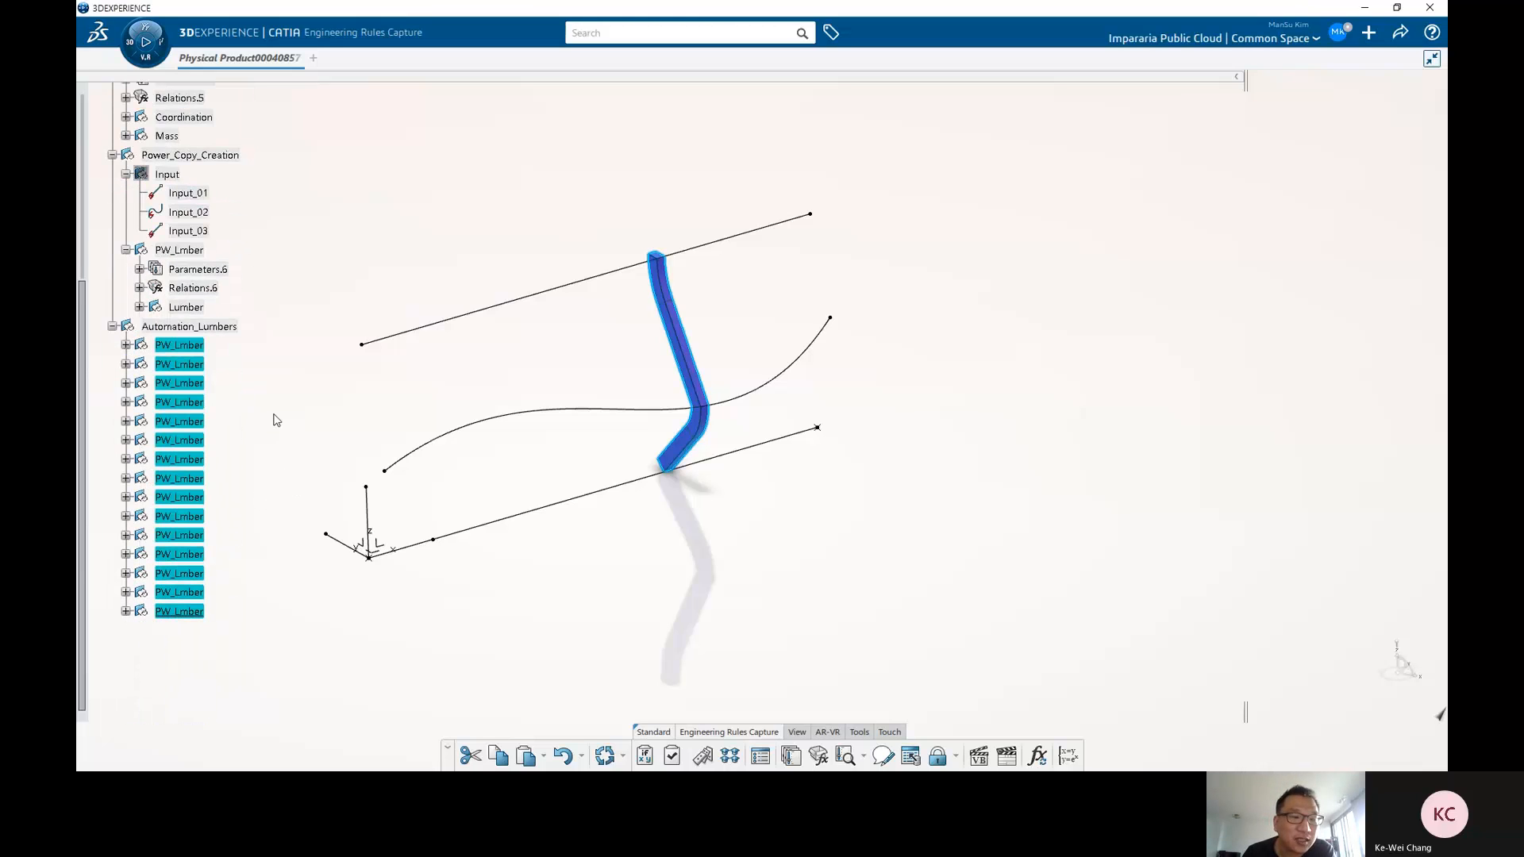
Reopen Knowledge Pattern.2 from the Relations set for editing.
{"action": "scroll", "coordinate": [272, 415], "scroll_direction": "up", "scroll_amount": 3}
{"action": "left_click", "coordinate": [211, 156]}
{"action": "double_click", "coordinate": [213, 158]}
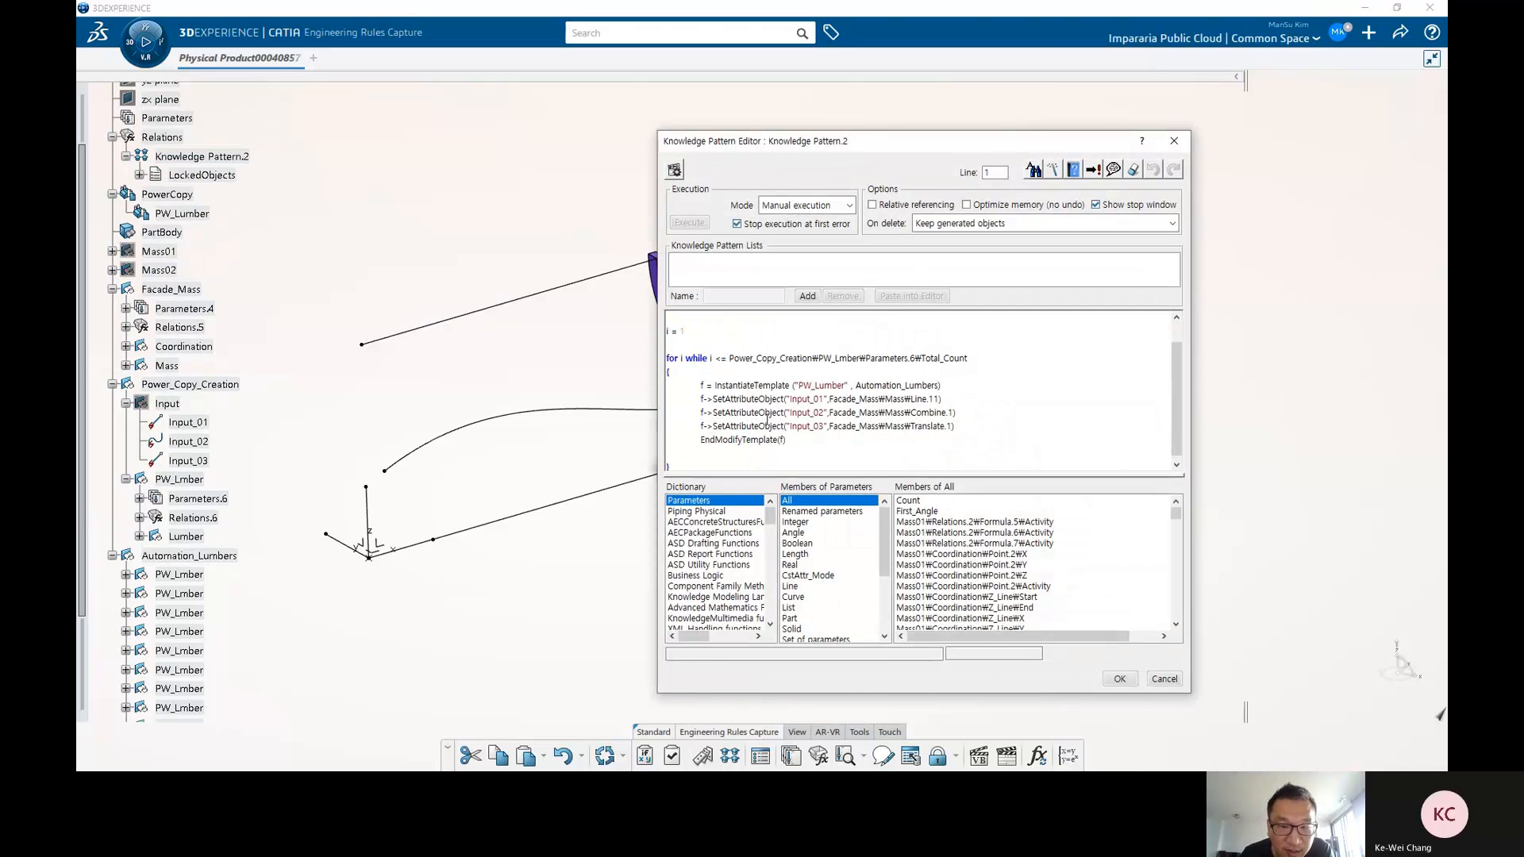
Add the loop line "Power_Copy_Creation\PW_Lmber\Parameters.6\MyCount = i" before EndModifyTemplate(f), picking the MyCount parameter from the model tree.
{"action": "key", "text": "Return"}
{"action": "key", "text": "Return"}
{"action": "key", "text": "Return"}
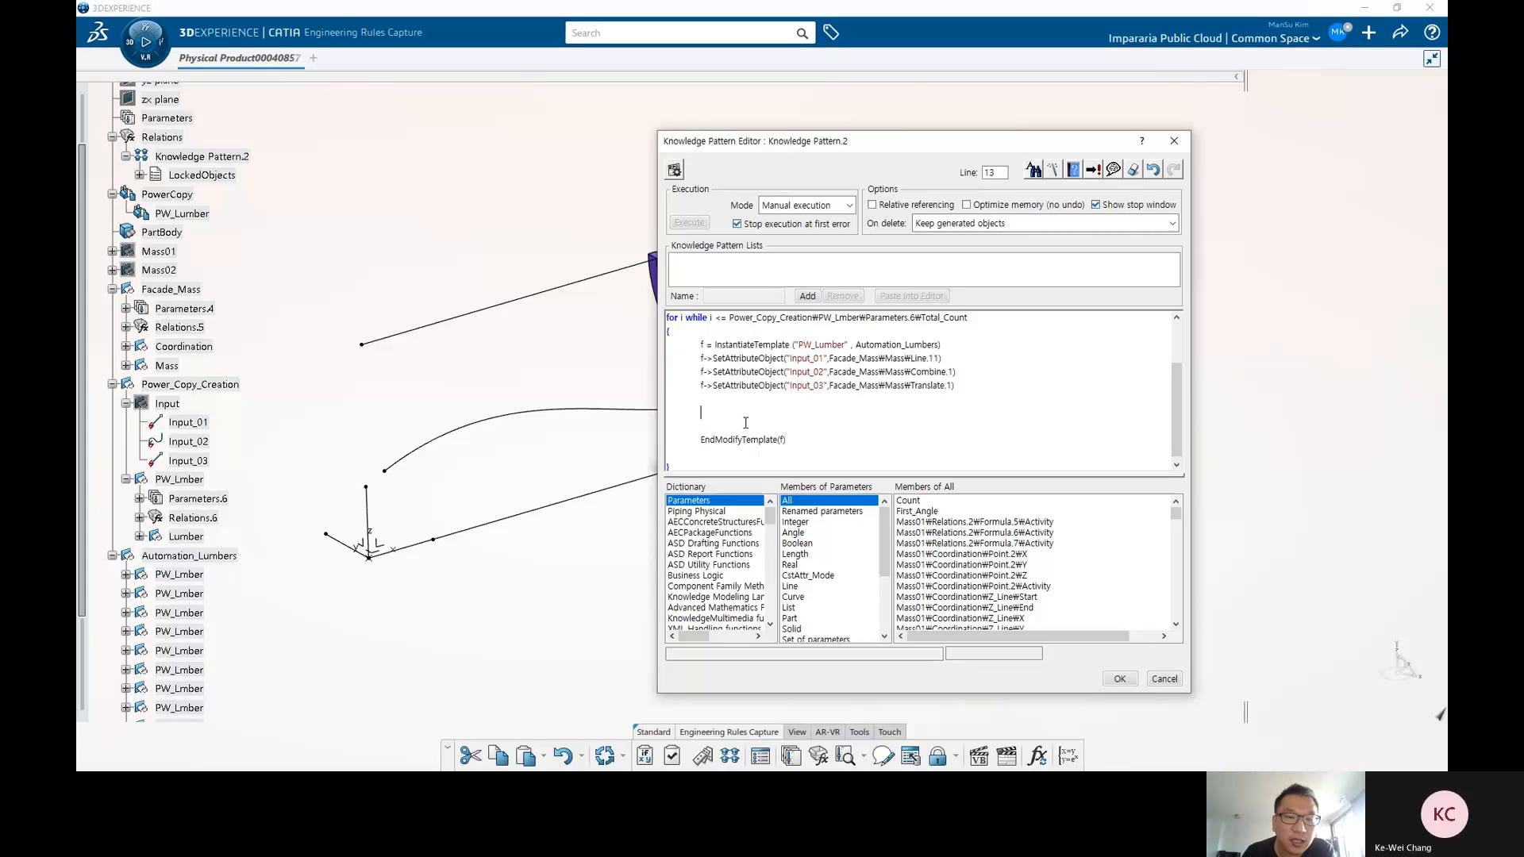
{"action": "left_click", "coordinate": [140, 537]}
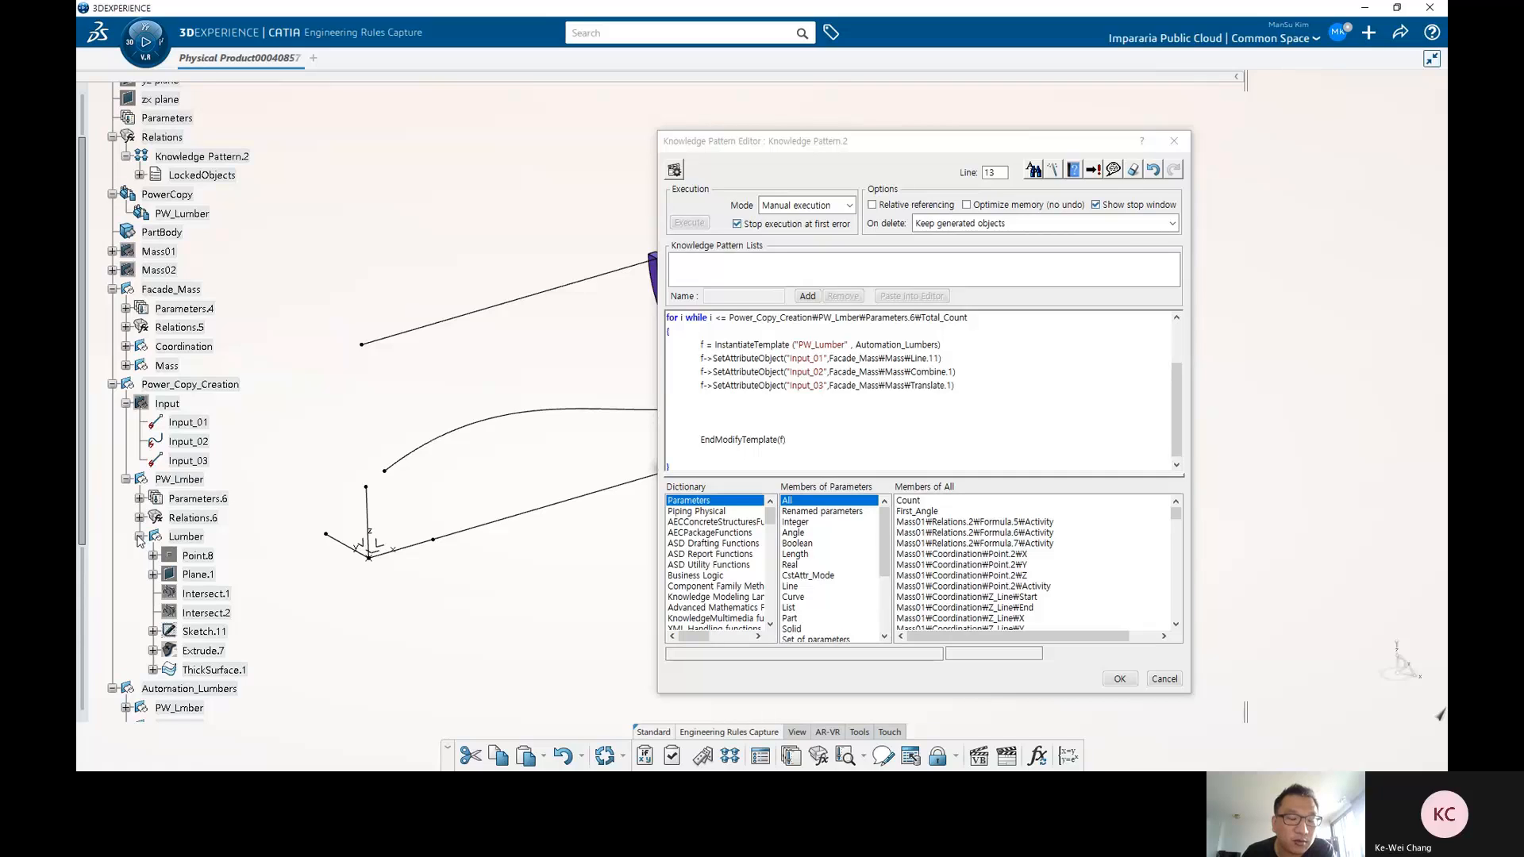
{"action": "left_click", "coordinate": [140, 538]}
{"action": "left_click", "coordinate": [139, 498]}
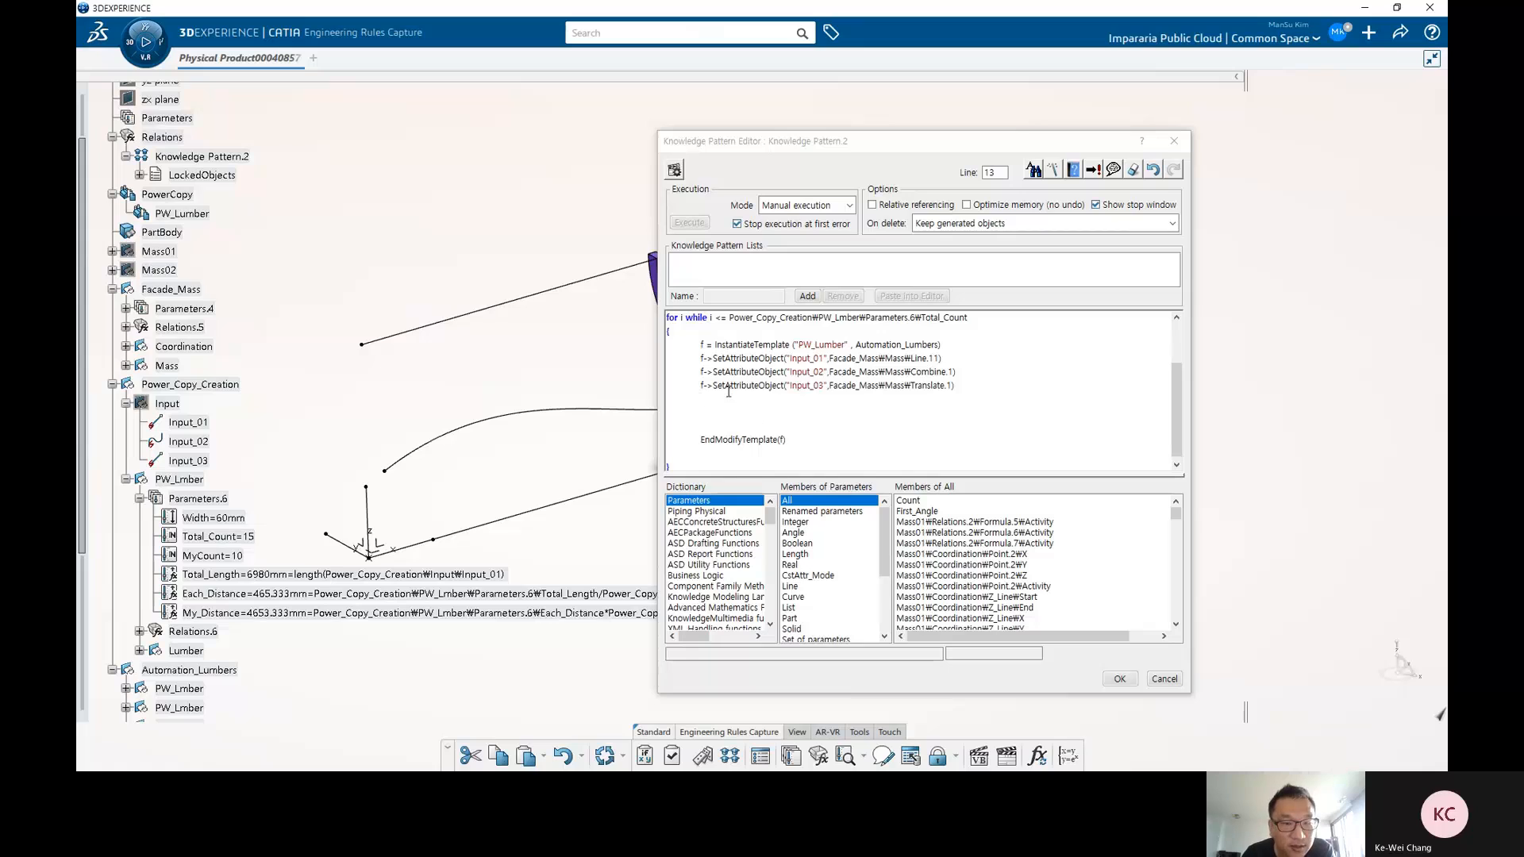
{"action": "left_click", "coordinate": [710, 408]}
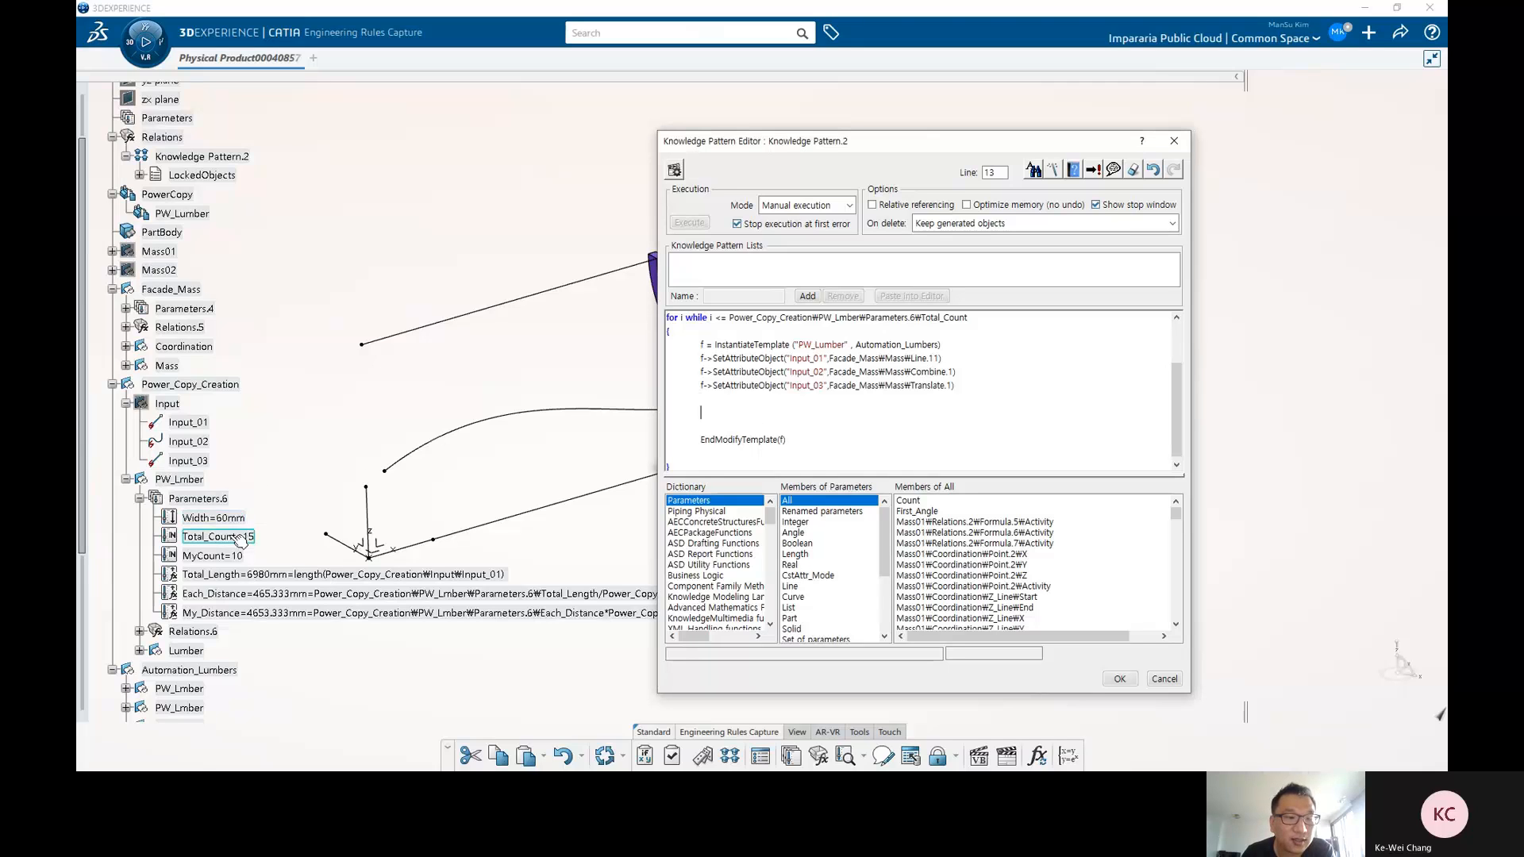
{"action": "scroll", "coordinate": [225, 562], "scroll_direction": "down", "scroll_amount": 3}
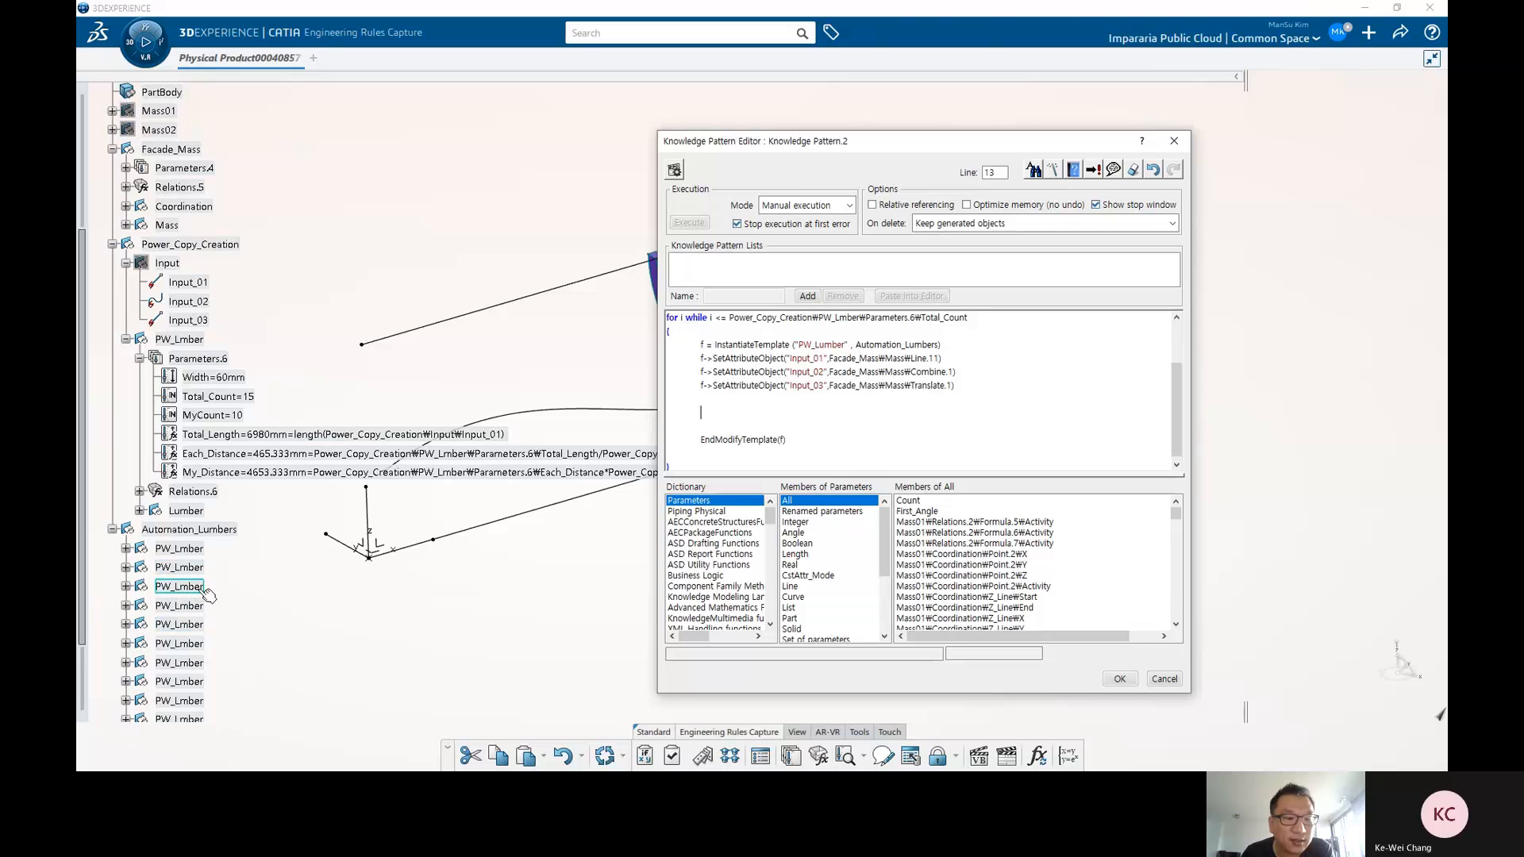
{"action": "scroll", "coordinate": [173, 597], "scroll_direction": "up", "scroll_amount": 2}
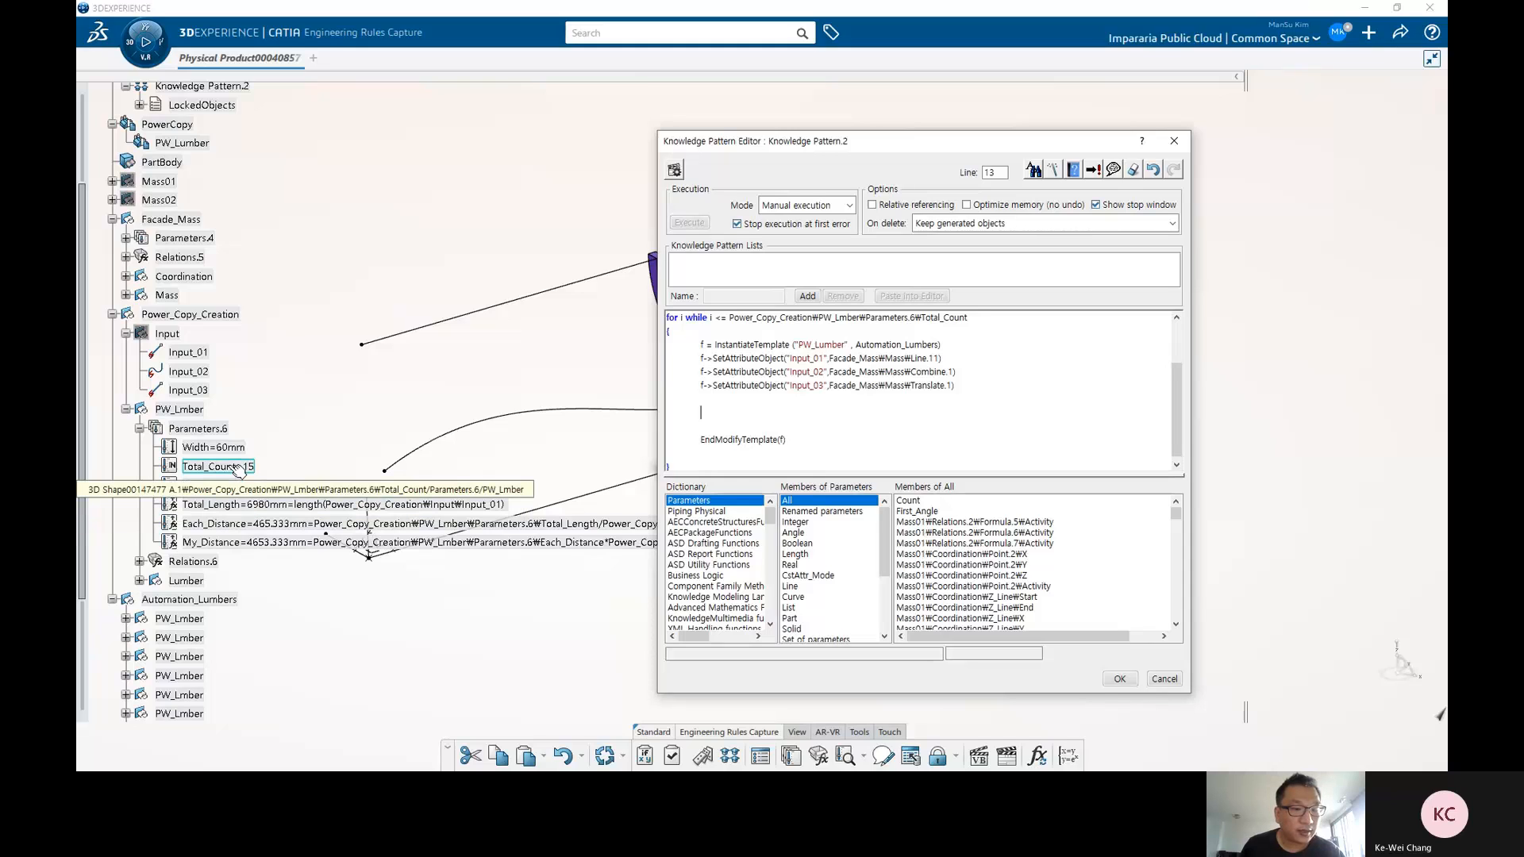
{"action": "left_click", "coordinate": [212, 485]}
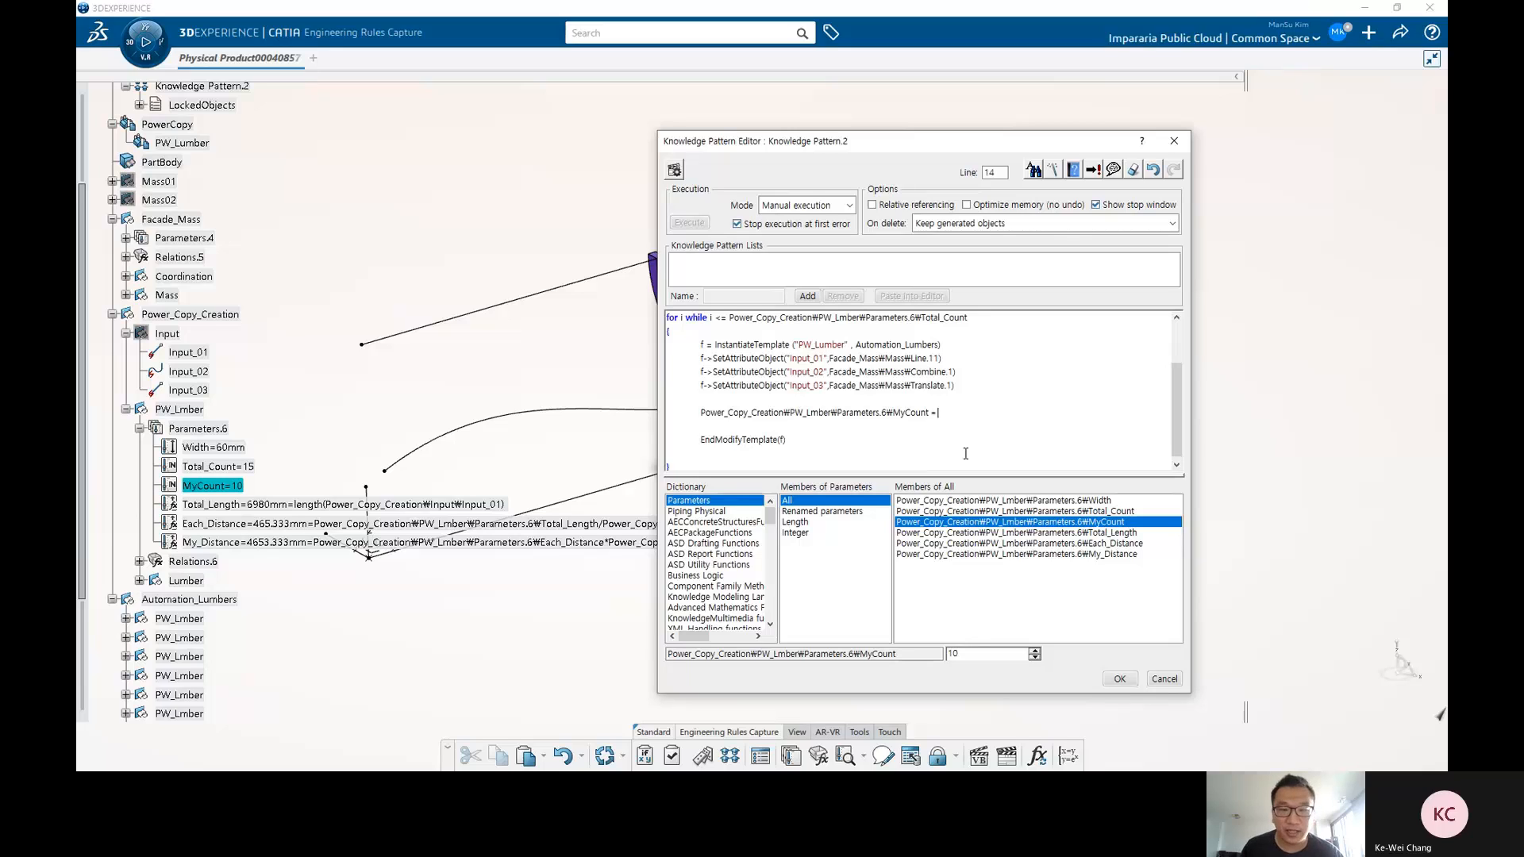
{"action": "scroll", "coordinate": [966, 453], "scroll_direction": "up", "scroll_amount": 1}
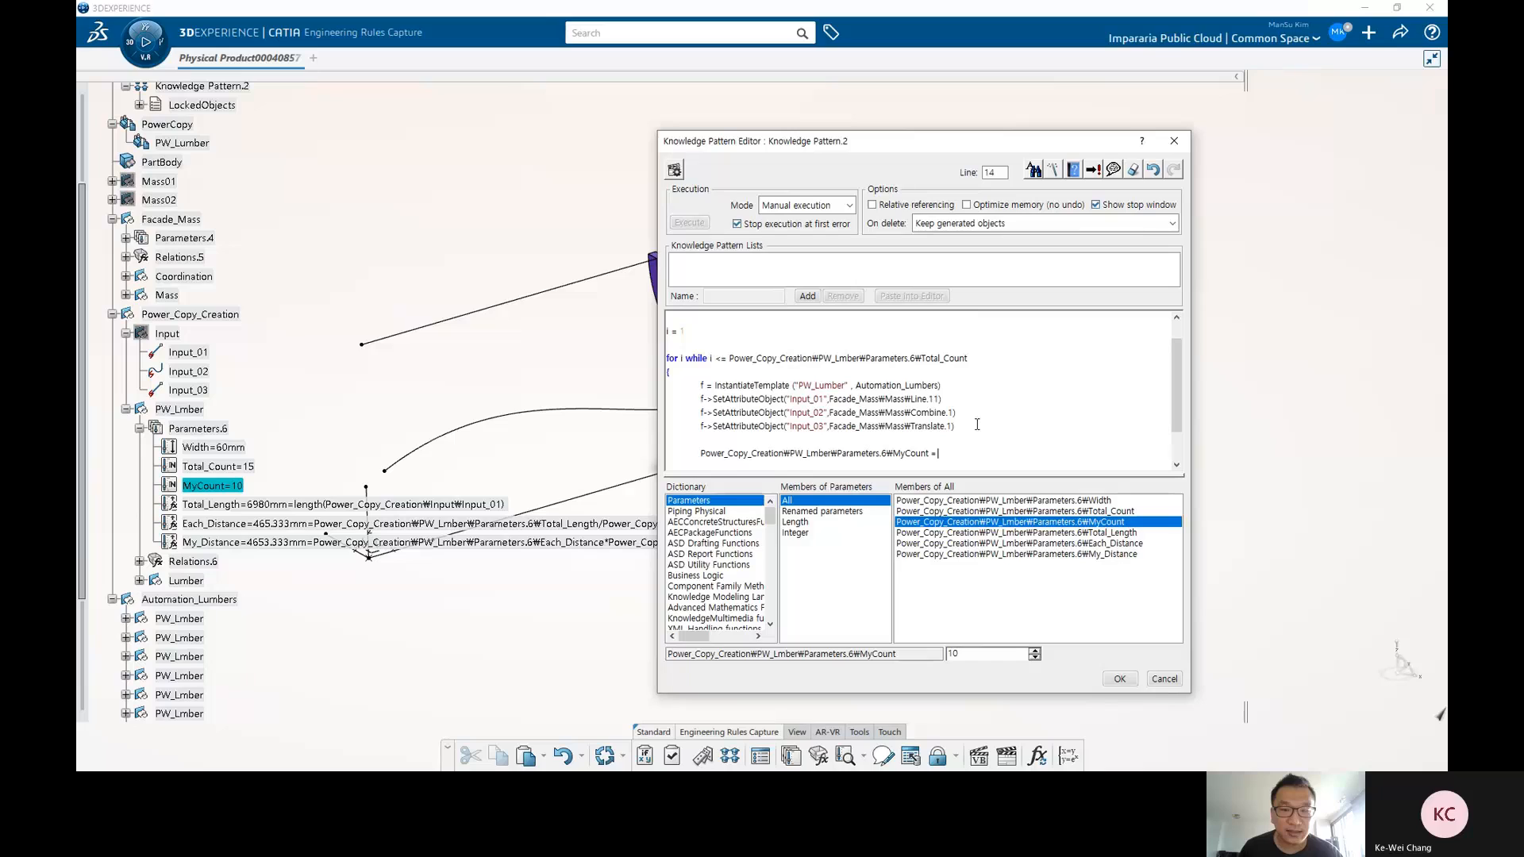
{"action": "scroll", "coordinate": [985, 426], "scroll_direction": "down", "scroll_amount": 1}
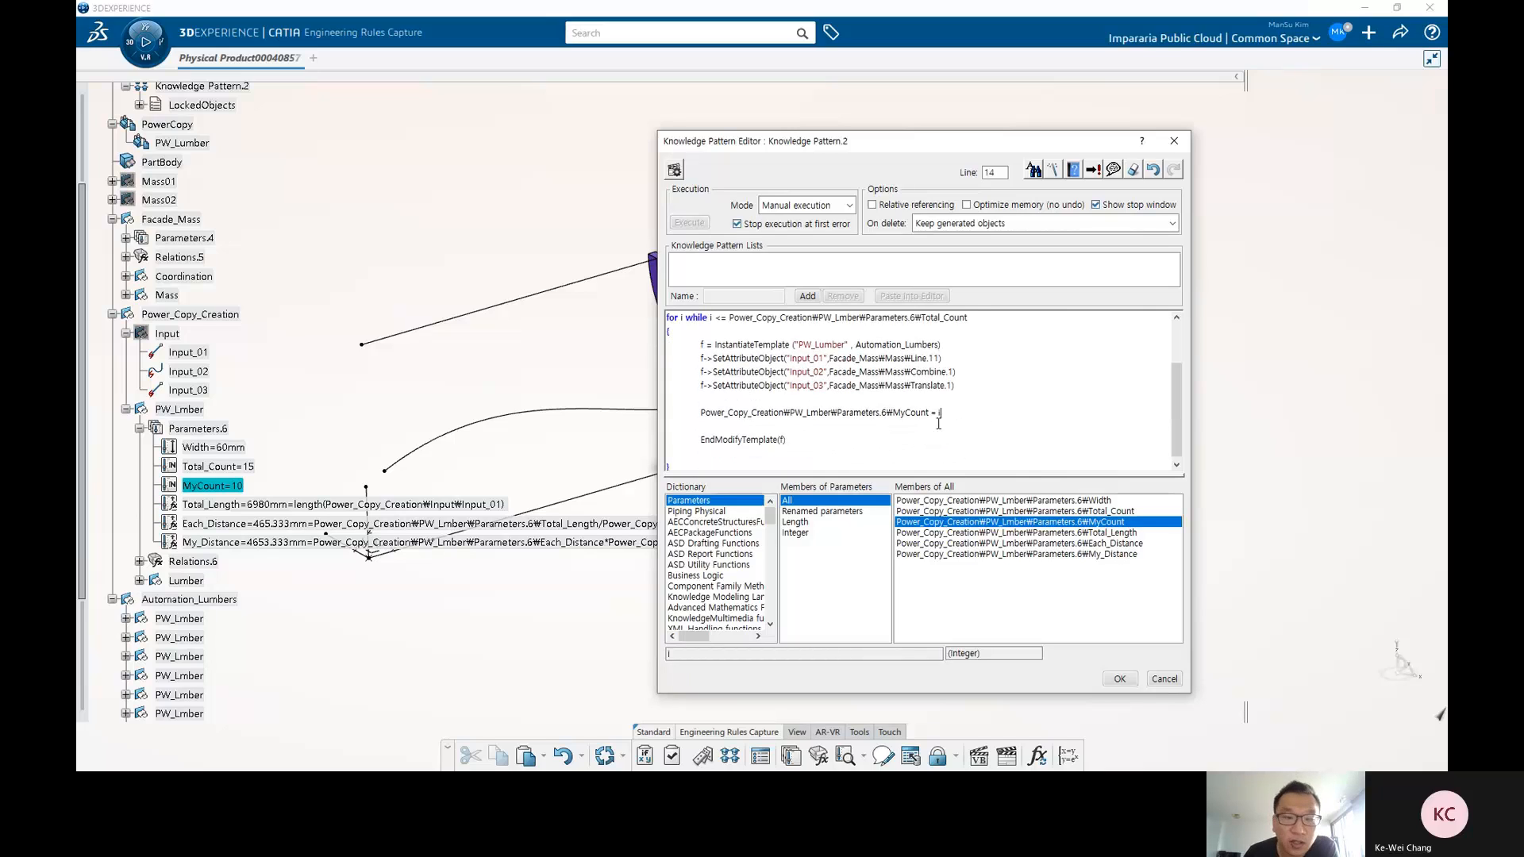
Review the loop code, check the script's syntax and accept the edited Knowledge Pattern.2.
{"action": "scroll", "coordinate": [939, 422], "scroll_direction": "up", "scroll_amount": 1}
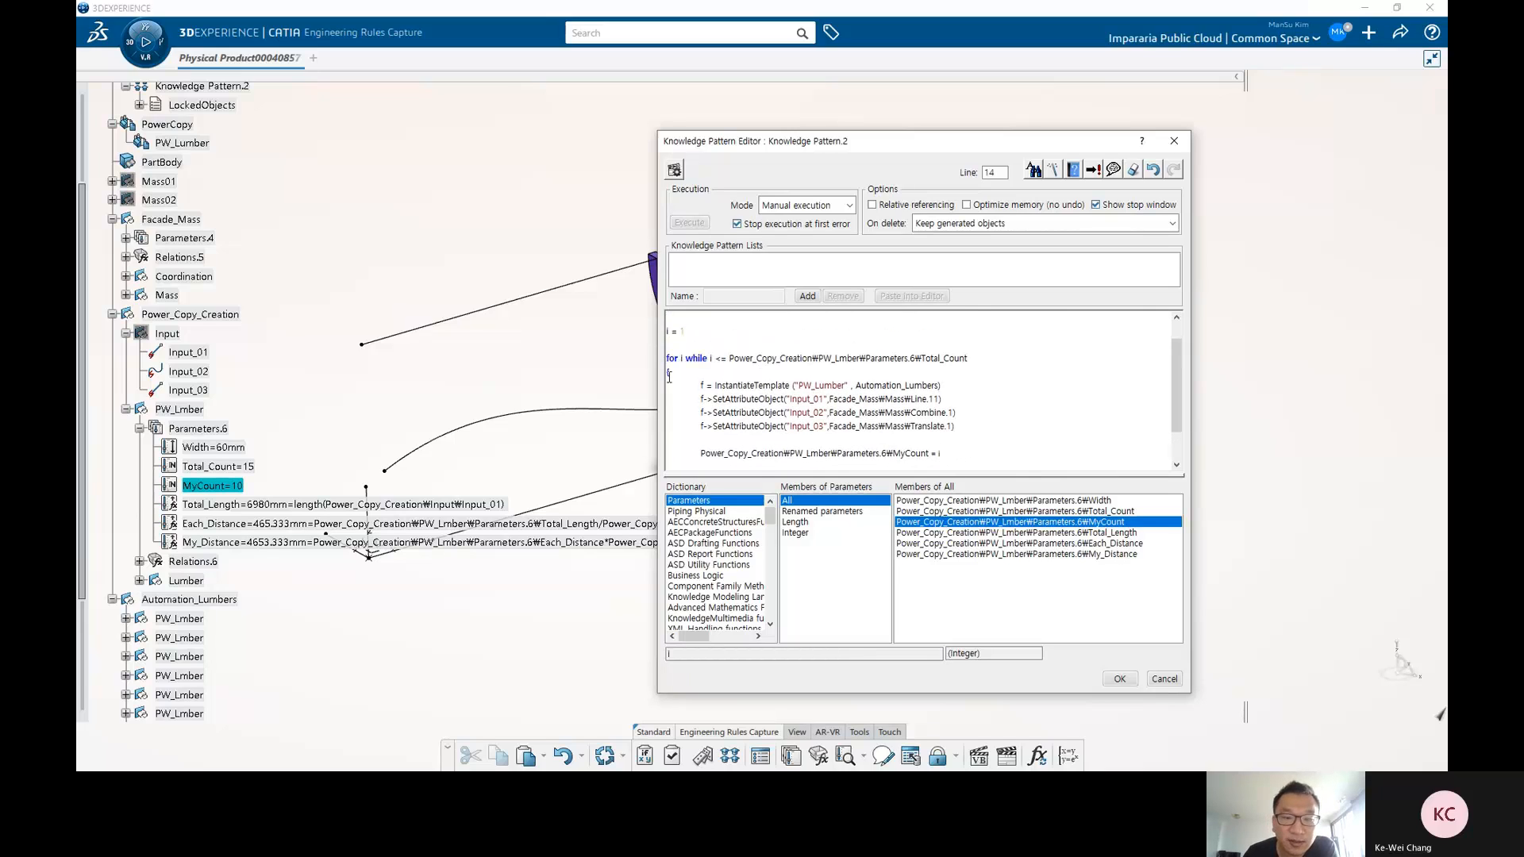
{"action": "scroll", "coordinate": [703, 375], "scroll_direction": "down", "scroll_amount": 1}
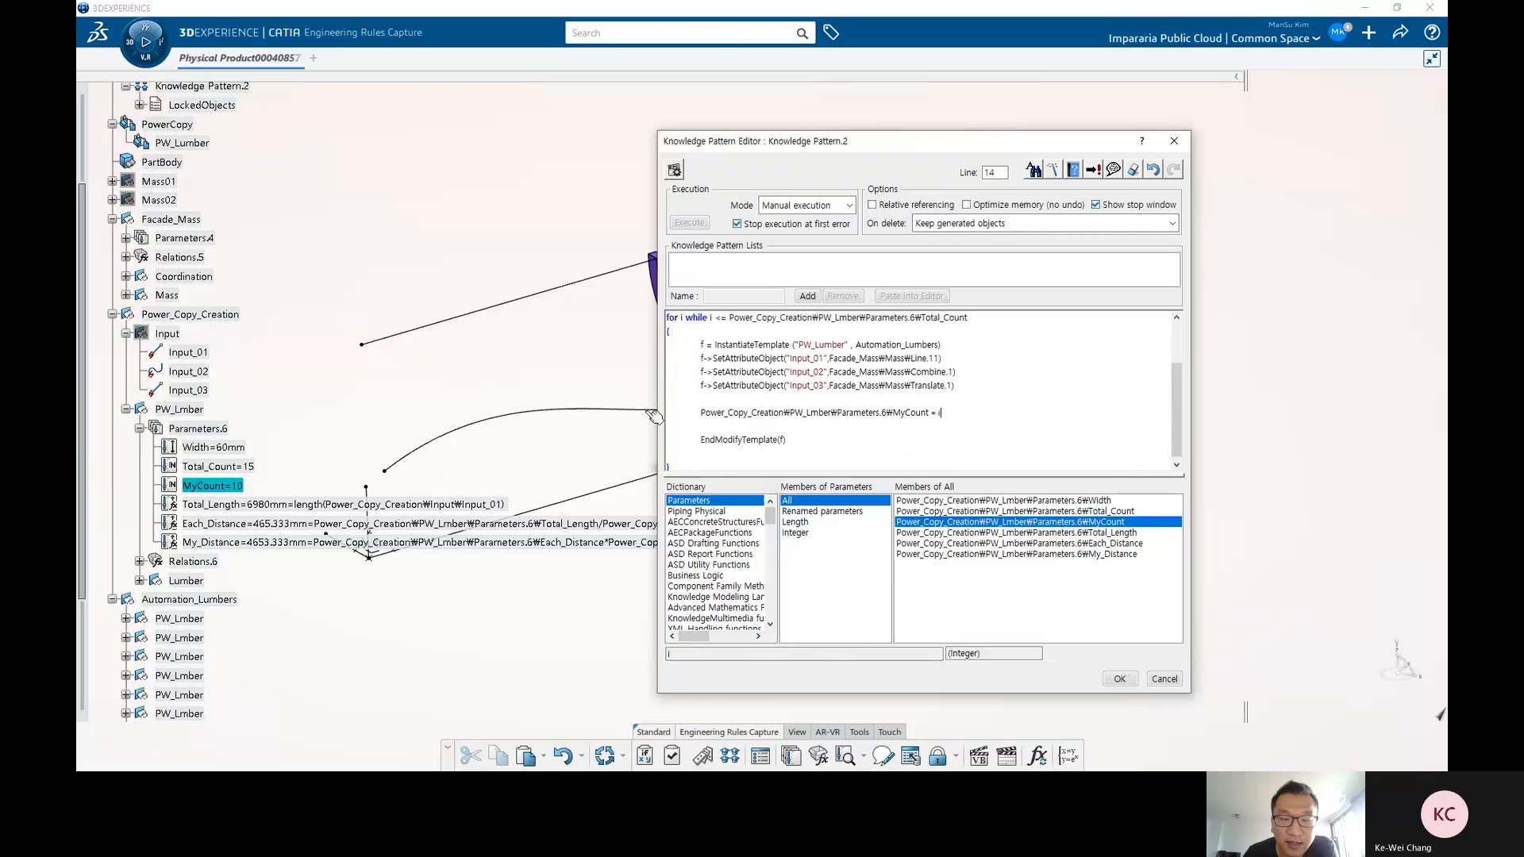
{"action": "scroll", "coordinate": [693, 341], "scroll_direction": "up", "scroll_amount": 1}
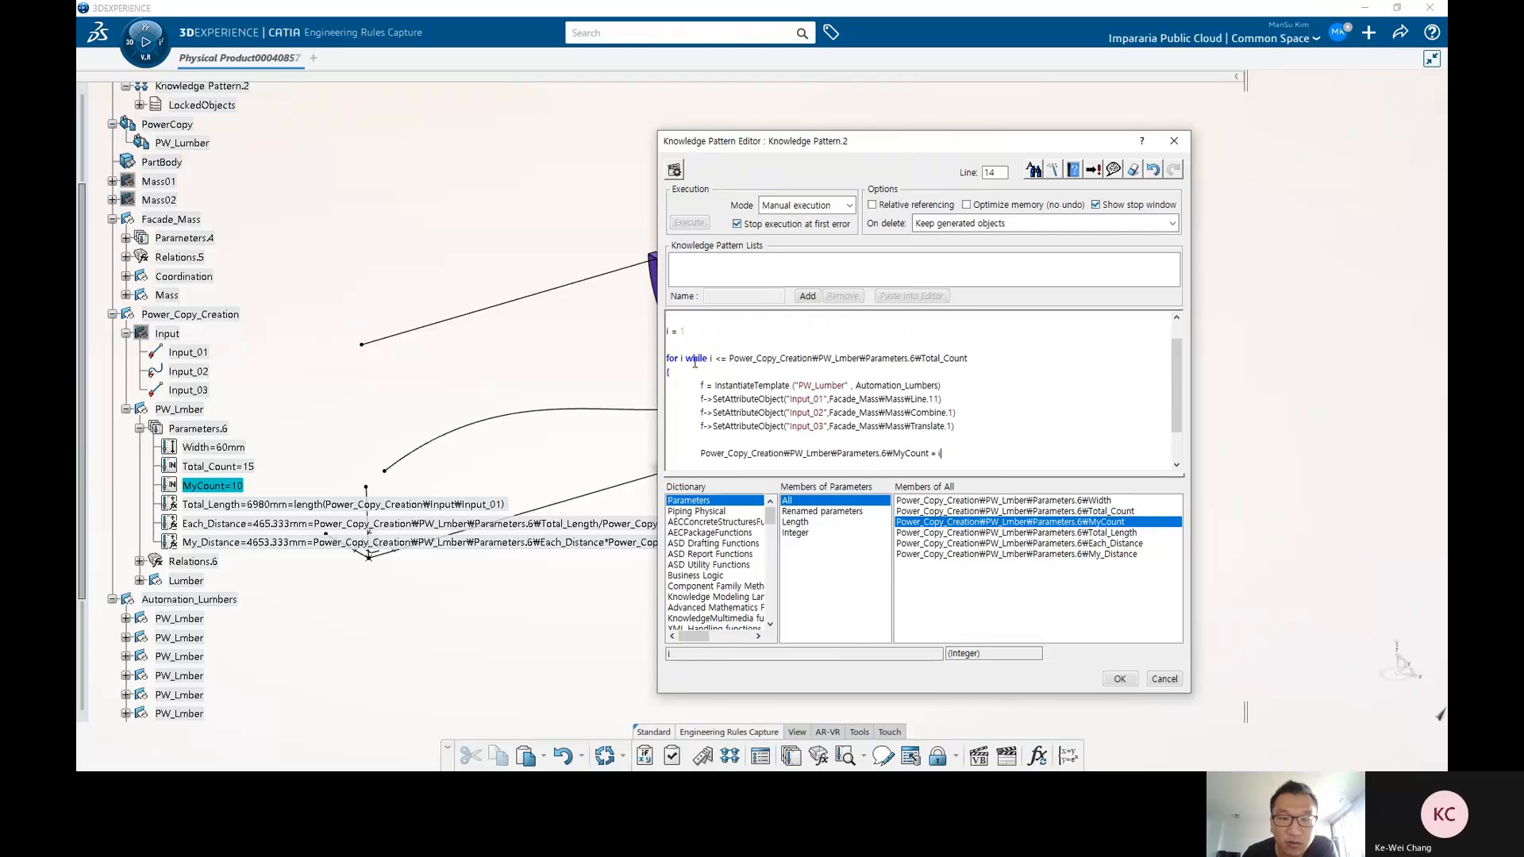
{"action": "scroll", "coordinate": [695, 362], "scroll_direction": "down", "scroll_amount": 1}
{"action": "scroll", "coordinate": [692, 374], "scroll_direction": "up", "scroll_amount": 1}
{"action": "scroll", "coordinate": [835, 398], "scroll_direction": "down", "scroll_amount": 1}
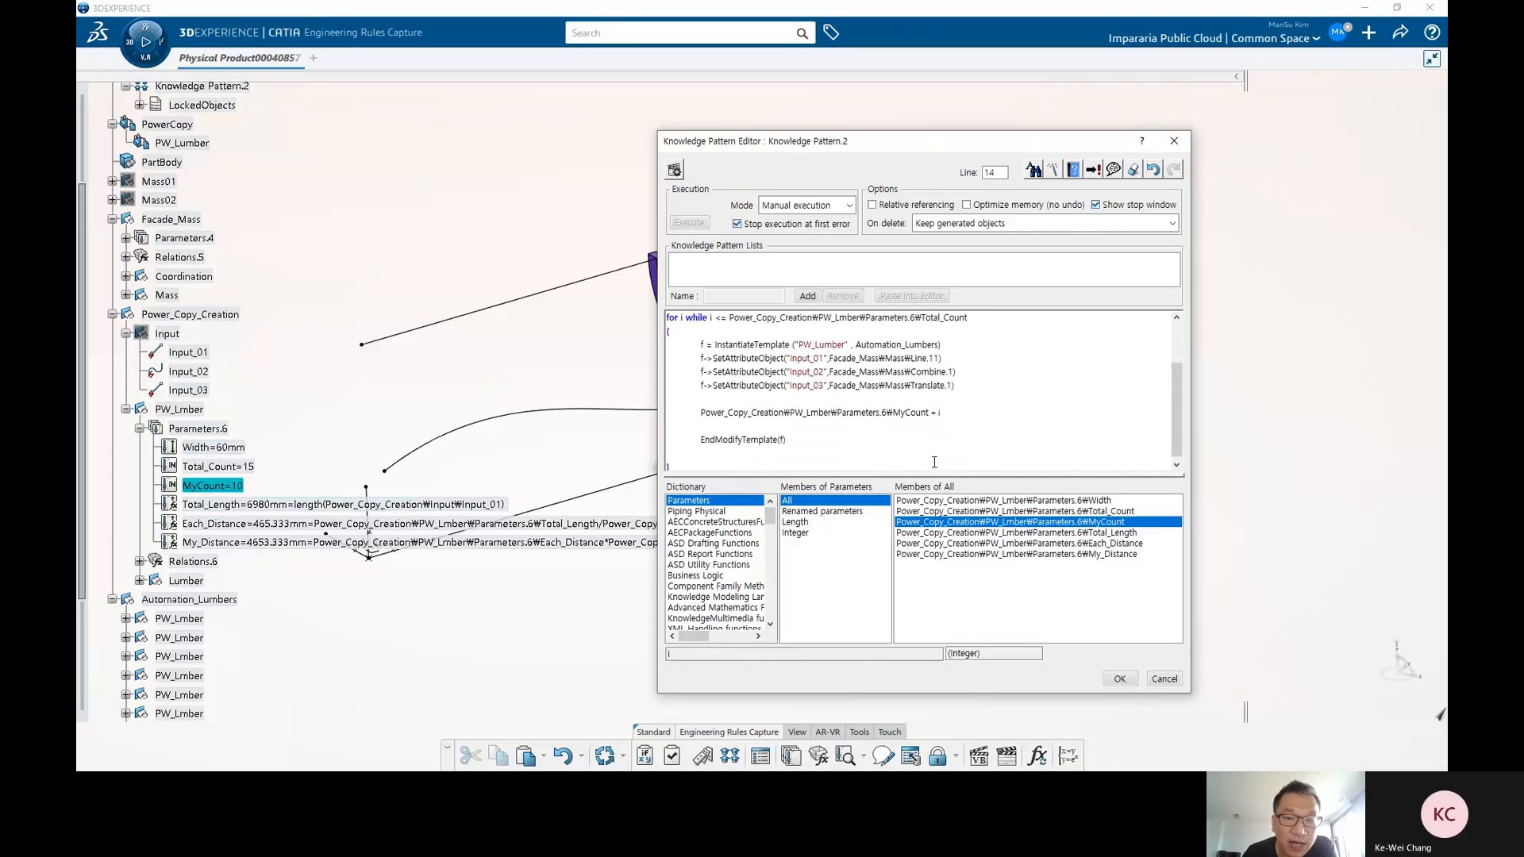
{"action": "left_click", "coordinate": [1094, 172]}
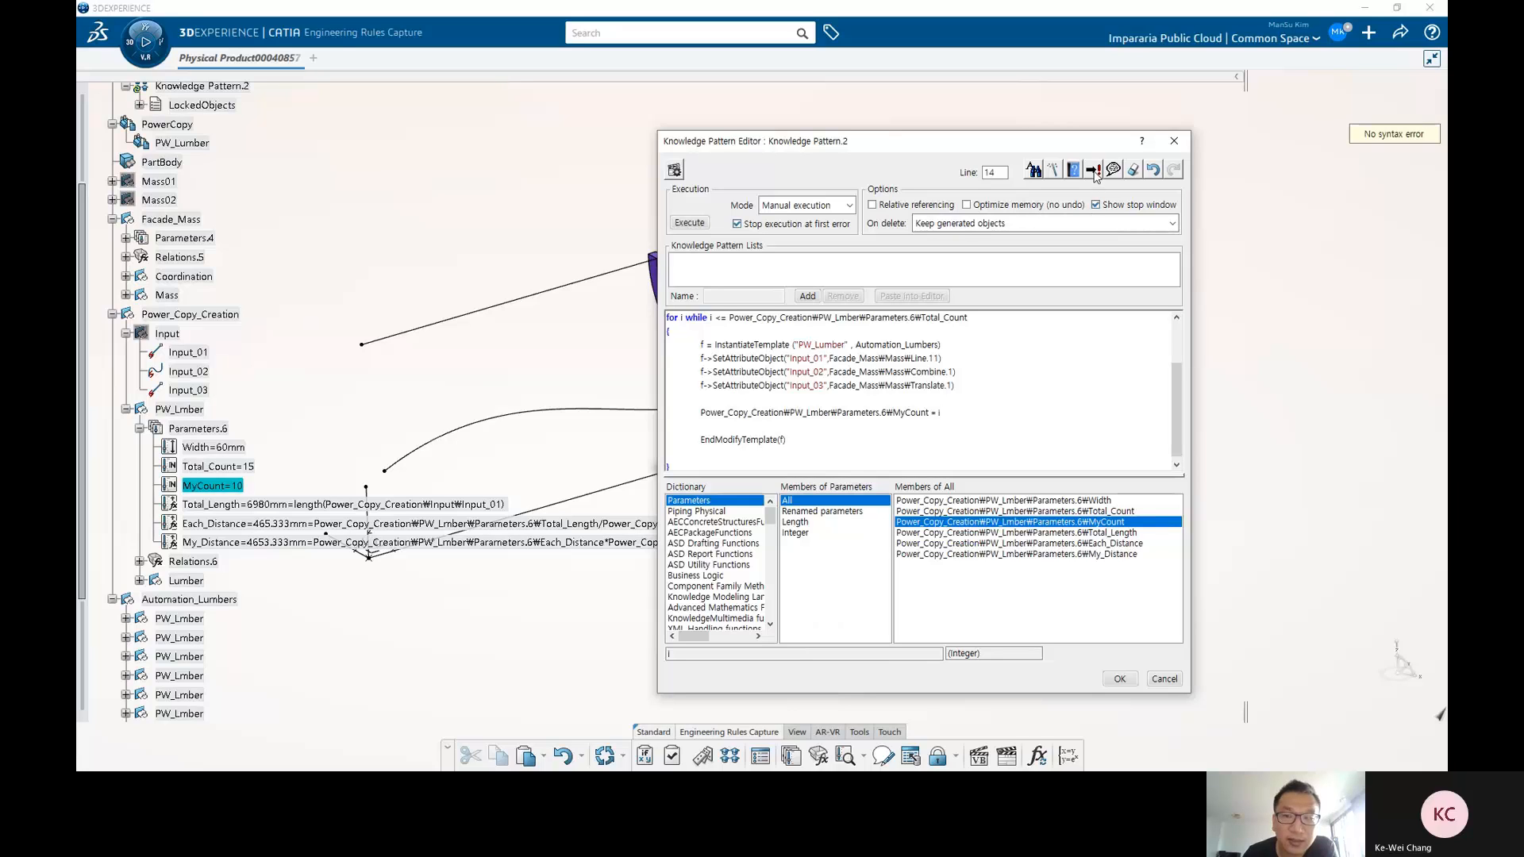
{"action": "left_click", "coordinate": [1119, 680]}
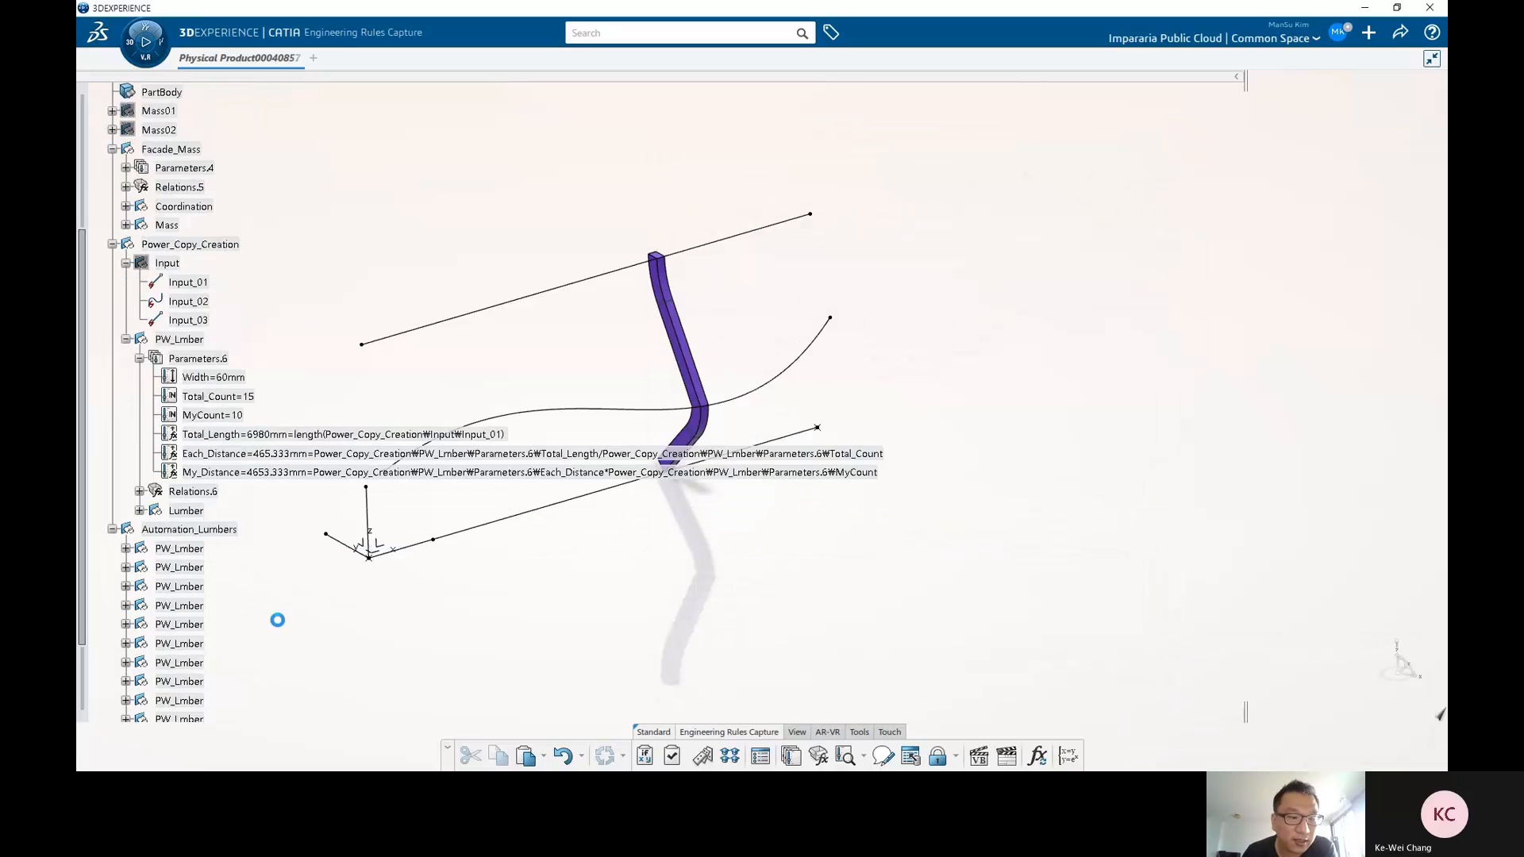
Delete all the PW_Lmber copies under Automation_Lumbers.
{"action": "scroll", "coordinate": [210, 553], "scroll_direction": "down", "scroll_amount": 5}
{"action": "left_click", "coordinate": [181, 534], "text": "shift"}
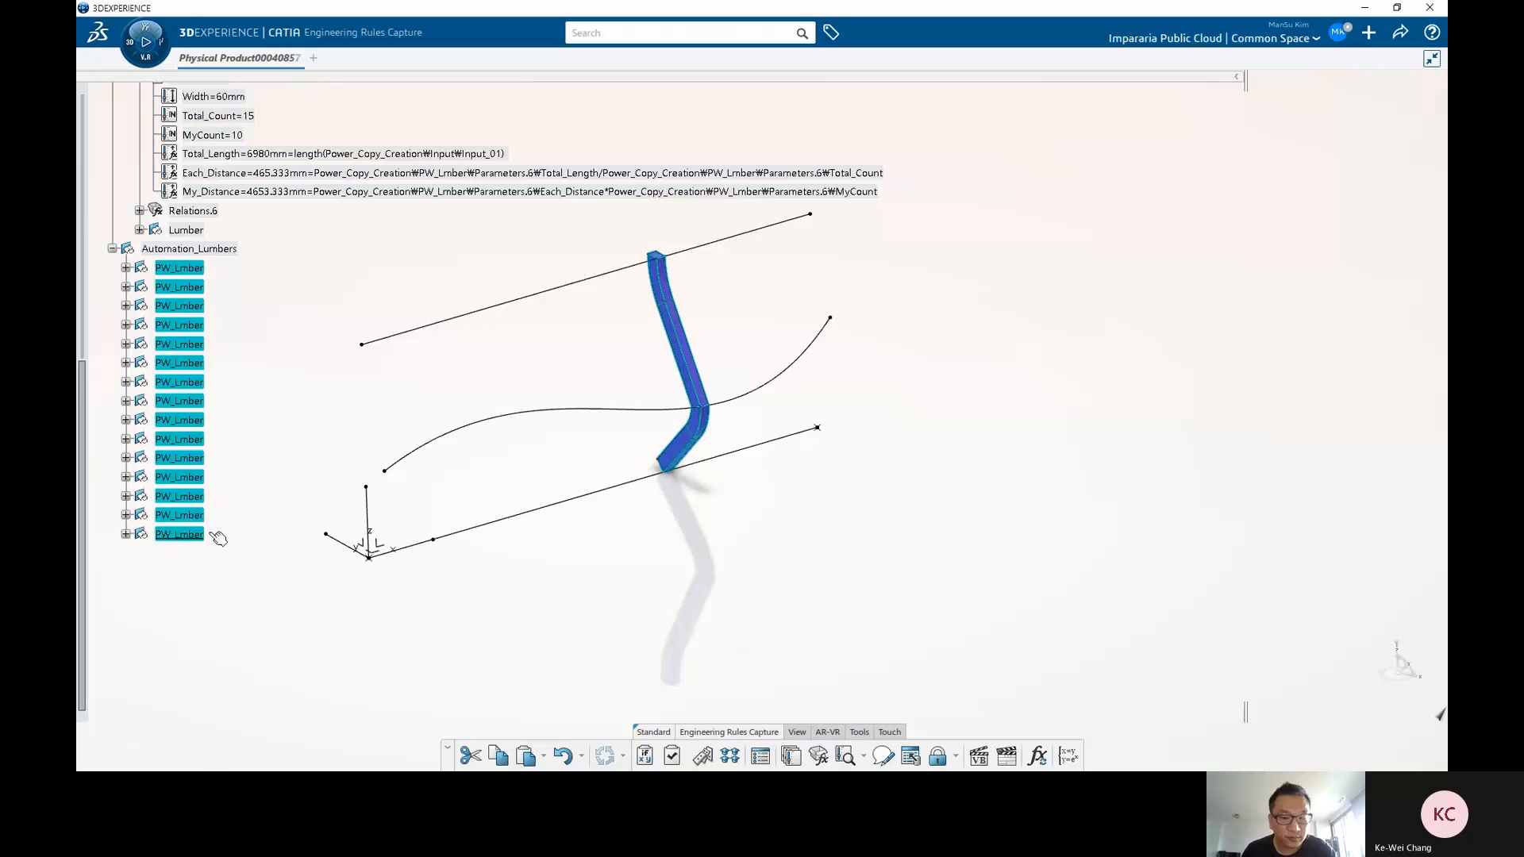
{"action": "key", "text": "Delete"}
Execute Knowledge Pattern.2 to generate the lumbers along the facade curves.
{"action": "scroll", "coordinate": [335, 461], "scroll_direction": "up", "scroll_amount": 7}
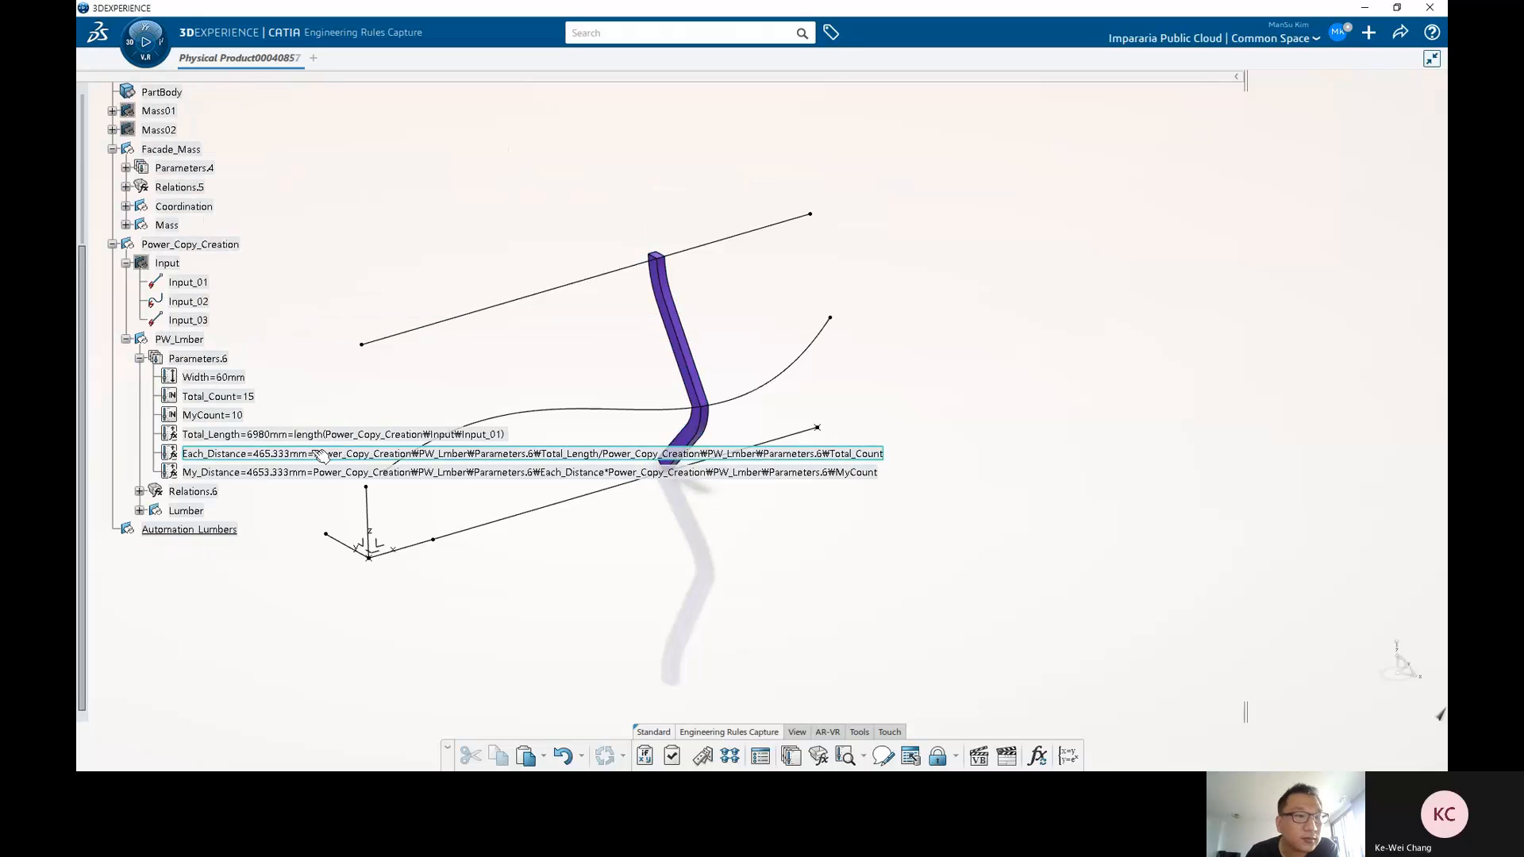
{"action": "left_click", "coordinate": [202, 156]}
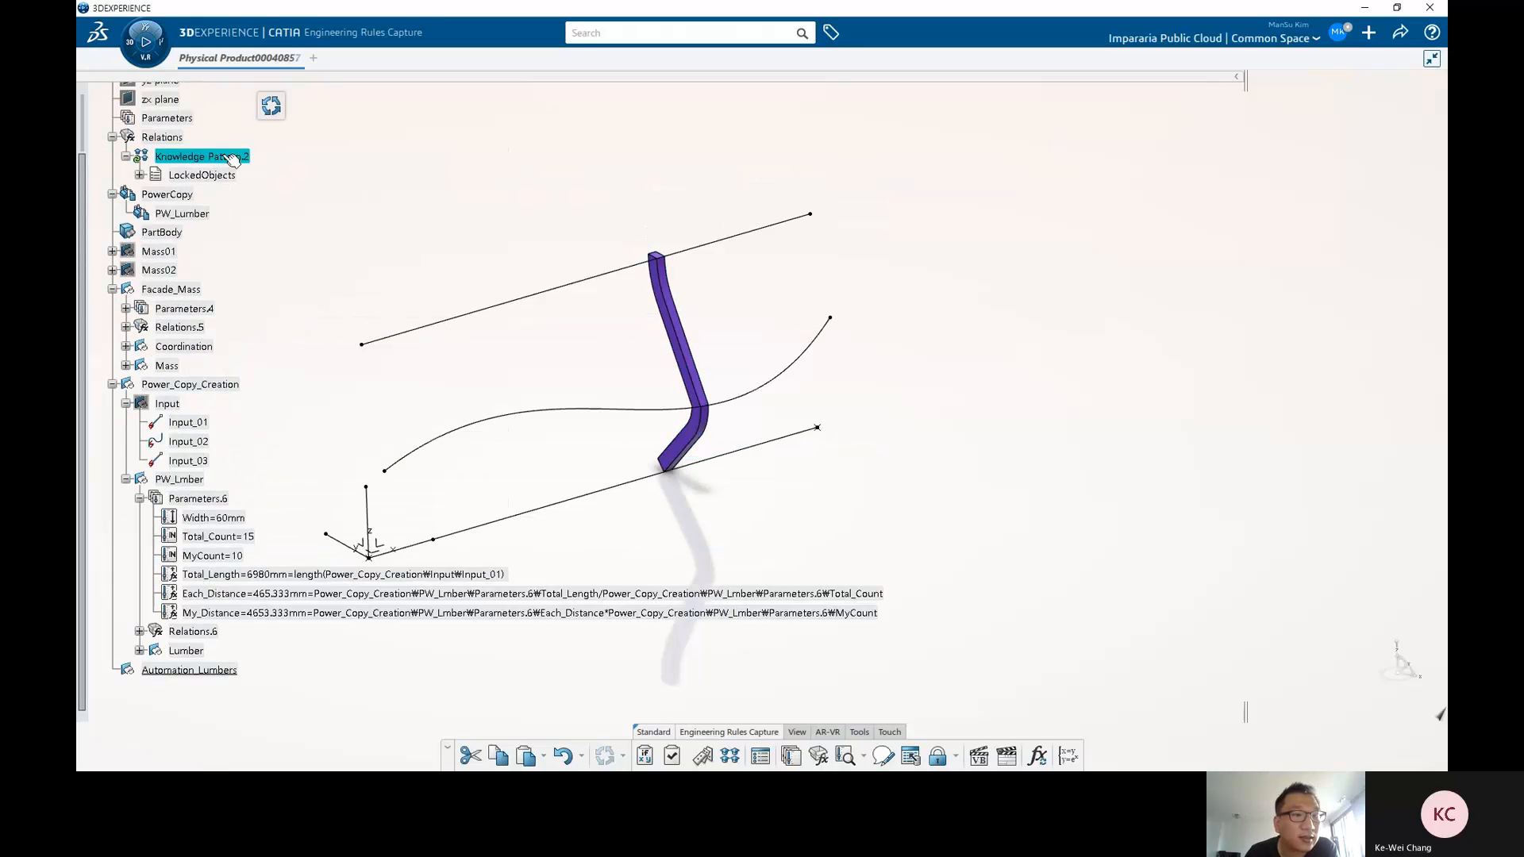
{"action": "left_click", "coordinate": [274, 108]}
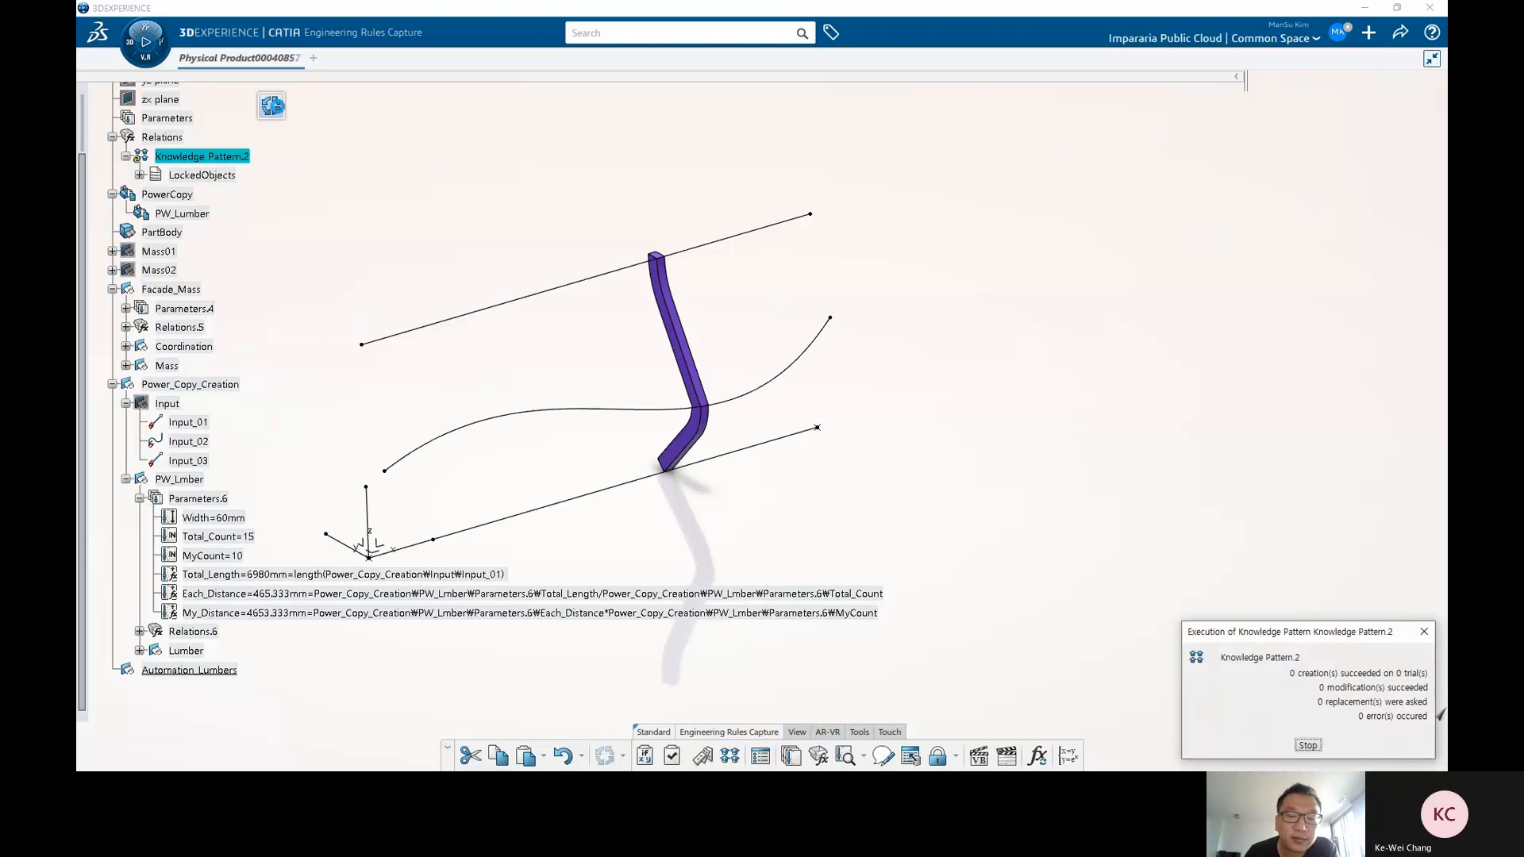
{"action": "middle_click_drag", "start_coordinate": [863, 419], "coordinate": [809, 419]}
Examine the parameters of the first generated PW_Lmber under Automation_Lumbers, especially its MyCount value.
{"action": "scroll", "coordinate": [307, 431], "scroll_direction": "down", "scroll_amount": 1}
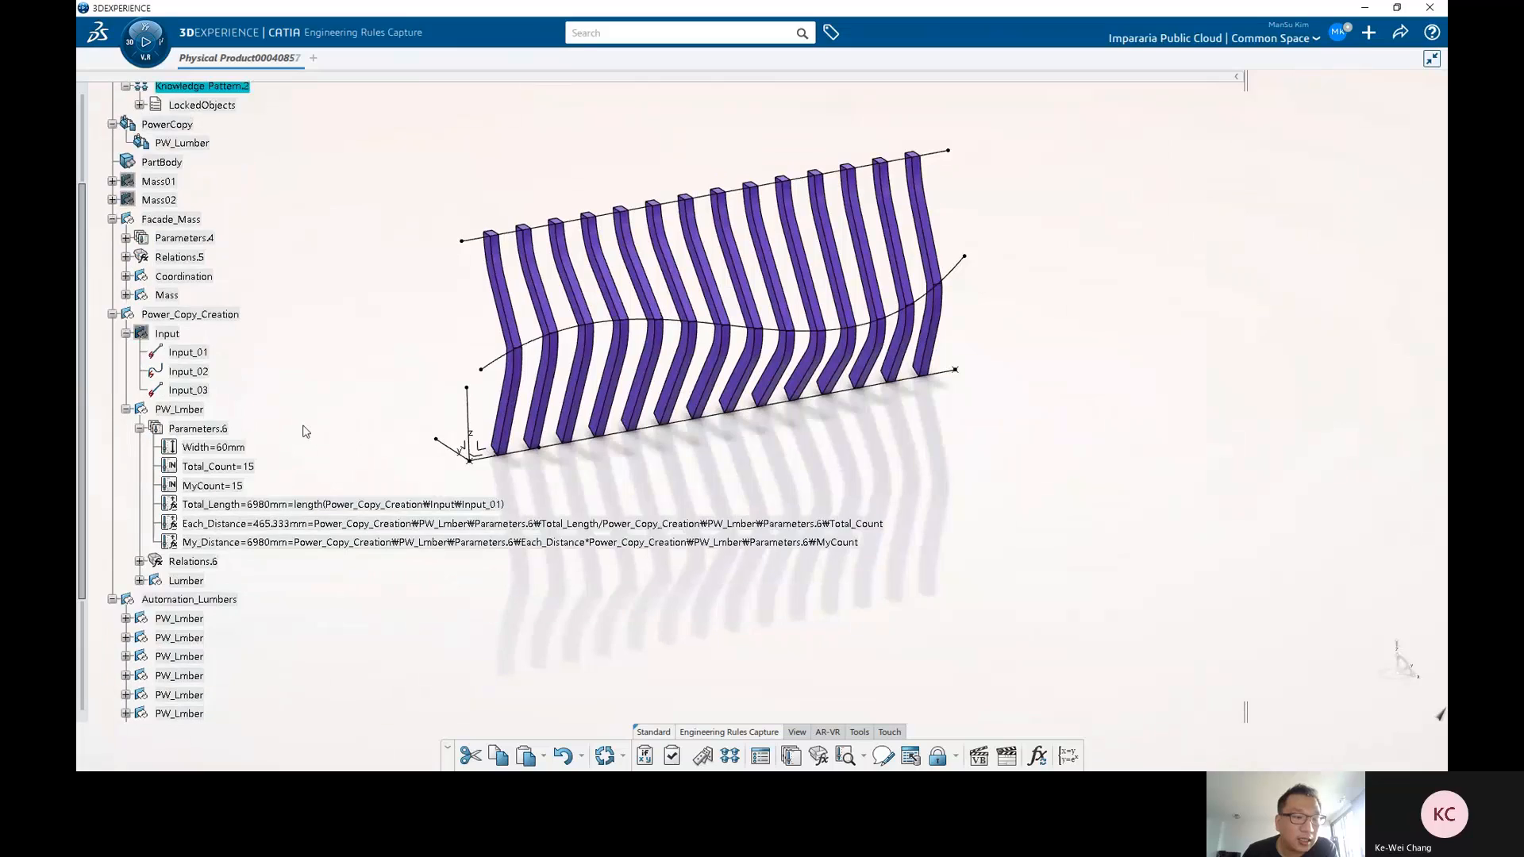
{"action": "scroll", "coordinate": [294, 432], "scroll_direction": "down", "scroll_amount": 2}
{"action": "left_click", "coordinate": [179, 481]}
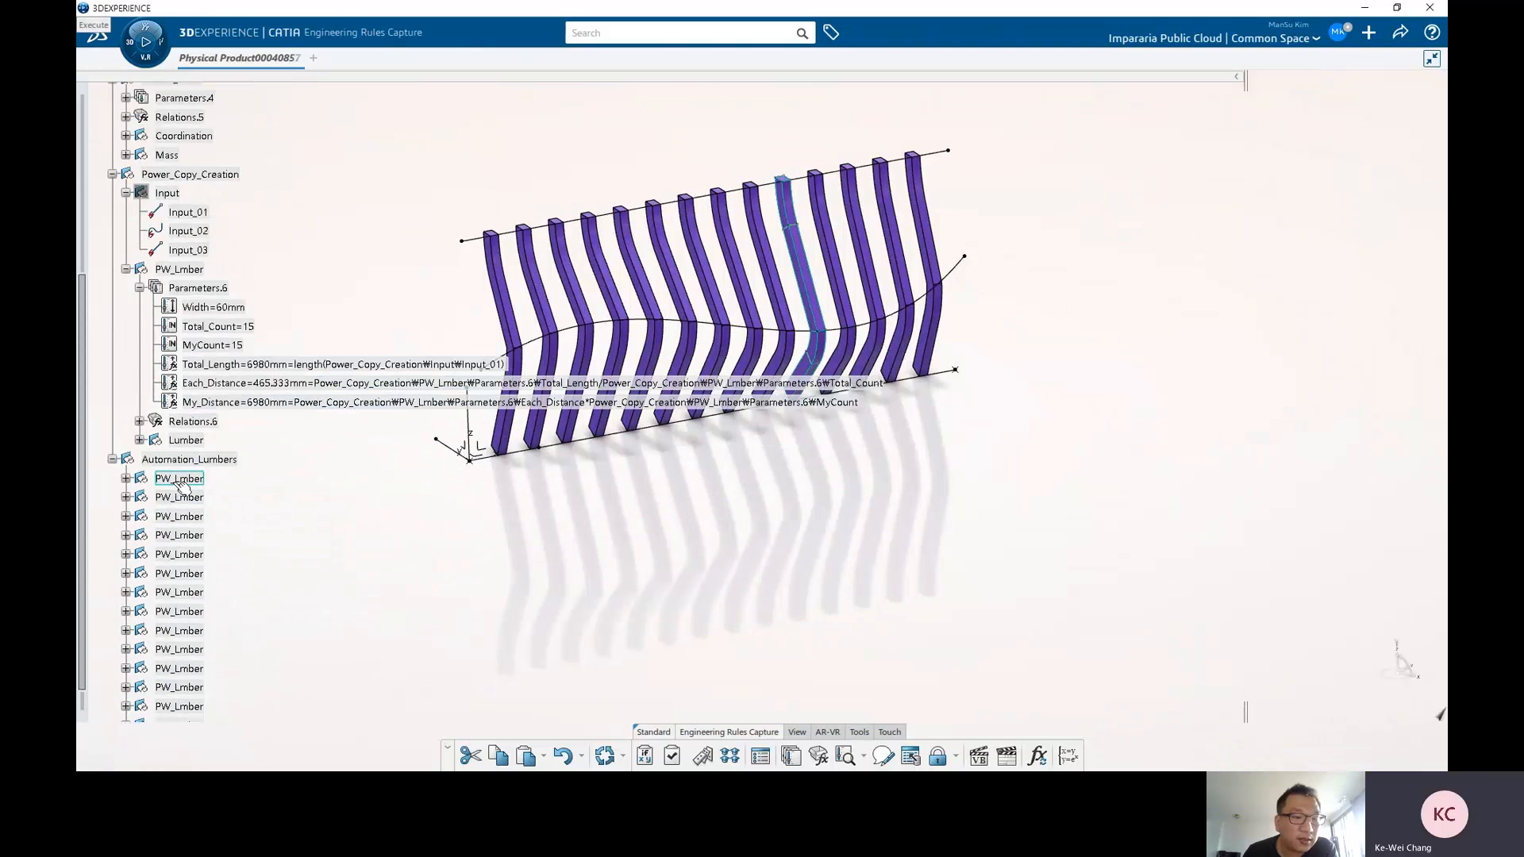
{"action": "left_click", "coordinate": [125, 478]}
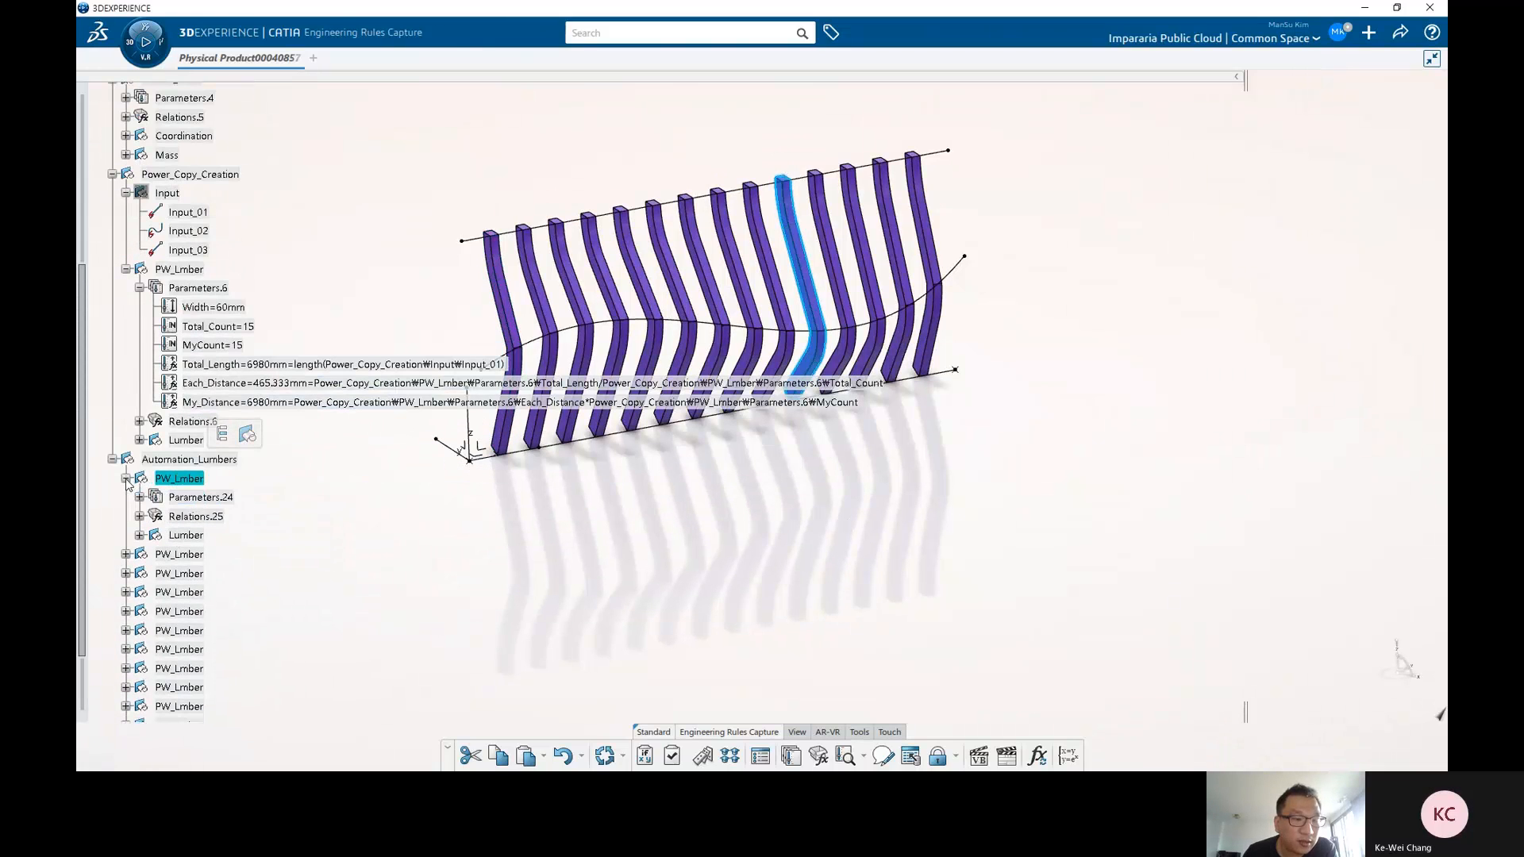
{"action": "left_click", "coordinate": [140, 496]}
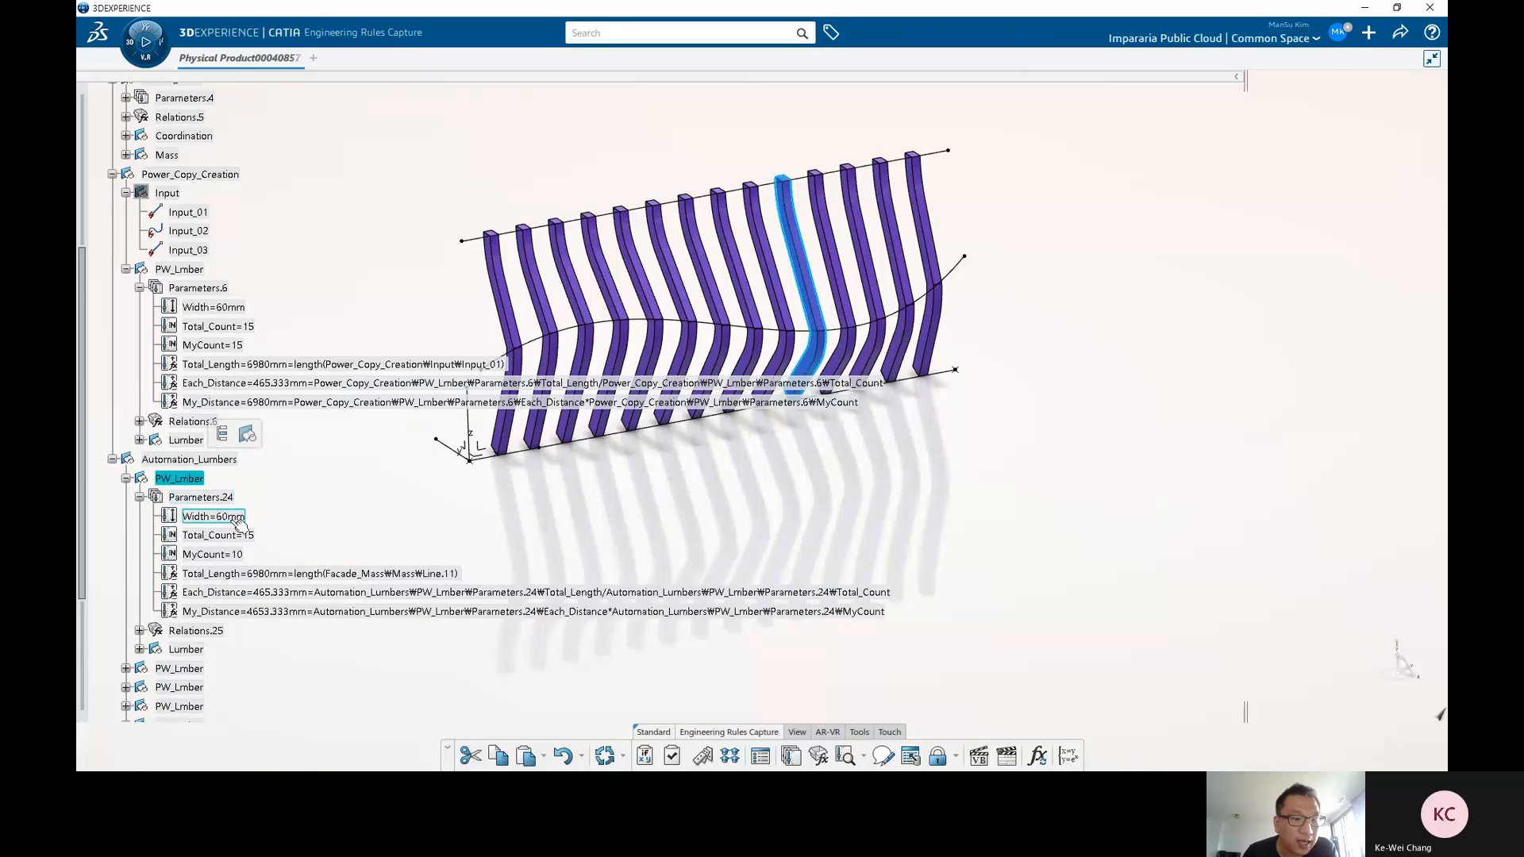
{"action": "scroll", "coordinate": [242, 515], "scroll_direction": "down", "scroll_amount": 1}
{"action": "left_click", "coordinate": [207, 484]}
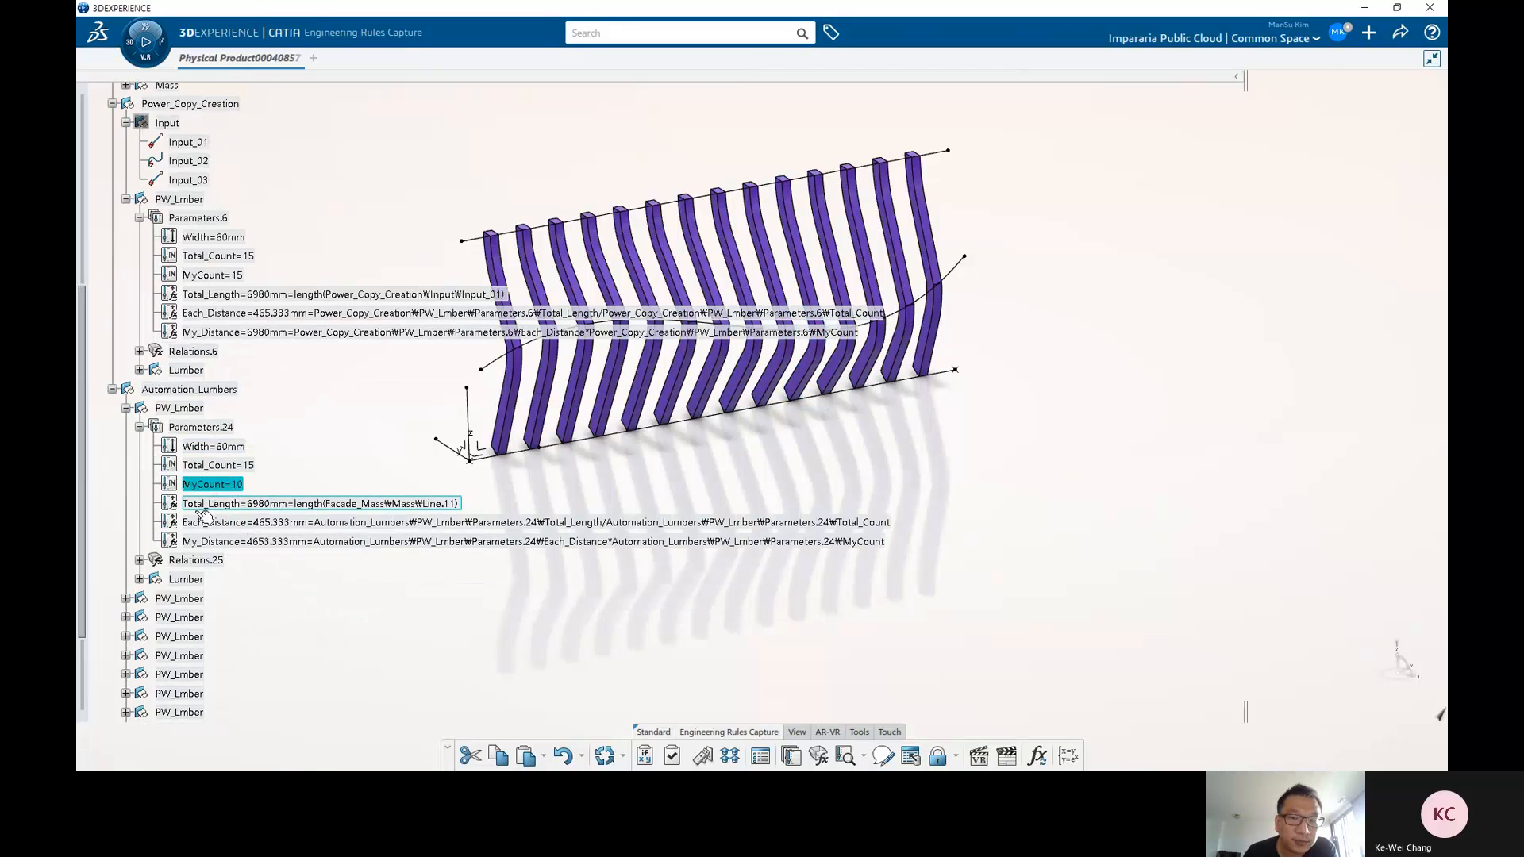
{"action": "left_click", "coordinate": [197, 426]}
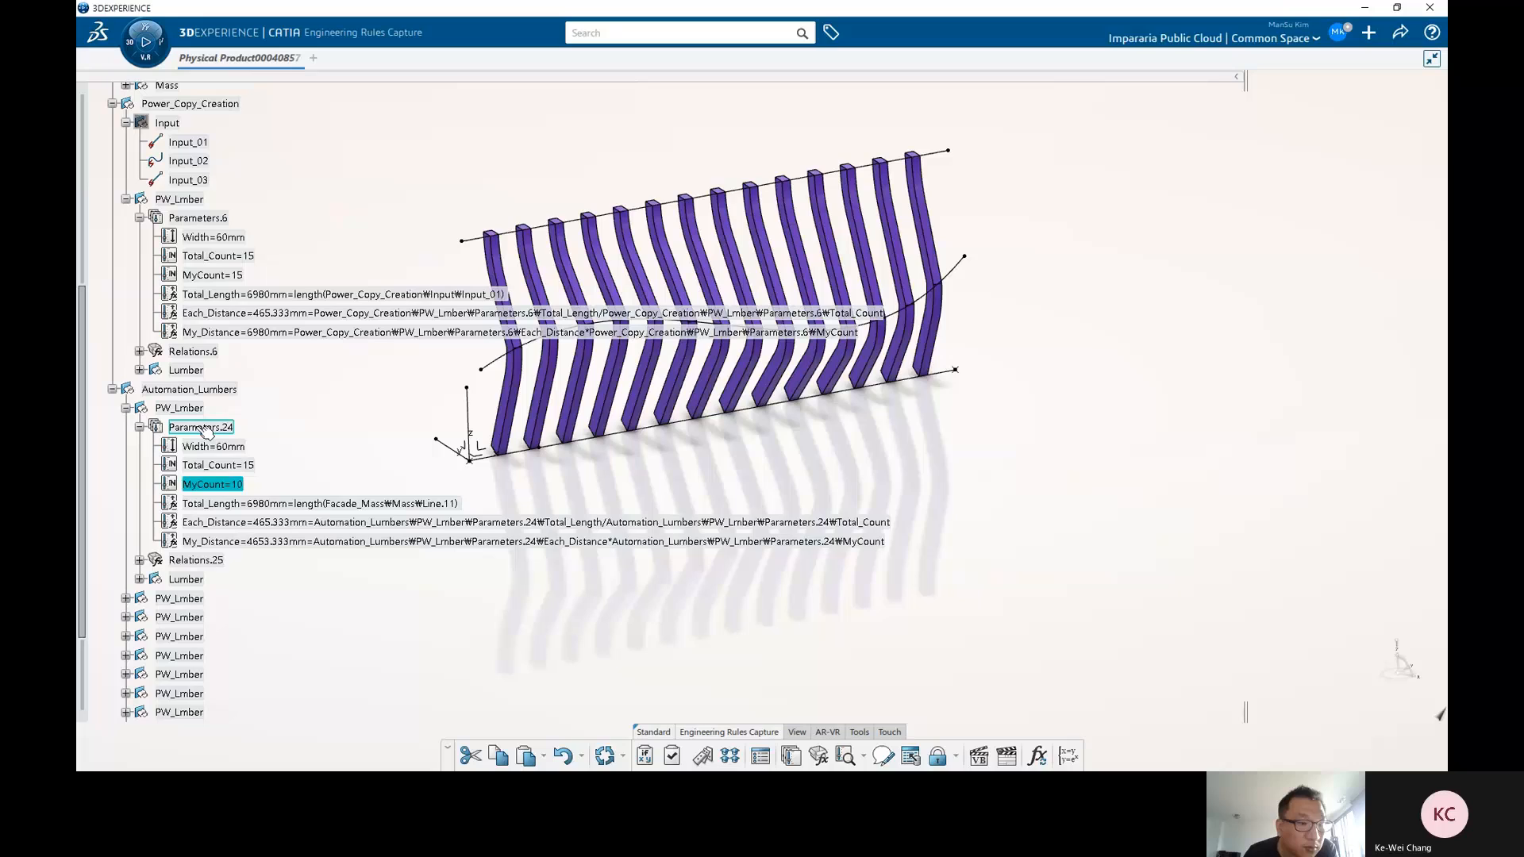
{"action": "left_click", "coordinate": [242, 488]}
Examine the MyCount and Total_Count parameters of the second generated PW_Lmber, and collapse its branch.
{"action": "scroll", "coordinate": [238, 488], "scroll_direction": "down", "scroll_amount": 2}
{"action": "left_click", "coordinate": [184, 458]}
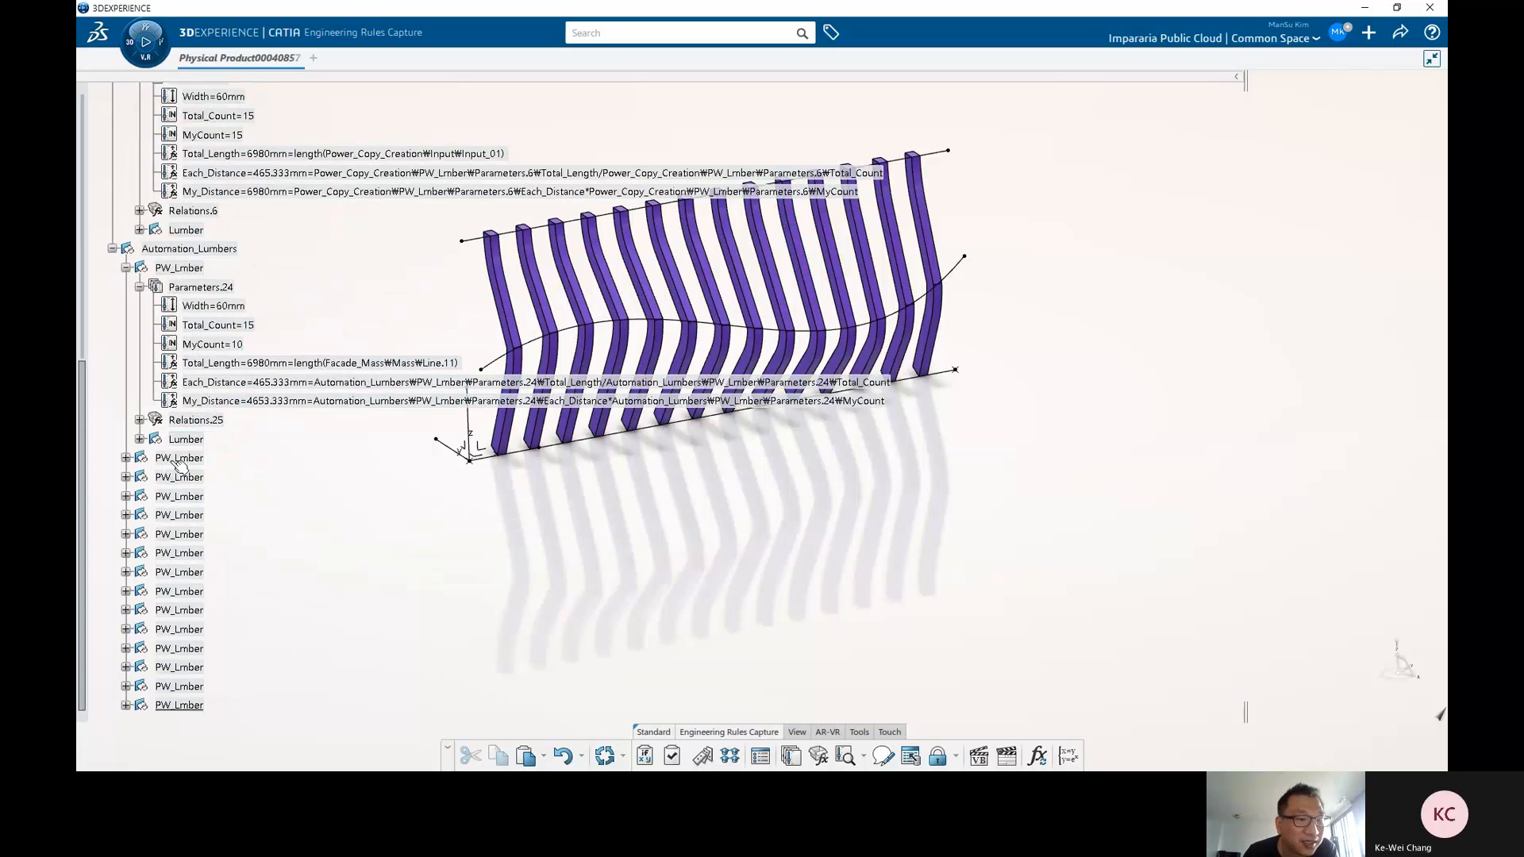
{"action": "double_click", "coordinate": [182, 460]}
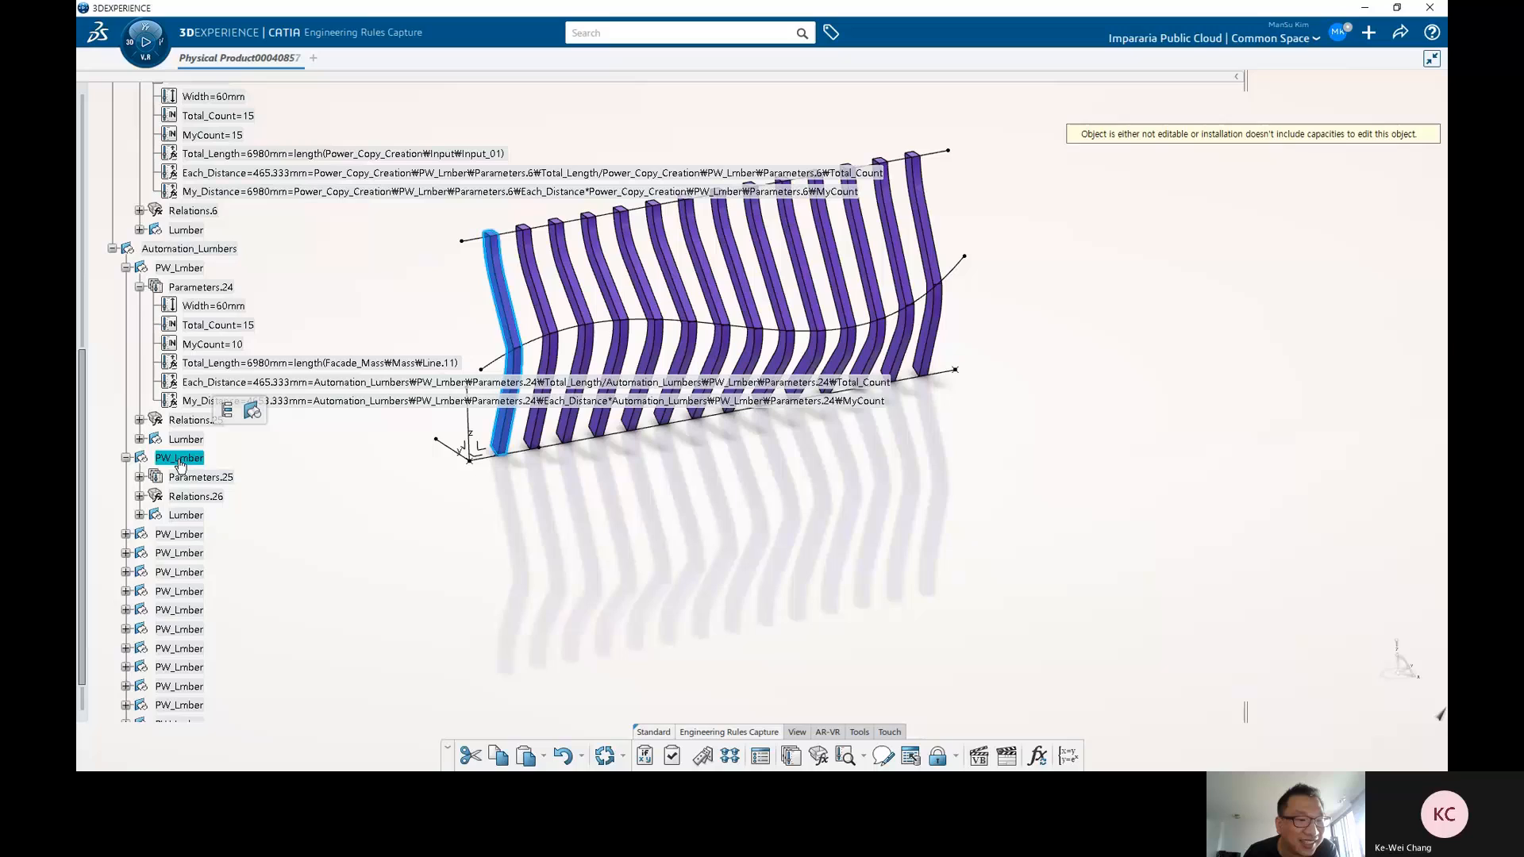
{"action": "left_click", "coordinate": [139, 477]}
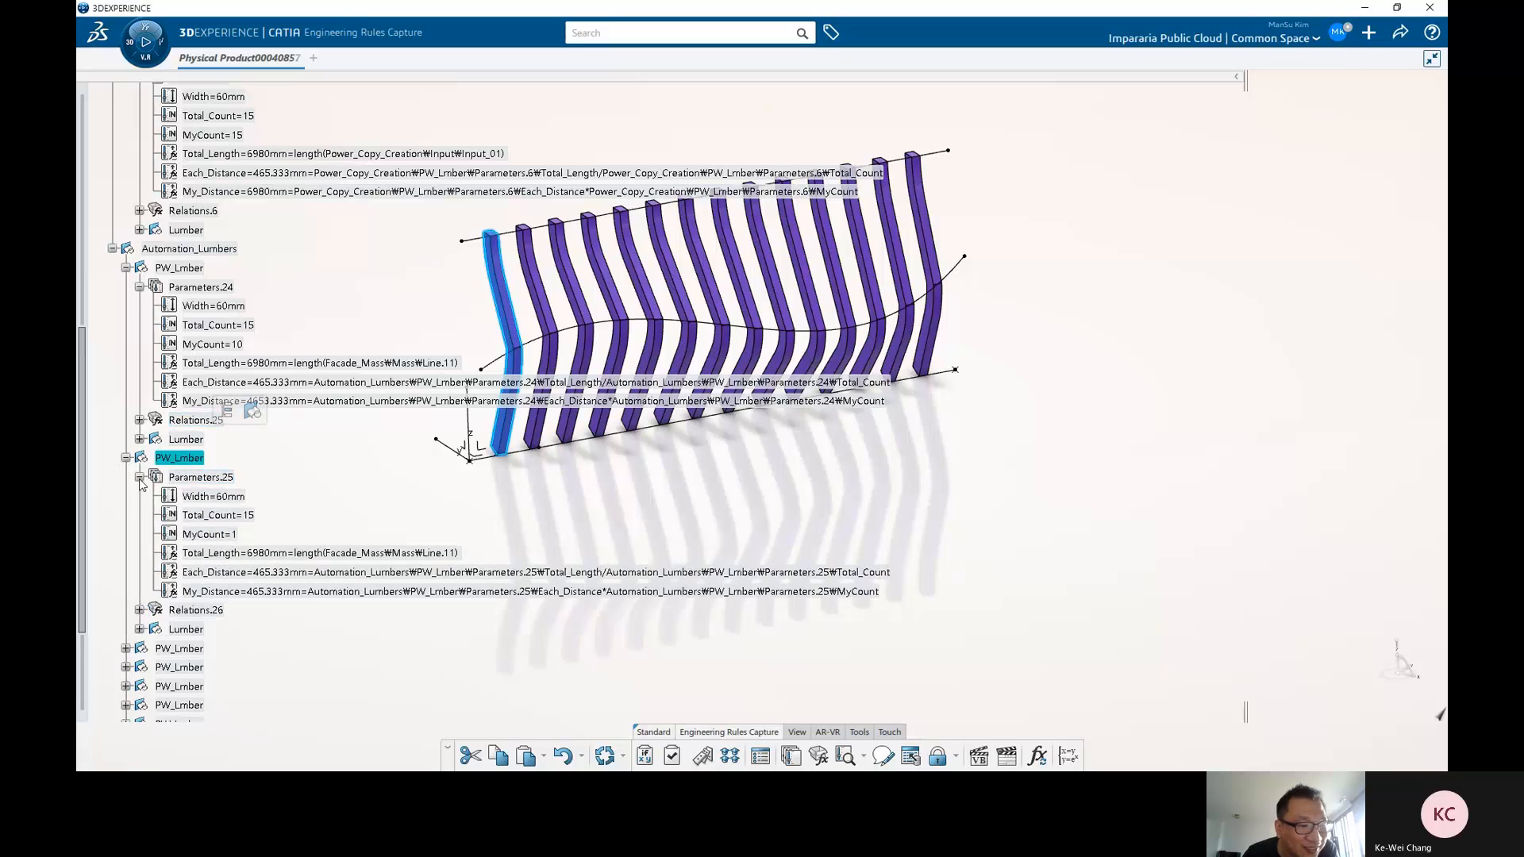
{"action": "left_click", "coordinate": [251, 516]}
{"action": "left_click", "coordinate": [246, 533]}
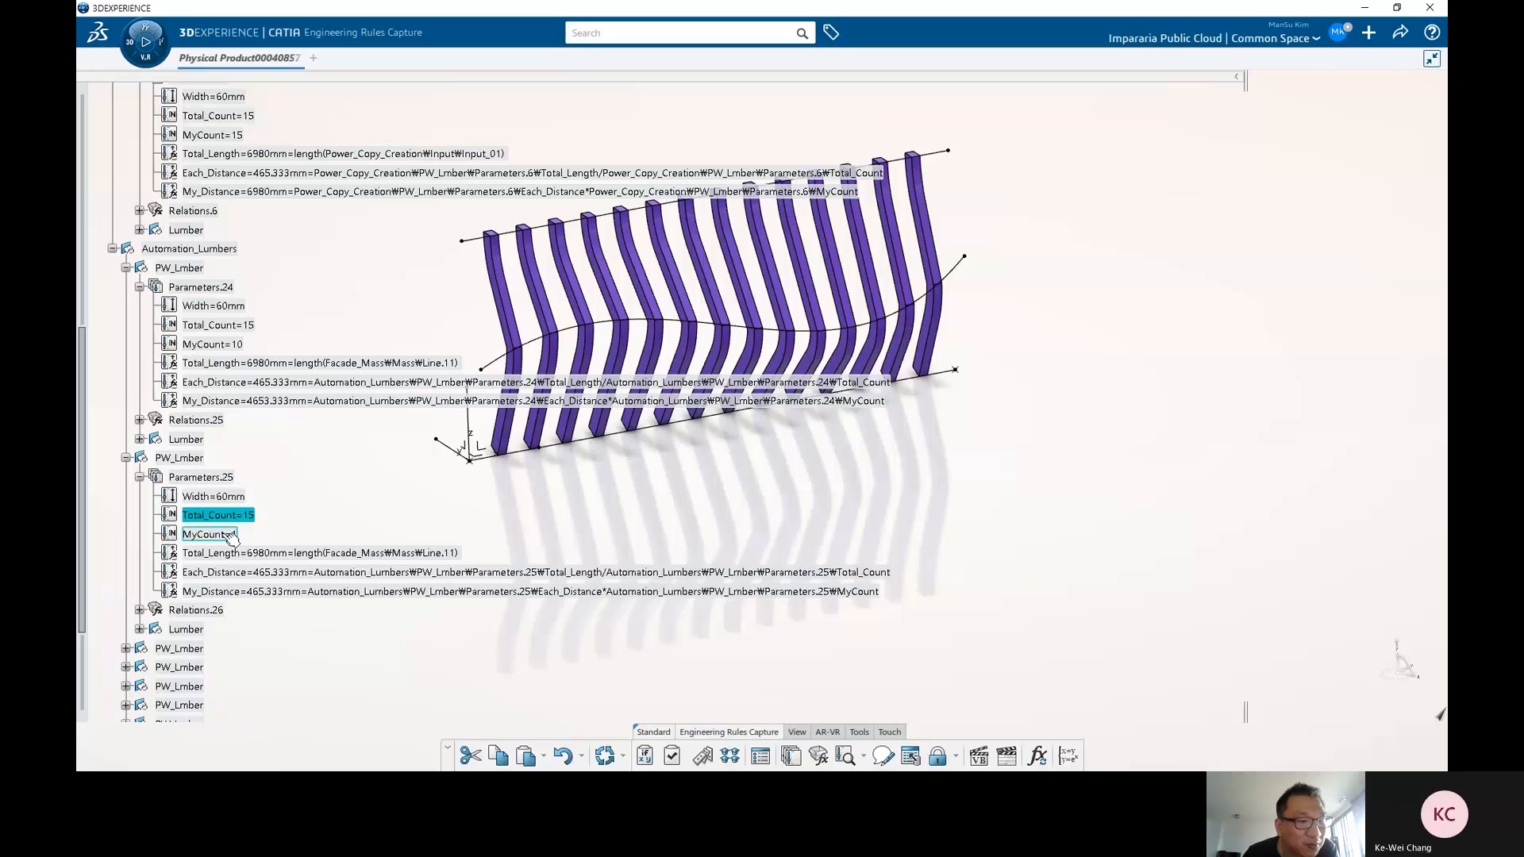
{"action": "left_click", "coordinate": [125, 458]}
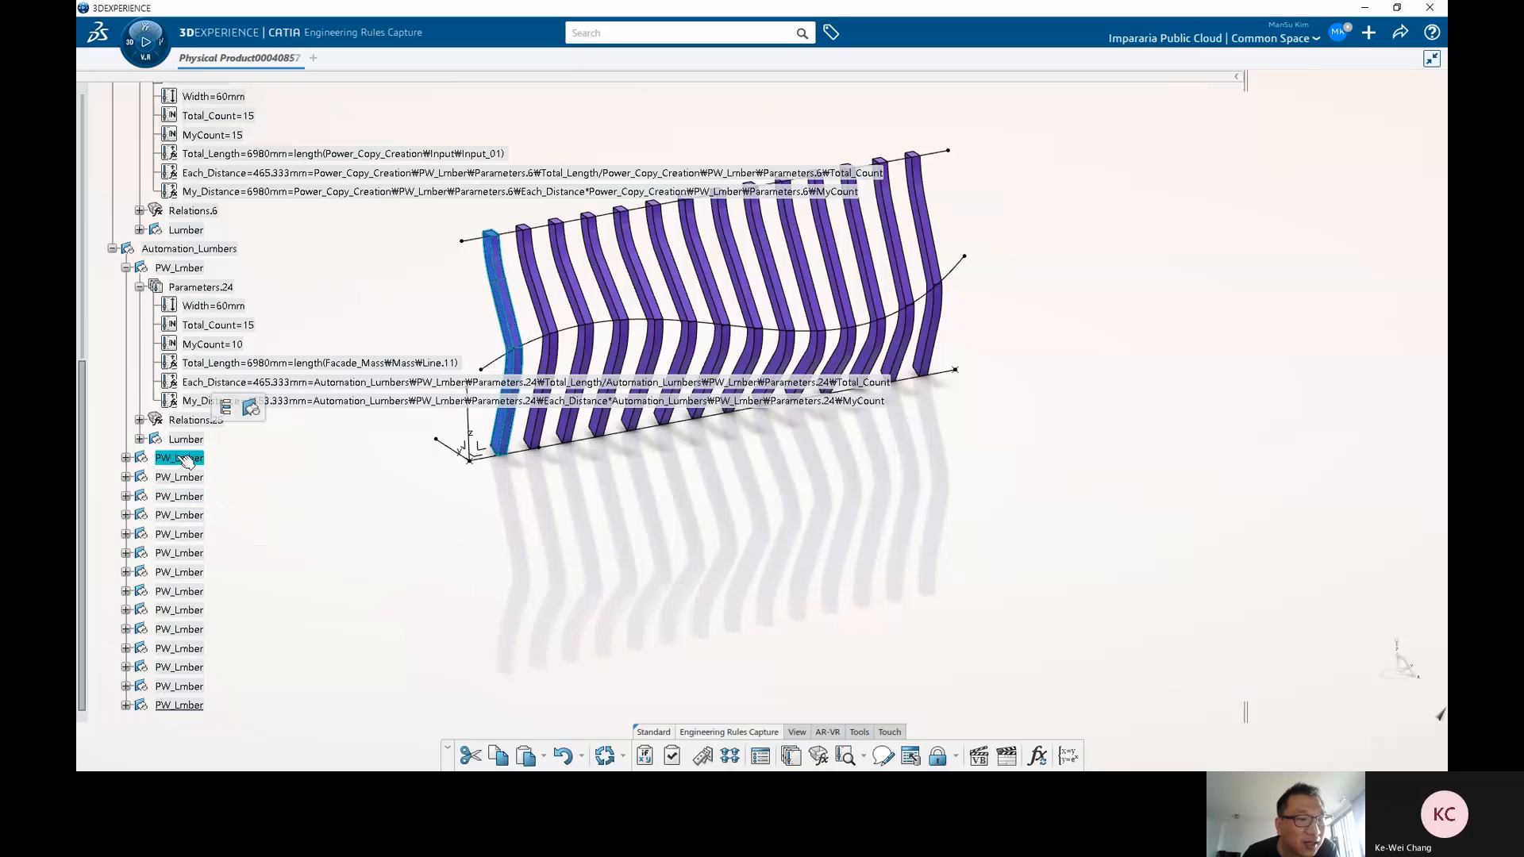
Compare the template's MyCount with that of the first PW_Lmber copy, and regenerate the lumbers under Automation_Lumbers with Knowledge Pattern.2.
{"action": "scroll", "coordinate": [196, 238], "scroll_direction": "up", "scroll_amount": 4}
{"action": "scroll", "coordinate": [197, 239], "scroll_direction": "up", "scroll_amount": 3}
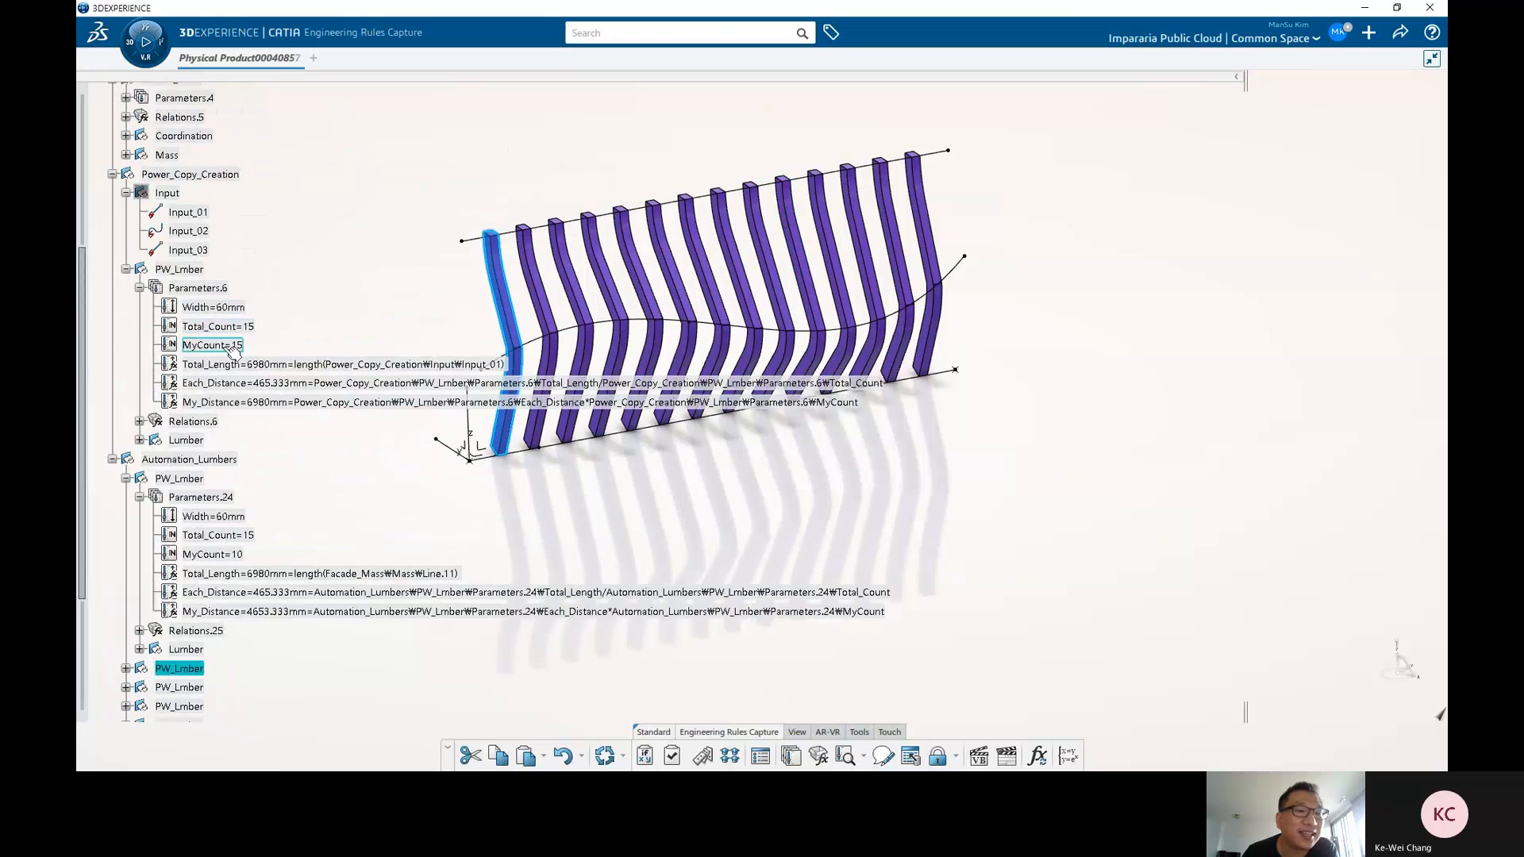
{"action": "left_click", "coordinate": [185, 477]}
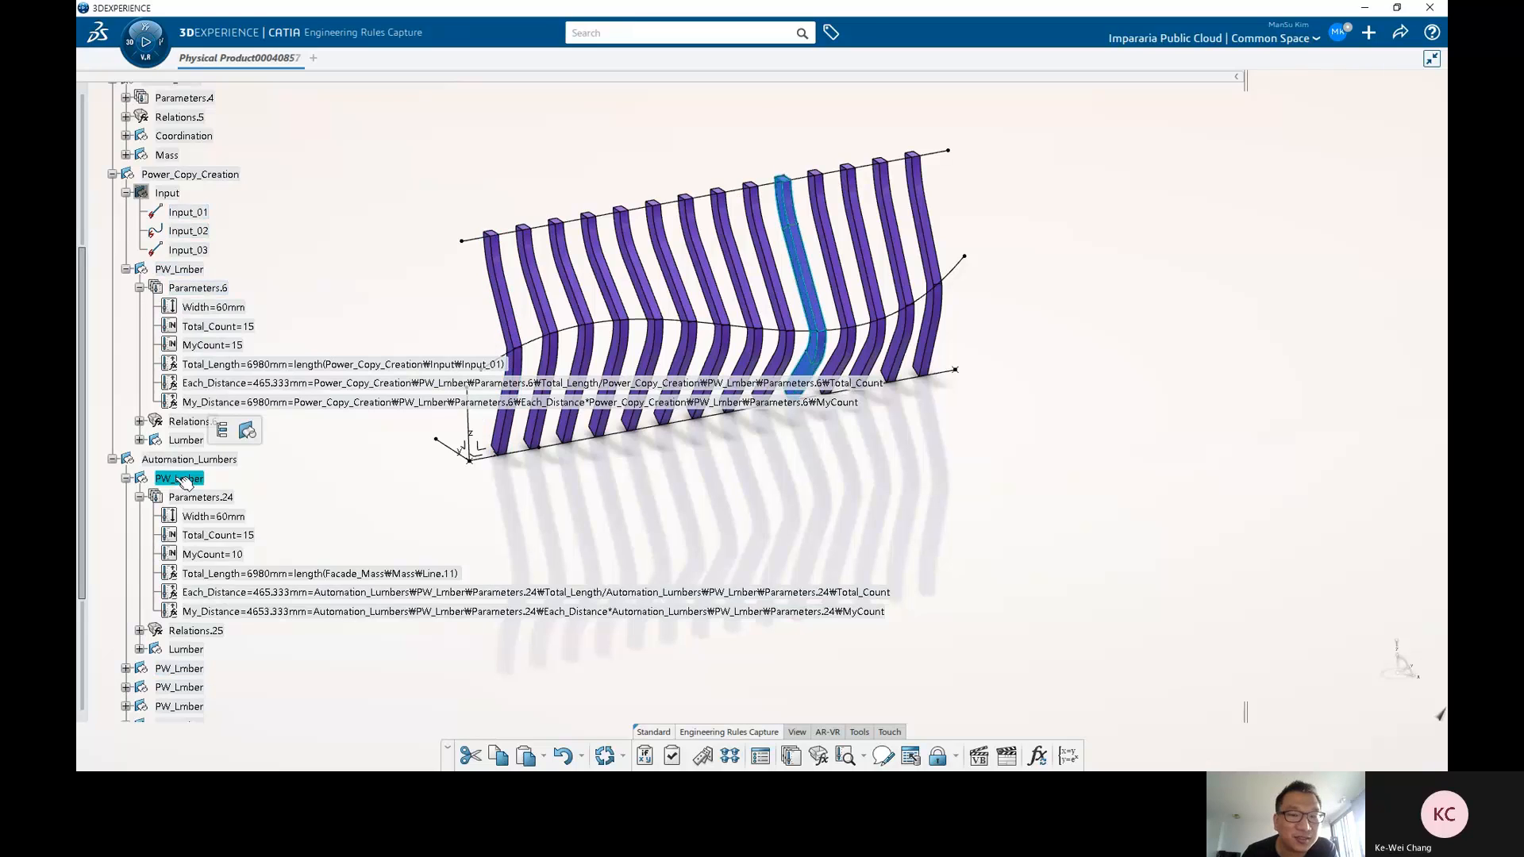
{"action": "right_click", "coordinate": [187, 474]}
{"action": "left_click", "coordinate": [200, 481]}
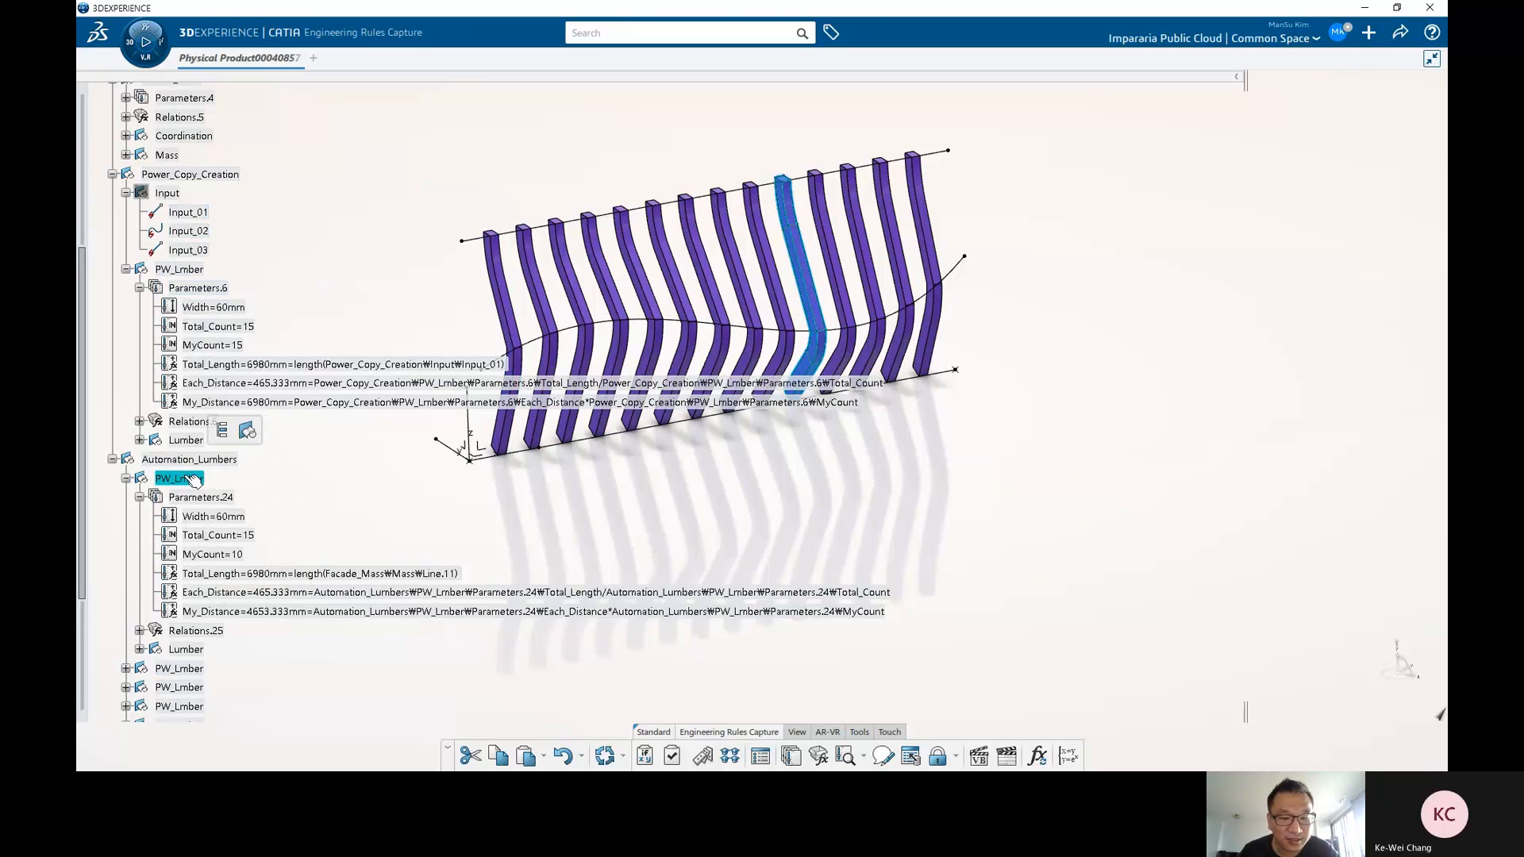
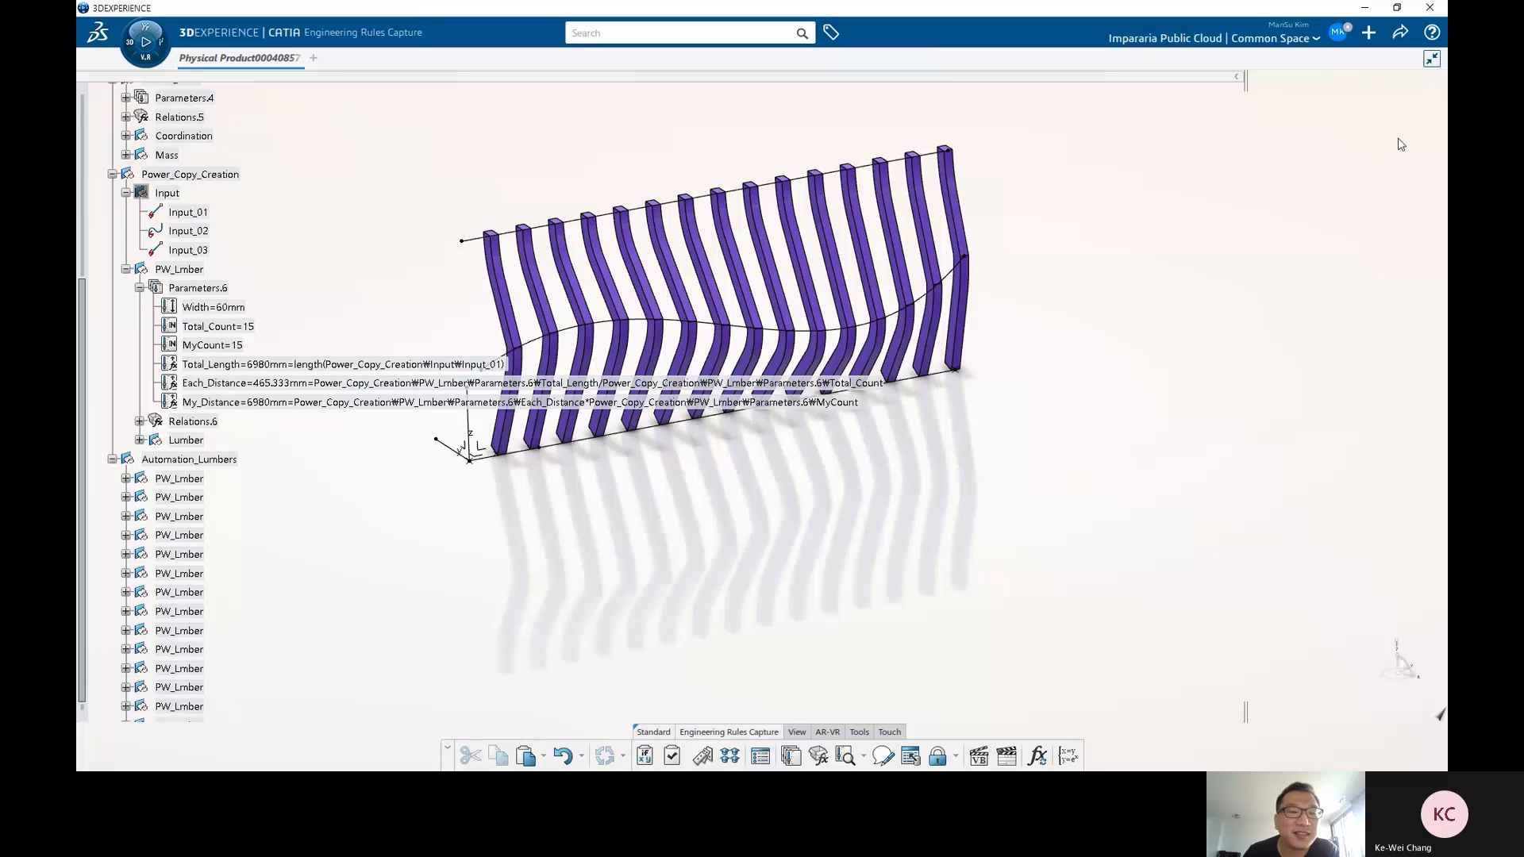
{"action": "scroll", "coordinate": [373, 196], "scroll_direction": "up", "scroll_amount": 4}
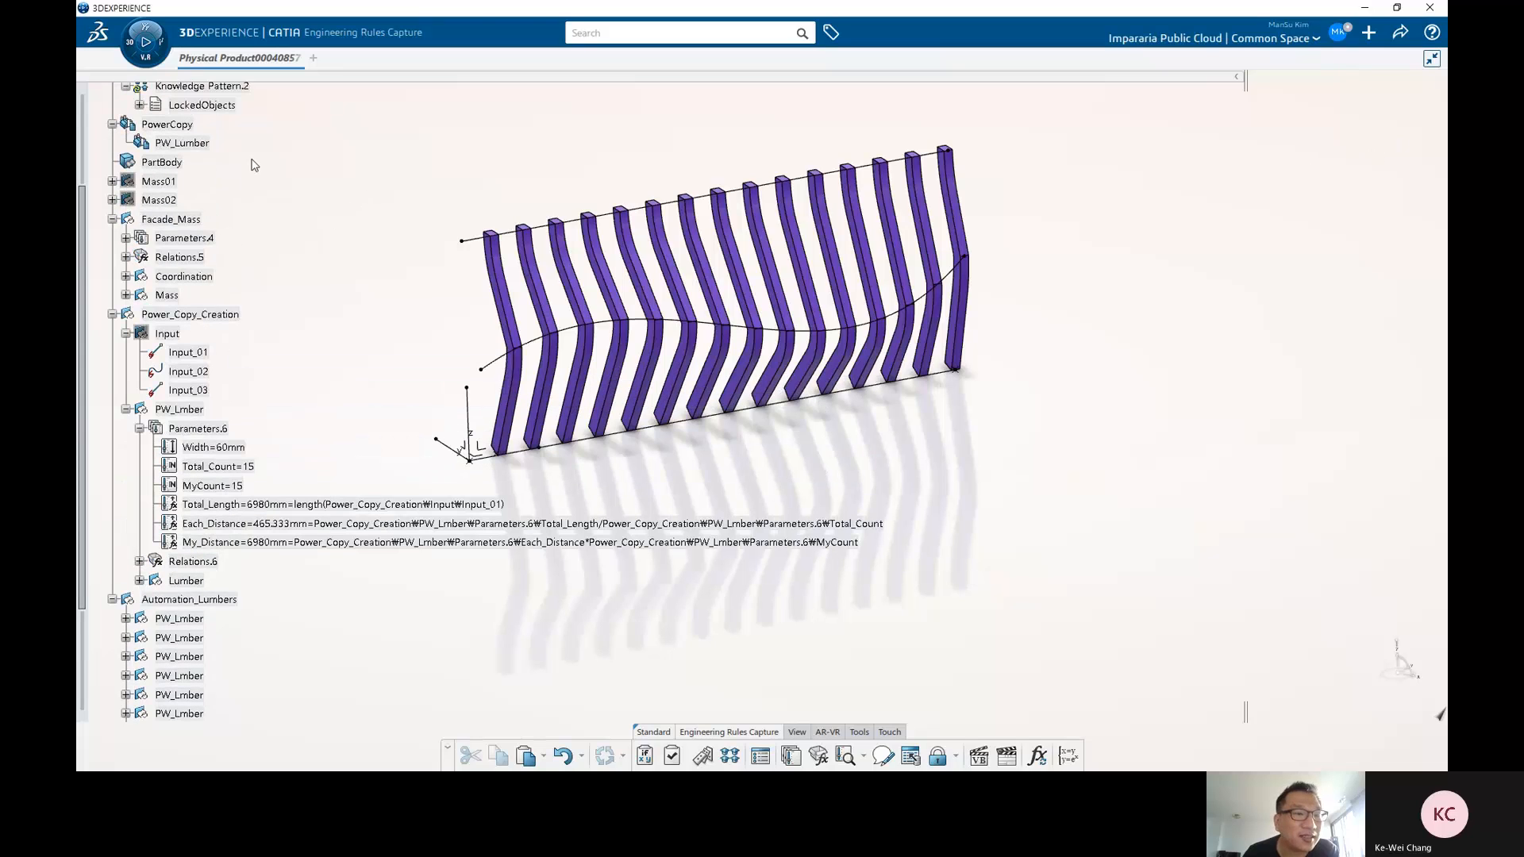
In the Knowledge Pattern.2 script, add a line before the loop that initialises the template's MyCount to 1, and save the script.
{"action": "double_click", "coordinate": [234, 87]}
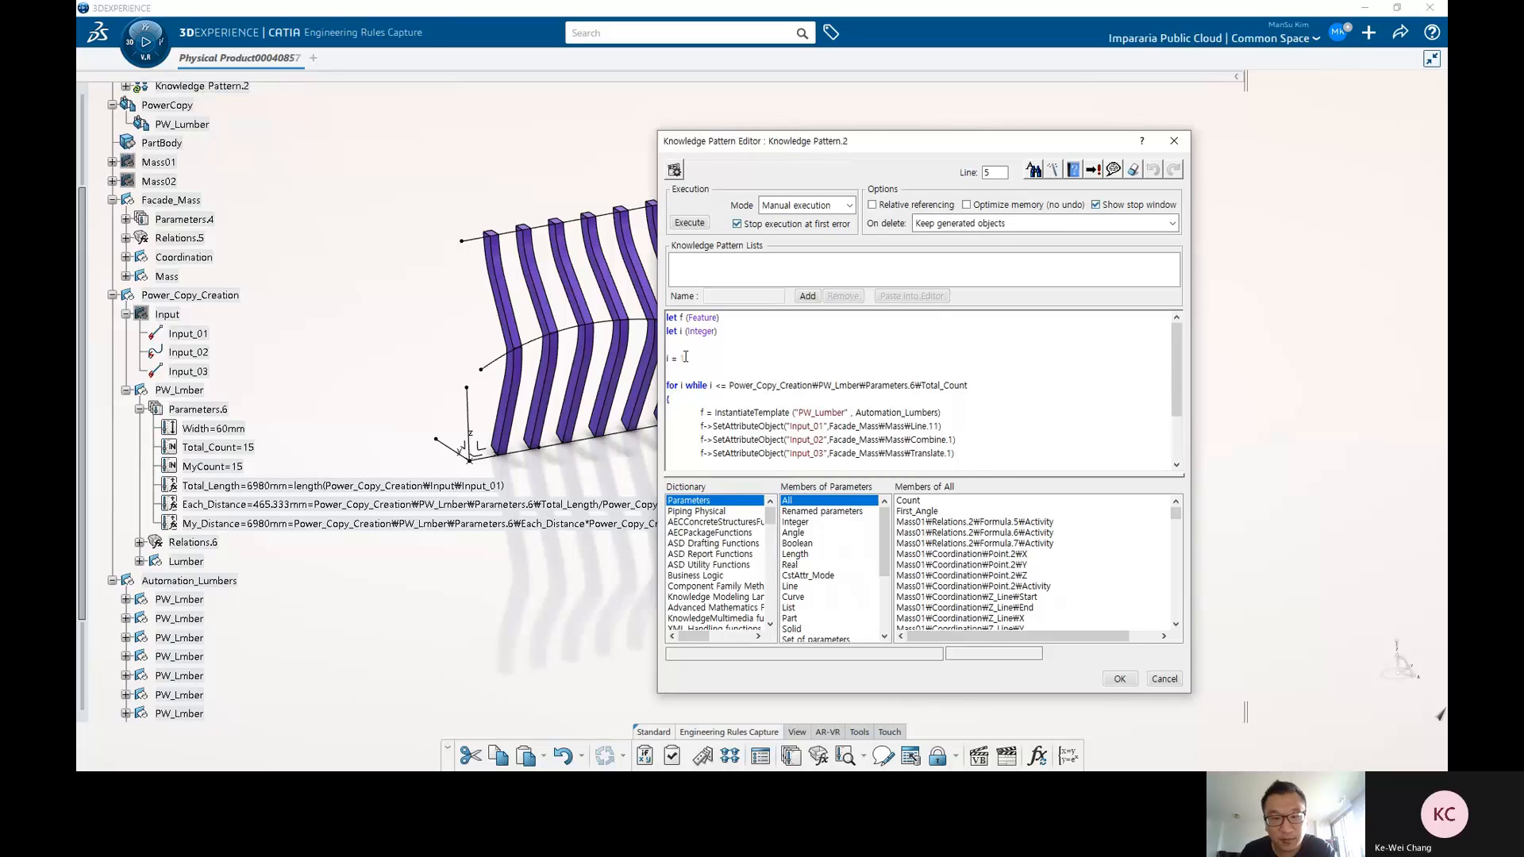
{"action": "key", "text": "Return"}
{"action": "key", "text": "Return"}
{"action": "key", "text": "Return"}
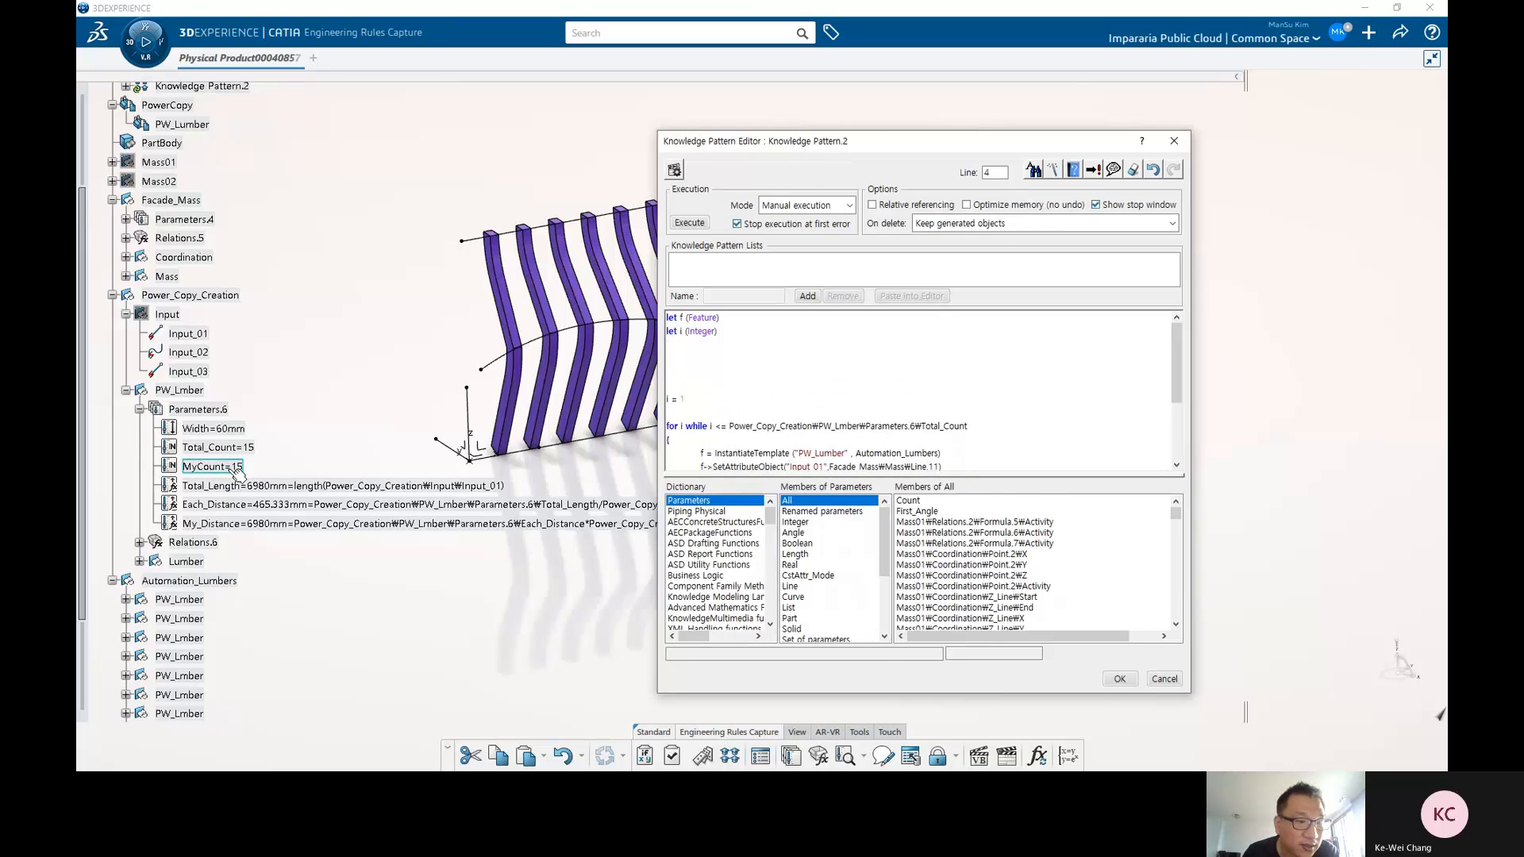
{"action": "left_click", "coordinate": [234, 468]}
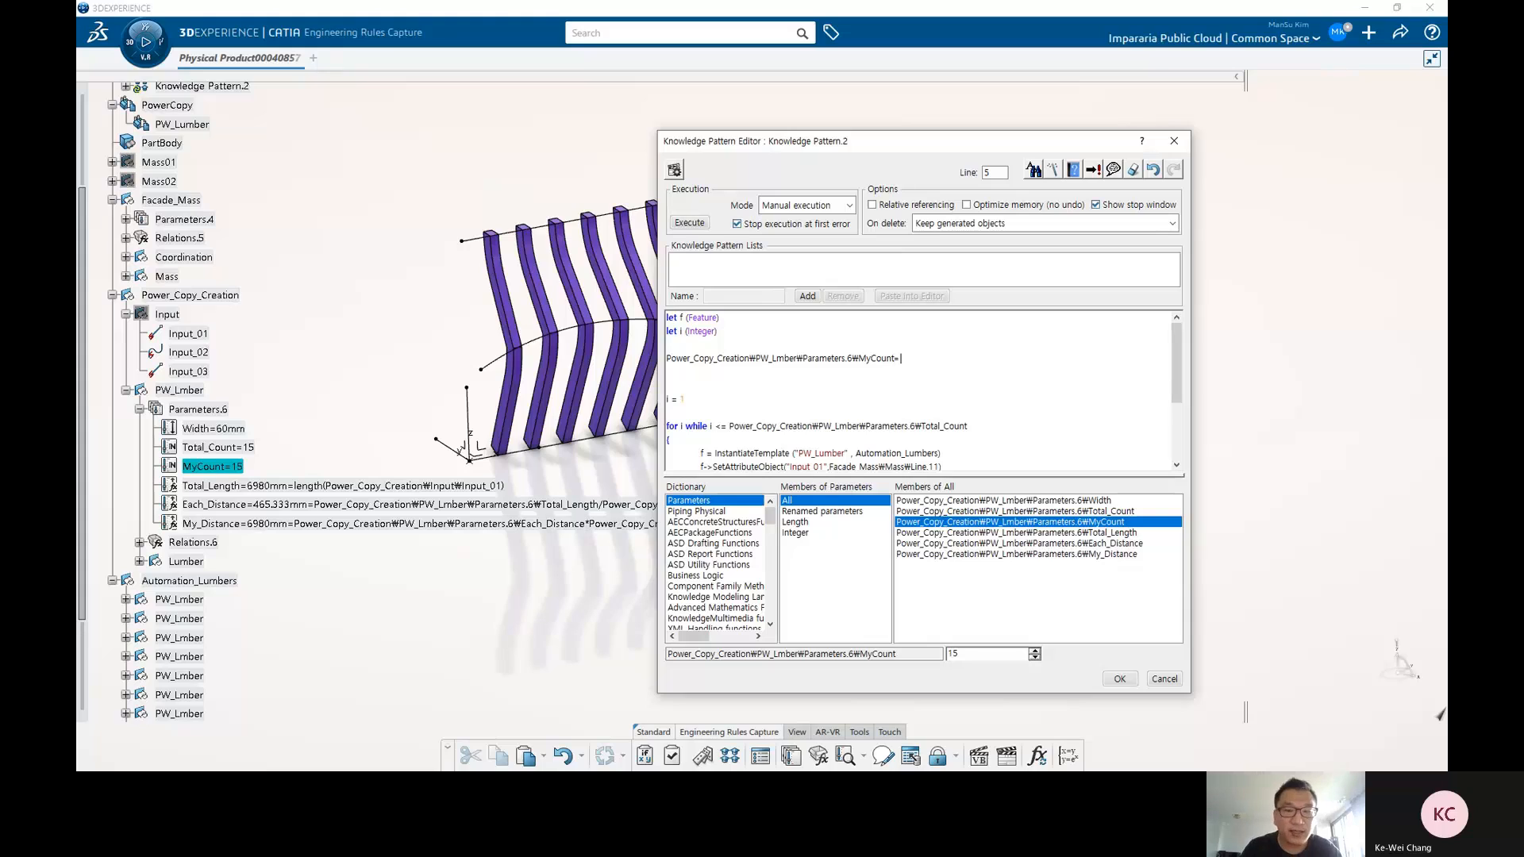
{"action": "type", "text": "0"}
{"action": "scroll", "coordinate": [857, 378], "scroll_direction": "down", "scroll_amount": 1}
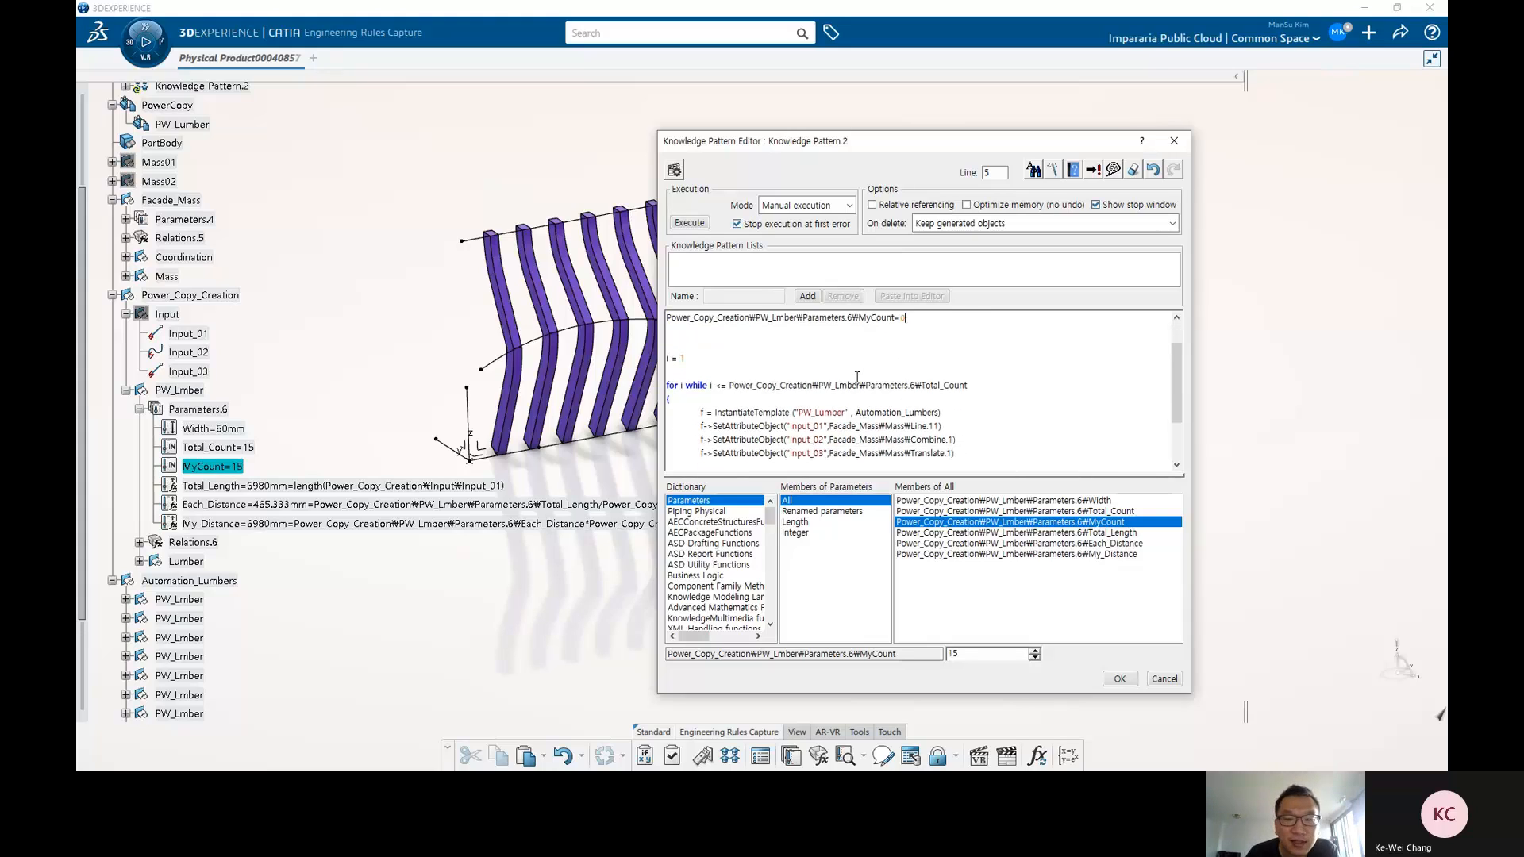
{"action": "scroll", "coordinate": [857, 401], "scroll_direction": "down", "scroll_amount": 1}
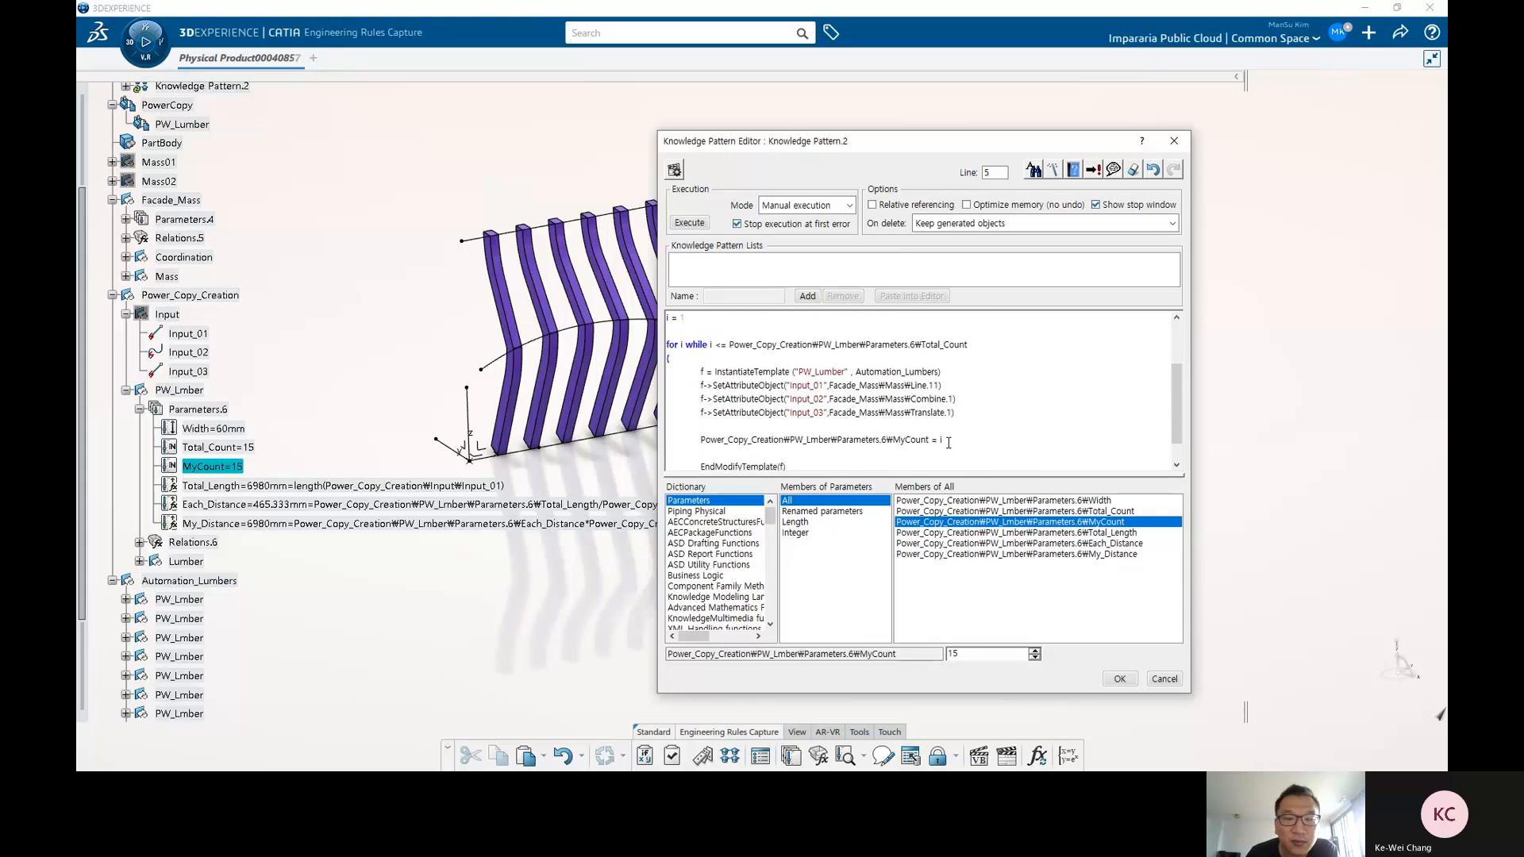
{"action": "scroll", "coordinate": [944, 428], "scroll_direction": "up", "scroll_amount": 2}
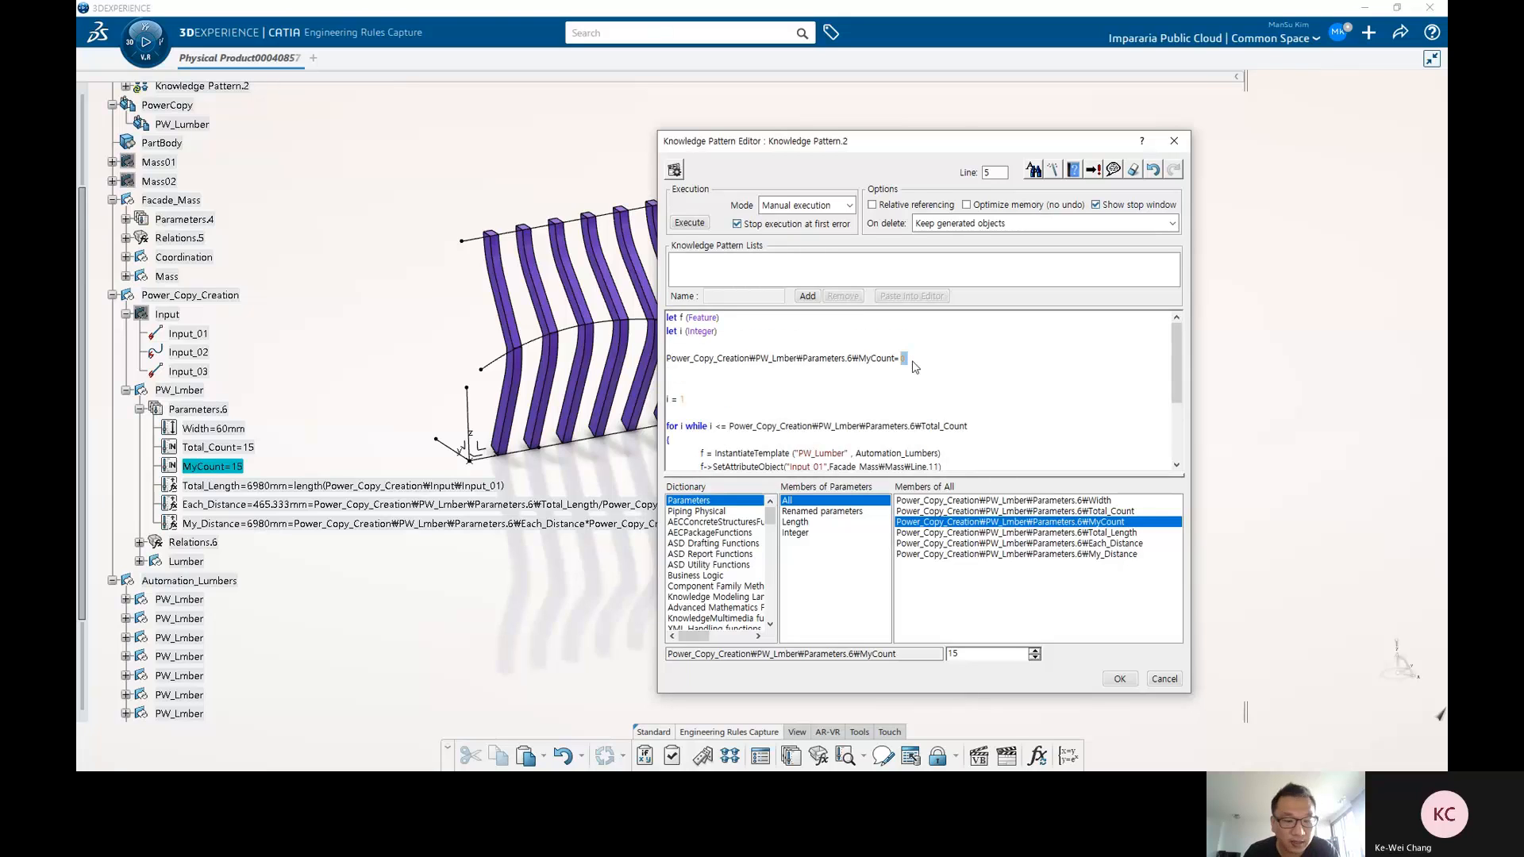
{"action": "scroll", "coordinate": [873, 354], "scroll_direction": "down", "scroll_amount": 2}
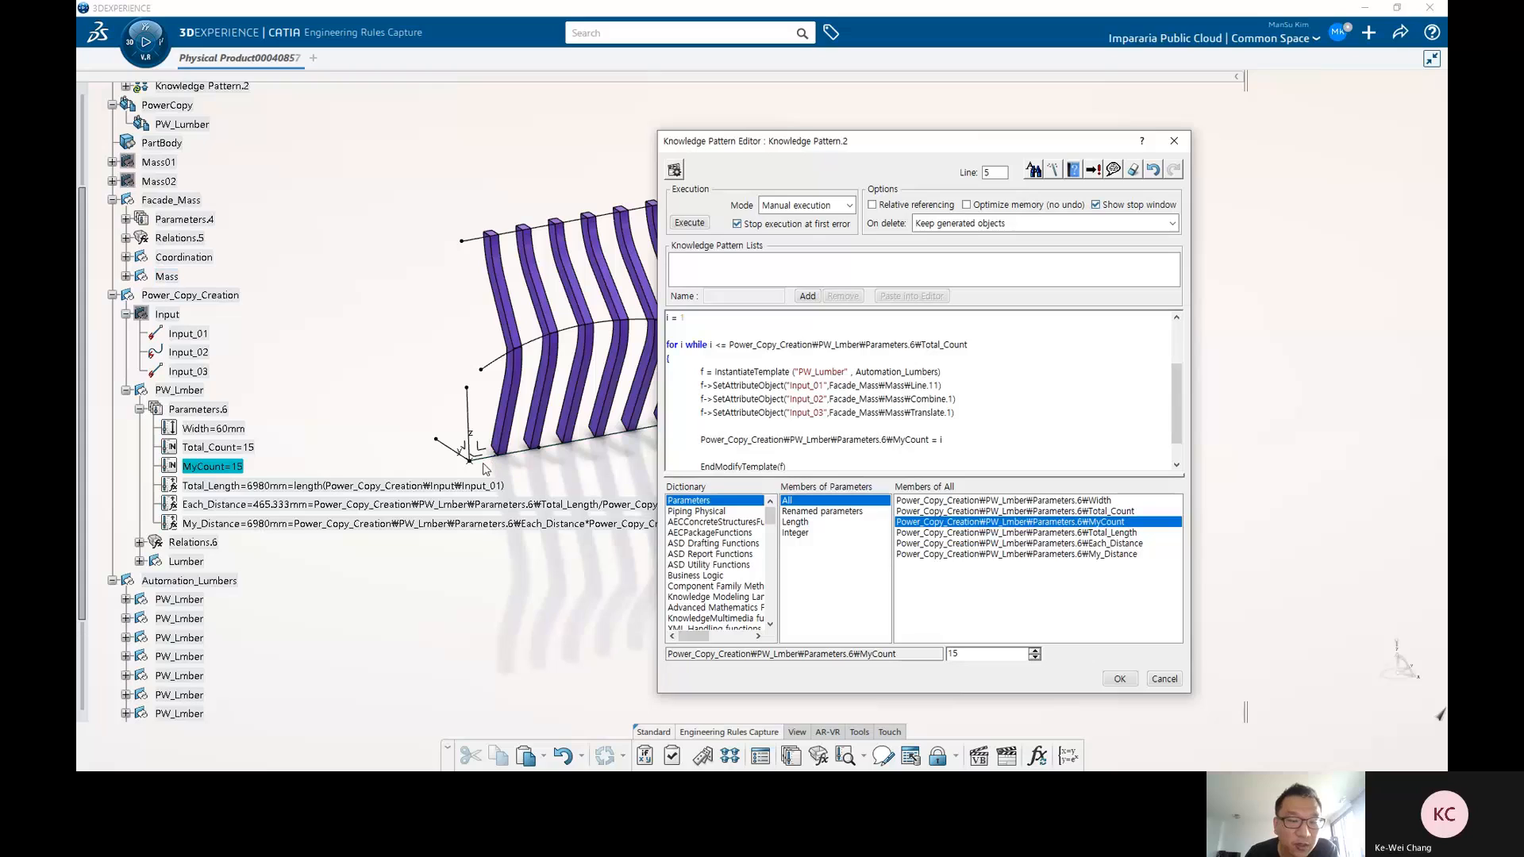
{"action": "scroll", "coordinate": [865, 397], "scroll_direction": "up", "scroll_amount": 2}
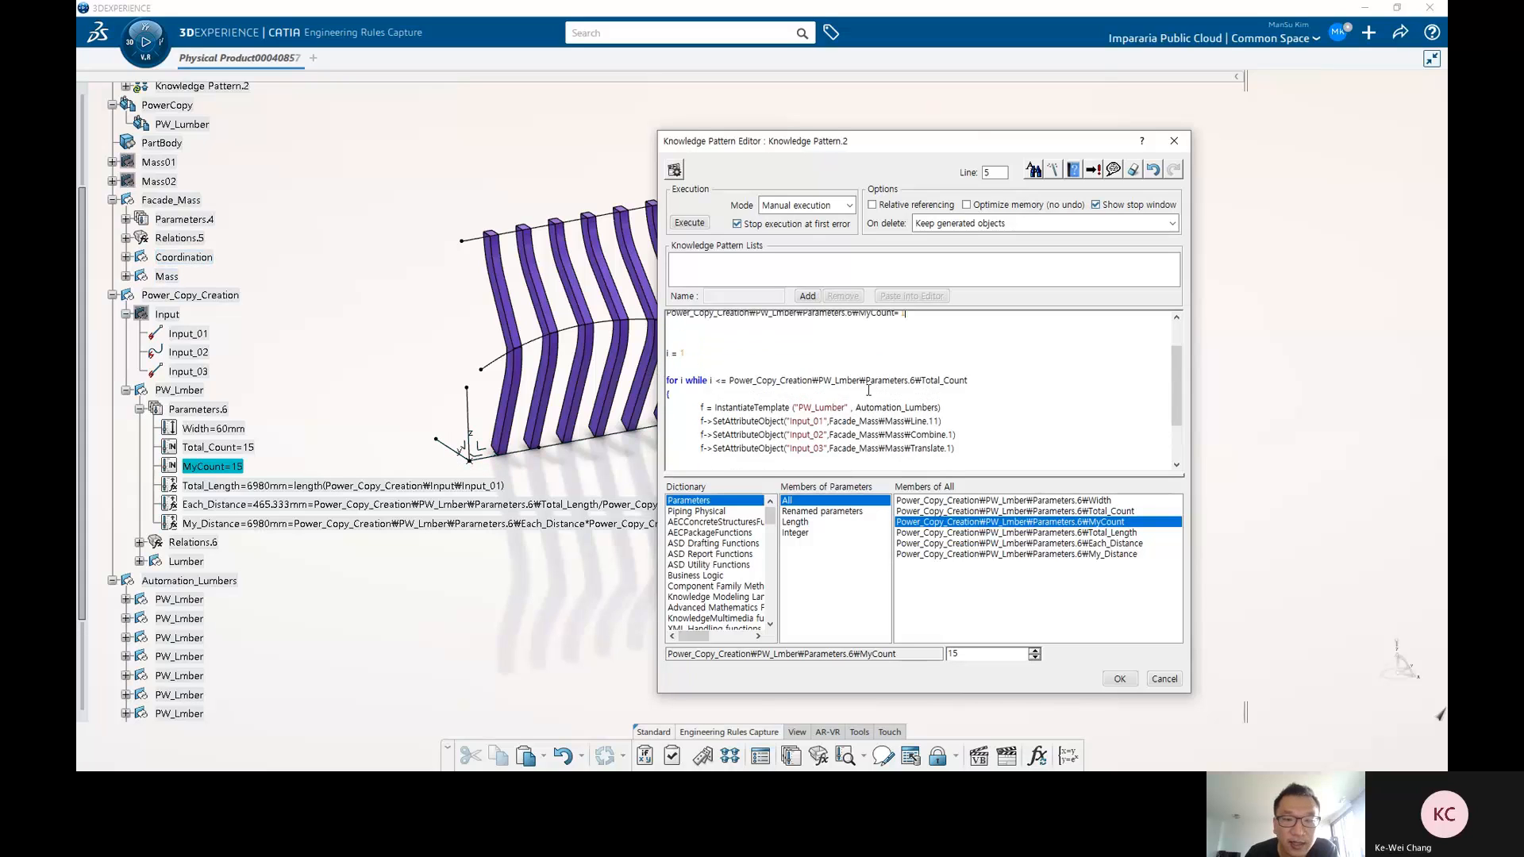
{"action": "scroll", "coordinate": [870, 419], "scroll_direction": "down", "scroll_amount": 2}
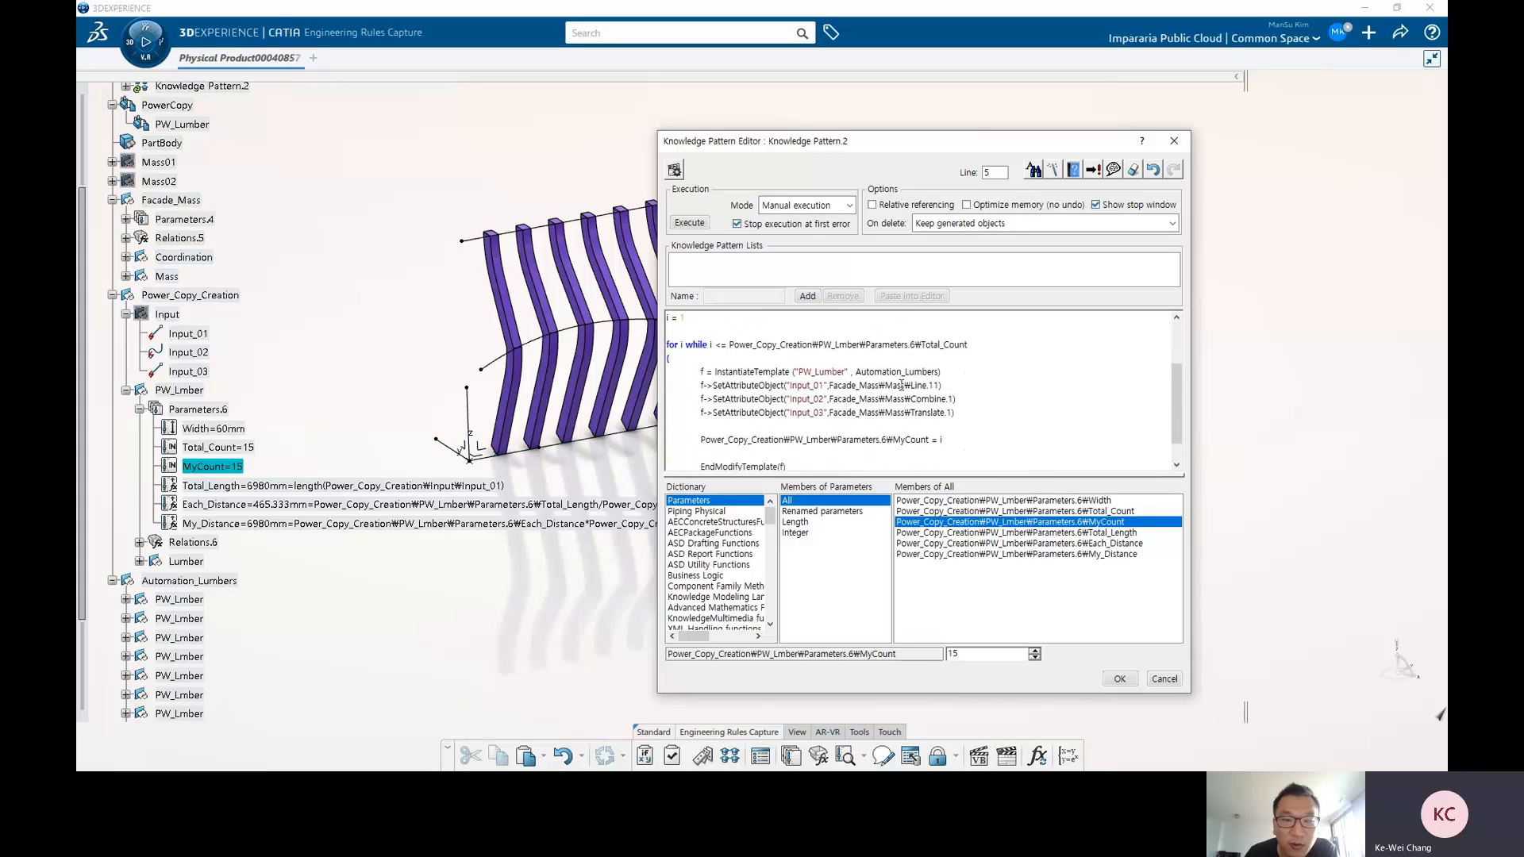
{"action": "scroll", "coordinate": [907, 431], "scroll_direction": "down", "scroll_amount": 2}
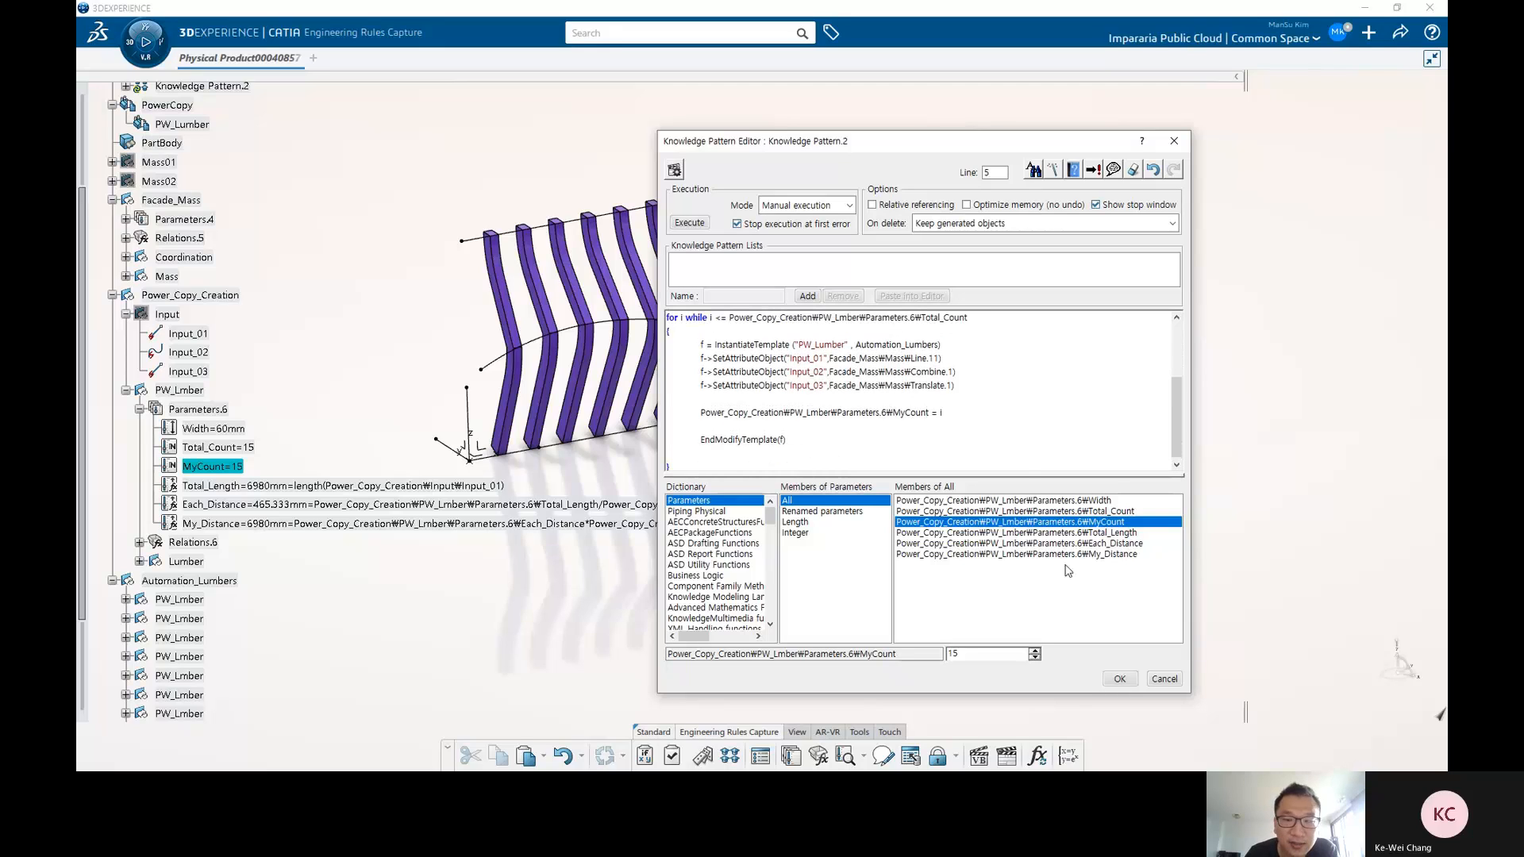
{"action": "left_click", "coordinate": [1119, 680]}
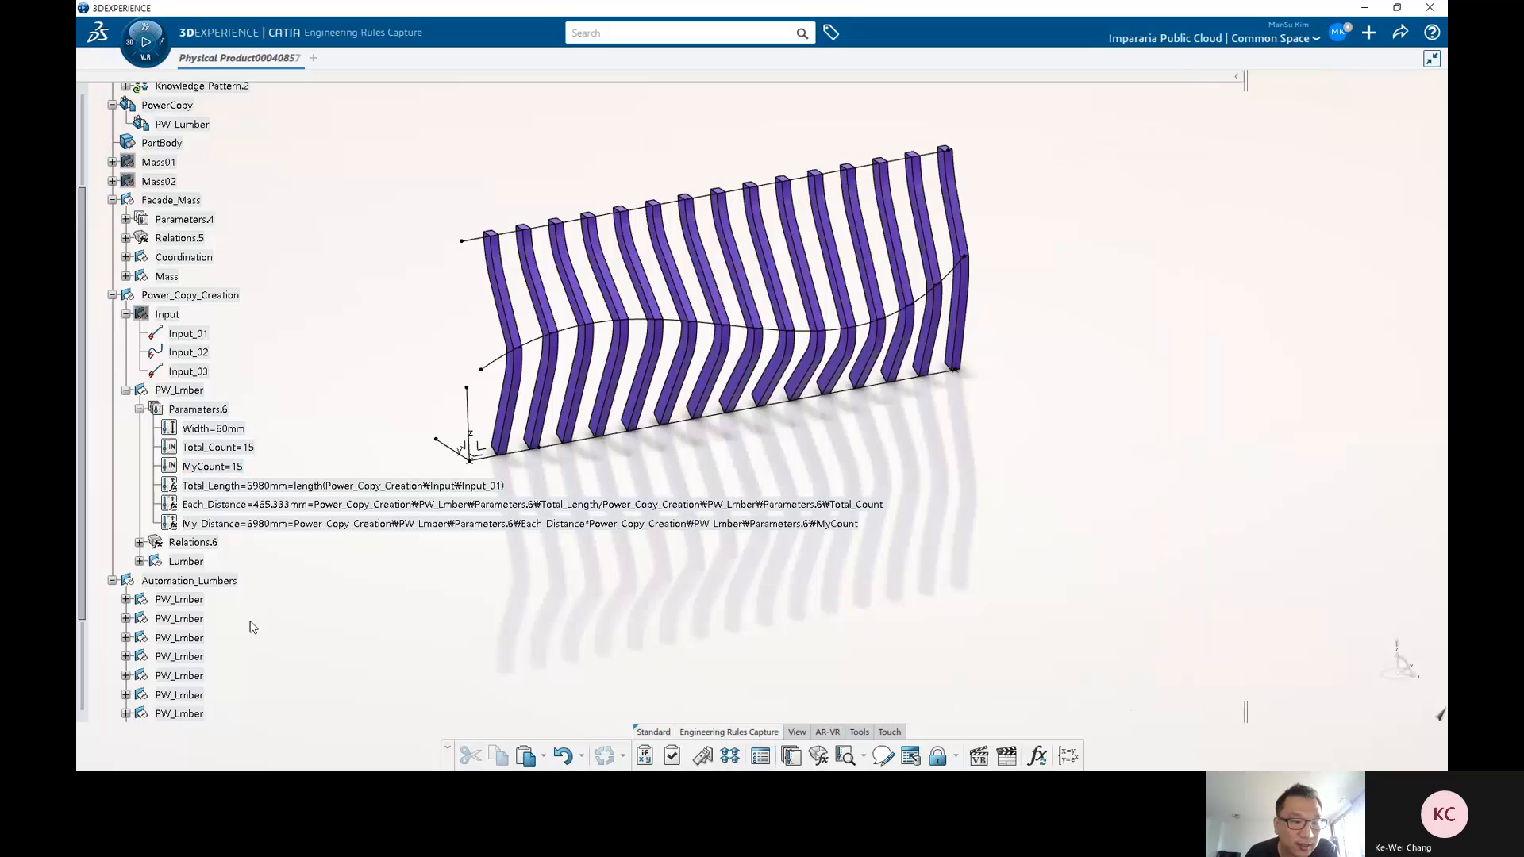
Delete all generated PW_Lmber copies under Automation_Lumbers.
{"action": "left_click", "coordinate": [181, 600]}
{"action": "scroll", "coordinate": [189, 555], "scroll_direction": "down", "scroll_amount": 5}
{"action": "left_click", "coordinate": [180, 566], "text": "shift"}
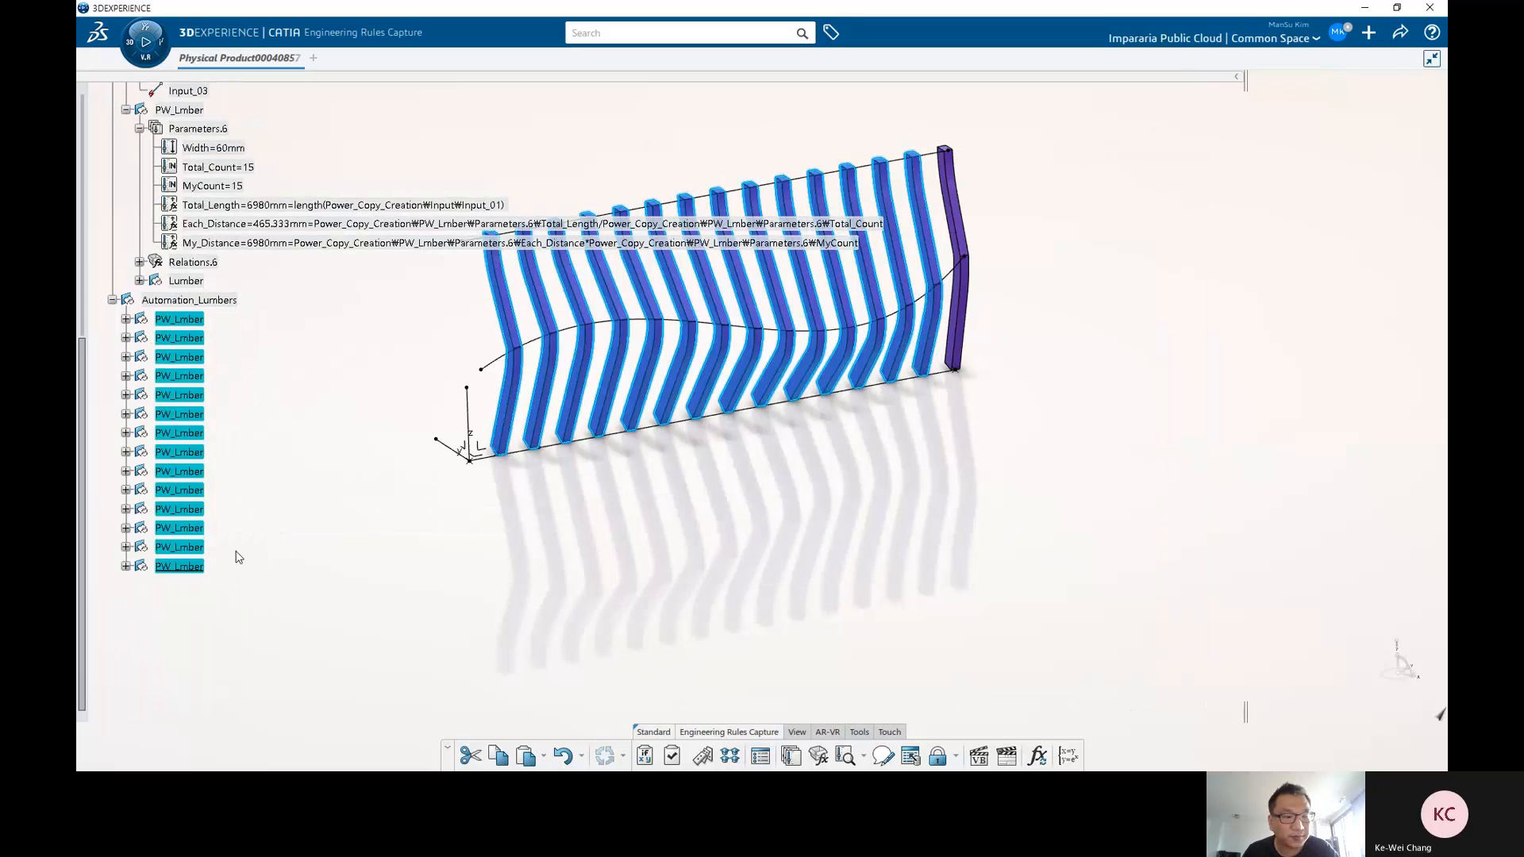
{"action": "key", "text": "Delete"}
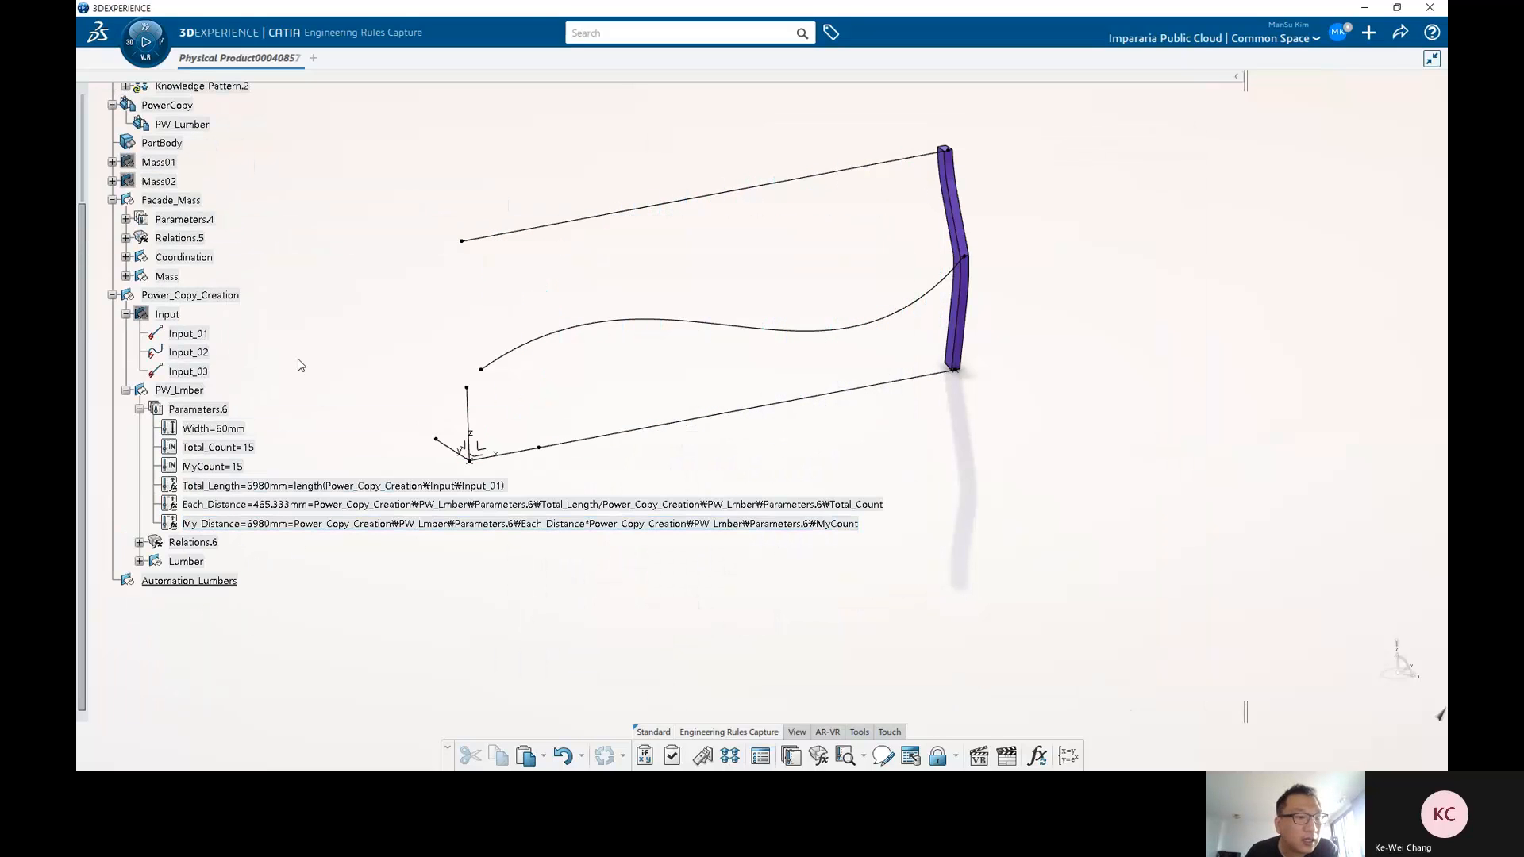
Highlight the template PW_Lmber in the model, and execute Knowledge Pattern.2 to regenerate the lumbers along the facade curves.
{"action": "left_click", "coordinate": [179, 390]}
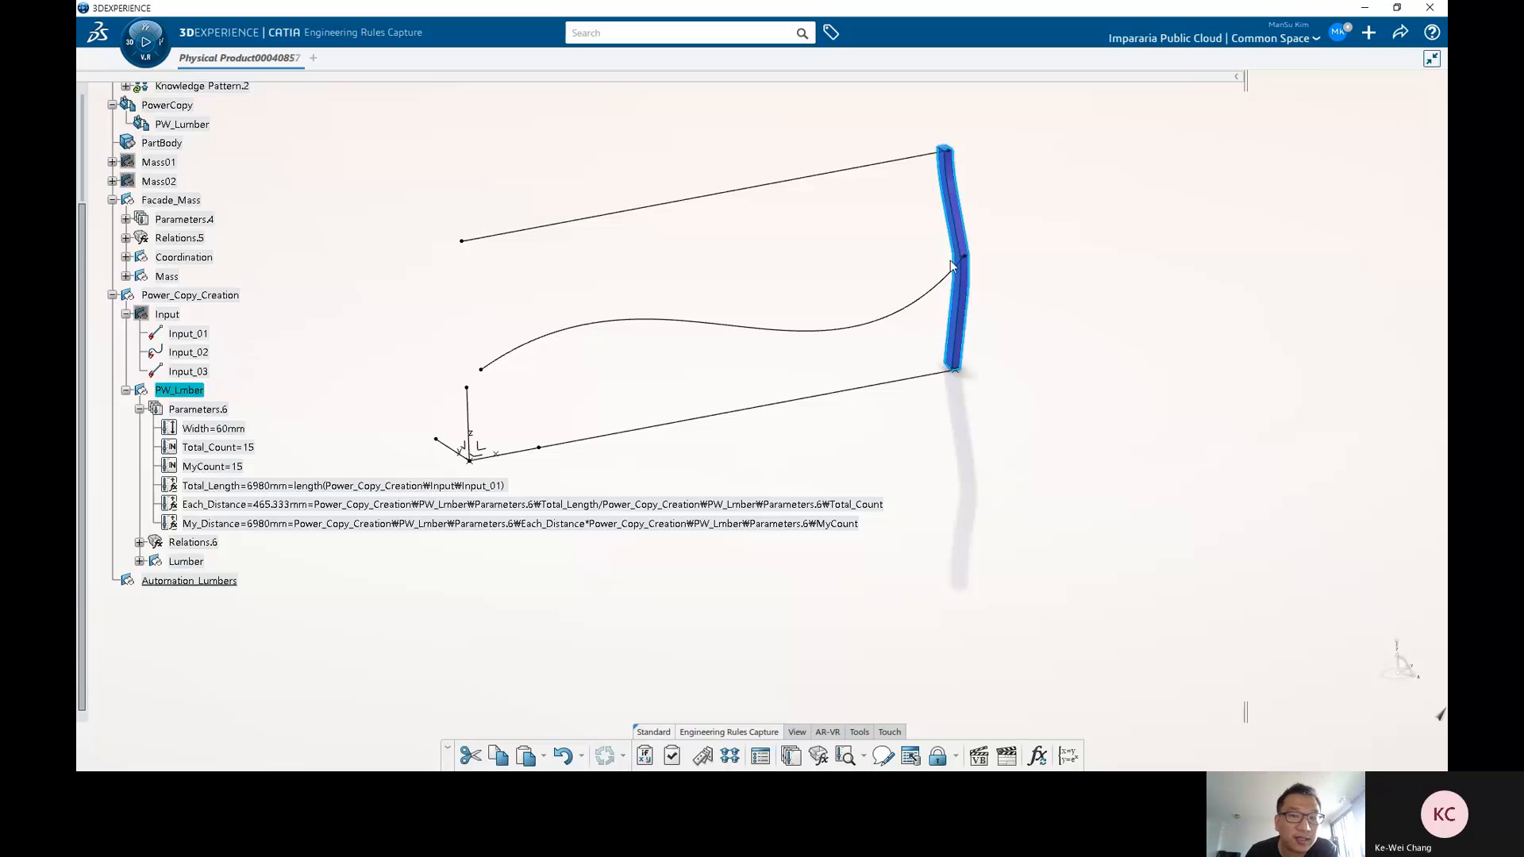
{"action": "middle_click_drag", "start_coordinate": [863, 338], "coordinate": [887, 292]}
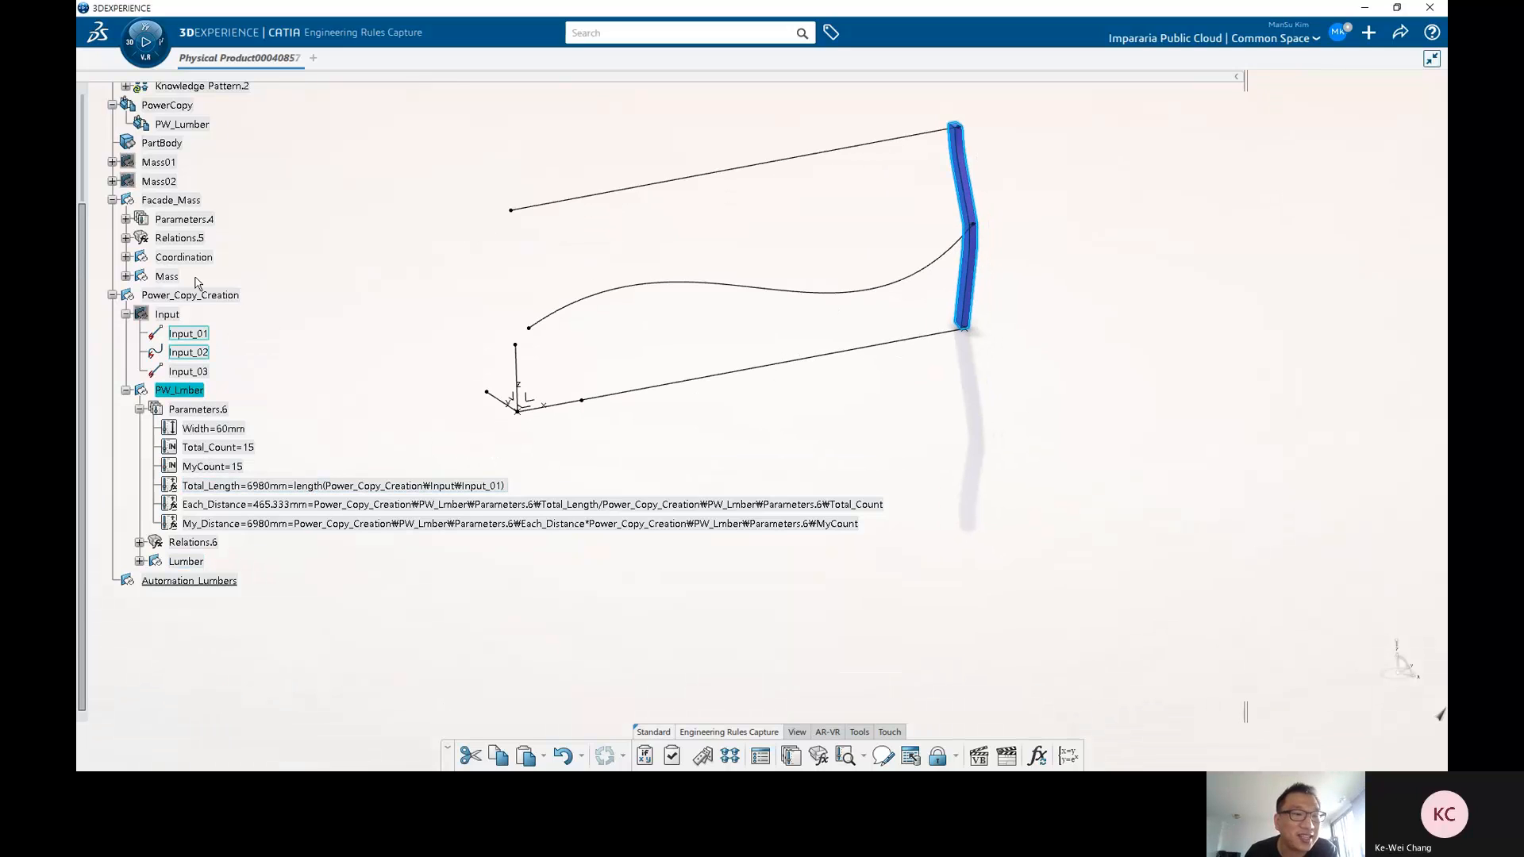
{"action": "left_click", "coordinate": [208, 86]}
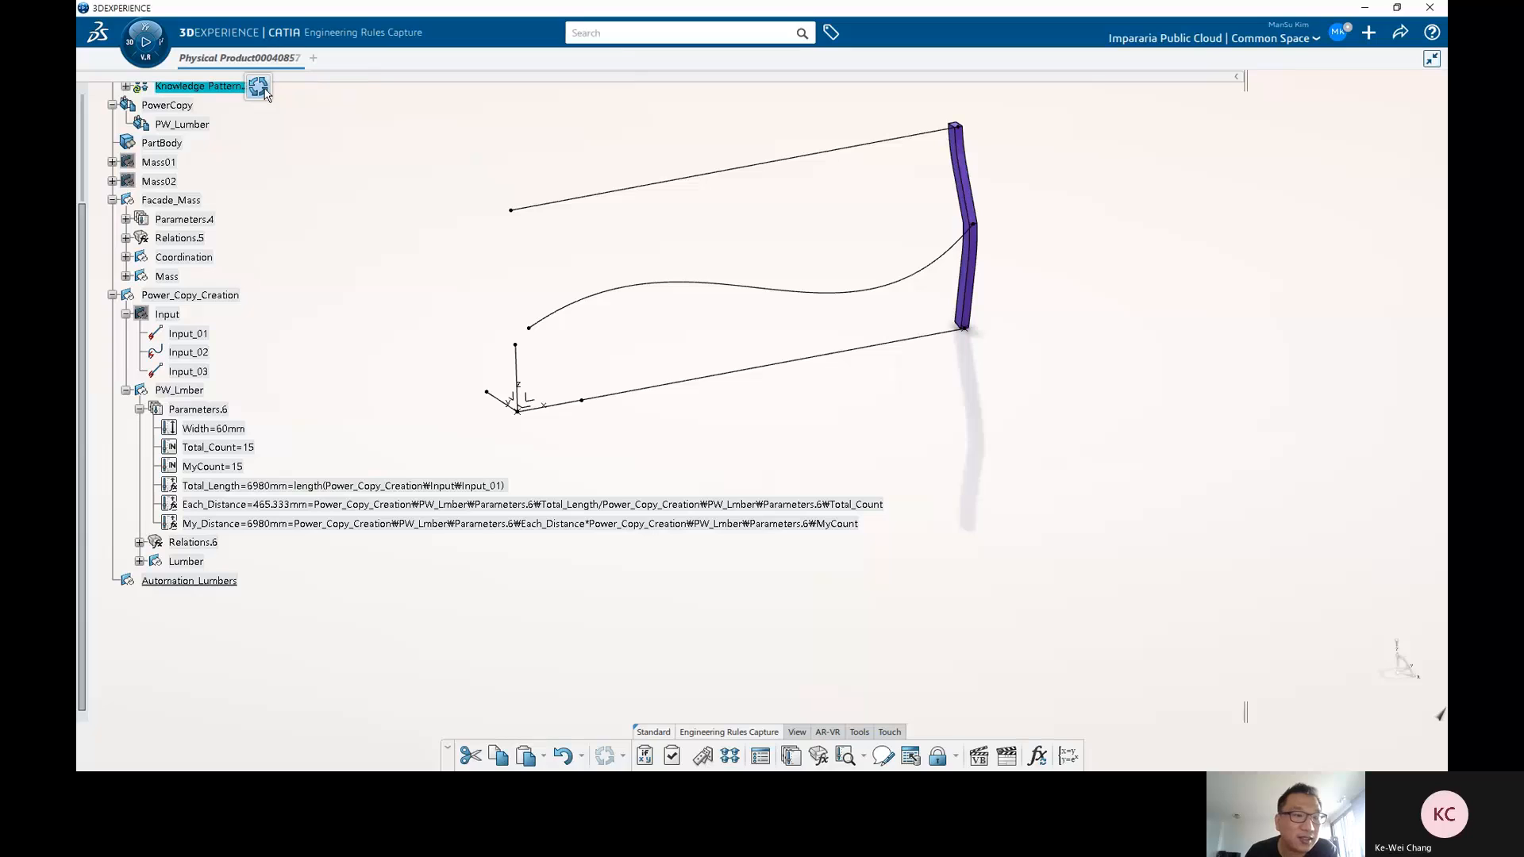
{"action": "left_click", "coordinate": [261, 89]}
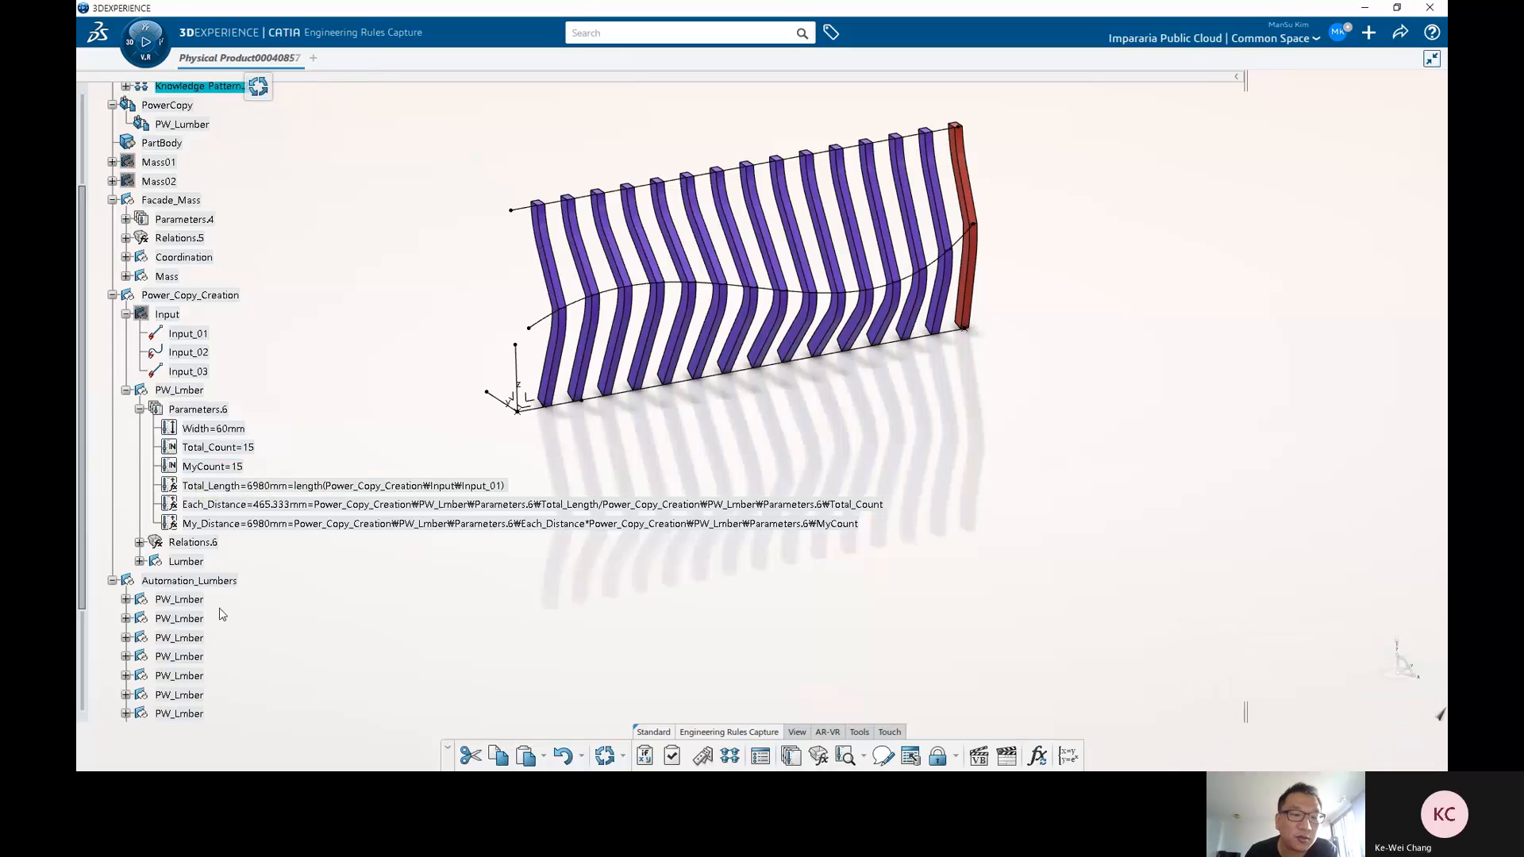
Check the first three generated PW_Lmber copies in the model and the MyCount parameter of the template.
{"action": "left_click", "coordinate": [176, 599]}
{"action": "left_click", "coordinate": [179, 618]}
{"action": "left_click", "coordinate": [190, 639]}
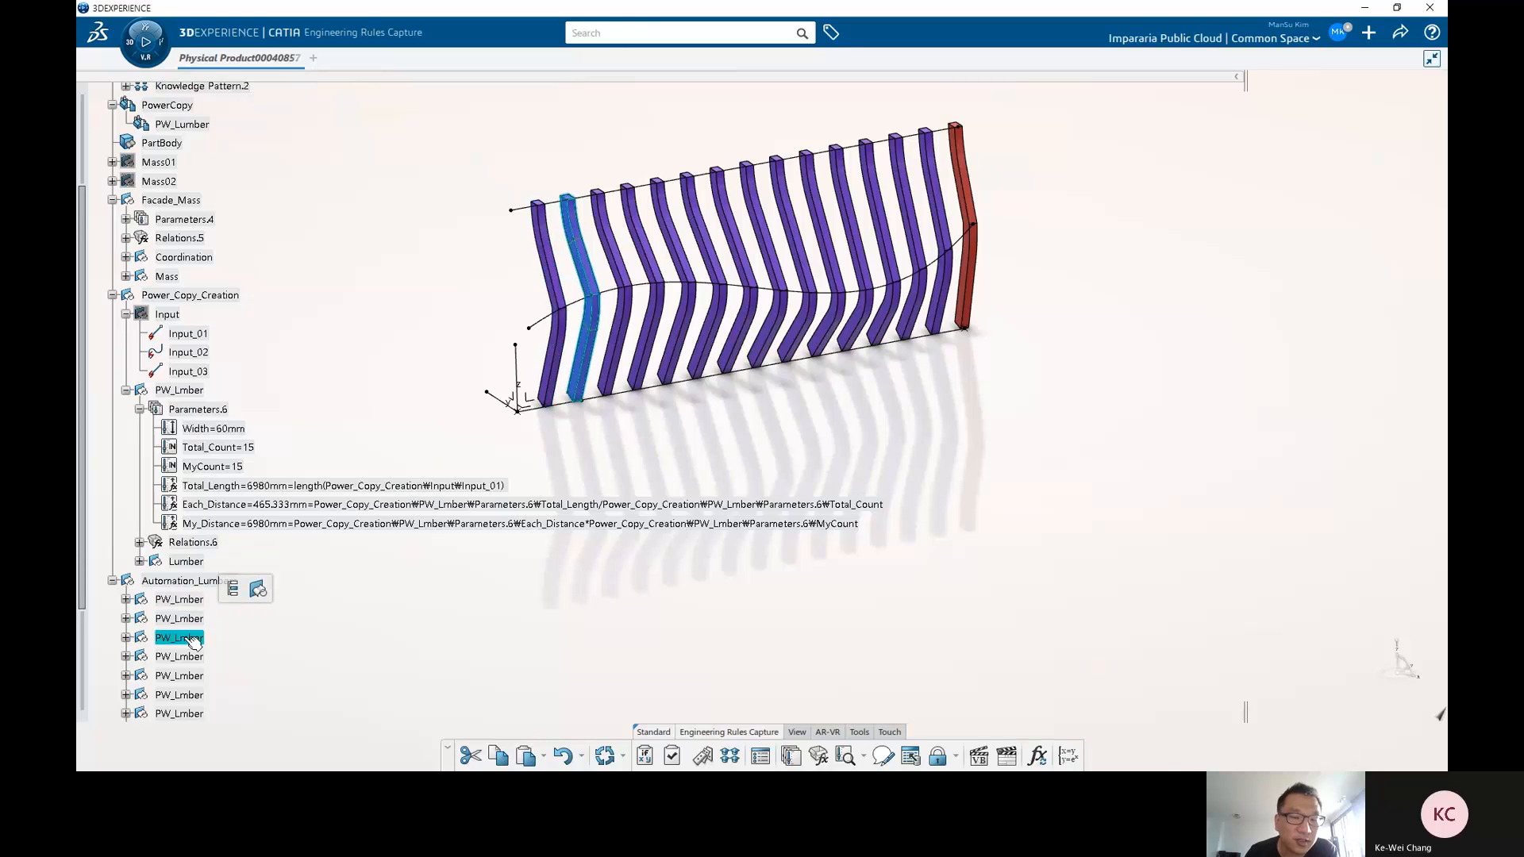
{"action": "scroll", "coordinate": [296, 354], "scroll_direction": "down", "scroll_amount": 2}
{"action": "left_click", "coordinate": [213, 396]}
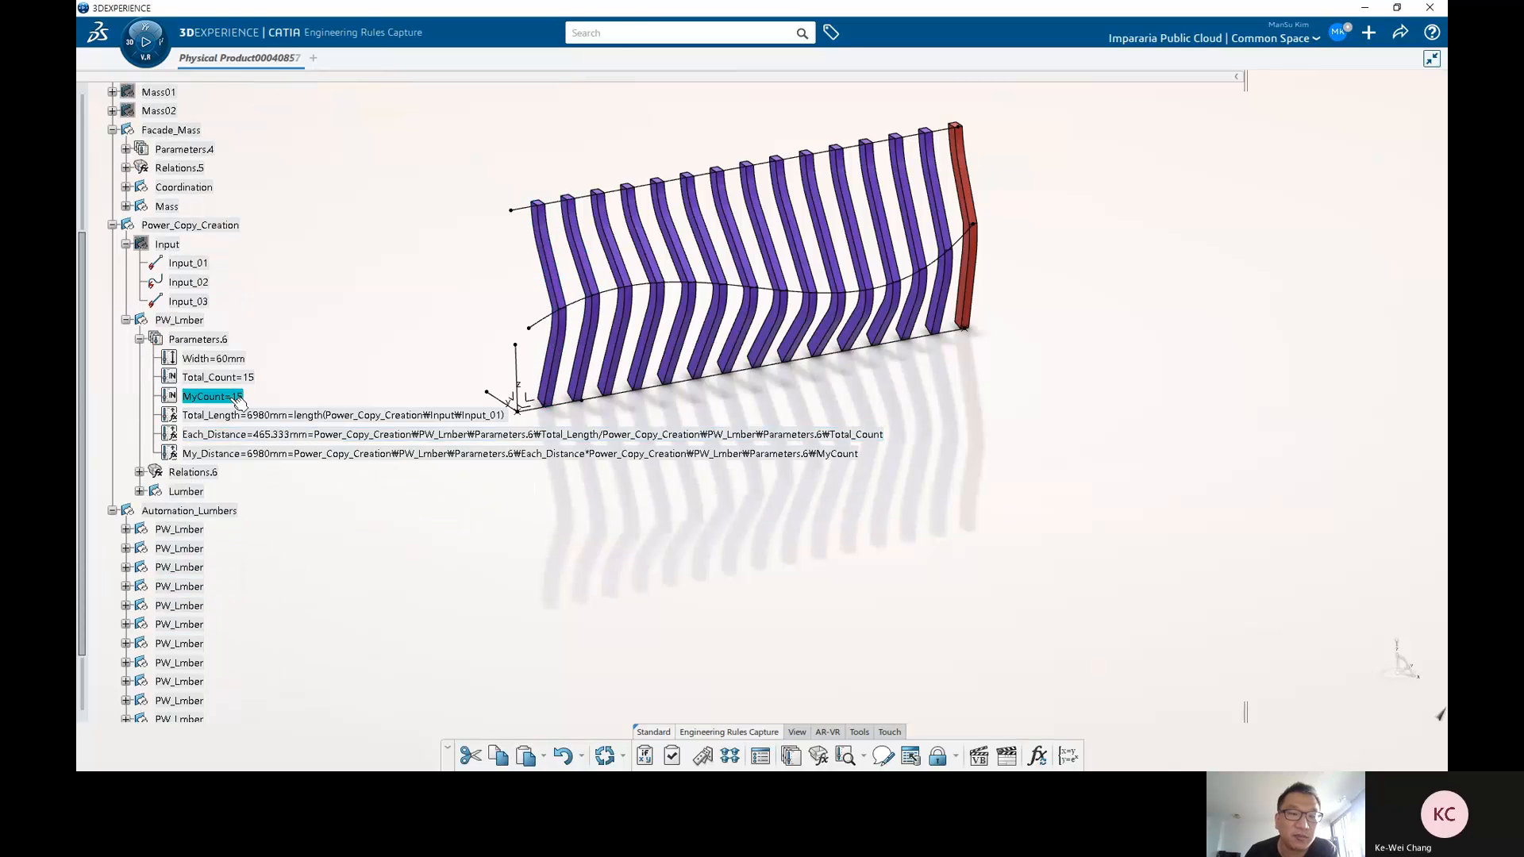
{"action": "left_click", "coordinate": [270, 410]}
Select the whole regenerated set of PW_Lmber copies under Automation_Lumbers and delete it.
{"action": "left_click", "coordinate": [195, 531]}
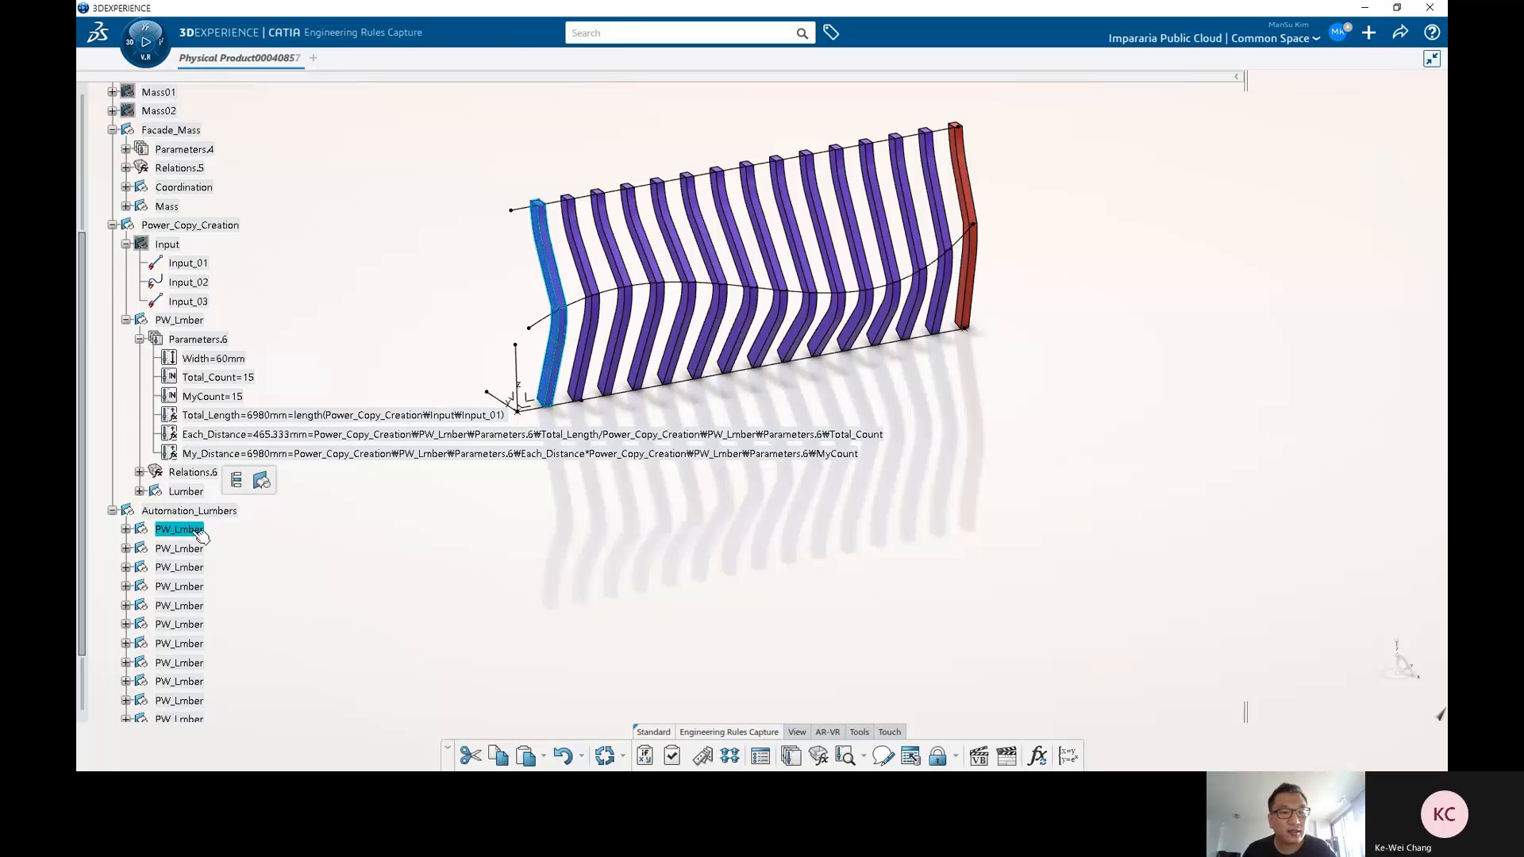
{"action": "scroll", "coordinate": [230, 492], "scroll_direction": "down", "scroll_amount": 3}
{"action": "left_click", "coordinate": [183, 585], "text": "shift"}
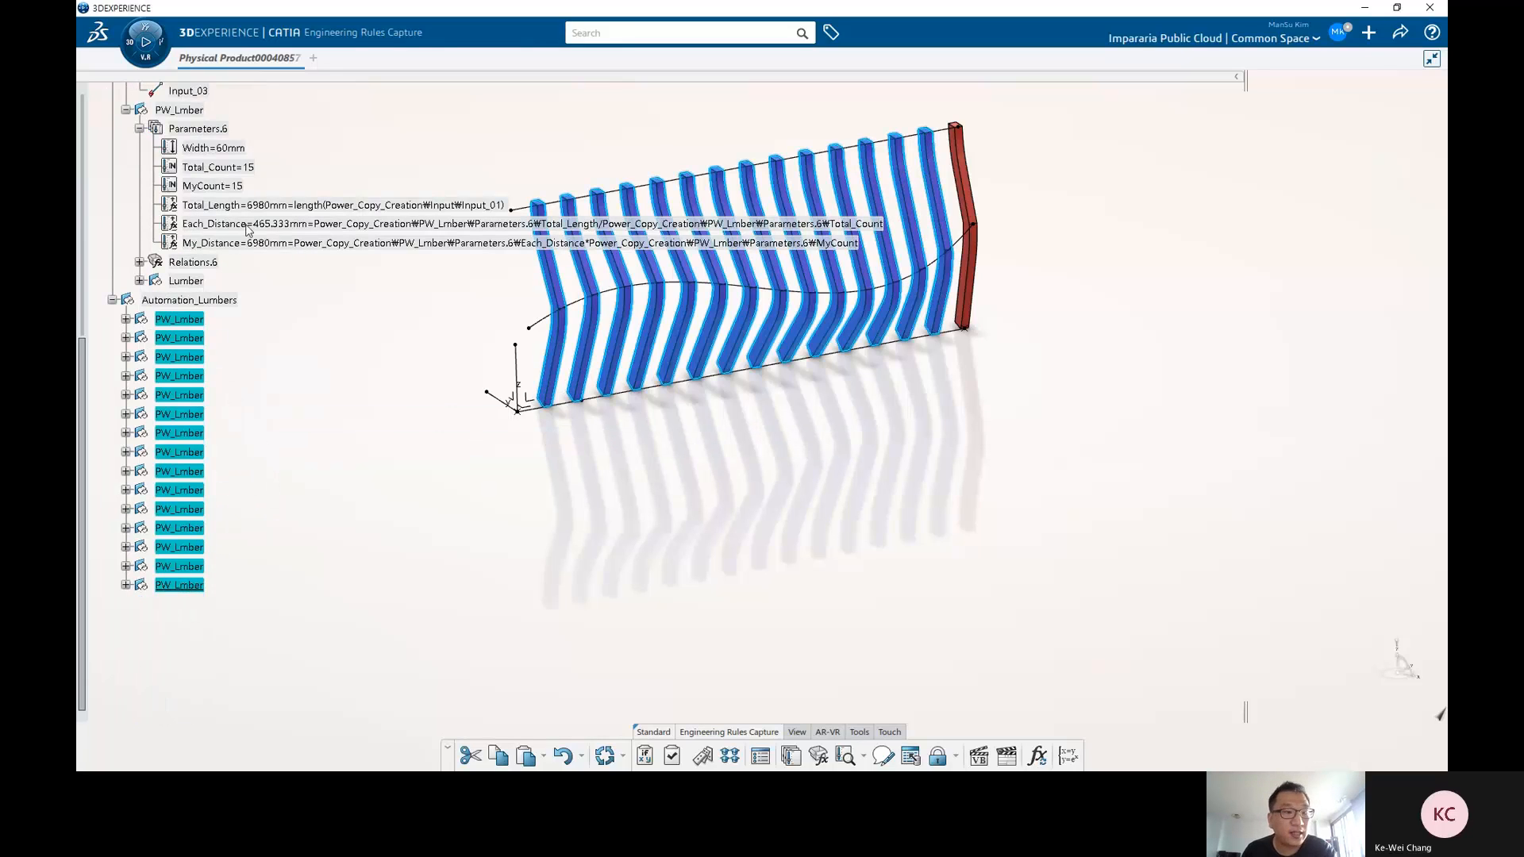
{"action": "key", "text": "Delete"}
Set the Total_Count parameter of the template PW_Lmber to 30.
{"action": "double_click", "coordinate": [254, 167]}
{"action": "type", "text": "3"}
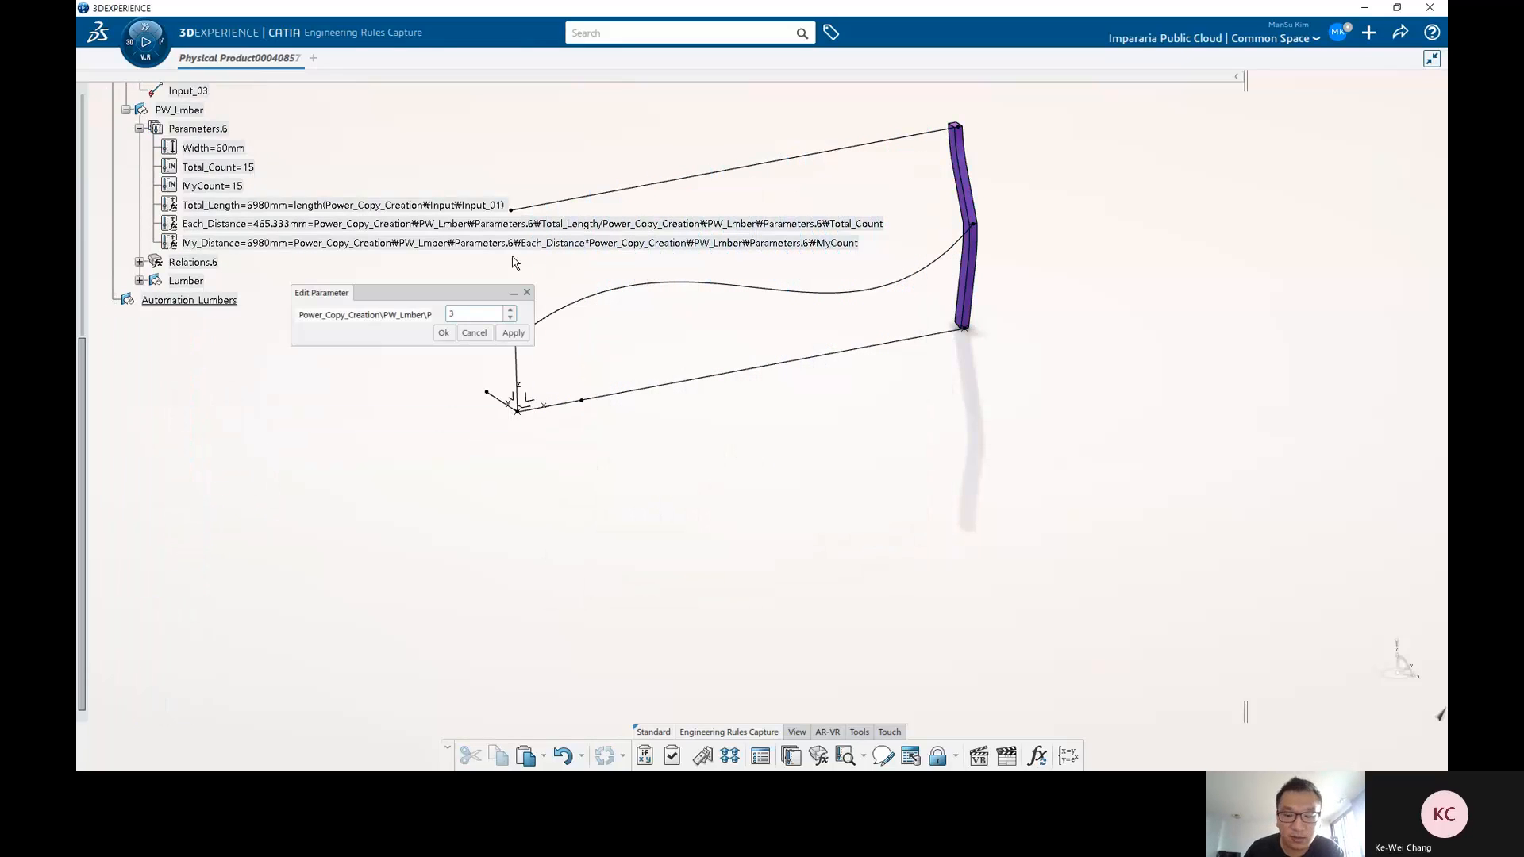
{"action": "type", "text": "0"}
{"action": "key", "text": "Return"}
{"action": "scroll", "coordinate": [379, 350], "scroll_direction": "up", "scroll_amount": 5}
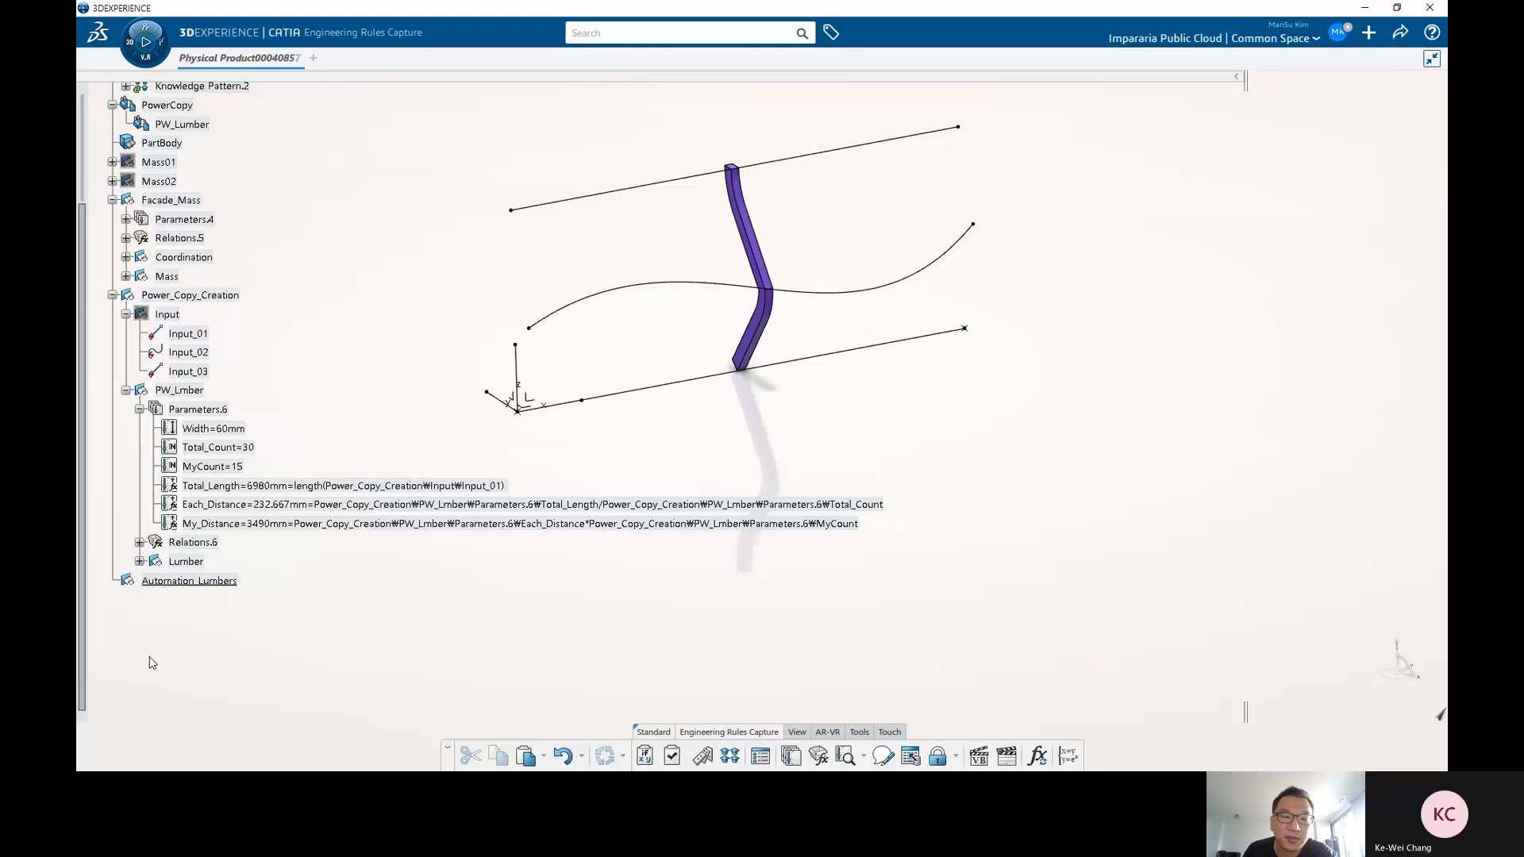
Review the Knowledge Pattern.2 script without editing it, and execute the pattern to generate the denser set of lumbers.
{"action": "scroll", "coordinate": [265, 212], "scroll_direction": "up", "scroll_amount": 5}
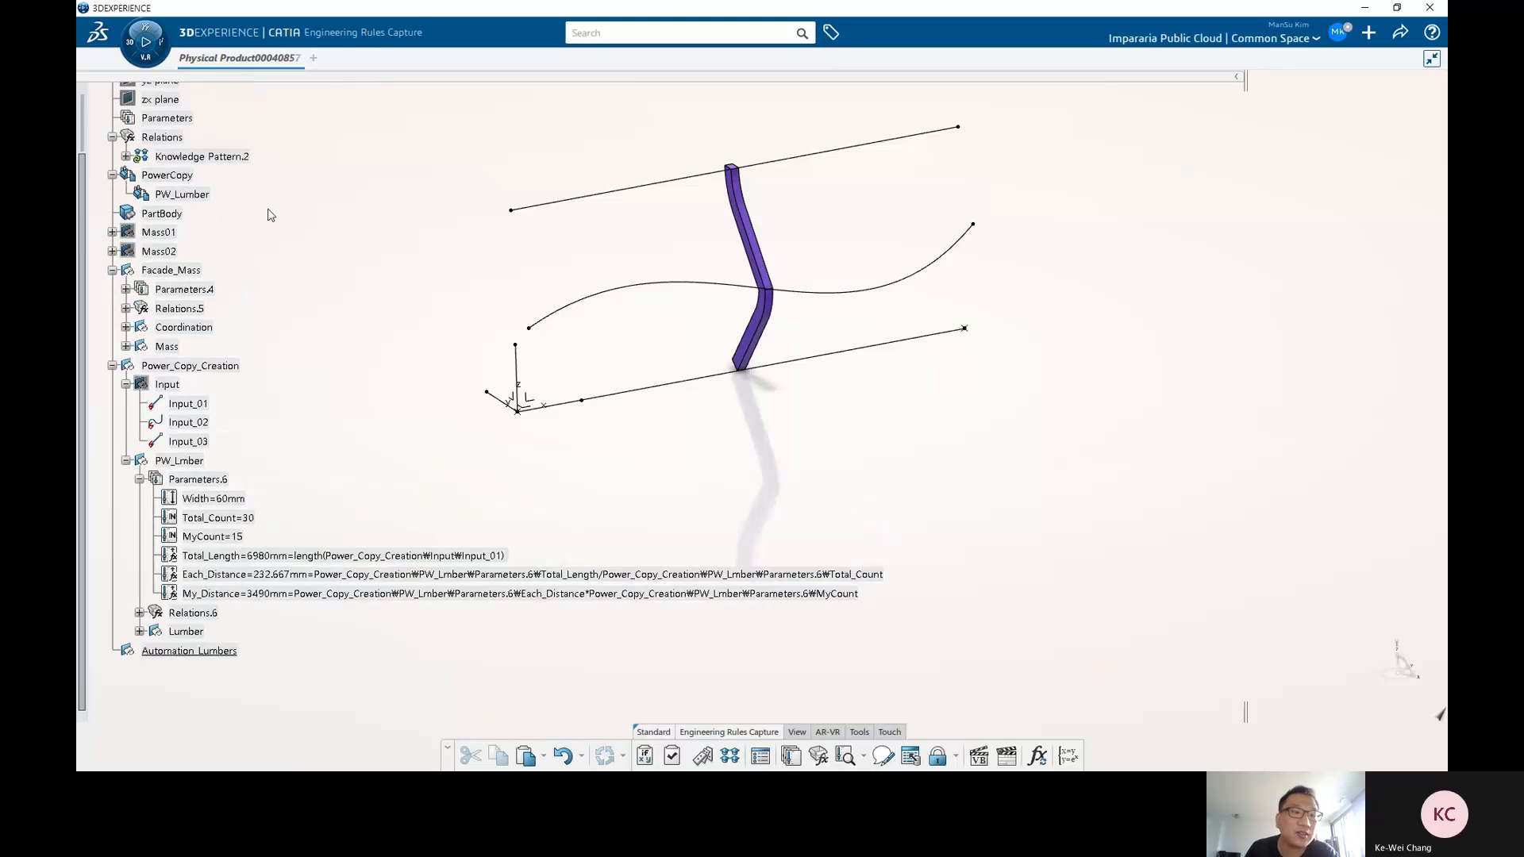
{"action": "double_click", "coordinate": [227, 157]}
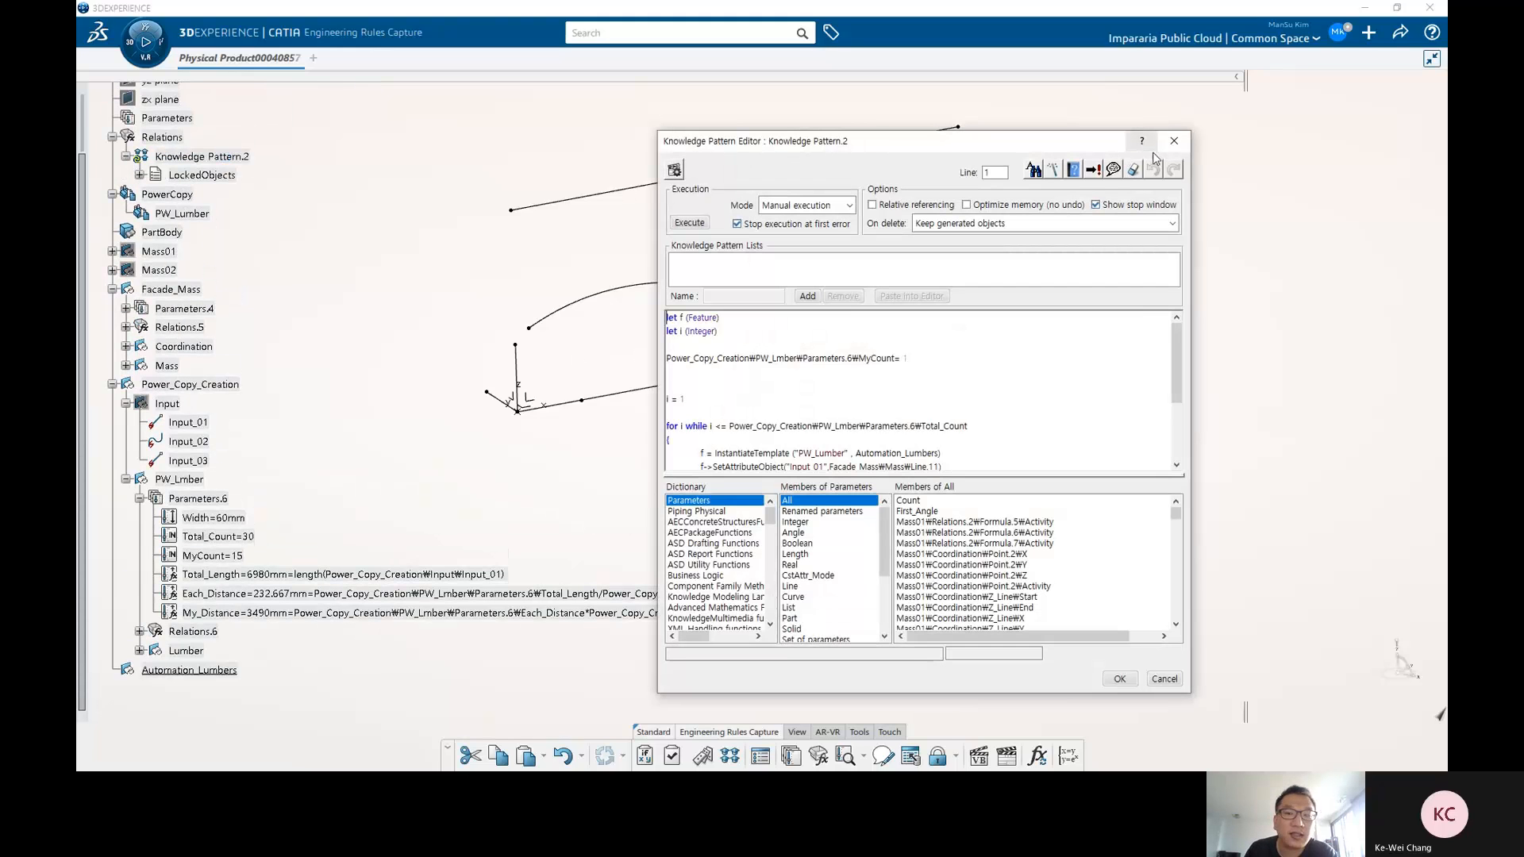
{"action": "left_click", "coordinate": [1173, 141]}
{"action": "left_click", "coordinate": [239, 158]}
{"action": "left_click", "coordinate": [281, 110]}
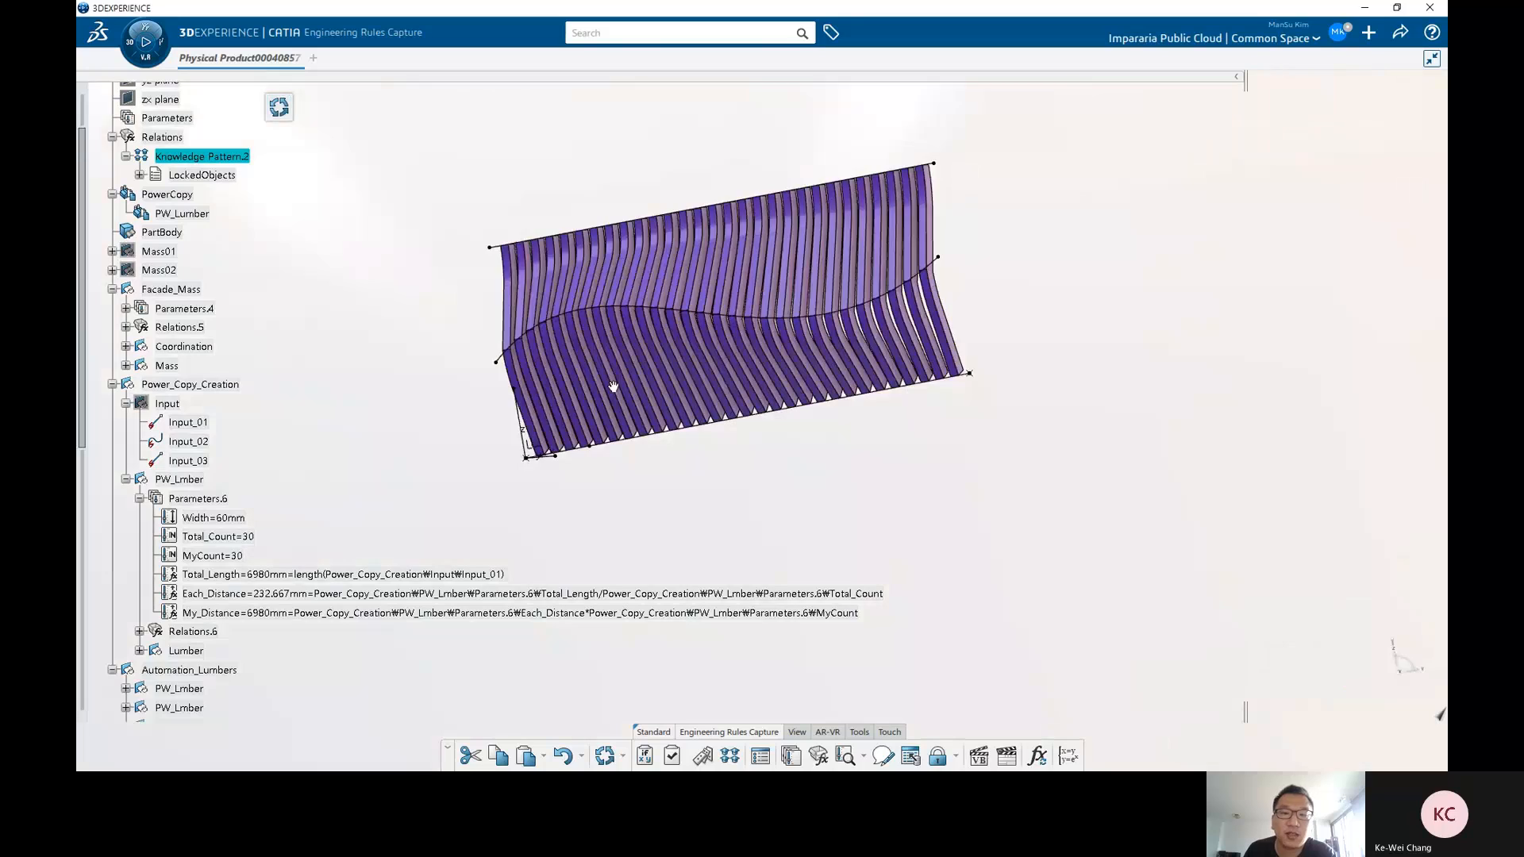
Examine the generated lumber facade from several angles.
{"action": "middle_click_drag", "start_coordinate": [612, 384], "coordinate": [825, 454]}
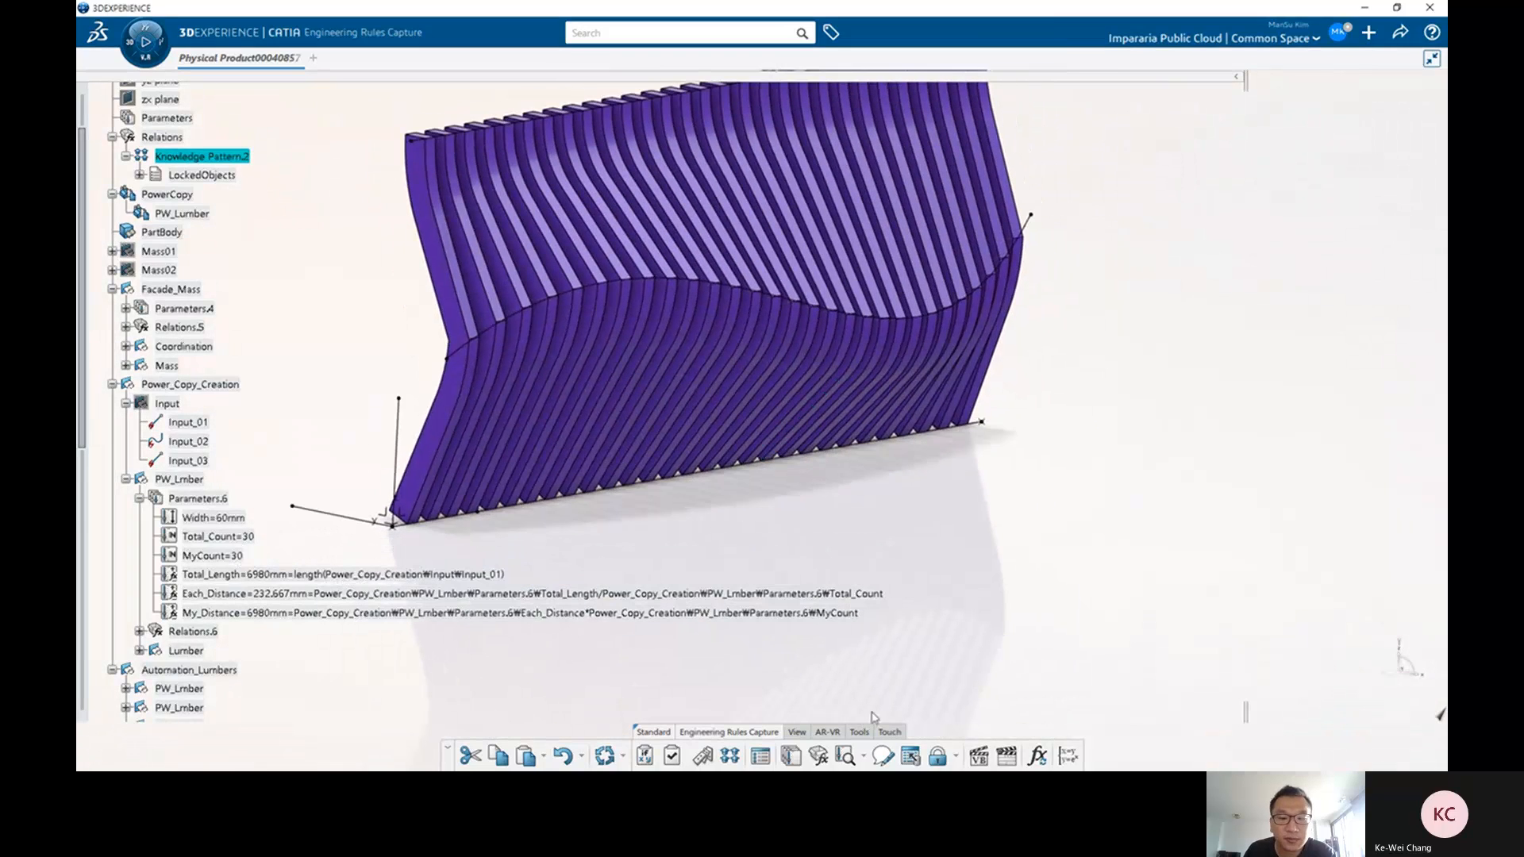
{"action": "left_click", "coordinate": [858, 731]}
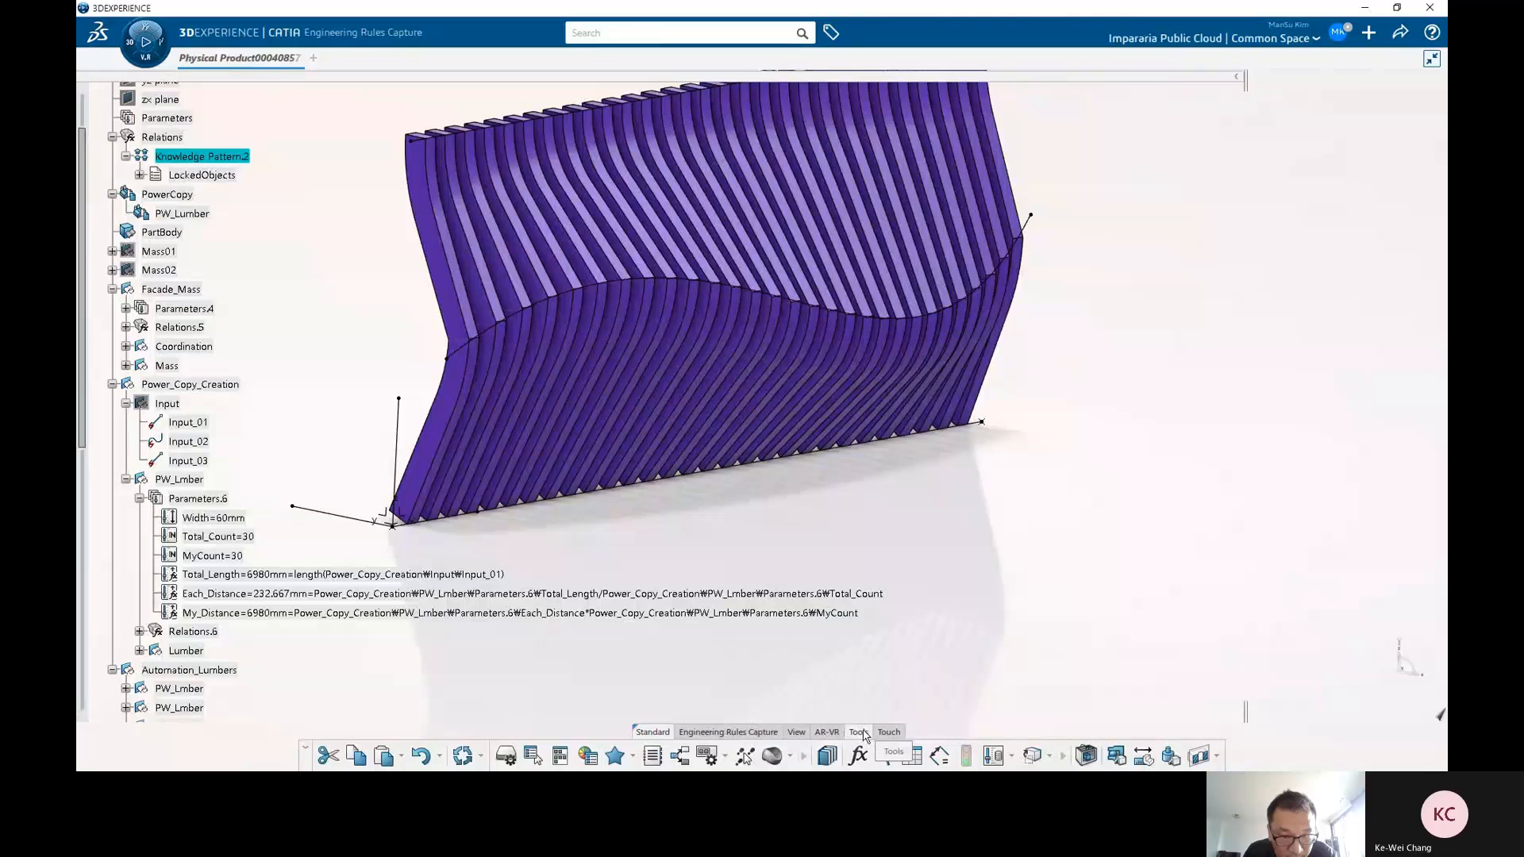
{"action": "left_click", "coordinate": [795, 732]}
{"action": "left_click", "coordinate": [661, 756]}
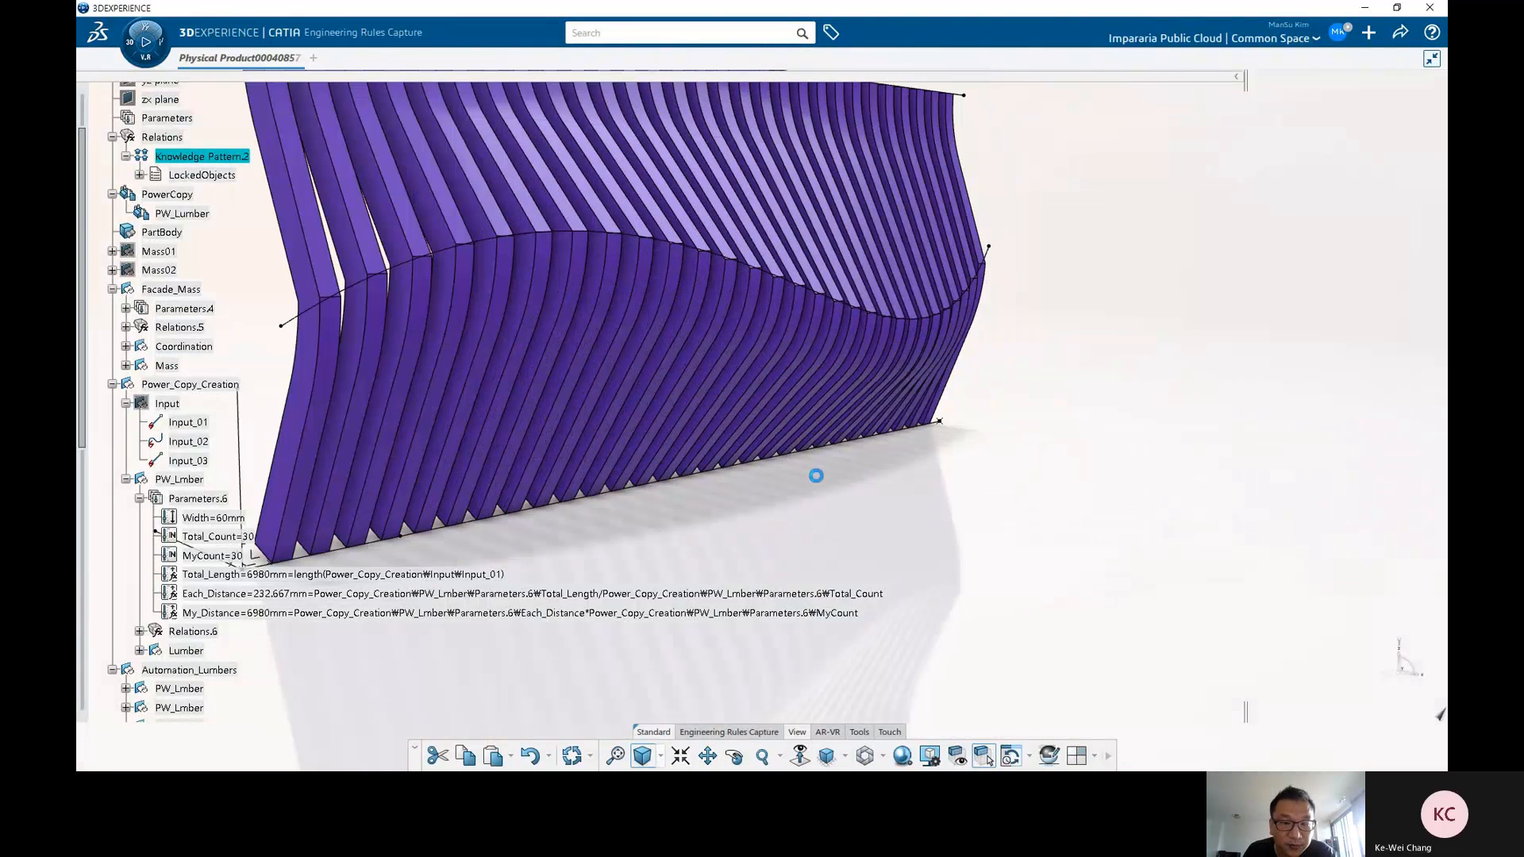
{"action": "middle_click_drag", "start_coordinate": [787, 504], "coordinate": [681, 319]}
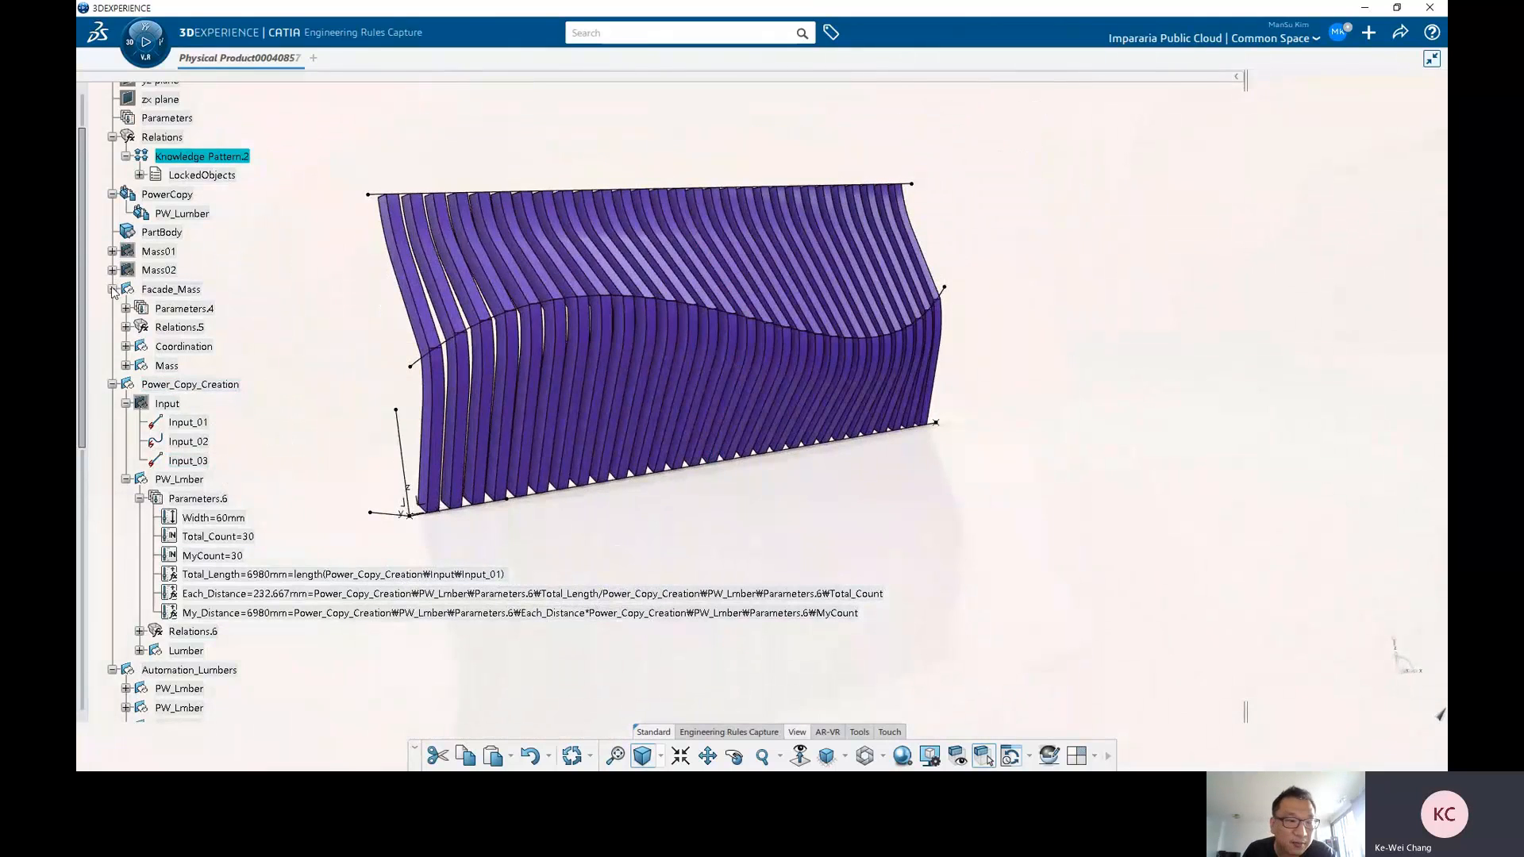
Collapse the Input and Facade_Mass branches of the tree.
{"action": "left_click", "coordinate": [125, 403]}
{"action": "left_click", "coordinate": [111, 289]}
{"action": "scroll", "coordinate": [151, 516], "scroll_direction": "down", "scroll_amount": 1}
{"action": "left_click", "coordinate": [145, 470]}
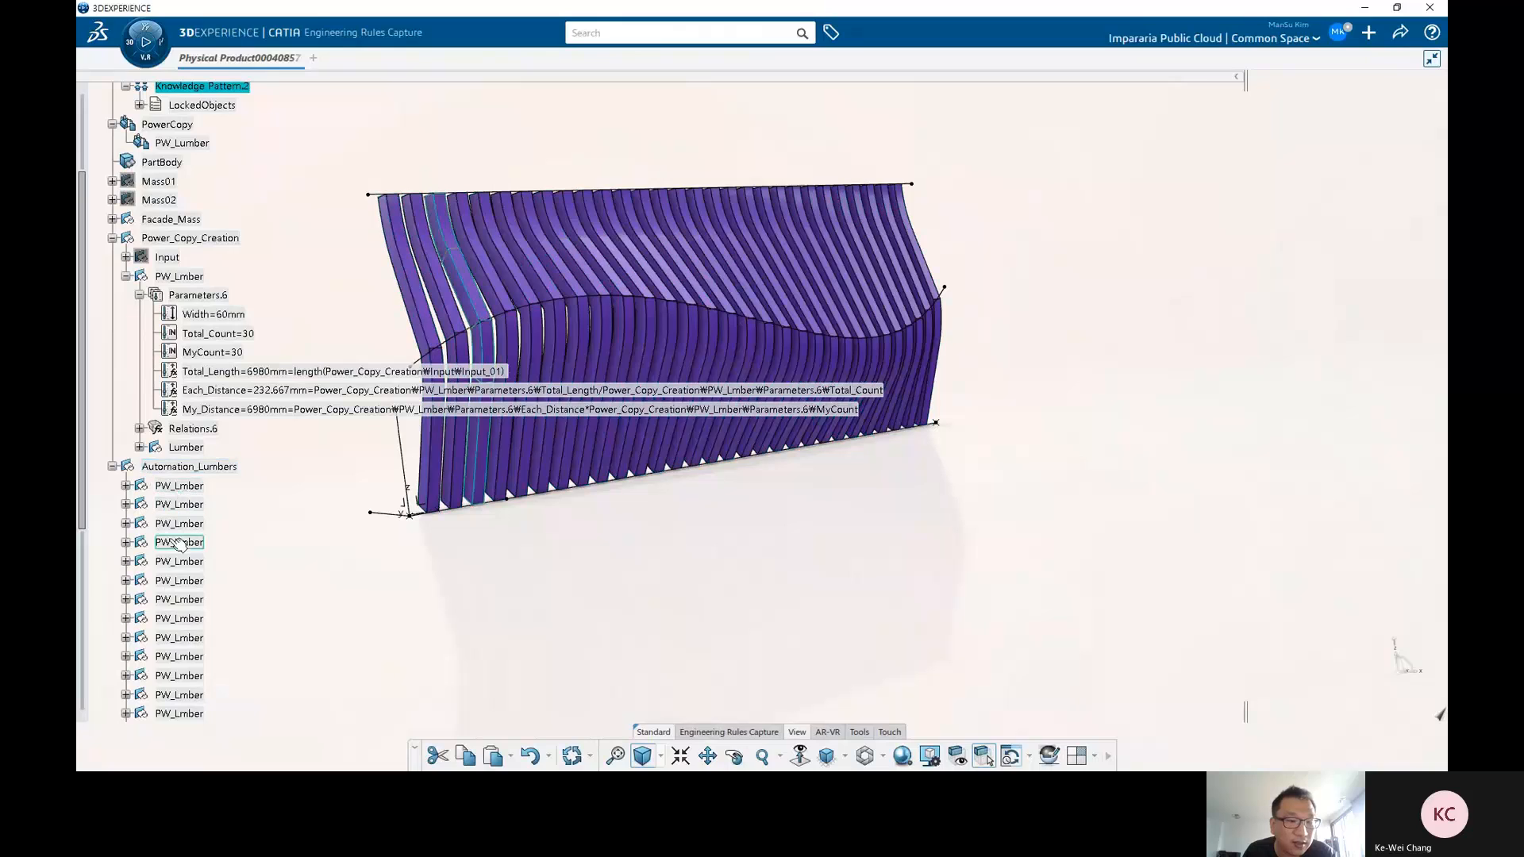
Examine the Lumber geometry of the second generated PW_Lmber, and collapse its branch.
{"action": "left_click", "coordinate": [126, 505]}
{"action": "left_click", "coordinate": [140, 562]}
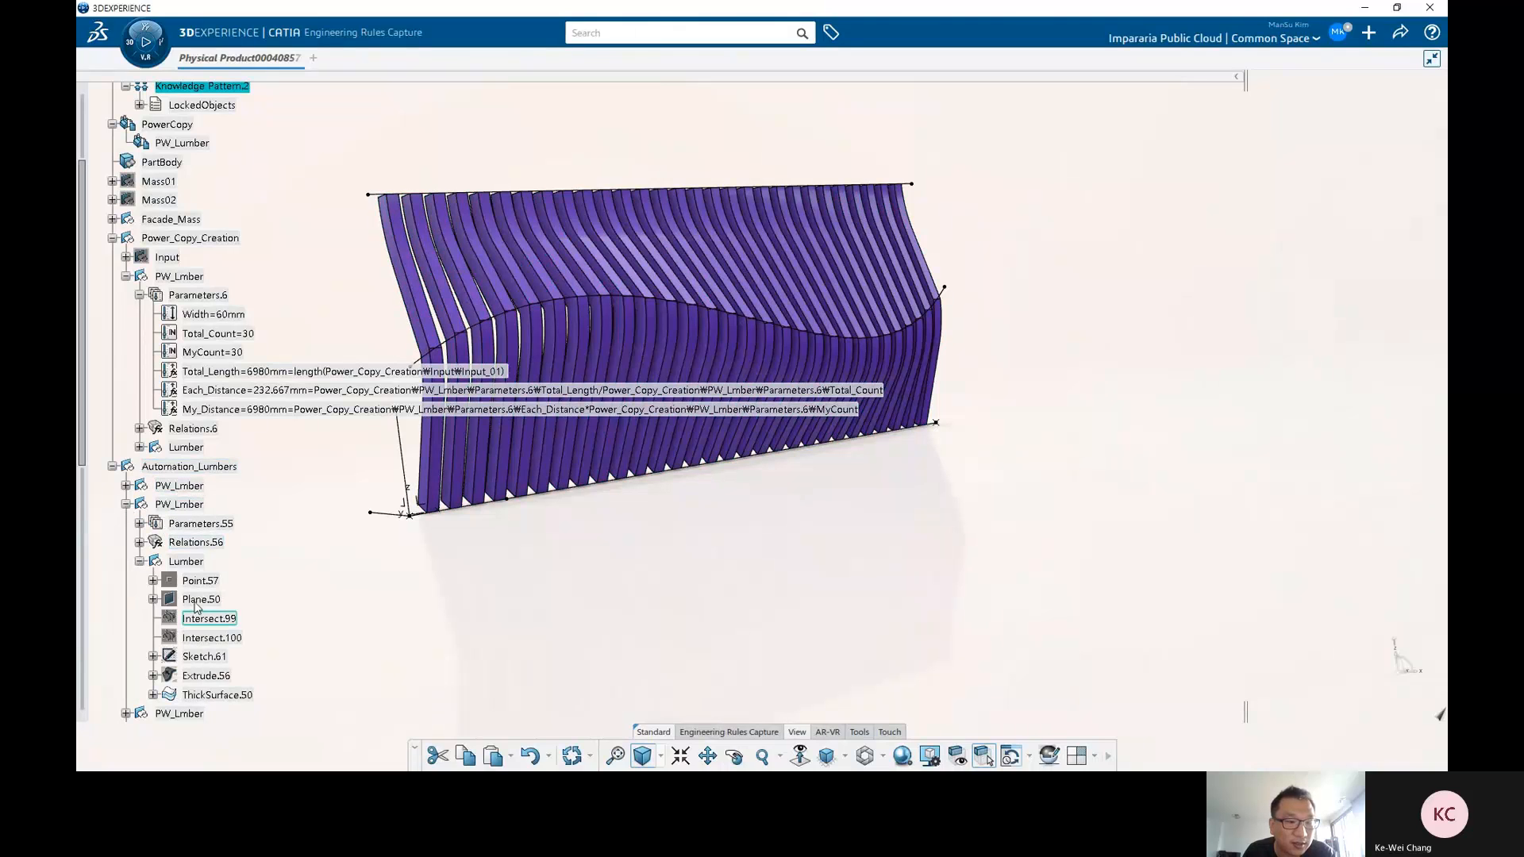
{"action": "left_click", "coordinate": [125, 505]}
Collapse the template PW_Lmber and Power_Copy_Creation branches, and select Facade_Mass.
{"action": "scroll", "coordinate": [135, 352], "scroll_direction": "up", "scroll_amount": 1}
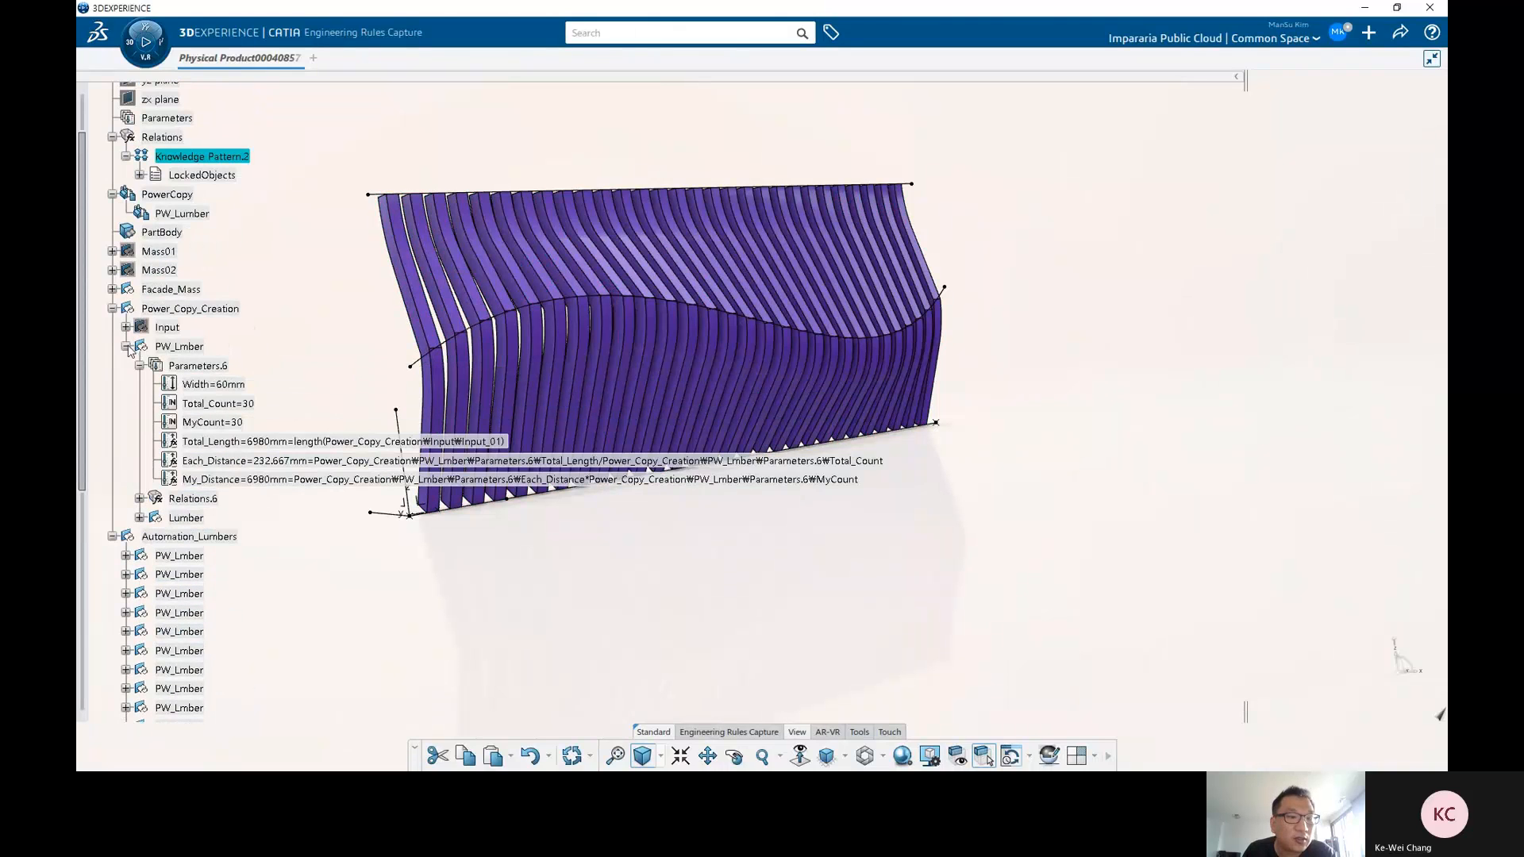
{"action": "left_click", "coordinate": [126, 346]}
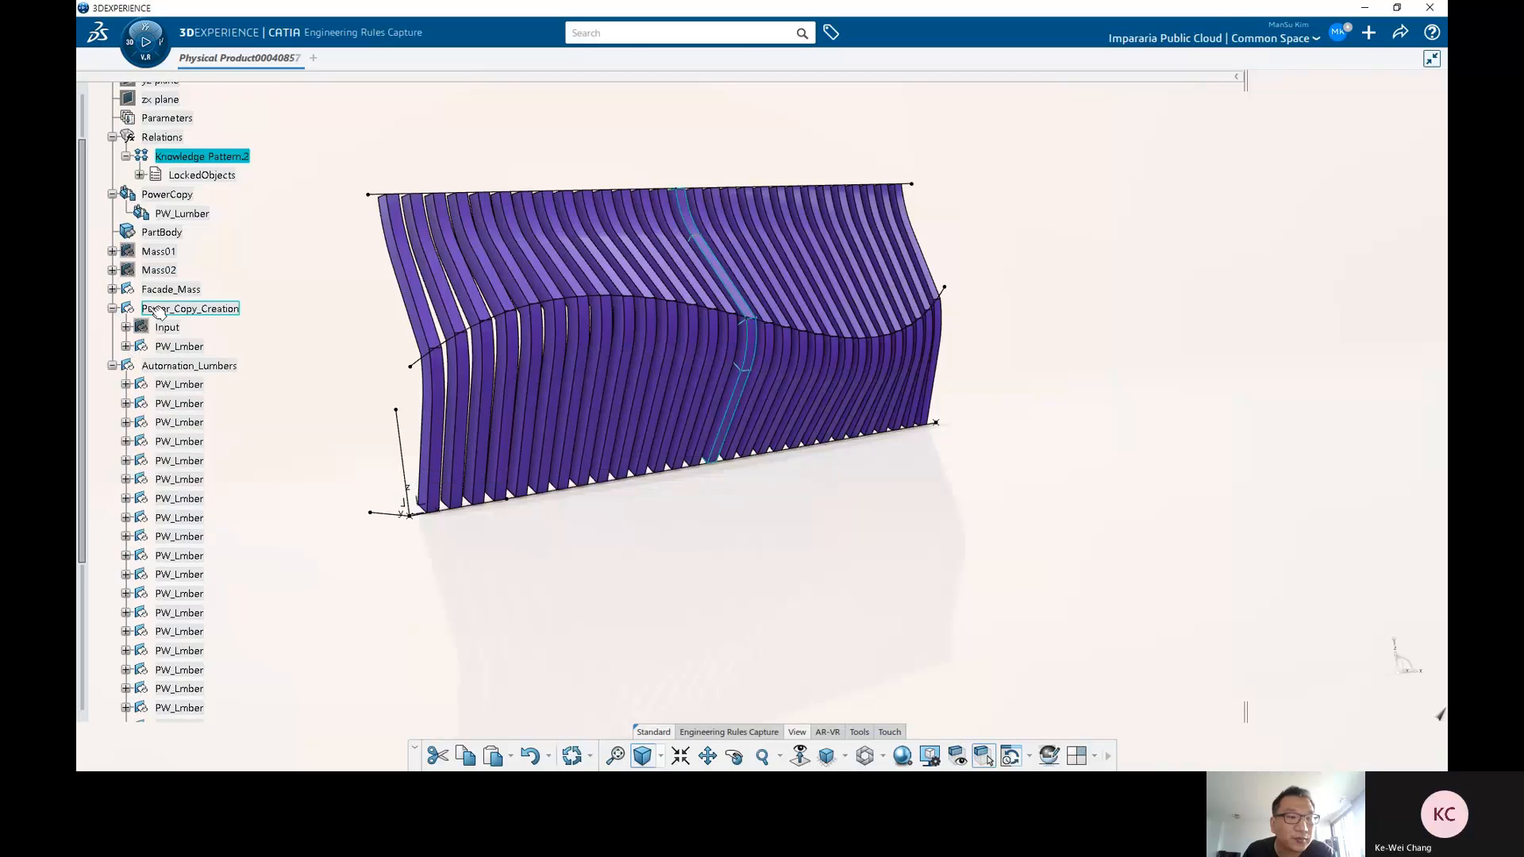
{"action": "left_click", "coordinate": [112, 308]}
{"action": "left_click", "coordinate": [174, 291]}
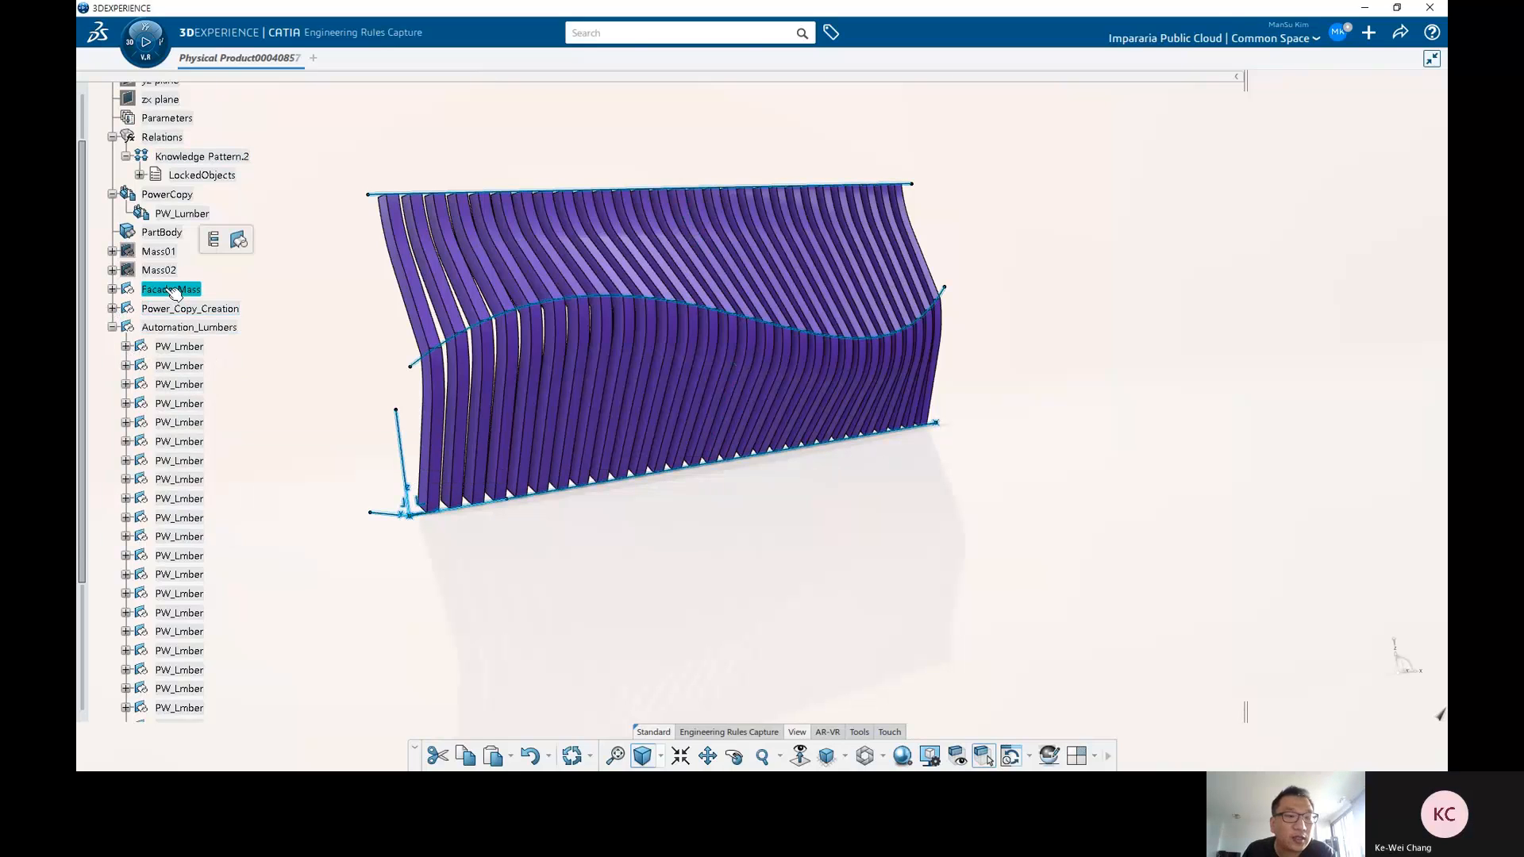
Lengthen the facade mass's base line by moving its end point outward to an offset of about 8413 mm.
{"action": "double_click", "coordinate": [173, 291]}
{"action": "middle_click_drag", "start_coordinate": [523, 421], "coordinate": [557, 472]}
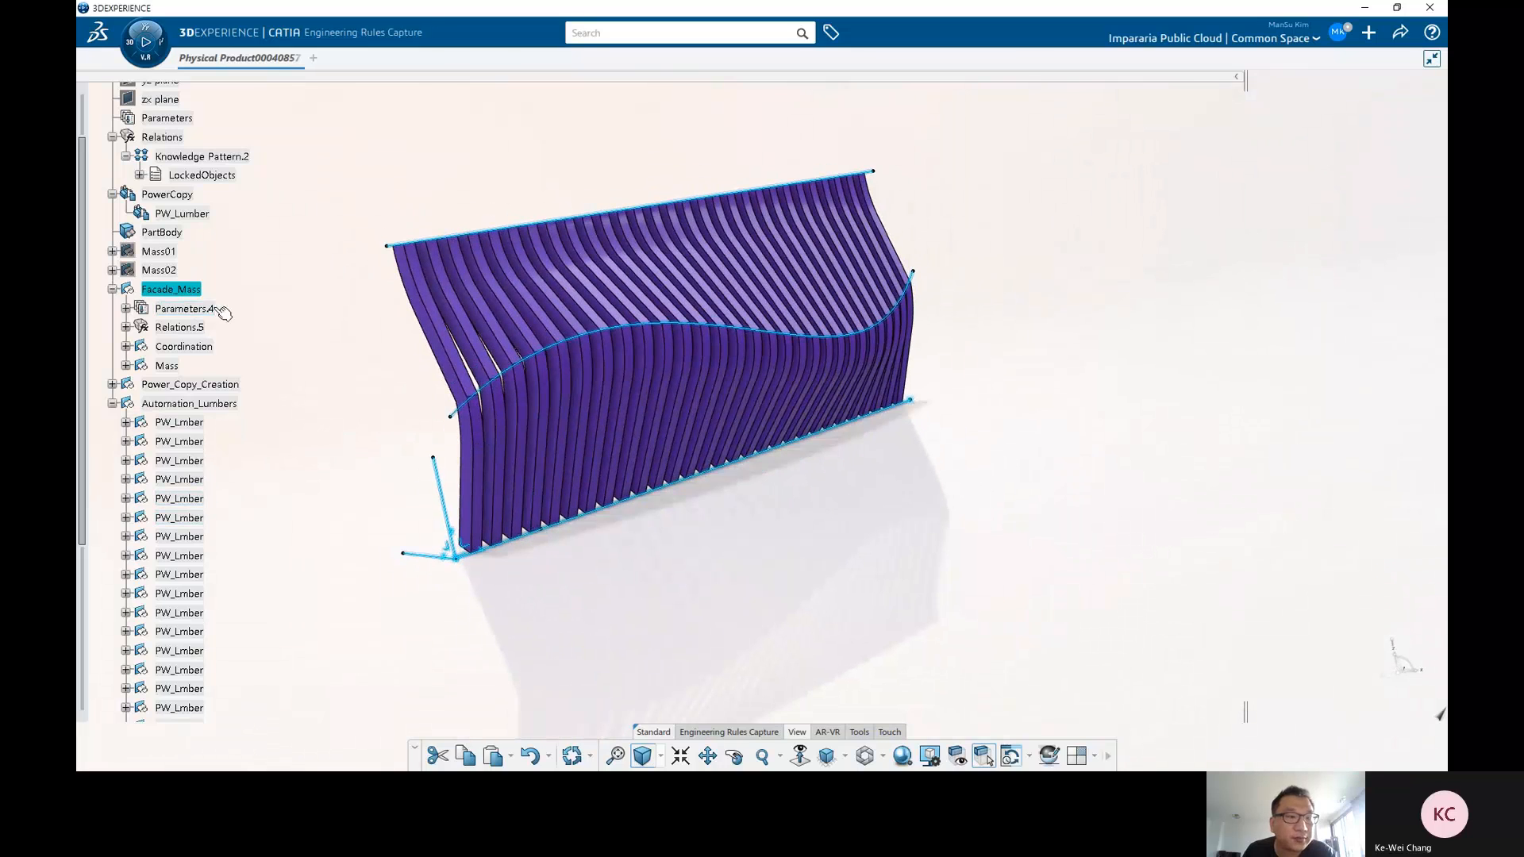
{"action": "left_click", "coordinate": [789, 495]}
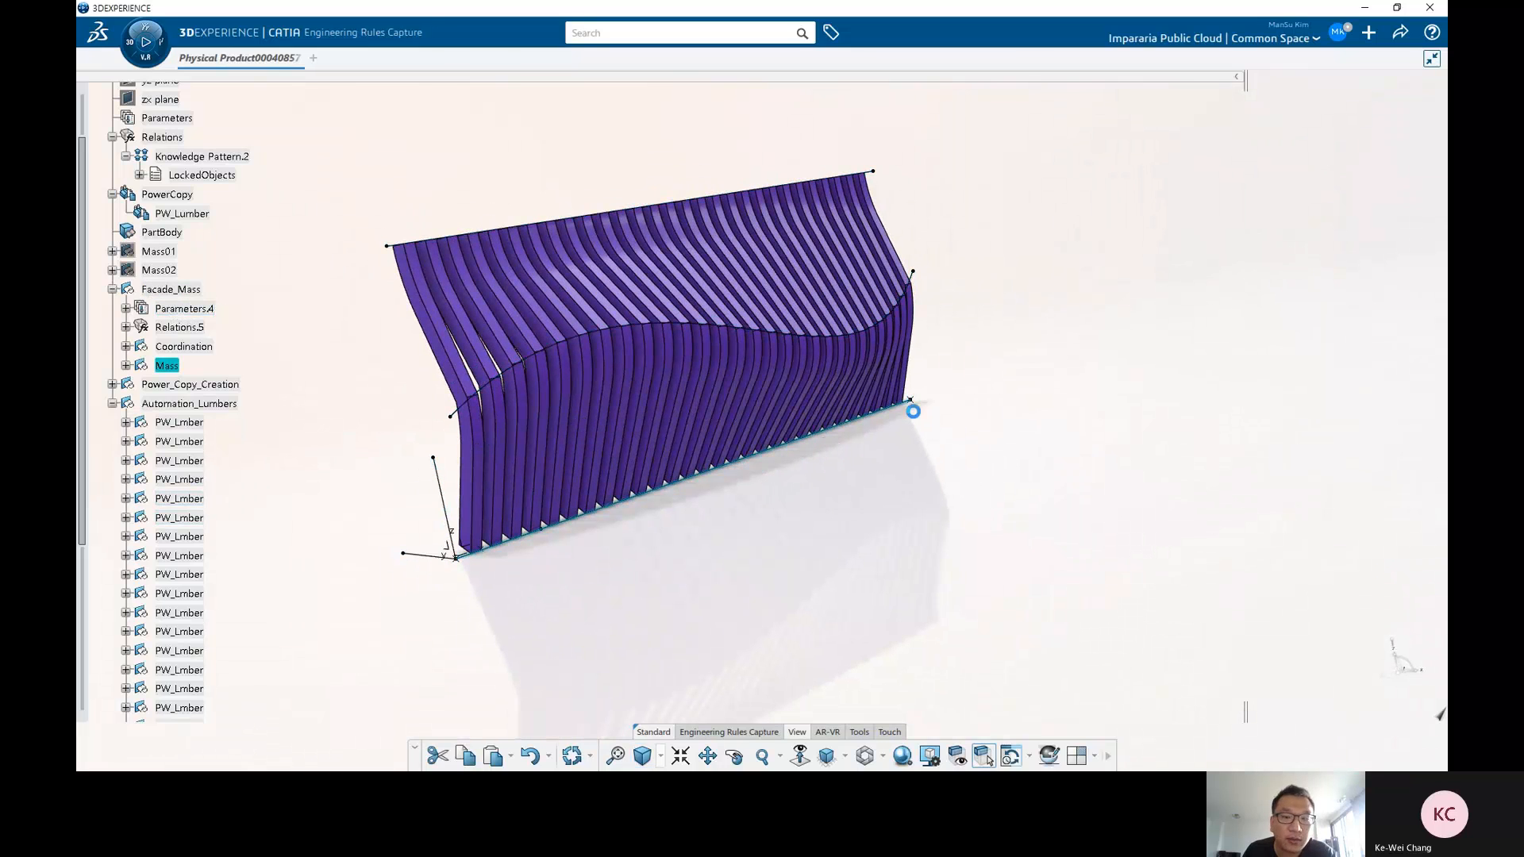
{"action": "left_click_drag", "start_coordinate": [918, 388], "coordinate": [964, 365]}
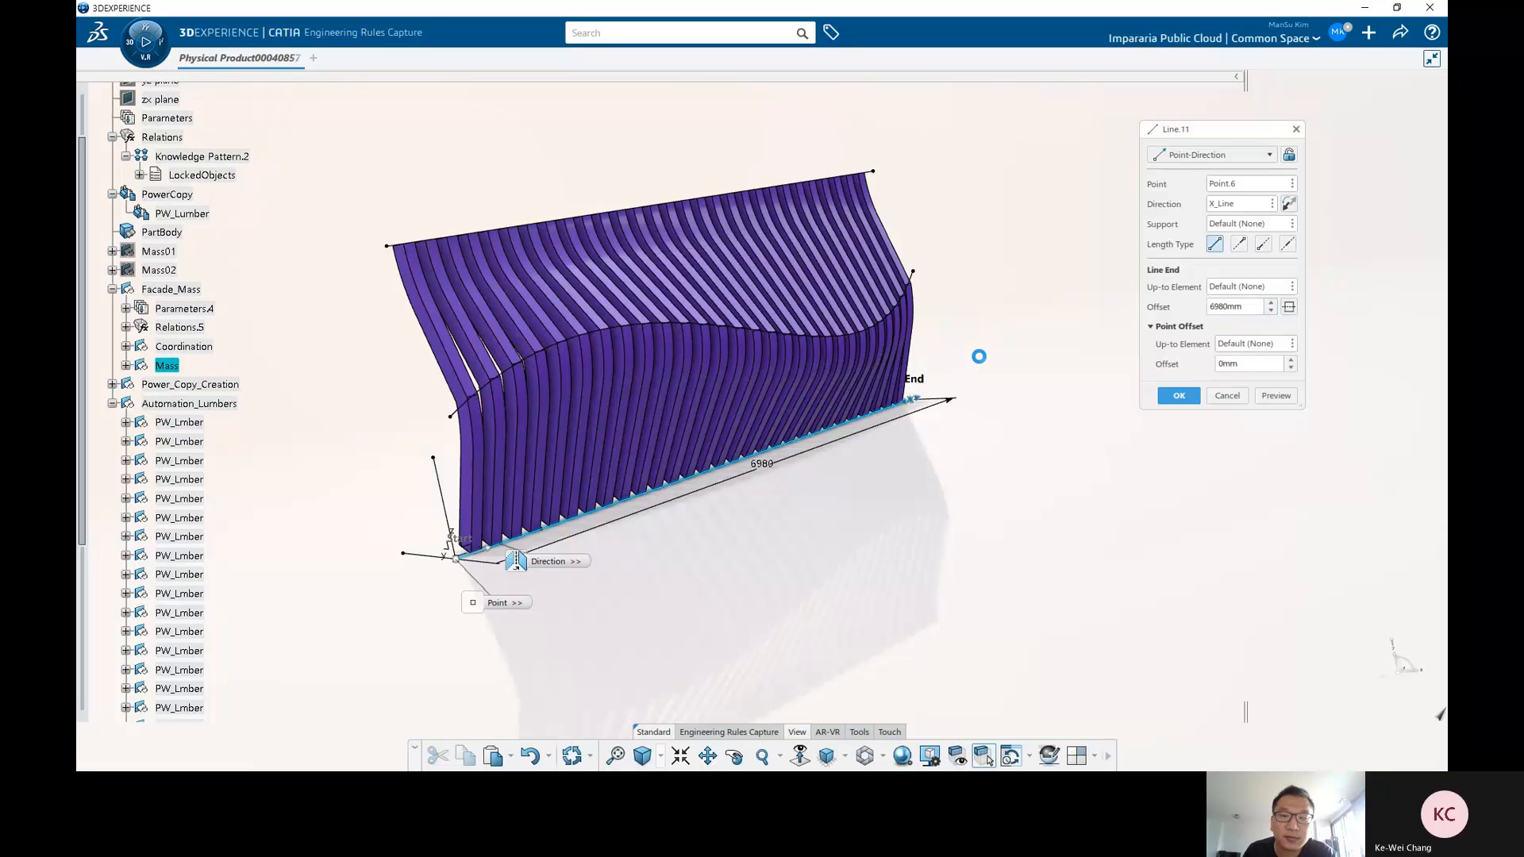
{"action": "middle_click_drag", "start_coordinate": [1015, 475], "coordinate": [1003, 391]}
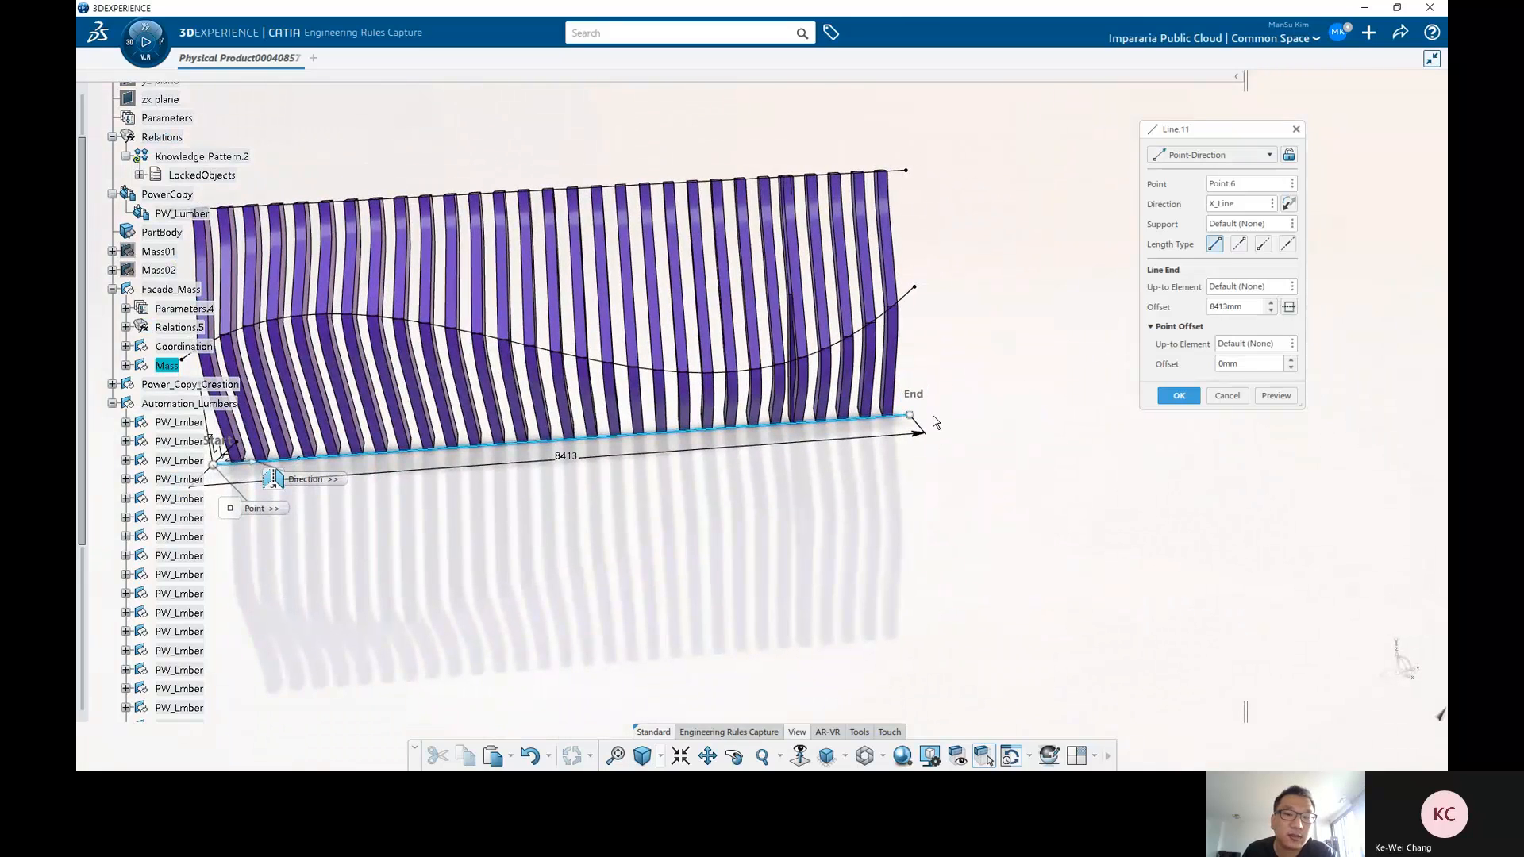
{"action": "middle_click_drag", "start_coordinate": [595, 499], "coordinate": [689, 517]}
{"action": "left_click", "coordinate": [1187, 395]}
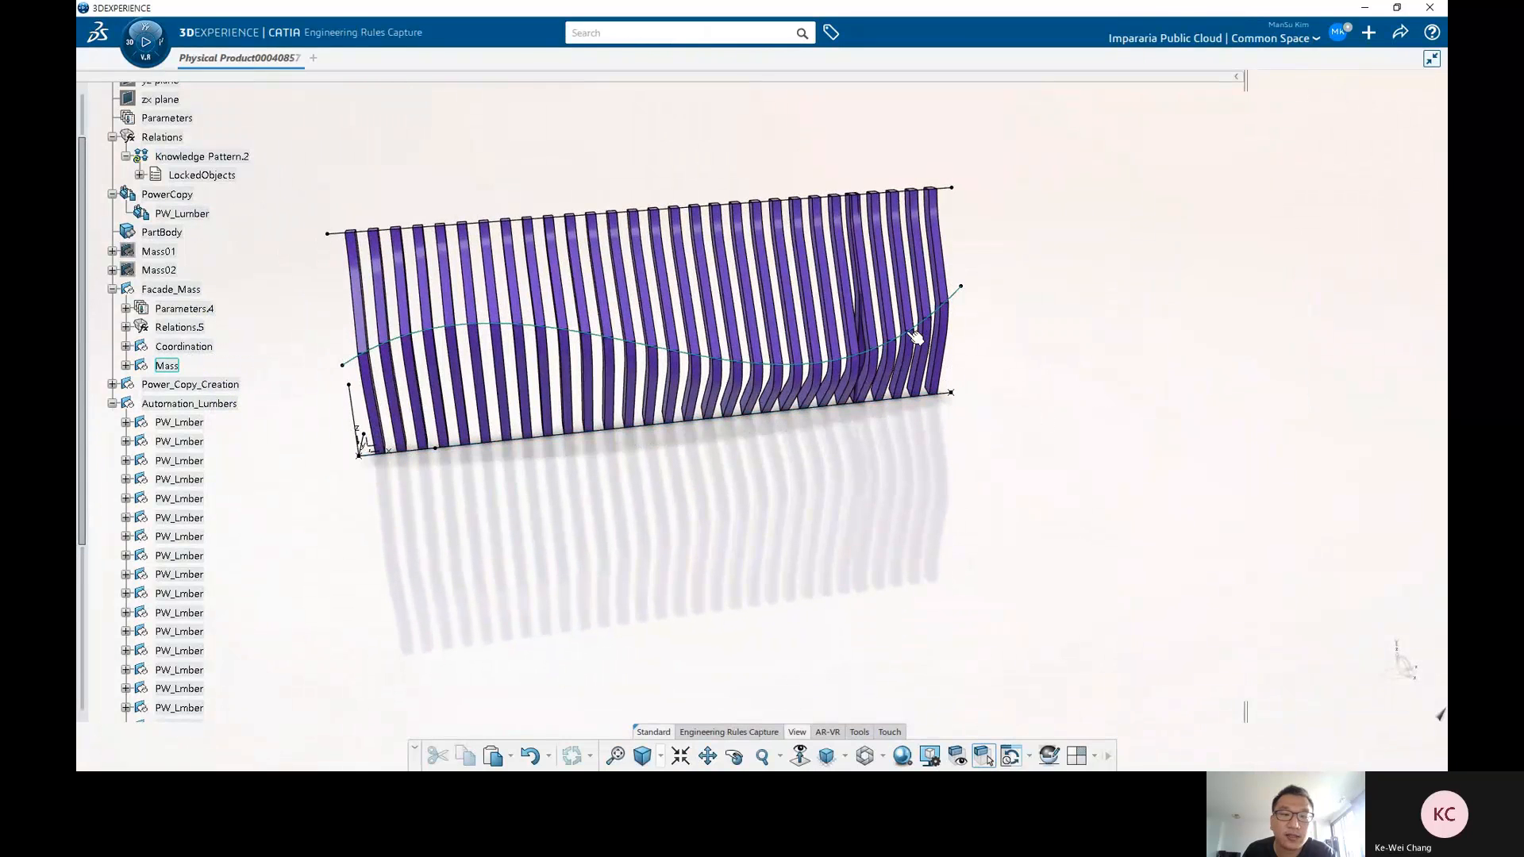
Expand the Mass branch of Facade_Mass and show Sketch.9 and Sketch.10.
{"action": "left_click", "coordinate": [912, 330]}
{"action": "double_click", "coordinate": [168, 366]}
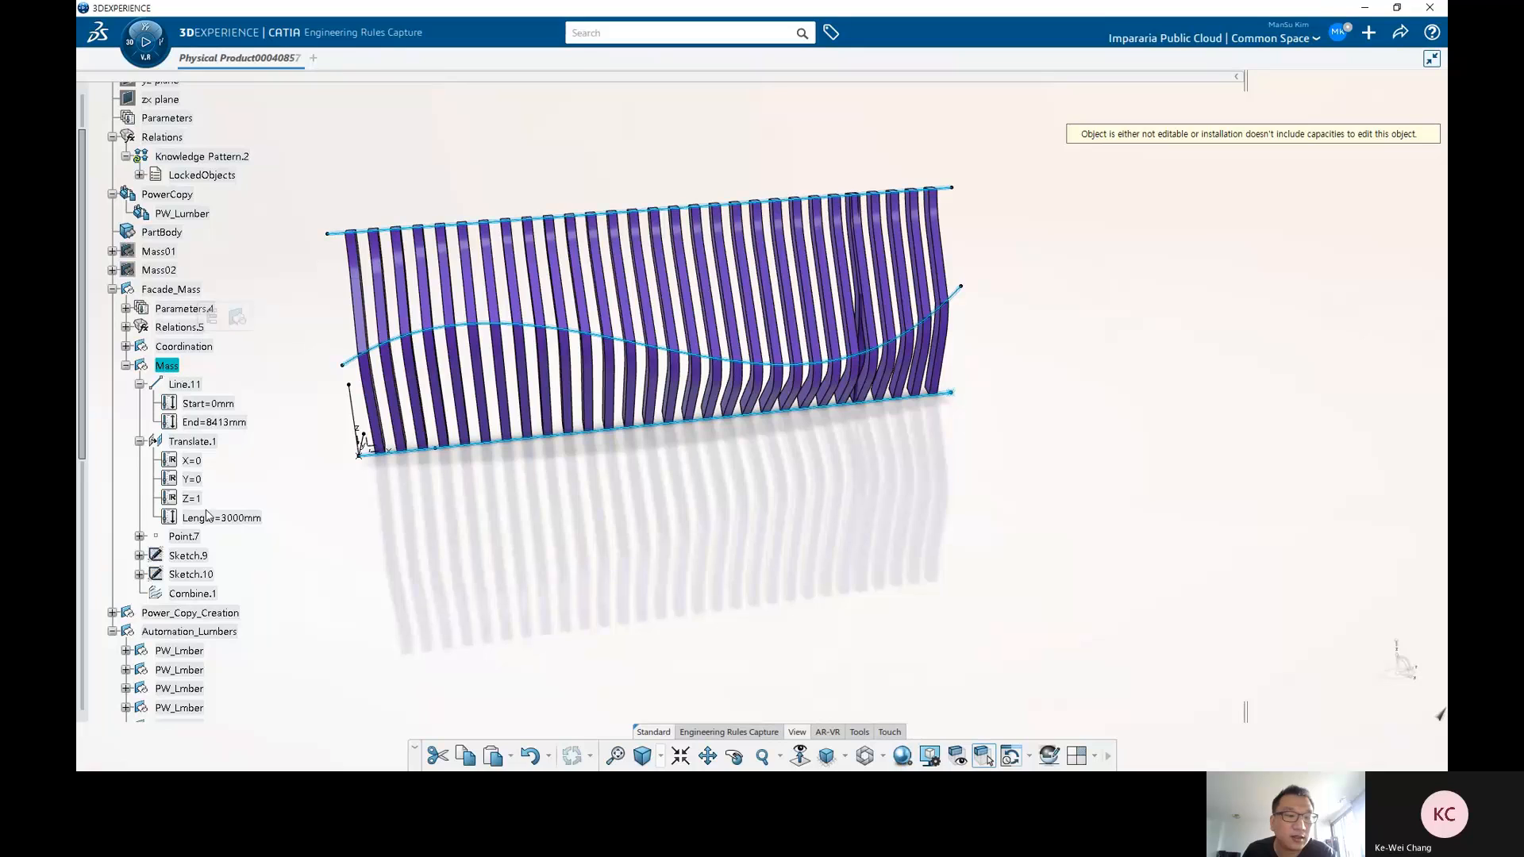
{"action": "left_click", "coordinate": [197, 557]}
{"action": "left_click", "coordinate": [193, 576], "text": "ctrl"}
{"action": "right_click", "coordinate": [192, 573]}
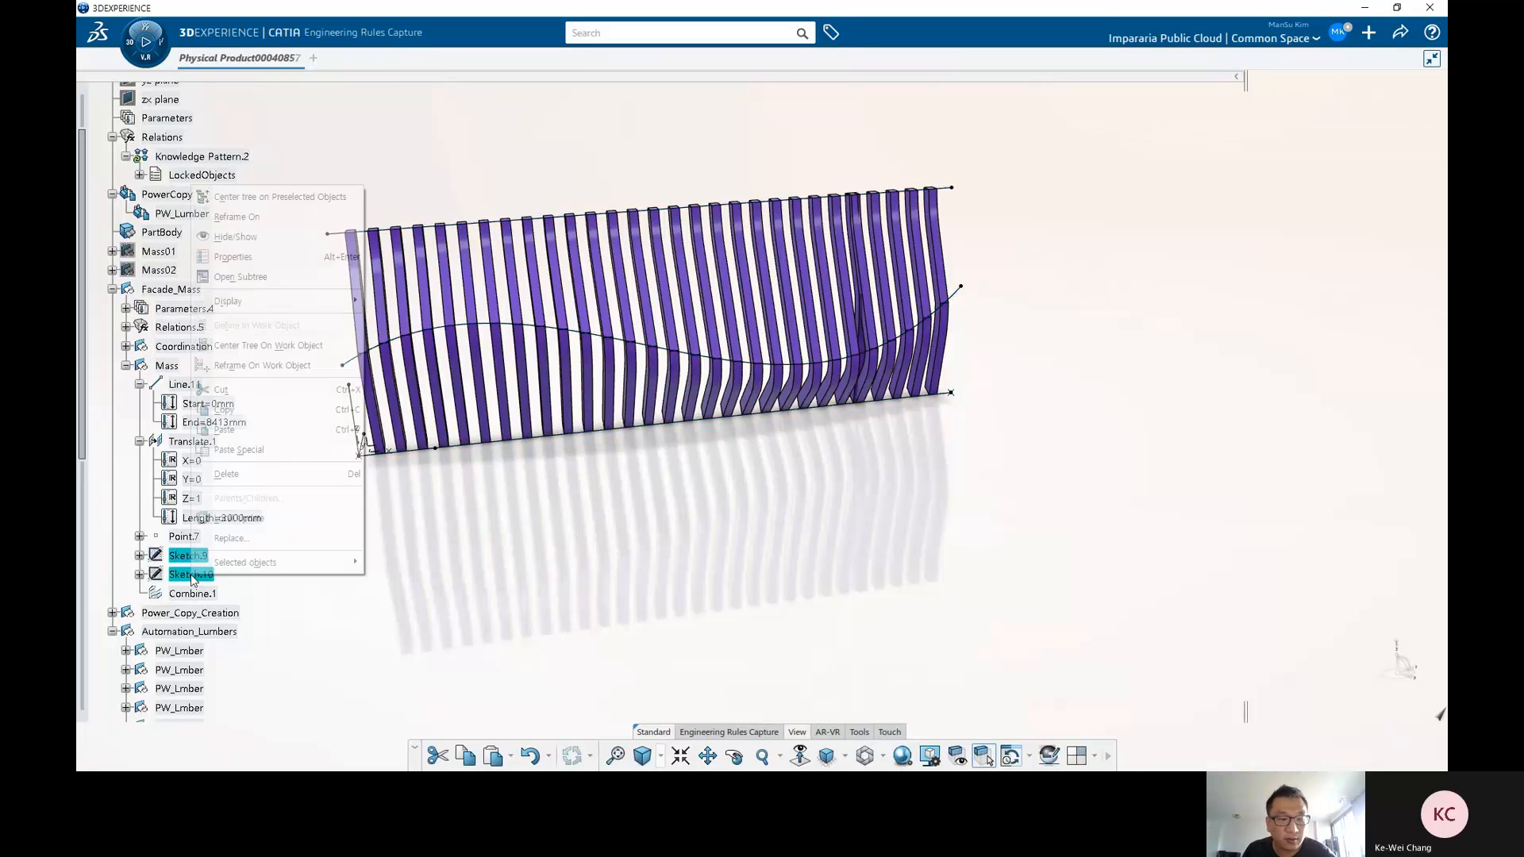
{"action": "key", "text": "h"}
Reshape the Sketch.9 spline into one arch peaking toward the far end, and inspect the updated lumber facade.
{"action": "left_click", "coordinate": [593, 321]}
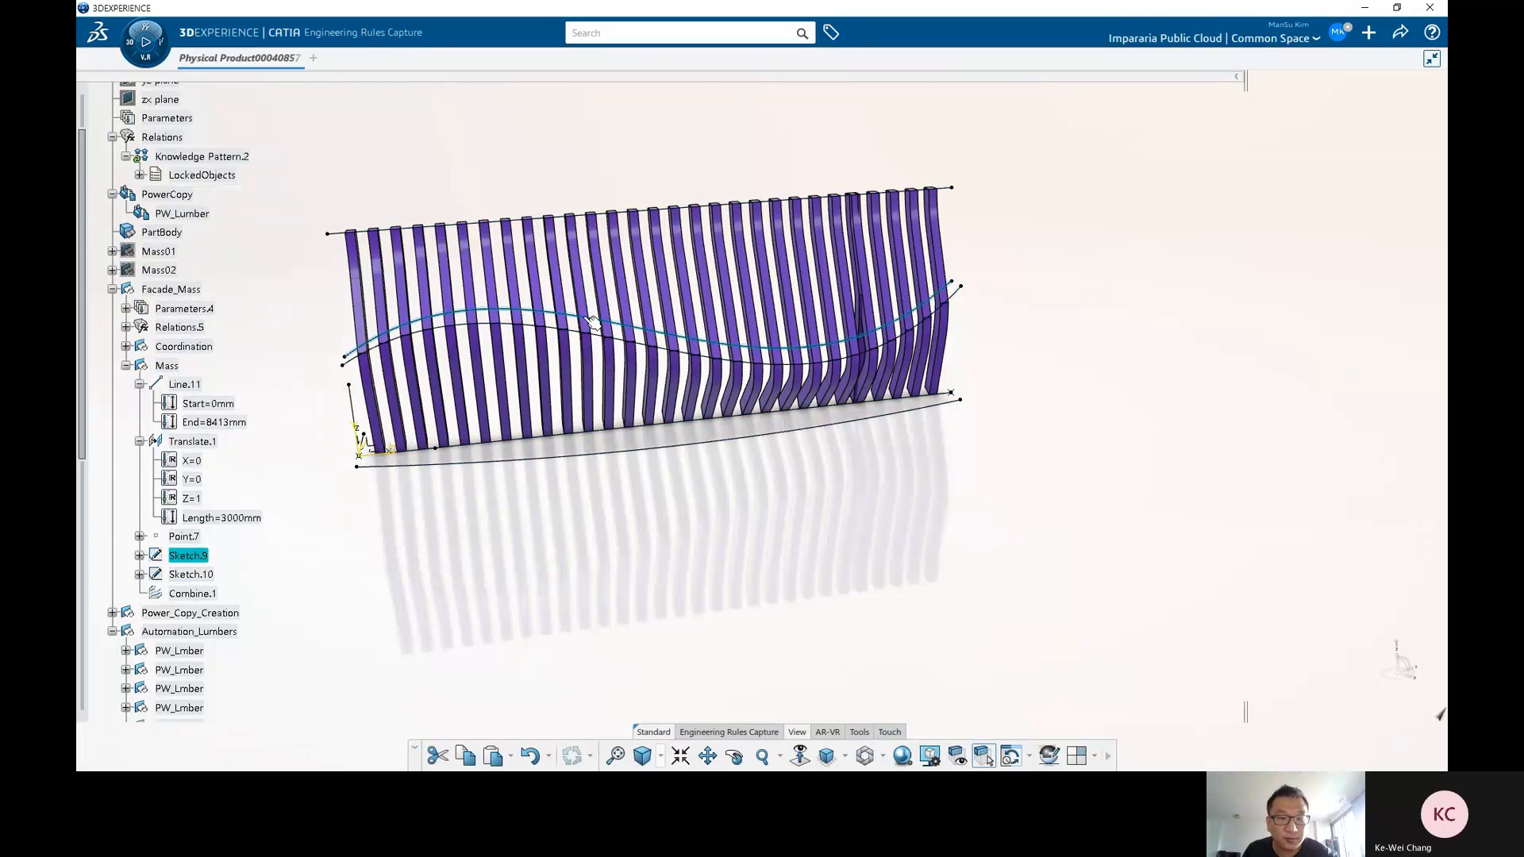
{"action": "double_click", "coordinate": [593, 321]}
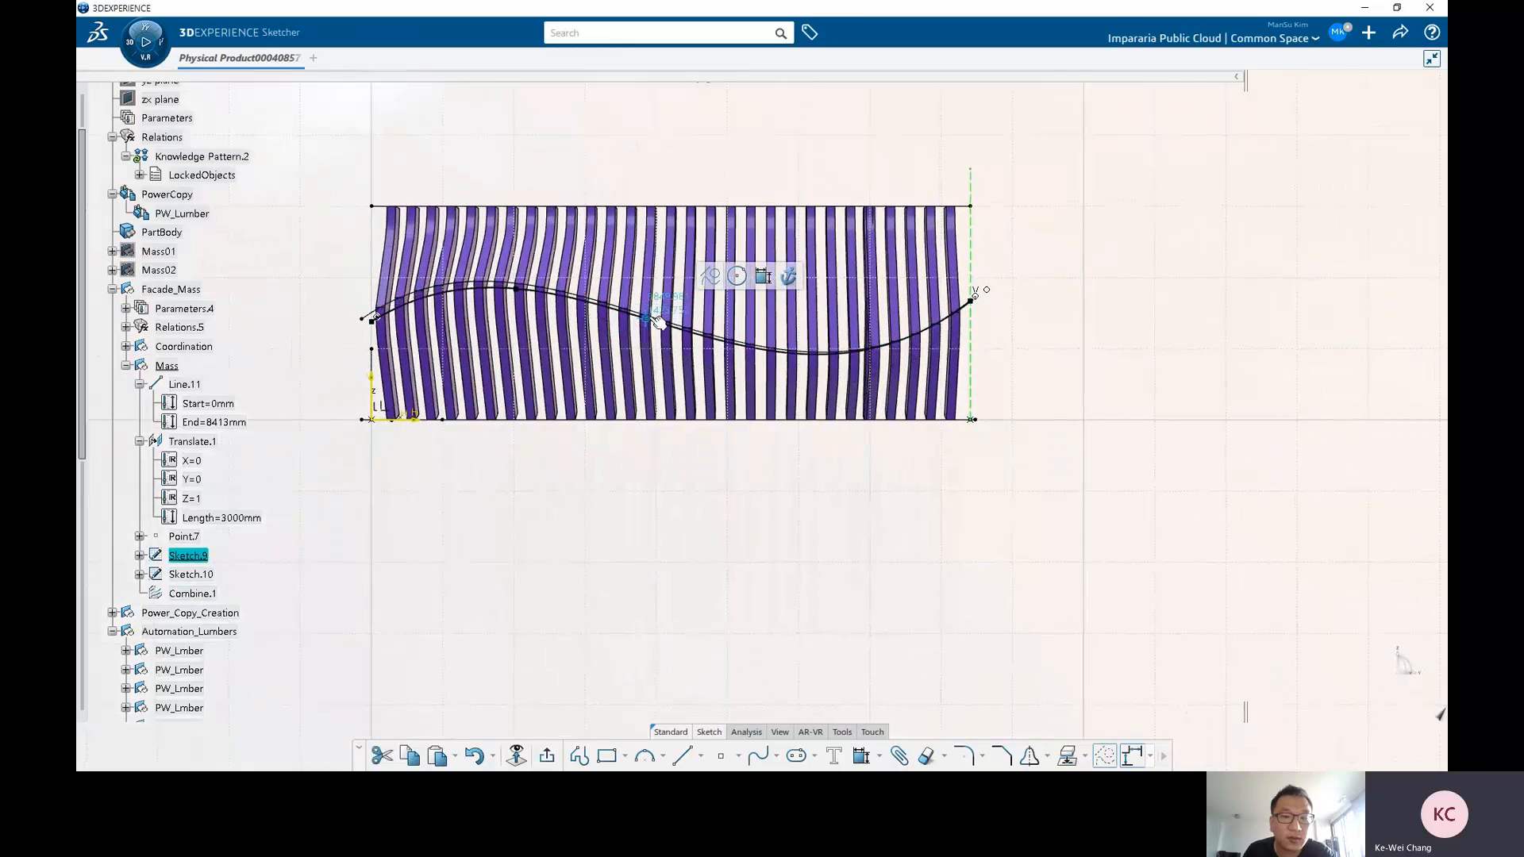
{"action": "left_click_drag", "start_coordinate": [658, 322], "coordinate": [670, 278]}
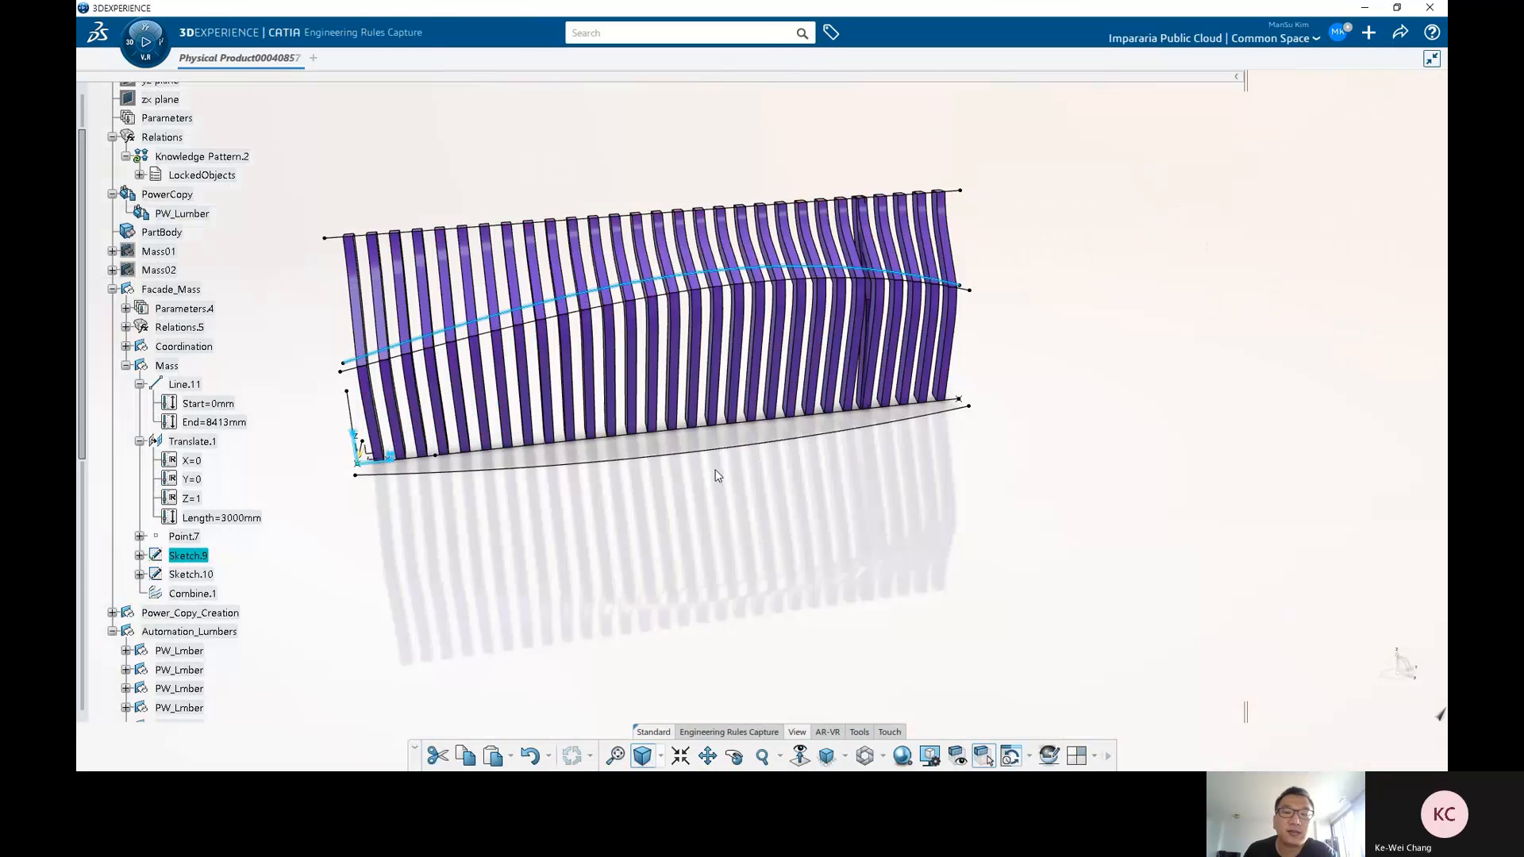
{"action": "middle_click_drag", "start_coordinate": [717, 475], "coordinate": [856, 379]}
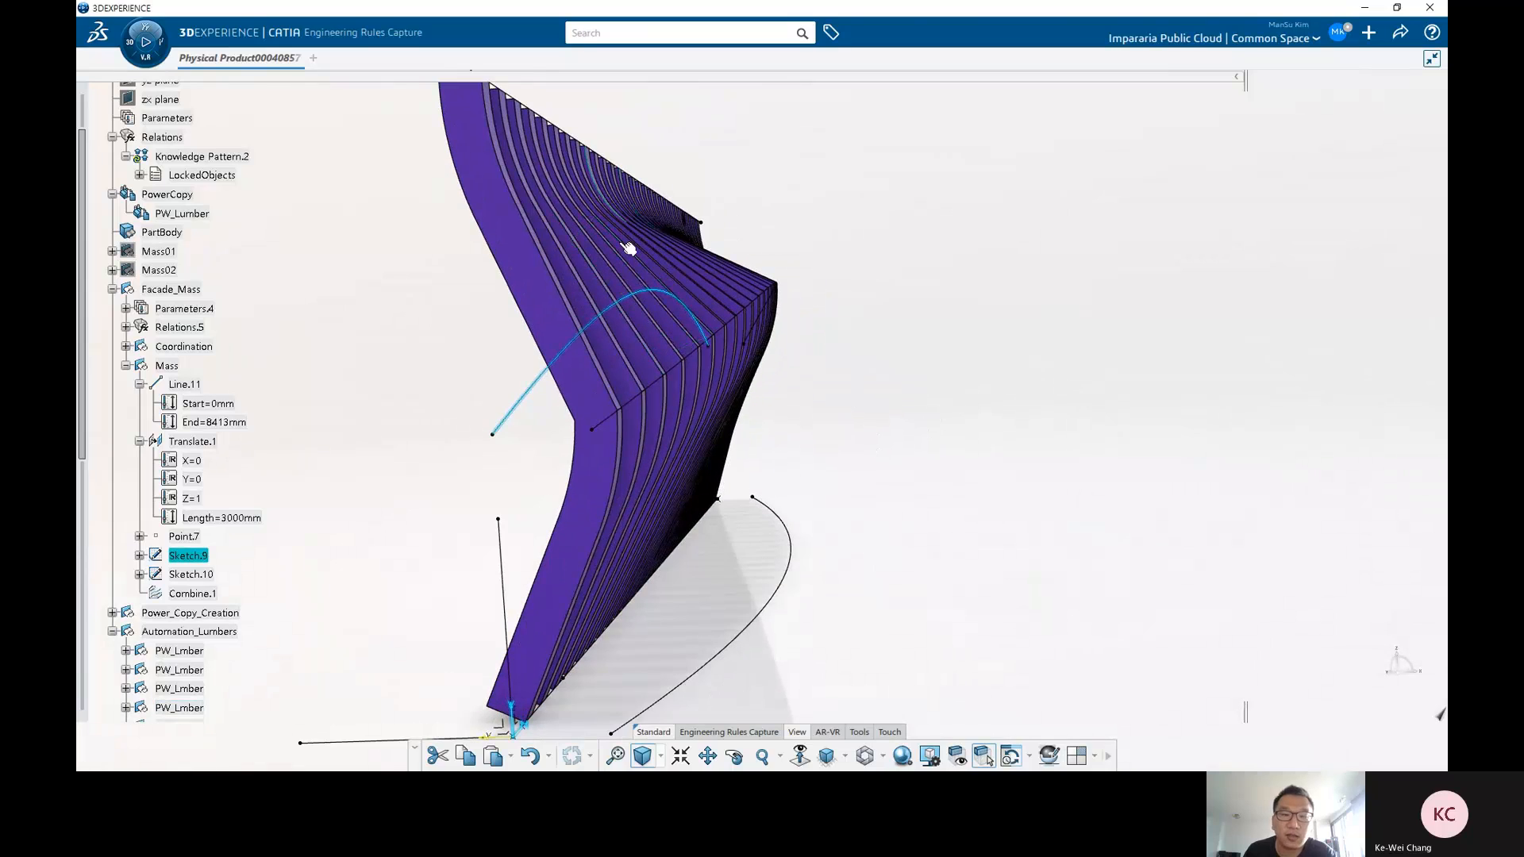
{"action": "middle_click_drag", "start_coordinate": [762, 384], "coordinate": [641, 452]}
{"action": "left_click", "coordinate": [478, 565]}
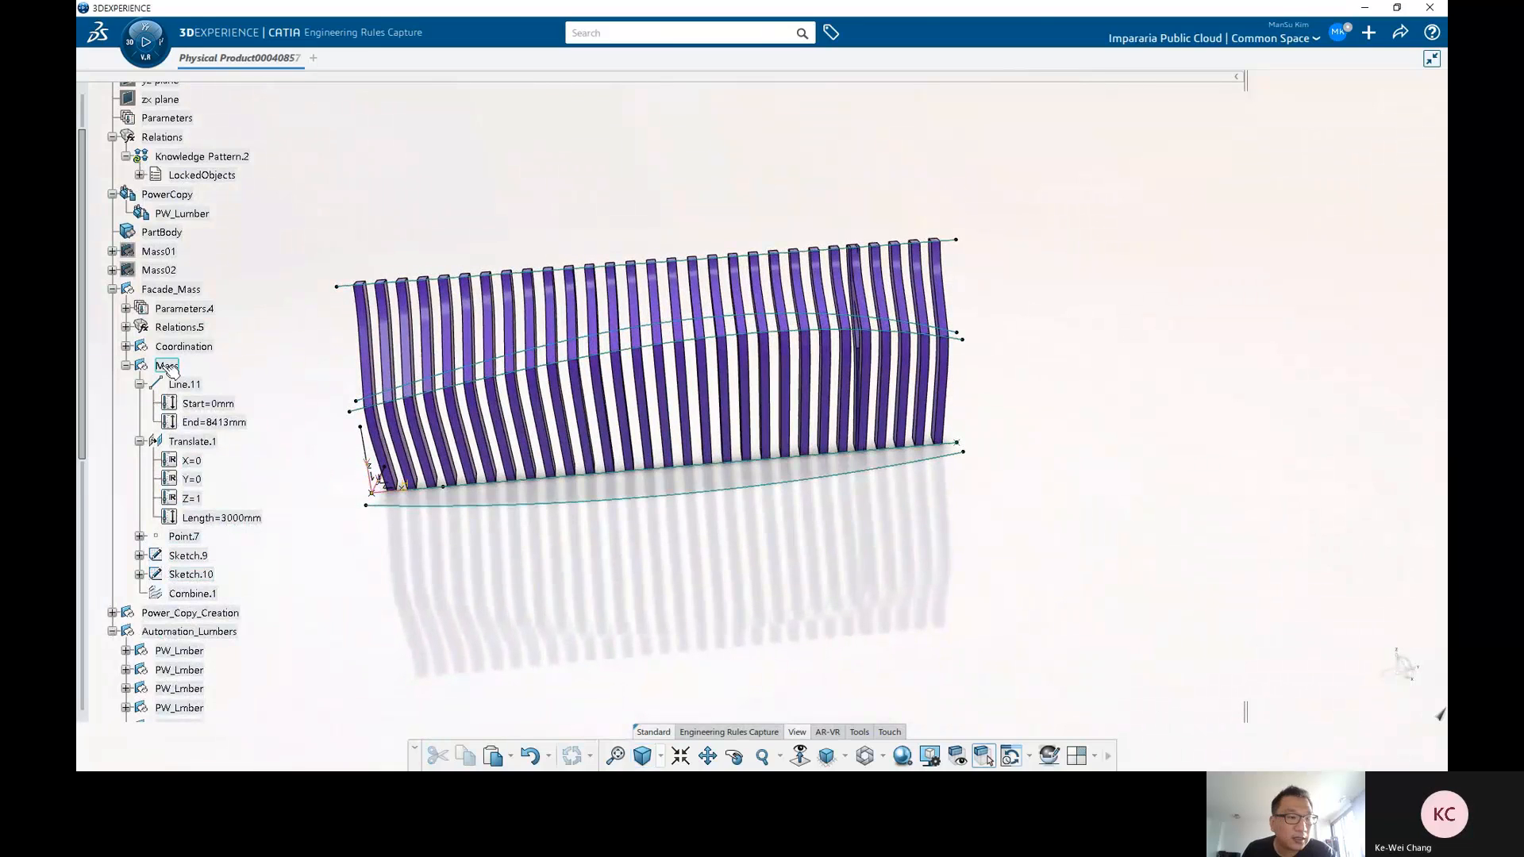
Collapse the Mass, Automation_Lumbers and Facade_Mass branches of the tree.
{"action": "left_click", "coordinate": [126, 365]}
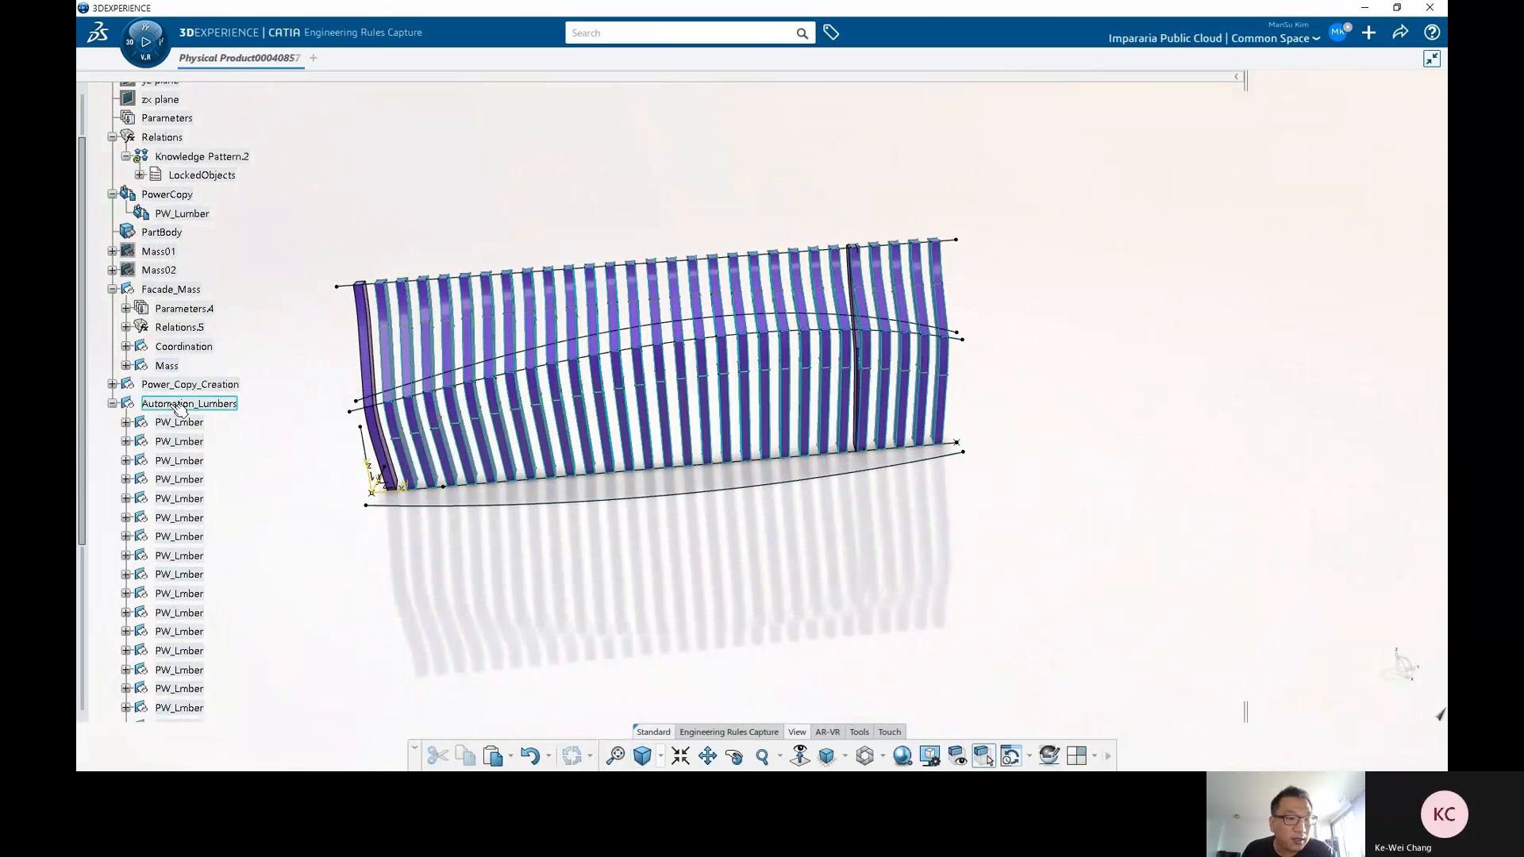
{"action": "middle_click_drag", "start_coordinate": [776, 473], "coordinate": [958, 265]}
{"action": "scroll", "coordinate": [341, 326], "scroll_direction": "up", "scroll_amount": 3}
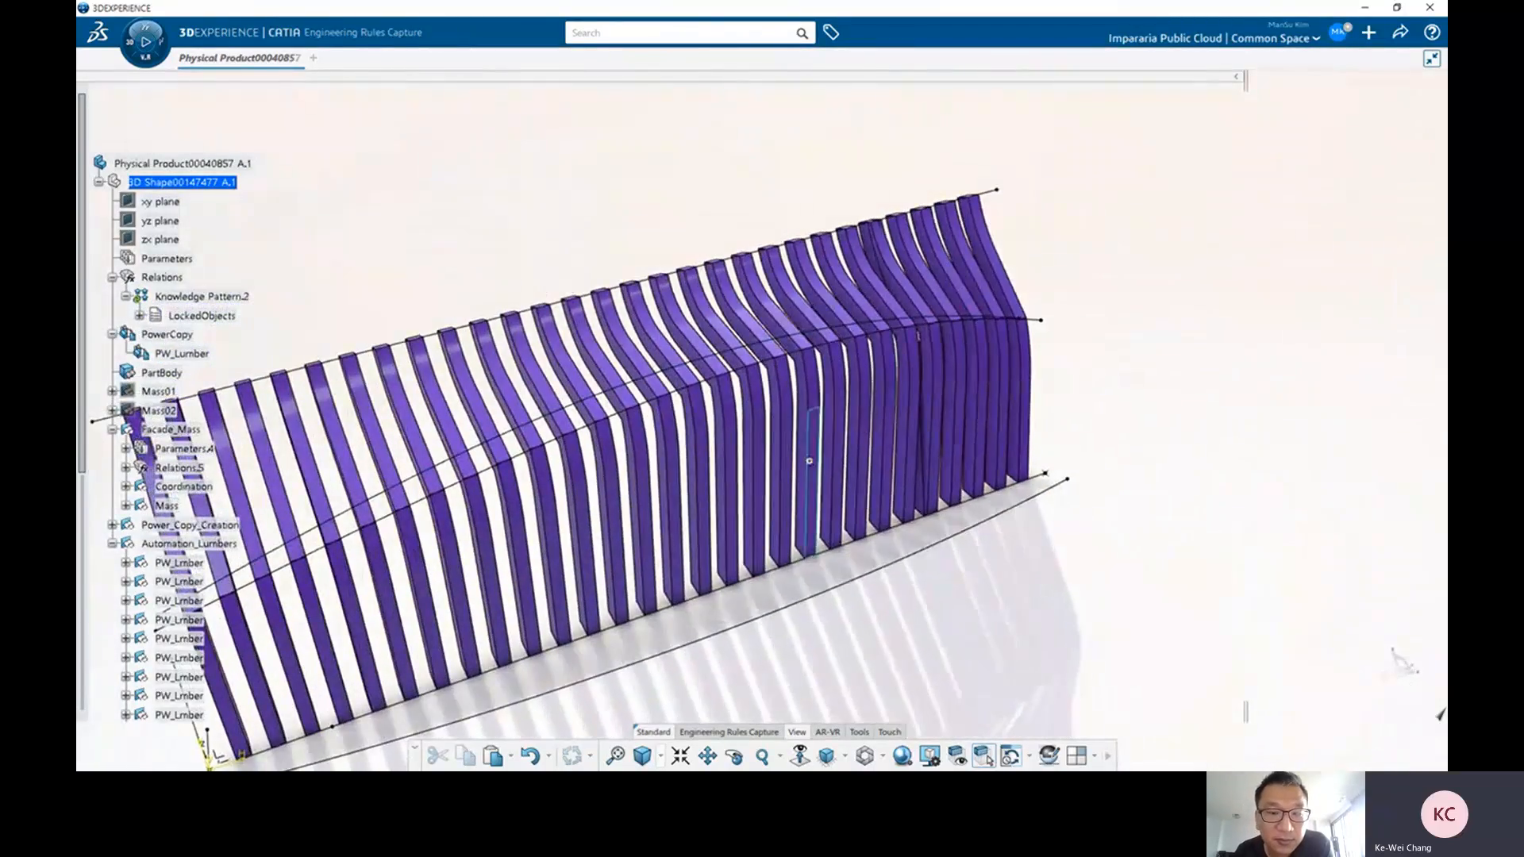
{"action": "scroll", "coordinate": [786, 333], "scroll_direction": "down", "scroll_amount": 5}
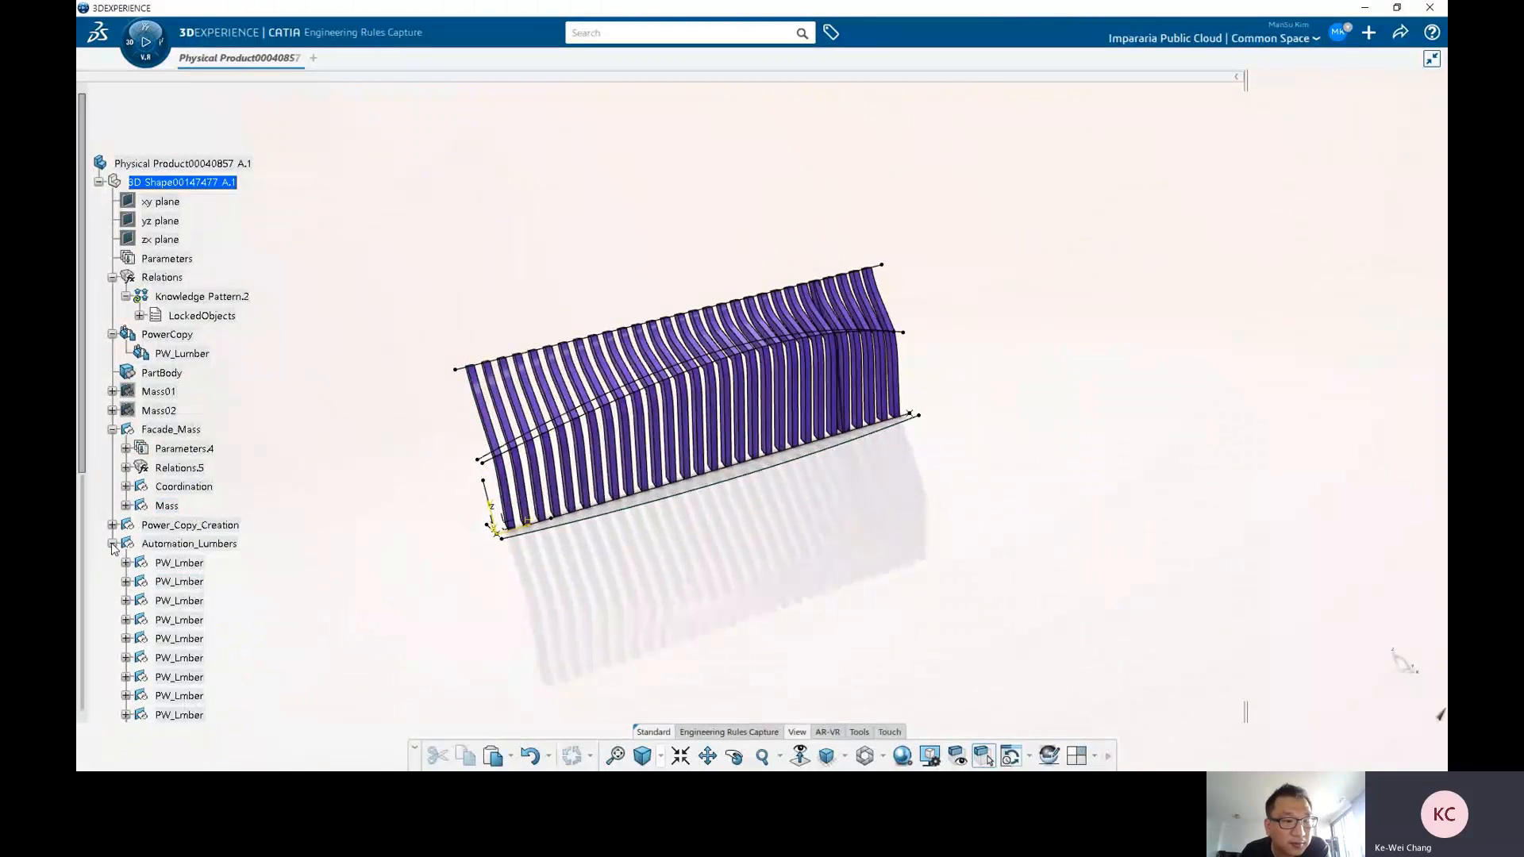
{"action": "left_click", "coordinate": [111, 544]}
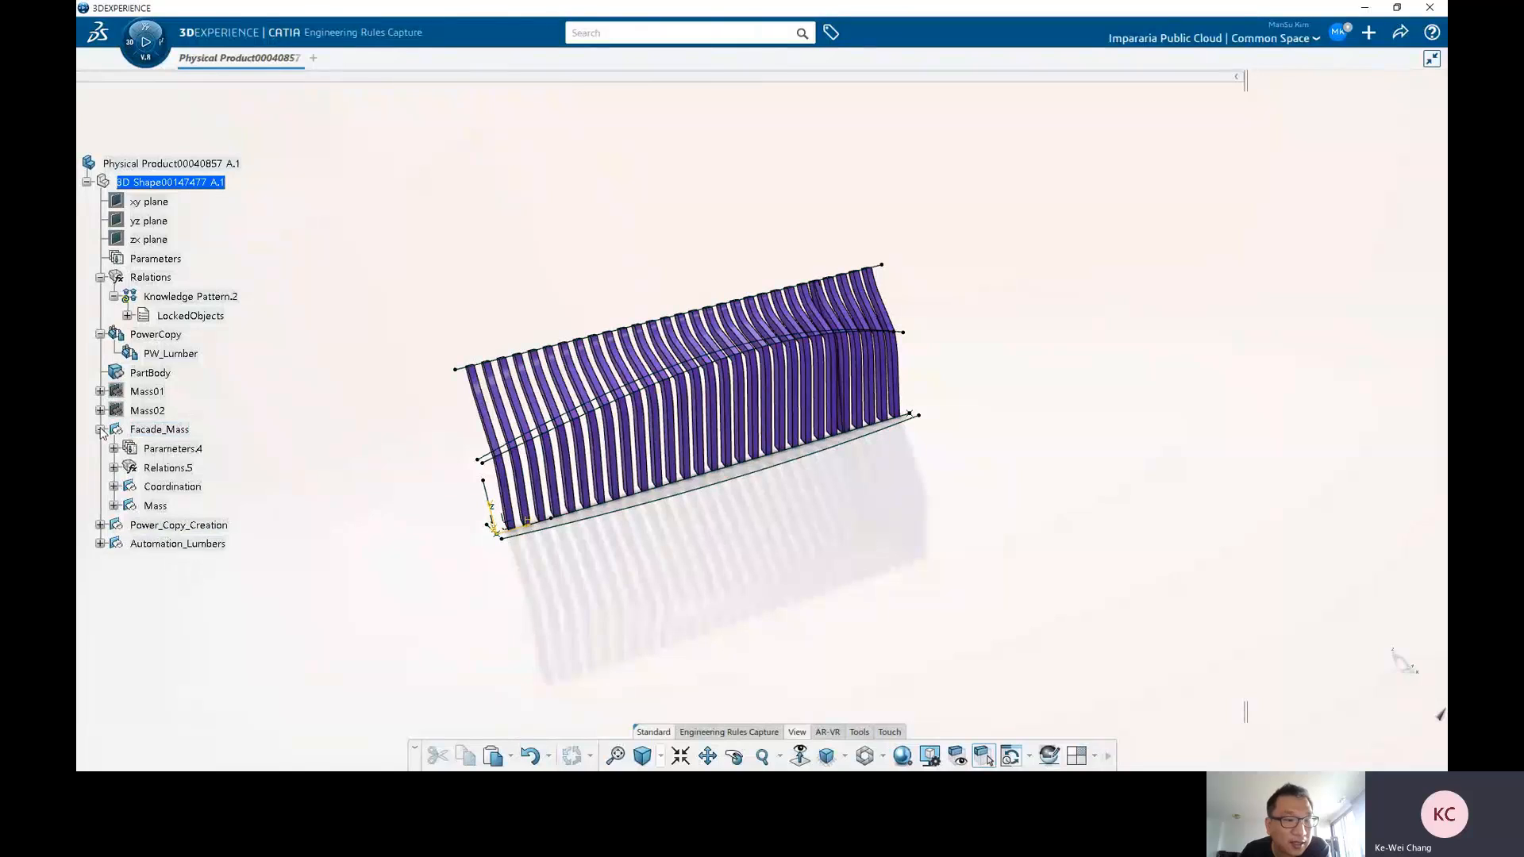
{"action": "left_click", "coordinate": [100, 429]}
Select Facade_Mass and Automation_Lumbers together, and switch to the Building Engineering 3D Design app.
{"action": "left_click", "coordinate": [168, 429]}
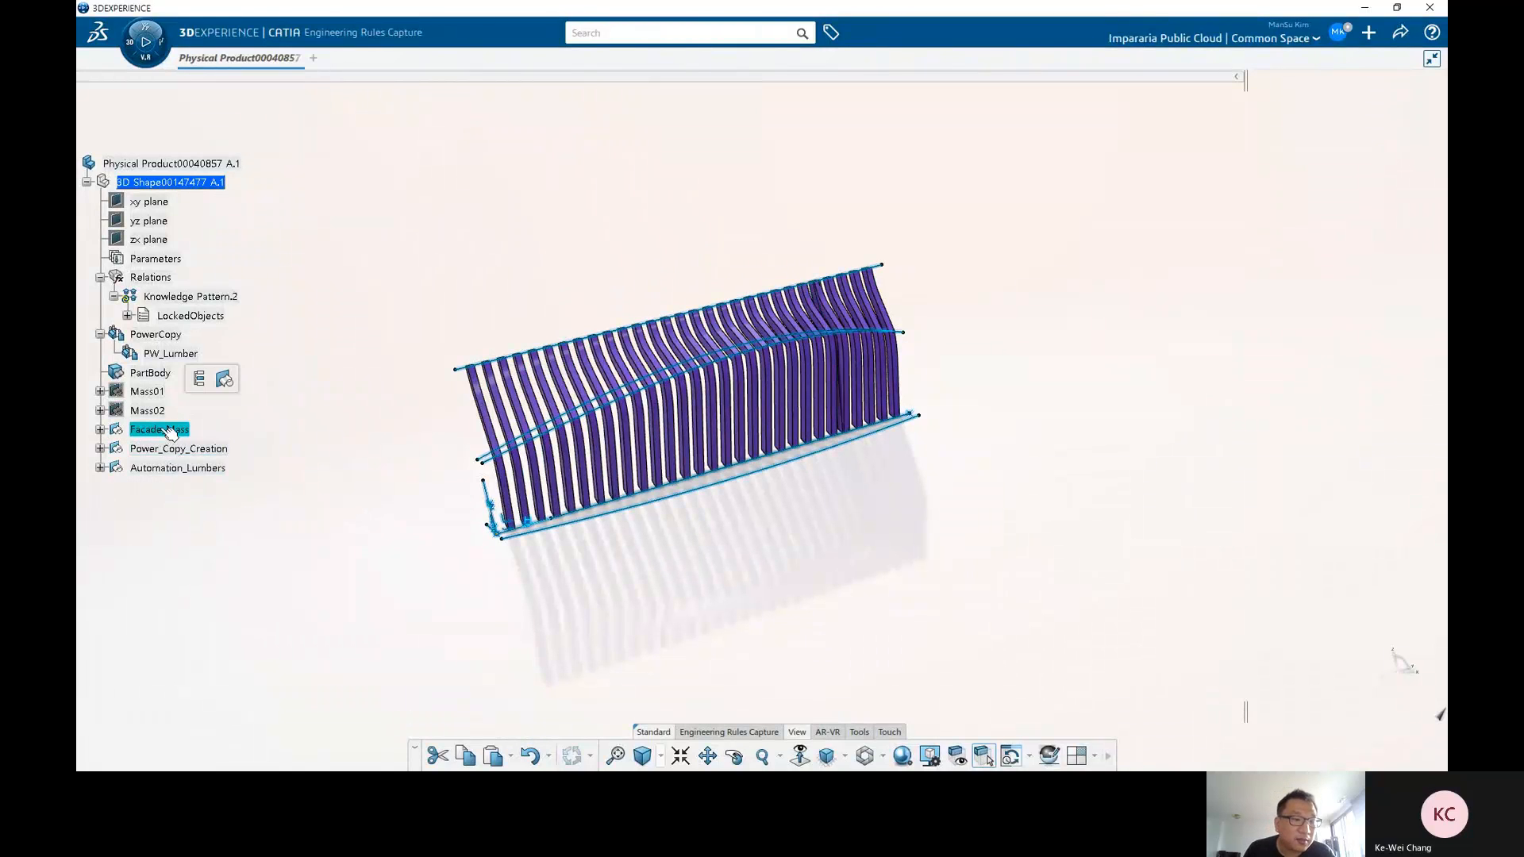
{"action": "left_click", "coordinate": [168, 429]}
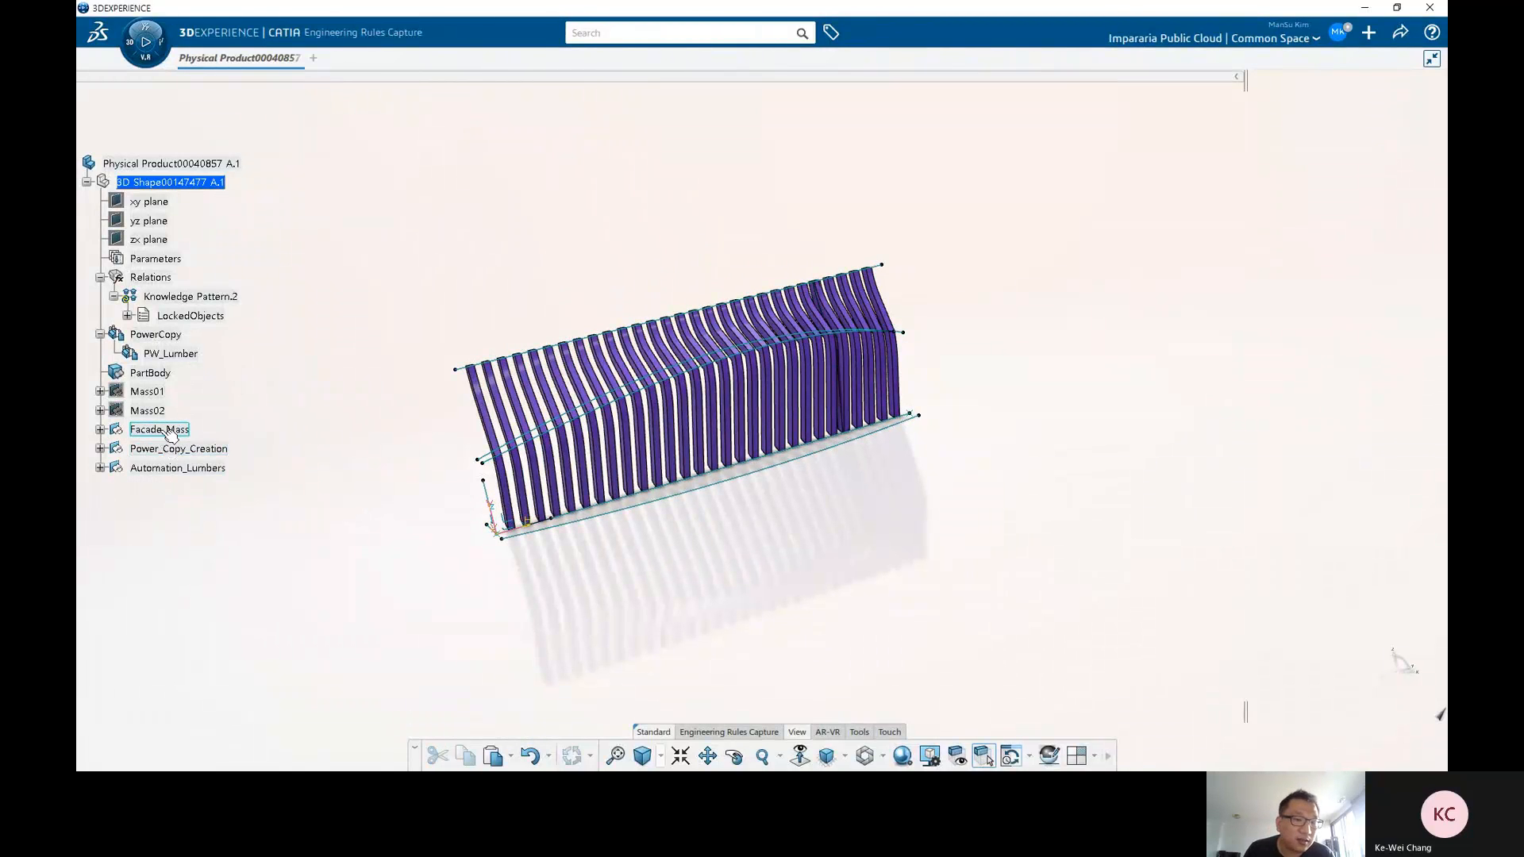
{"action": "left_click", "coordinate": [168, 429]}
{"action": "left_click", "coordinate": [184, 468], "text": "ctrl"}
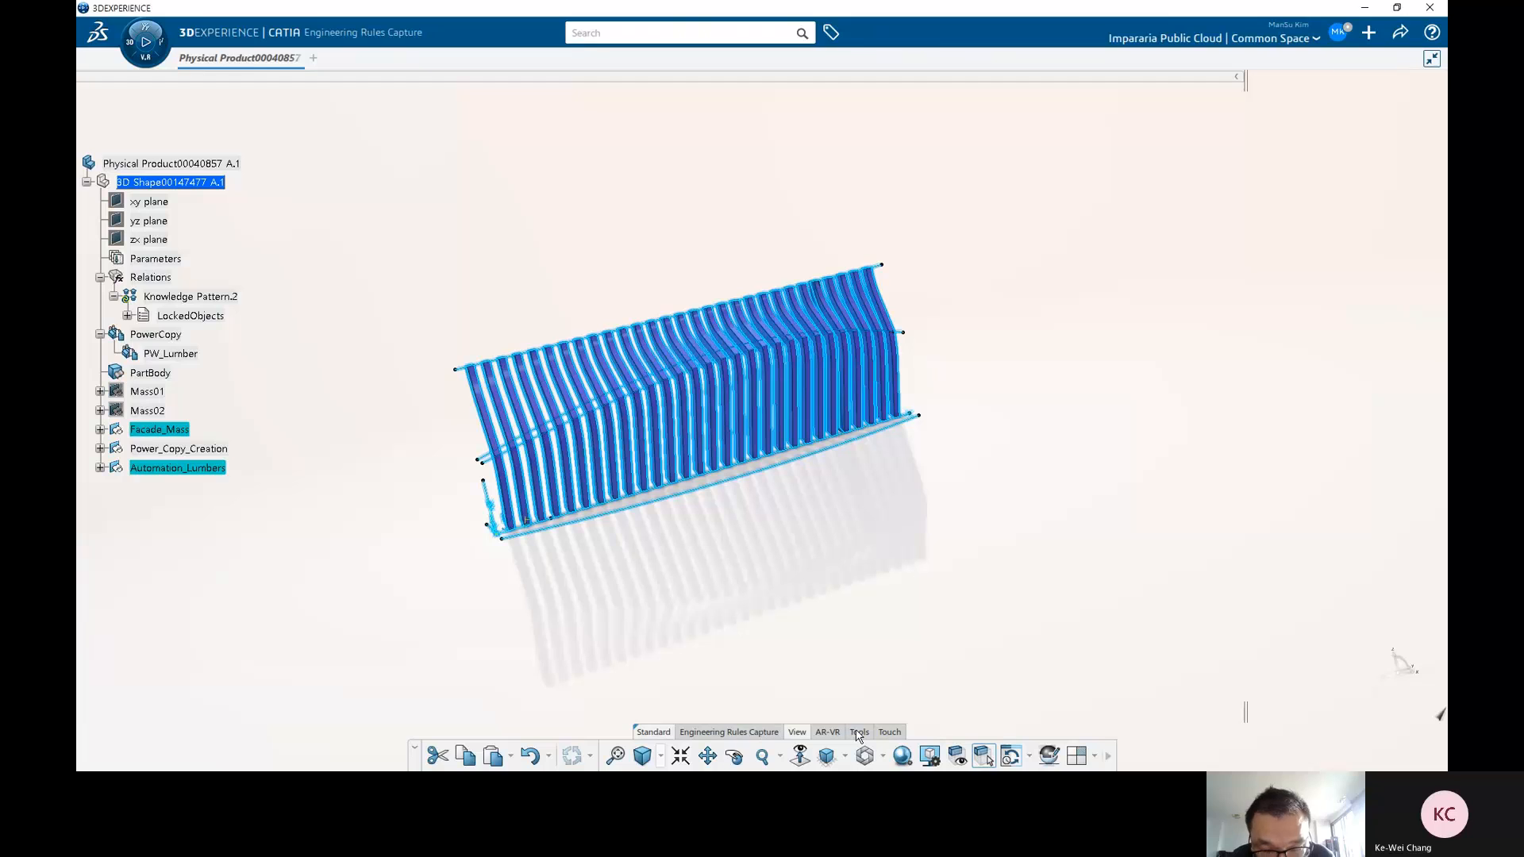
{"action": "left_click", "coordinate": [136, 55]}
{"action": "scroll", "coordinate": [285, 624], "scroll_direction": "down", "scroll_amount": 5}
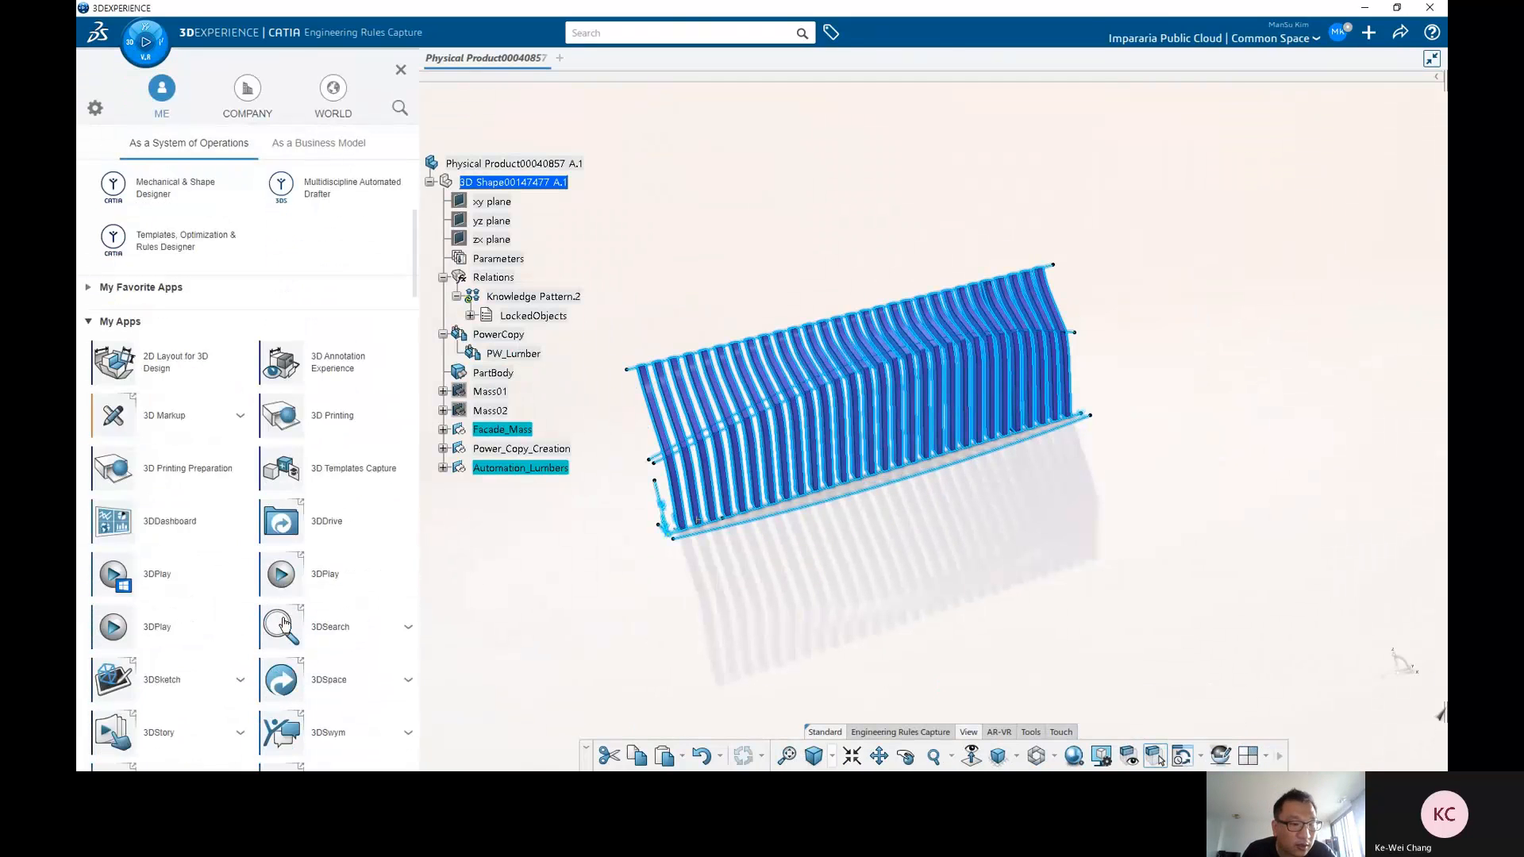
{"action": "scroll", "coordinate": [284, 625], "scroll_direction": "down", "scroll_amount": 4}
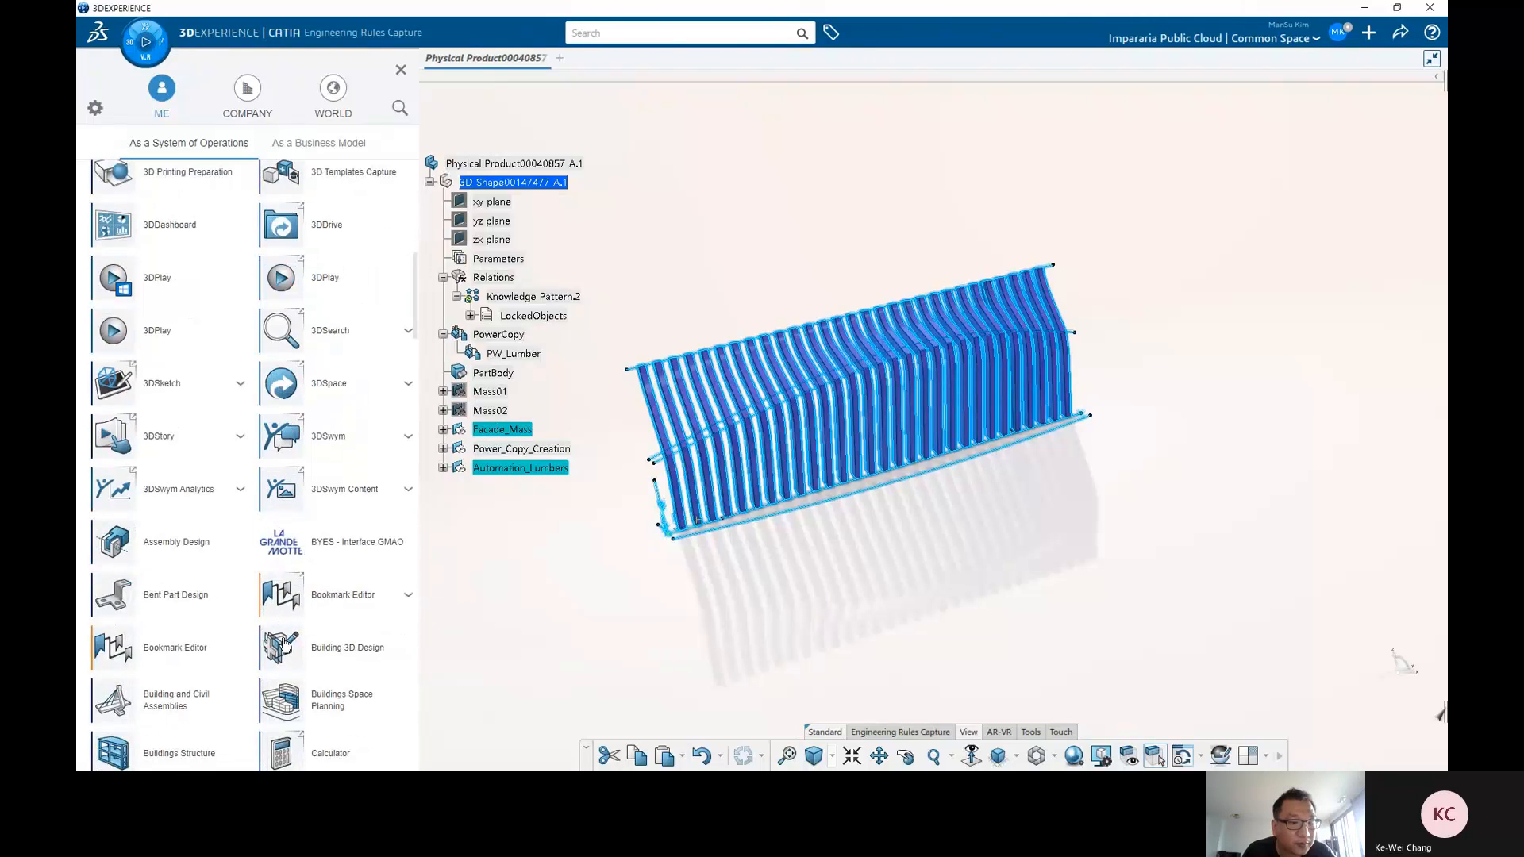
{"action": "left_click", "coordinate": [284, 645]}
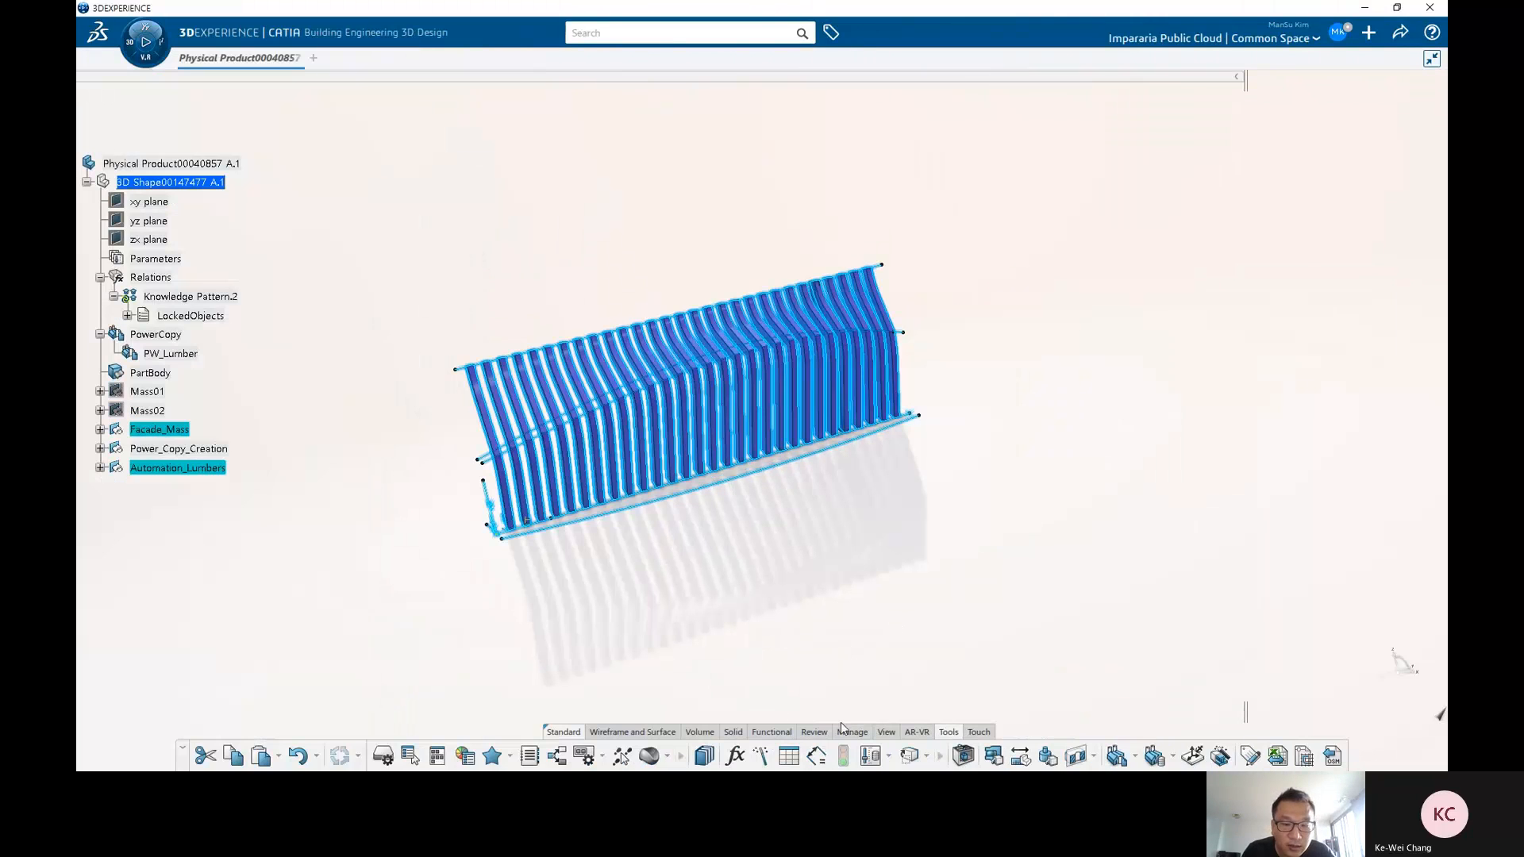
Insert a geometrical set under the 3D Shape that contains the selected Facade_Mass and Automation_Lumbers.
{"action": "left_click", "coordinate": [852, 732]}
{"action": "left_click", "coordinate": [800, 756]}
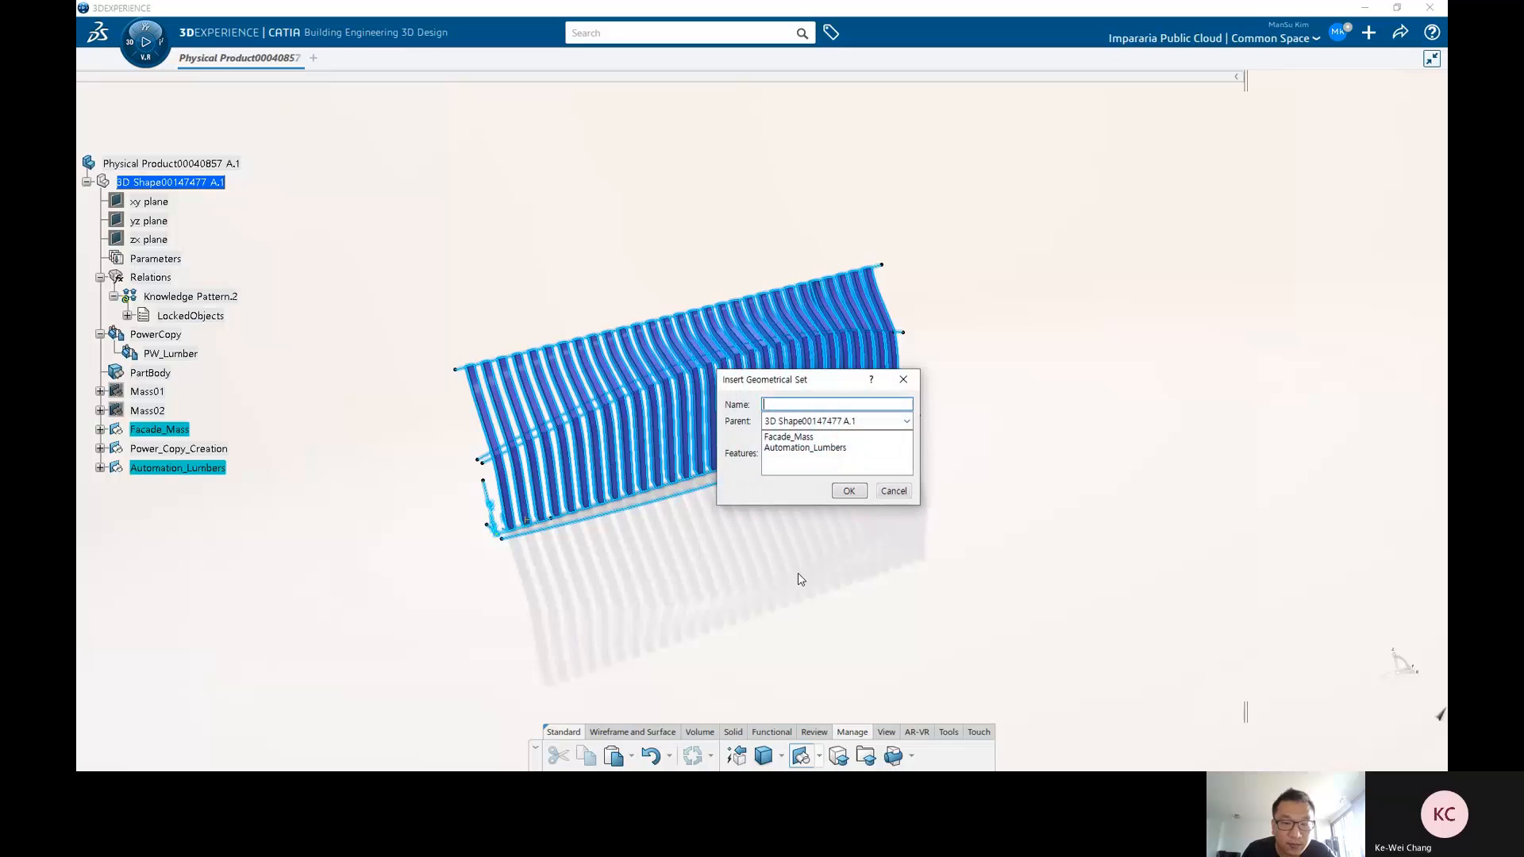
{"action": "left_click", "coordinate": [846, 492]}
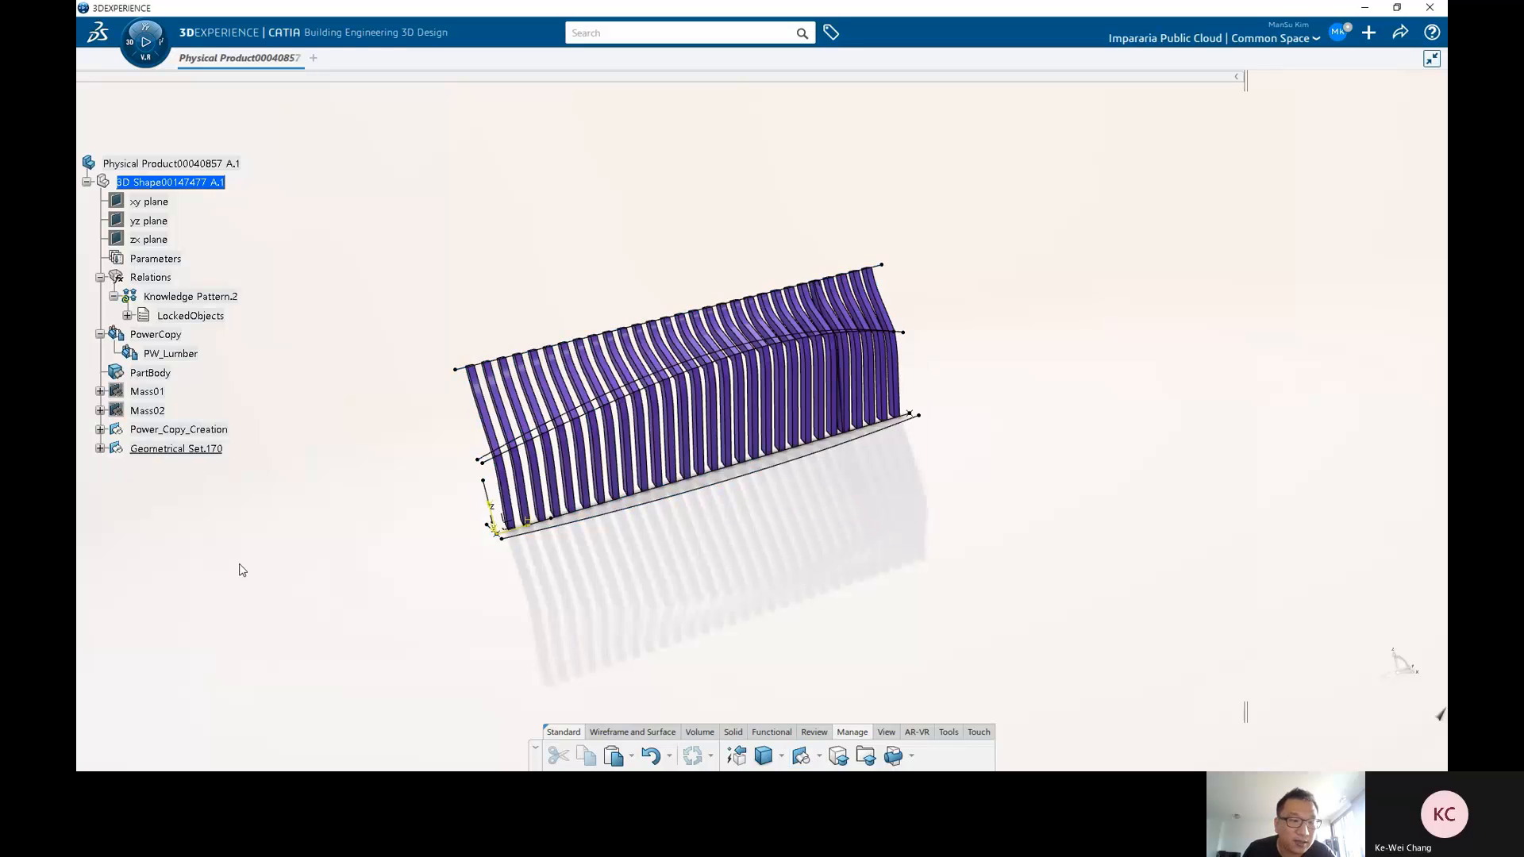
Hide Power_Copy_Creation, and paste a copy of Geometrical Set.170 into the 3D Shape.
{"action": "left_click", "coordinate": [190, 431]}
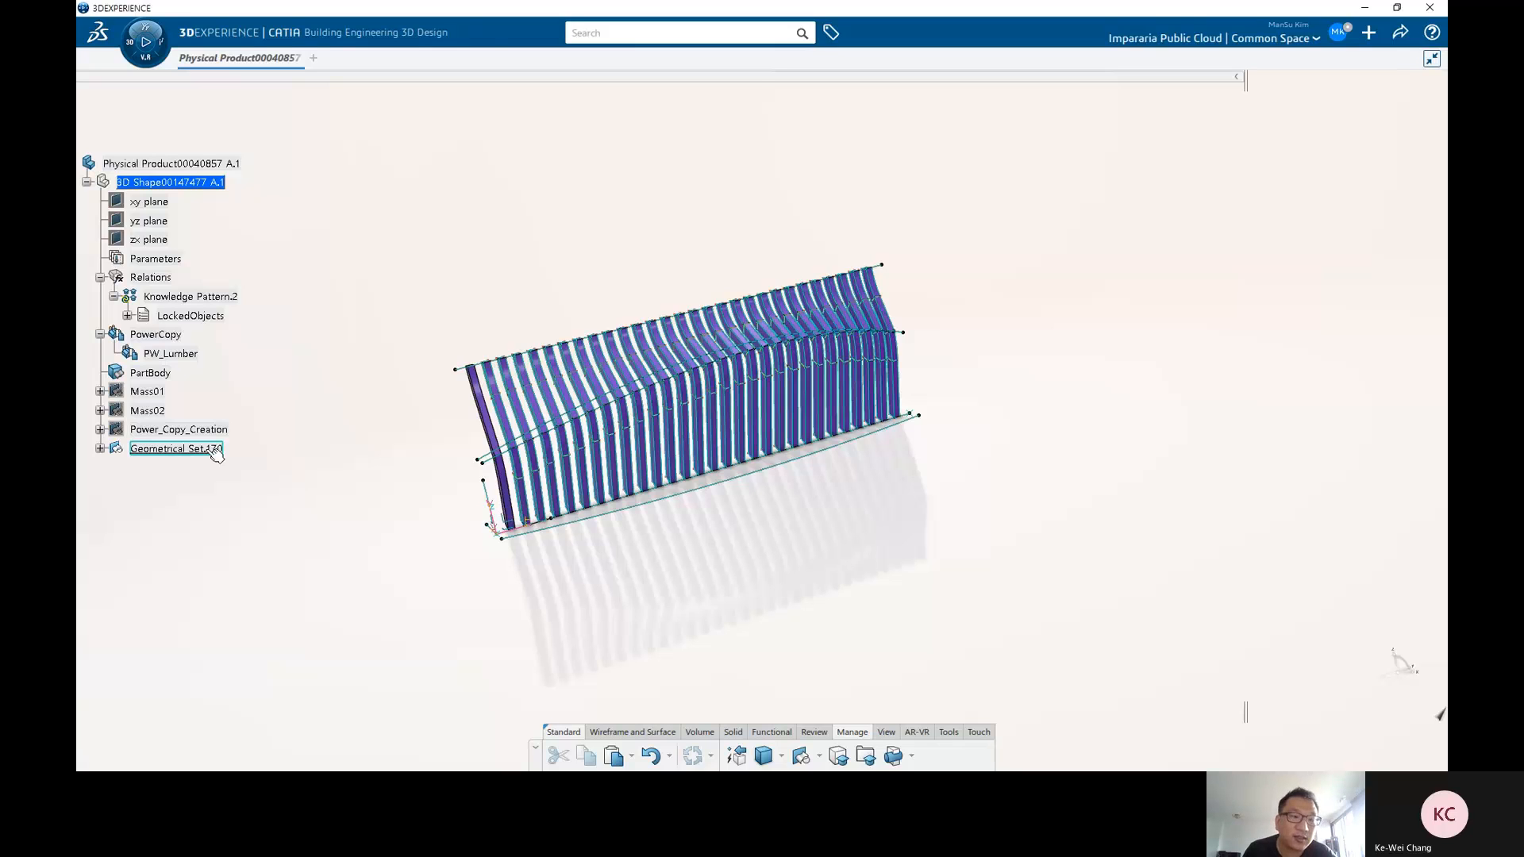
{"action": "left_click", "coordinate": [216, 454]}
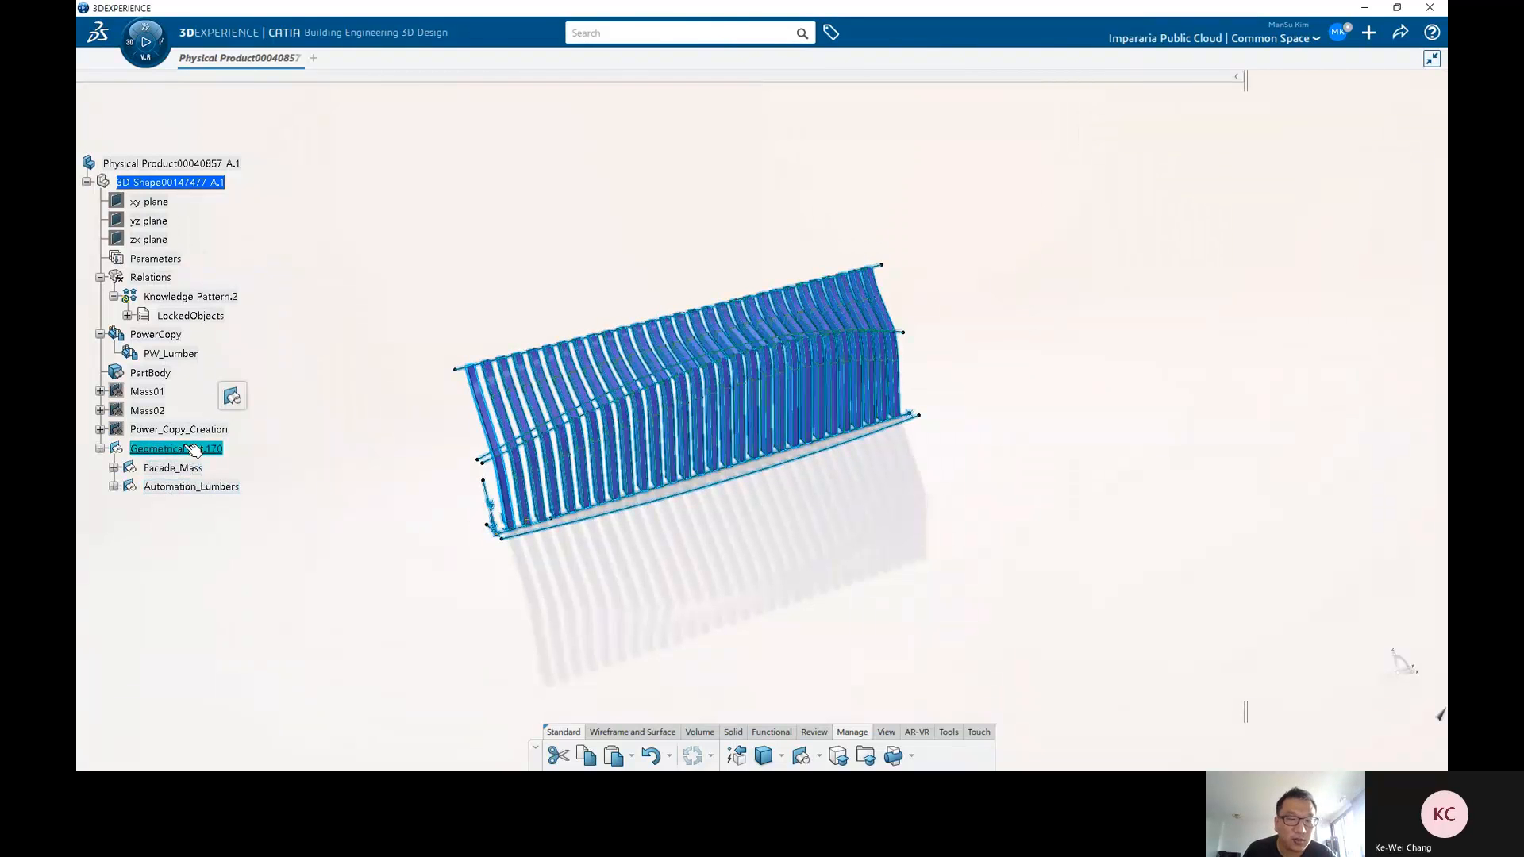
{"action": "left_click", "coordinate": [159, 182]}
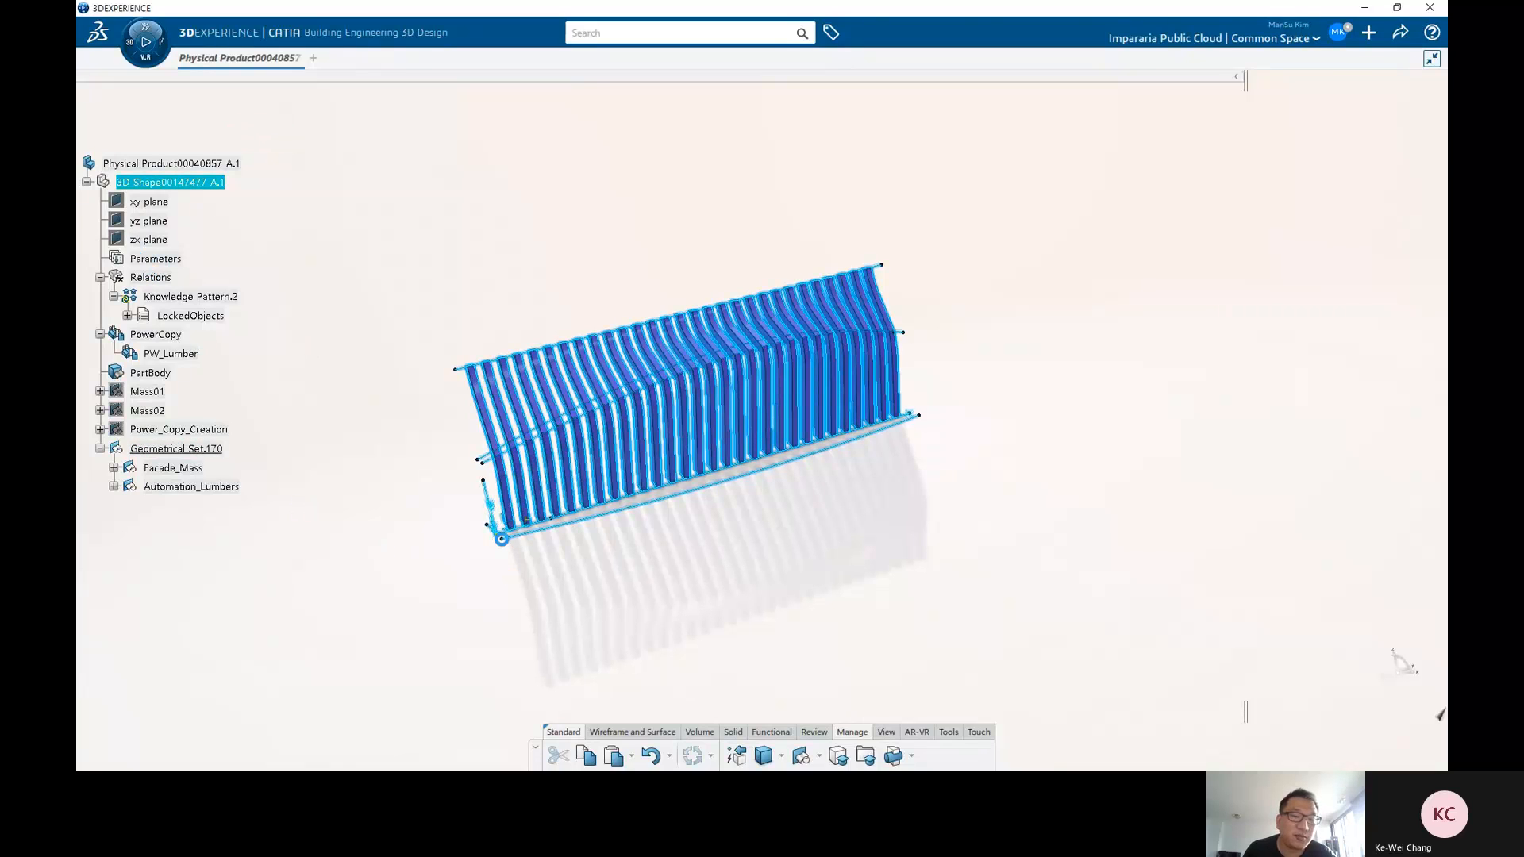
Expand the copied geometrical set down to the Coordination elements of its Facade_Mass.
{"action": "double_click", "coordinate": [169, 508]}
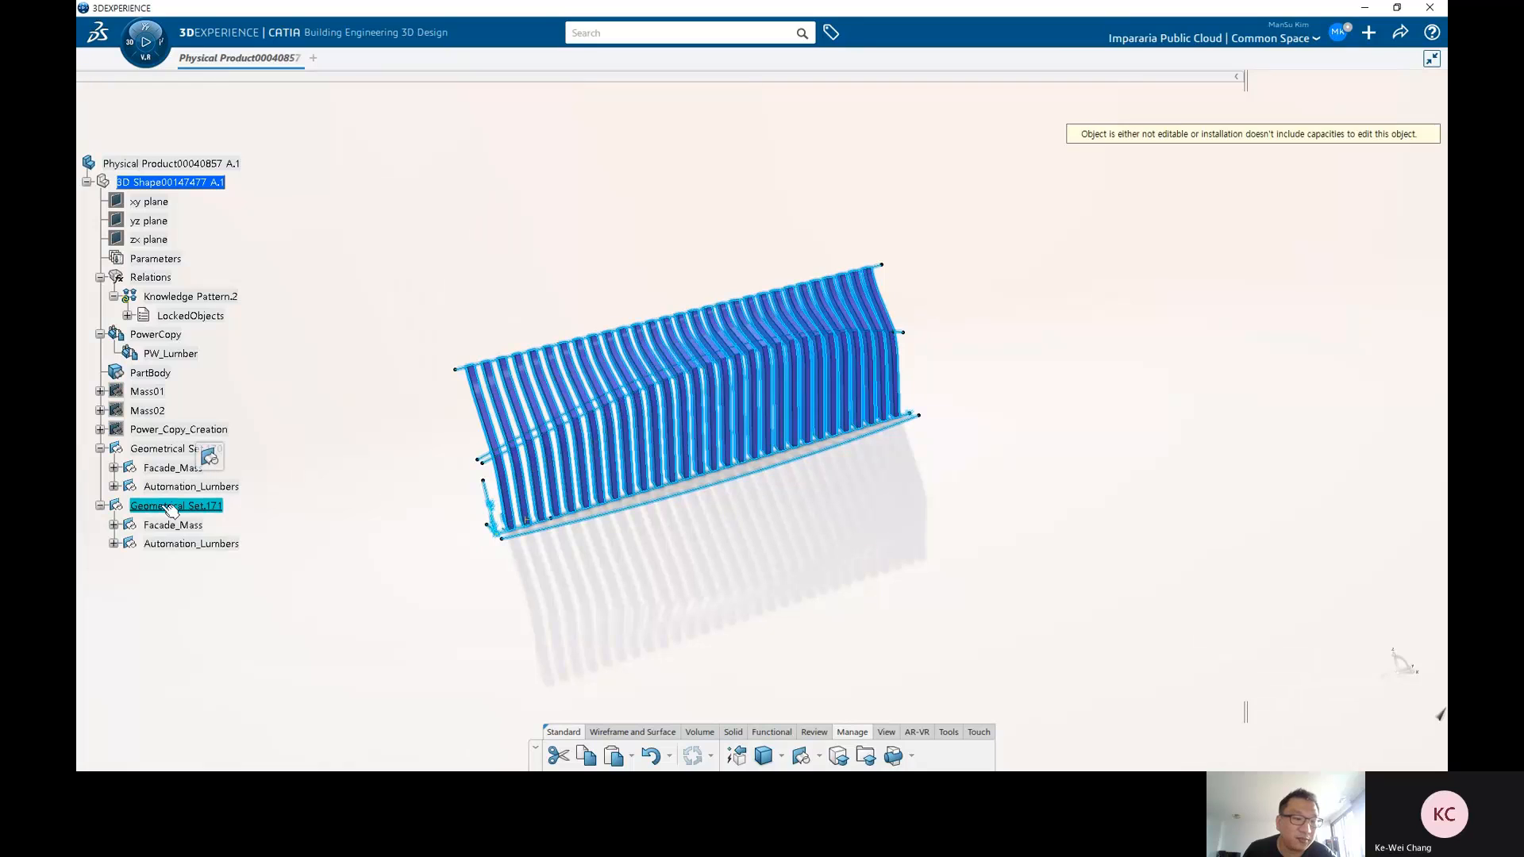
{"action": "left_click", "coordinate": [114, 526]}
{"action": "left_click", "coordinate": [127, 583]}
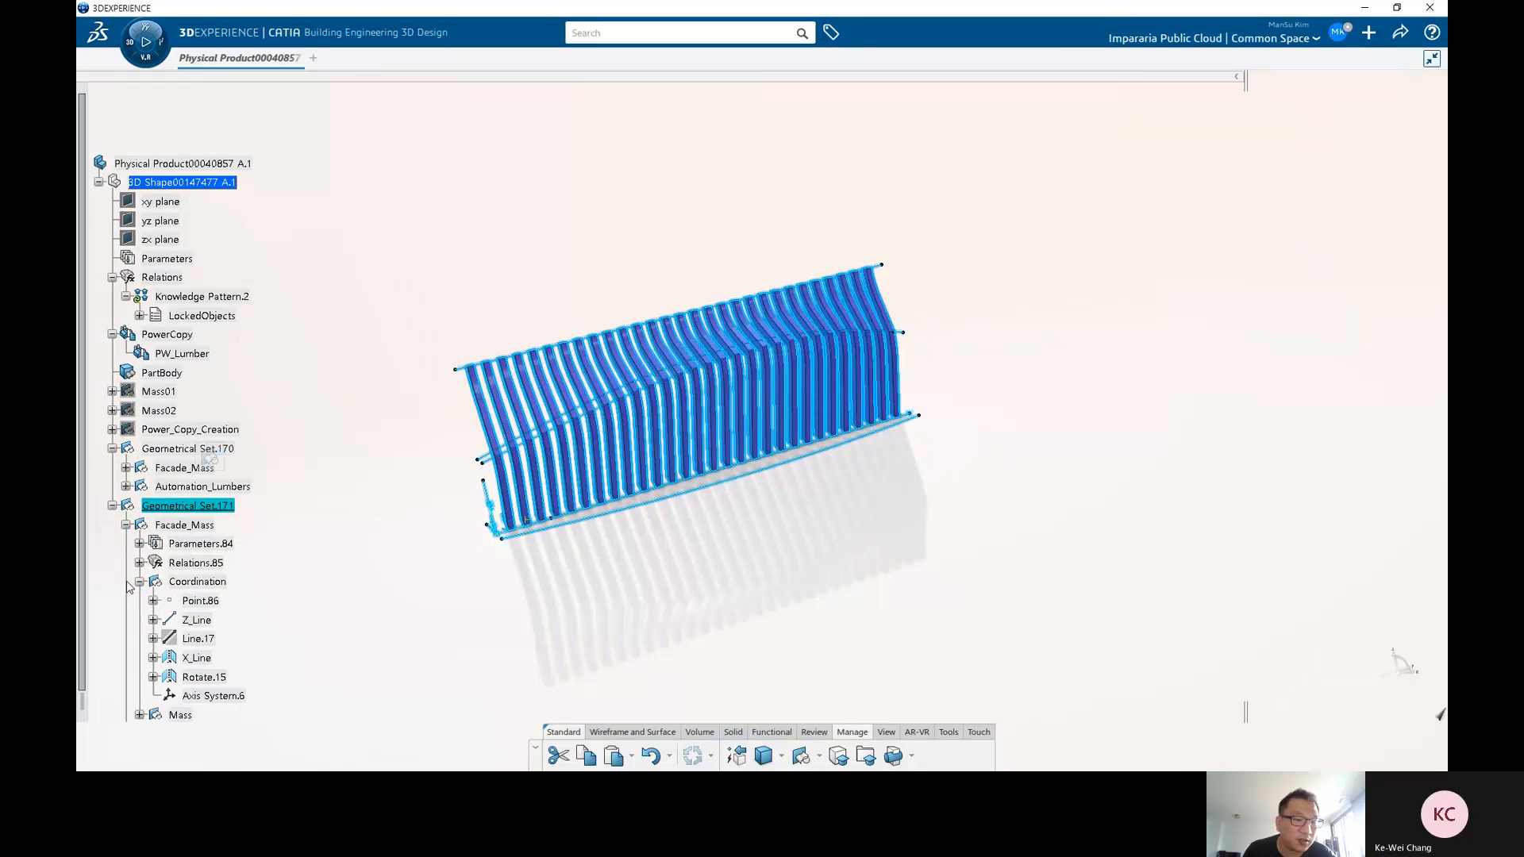
Set the X coordinate of the copied facade's origin Point.86 to 5000 mm, and view both facades.
{"action": "double_click", "coordinate": [201, 601]}
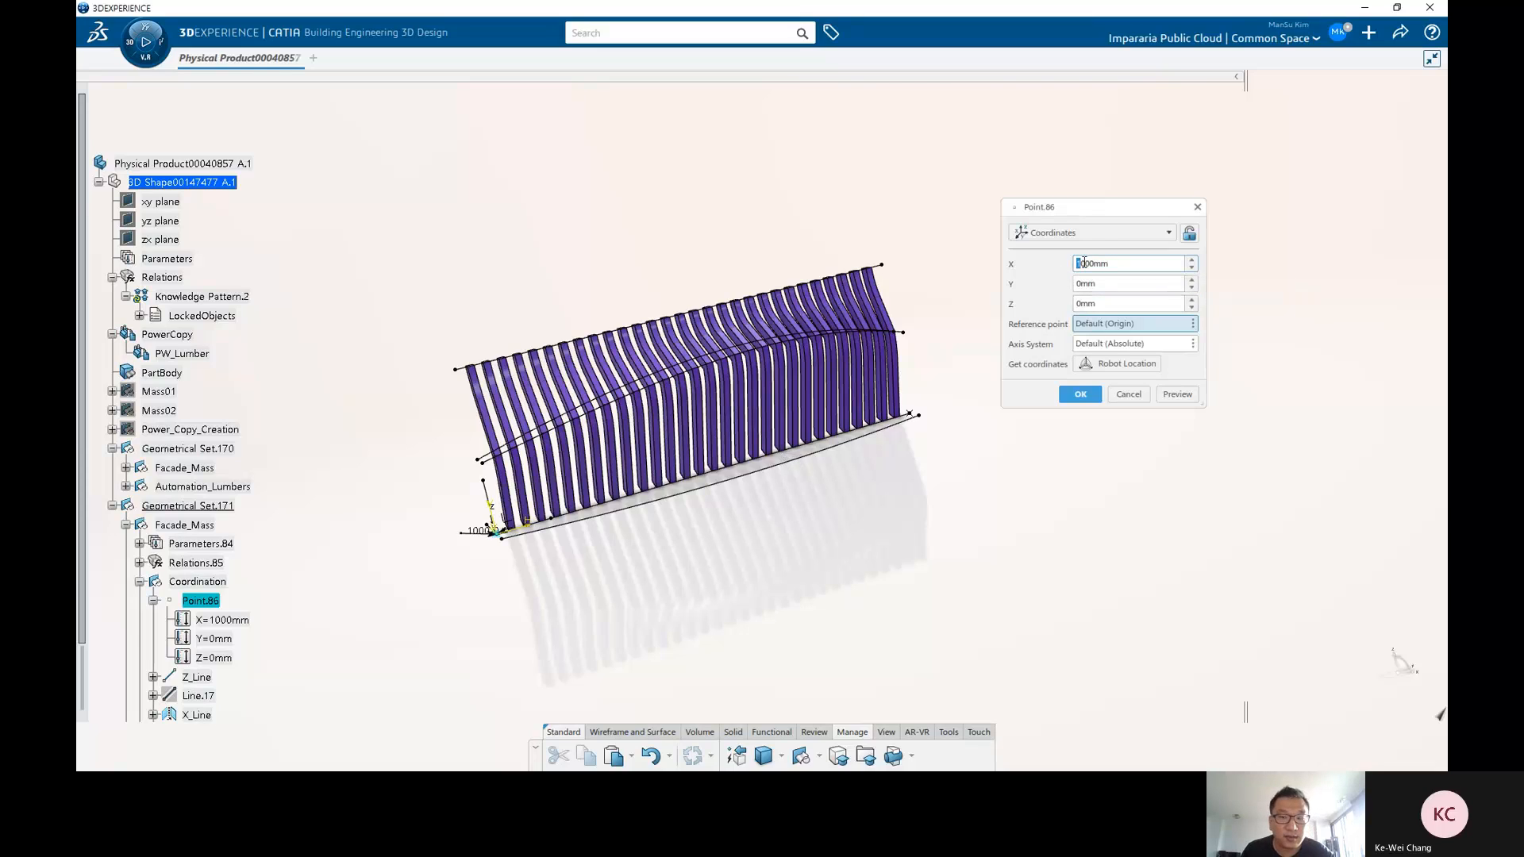
{"action": "type", "text": "5"}
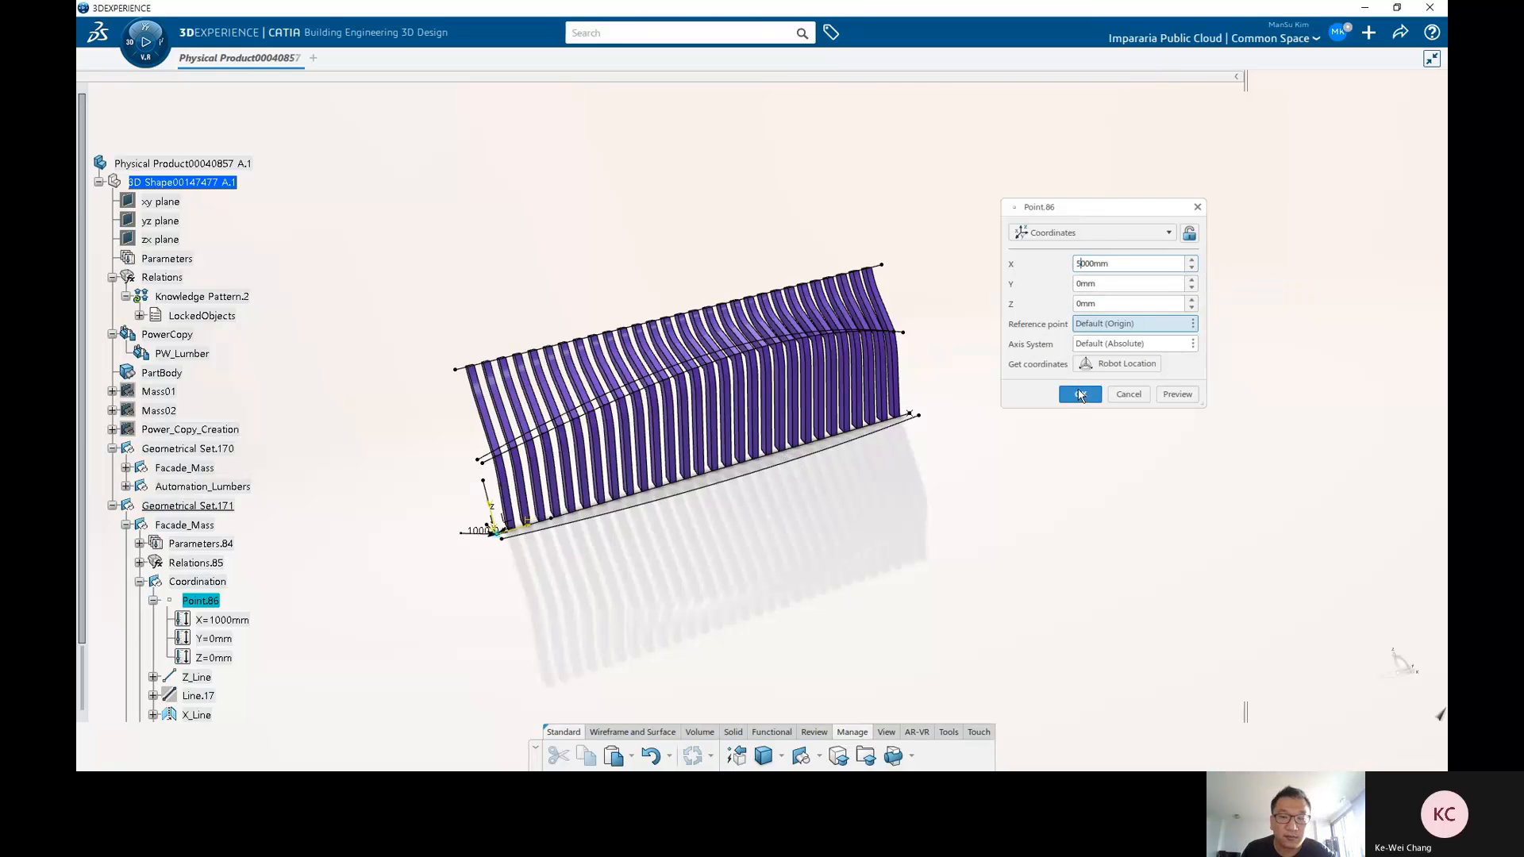
{"action": "left_click", "coordinate": [1081, 394]}
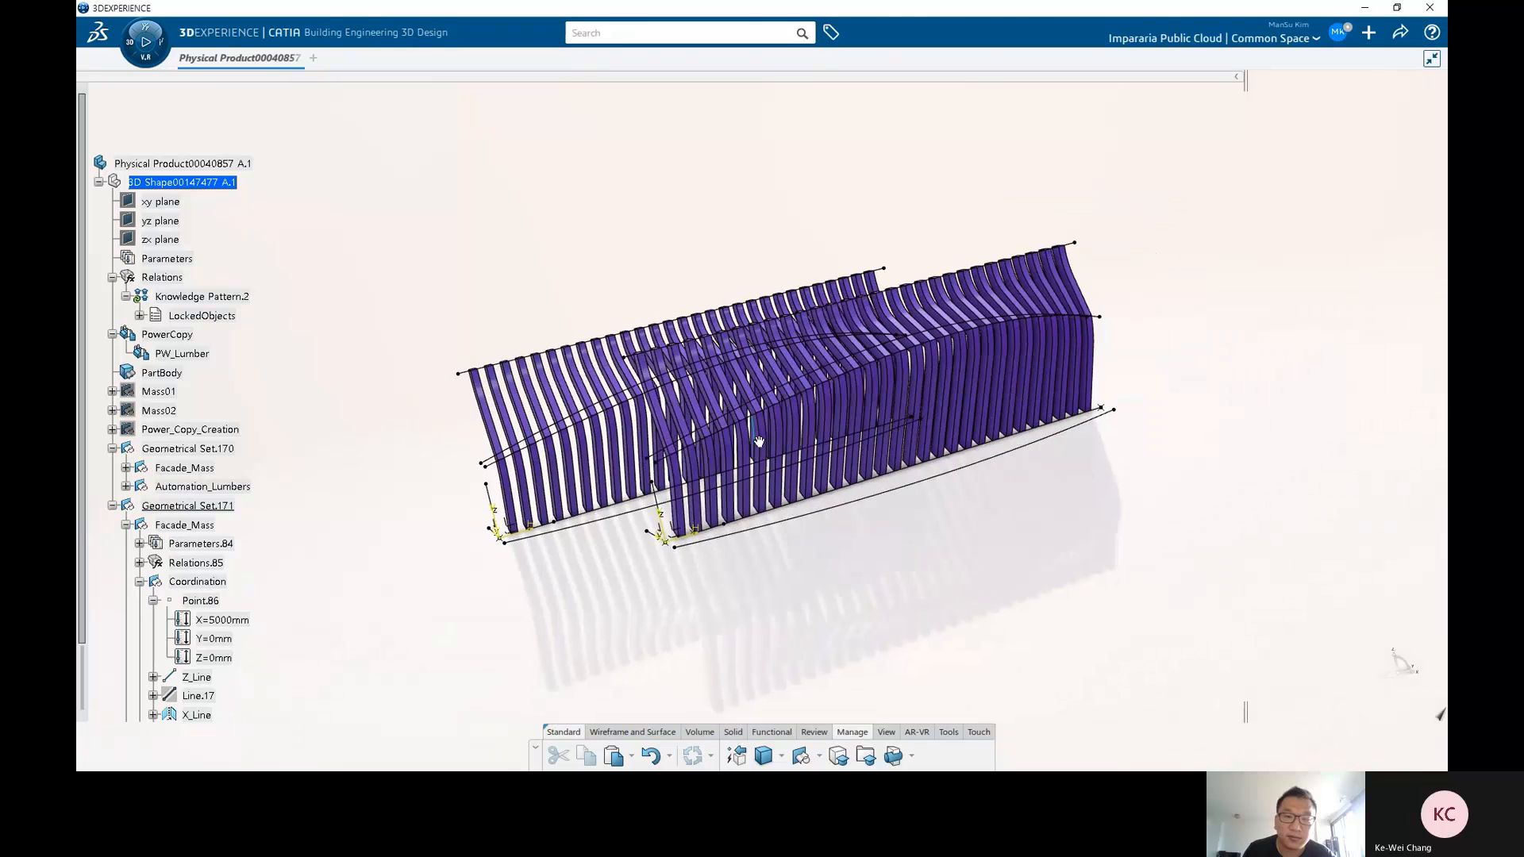
{"action": "middle_click_drag", "start_coordinate": [1056, 429], "coordinate": [713, 518]}
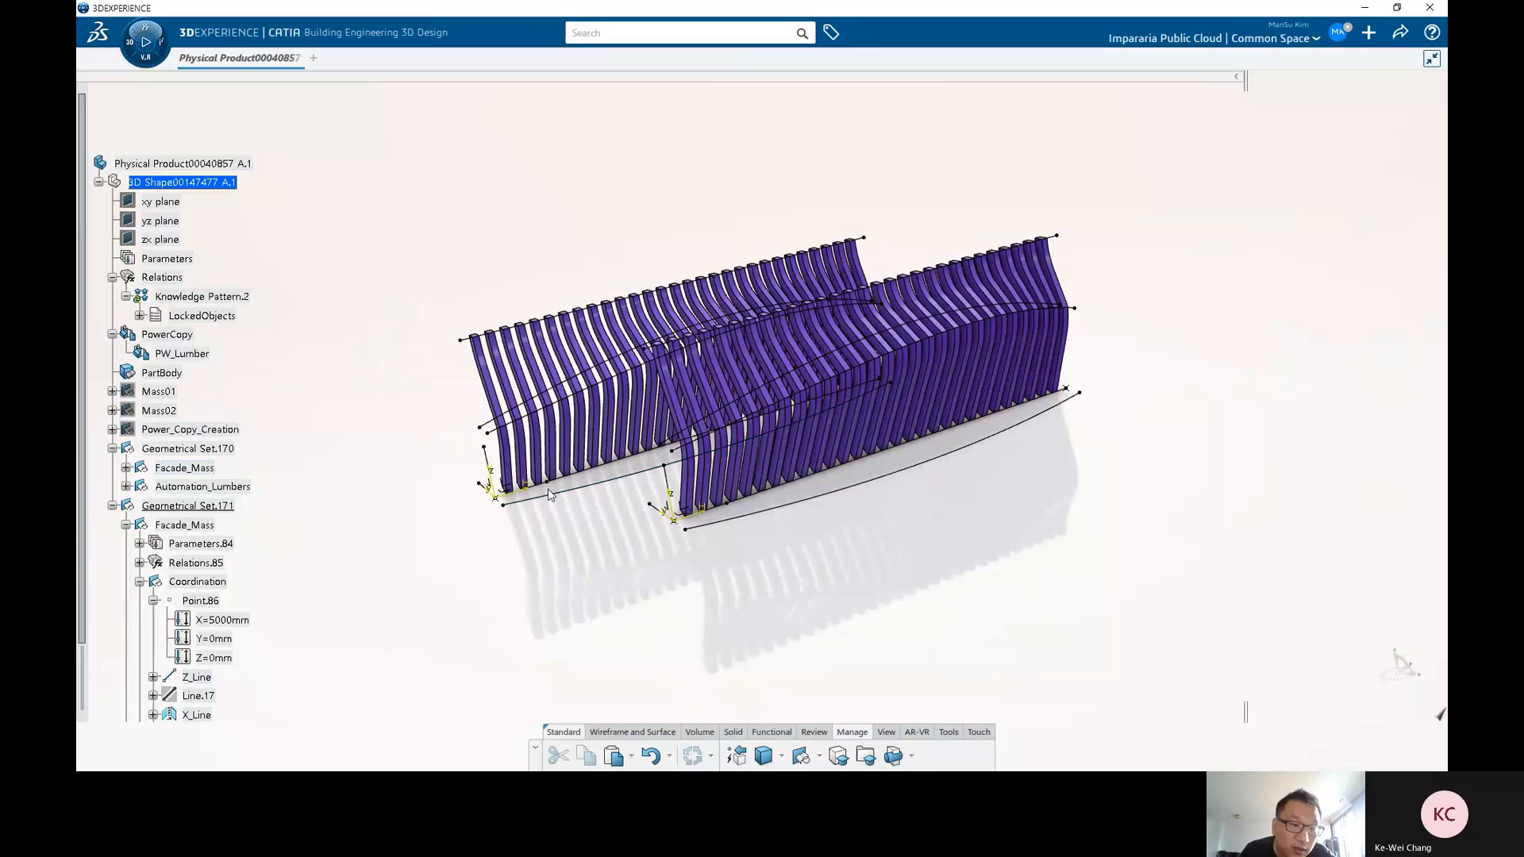
Undo the X coordinate change of the copied facade's origin point, and select that point again.
{"action": "key", "text": "ctrl+z"}
{"action": "left_click", "coordinate": [178, 600]}
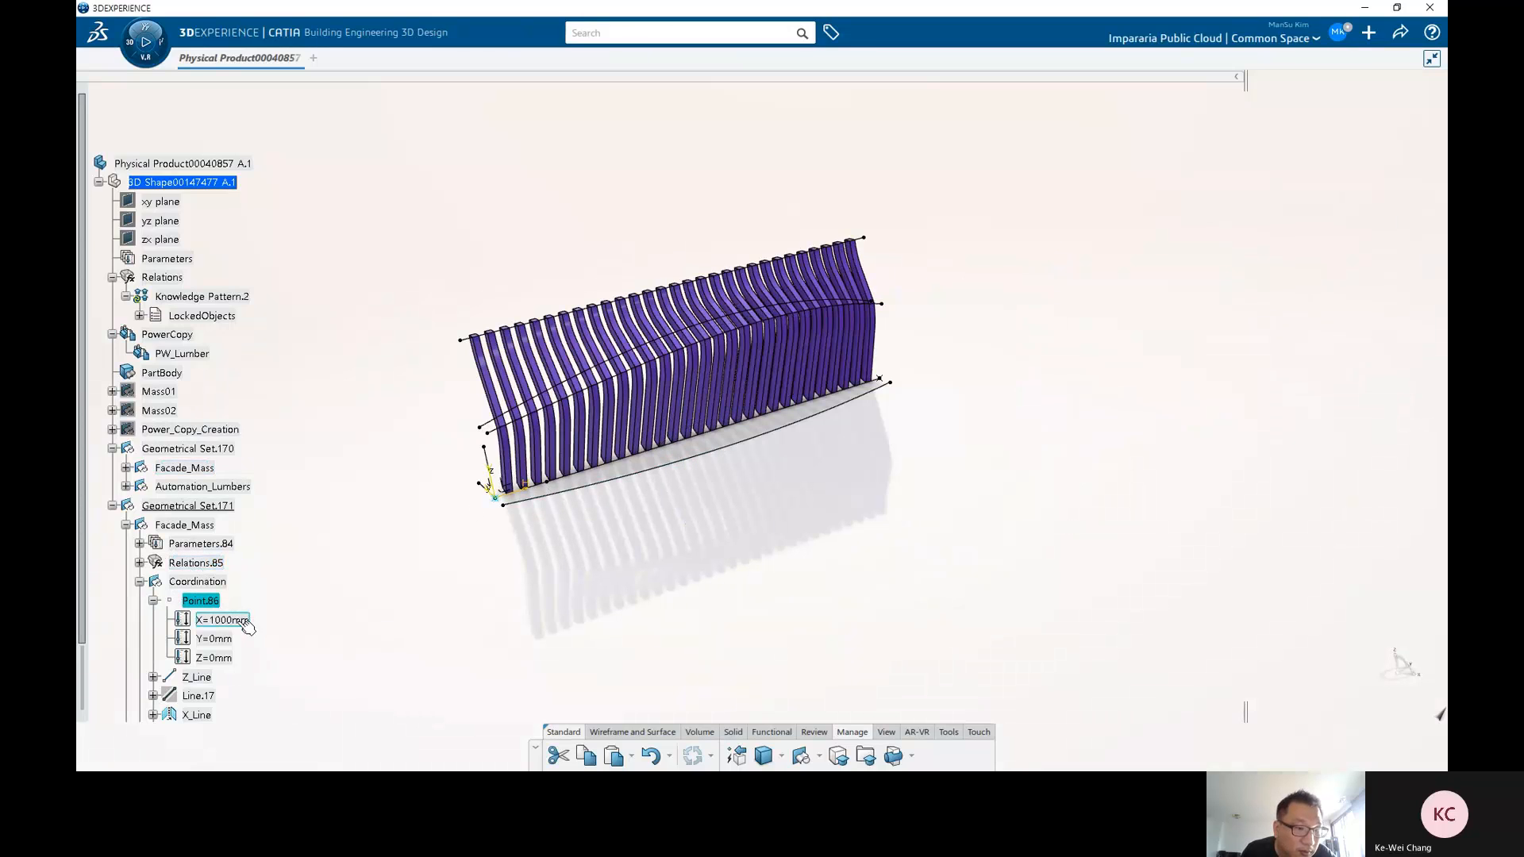
{"action": "middle_click_drag", "start_coordinate": [529, 520], "coordinate": [785, 524]}
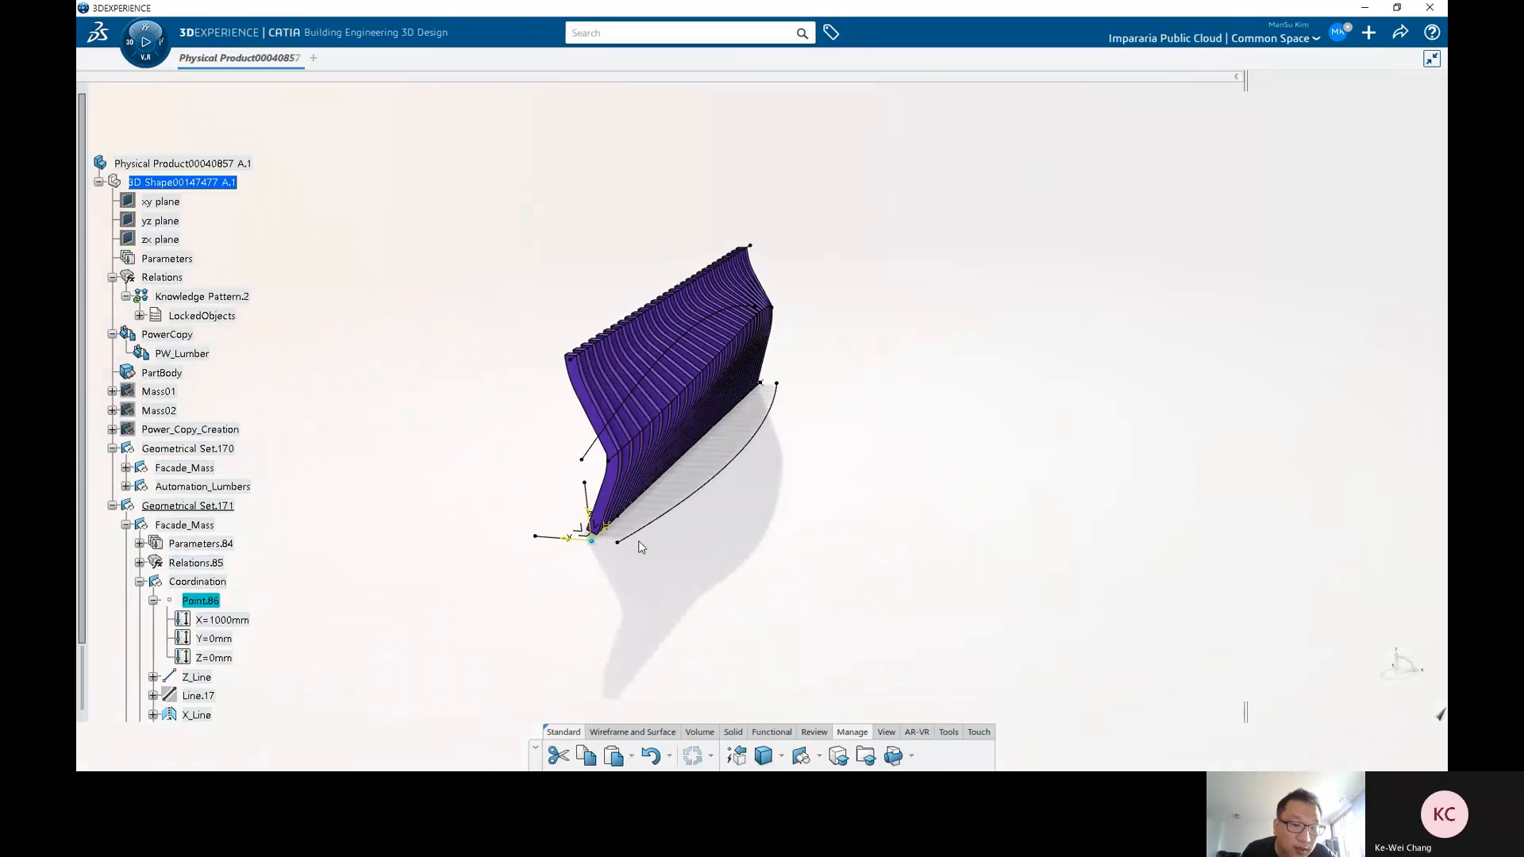
Inspect Z_Line and X_Line in the copied facade's Coordination set, and open and close X_Line's Angle parameter unchanged.
{"action": "scroll", "coordinate": [215, 642], "scroll_direction": "down", "scroll_amount": 3}
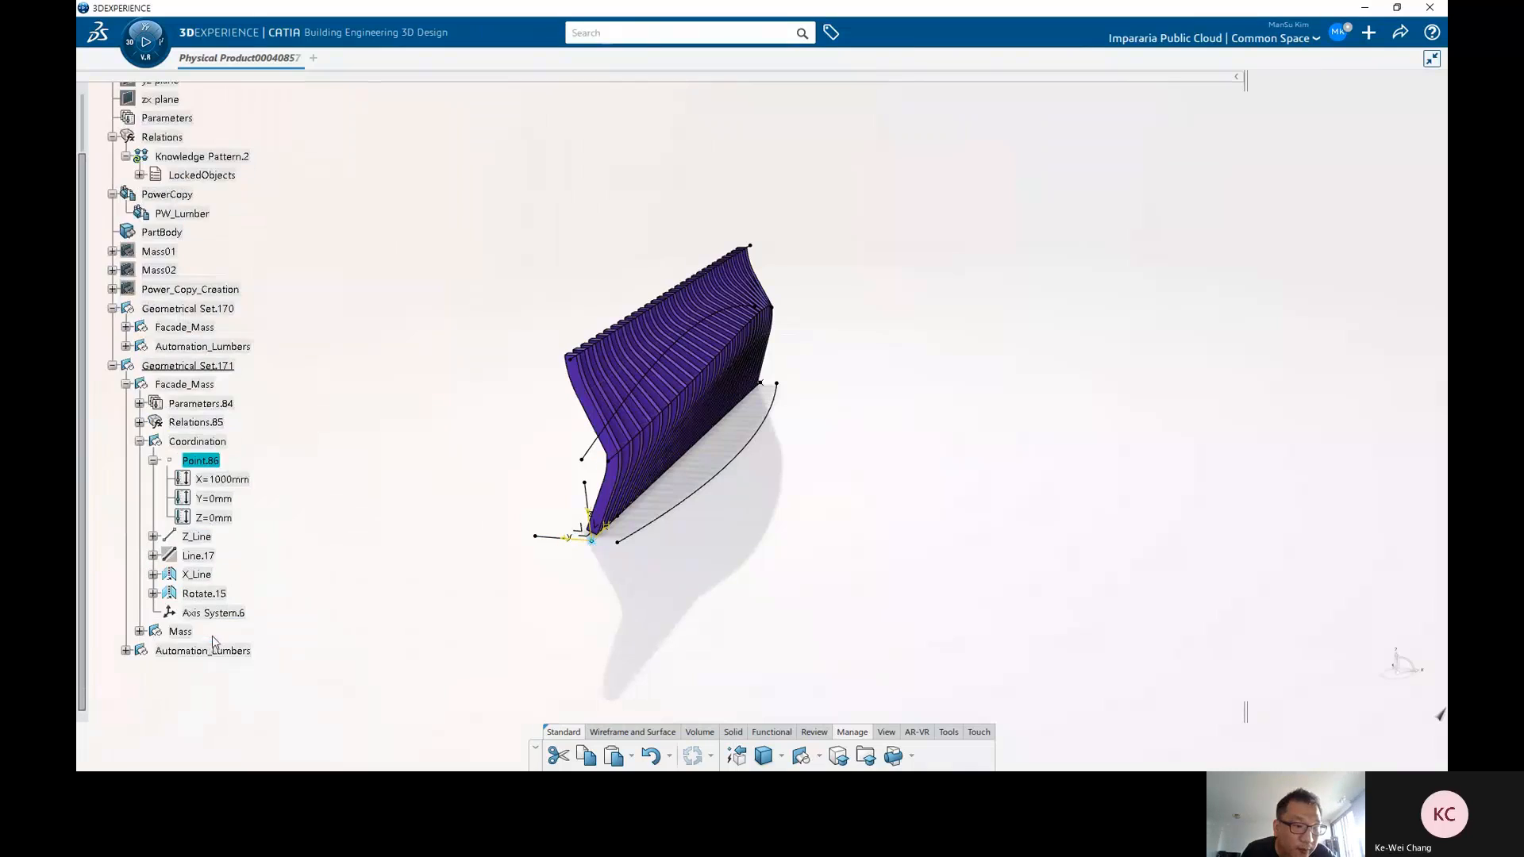
{"action": "left_click", "coordinate": [194, 537]}
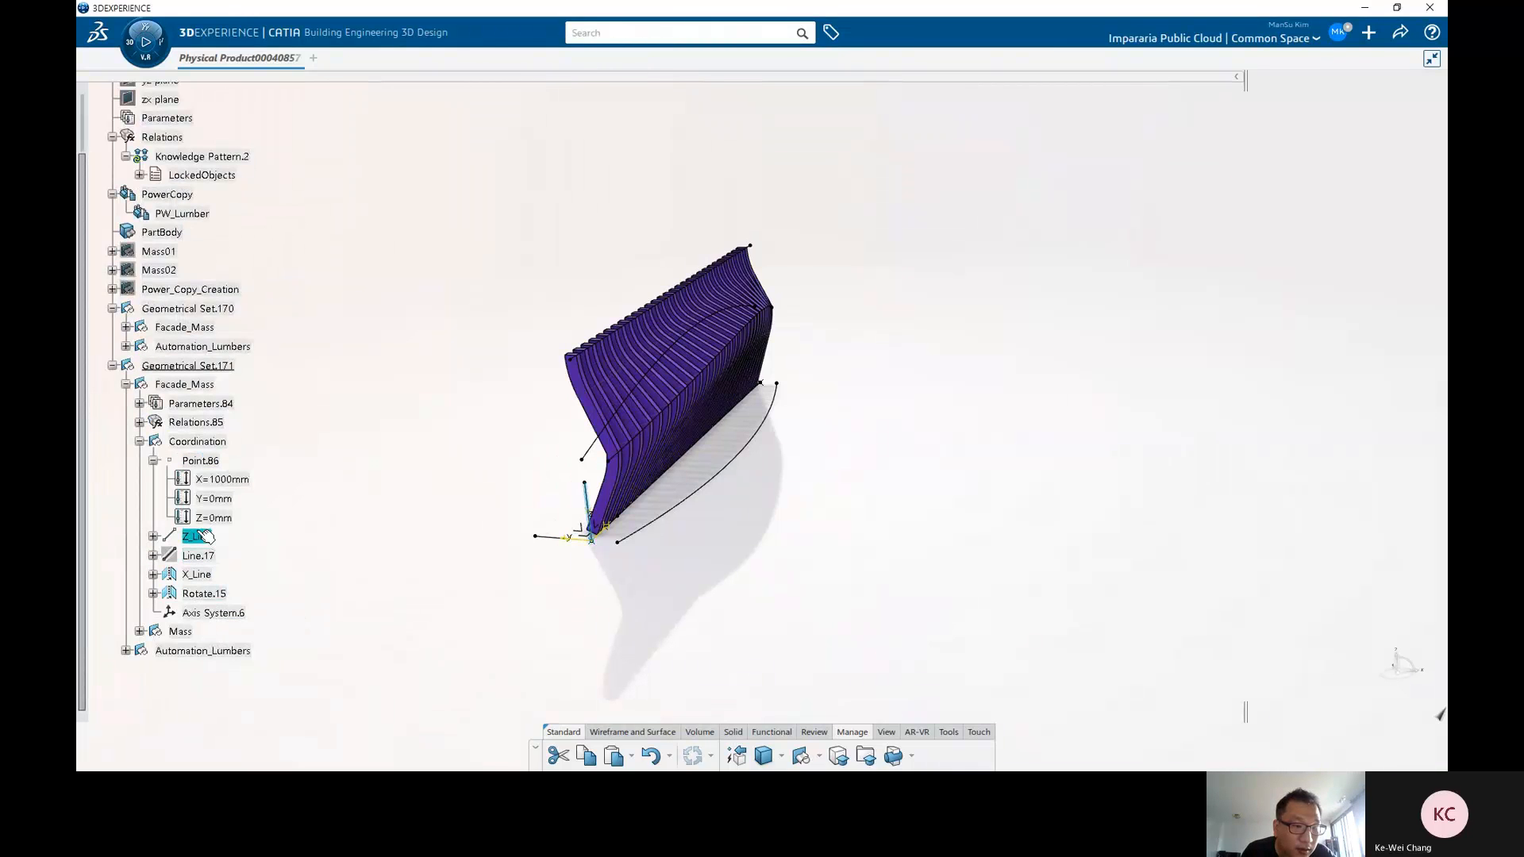
{"action": "left_click", "coordinate": [198, 575]}
{"action": "middle_click_drag", "start_coordinate": [796, 550], "coordinate": [576, 573]}
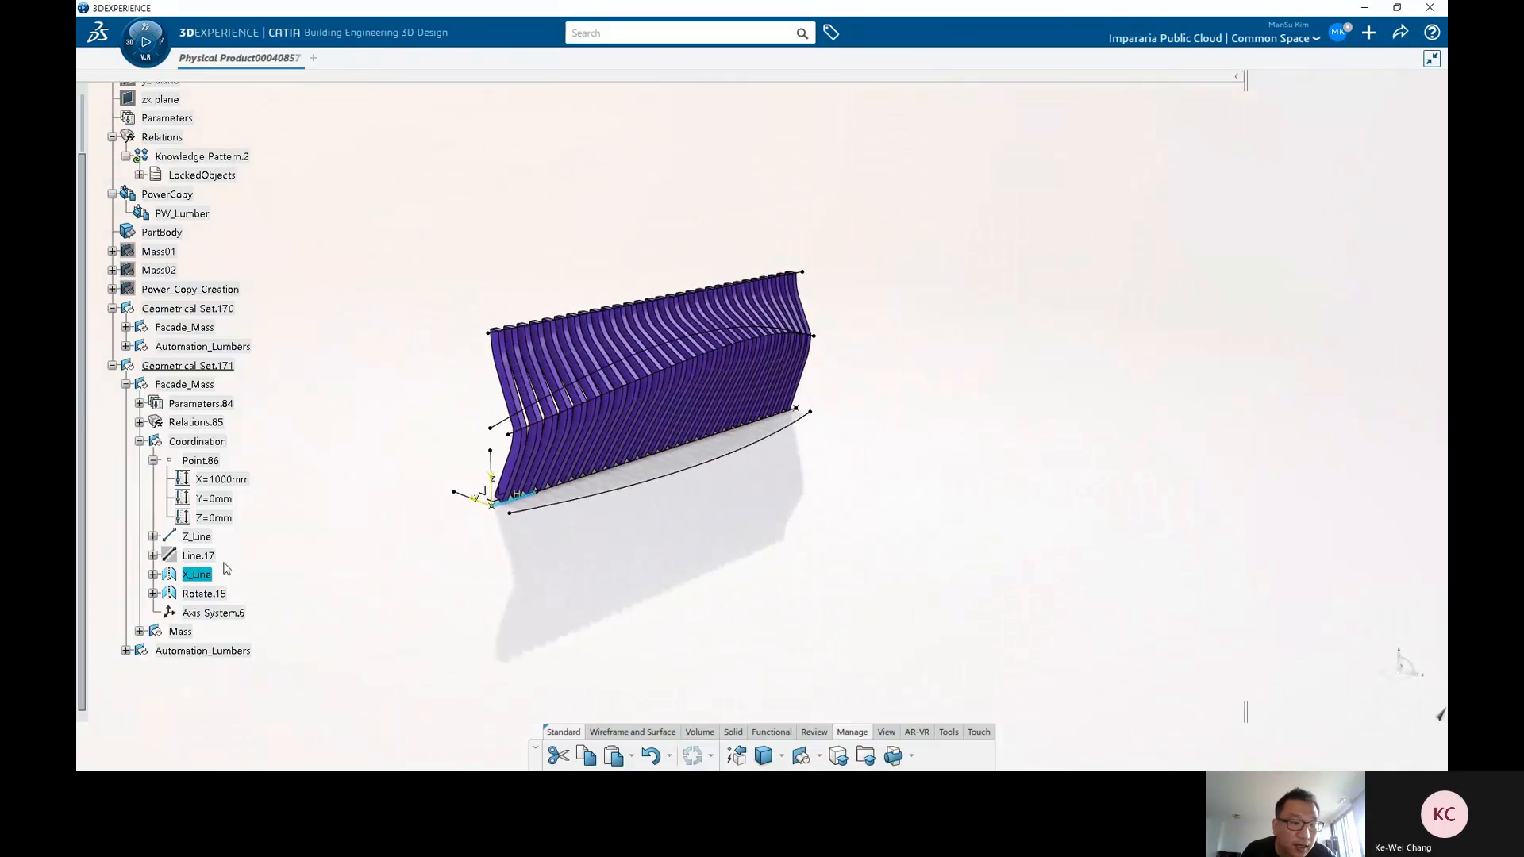
{"action": "left_click", "coordinate": [154, 575]}
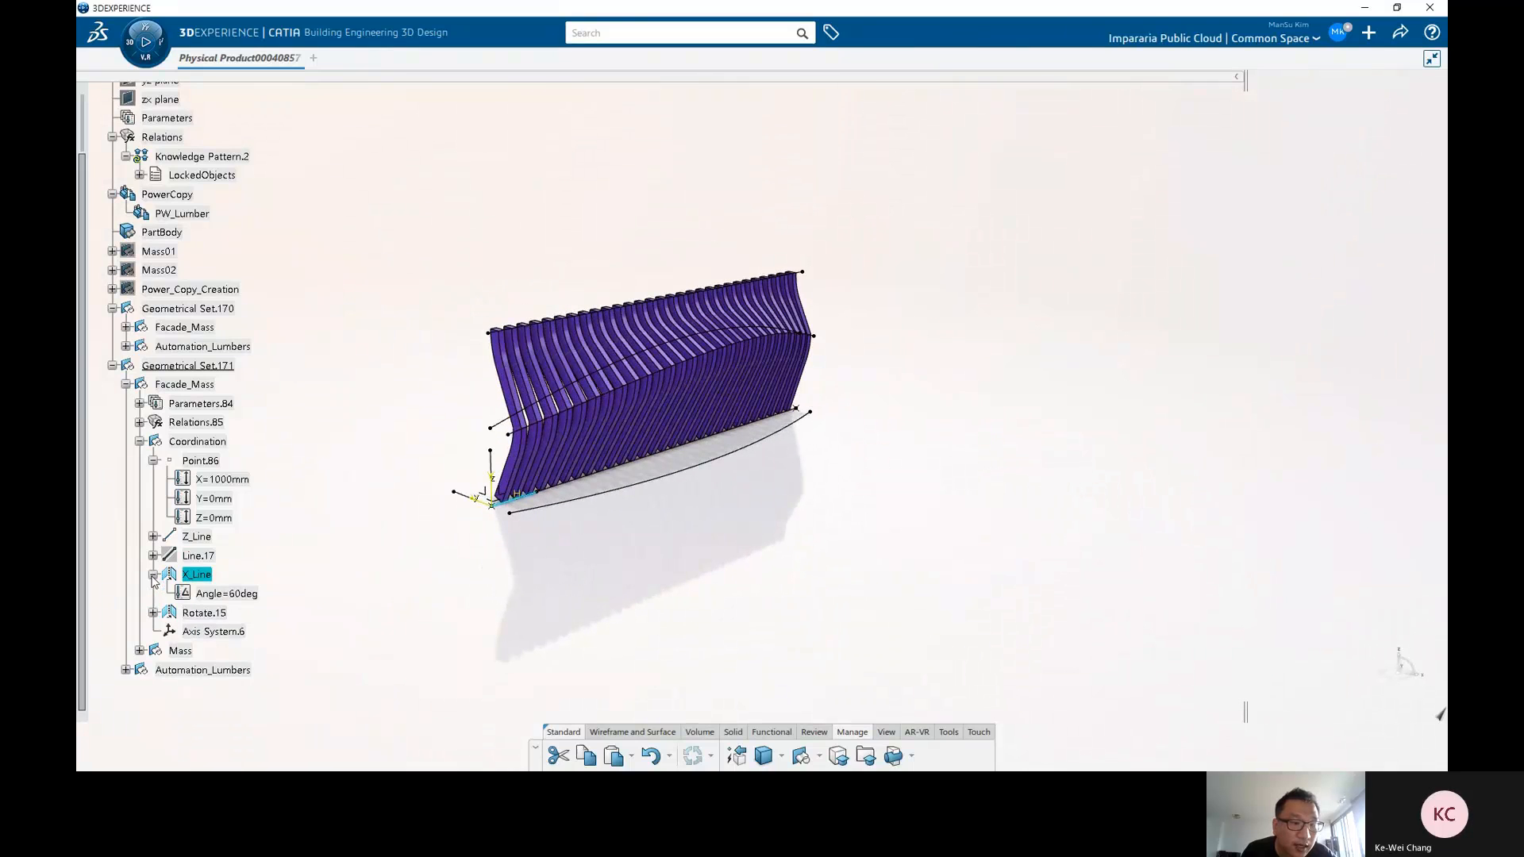
{"action": "double_click", "coordinate": [252, 595]}
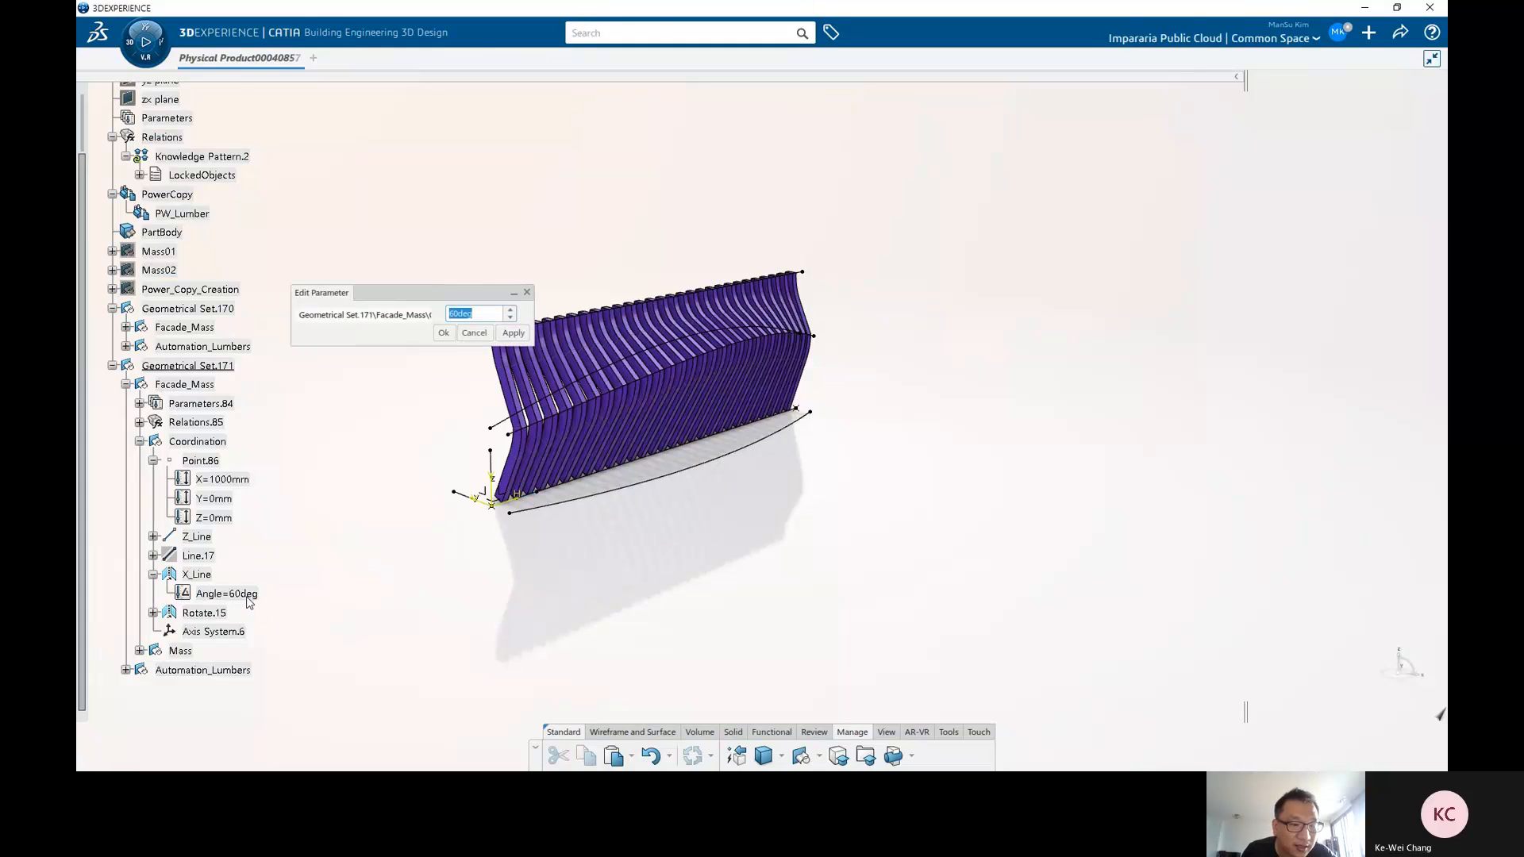
{"action": "left_click", "coordinate": [445, 333]}
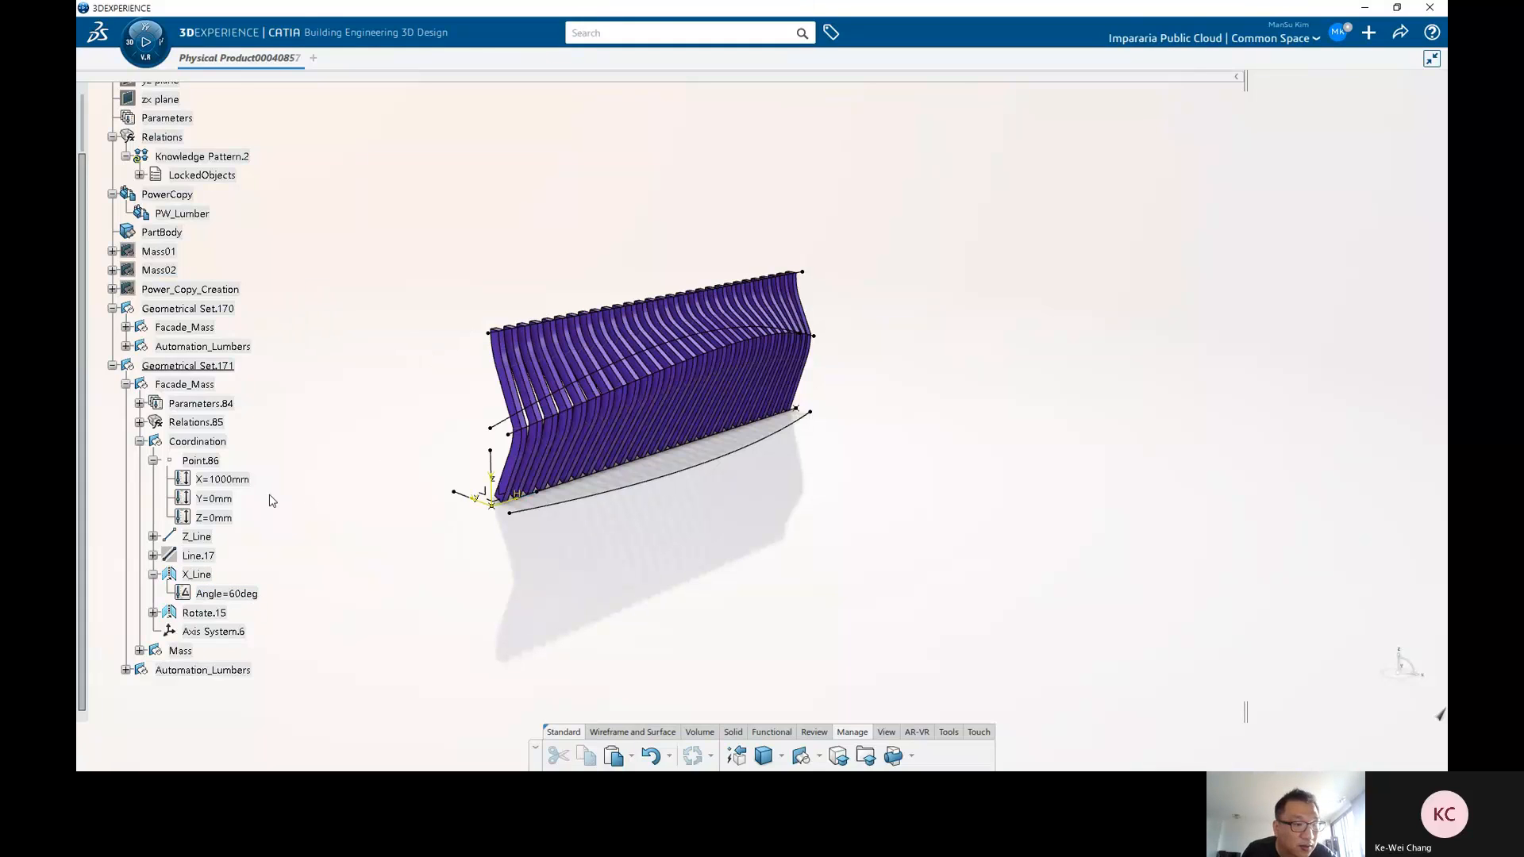
Set both the Y and X coordinates of the copied facade's origin Point.86 to 5000 mm.
{"action": "double_click", "coordinate": [225, 499]}
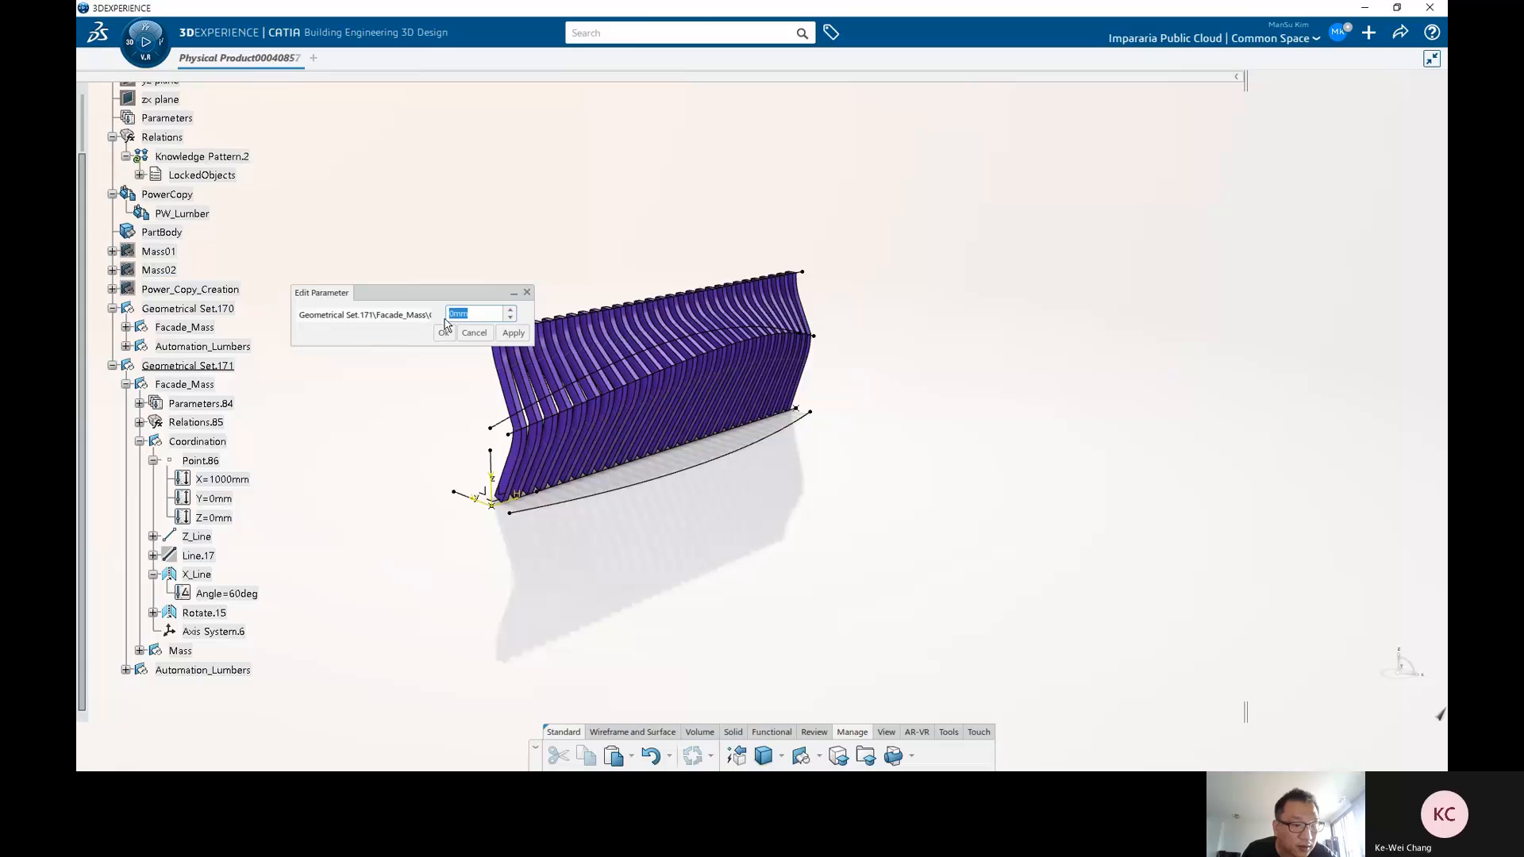
{"action": "type", "text": "5000"}
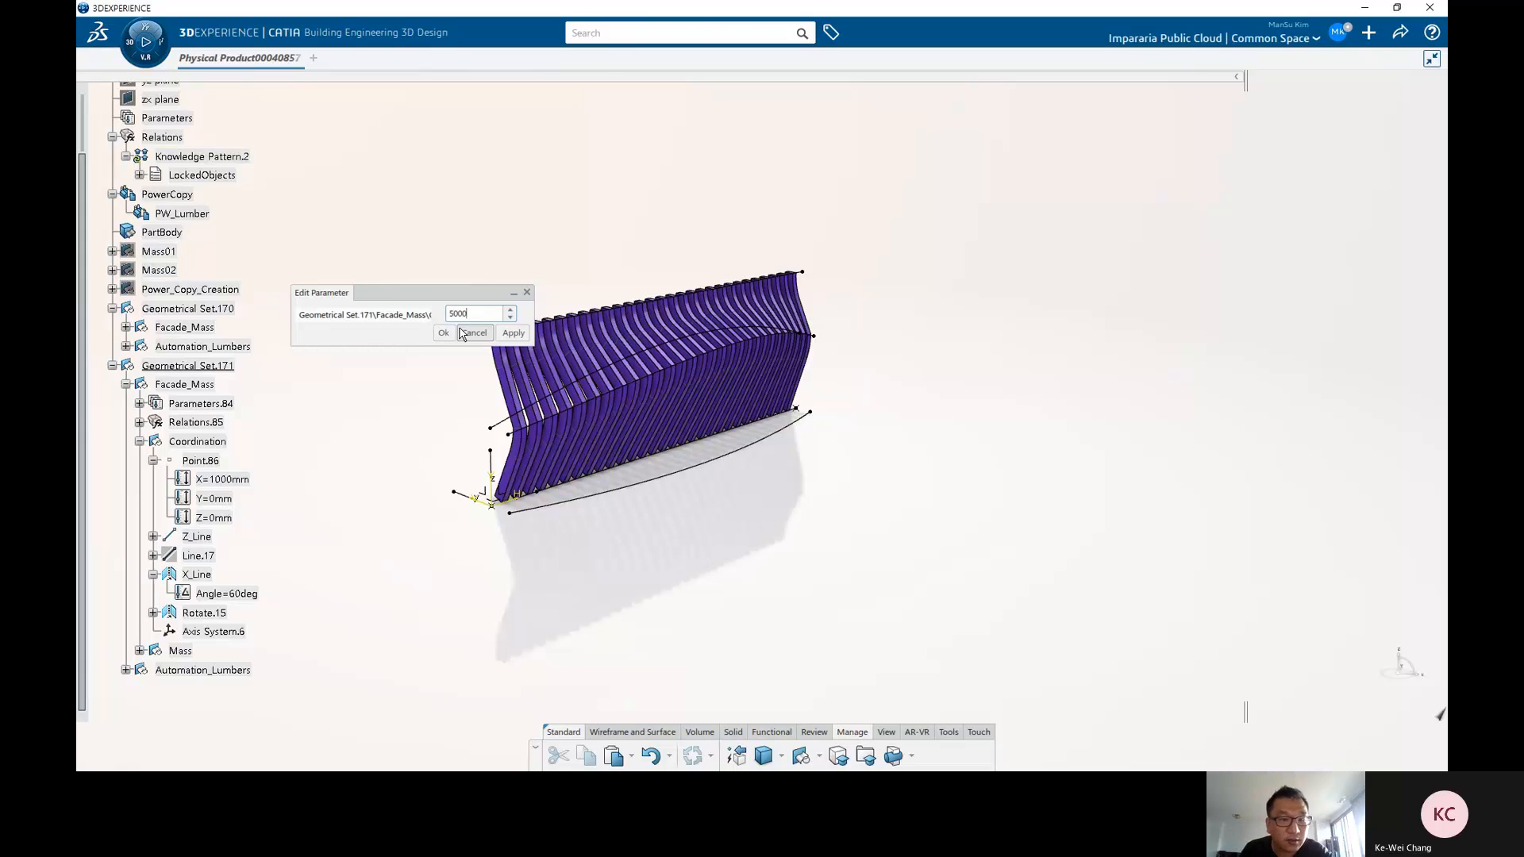
{"action": "left_click", "coordinate": [444, 334]}
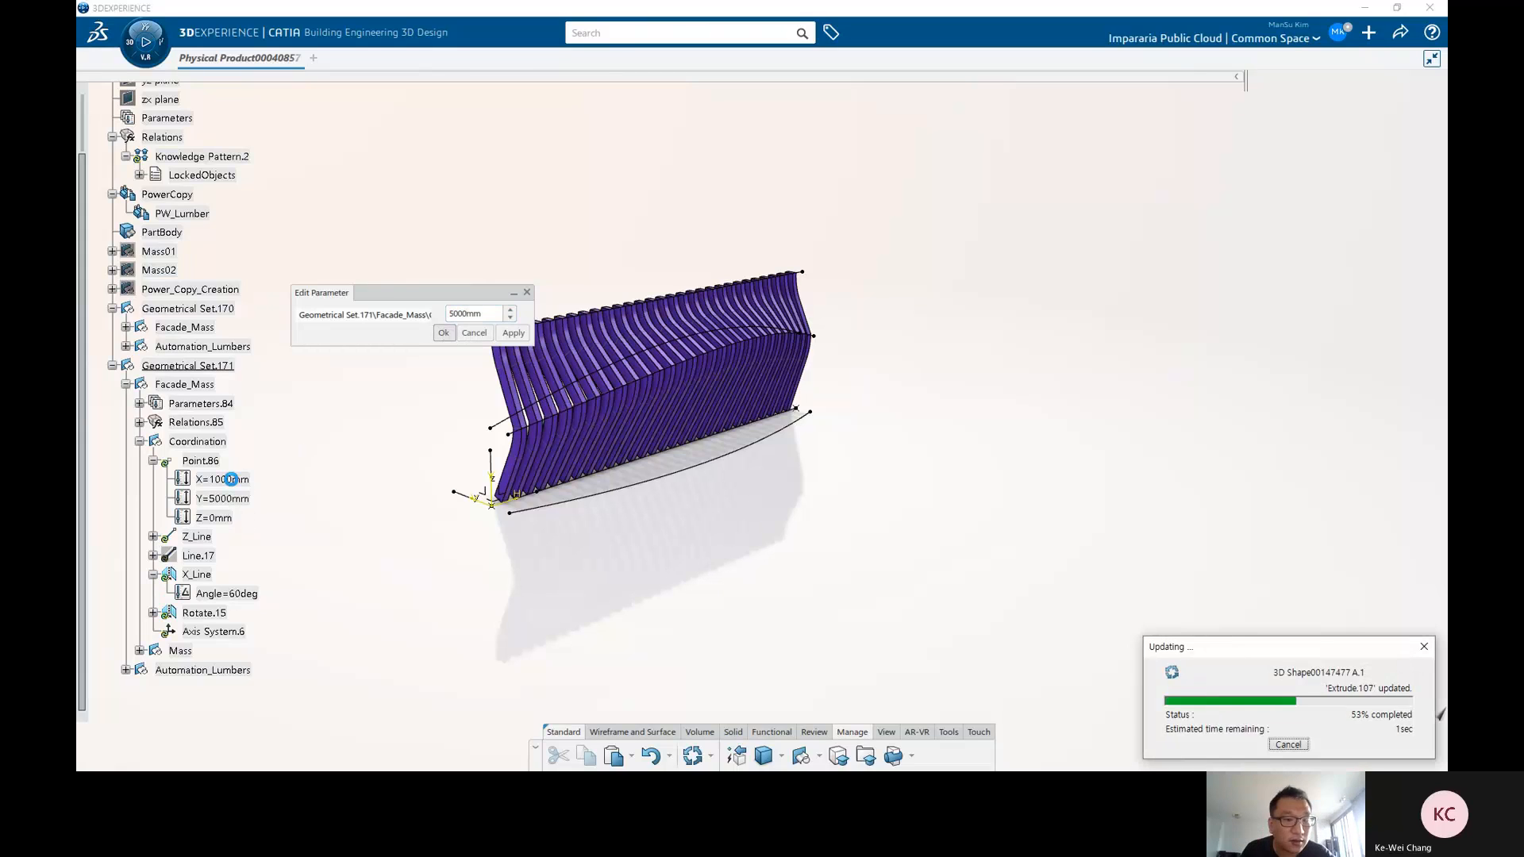
{"action": "left_click", "coordinate": [231, 479]}
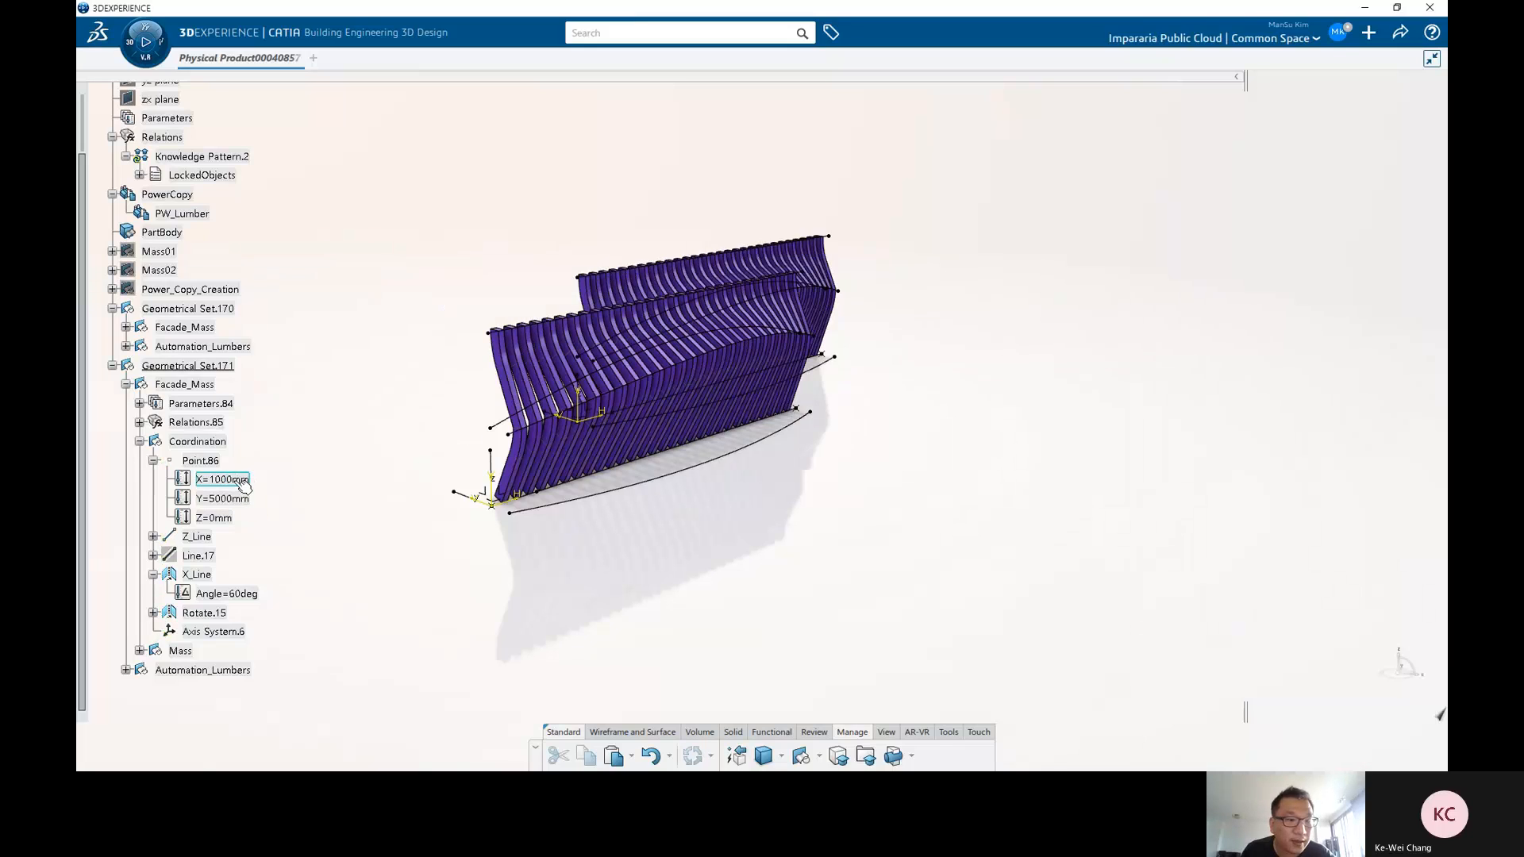
{"action": "double_click", "coordinate": [238, 481]}
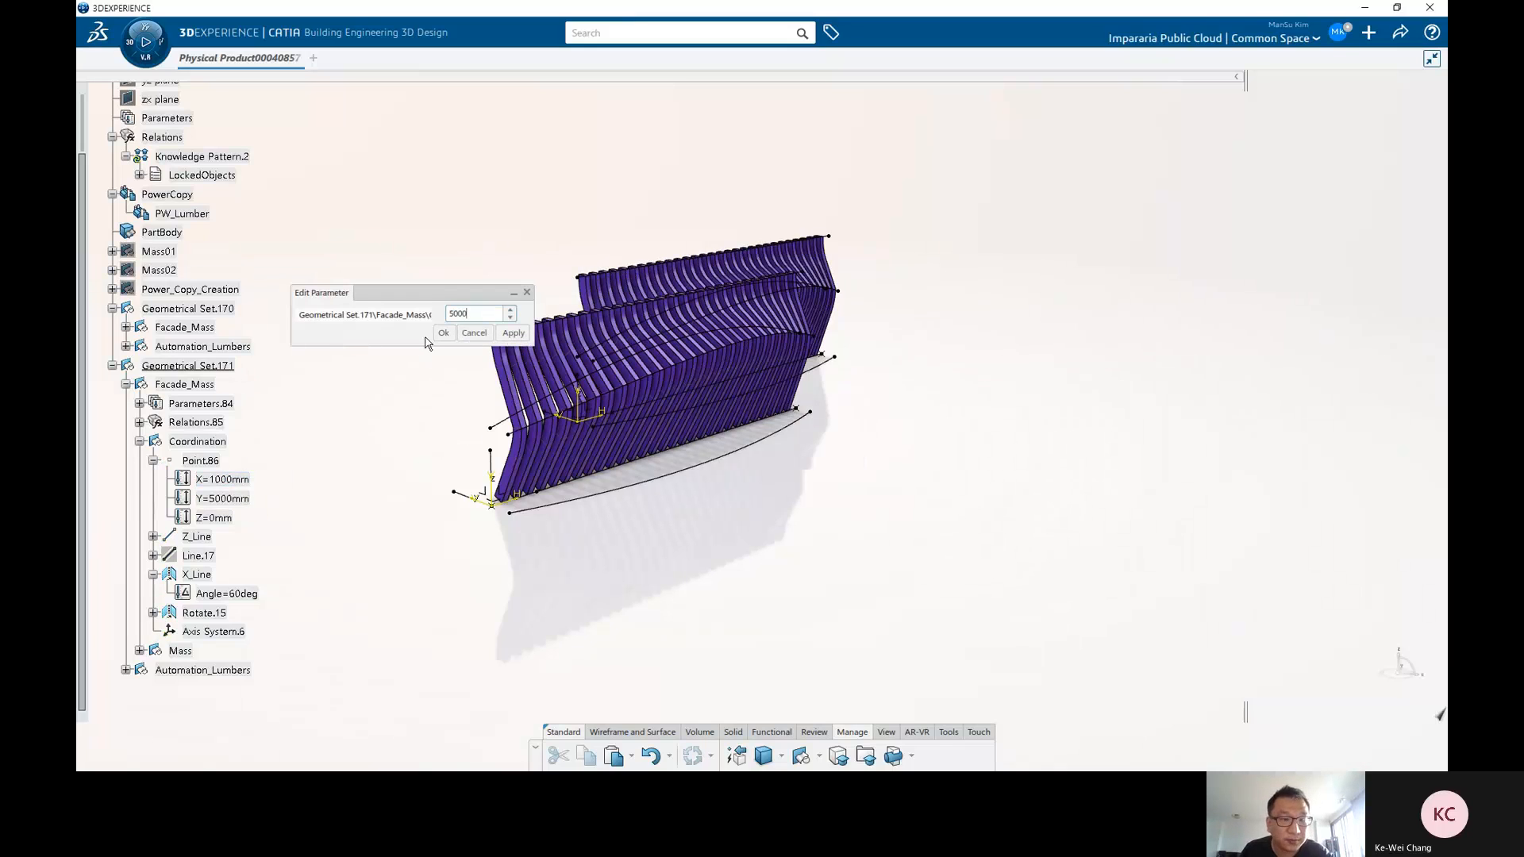
{"action": "type", "text": "5000"}
{"action": "left_click", "coordinate": [443, 333]}
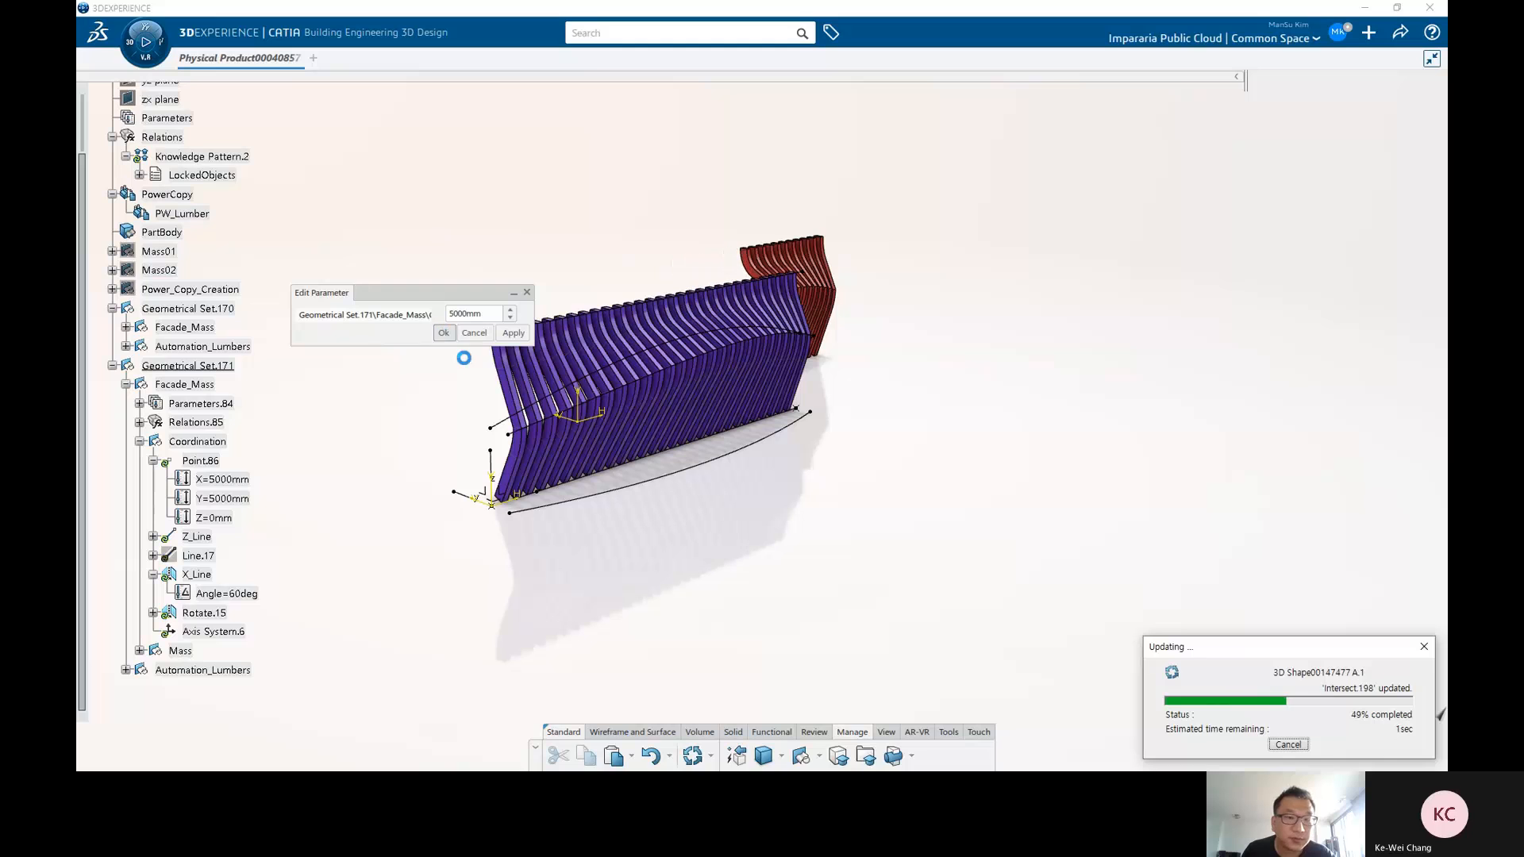
{"action": "middle_click_drag", "start_coordinate": [942, 480], "coordinate": [713, 448]}
Set the Y coordinate of the copied facade's origin Point.86 to 7000 mm.
{"action": "double_click", "coordinate": [224, 498]}
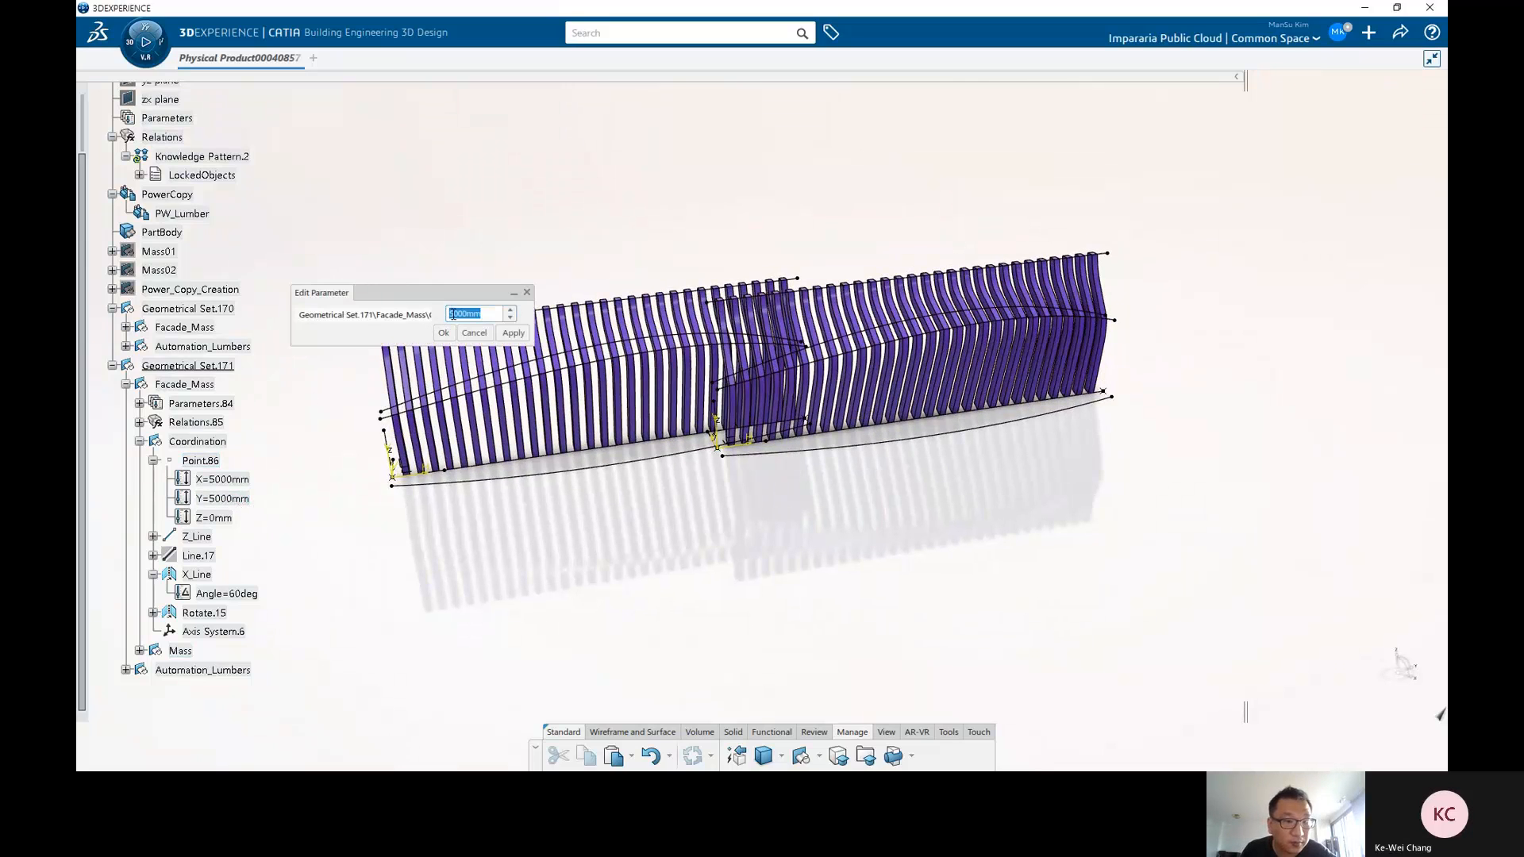
{"action": "middle_click_drag", "start_coordinate": [698, 522], "coordinate": [705, 523]}
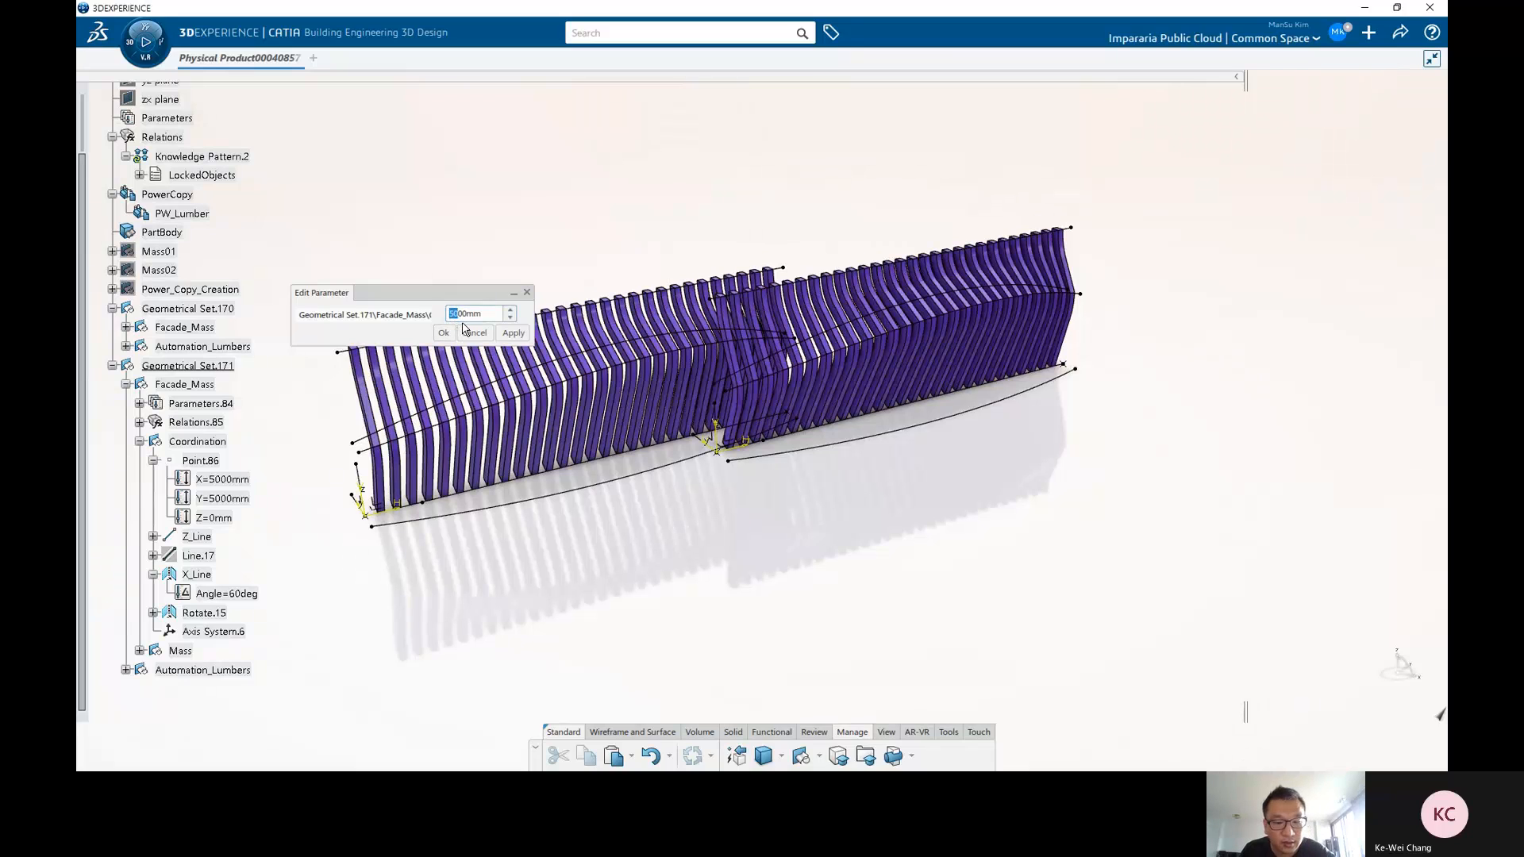
{"action": "left_click", "coordinate": [441, 333]}
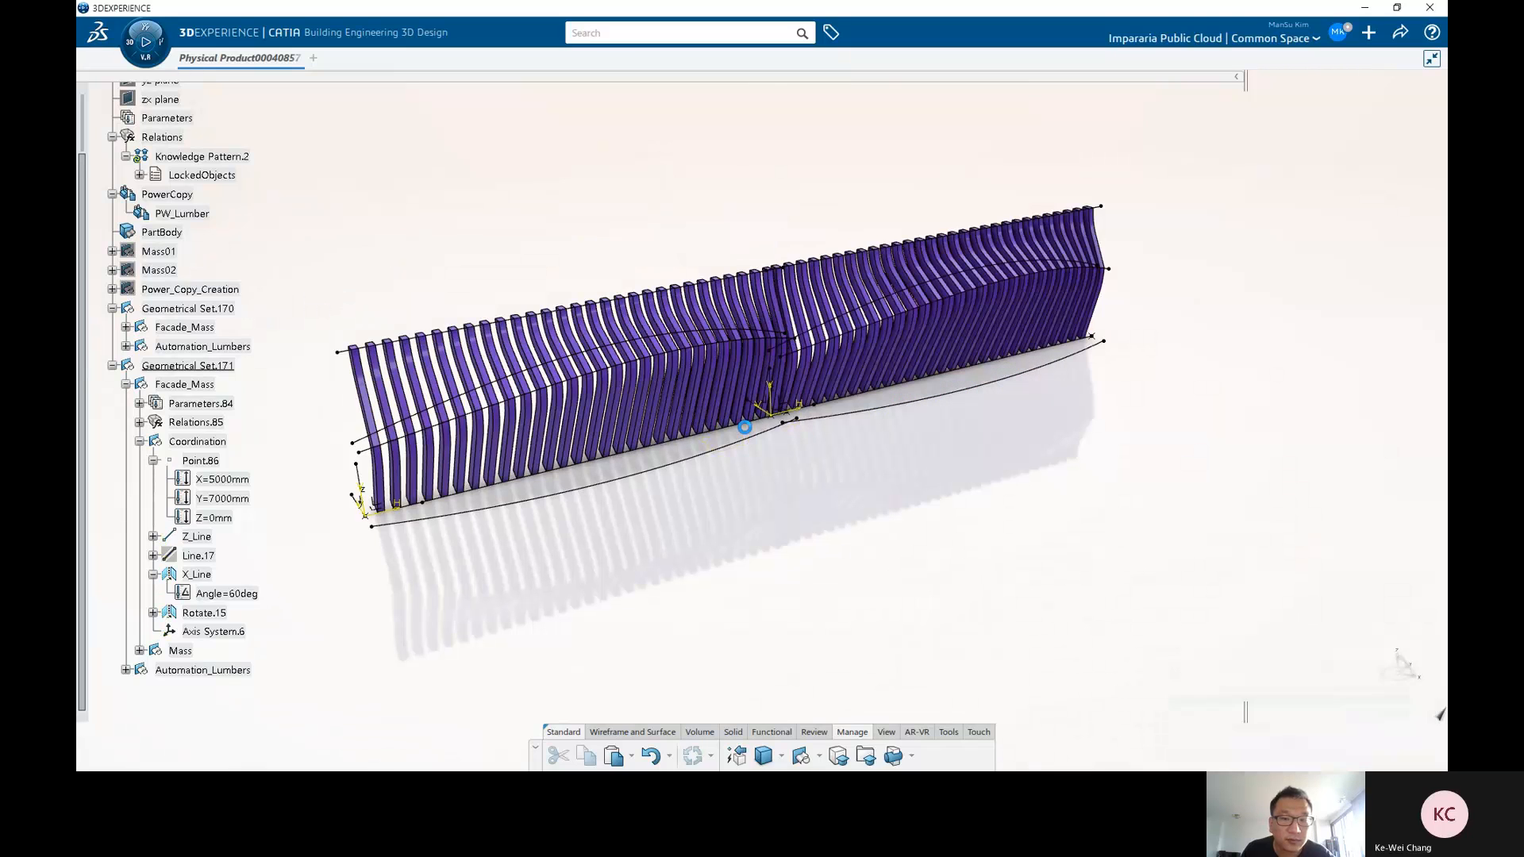
Reshape the copied facade's mid-height sketch curve into an S-shaped wave, and update the lumbers.
{"action": "mouse_move", "coordinate": [867, 506]}
{"action": "middle_mouse_down"}
{"action": "mouse_move", "coordinate": [612, 487]}
{"action": "mouse_move", "coordinate": [656, 508]}
{"action": "mouse_move", "coordinate": [677, 446]}
{"action": "mouse_move", "coordinate": [691, 450]}
{"action": "mouse_move", "coordinate": [710, 357]}
{"action": "middle_mouse_up"}
{"action": "double_click", "coordinate": [714, 355]}
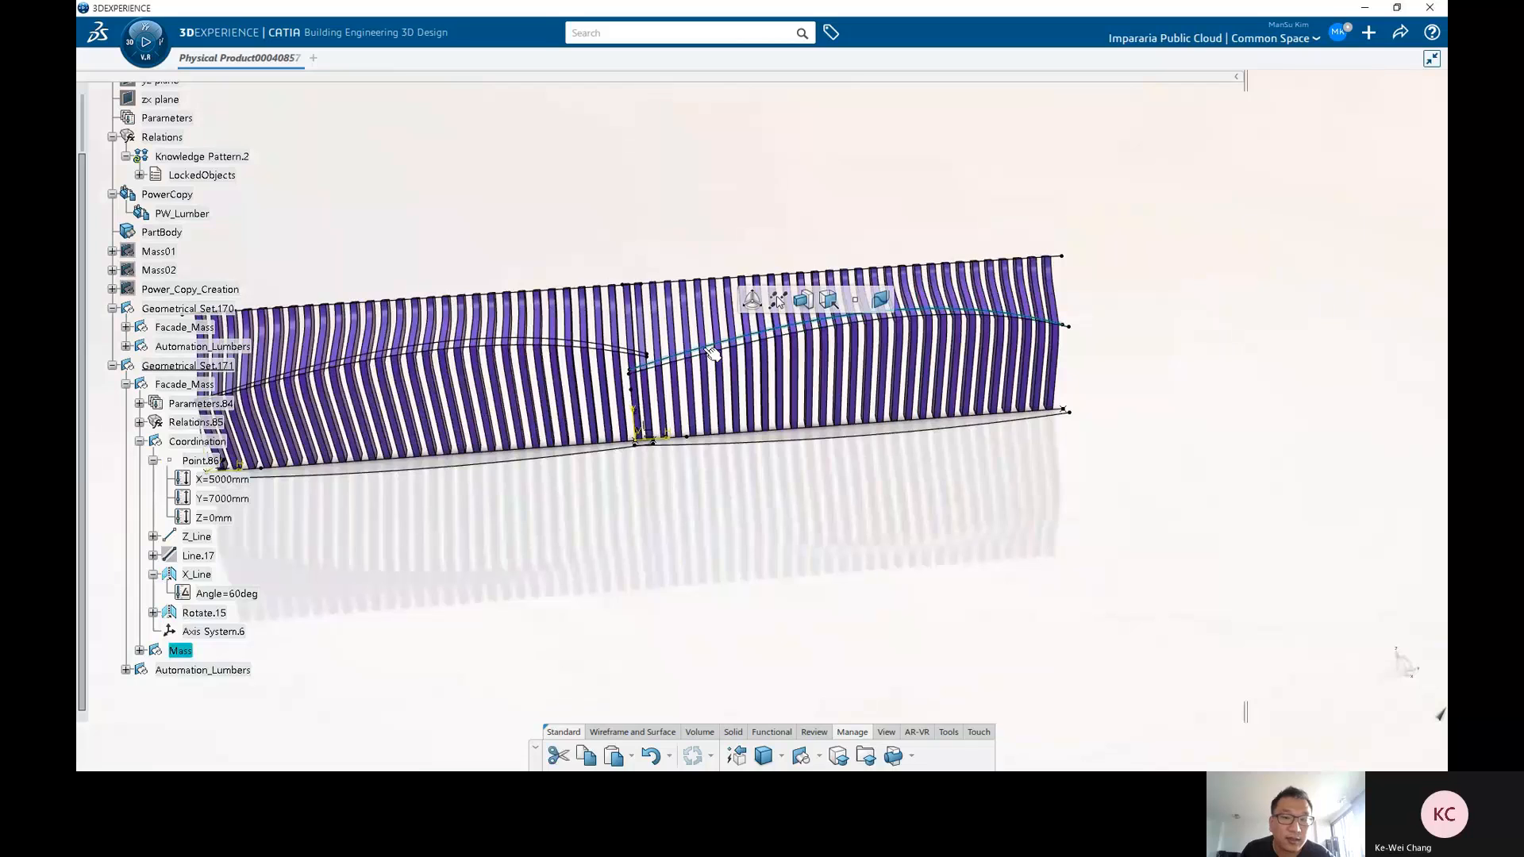
{"action": "left_click_drag", "start_coordinate": [867, 341], "coordinate": [850, 370]}
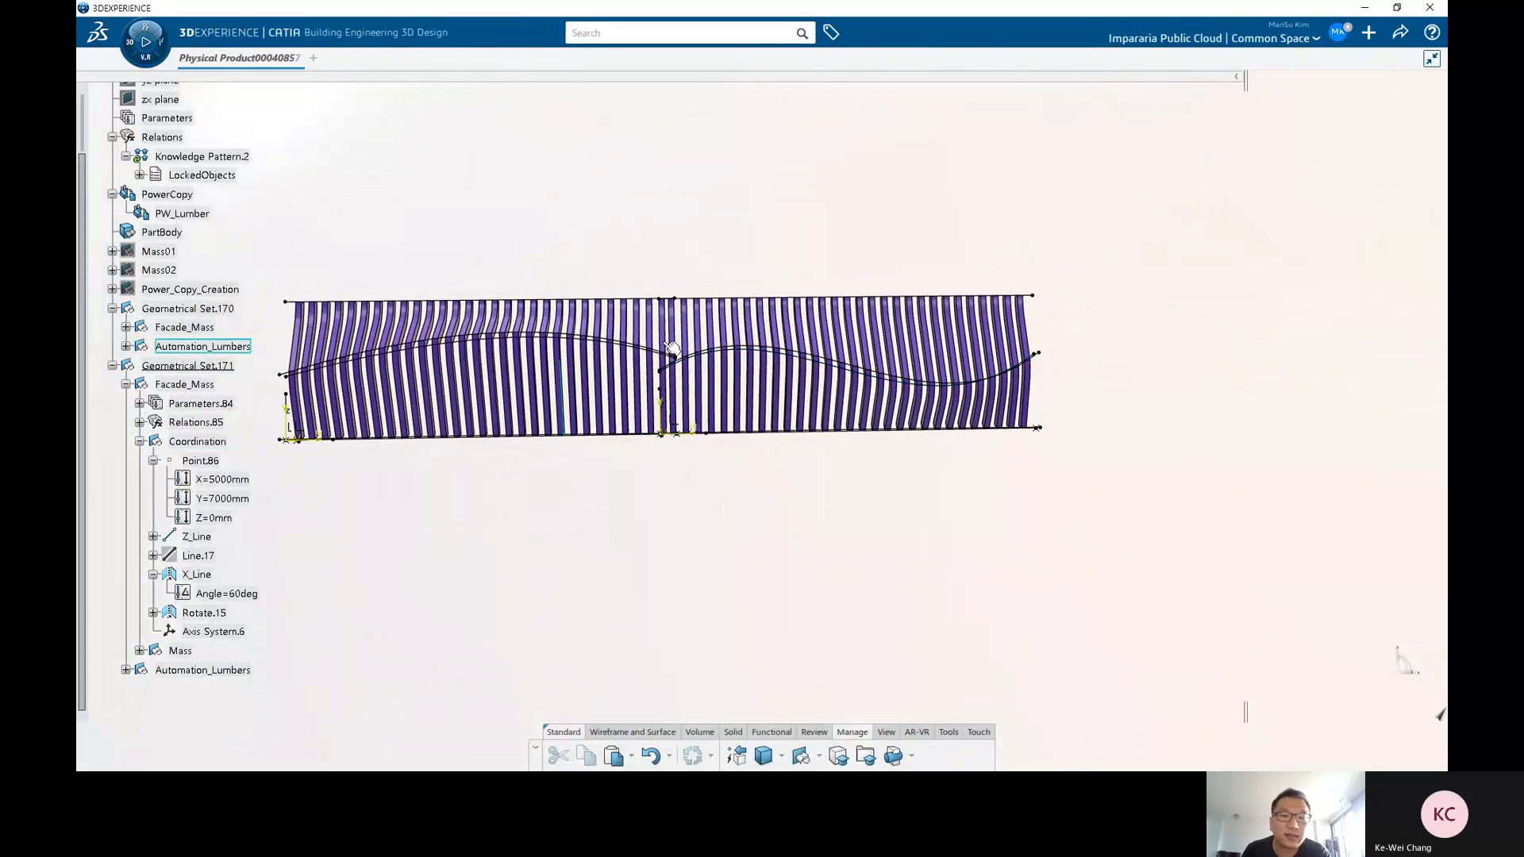
{"action": "middle_click_drag", "start_coordinate": [643, 427], "coordinate": [945, 497]}
Collapse the copied Facade_Mass in the tree, and hide the whole of Geometrical Set.171.
{"action": "left_click", "coordinate": [126, 384]}
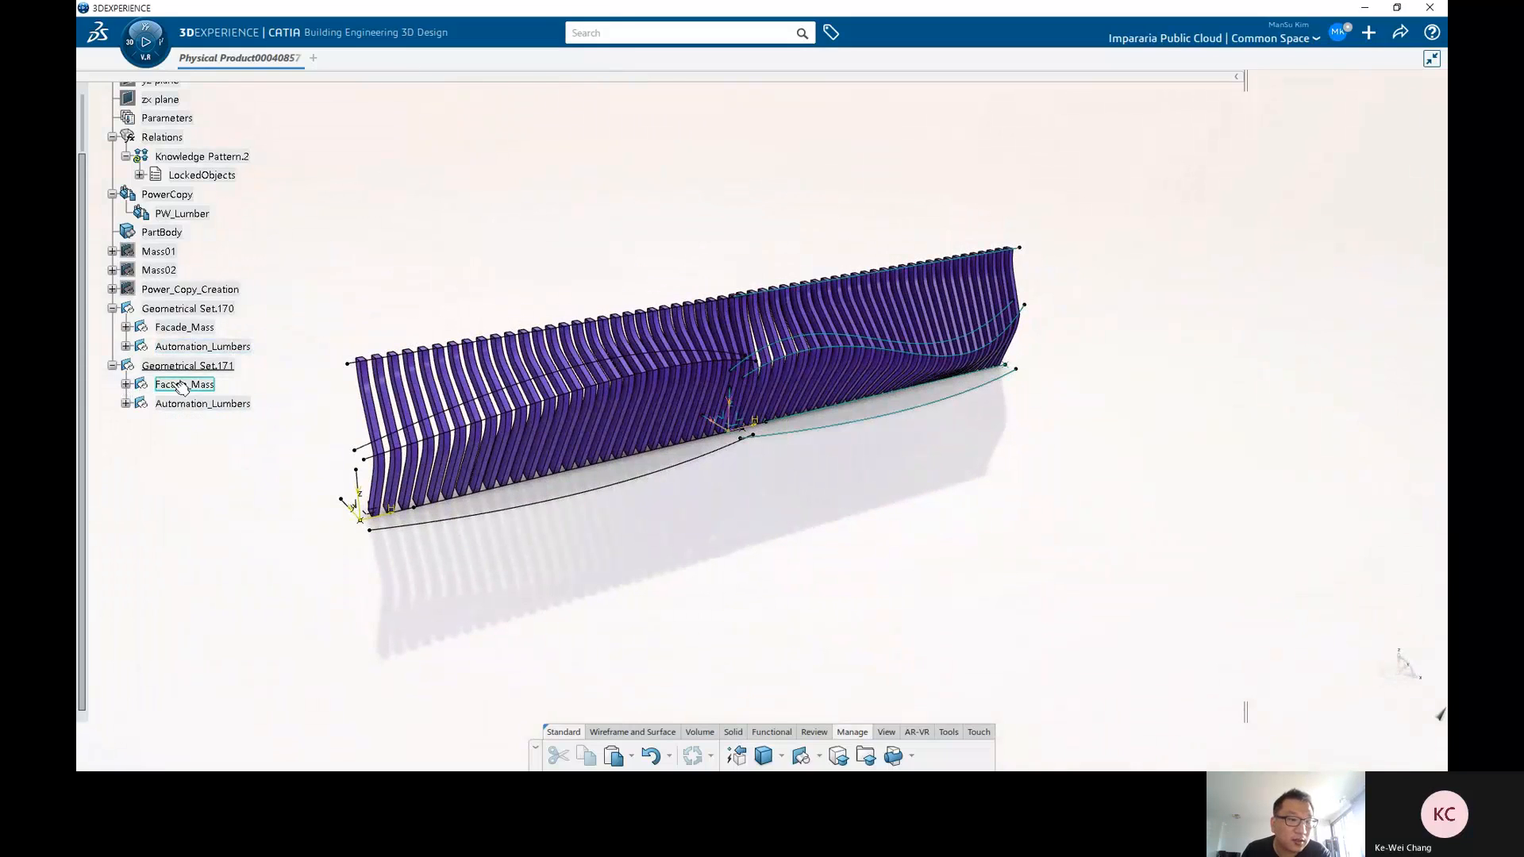
{"action": "left_click", "coordinate": [185, 384]}
{"action": "scroll", "coordinate": [822, 480], "scroll_direction": "up", "scroll_amount": 3}
{"action": "middle_click_drag", "start_coordinate": [821, 479], "coordinate": [843, 445]}
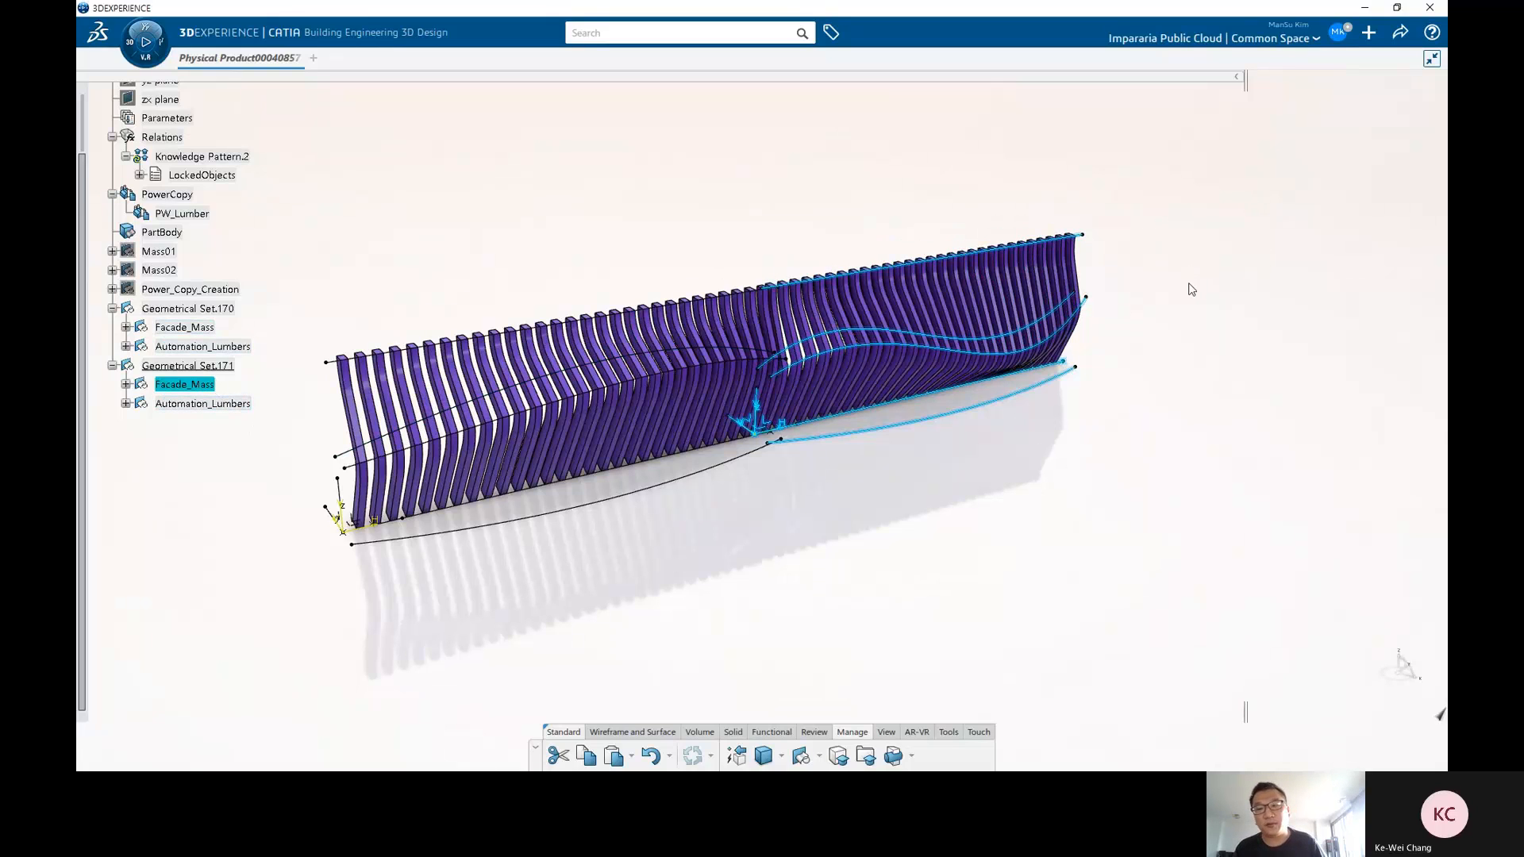
{"action": "right_click", "coordinate": [187, 366]}
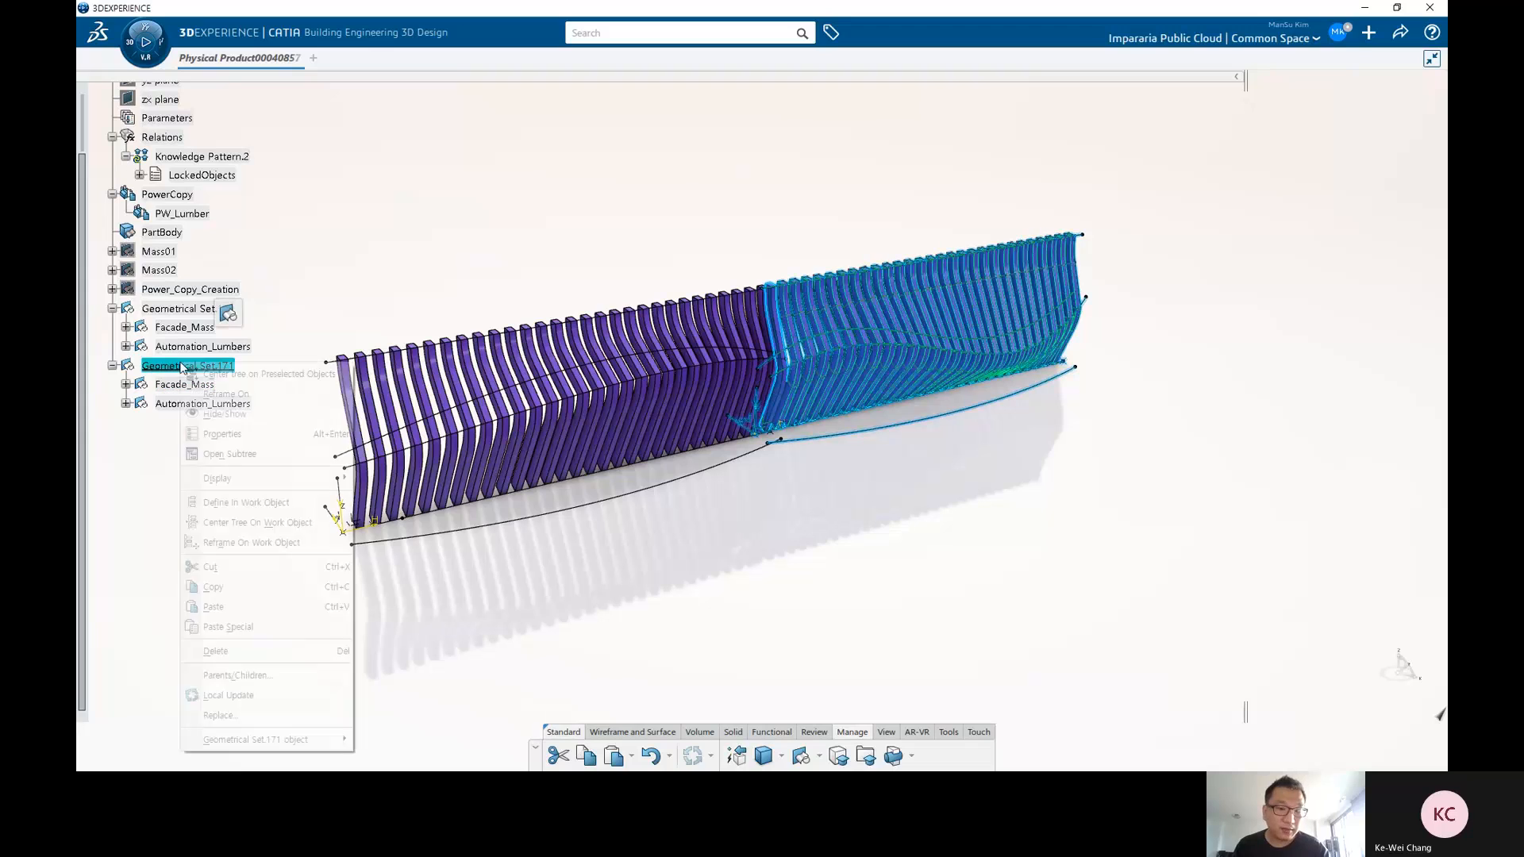
{"action": "left_click", "coordinate": [238, 412]}
{"action": "middle_click_drag", "start_coordinate": [665, 469], "coordinate": [715, 454]}
Insert a new geometrical set under the original facade's Mass that contains its base line Line.11.
{"action": "left_click", "coordinate": [724, 430]}
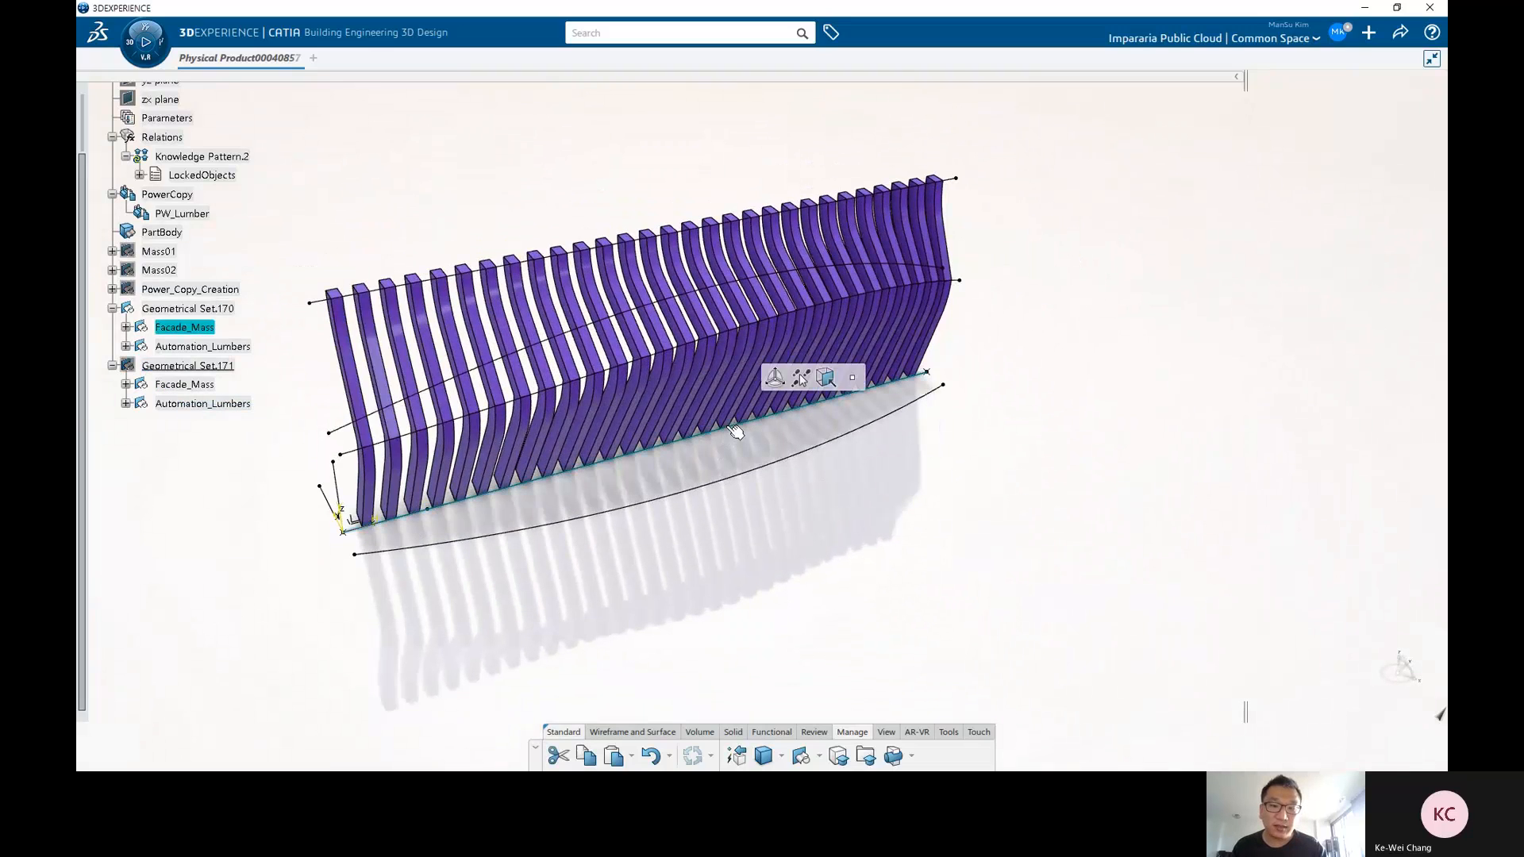
{"action": "left_click", "coordinate": [154, 401]}
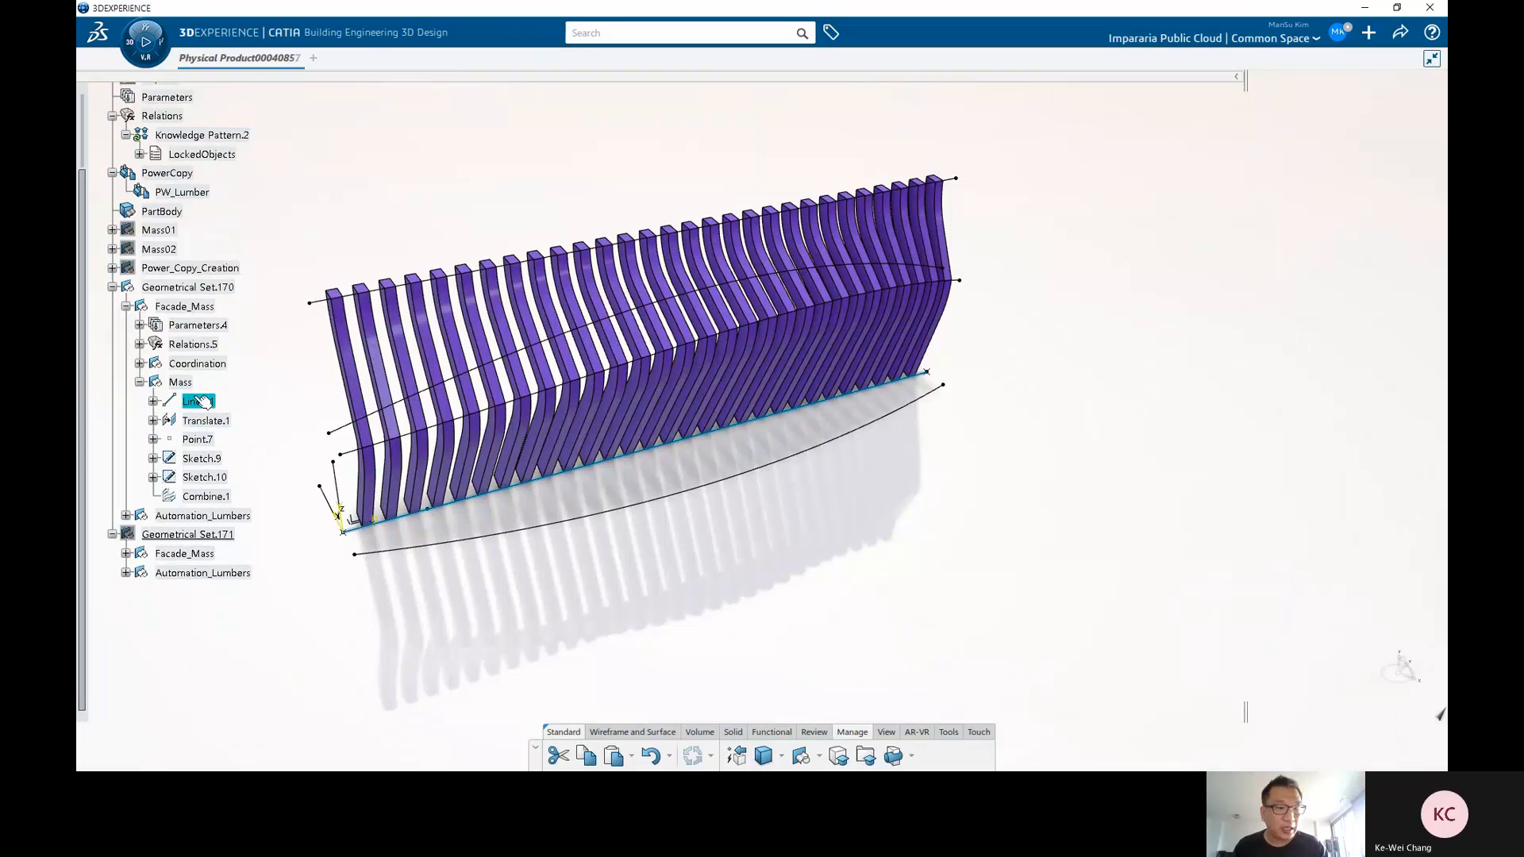
{"action": "middle_click_drag", "start_coordinate": [809, 452], "coordinate": [726, 445]}
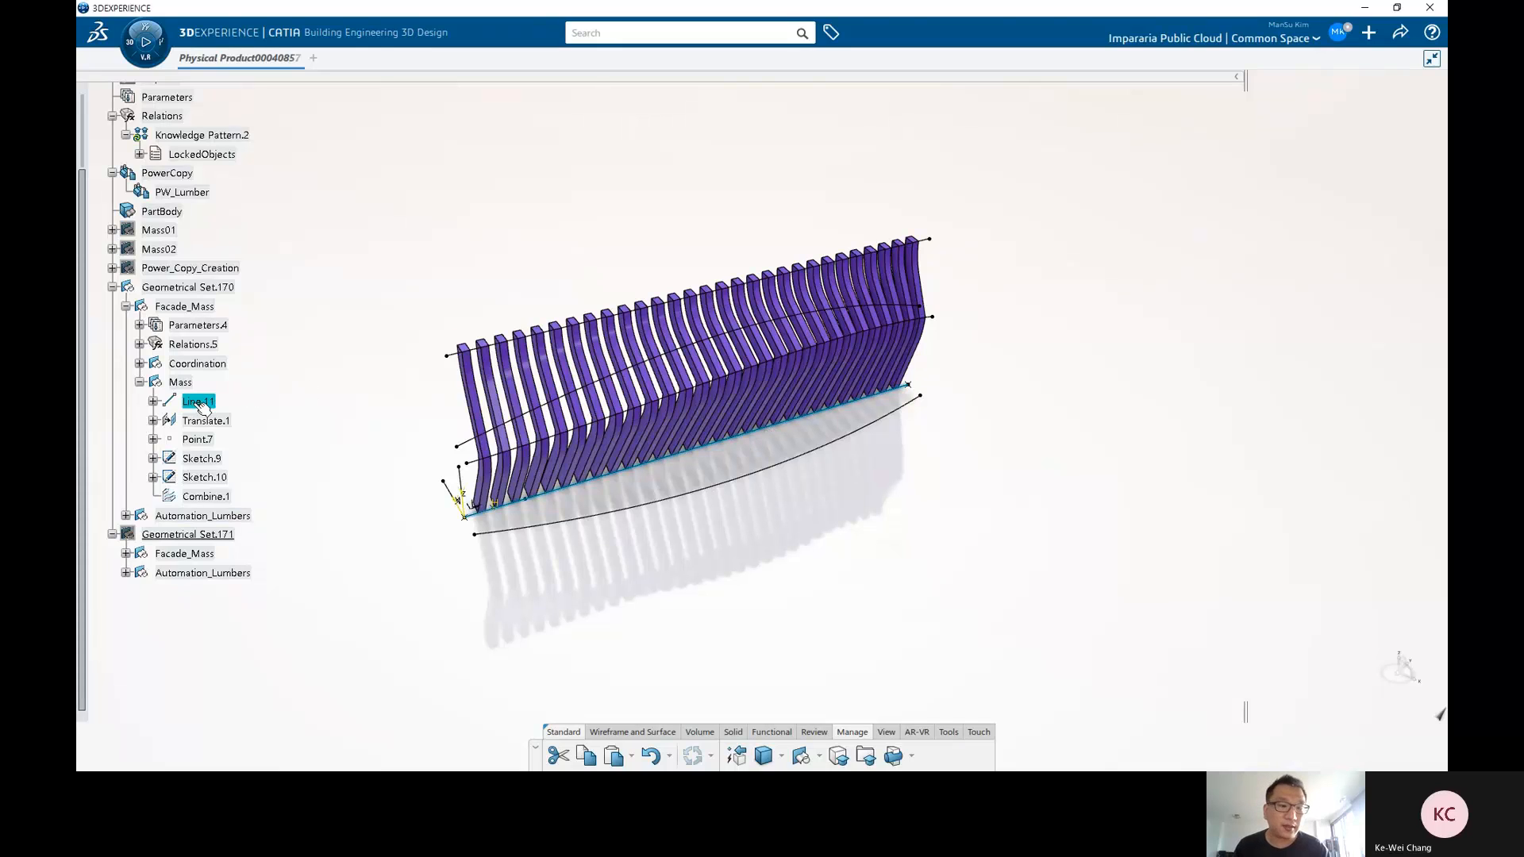
{"action": "left_click", "coordinate": [802, 757]}
{"action": "key", "text": "Return"}
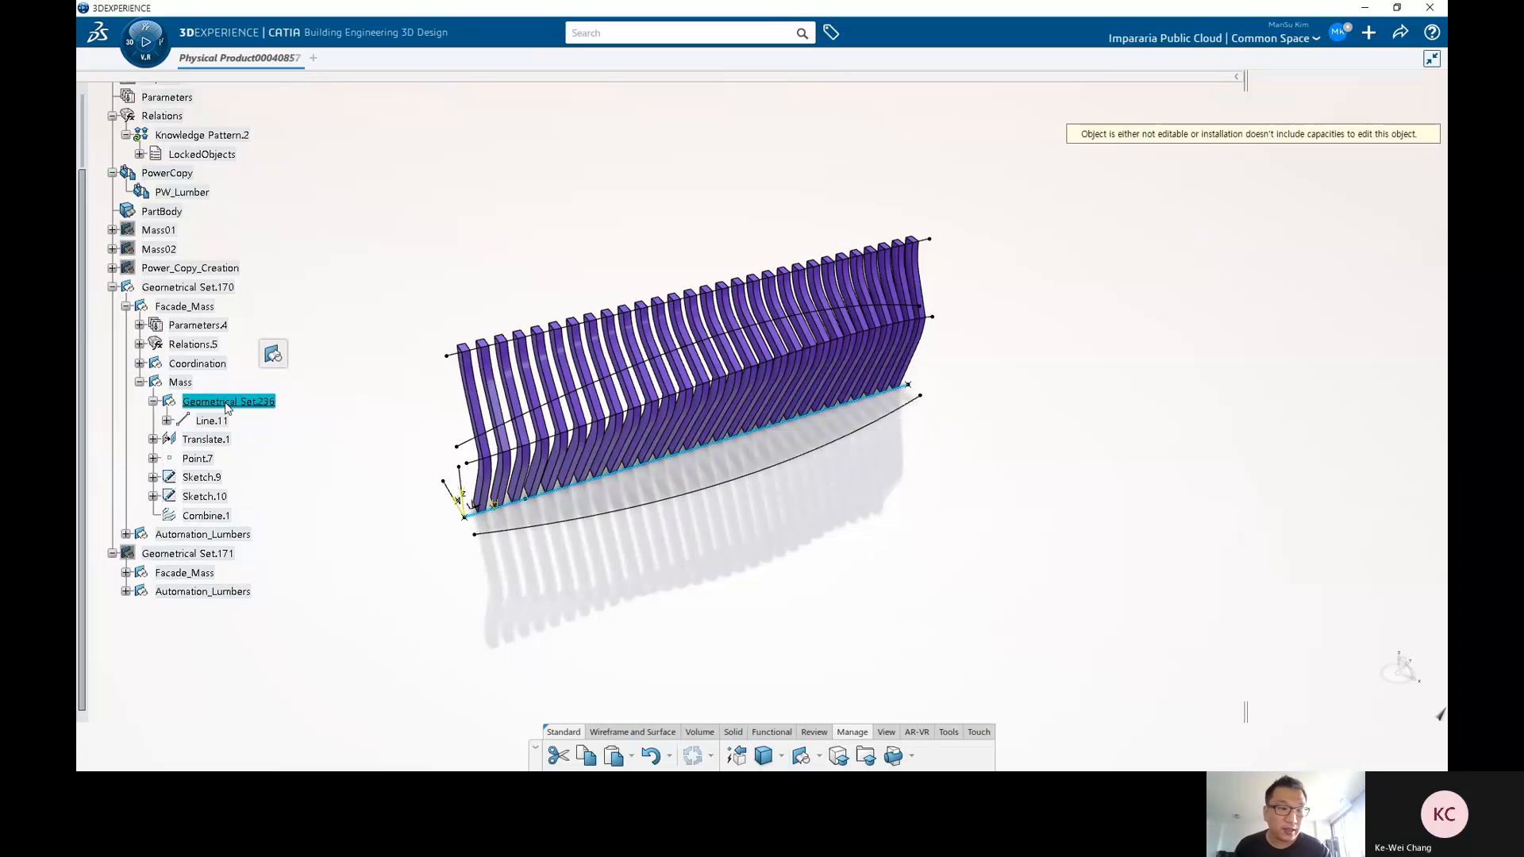
{"action": "left_click", "coordinate": [231, 422]}
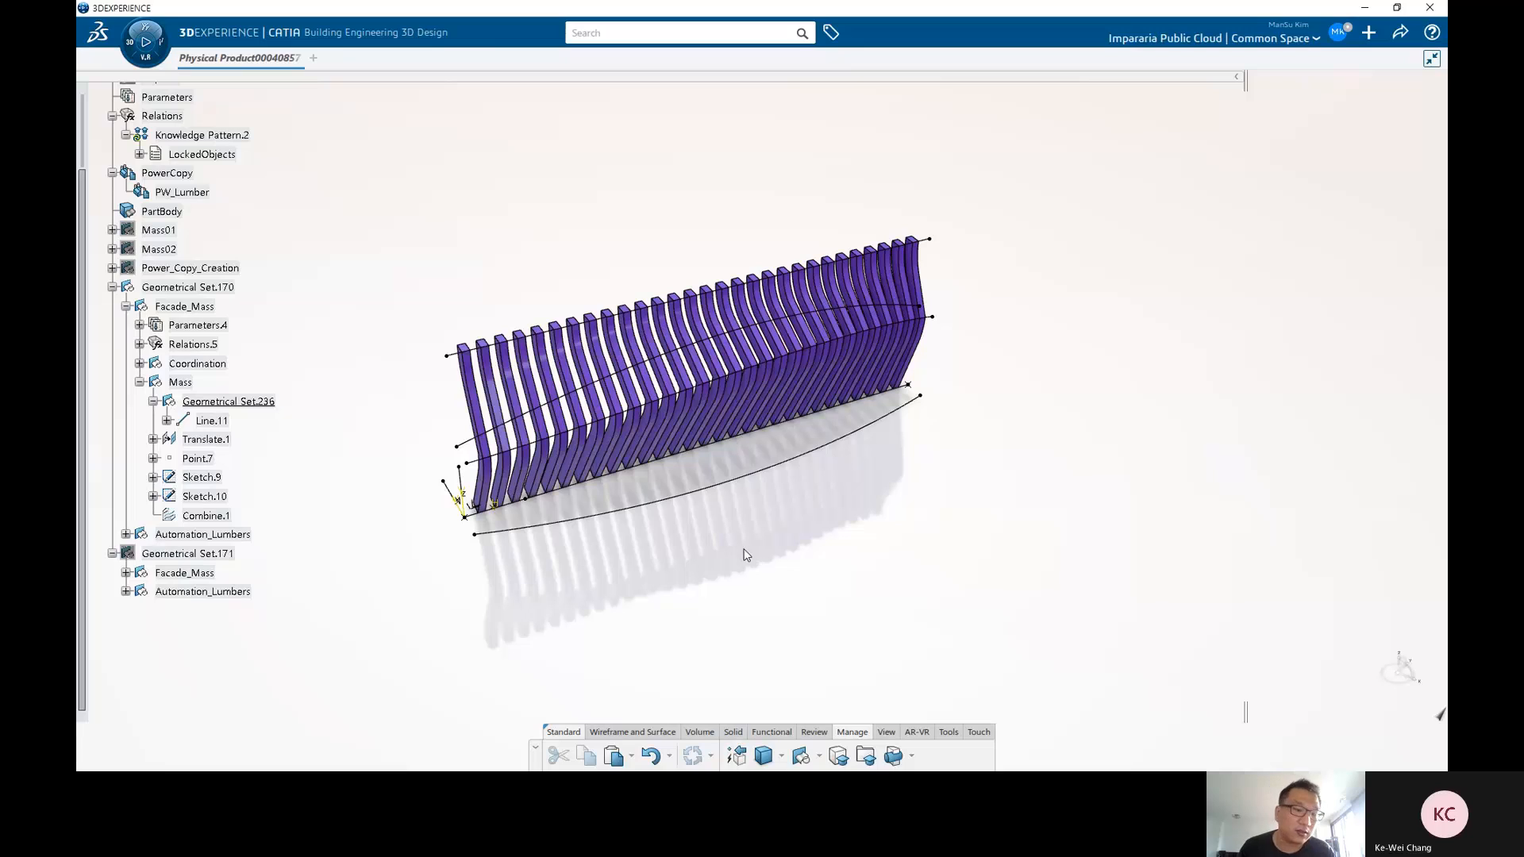
Start a positioned sketch on Axis System.5's XY plane, with its origin as a projection point at Point.6.
{"action": "left_click", "coordinate": [646, 731]}
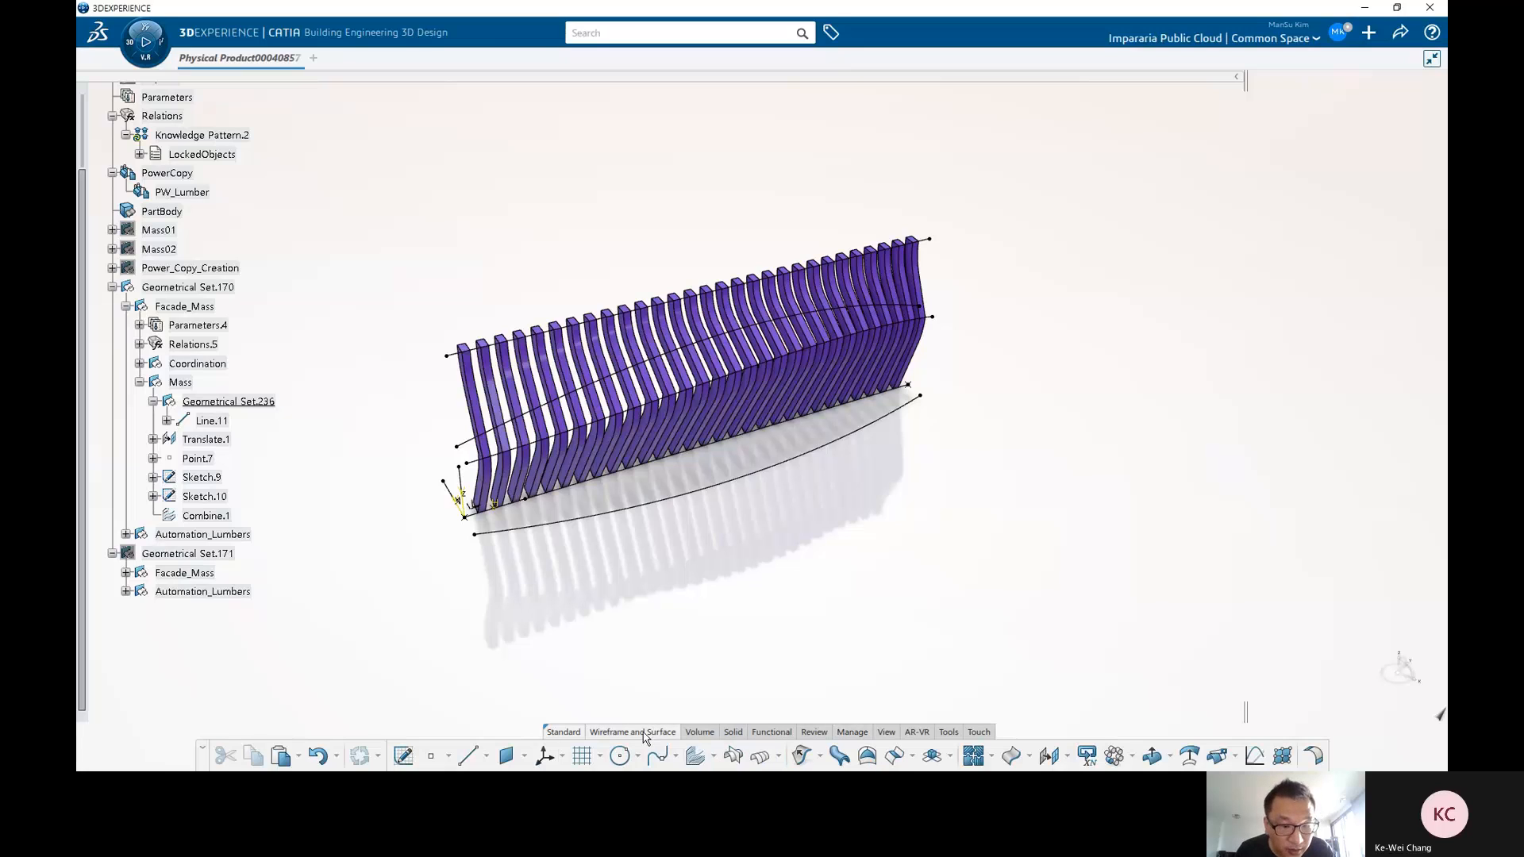
{"action": "left_click", "coordinate": [403, 756]}
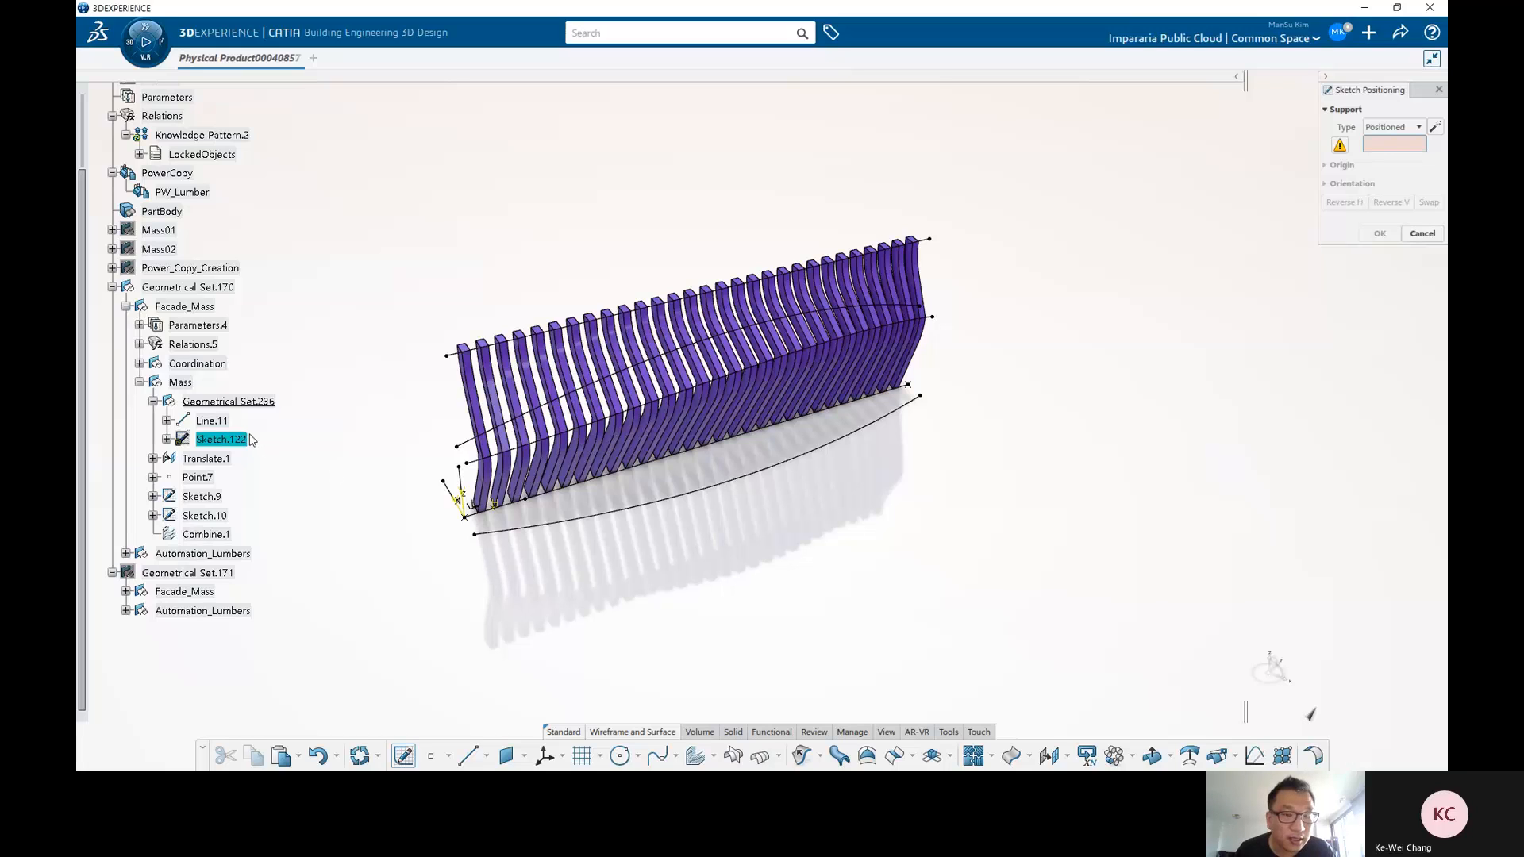
{"action": "left_click", "coordinate": [474, 510]}
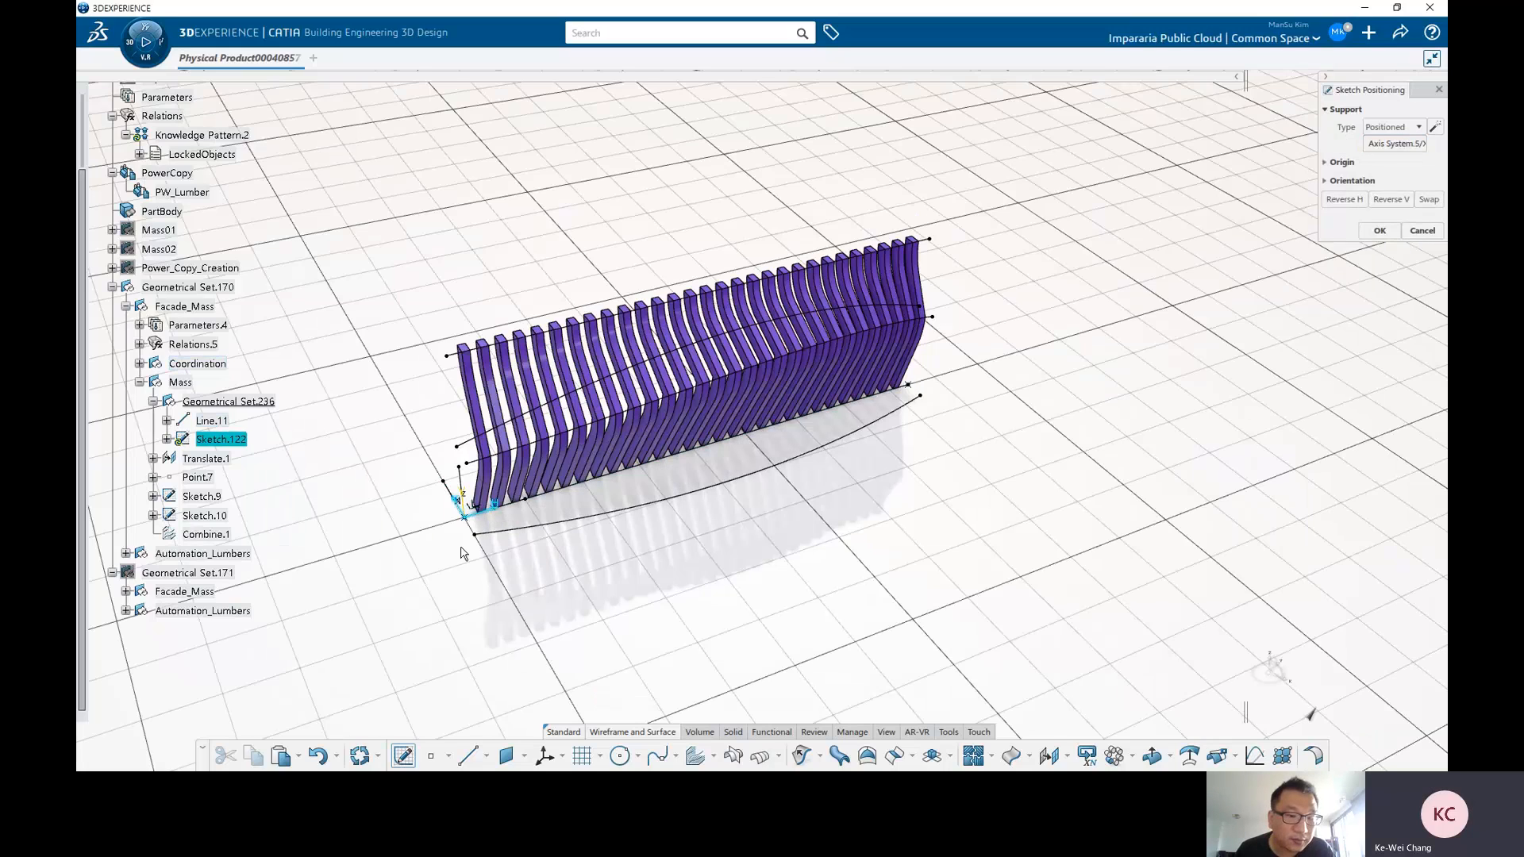
{"action": "left_click", "coordinate": [1341, 162]}
{"action": "left_click", "coordinate": [1381, 180]}
{"action": "left_click", "coordinate": [1369, 236]}
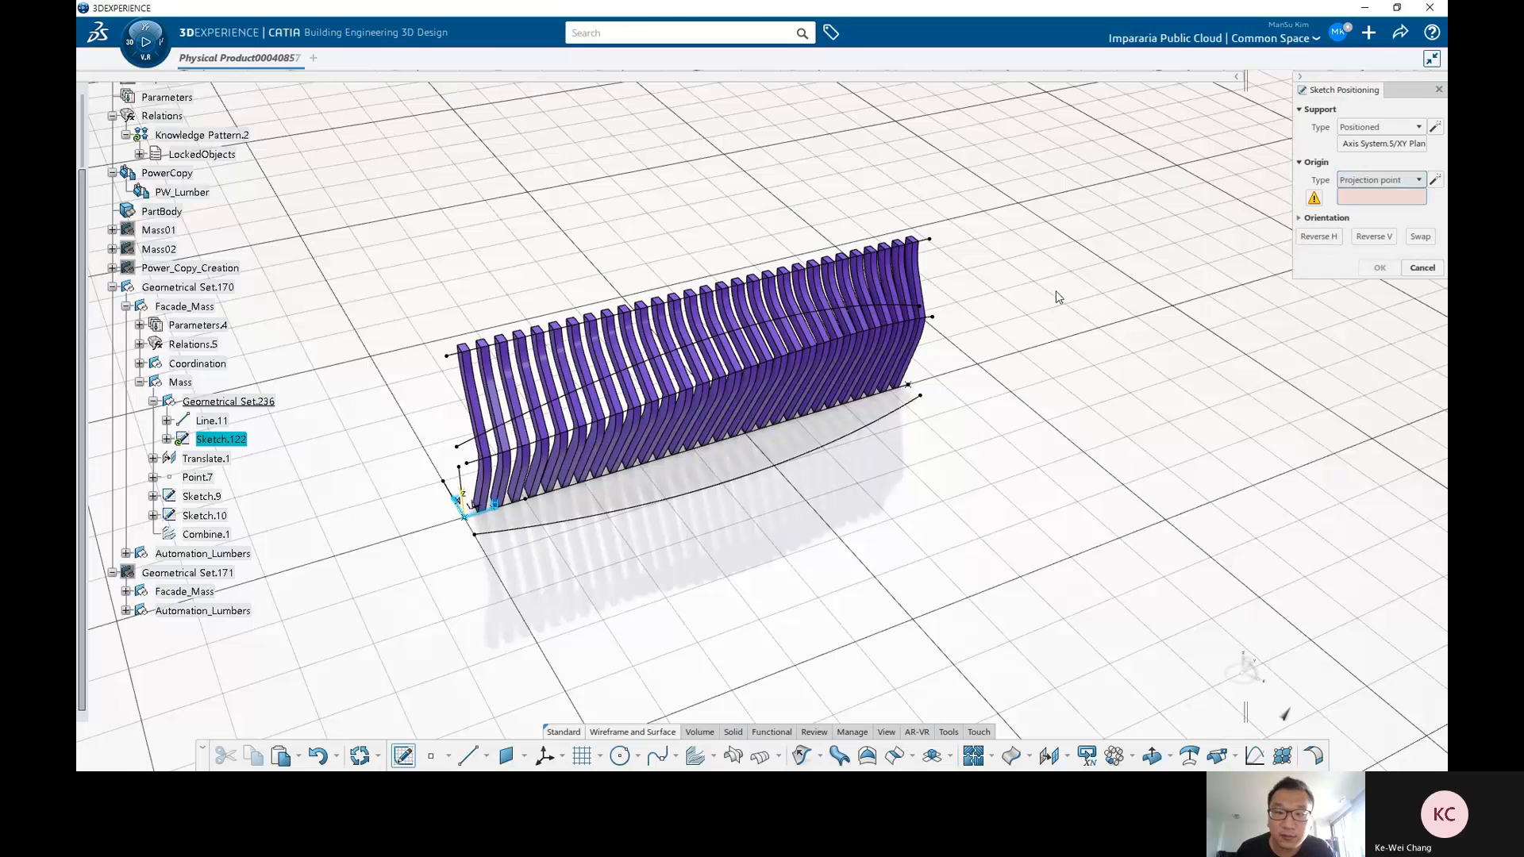
{"action": "left_click", "coordinate": [472, 519]}
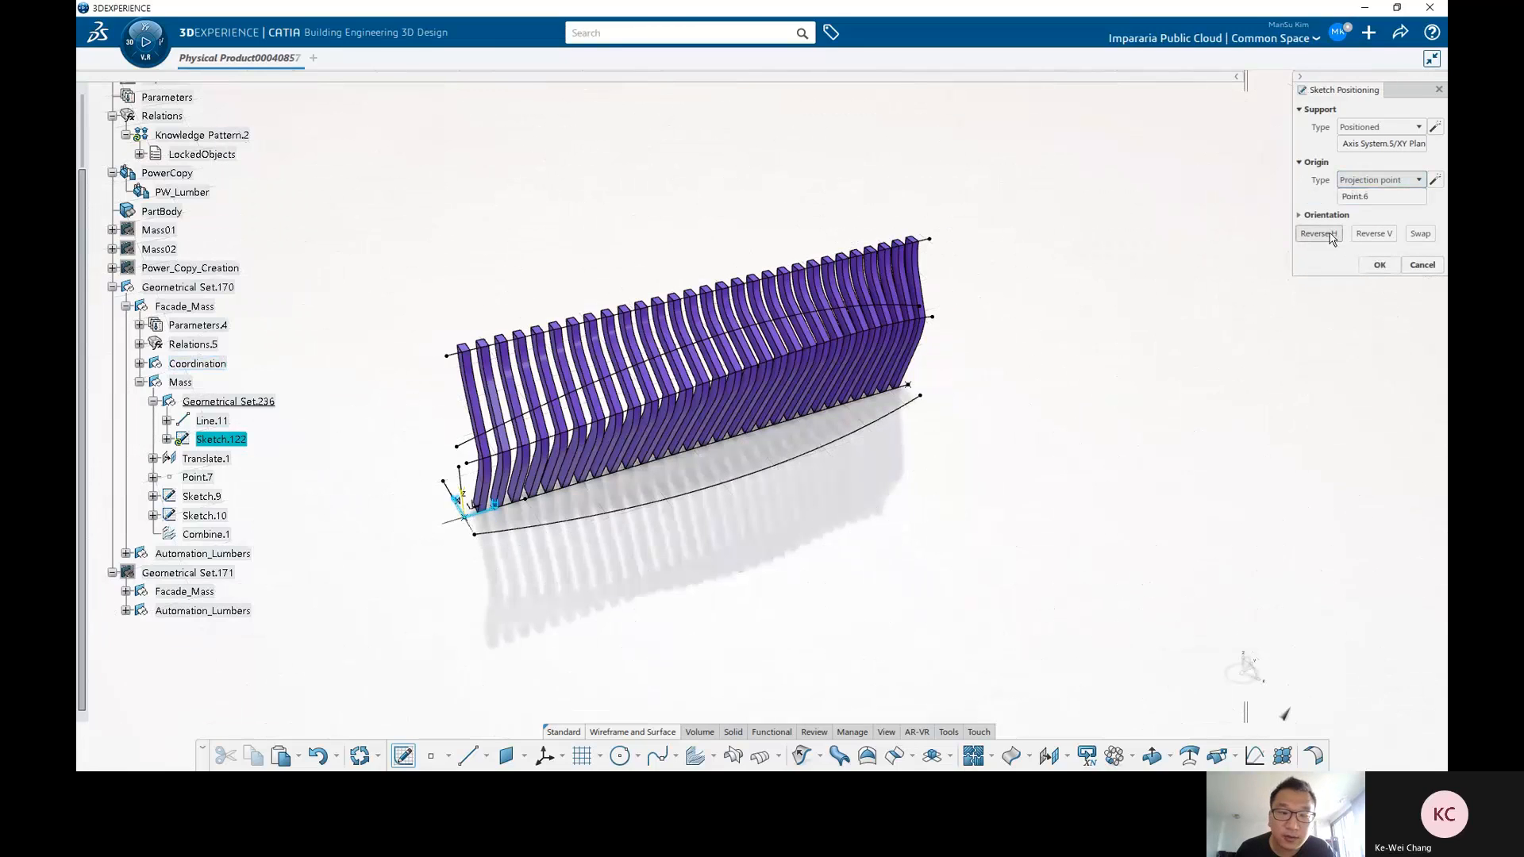
Orient the sketch's H direction parallel to the facade's base line, and enter the sketch.
{"action": "left_click", "coordinate": [1326, 215]}
{"action": "left_click", "coordinate": [1381, 232]}
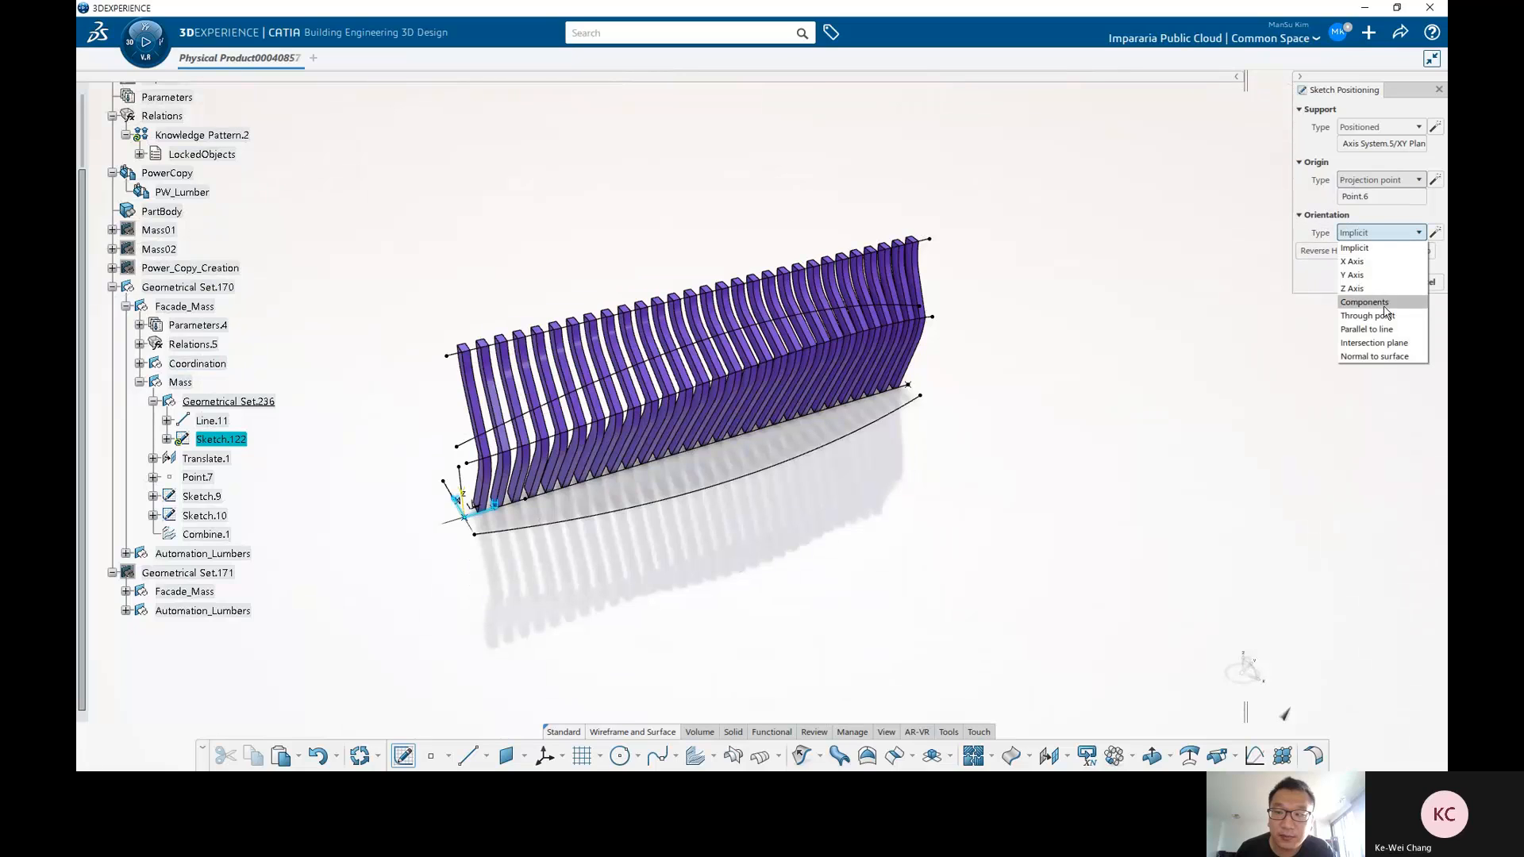
{"action": "left_click", "coordinate": [1377, 329]}
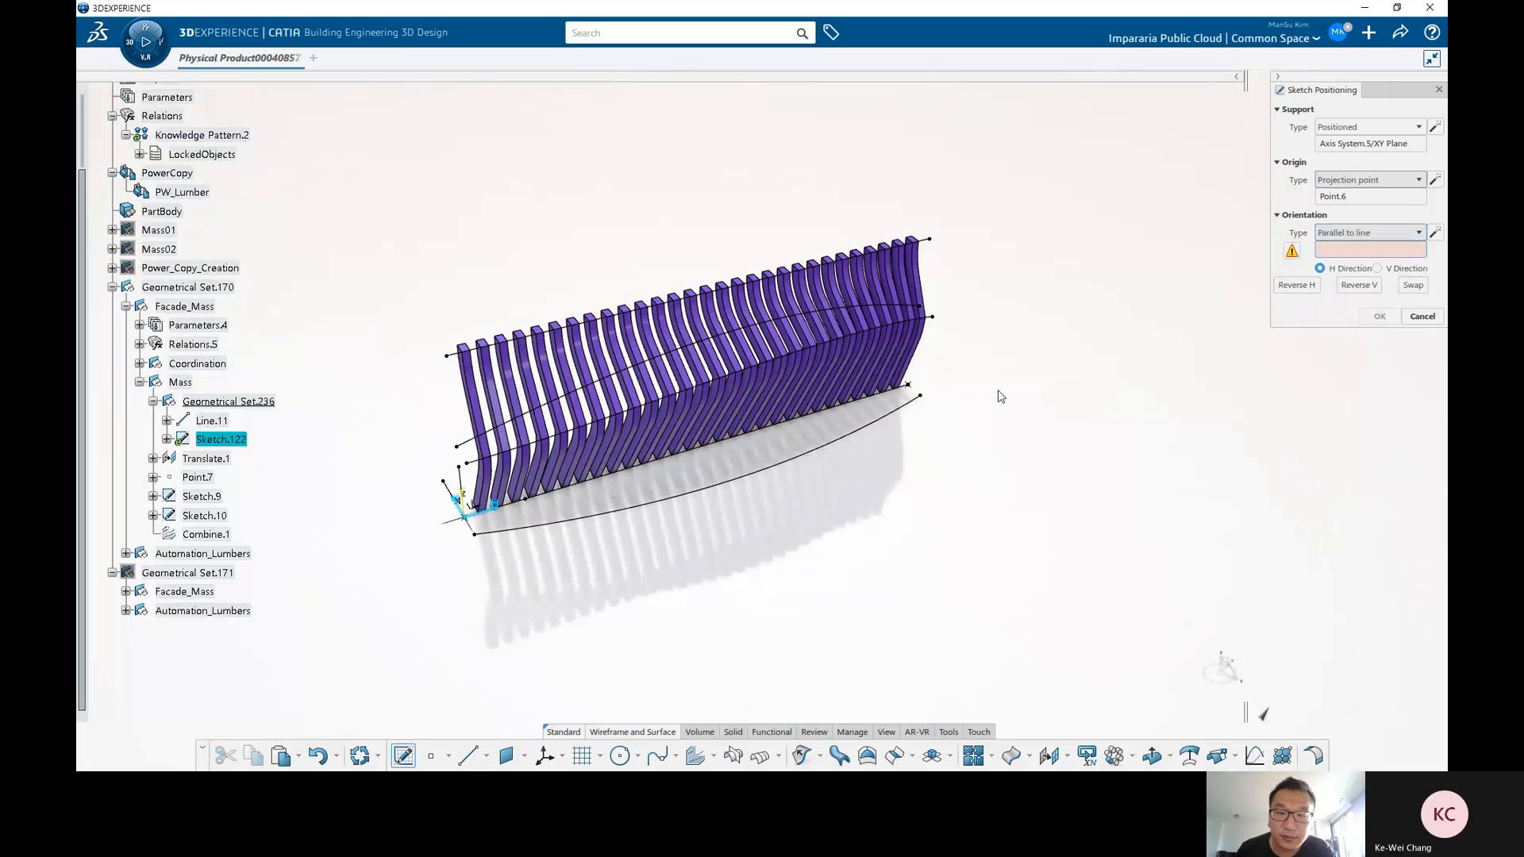
{"action": "left_click", "coordinate": [728, 451]}
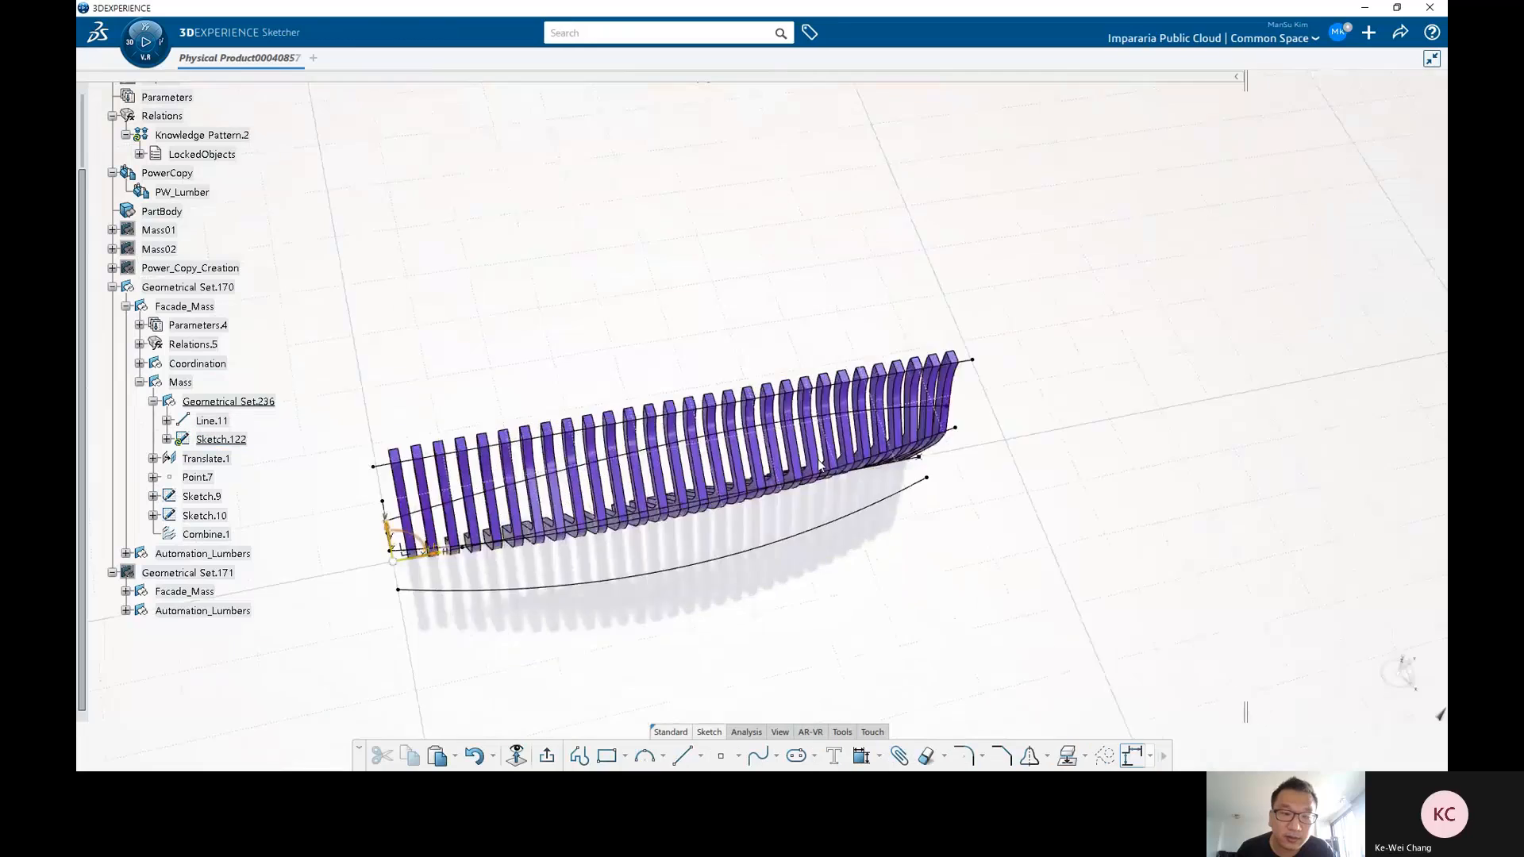
Draw a three-point spline from the sketch origin through about H 10638 mm, V 5295 mm to an end point farther out.
{"action": "mouse_move", "coordinate": [728, 598]}
{"action": "middle_mouse_down"}
{"action": "mouse_move", "coordinate": [881, 466]}
{"action": "mouse_move", "coordinate": [883, 417]}
{"action": "middle_mouse_up"}
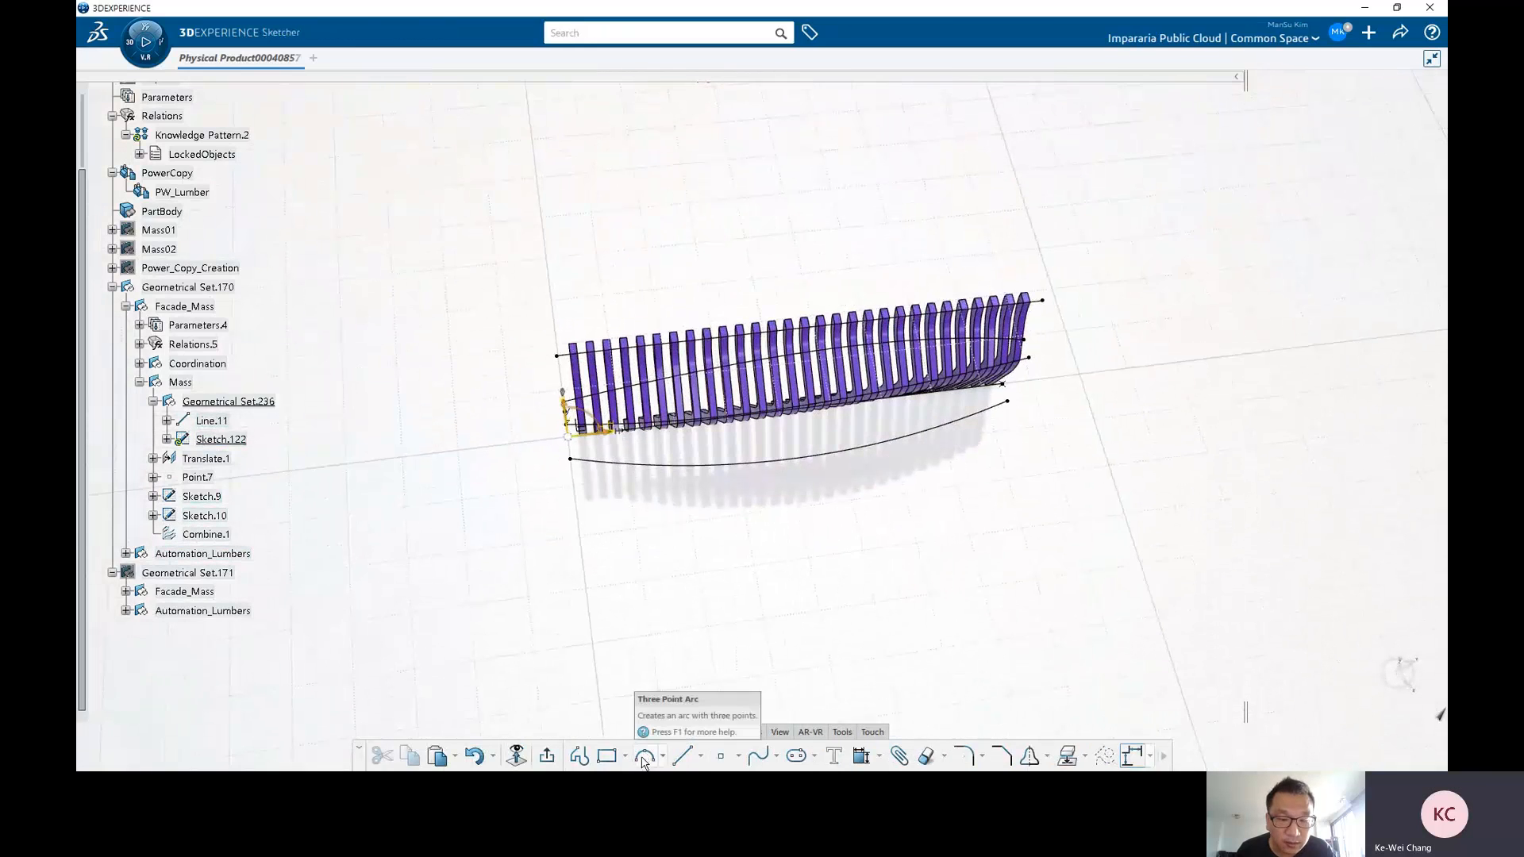
{"action": "left_click", "coordinate": [758, 756]}
{"action": "left_click", "coordinate": [569, 435]}
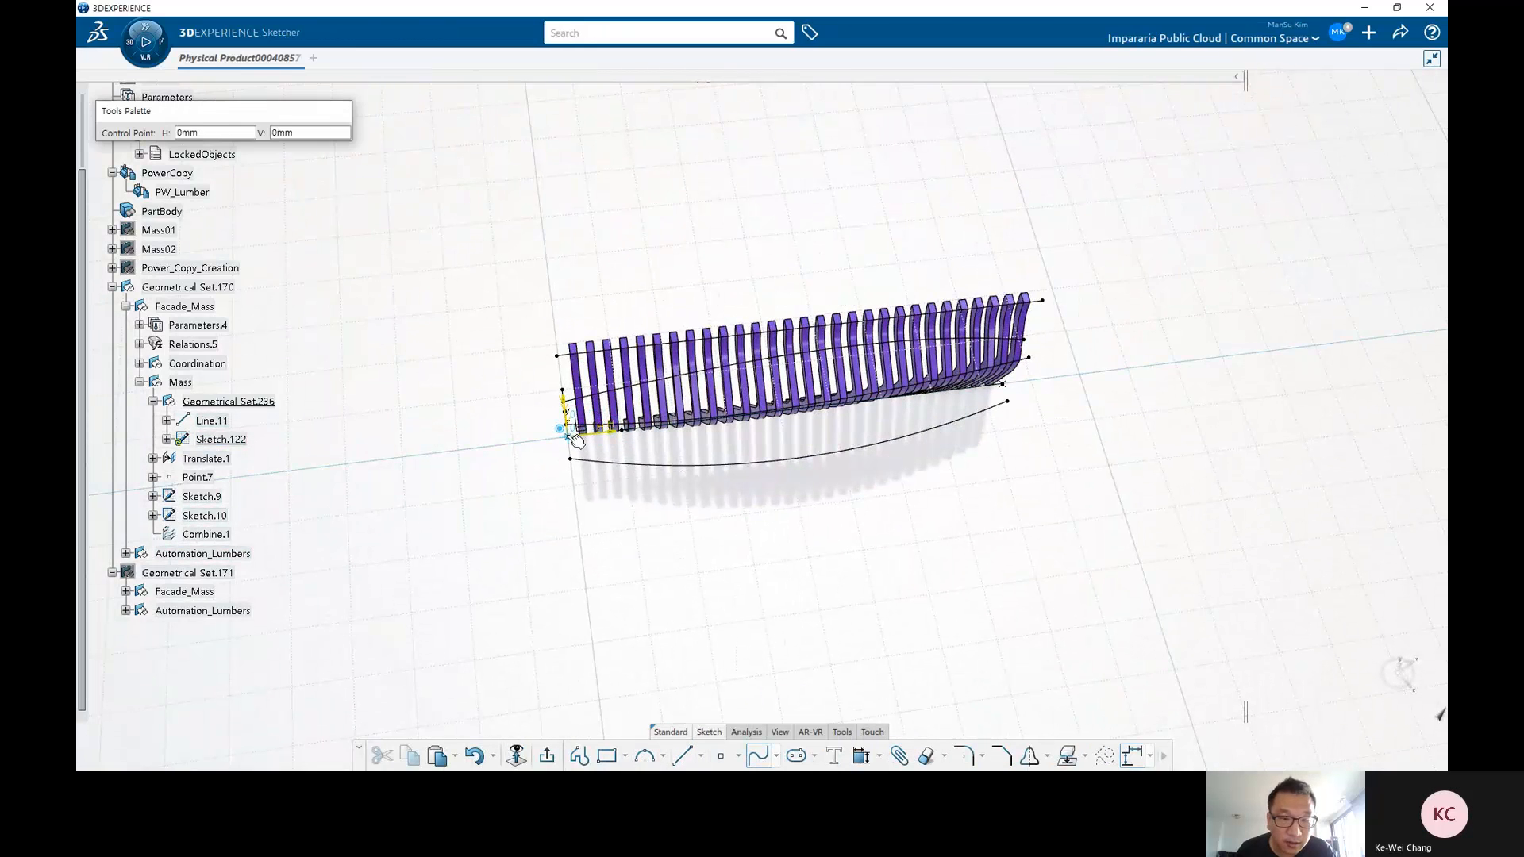
{"action": "middle_click_drag", "start_coordinate": [836, 428], "coordinate": [647, 519]}
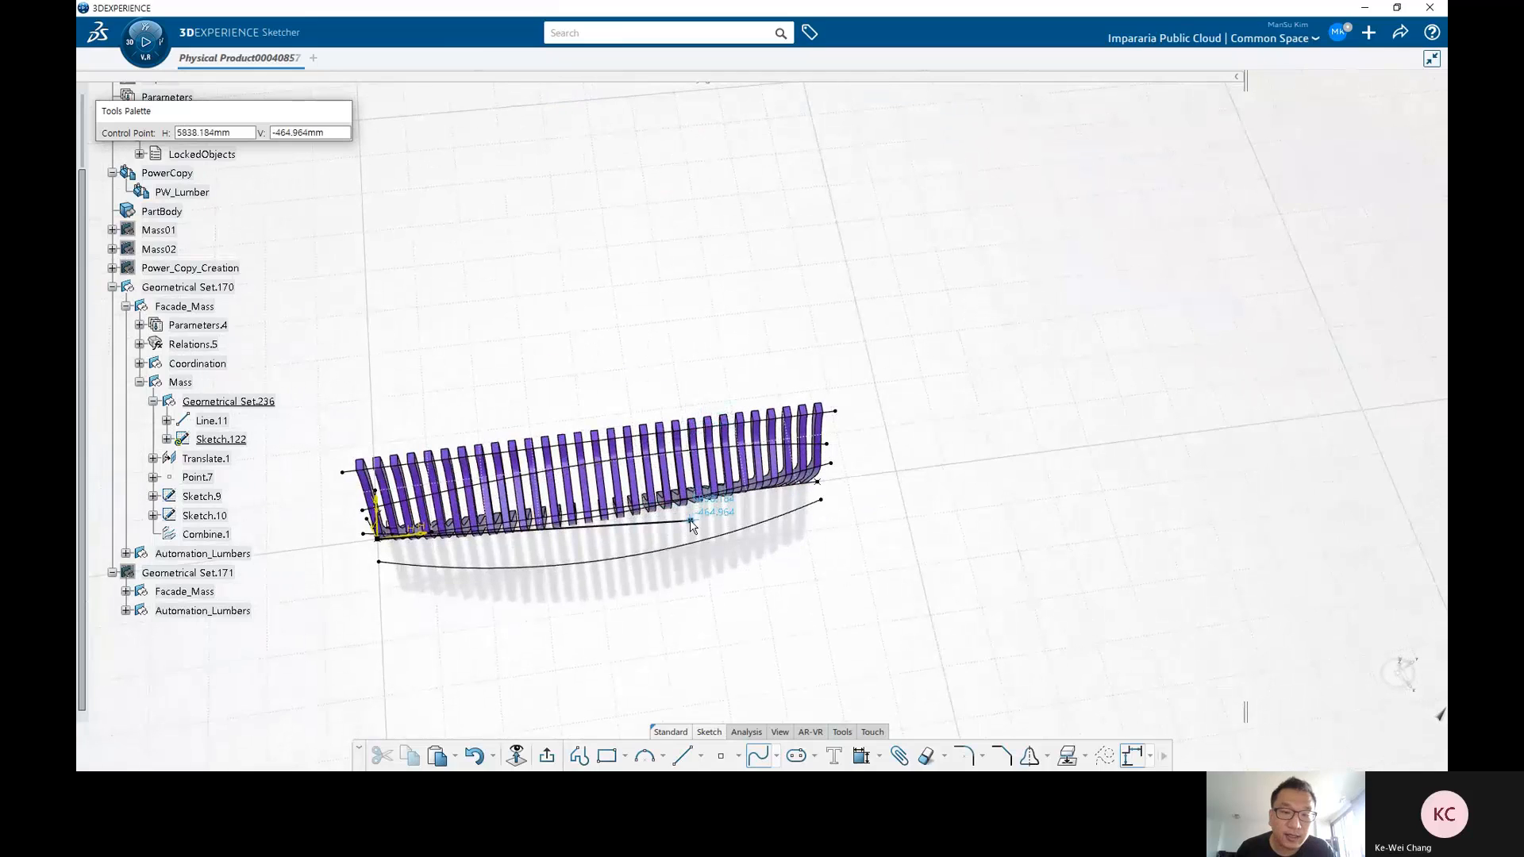
{"action": "left_click", "coordinate": [872, 246]}
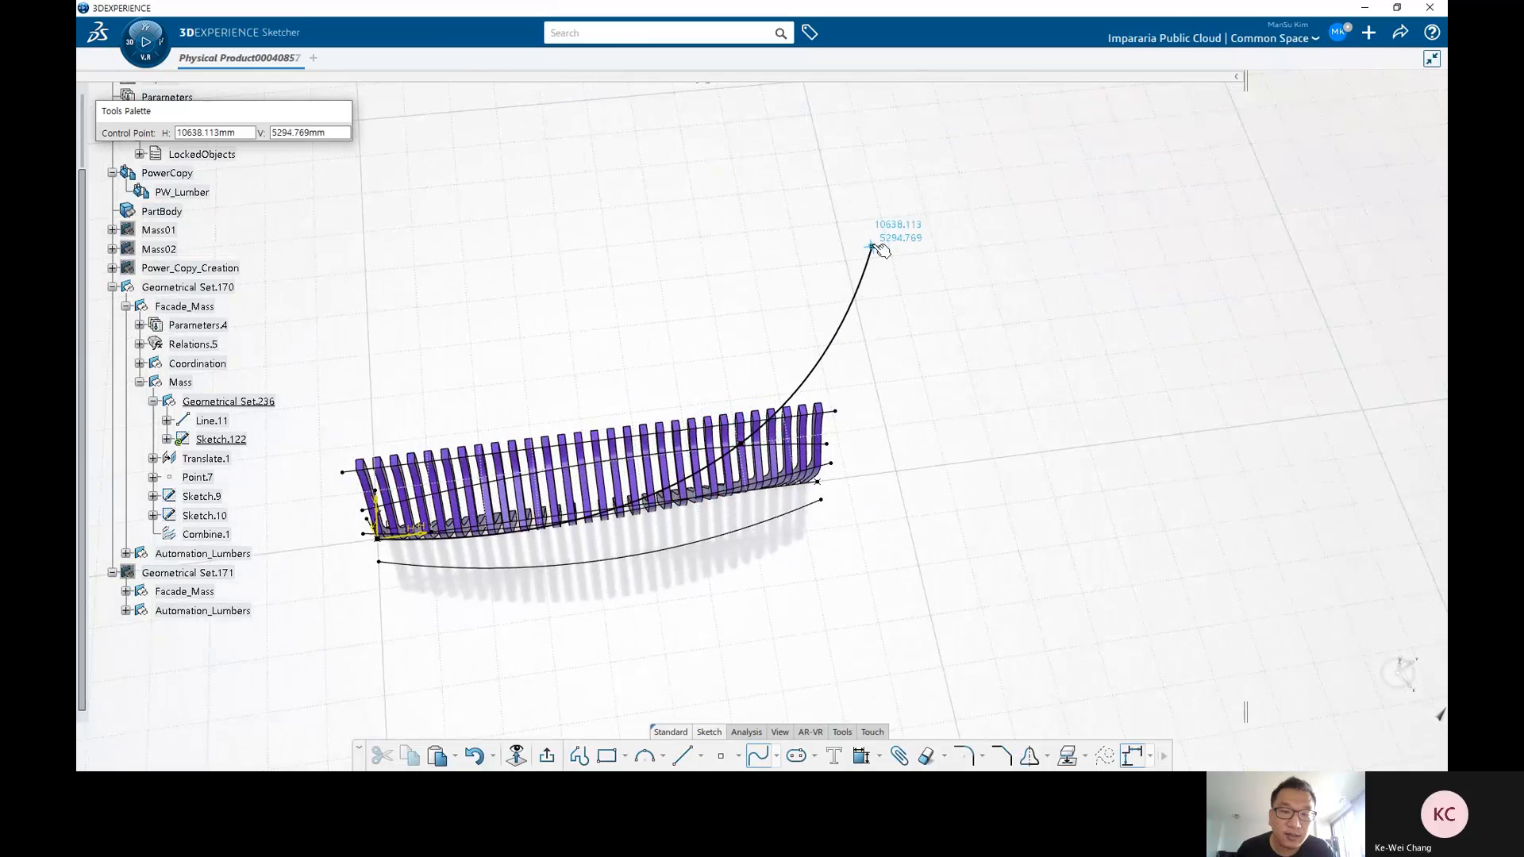
{"action": "double_click", "coordinate": [1049, 150]}
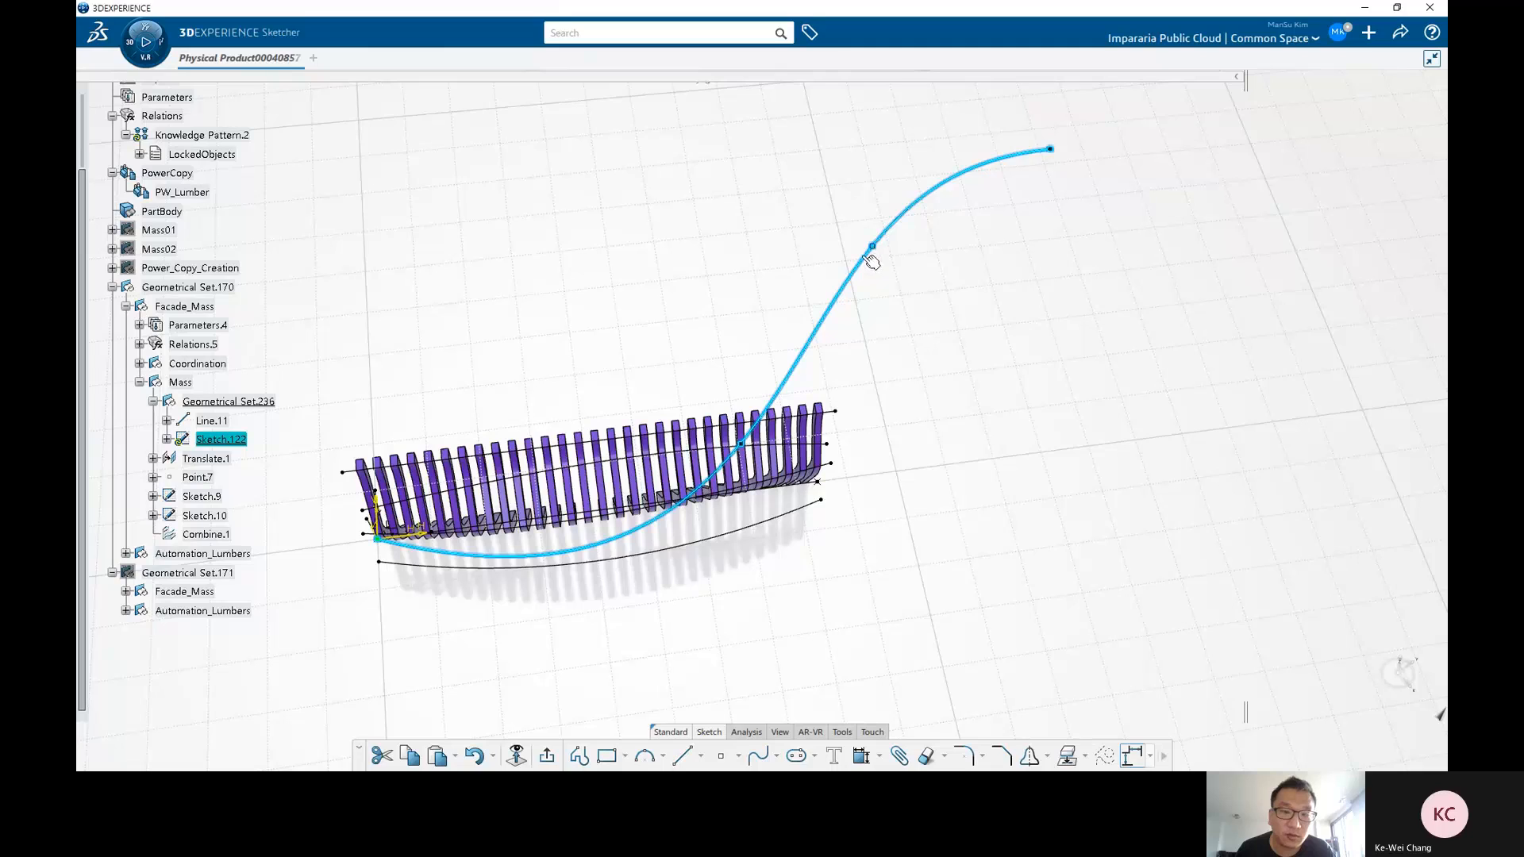
Move the spline's middle and end control points closer to the facade's base line, and exit the sketch.
{"action": "left_click_drag", "start_coordinate": [873, 246], "coordinate": [709, 429]}
{"action": "left_click_drag", "start_coordinate": [965, 249], "coordinate": [831, 371]}
{"action": "middle_click_drag", "start_coordinate": [779, 525], "coordinate": [855, 543]}
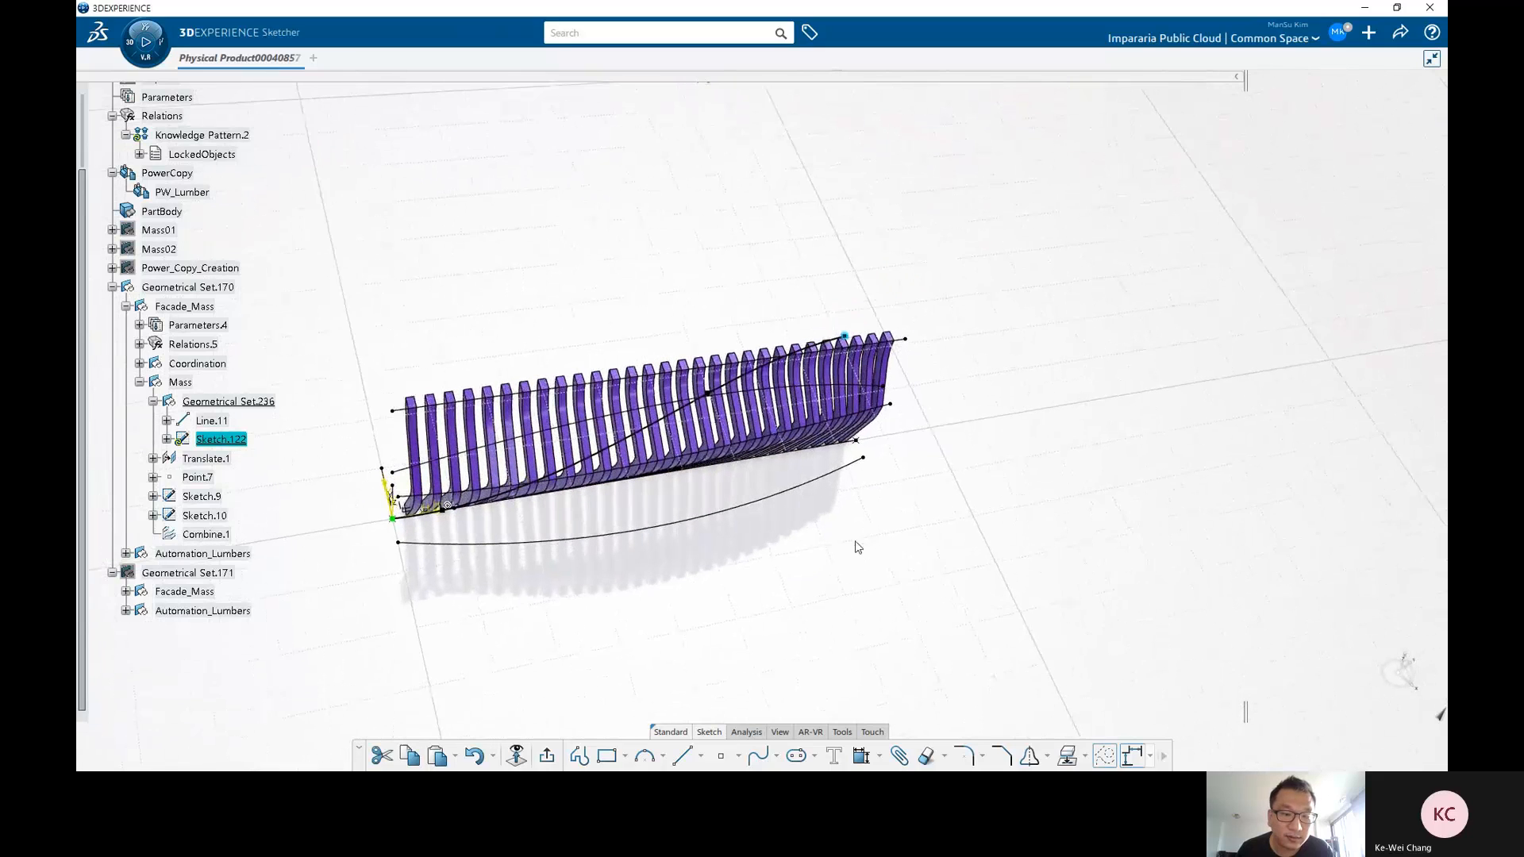
{"action": "left_click", "coordinate": [547, 755]}
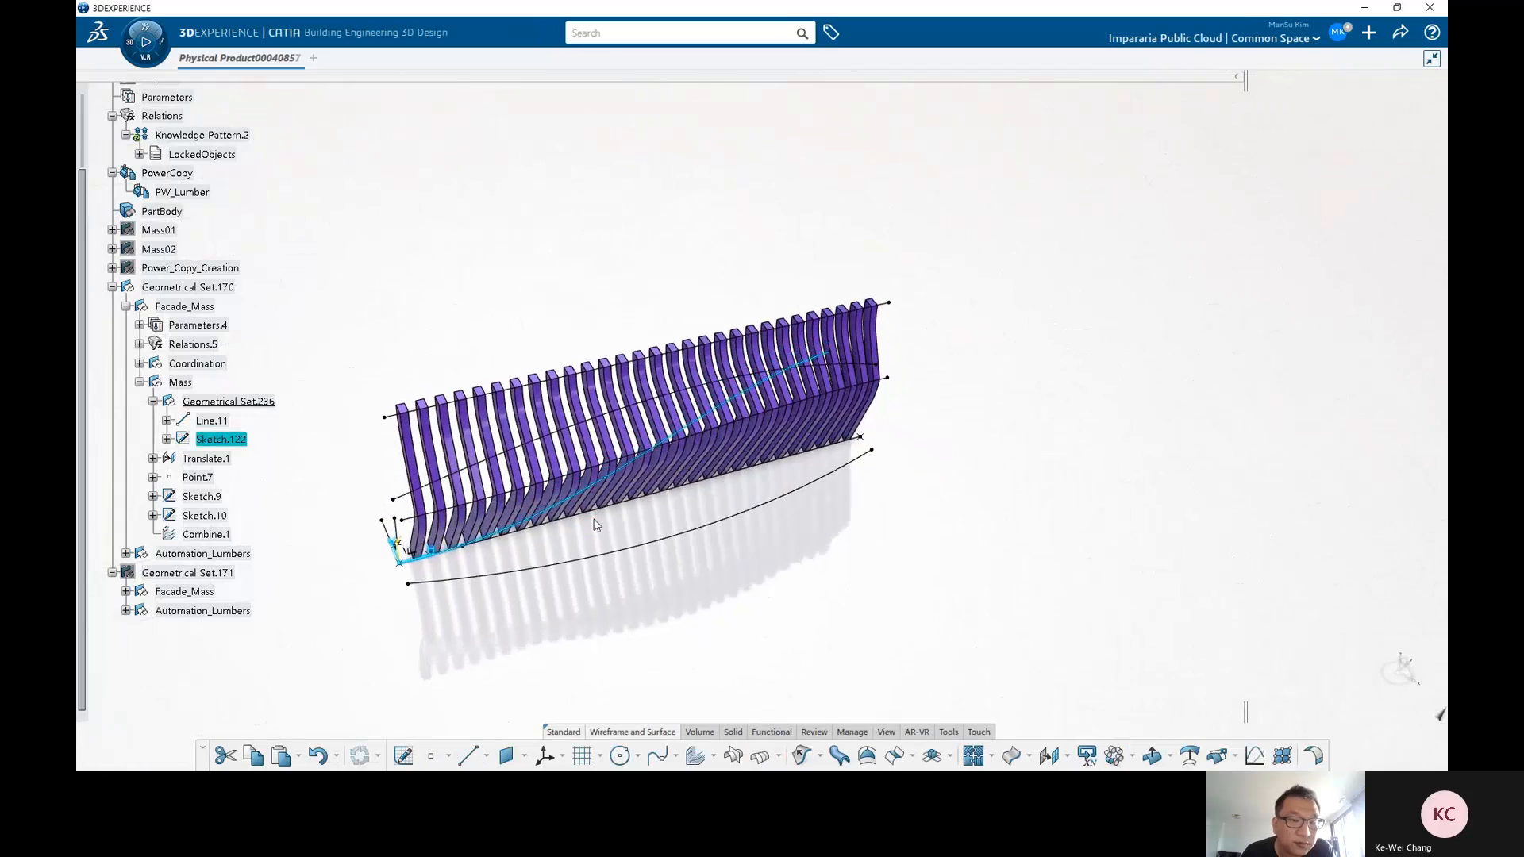
{"action": "mouse_move", "coordinate": [594, 520]}
{"action": "middle_mouse_down"}
{"action": "mouse_move", "coordinate": [592, 579]}
{"action": "mouse_move", "coordinate": [626, 484]}
{"action": "mouse_move", "coordinate": [584, 533]}
{"action": "middle_mouse_up"}
{"action": "left_click", "coordinate": [292, 478]}
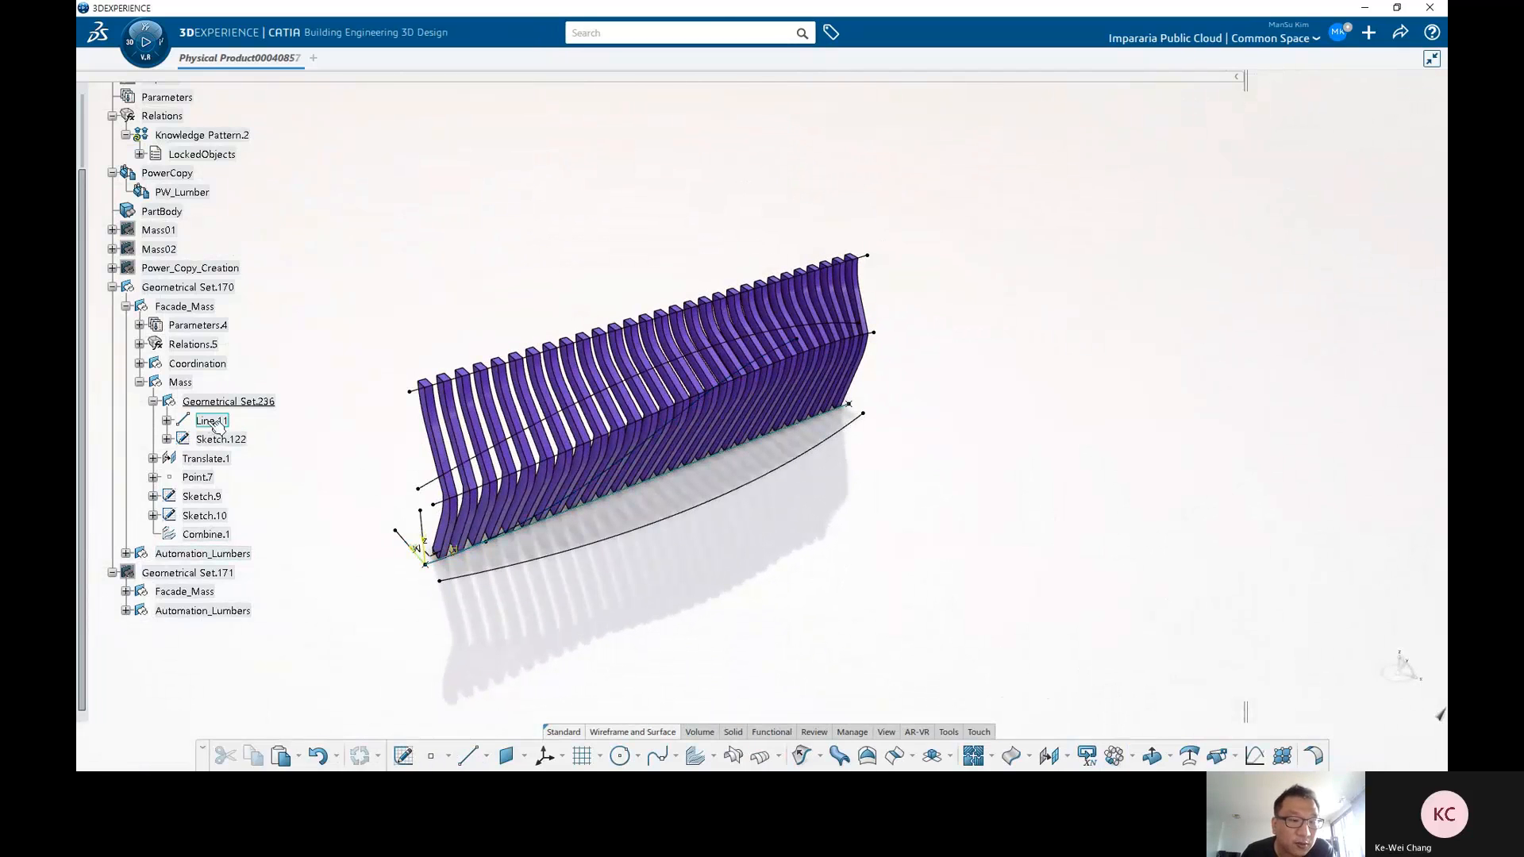
Try to replace Line.11 with Sketch.122 without deleting the replaced elements, and close the update diagnosis.
{"action": "left_click", "coordinate": [217, 425]}
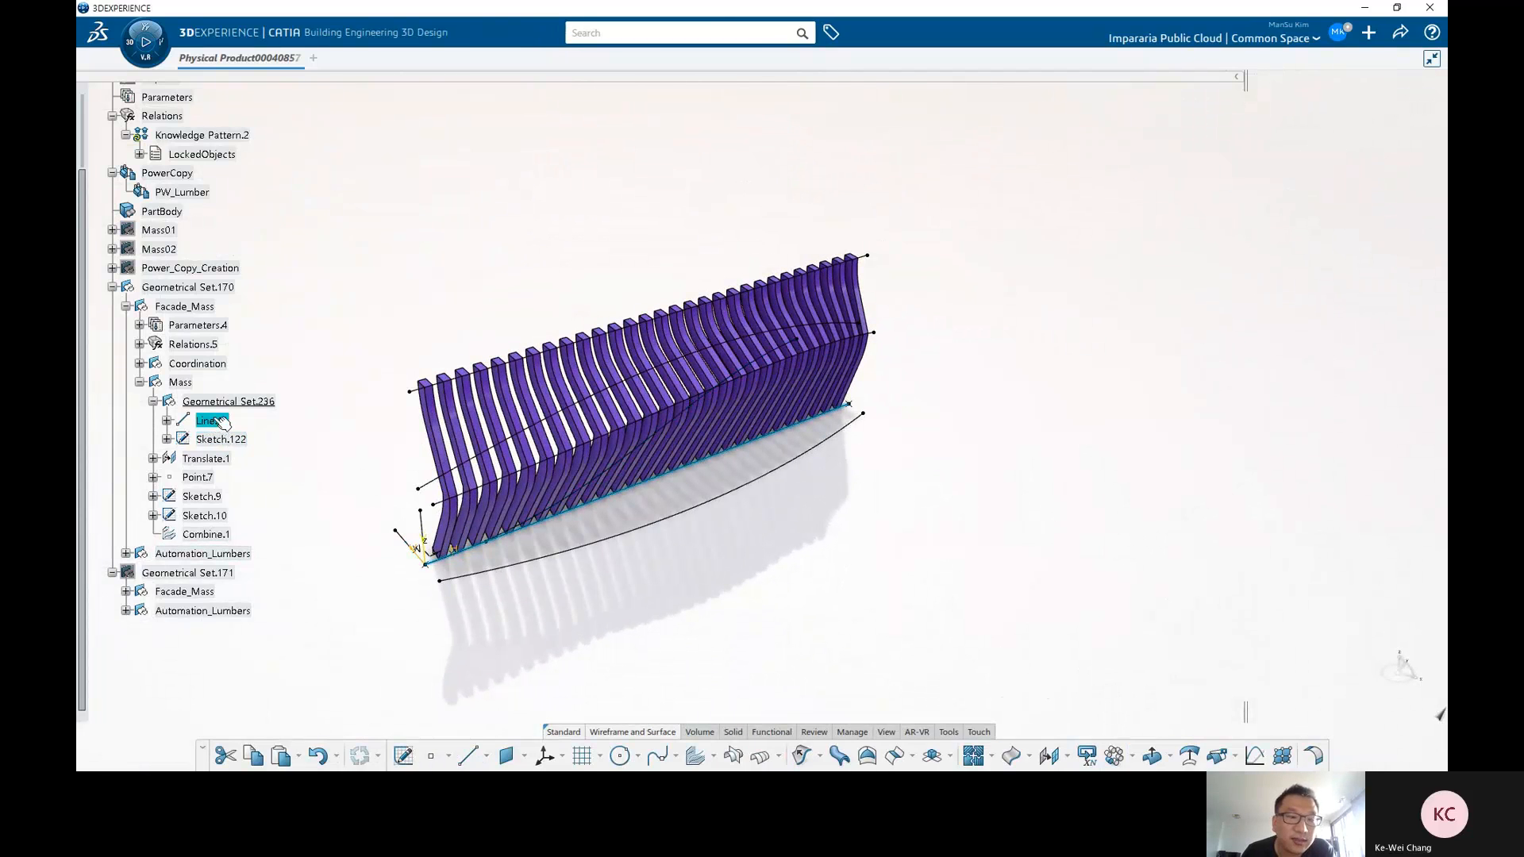
{"action": "left_click", "coordinate": [221, 439]}
{"action": "mouse_move", "coordinate": [755, 561]}
{"action": "middle_mouse_down"}
{"action": "mouse_move", "coordinate": [793, 524]}
{"action": "mouse_move", "coordinate": [763, 492]}
{"action": "mouse_move", "coordinate": [746, 508]}
{"action": "middle_mouse_up"}
{"action": "left_click", "coordinate": [212, 421]}
{"action": "right_click", "coordinate": [215, 421]}
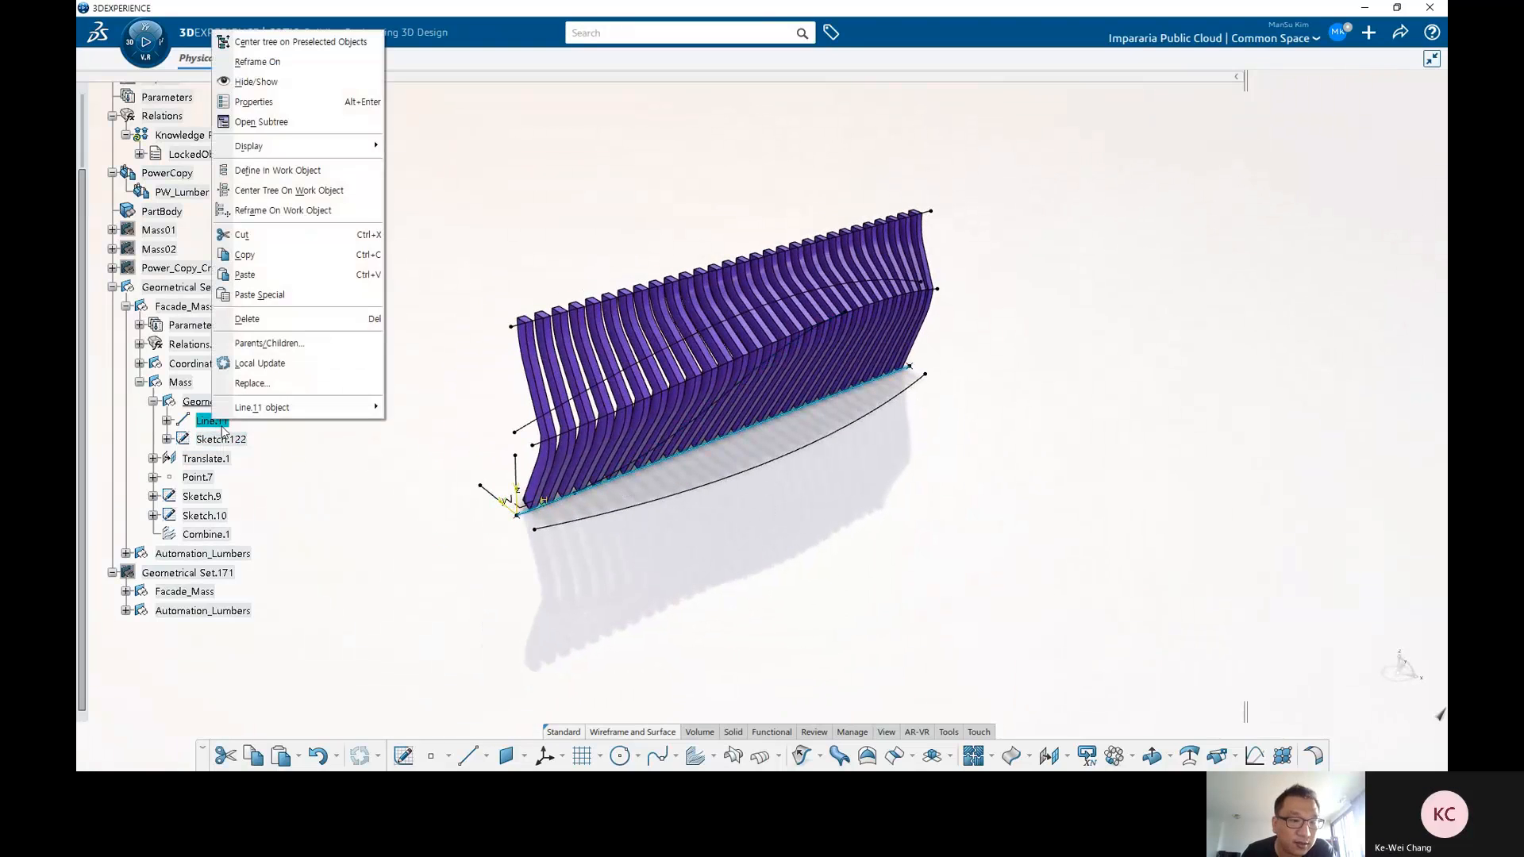
{"action": "left_click", "coordinate": [264, 385]}
{"action": "left_click", "coordinate": [242, 440]}
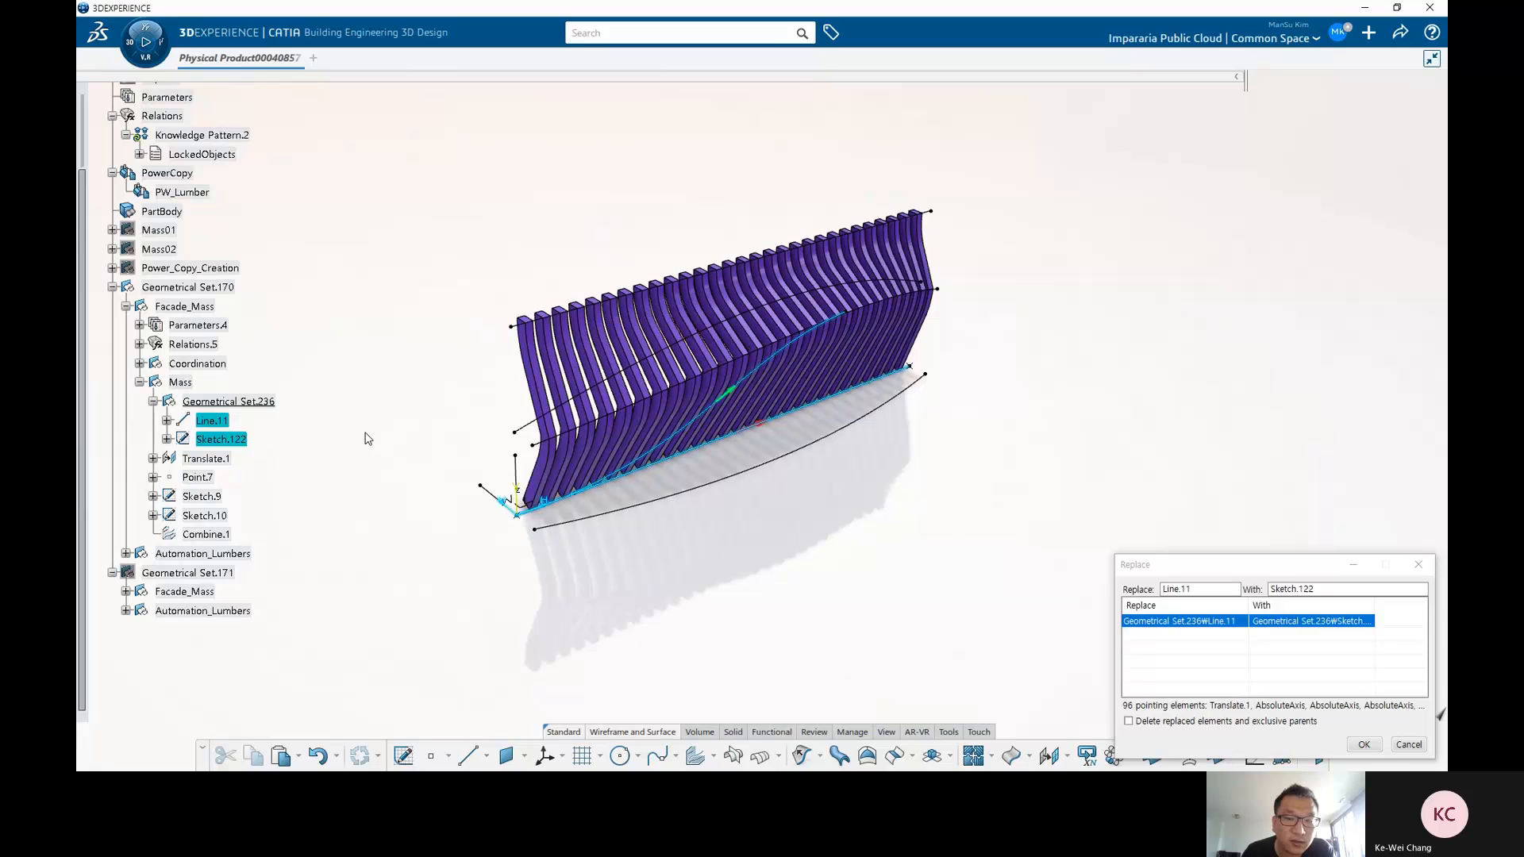
{"action": "left_click_drag", "start_coordinate": [1180, 566], "coordinate": [851, 289]}
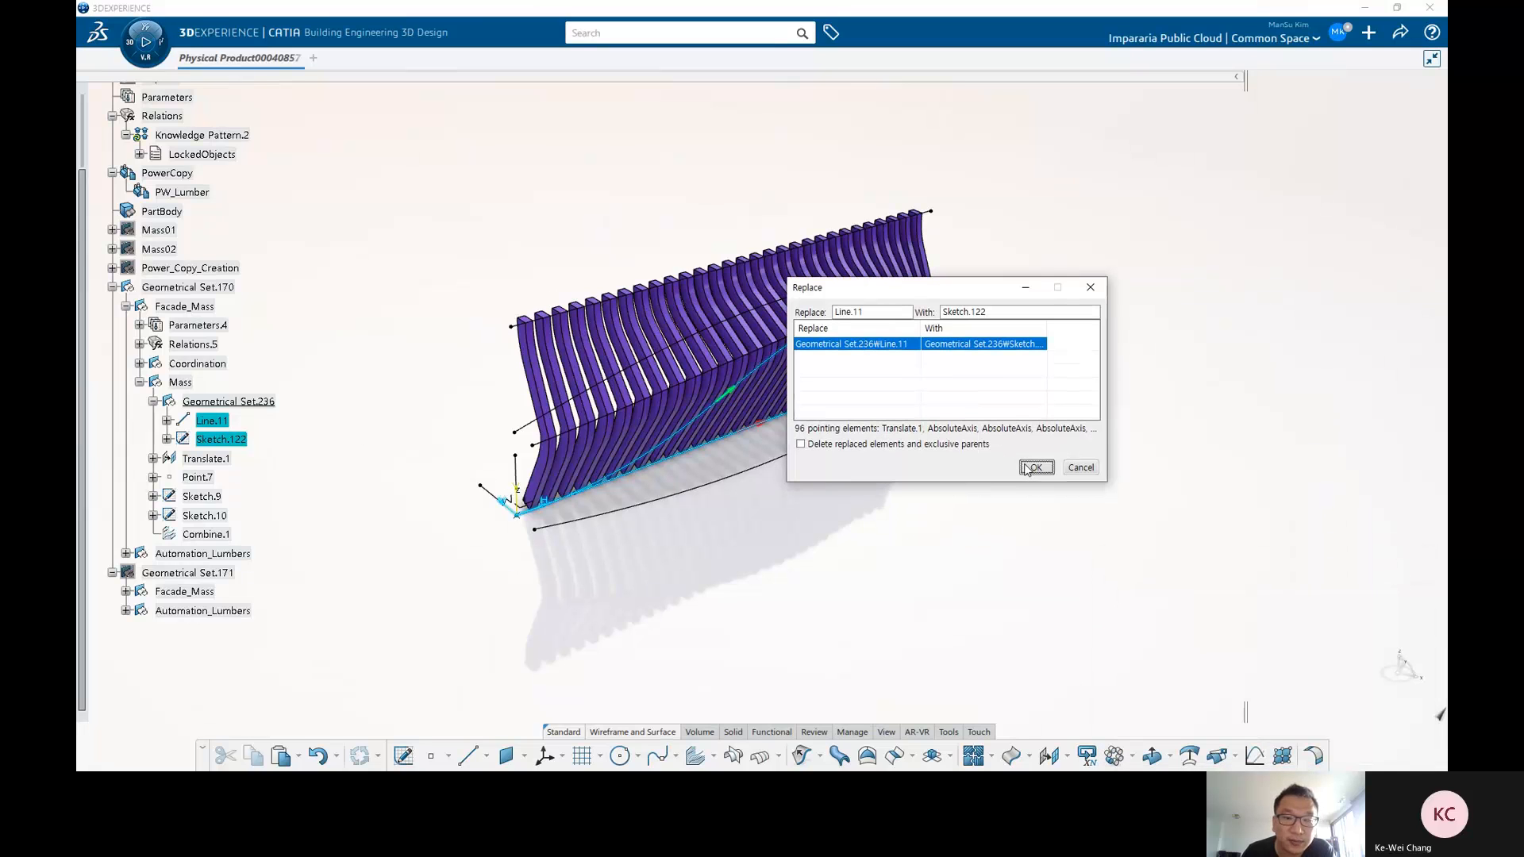
{"action": "scroll", "coordinate": [629, 494], "scroll_direction": "up", "scroll_amount": 3}
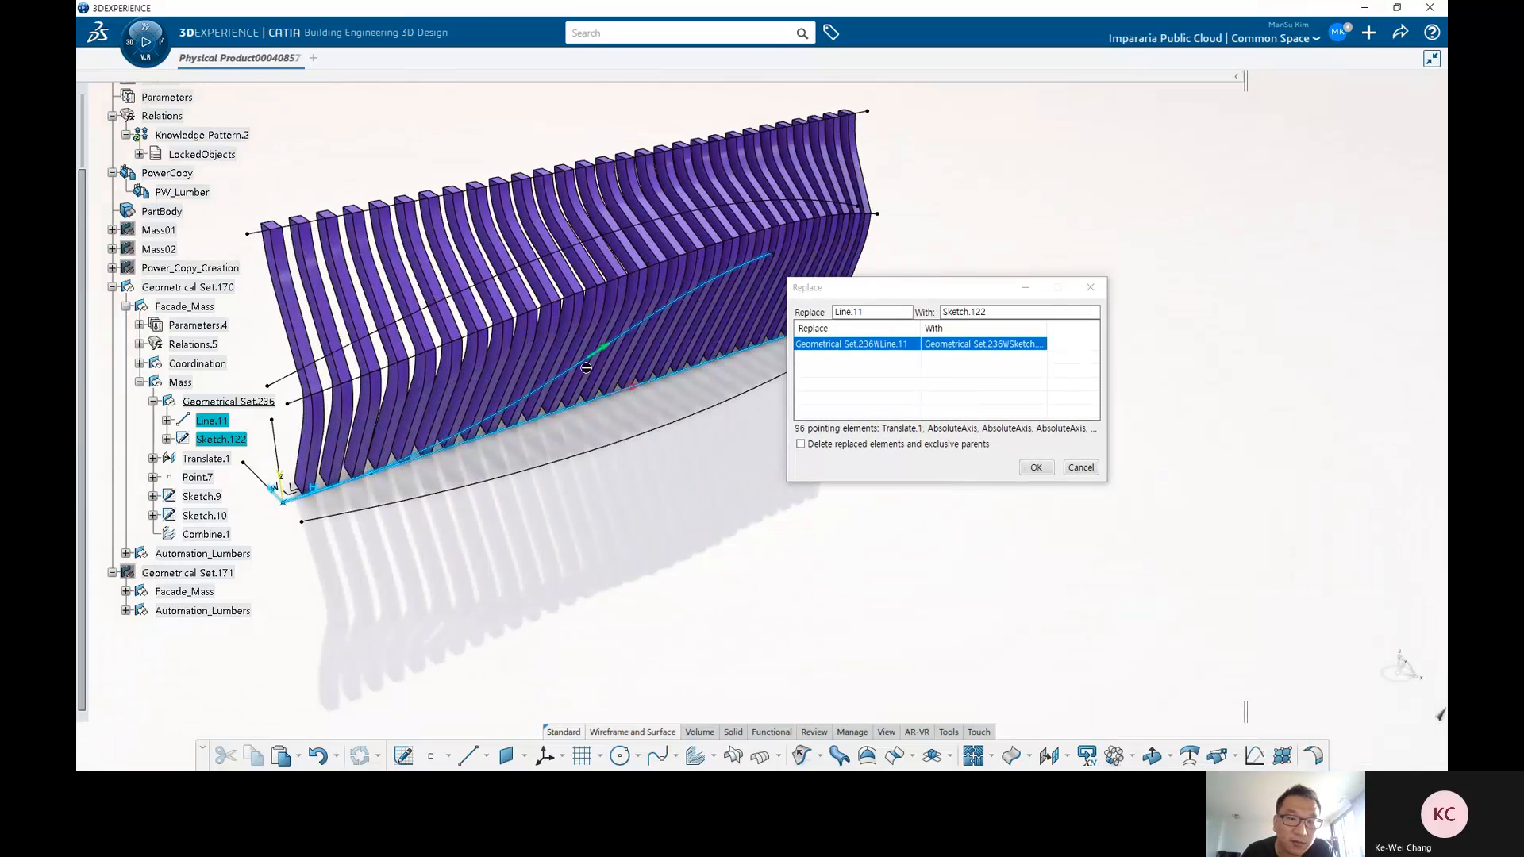
{"action": "scroll", "coordinate": [660, 437], "scroll_direction": "down", "scroll_amount": 2}
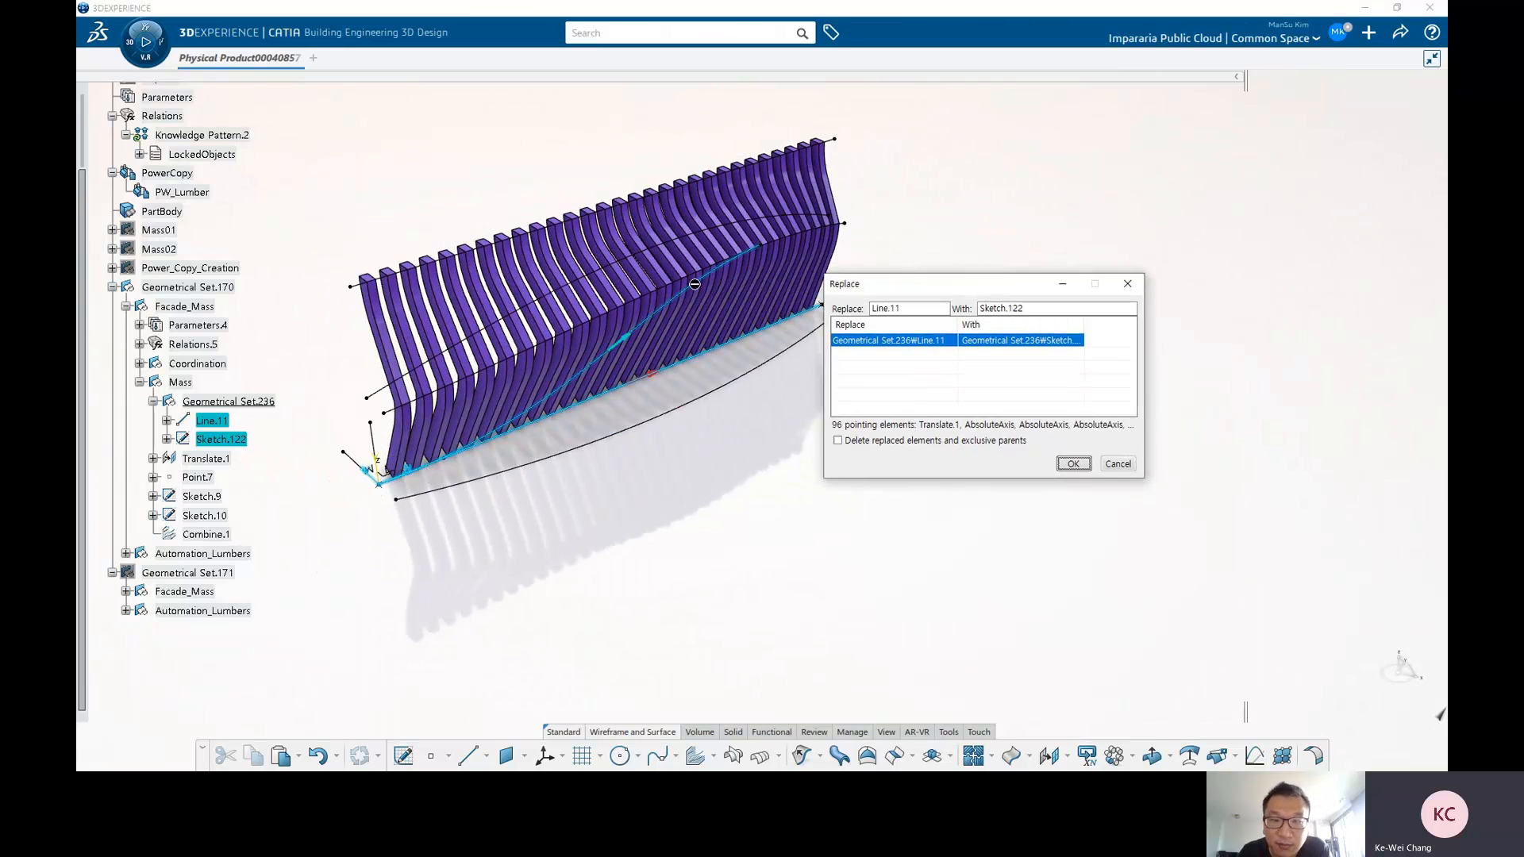
{"action": "left_click", "coordinate": [1073, 465]}
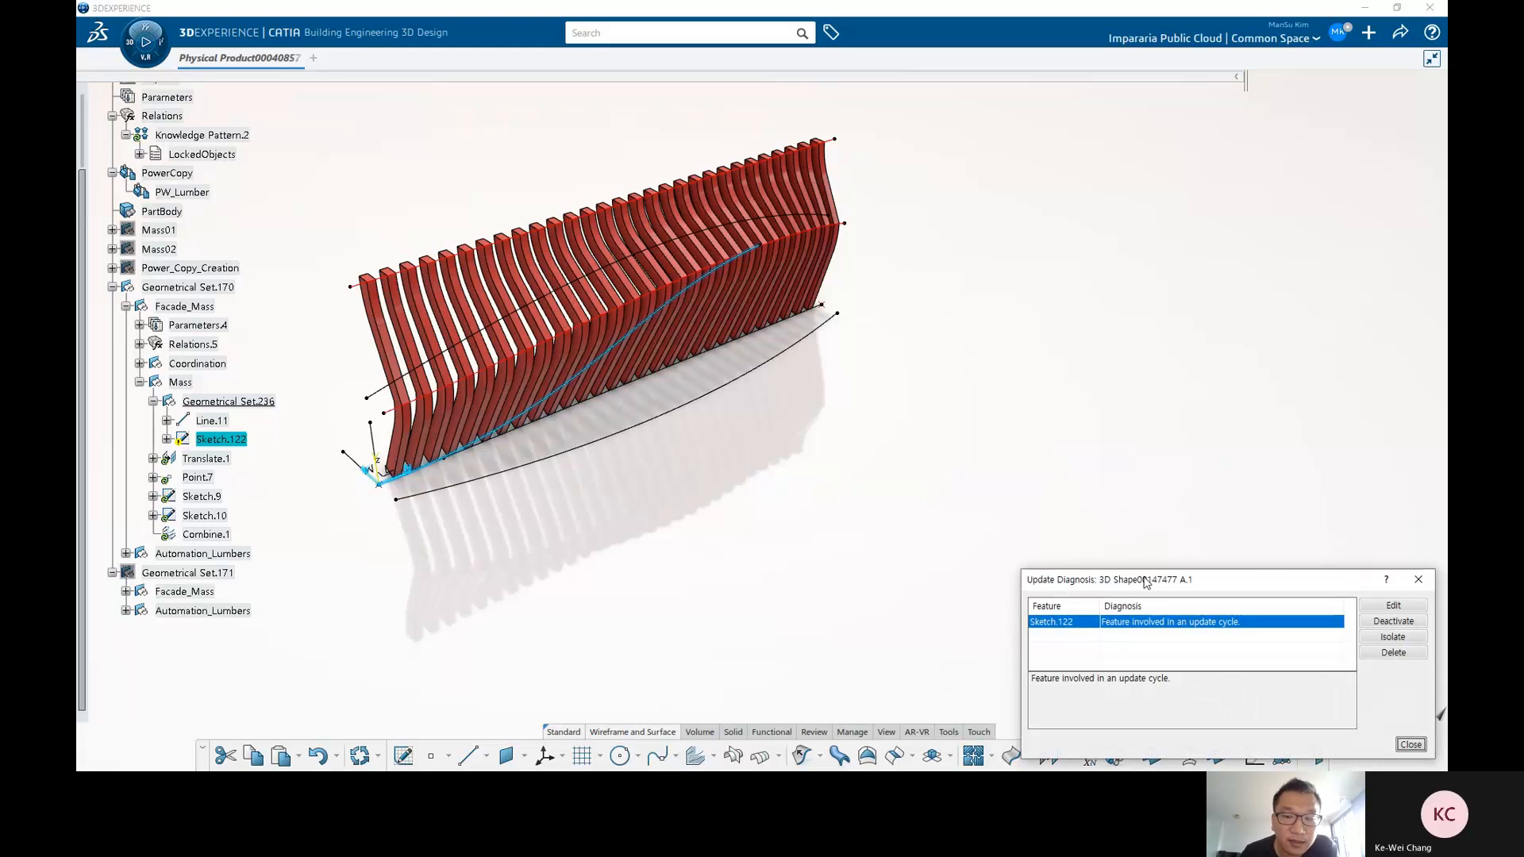
{"action": "left_click_drag", "start_coordinate": [1097, 594], "coordinate": [834, 433]}
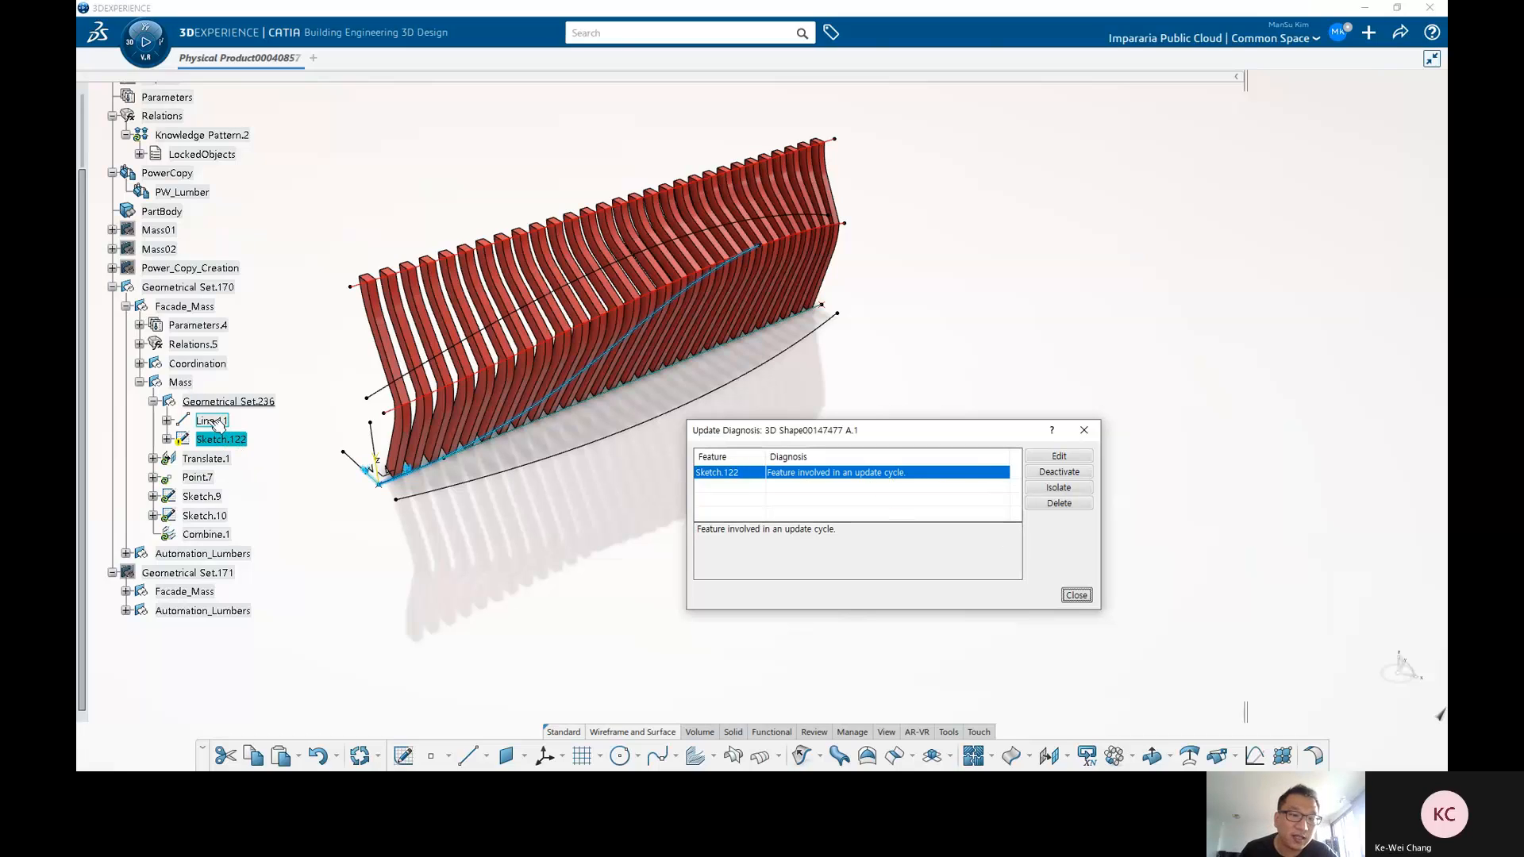
{"action": "left_click", "coordinate": [1076, 595]}
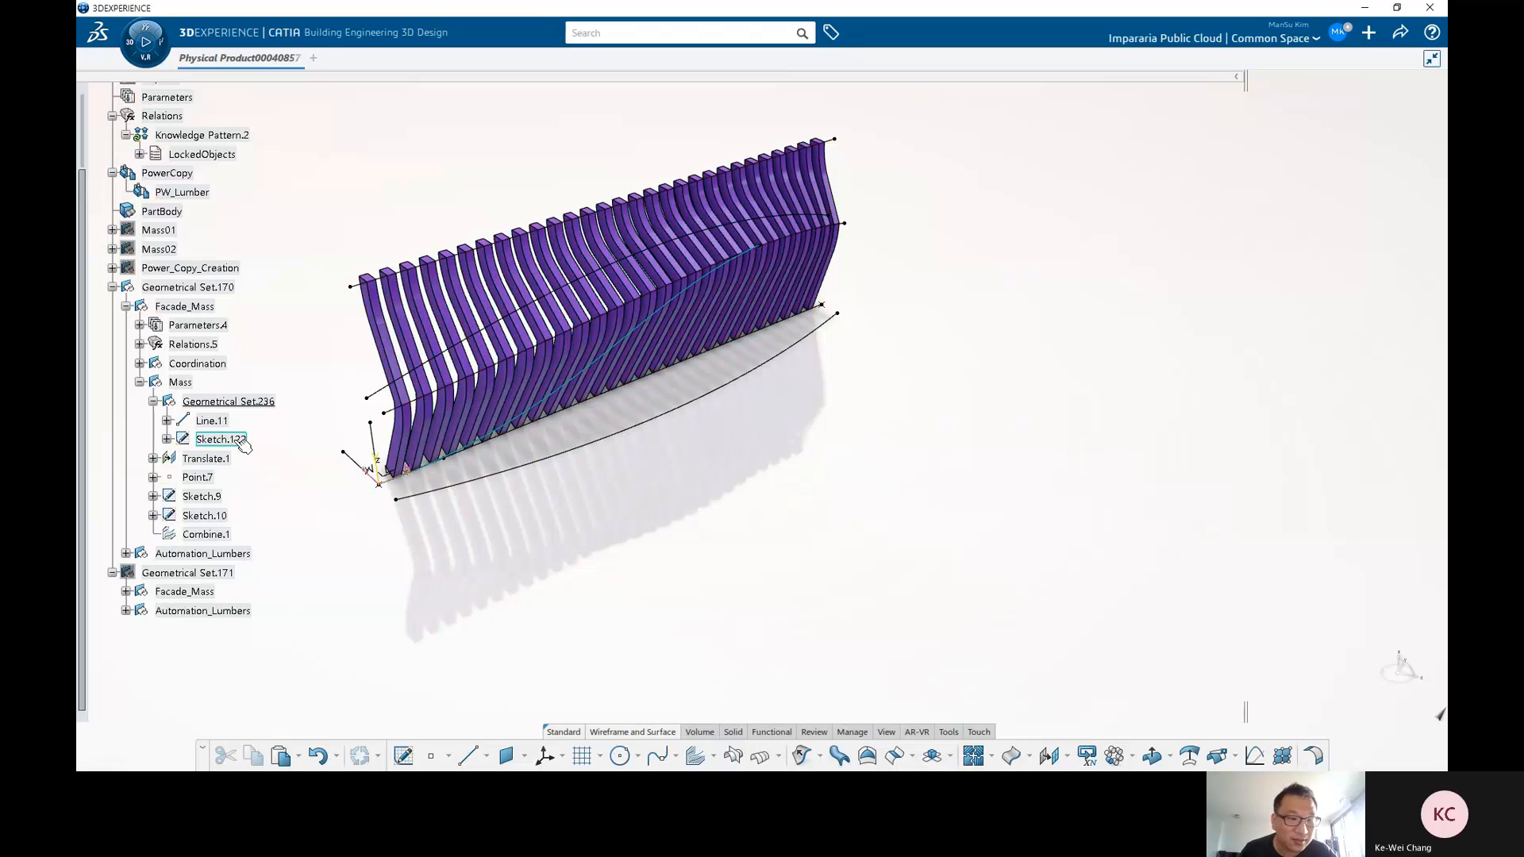
Change the positioning of Sketch.122 so its H direction is parallel to X_Line from the Coordination set instead of Line.11.
{"action": "left_click", "coordinate": [222, 439]}
{"action": "right_click", "coordinate": [224, 440]}
{"action": "mouse_move", "coordinate": [305, 436]}
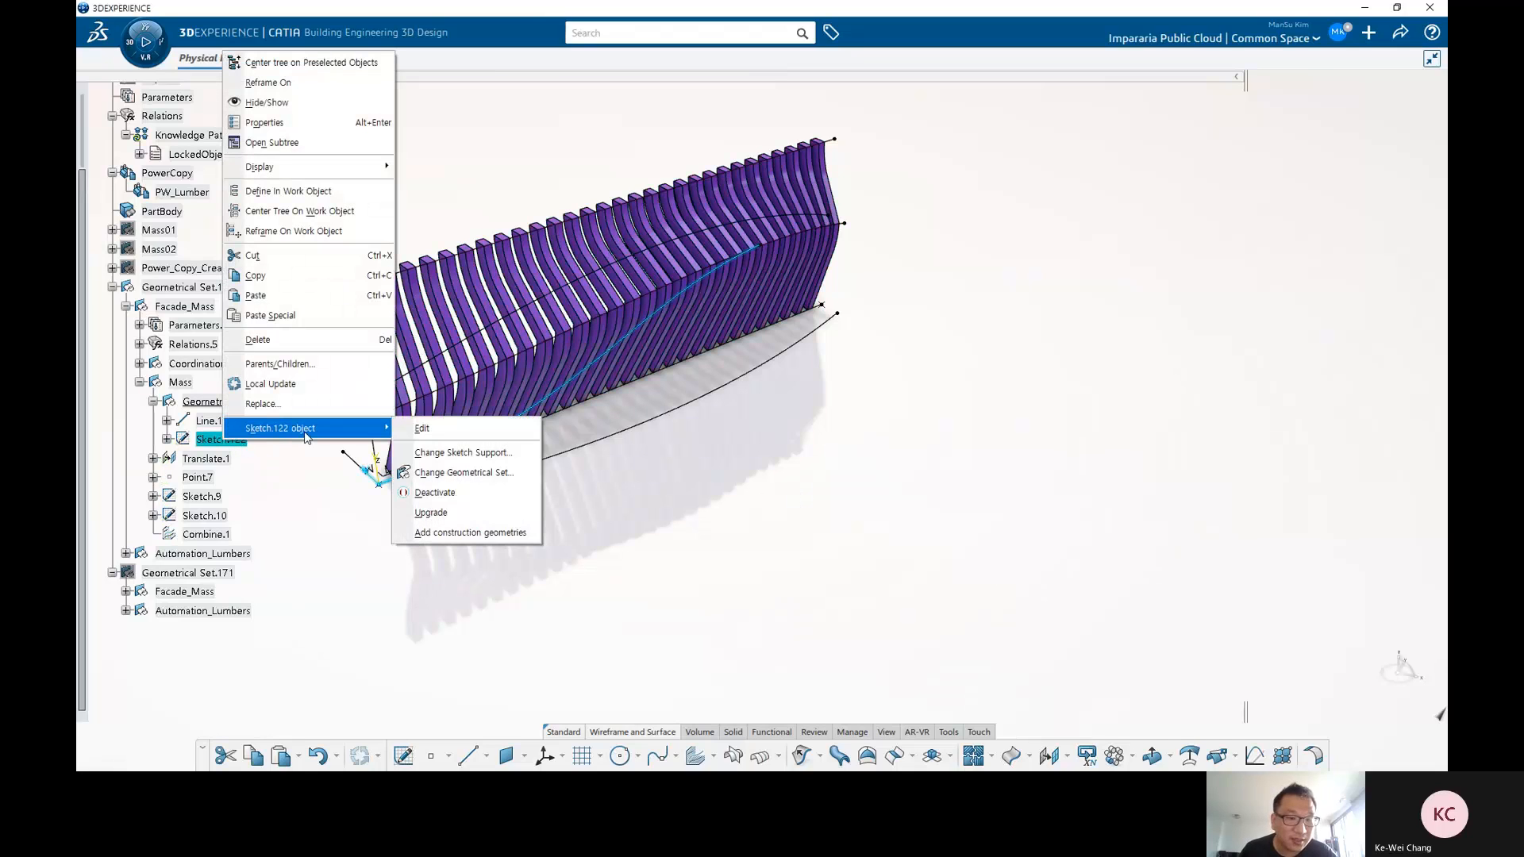
{"action": "left_click", "coordinate": [480, 453]}
{"action": "left_click", "coordinate": [1349, 251]}
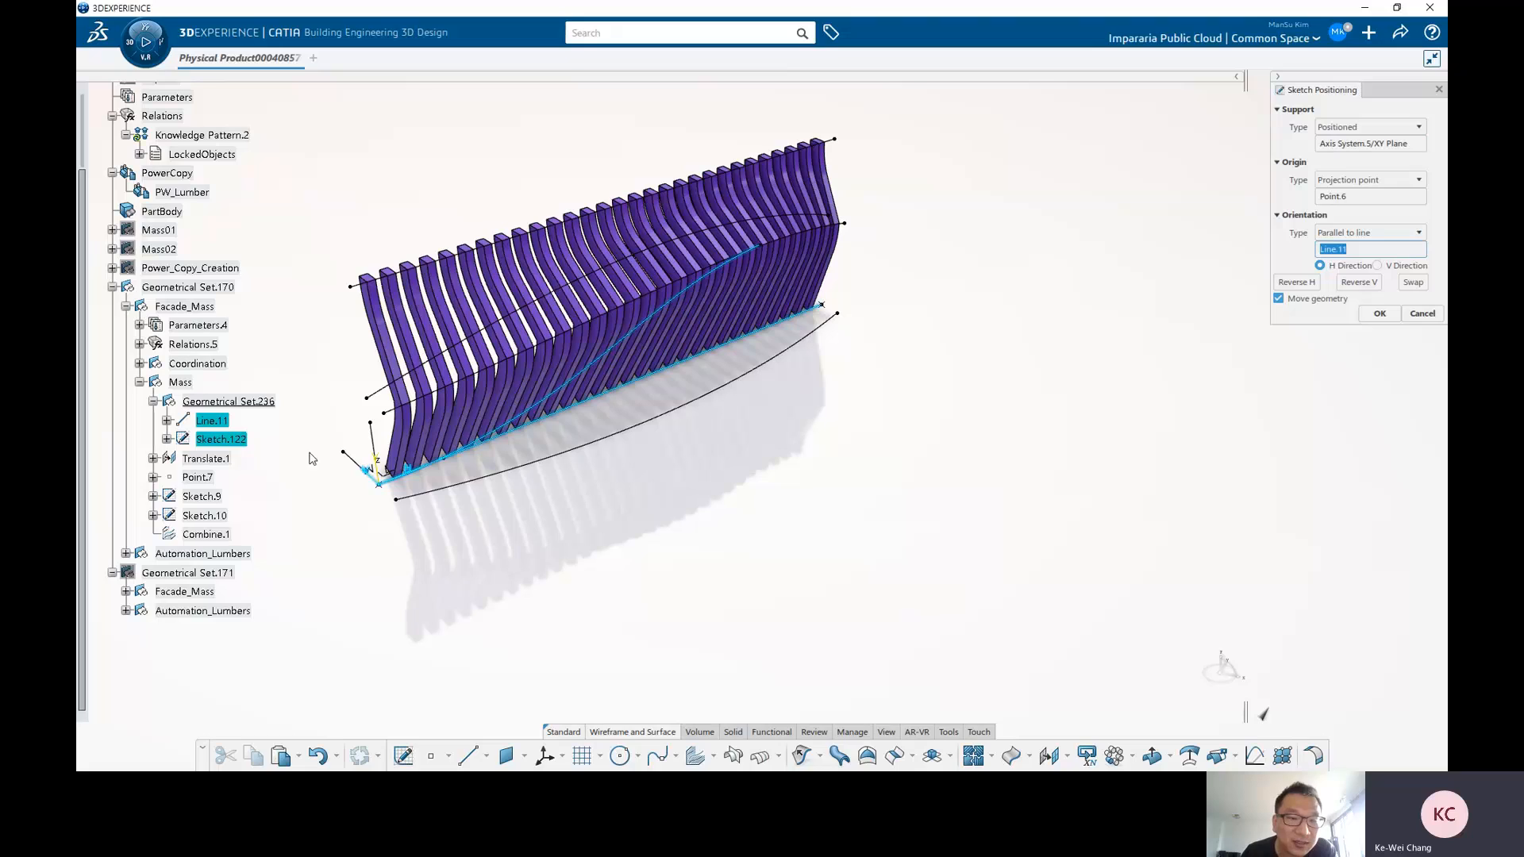
{"action": "left_click", "coordinate": [139, 364]}
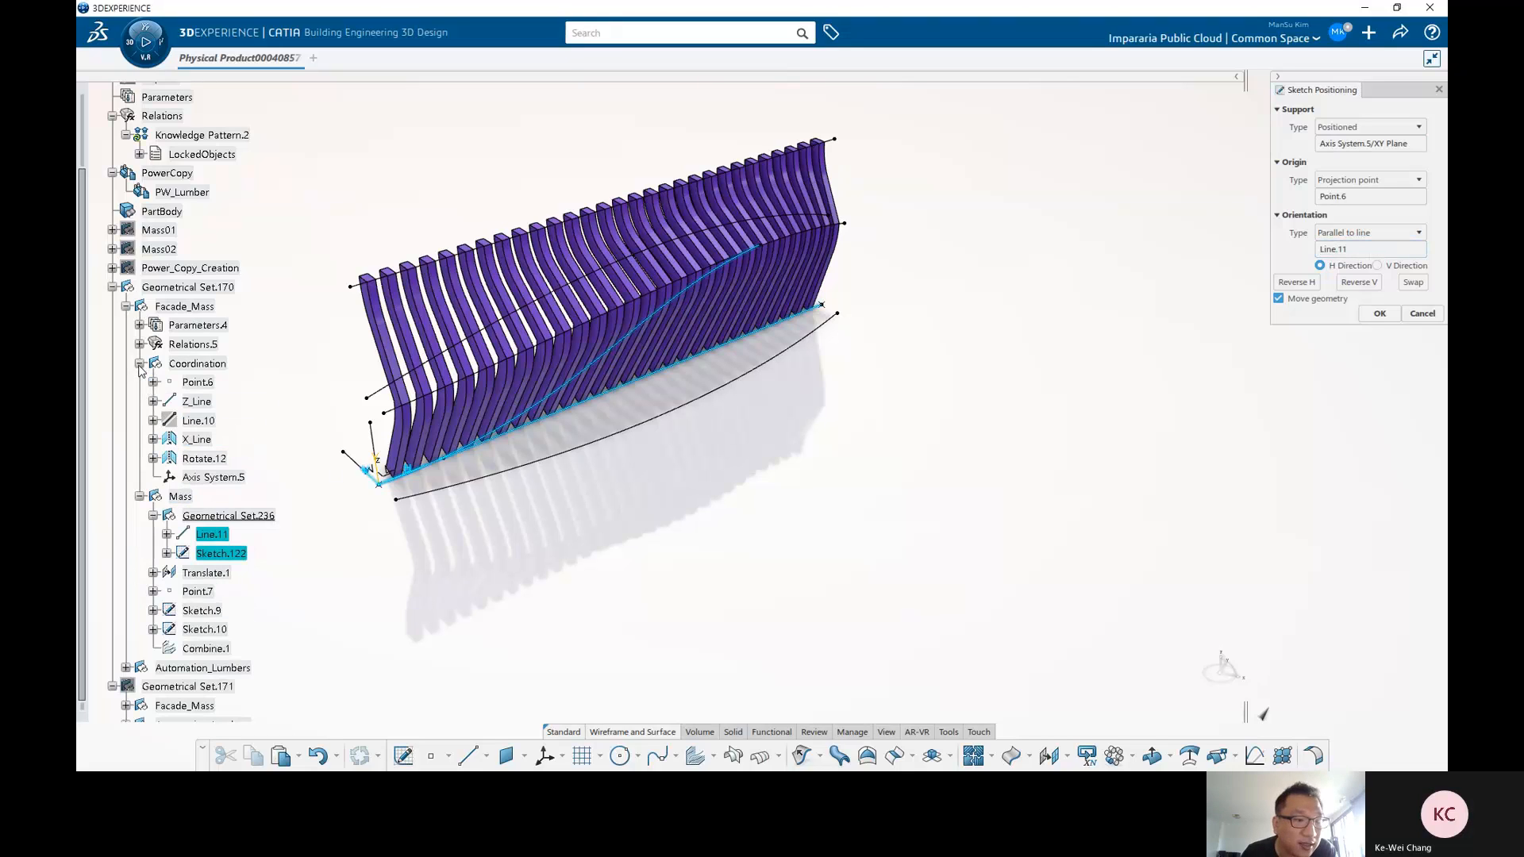
{"action": "left_click", "coordinate": [190, 442]}
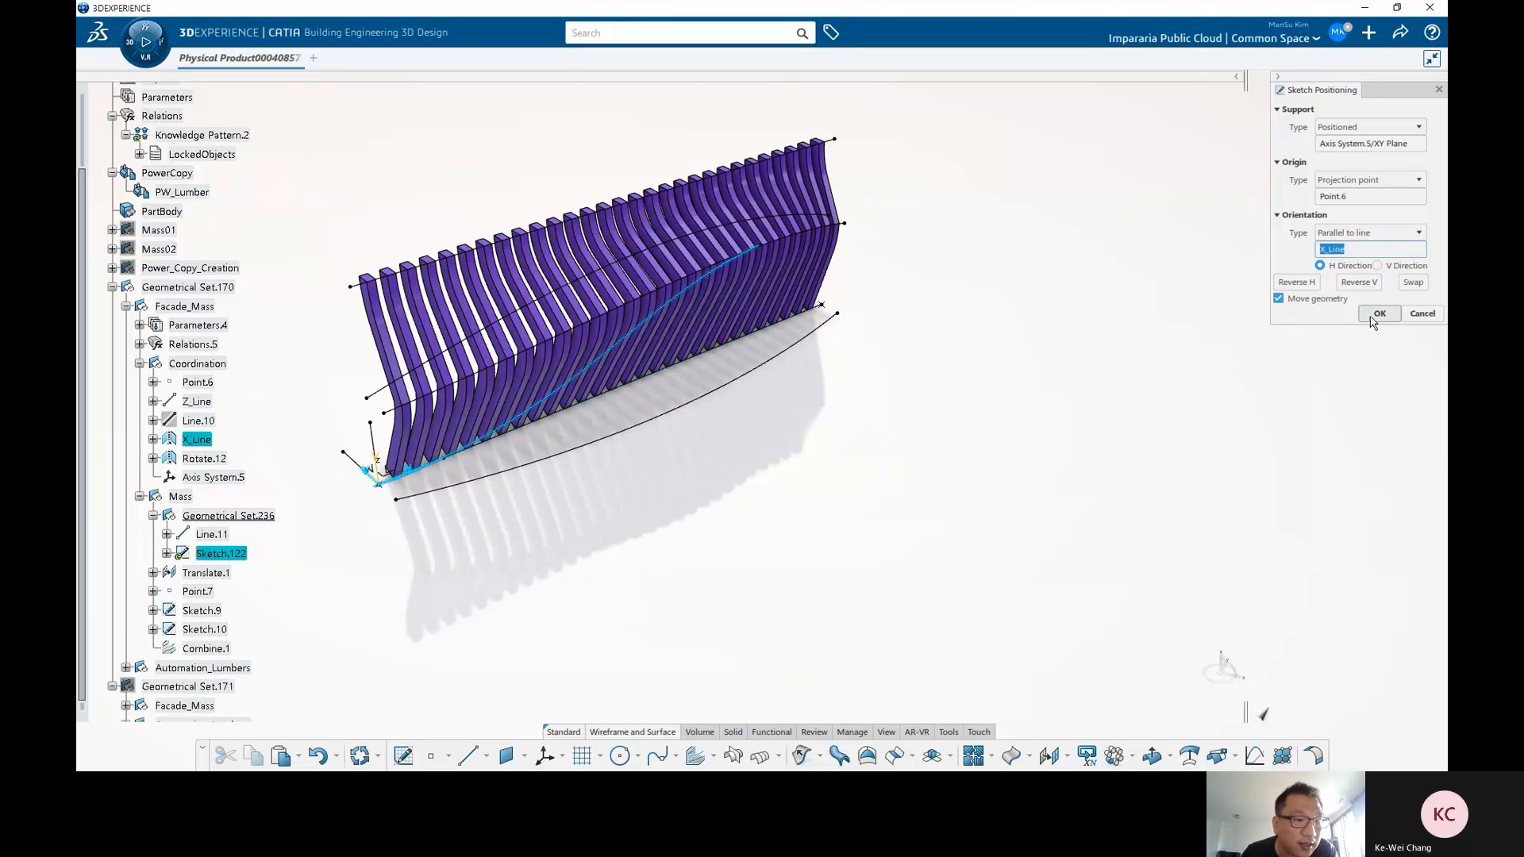
{"action": "left_click", "coordinate": [1379, 315]}
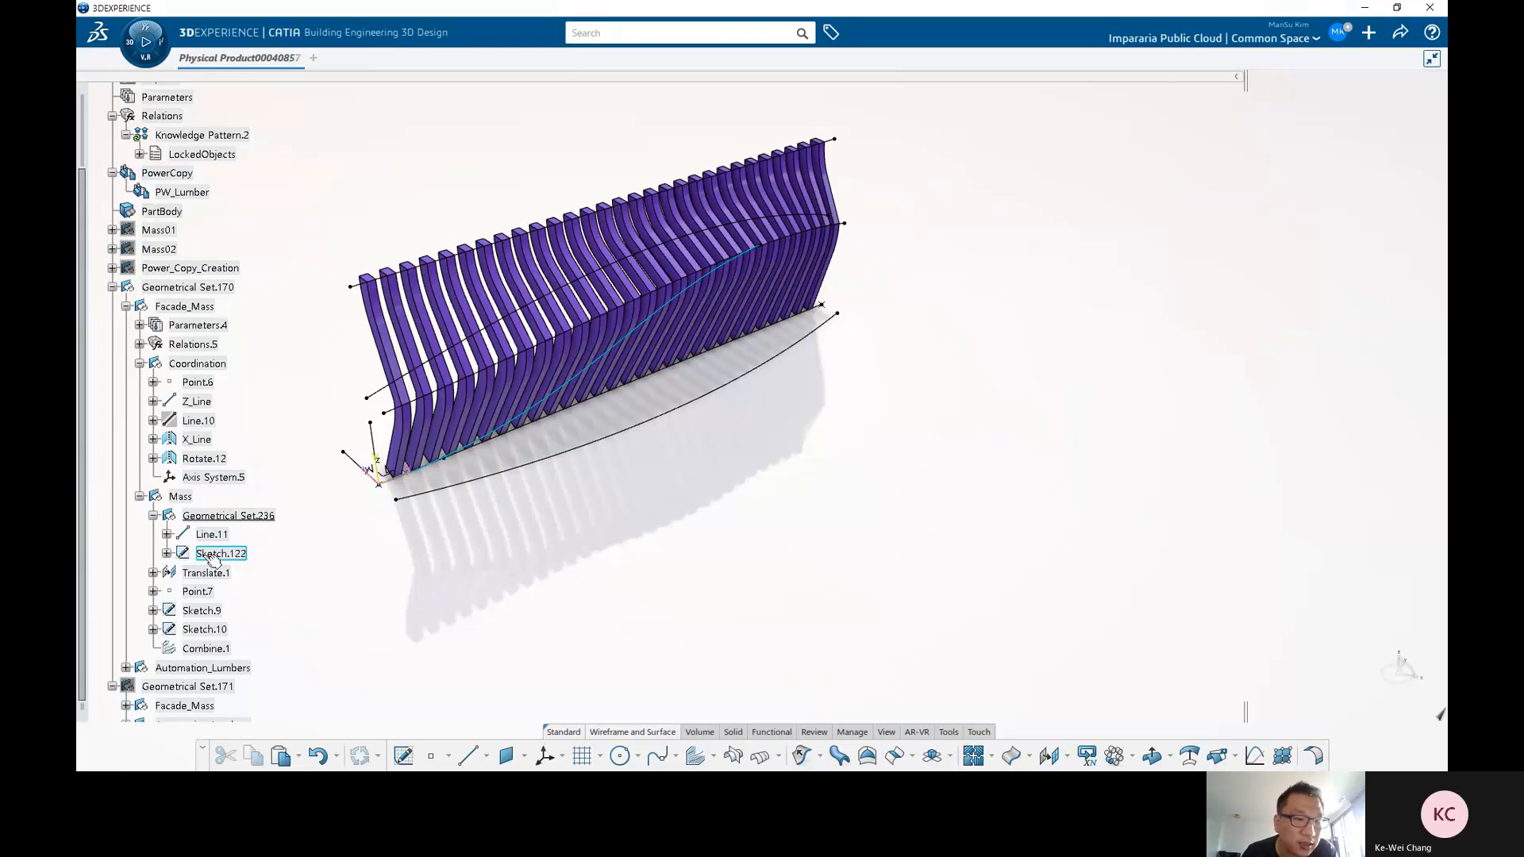
Replace Line.11 with Sketch.122, keeping the replaced elements, and close the update diagnosis.
{"action": "right_click", "coordinate": [209, 534]}
{"action": "left_click", "coordinate": [255, 499]}
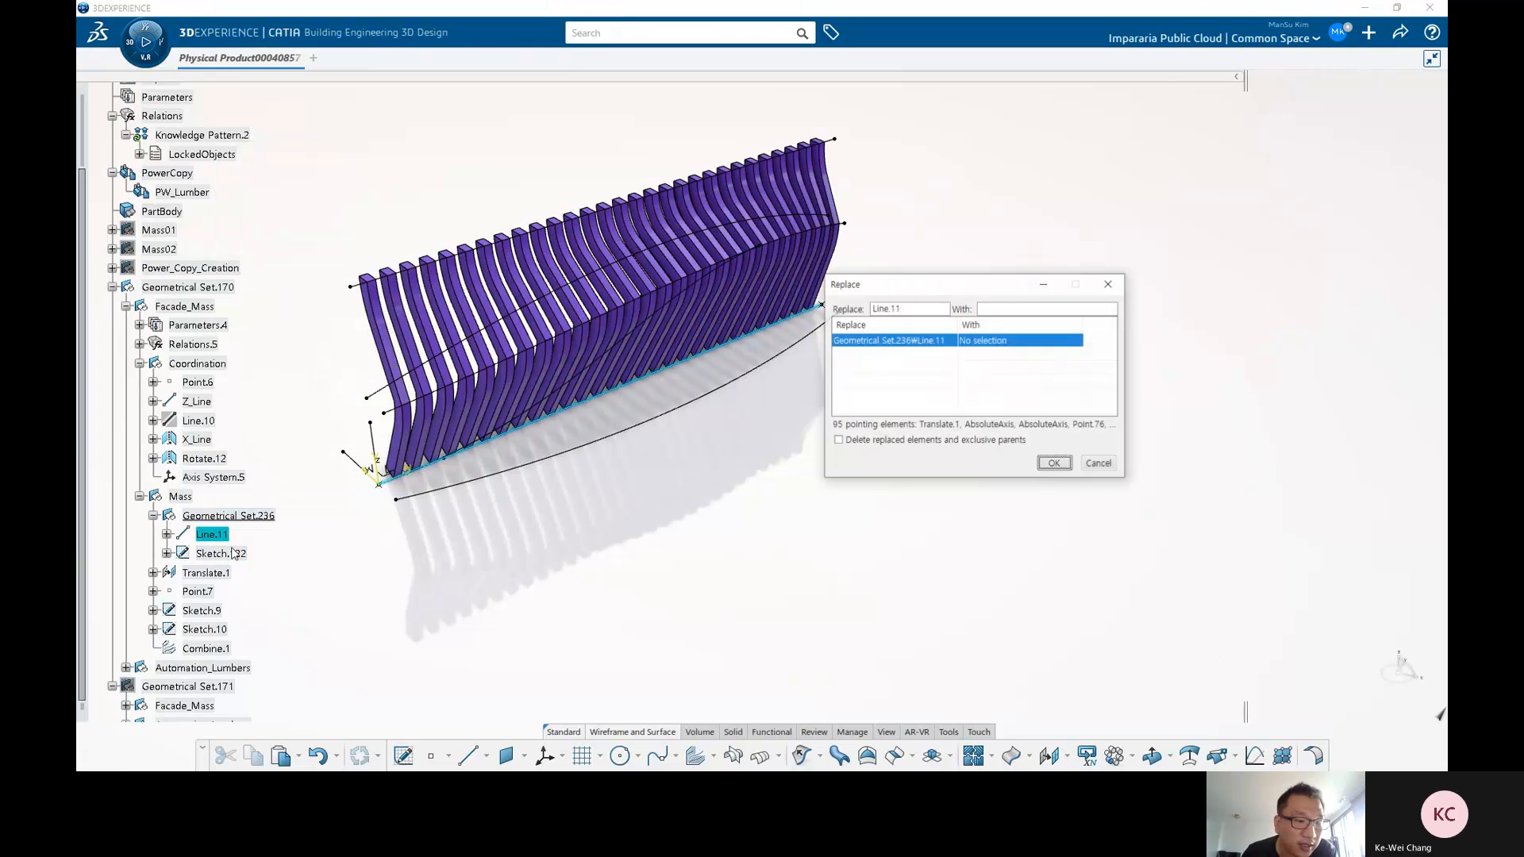
{"action": "left_click", "coordinate": [218, 553]}
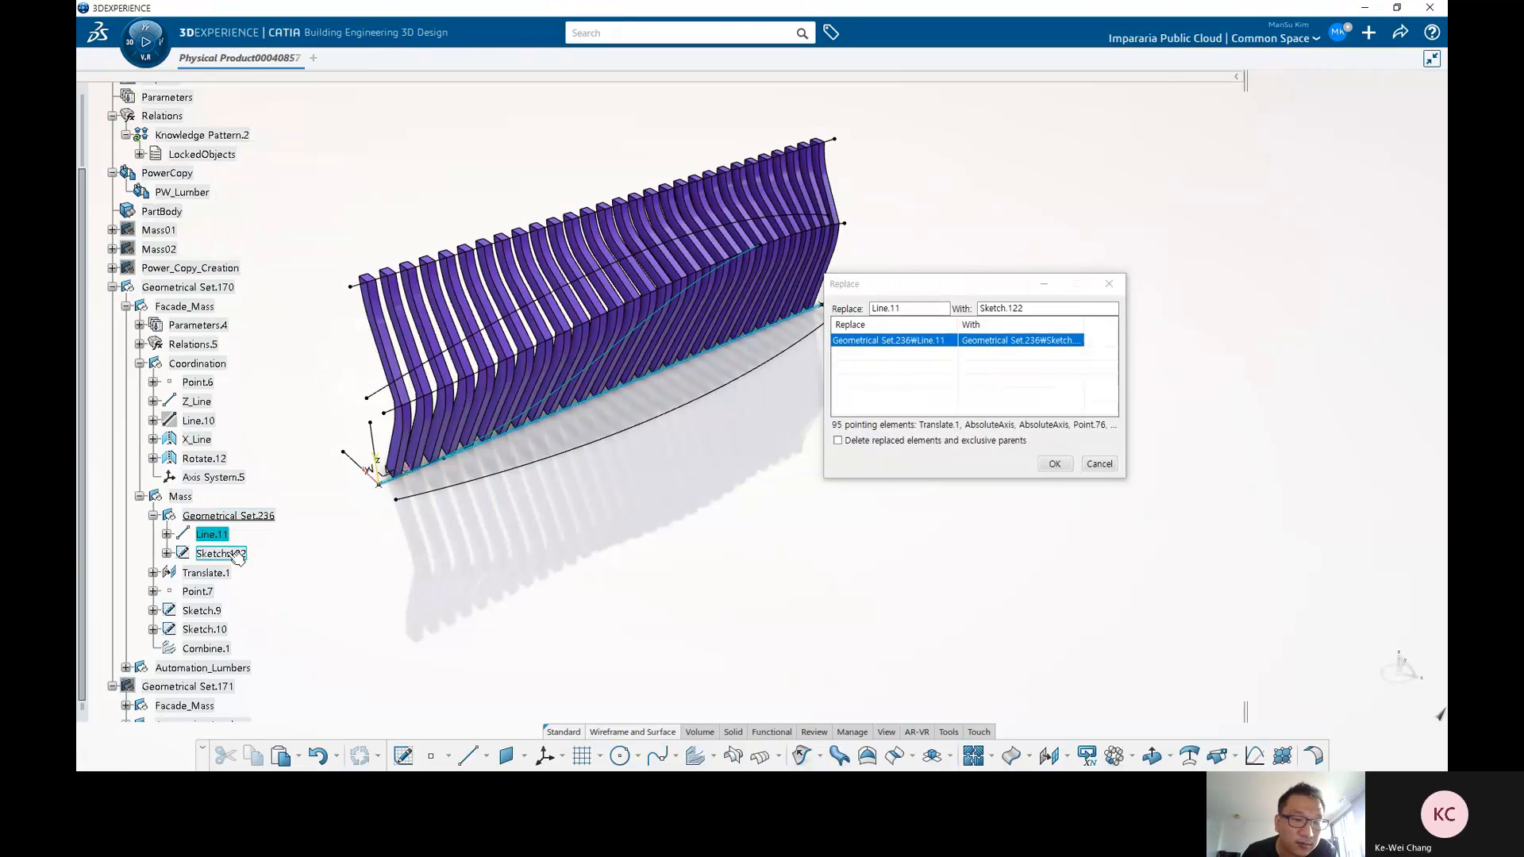
{"action": "left_click", "coordinate": [1057, 465]}
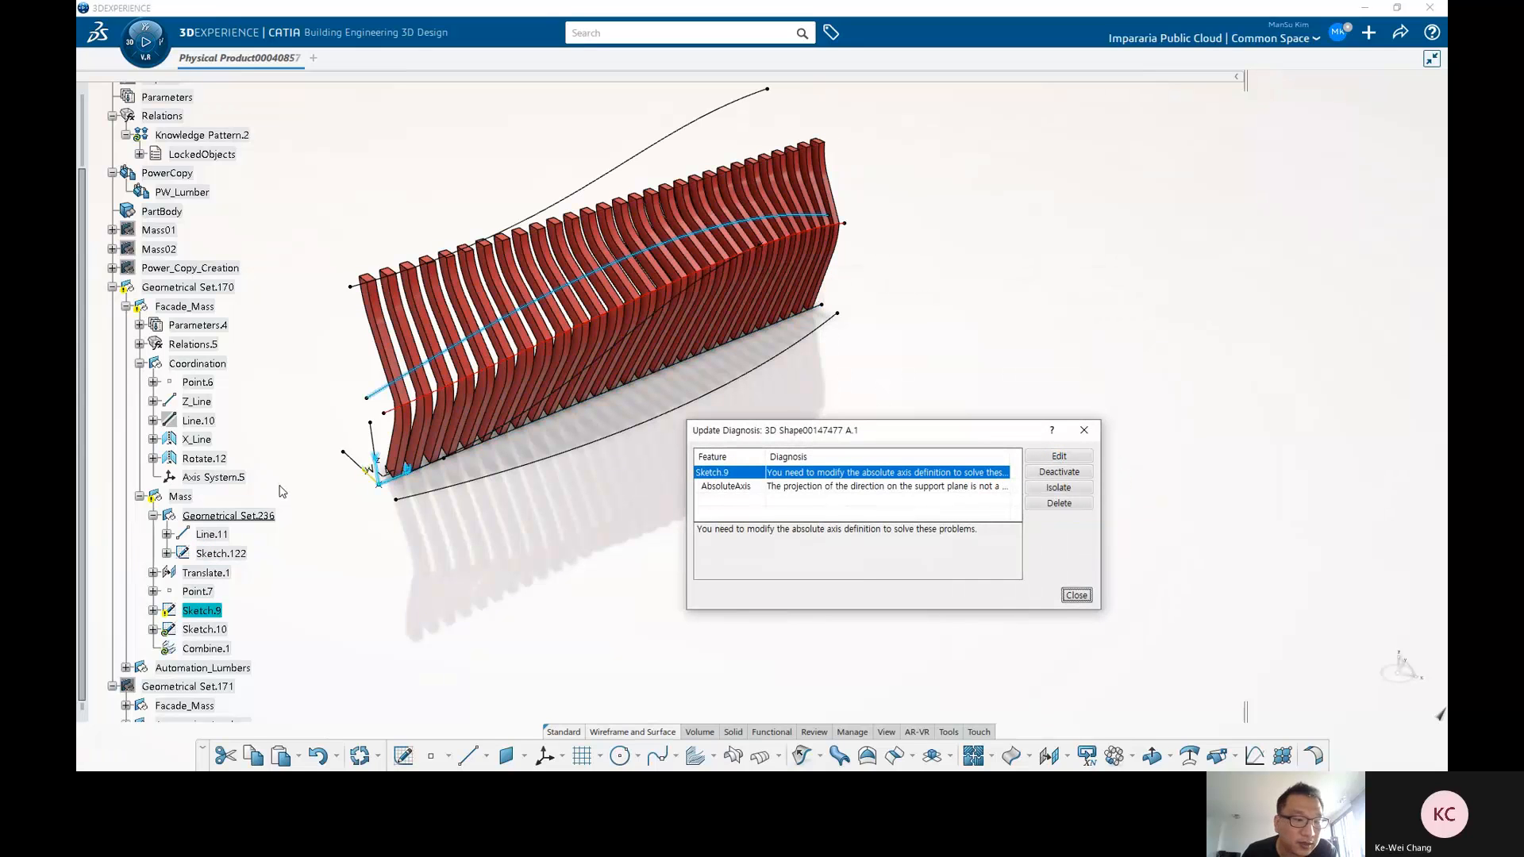
{"action": "scroll", "coordinate": [292, 491], "scroll_direction": "down", "scroll_amount": 3}
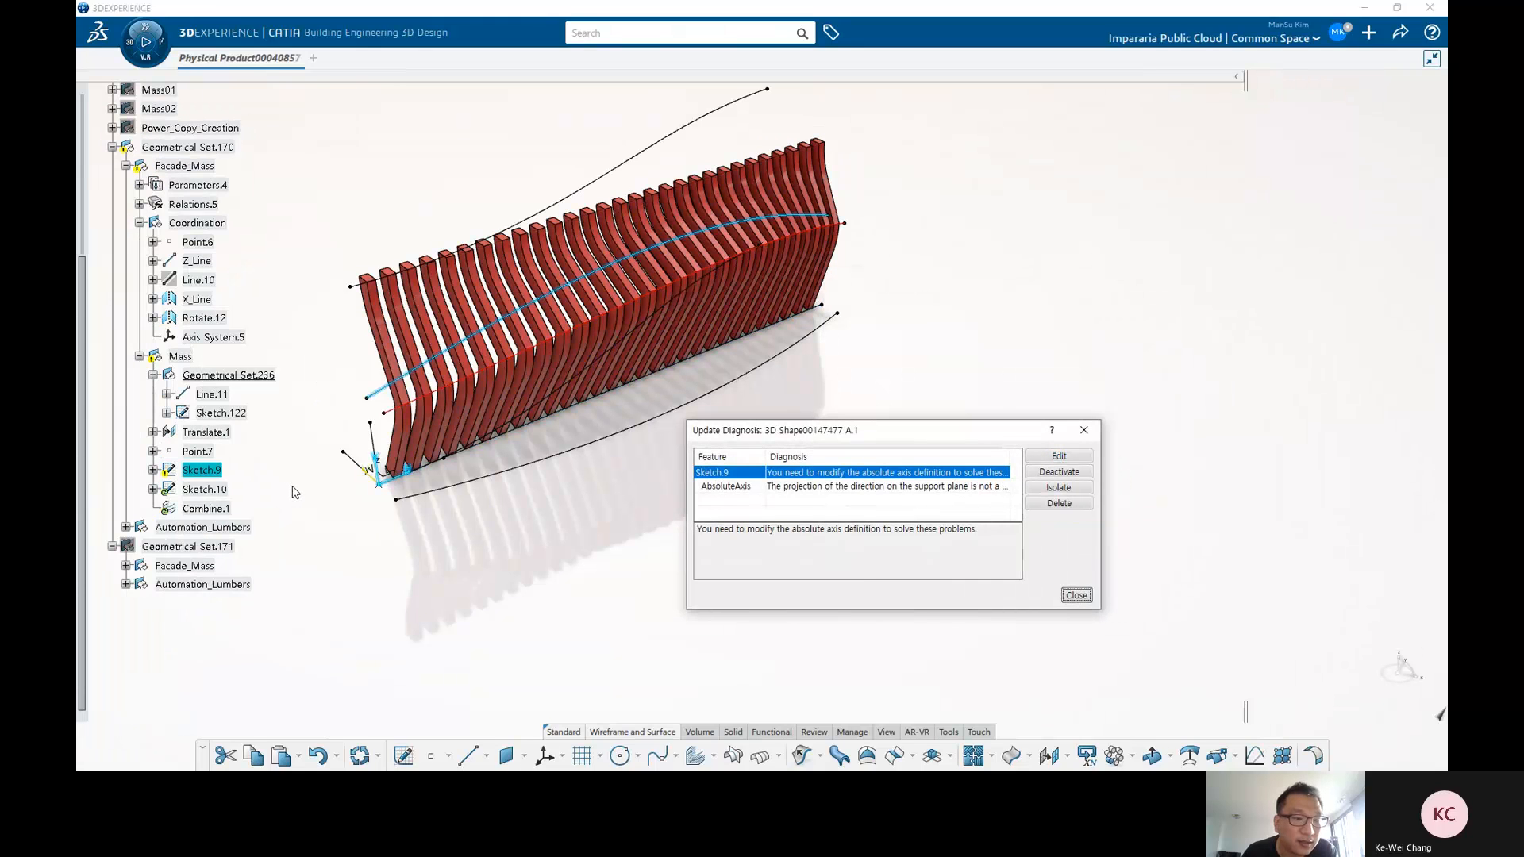
{"action": "left_click", "coordinate": [1073, 595]}
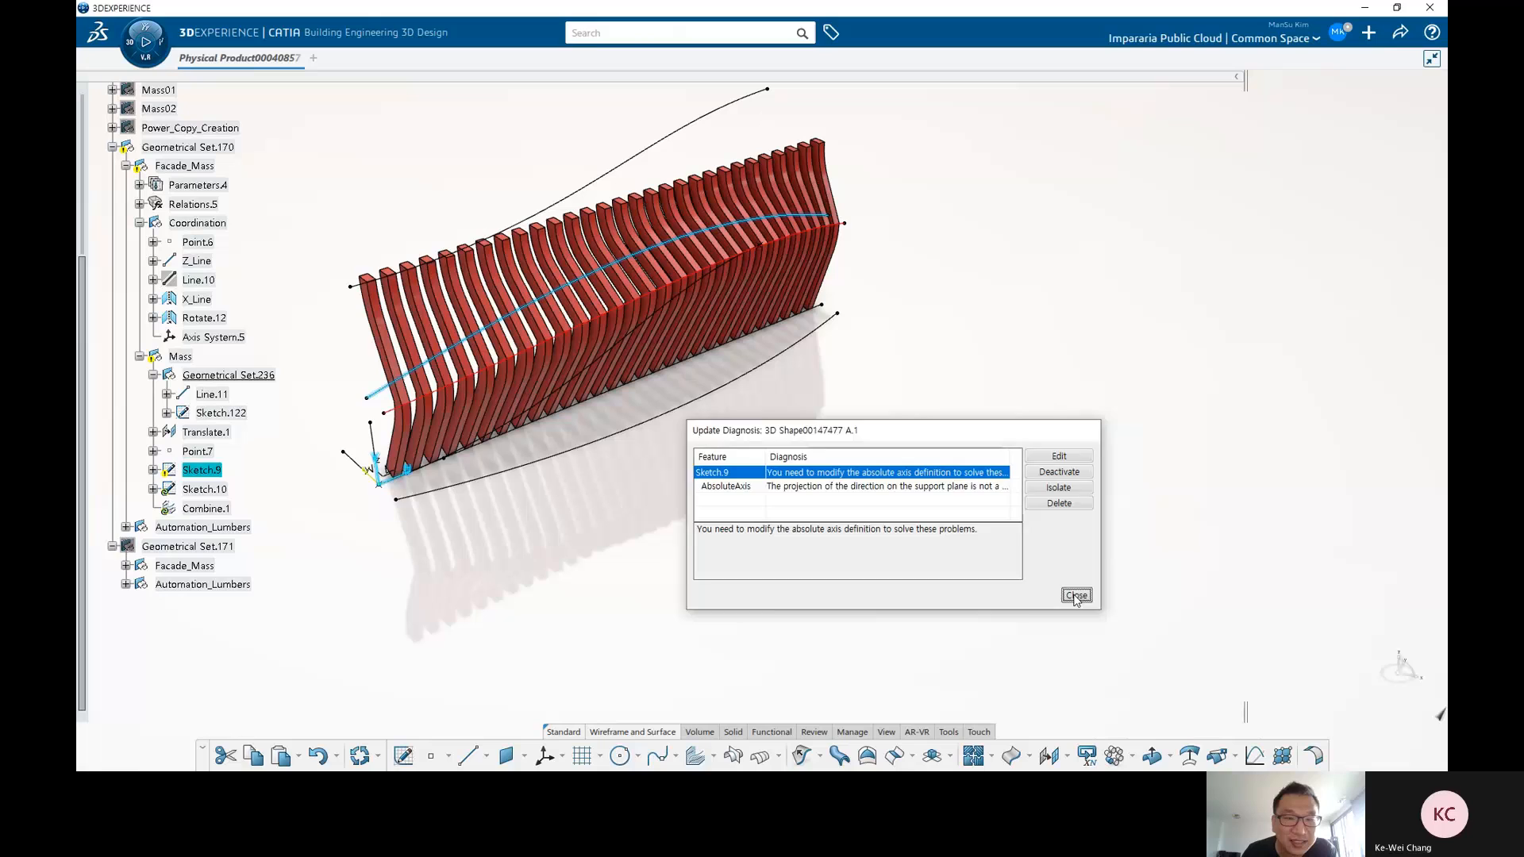
Change the positioning of Sketch.9 so its H direction is parallel to X_Line from the Coordination set instead of Sketch.122.
{"action": "left_click", "coordinate": [207, 472]}
{"action": "mouse_move", "coordinate": [627, 479]}
{"action": "middle_mouse_down"}
{"action": "mouse_move", "coordinate": [656, 443]}
{"action": "mouse_move", "coordinate": [638, 465]}
{"action": "mouse_move", "coordinate": [699, 508]}
{"action": "middle_mouse_up"}
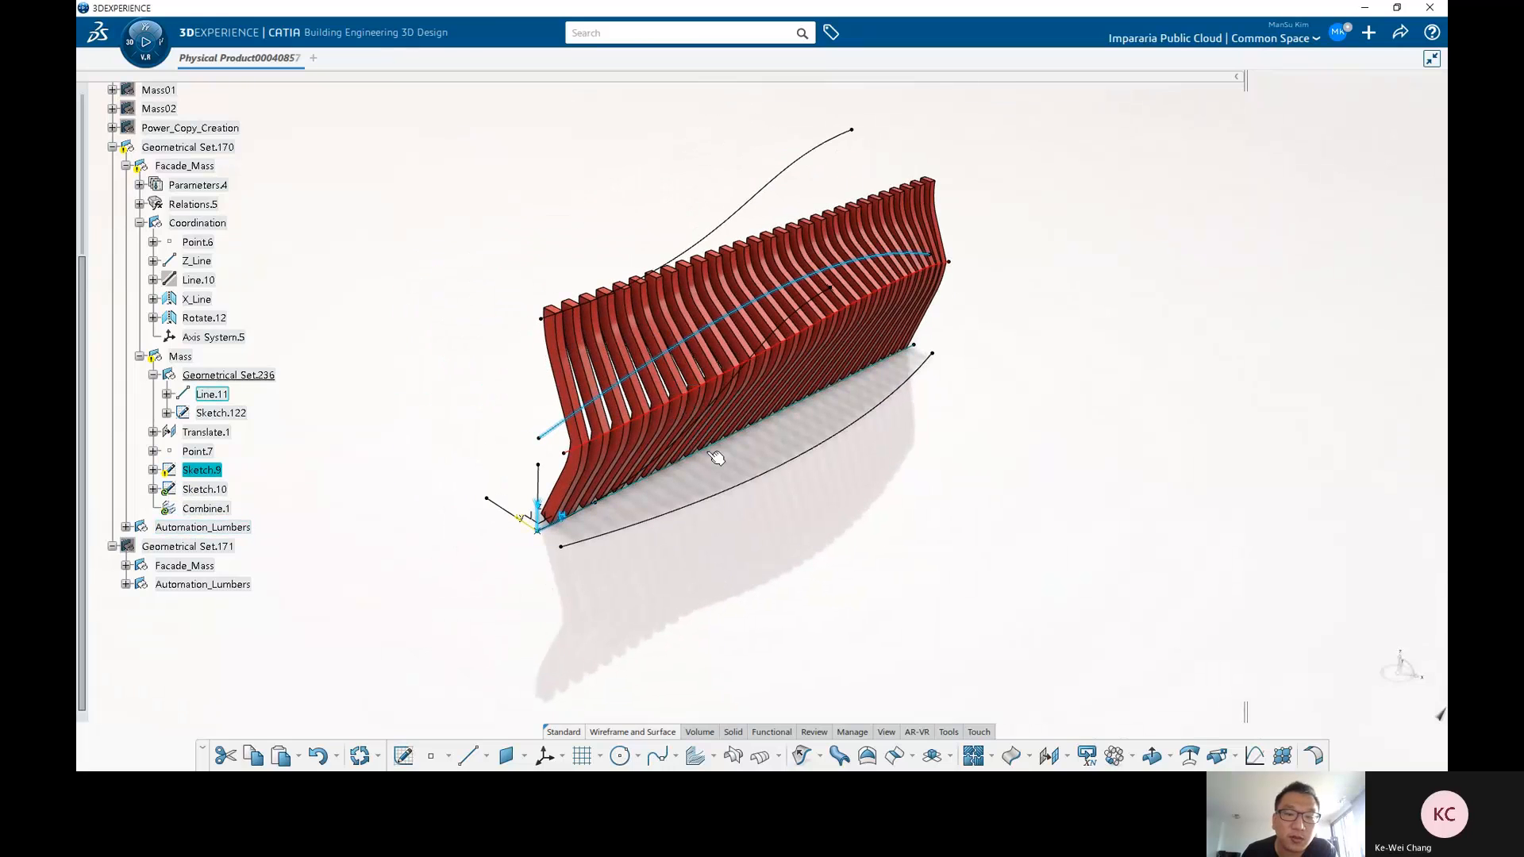
{"action": "left_click", "coordinate": [208, 432]}
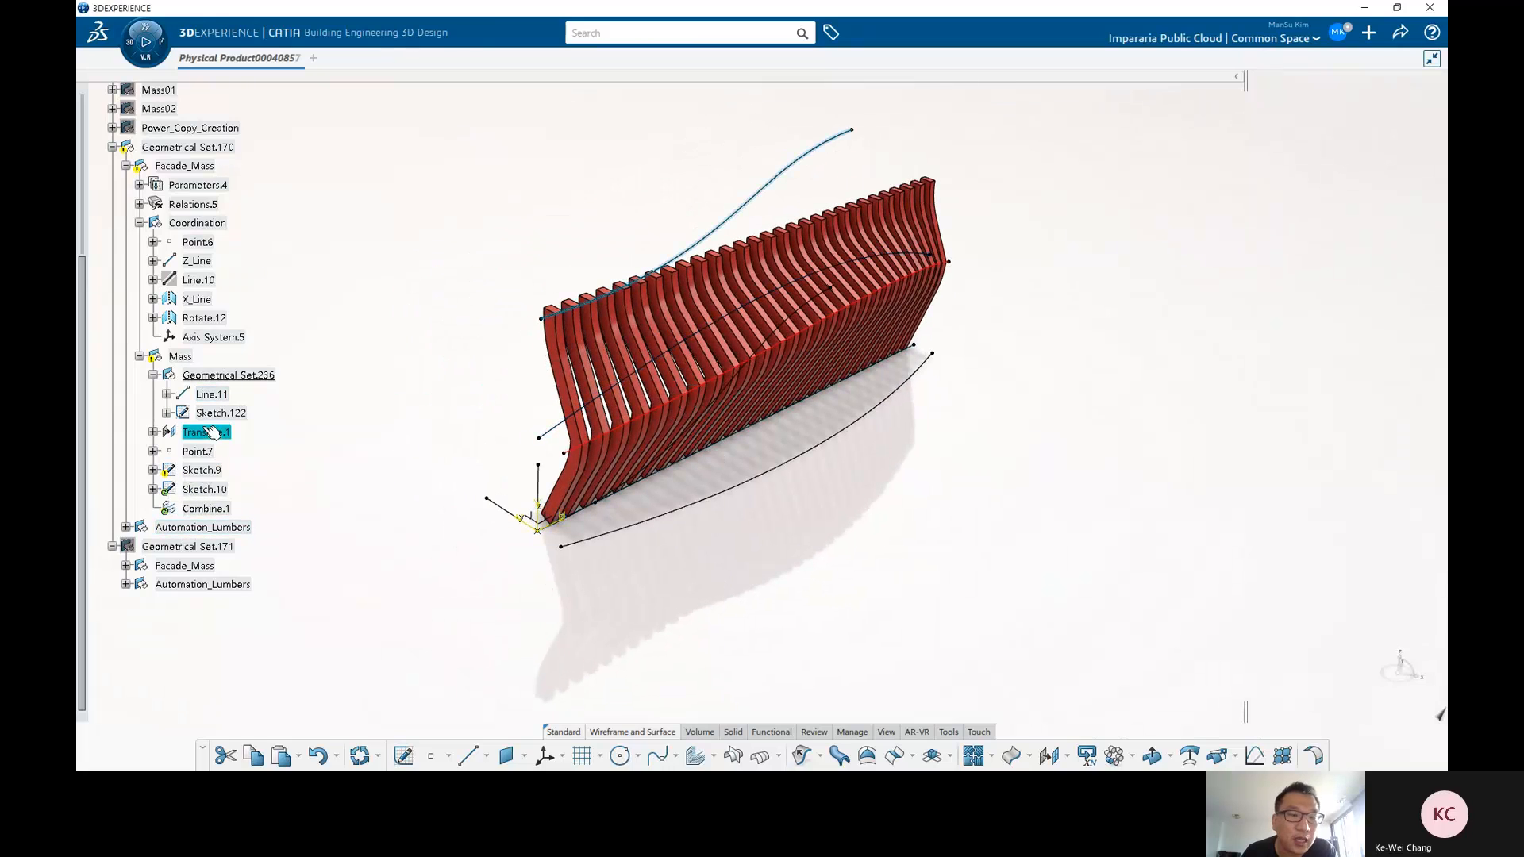
{"action": "left_click", "coordinate": [200, 471]}
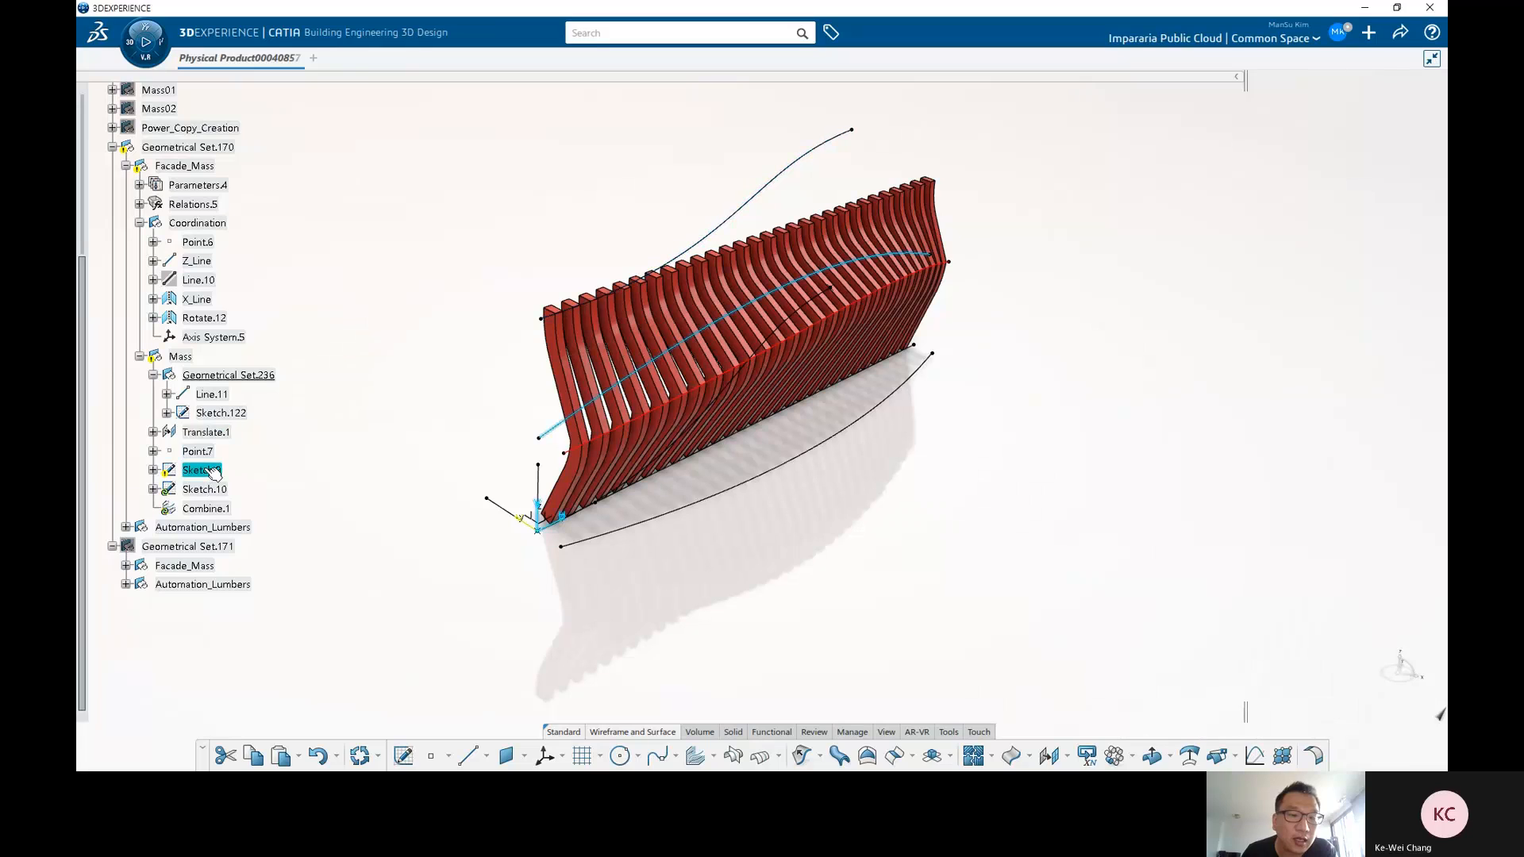
{"action": "double_click", "coordinate": [210, 470]}
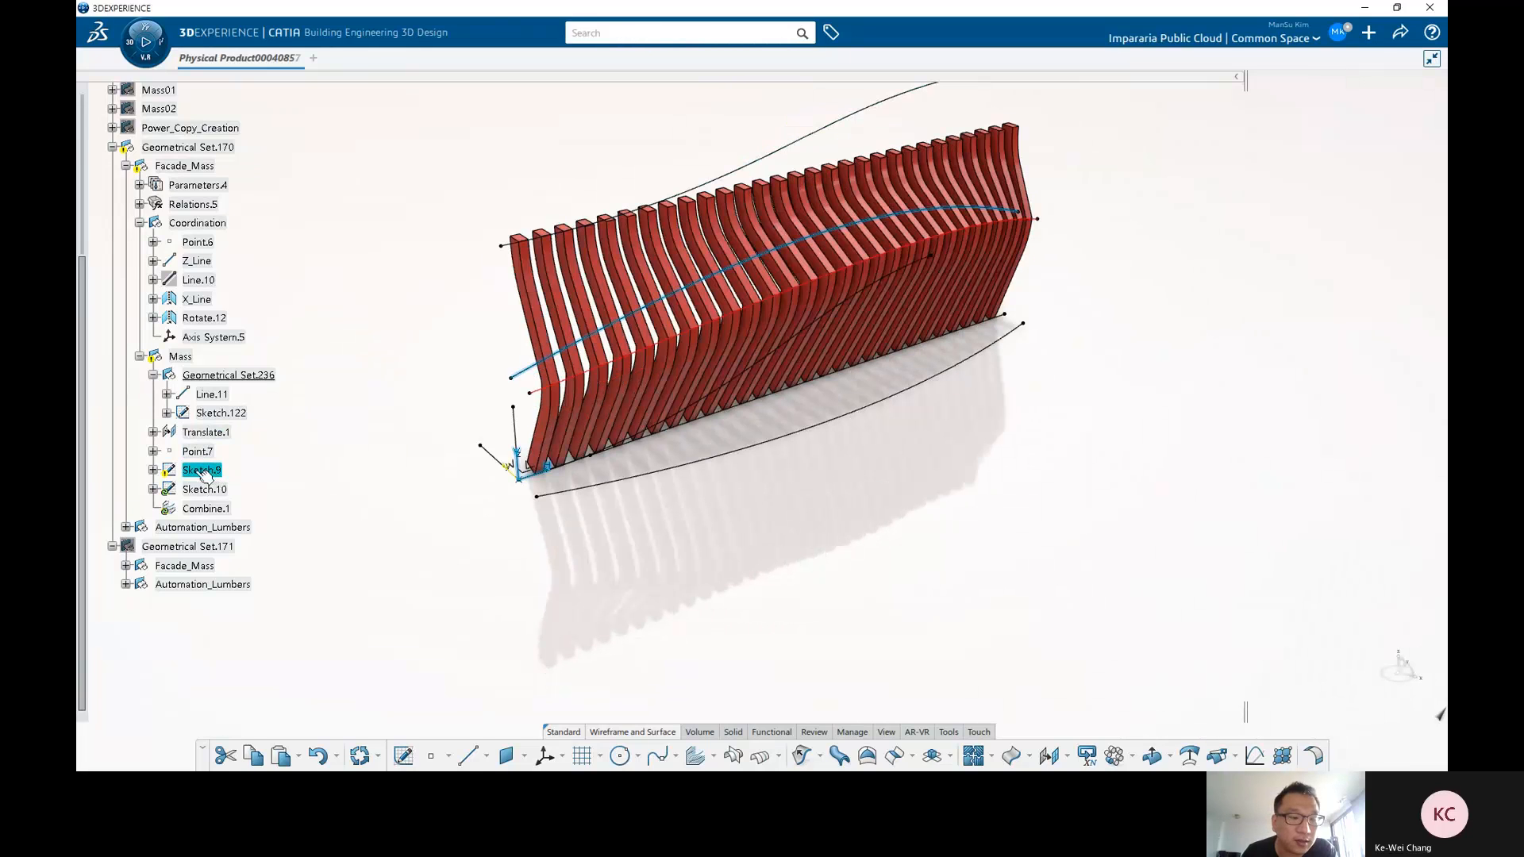
{"action": "right_click", "coordinate": [205, 473]}
{"action": "mouse_move", "coordinate": [289, 462]}
{"action": "left_click", "coordinate": [474, 487]}
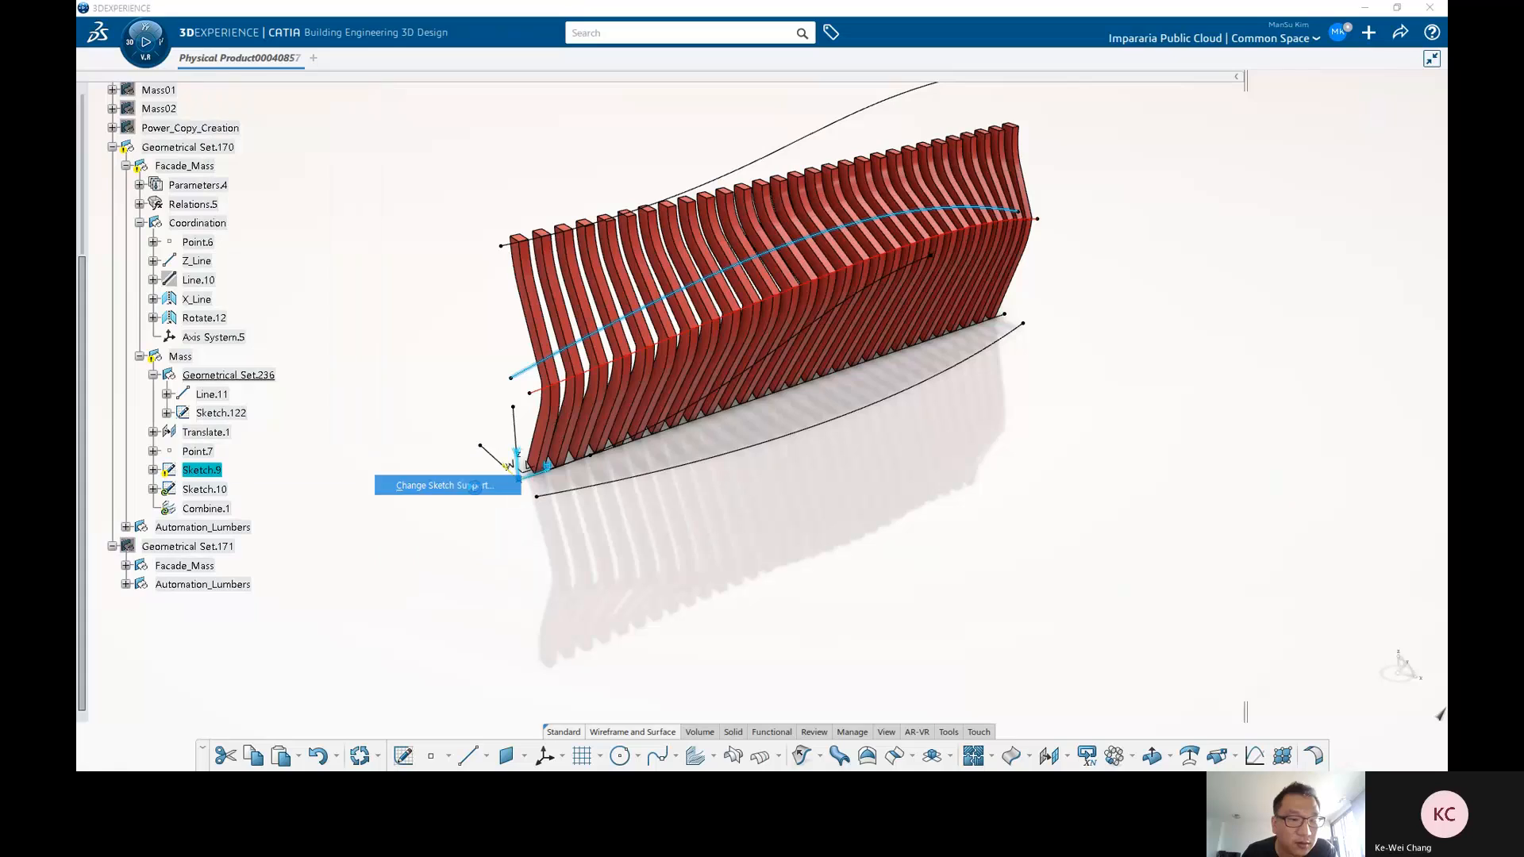
{"action": "left_click", "coordinate": [863, 461]}
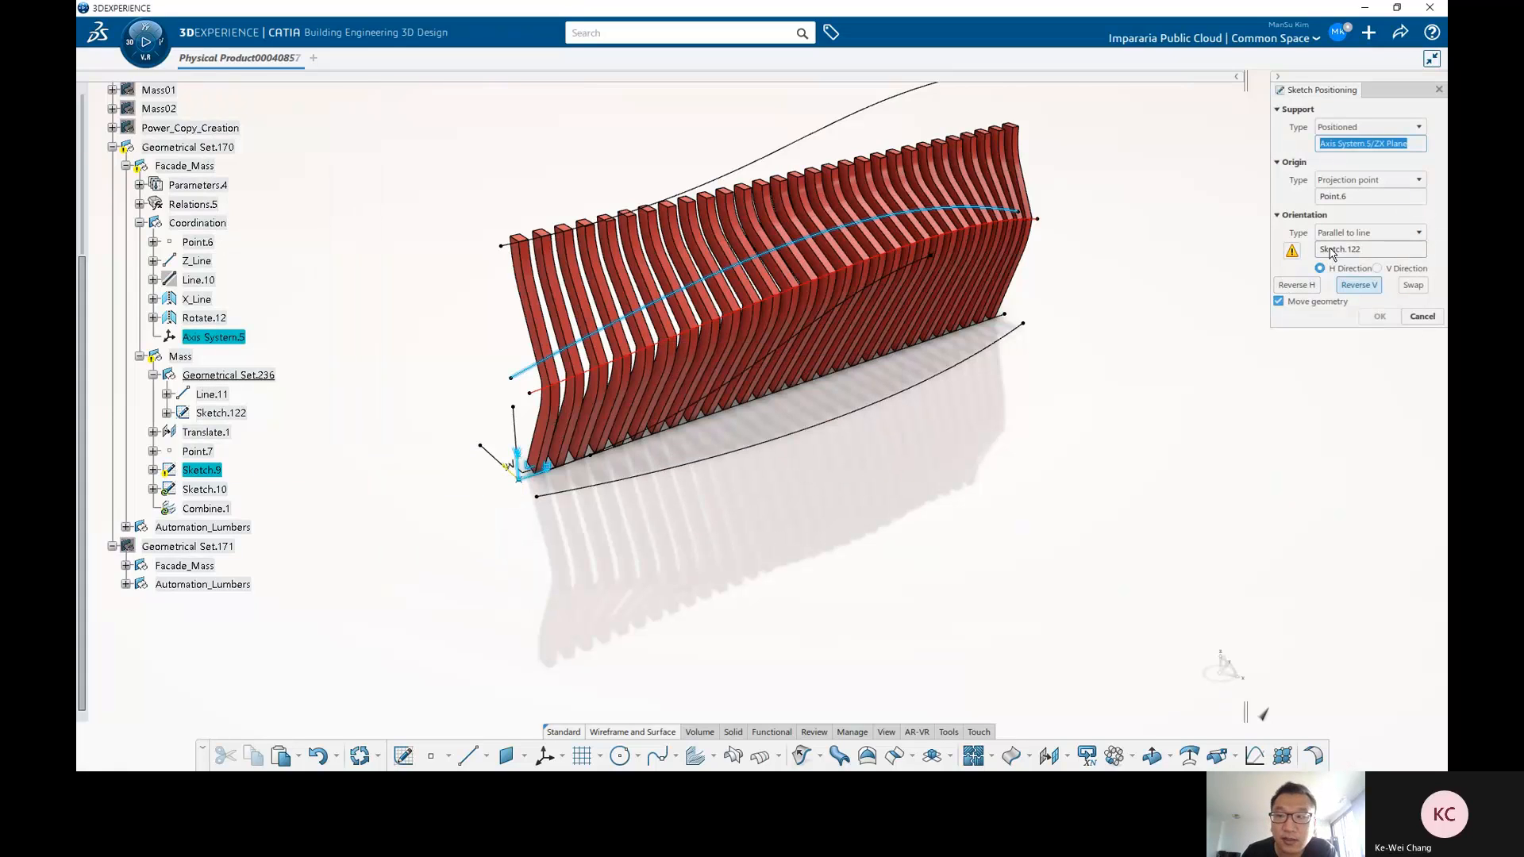
{"action": "left_click", "coordinate": [1338, 250]}
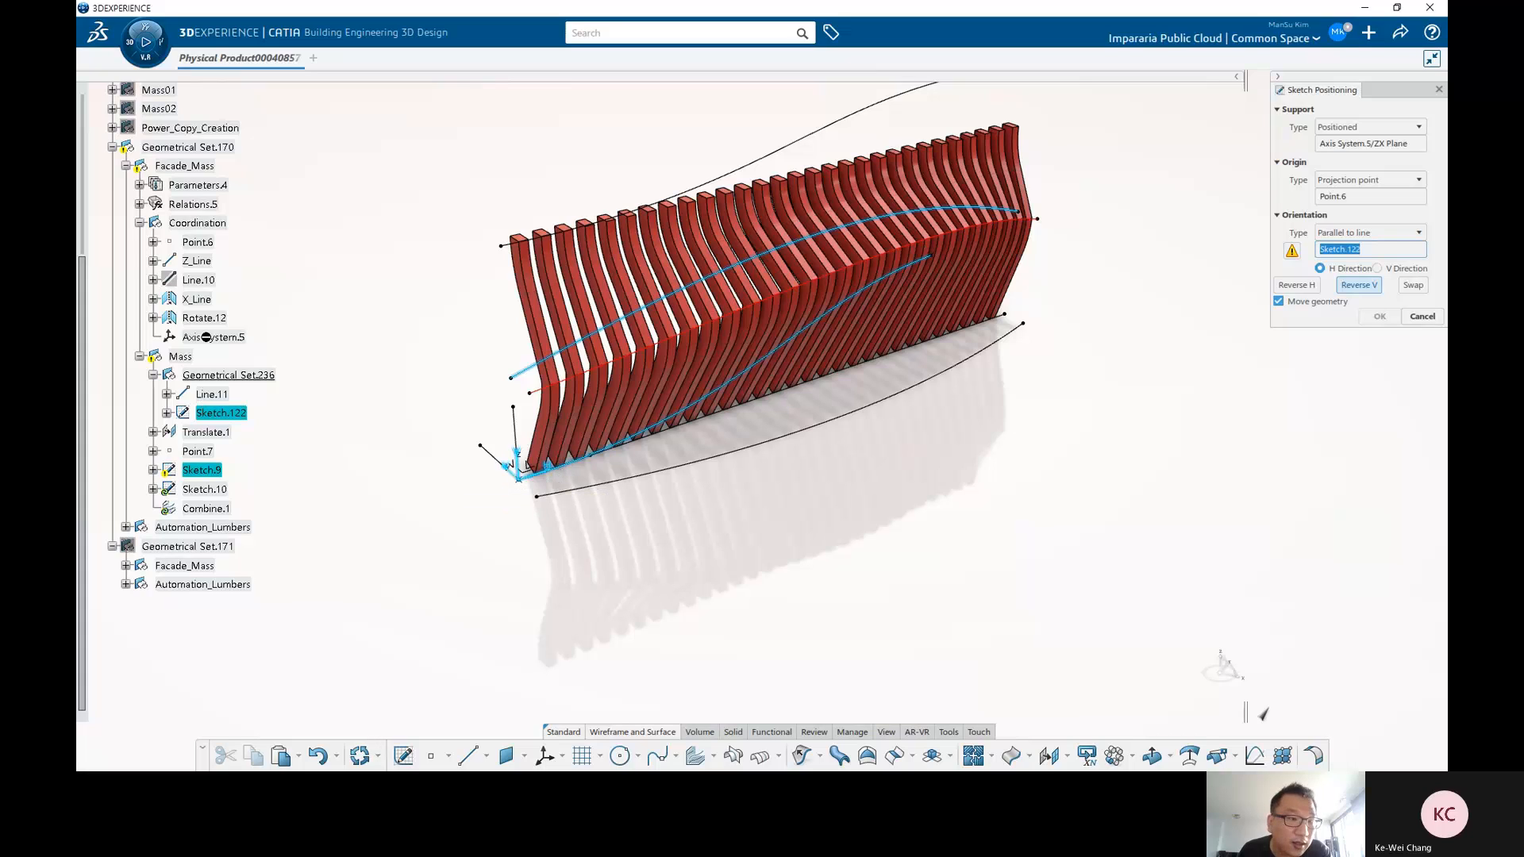
{"action": "left_click", "coordinate": [197, 299]}
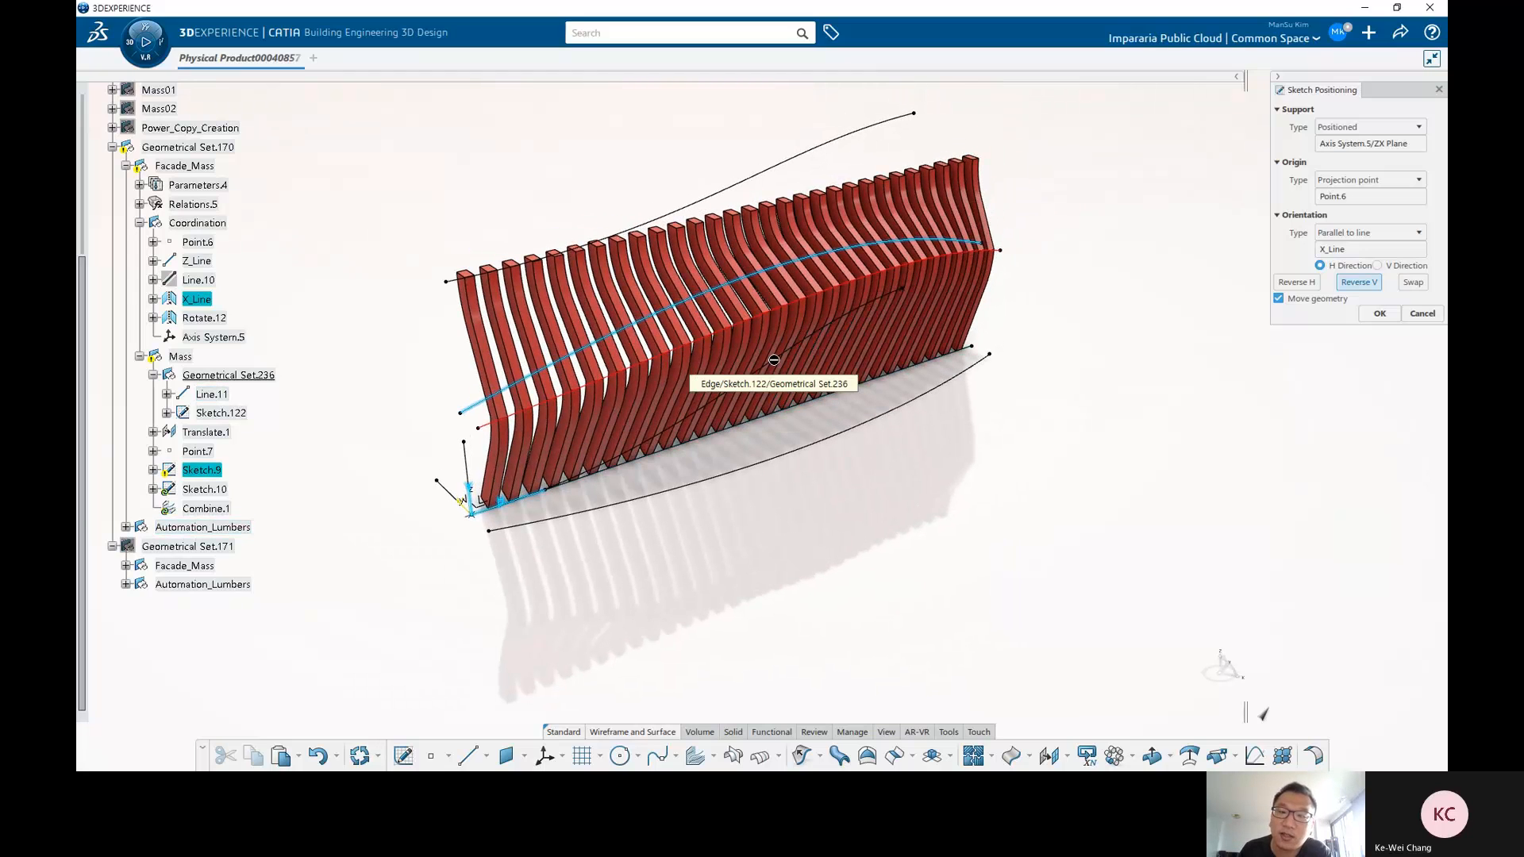
{"action": "left_click", "coordinate": [1380, 314]}
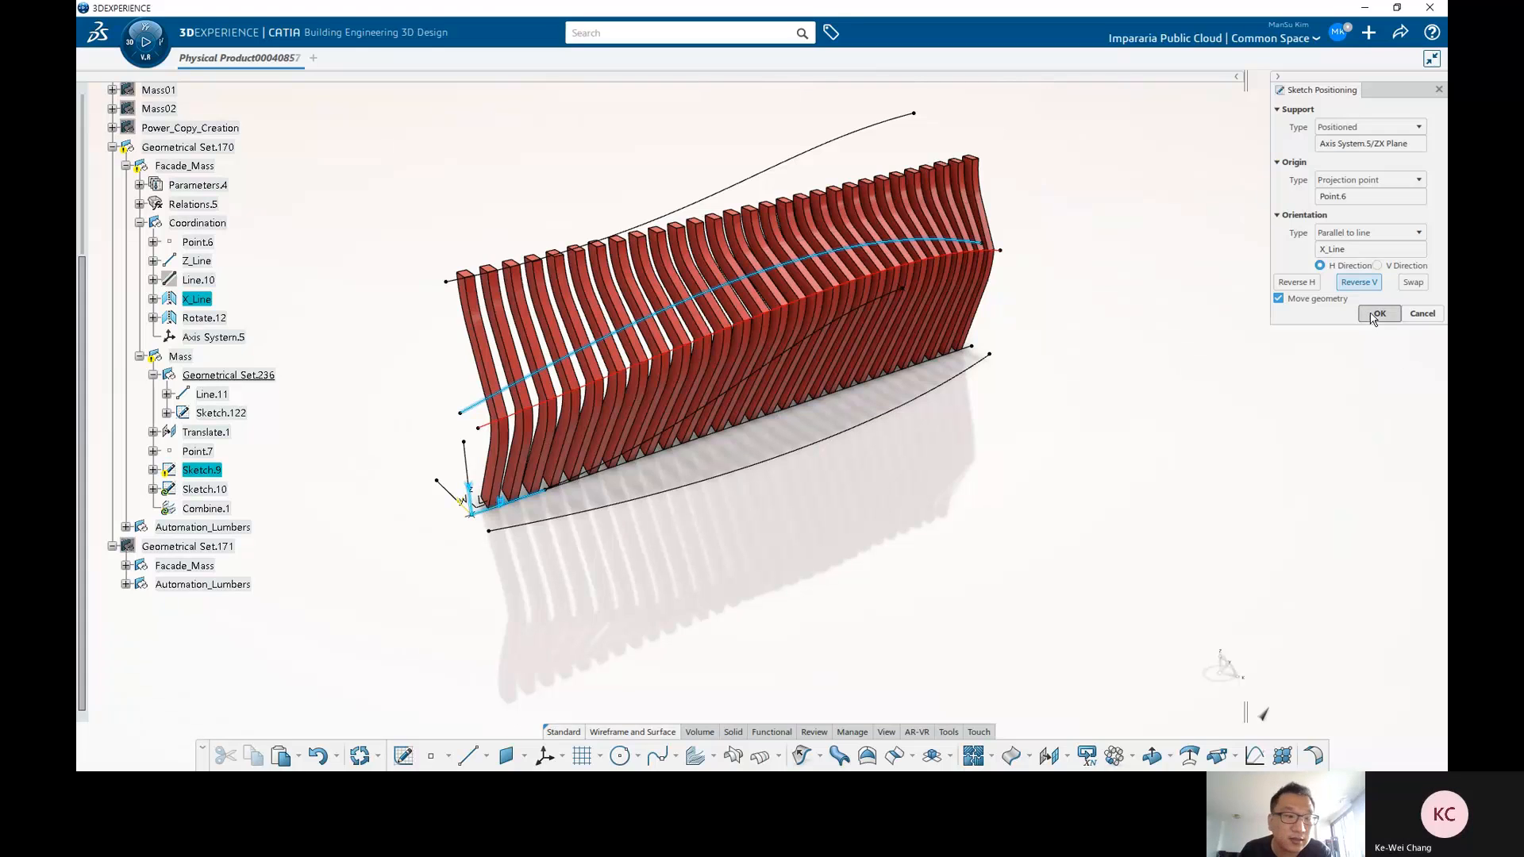
Change the positioning of Sketch.10 so its H direction is parallel to X_Line instead of Sketch.122, accepting the external references warning.
{"action": "left_click", "coordinate": [205, 490]}
{"action": "right_click", "coordinate": [216, 493]}
{"action": "mouse_move", "coordinate": [302, 477]}
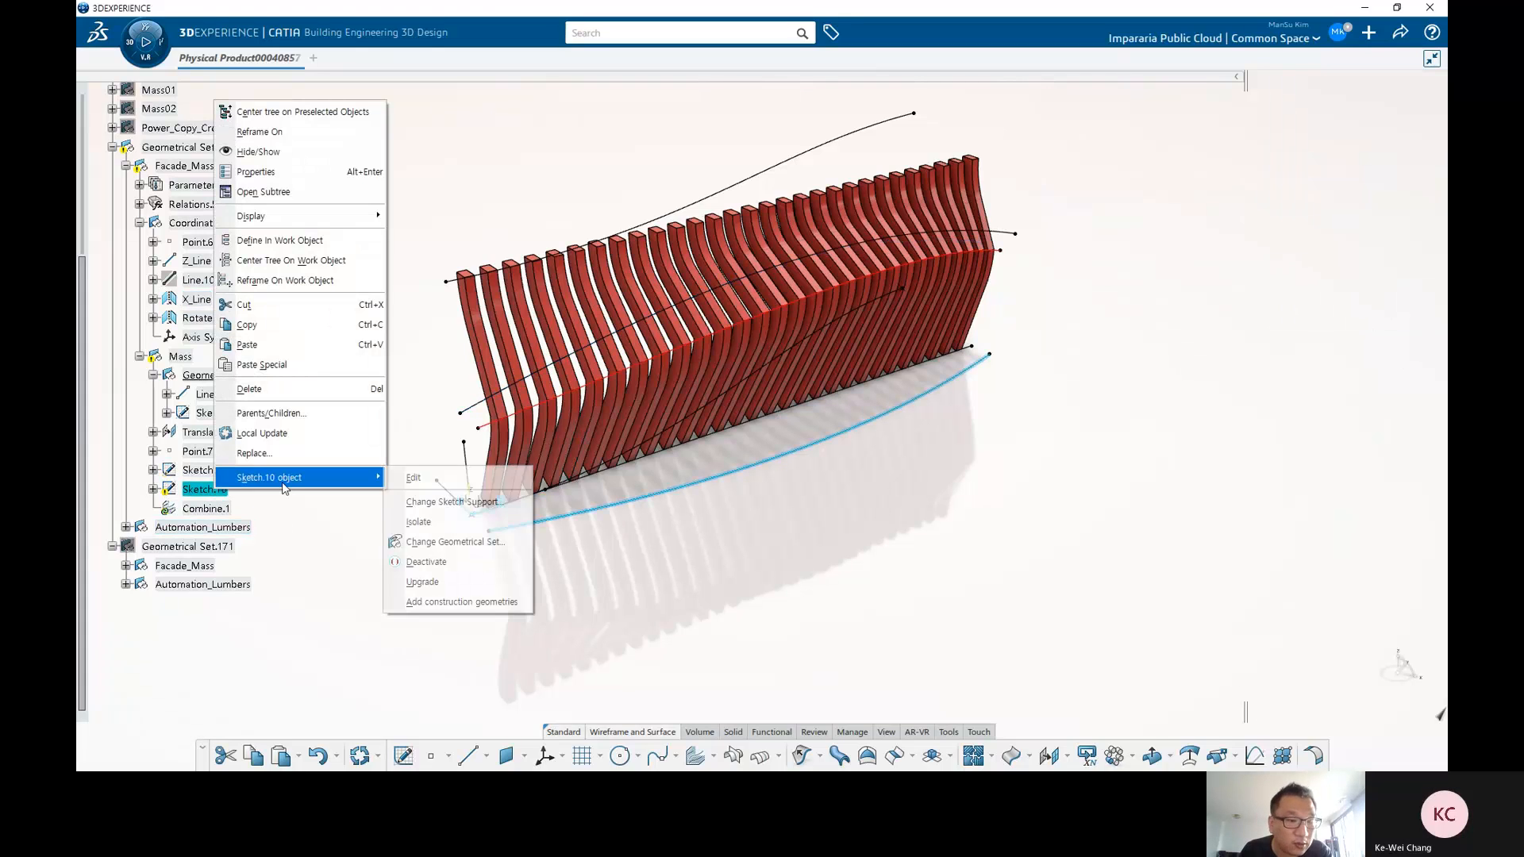
{"action": "left_click", "coordinate": [498, 502]}
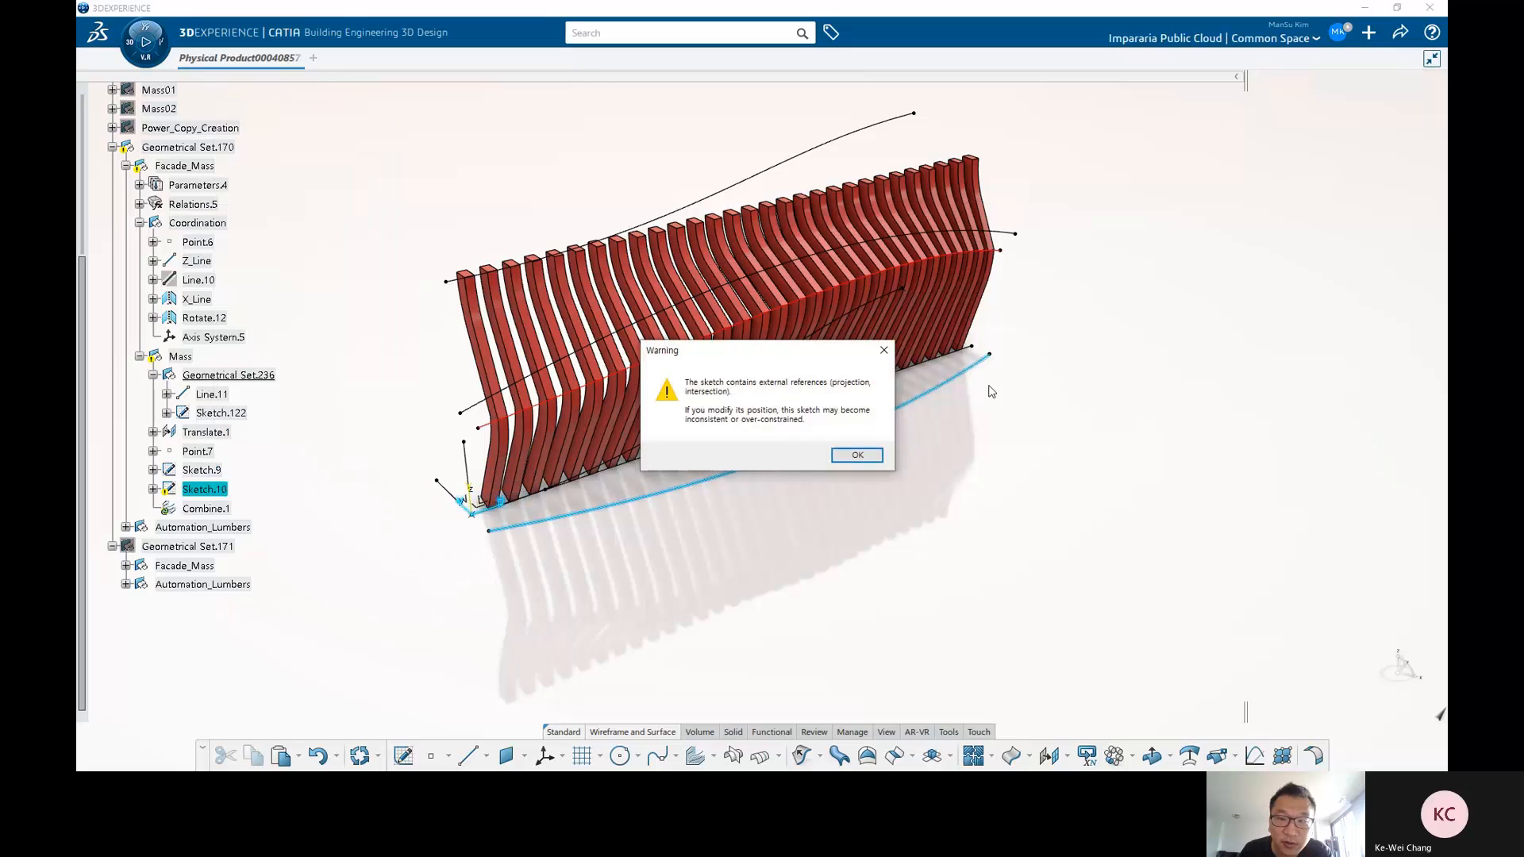
{"action": "left_click", "coordinate": [855, 455]}
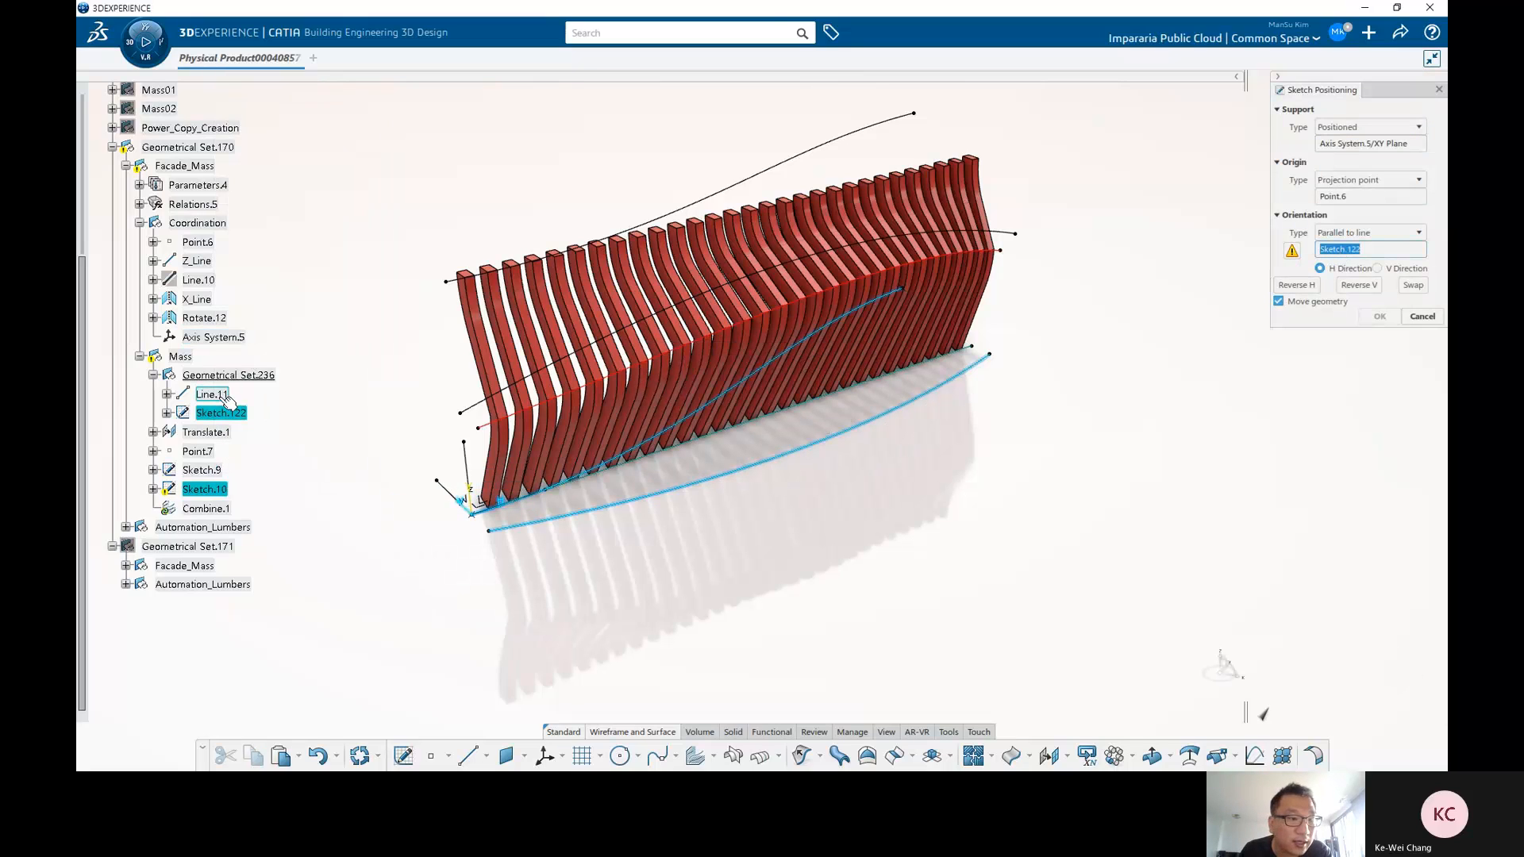
{"action": "left_click", "coordinate": [206, 303]}
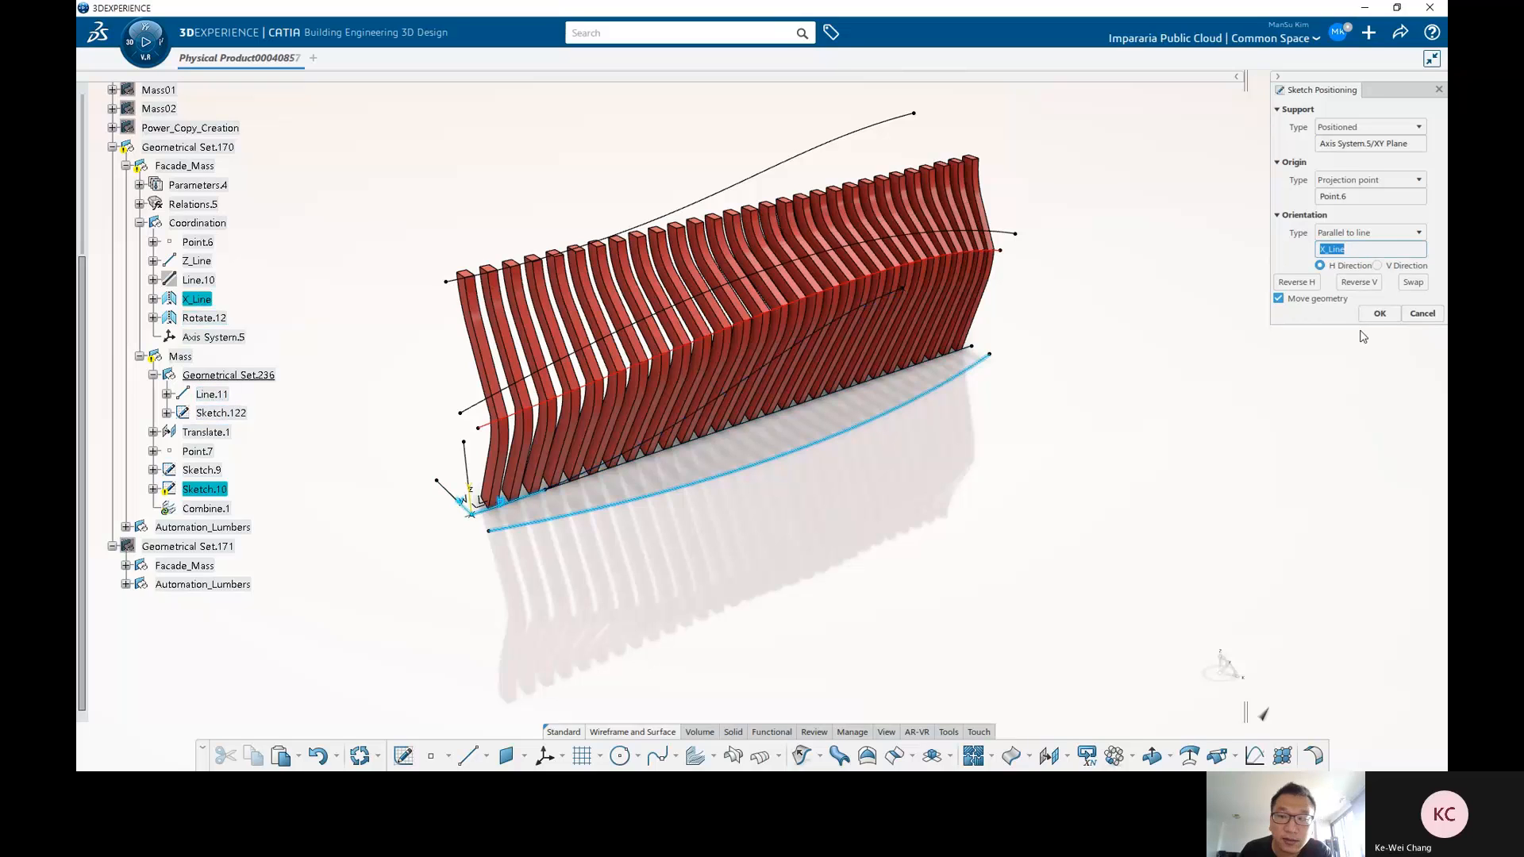
{"action": "left_click", "coordinate": [1381, 315]}
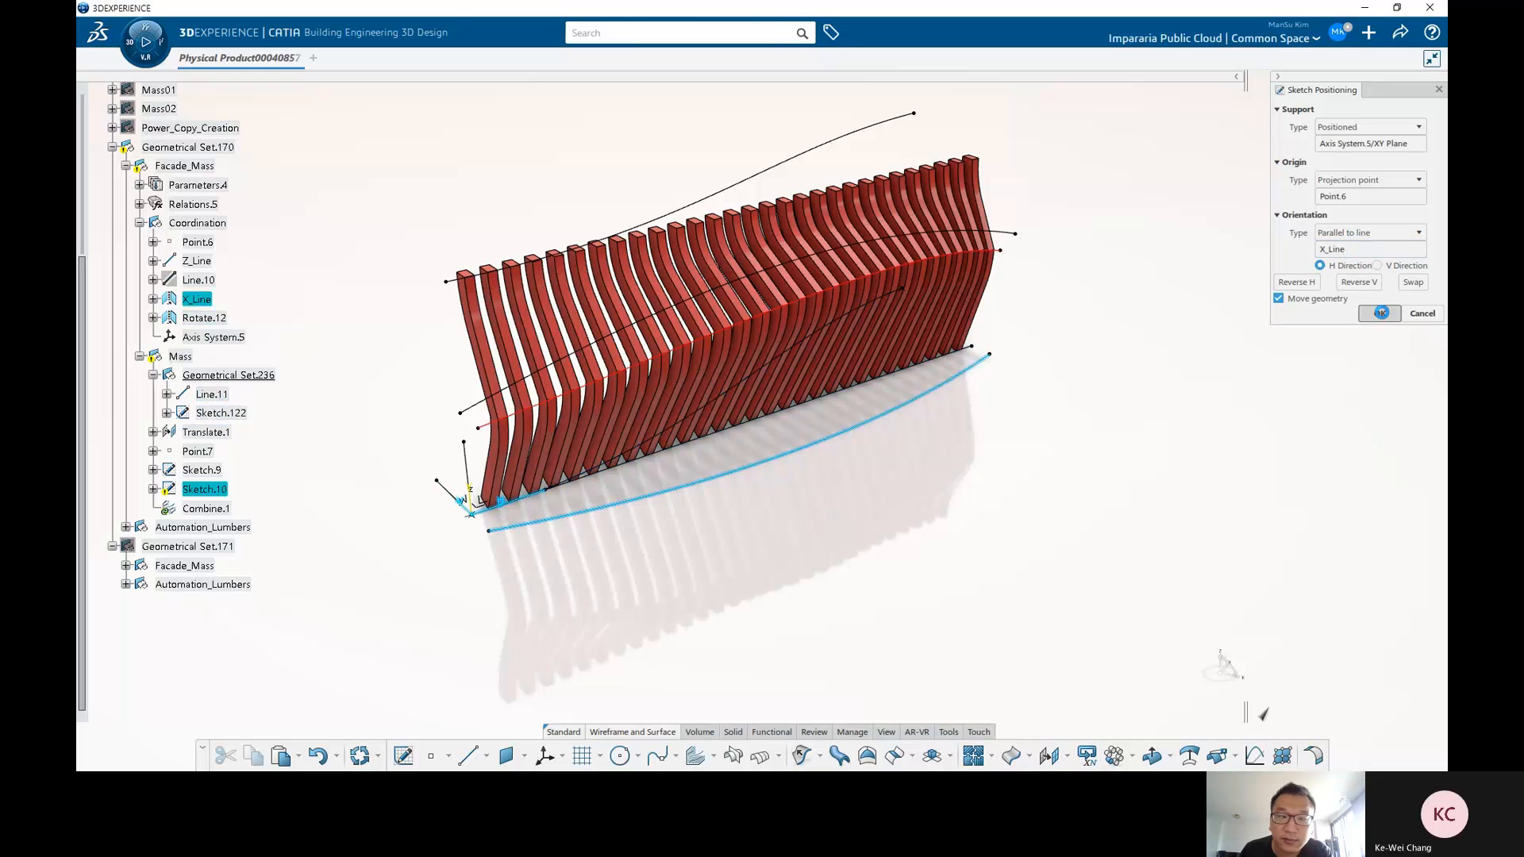
{"action": "middle_click_drag", "start_coordinate": [926, 479], "coordinate": [816, 456]}
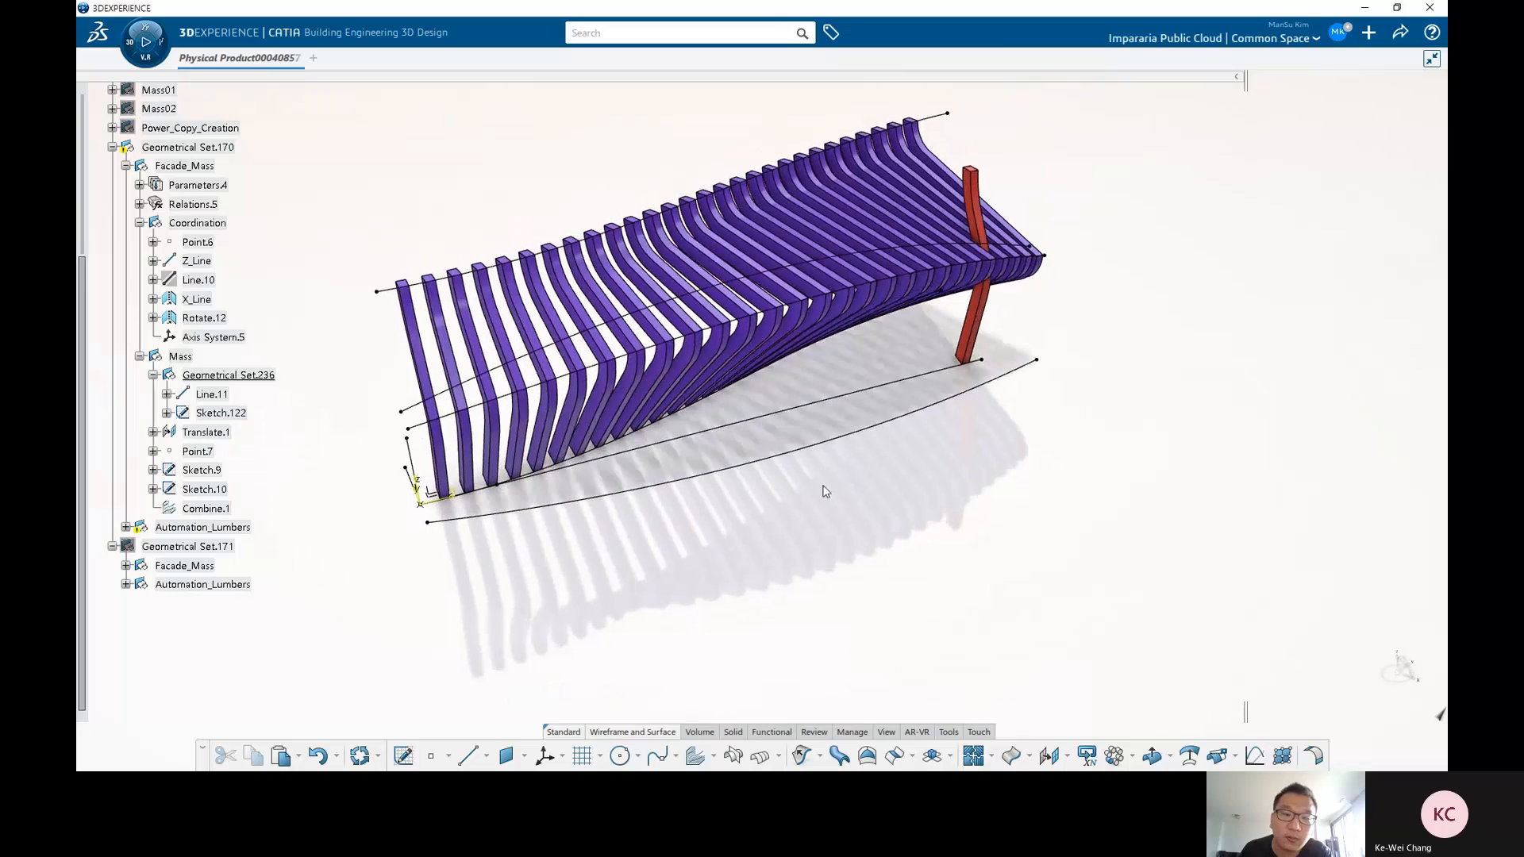
Delete the last PW_Lmber instance in the Automation_Lumbers set, the red lumber that still stands on the old straight base.
{"action": "left_click", "coordinate": [211, 530]}
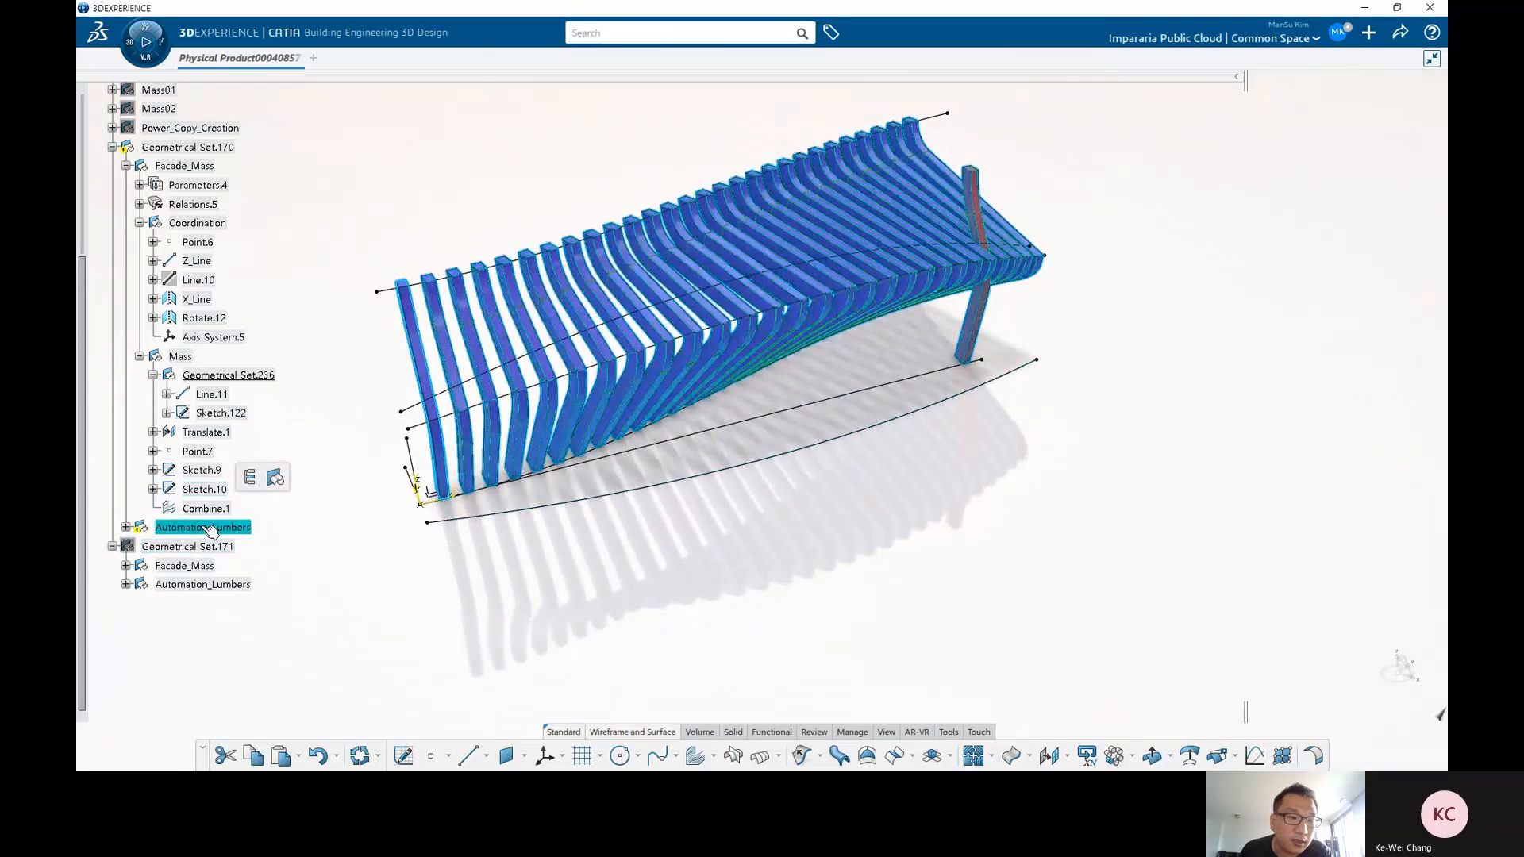
{"action": "double_click", "coordinate": [212, 530]}
{"action": "scroll", "coordinate": [208, 533], "scroll_direction": "down", "scroll_amount": 10}
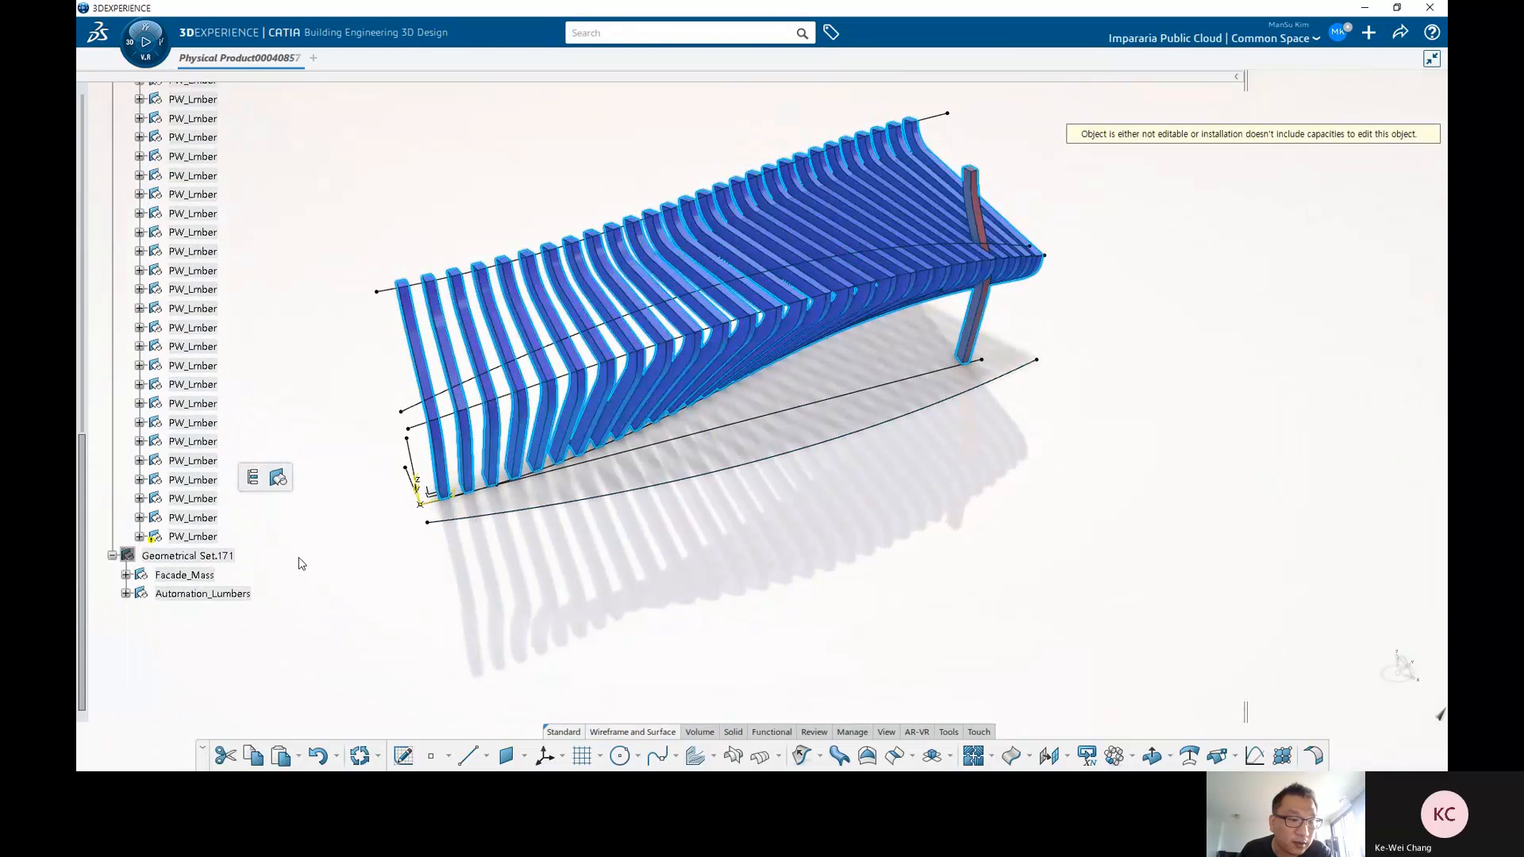
{"action": "left_click", "coordinate": [198, 540]}
{"action": "middle_click_drag", "start_coordinate": [865, 532], "coordinate": [794, 556]}
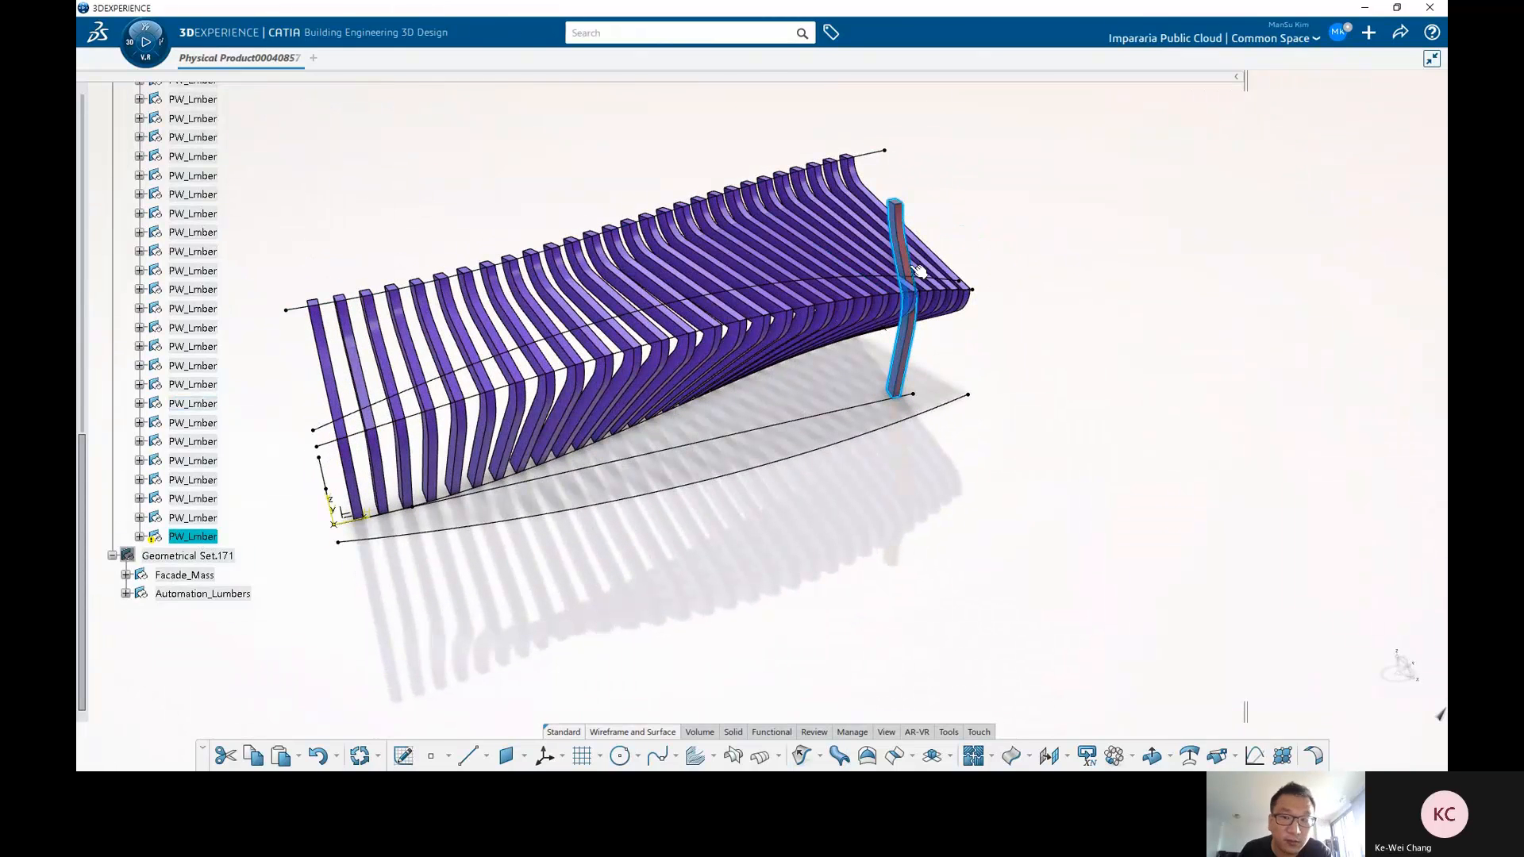
{"action": "key", "text": "Delete"}
Examine the facade's end lumbers and underside from several angles against the new spline and the old base line.
{"action": "middle_click_drag", "start_coordinate": [949, 396], "coordinate": [859, 323]}
{"action": "left_click", "coordinate": [796, 510]}
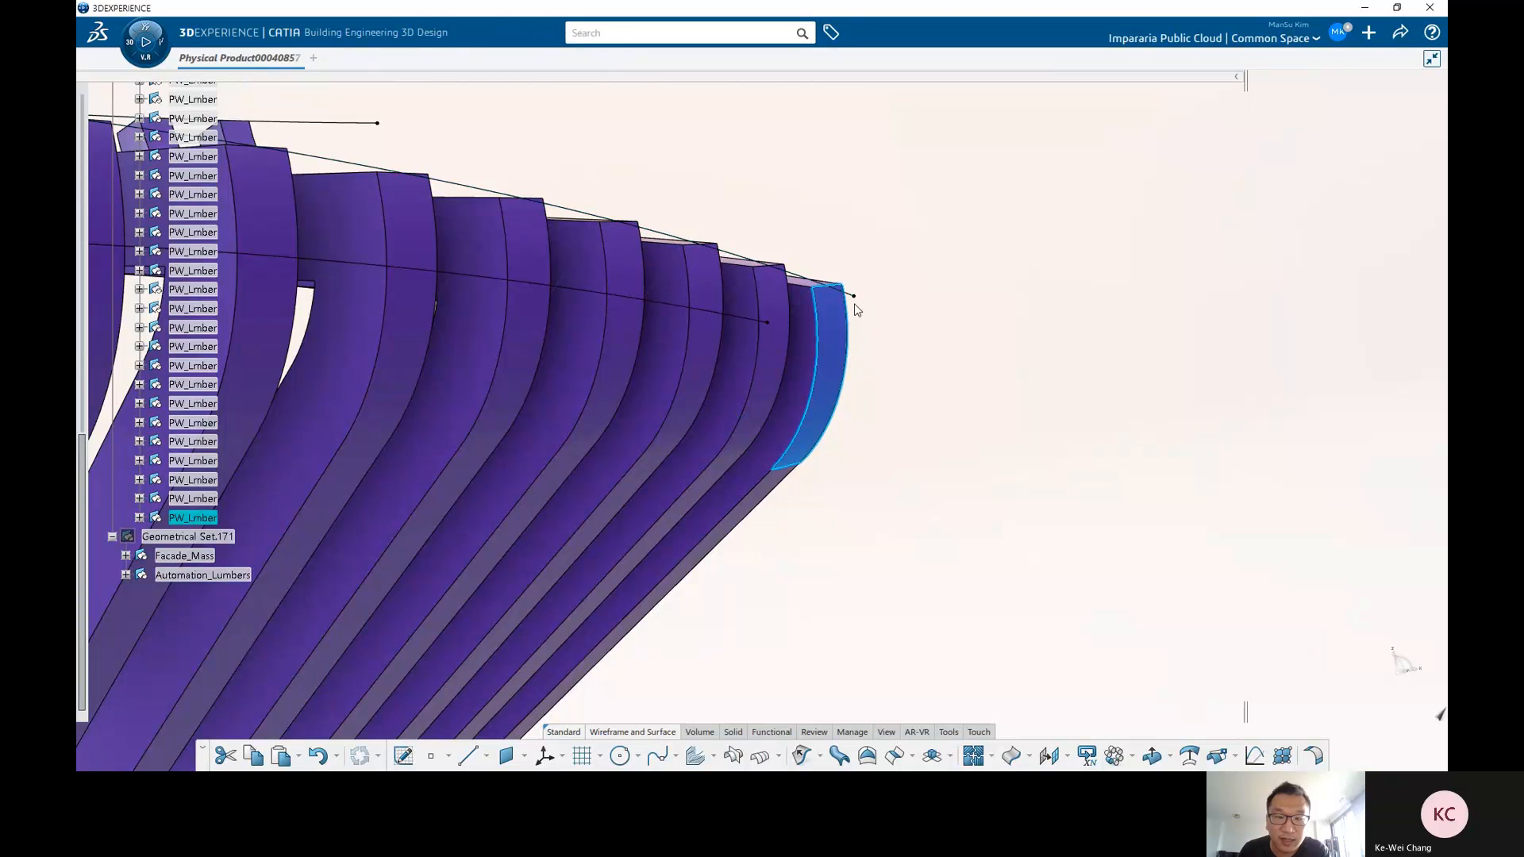
{"action": "middle_click_drag", "start_coordinate": [854, 299], "coordinate": [957, 477]}
{"action": "left_click", "coordinate": [955, 472]}
{"action": "middle_click_drag", "start_coordinate": [782, 560], "coordinate": [772, 518]}
{"action": "left_click", "coordinate": [772, 518]}
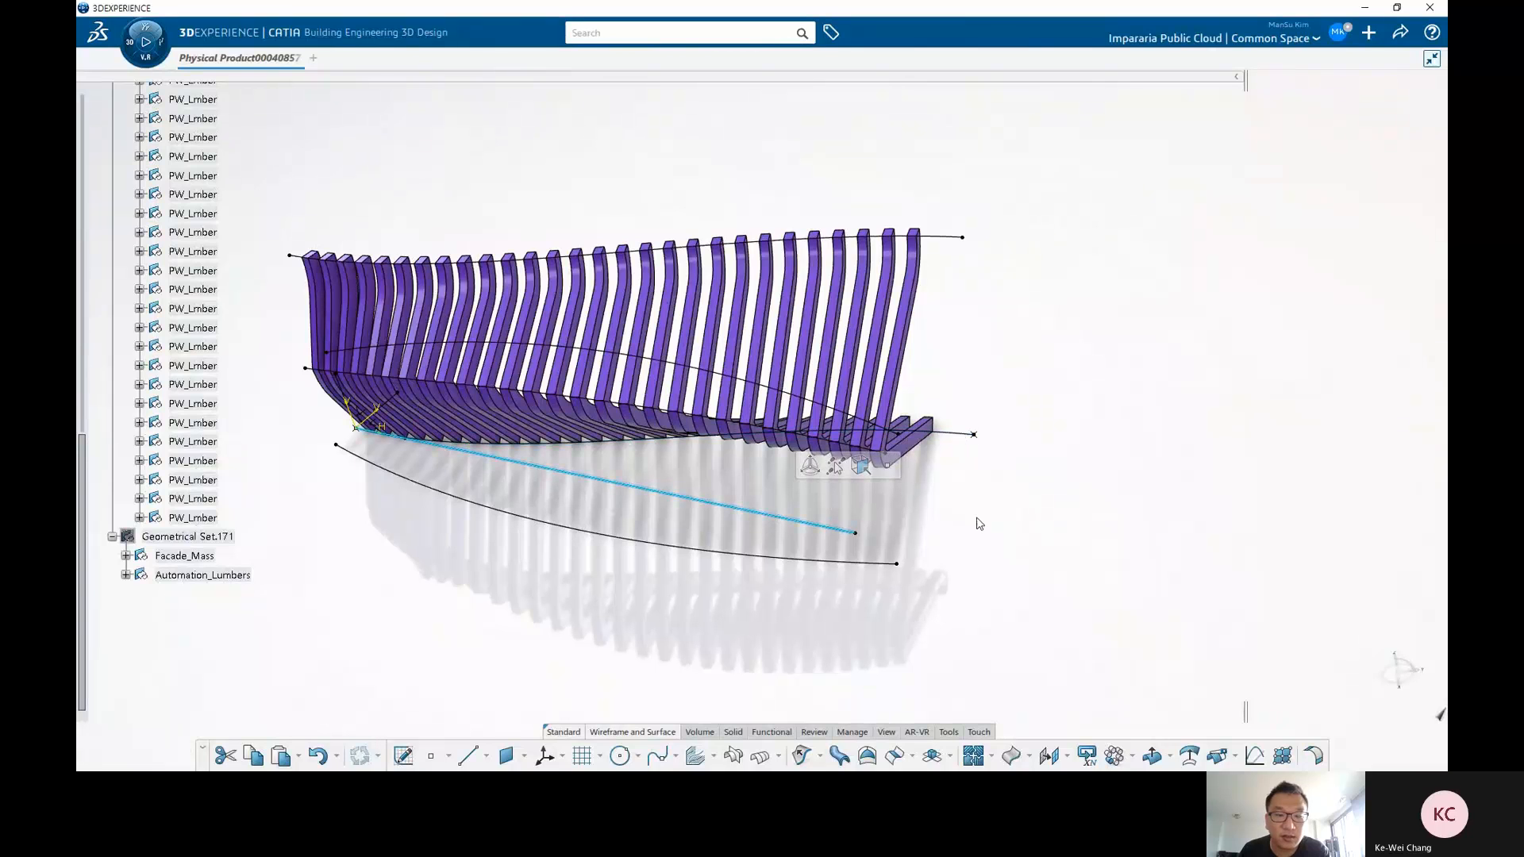
{"action": "left_click", "coordinate": [979, 525]}
{"action": "middle_click_drag", "start_coordinate": [964, 615], "coordinate": [699, 484]}
{"action": "scroll", "coordinate": [253, 487], "scroll_direction": "up", "scroll_amount": 3}
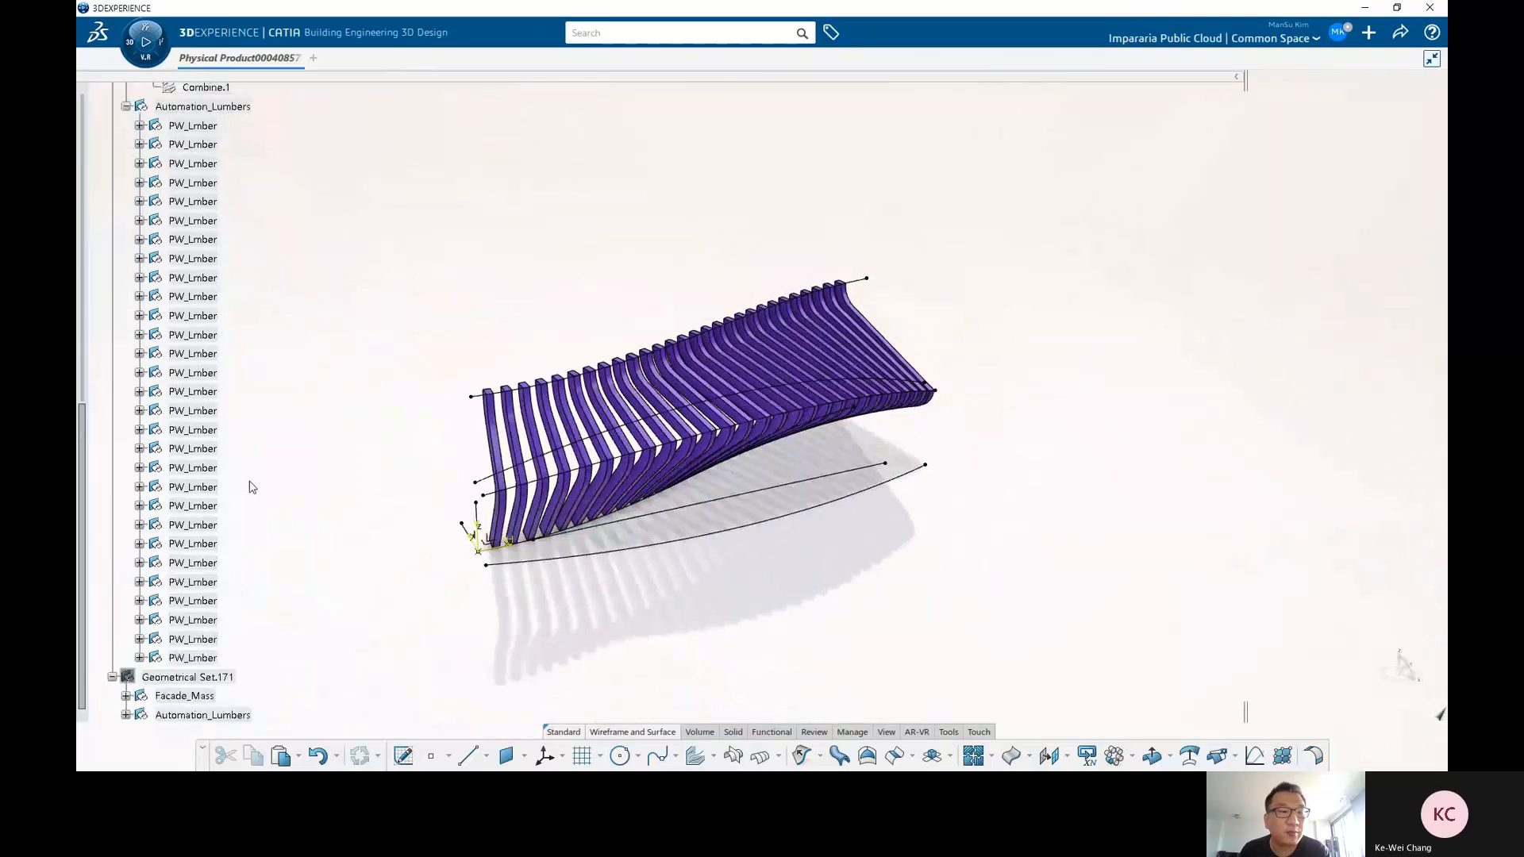
Collapse Geometrical Set.236 and delete all remaining PW_Lmber instances from the Automation_Lumbers set.
{"action": "scroll", "coordinate": [246, 485], "scroll_direction": "up", "scroll_amount": 10}
{"action": "scroll", "coordinate": [182, 408], "scroll_direction": "down", "scroll_amount": 1}
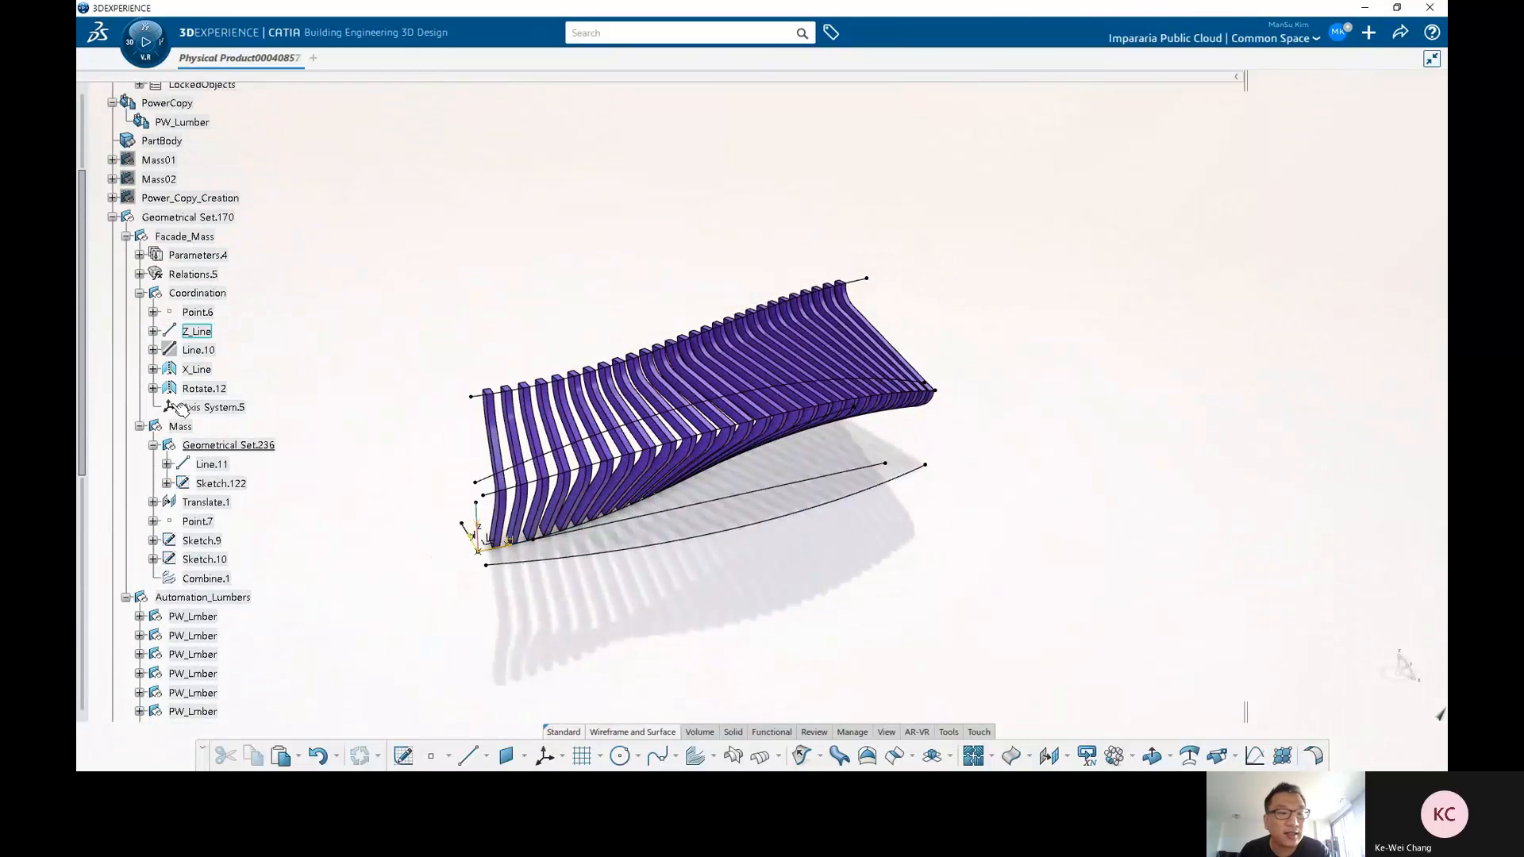
{"action": "left_click", "coordinate": [152, 446]}
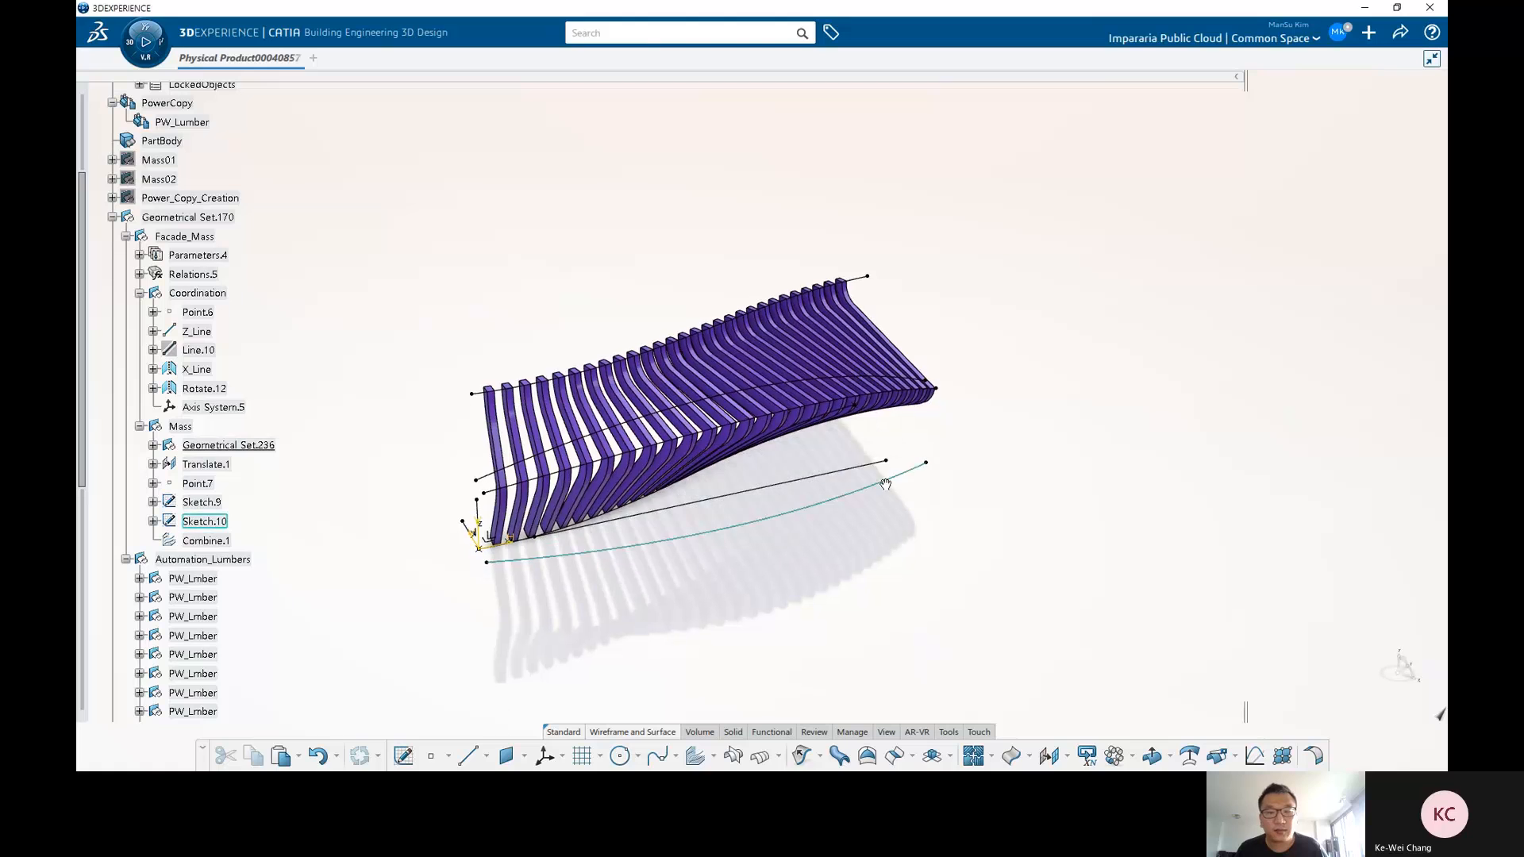
{"action": "scroll", "coordinate": [199, 381], "scroll_direction": "down", "scroll_amount": 4}
{"action": "left_click", "coordinate": [196, 370]}
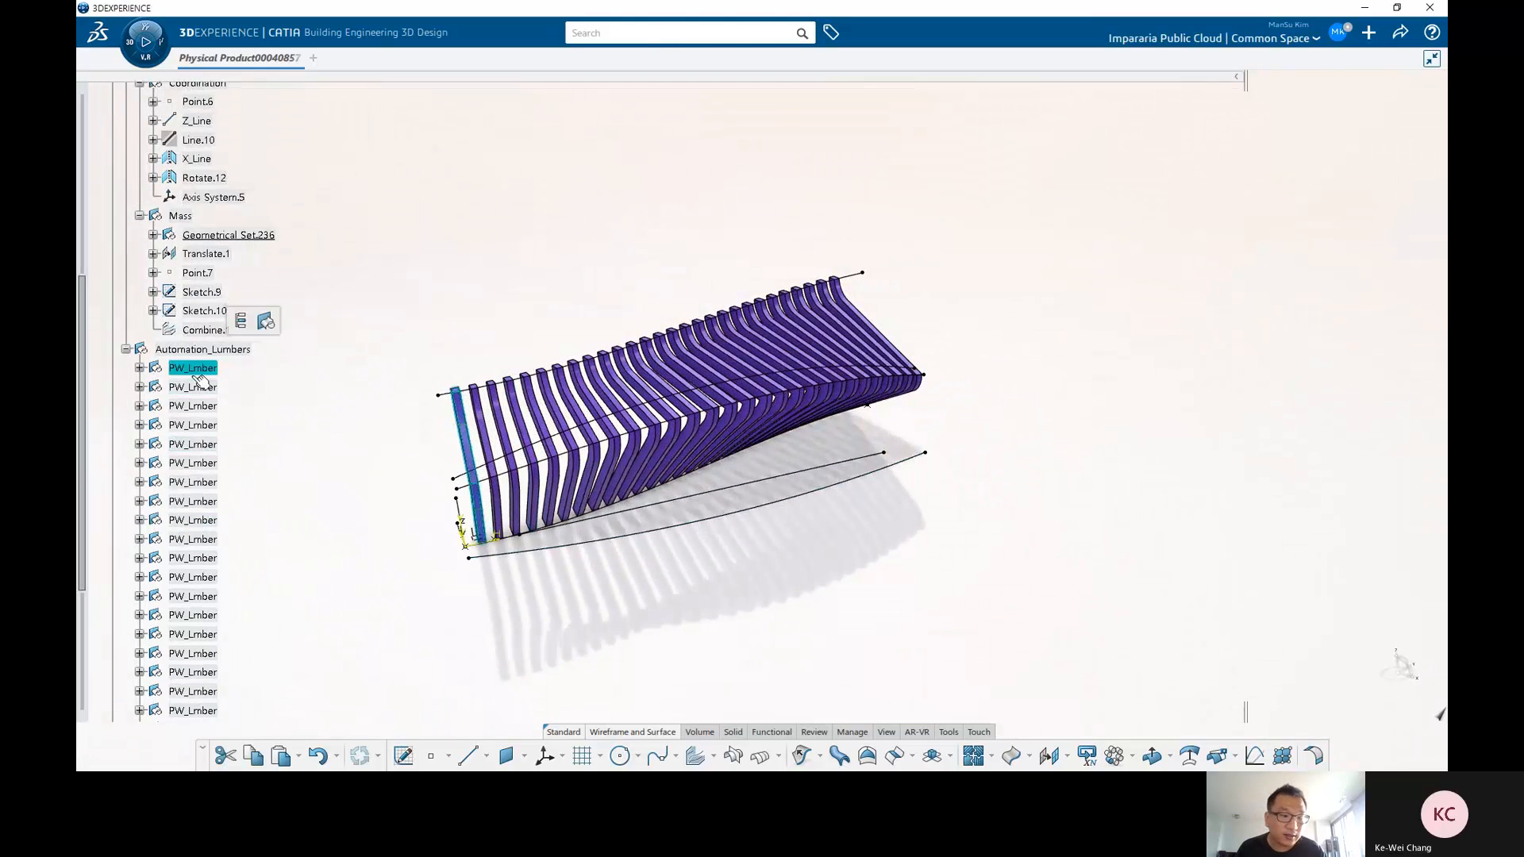
{"action": "scroll", "coordinate": [199, 381], "scroll_direction": "down", "scroll_amount": 5}
{"action": "left_click", "coordinate": [206, 623], "text": "shift"}
{"action": "scroll", "coordinate": [238, 556], "scroll_direction": "up", "scroll_amount": 9}
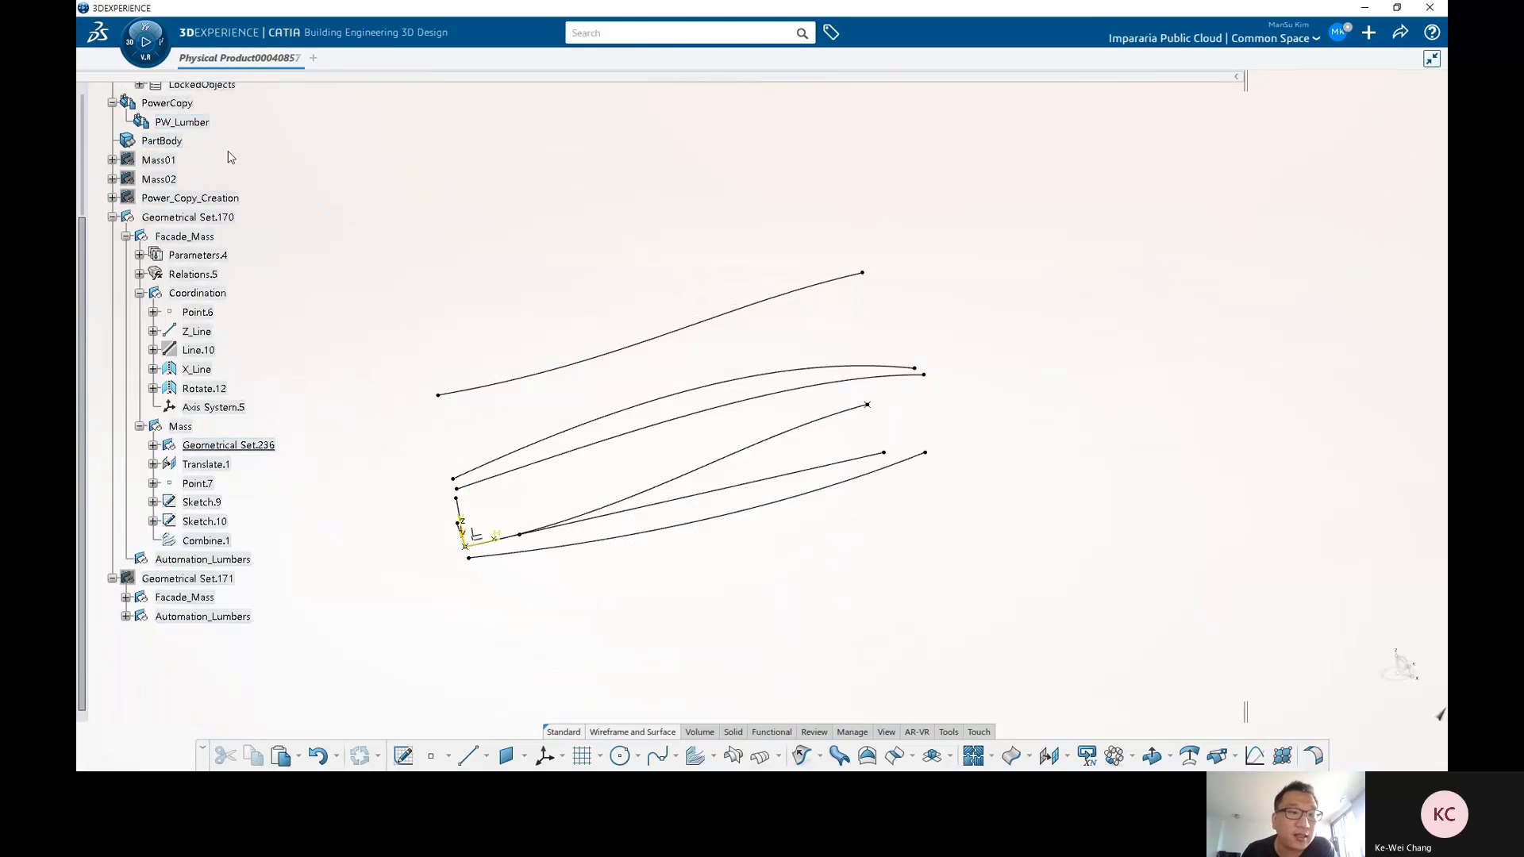
Execute Knowledge Pattern.2 to regenerate the lumber instances along the new spline, and inspect the rebuilt facade from several sides.
{"action": "scroll", "coordinate": [230, 159], "scroll_direction": "up", "scroll_amount": 3}
{"action": "left_click", "coordinate": [231, 205]}
{"action": "left_click", "coordinate": [259, 157]}
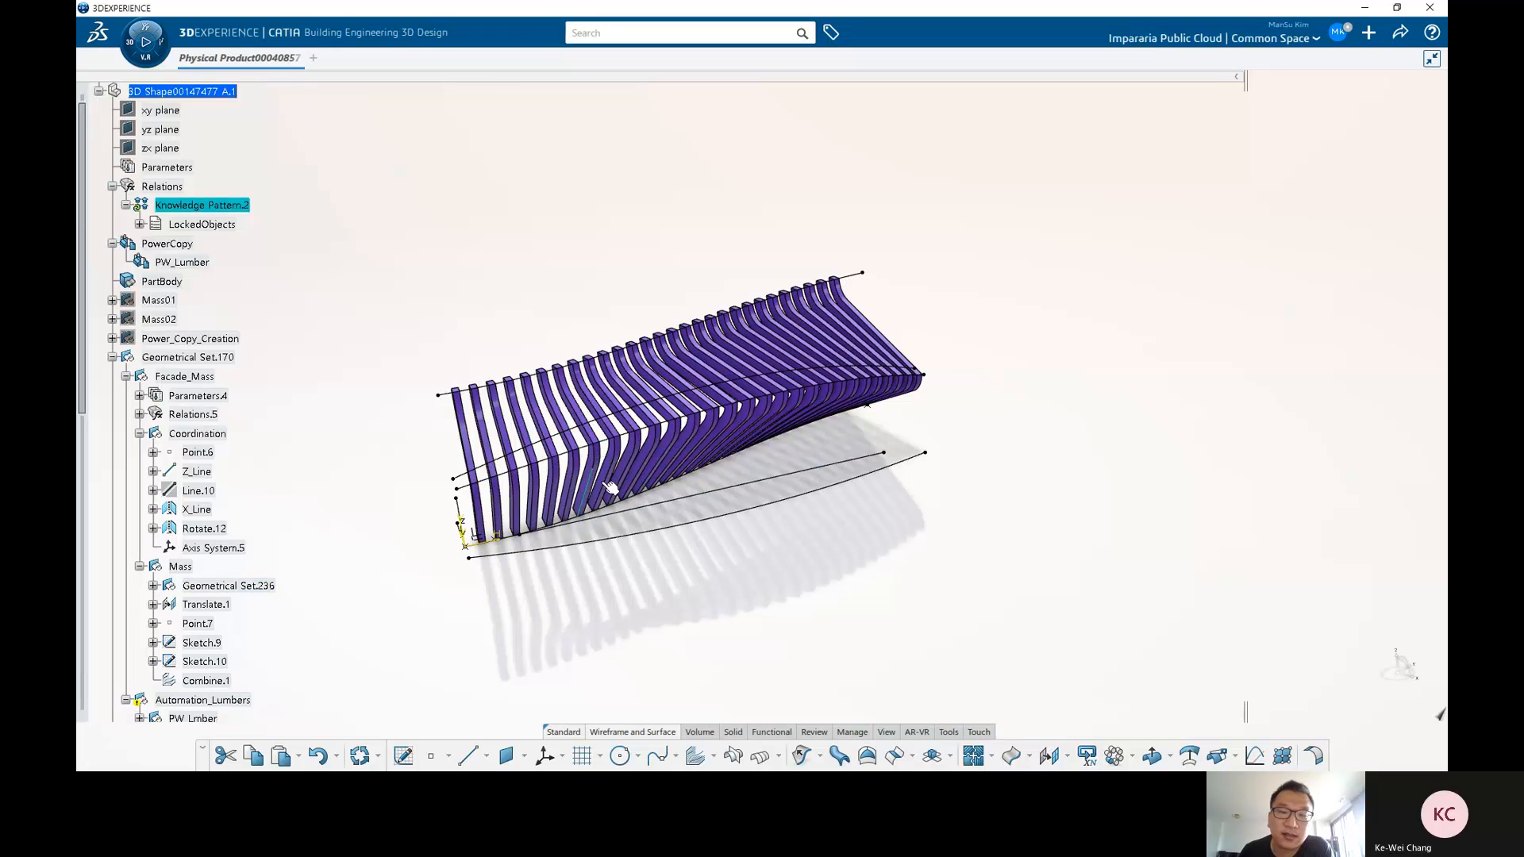
{"action": "middle_click_drag", "start_coordinate": [610, 486], "coordinate": [769, 488]}
{"action": "left_click", "coordinate": [769, 488]}
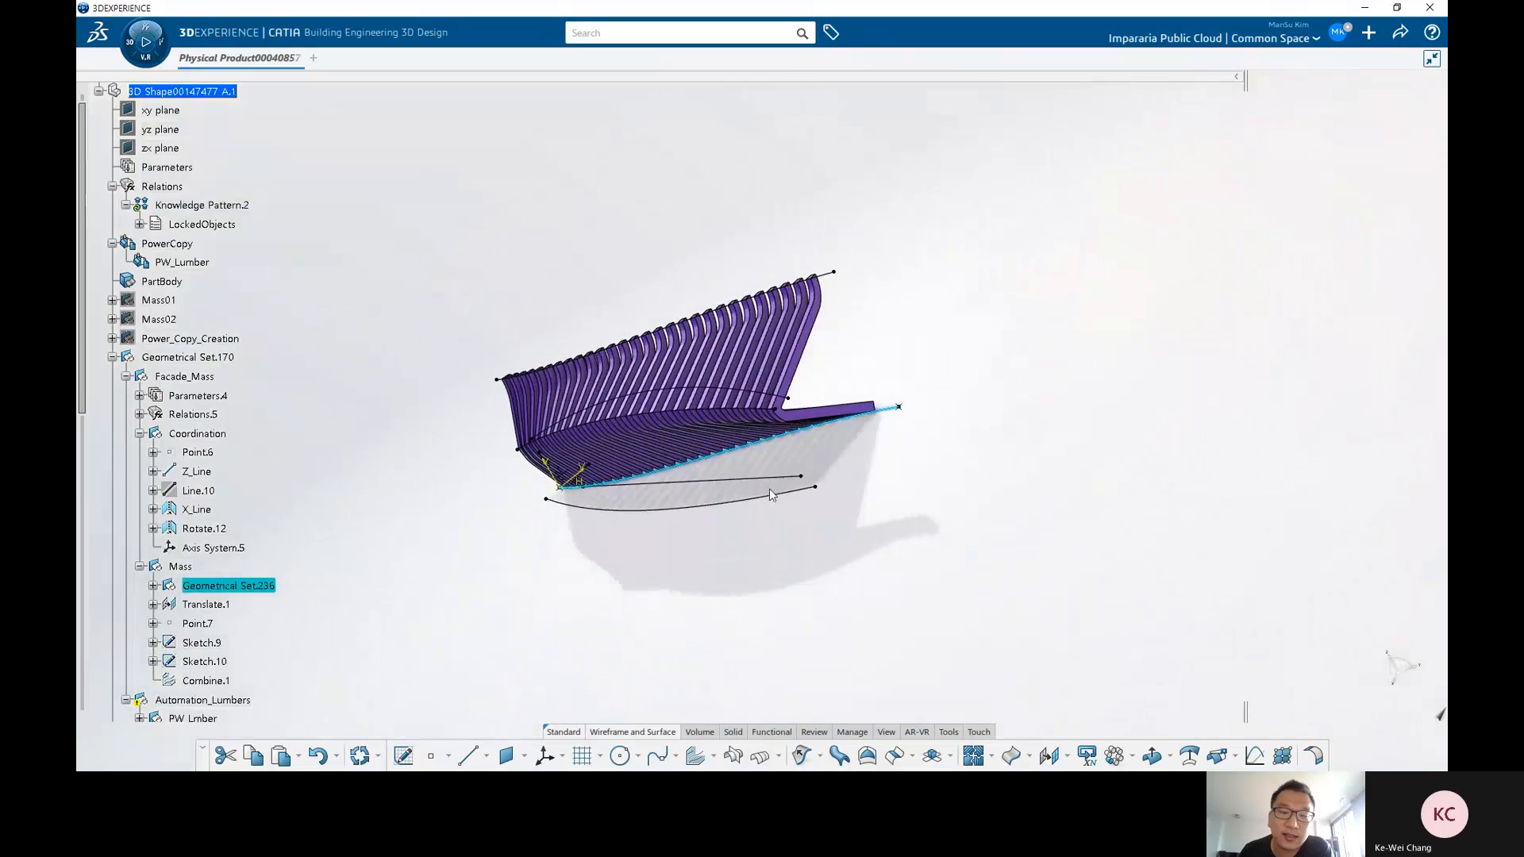
{"action": "left_click", "coordinate": [754, 525]}
{"action": "middle_click_drag", "start_coordinate": [754, 526], "coordinate": [793, 445]}
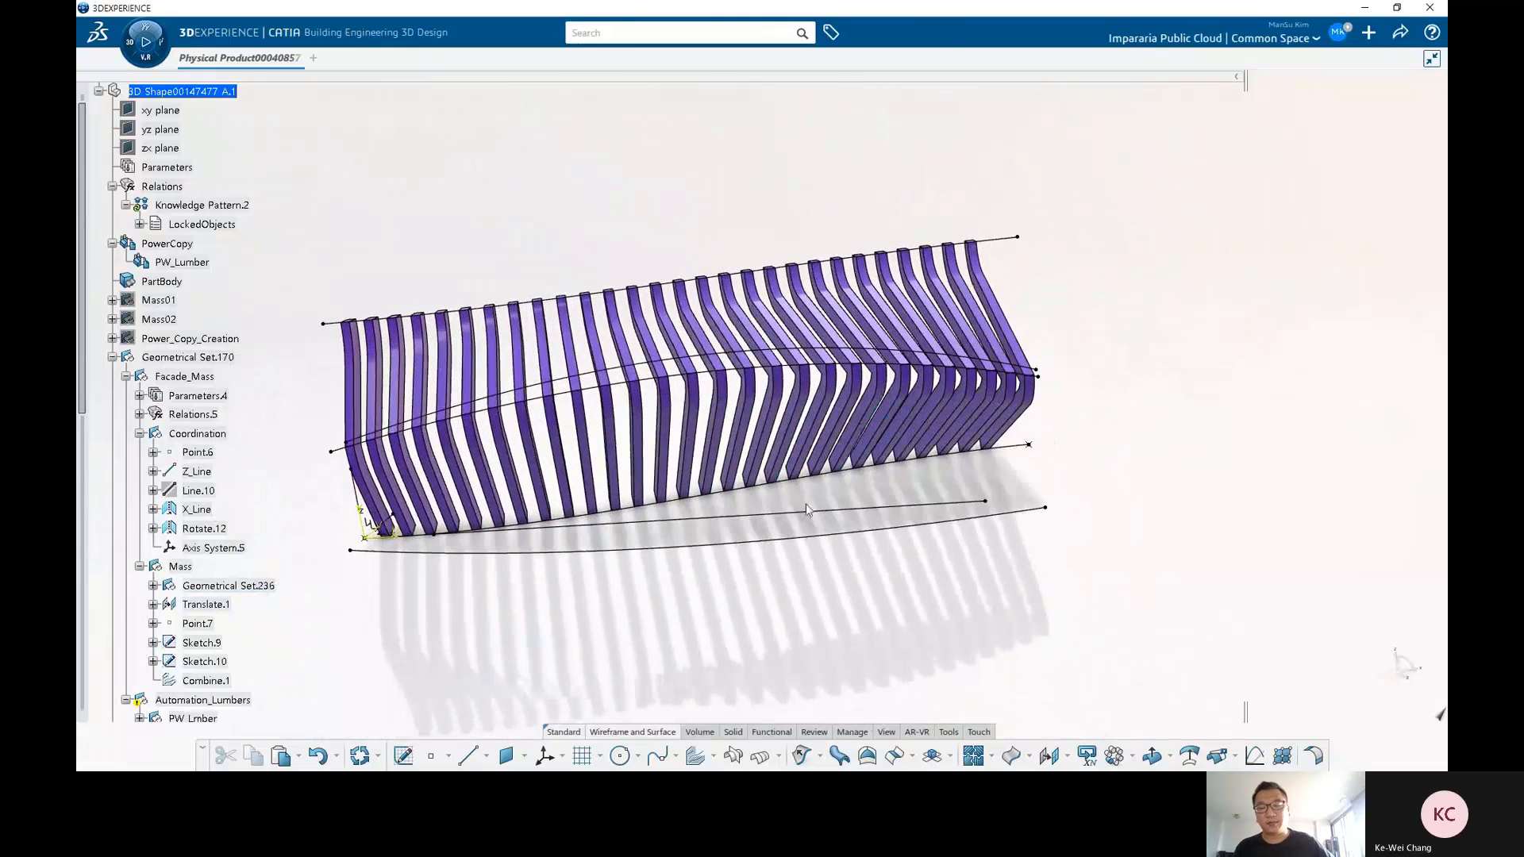
Open the Knowledge Pattern.2 script for review, and look over the parametric facade image results in Chrome before returning to CATIA.
{"action": "left_click", "coordinate": [202, 205]}
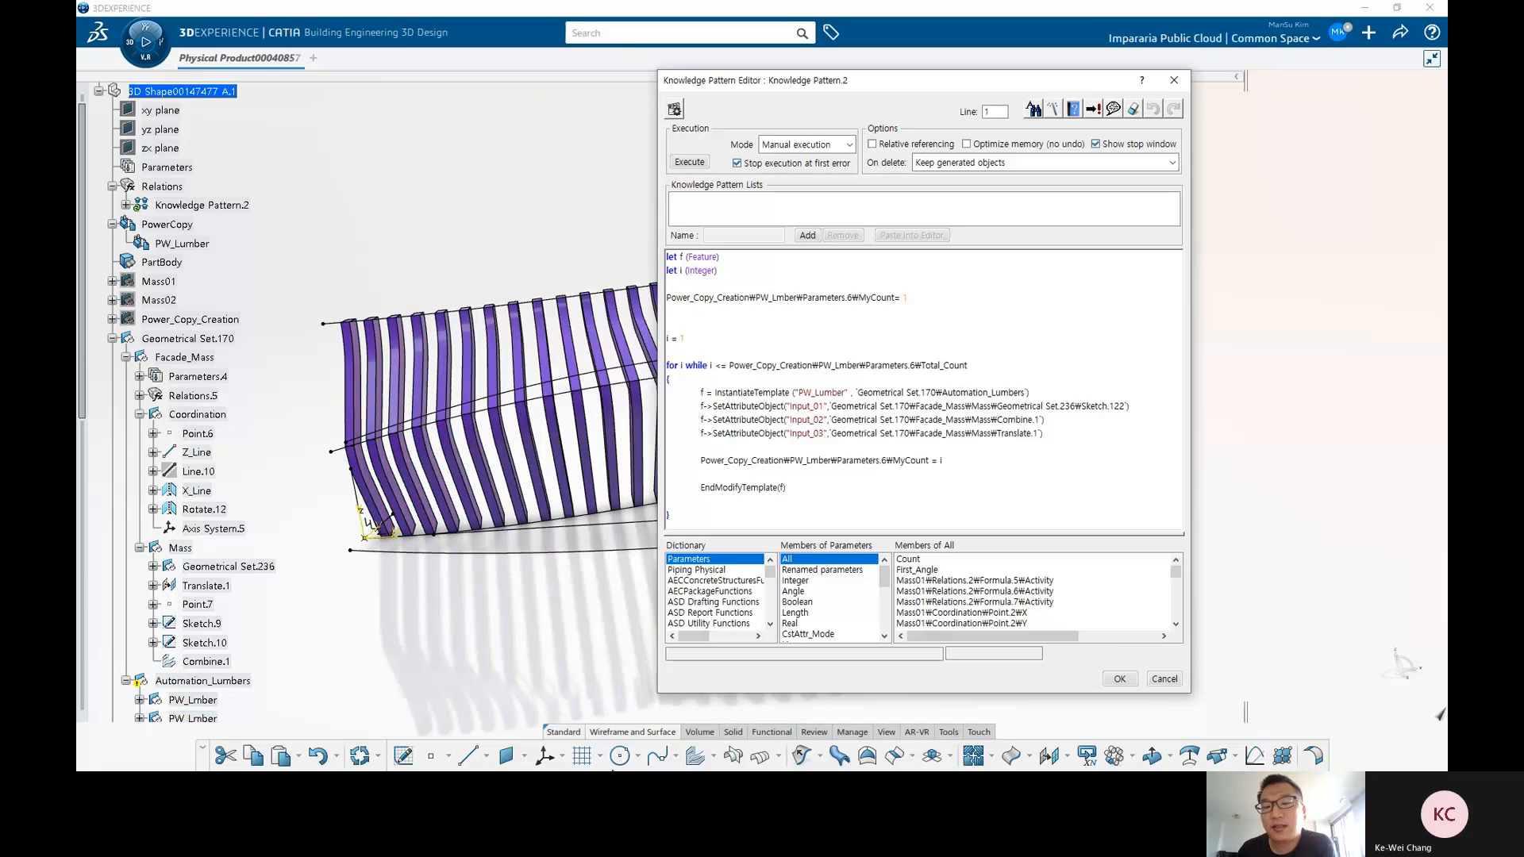
{"action": "key", "text": "super"}
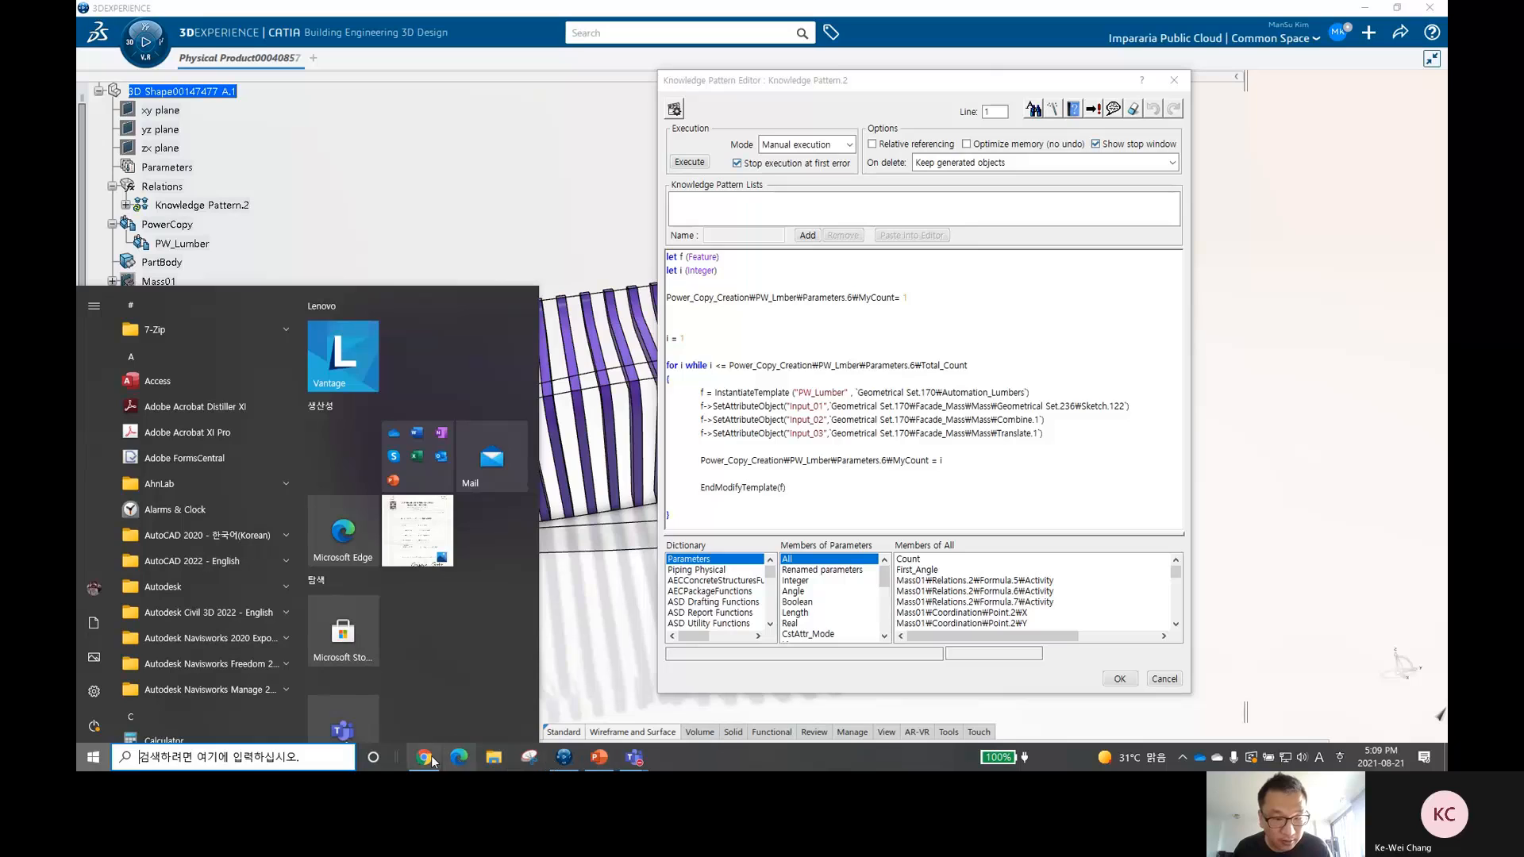
{"action": "left_click", "coordinate": [429, 757]}
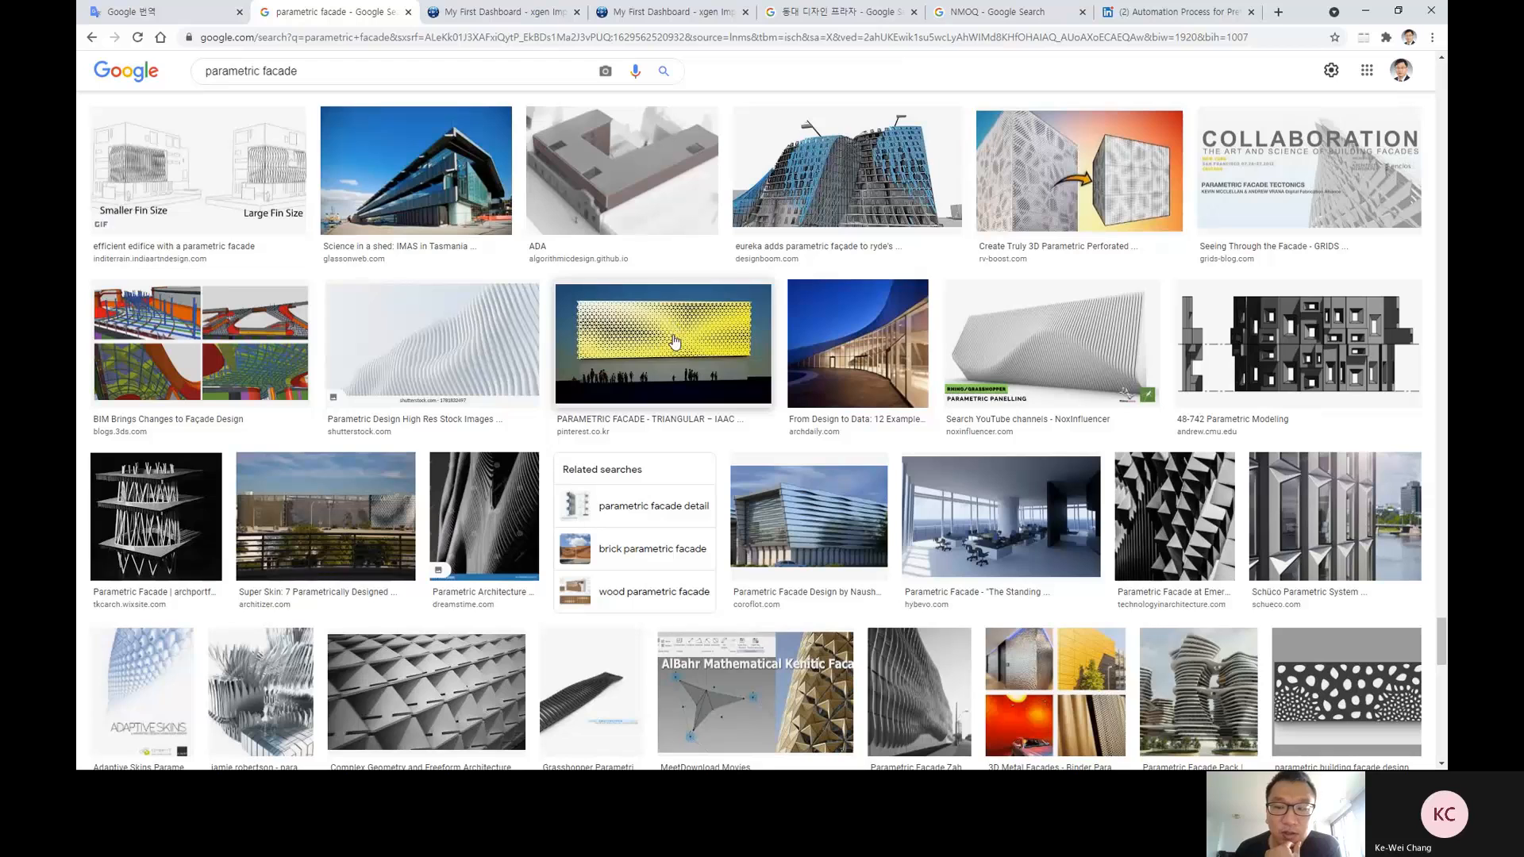
{"action": "left_click", "coordinate": [1371, 15]}
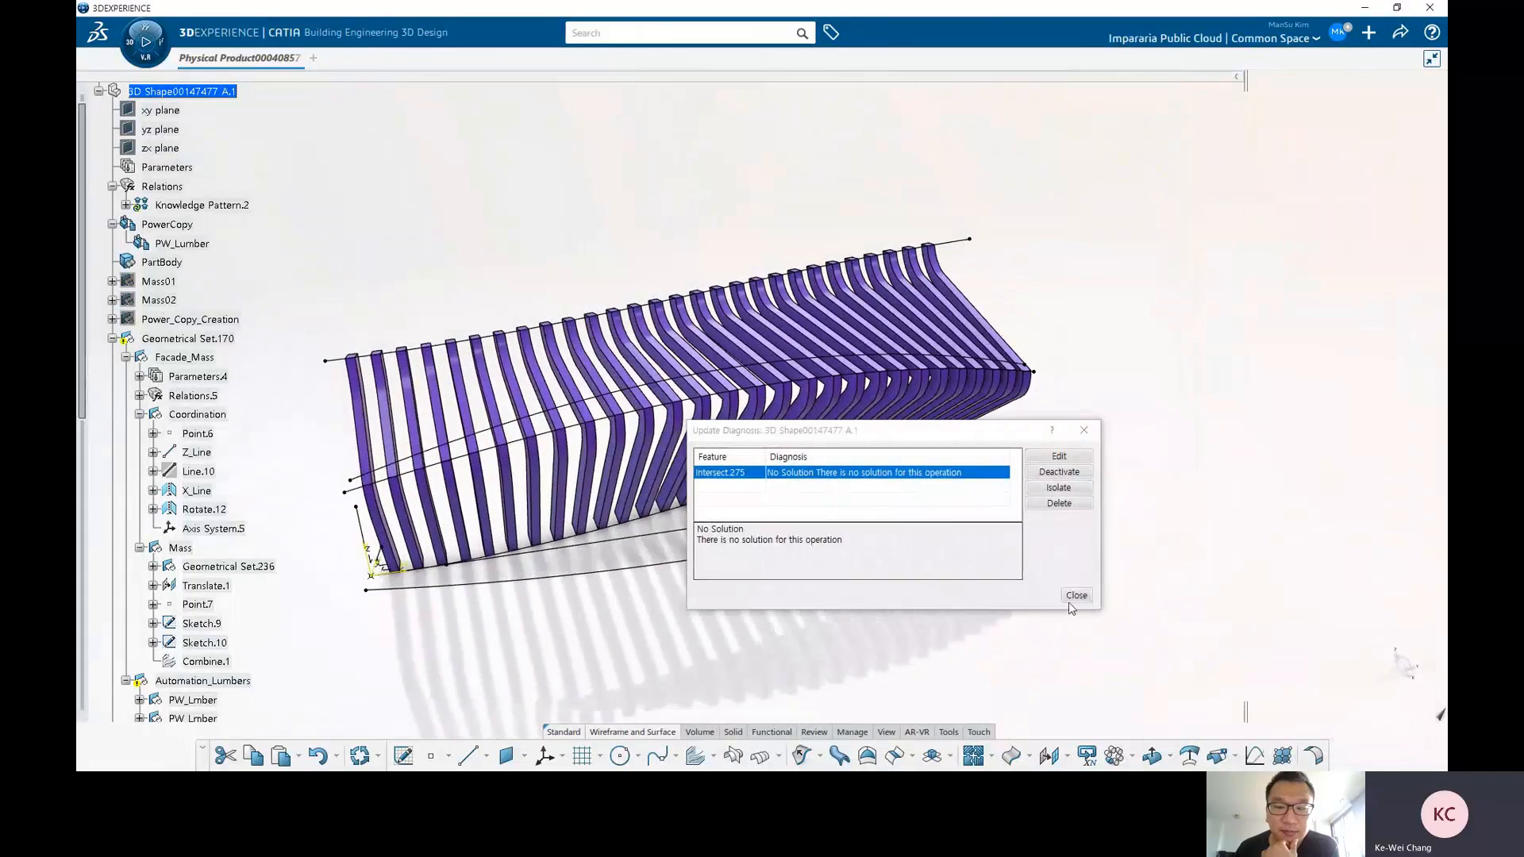
Close the update diagnosis, switch to PowerPoint and show the Template comparison slide and the xGenerative Design slide.
{"action": "left_click", "coordinate": [1075, 595]}
{"action": "middle_click_drag", "start_coordinate": [828, 515], "coordinate": [795, 605]}
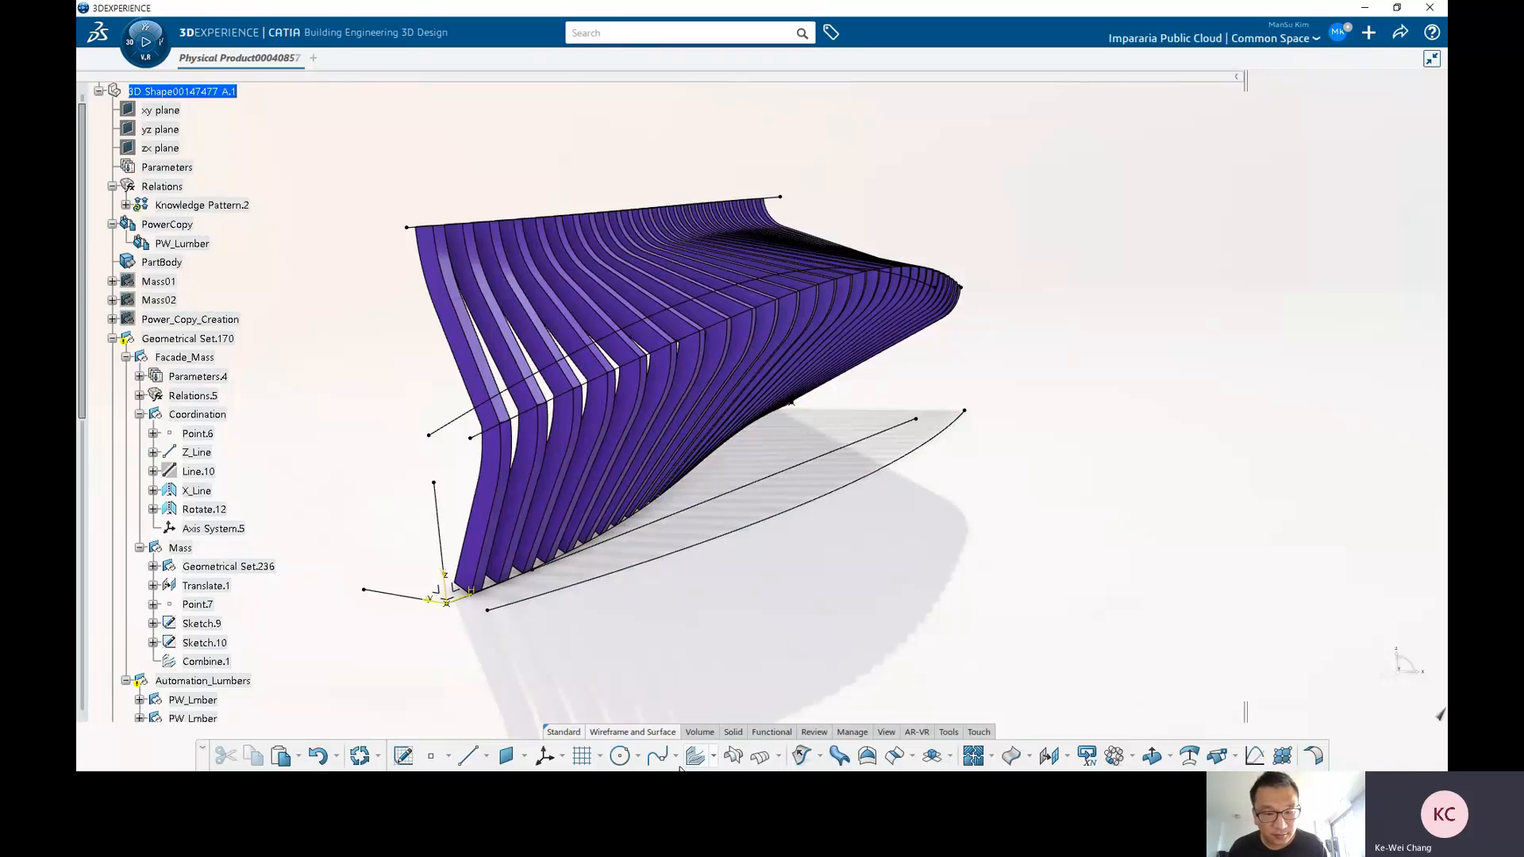
{"action": "key", "text": "super"}
{"action": "left_click", "coordinate": [600, 759]}
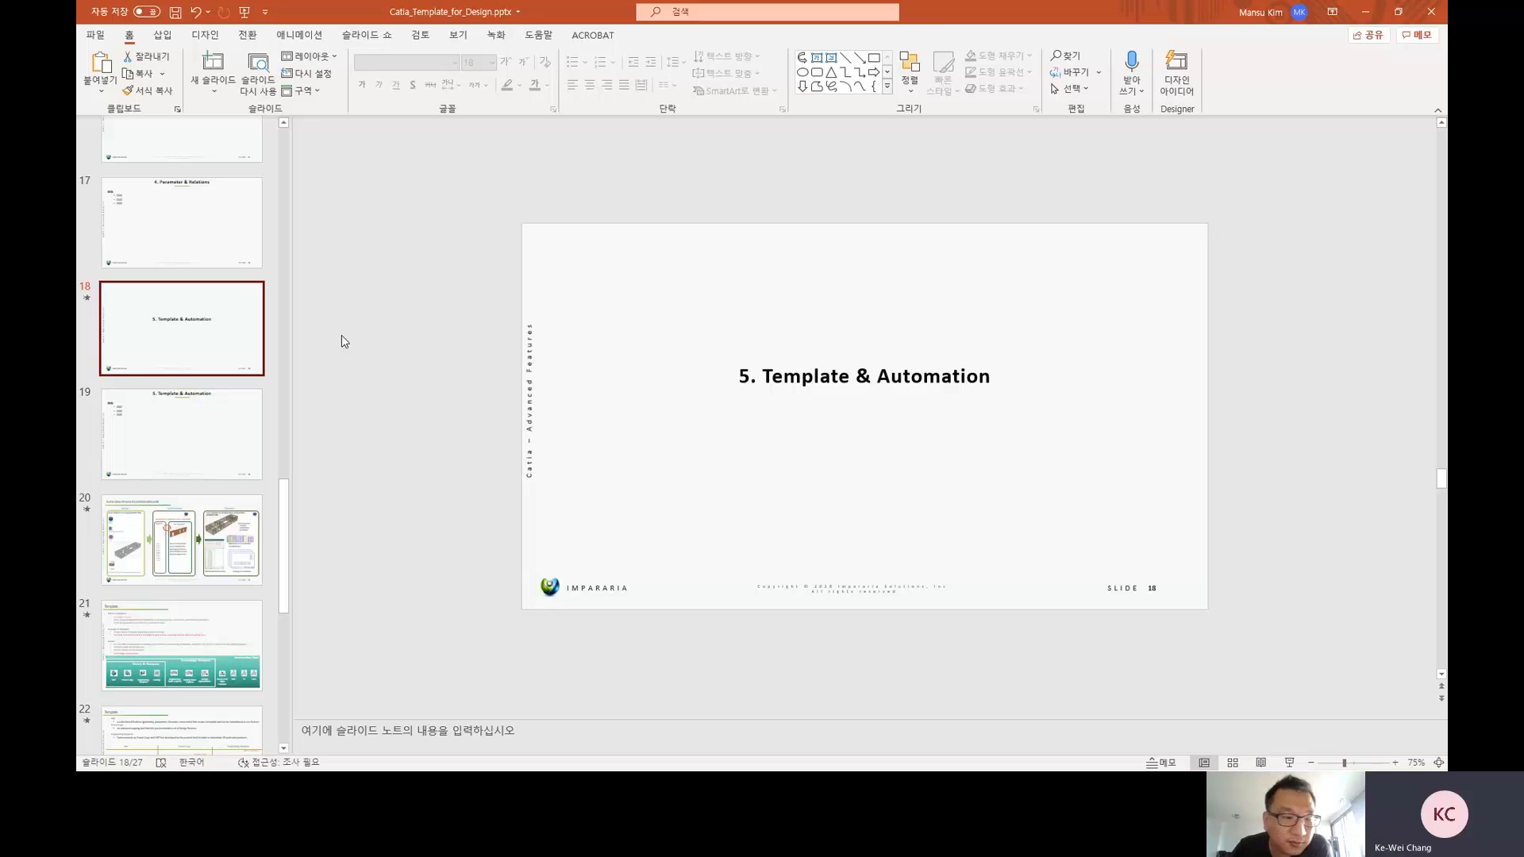
{"action": "scroll", "coordinate": [205, 512], "scroll_direction": "down", "scroll_amount": 3}
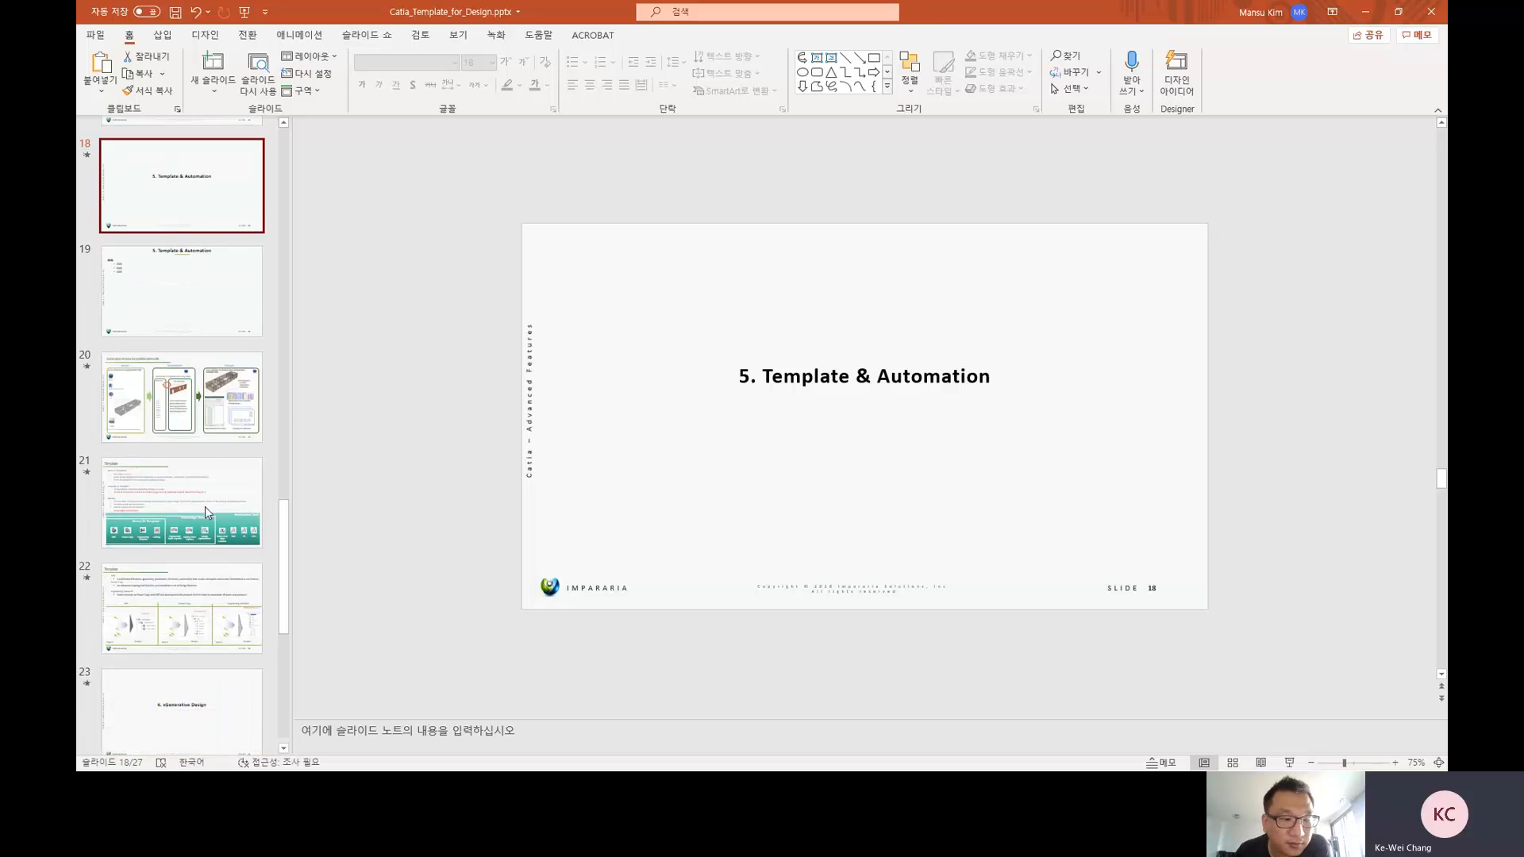
{"action": "left_click", "coordinate": [200, 606]}
{"action": "scroll", "coordinate": [200, 607], "scroll_direction": "down", "scroll_amount": 3}
{"action": "scroll", "coordinate": [200, 606], "scroll_direction": "down", "scroll_amount": 6}
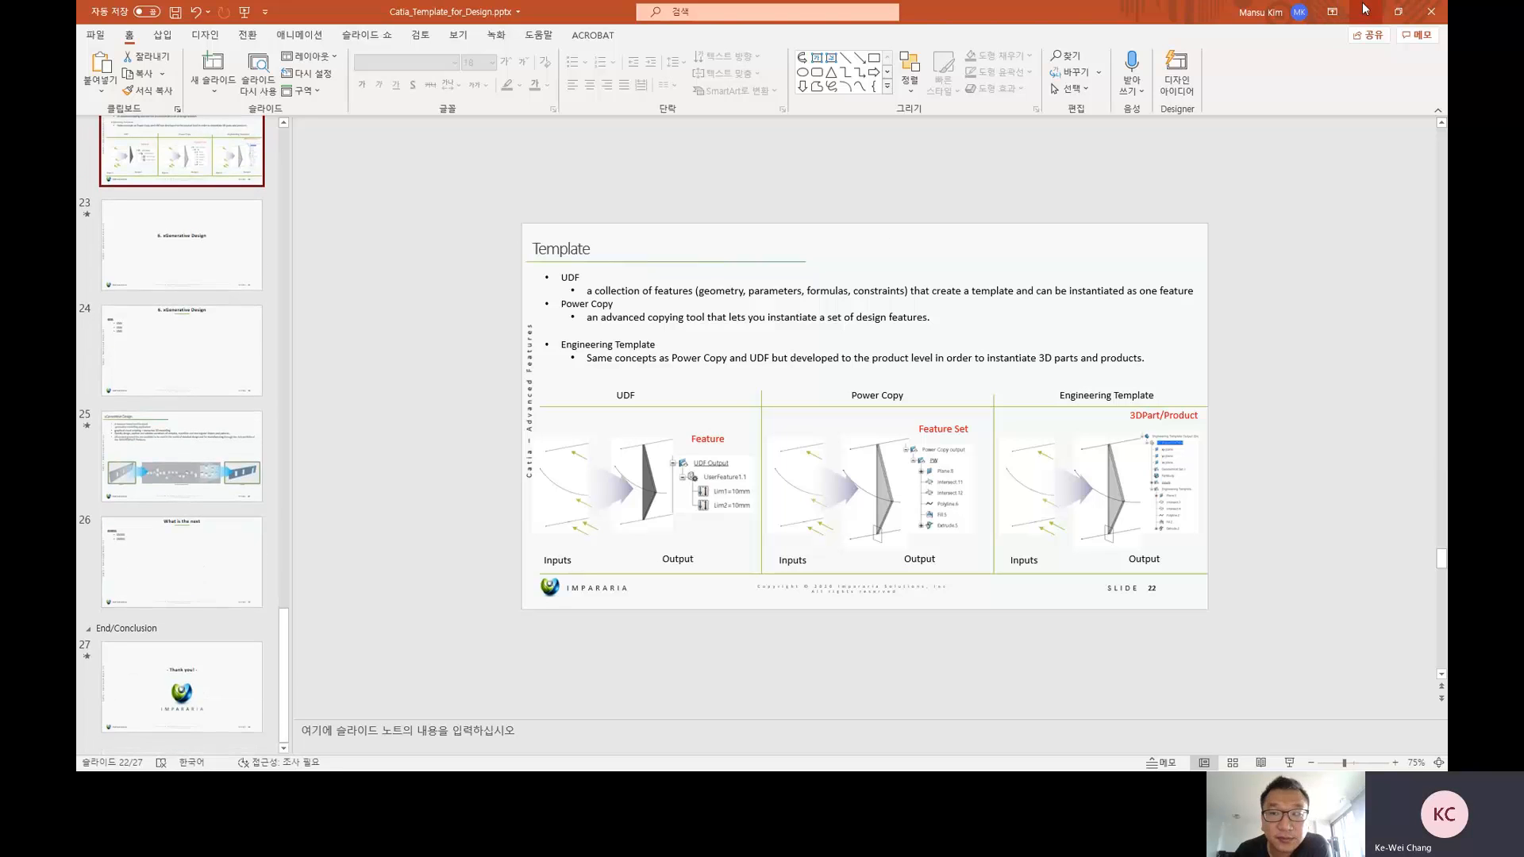
{"action": "left_click", "coordinate": [238, 469]}
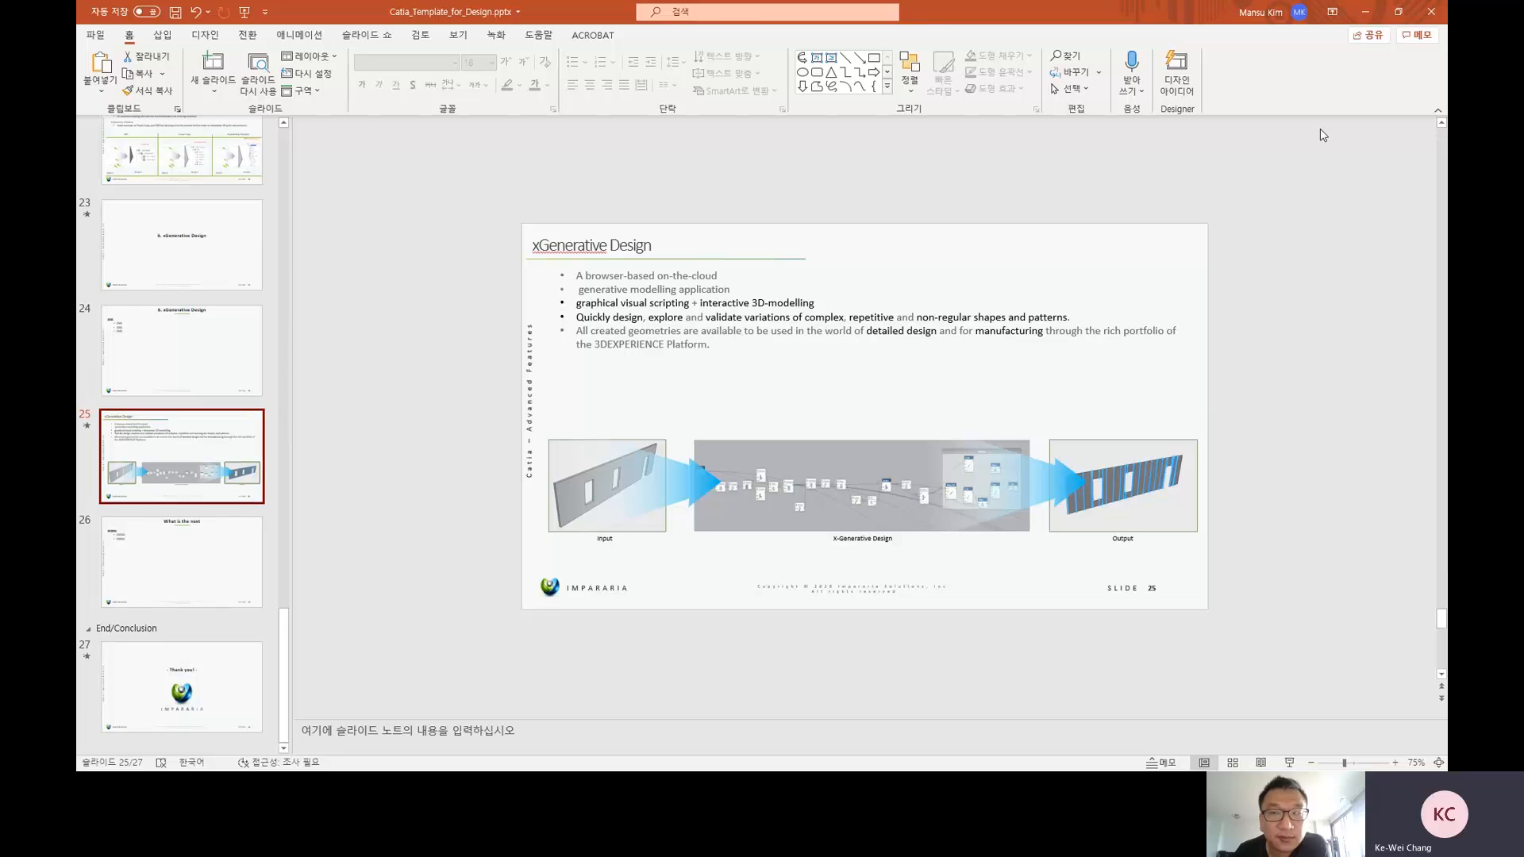
Return to CATIA, collapse Facade_Mass, and delete the last PW_Lmber instance, flagged with the update error, from the Automation_Lumbers set.
{"action": "left_click", "coordinate": [1369, 19]}
{"action": "mouse_move", "coordinate": [876, 516]}
{"action": "middle_mouse_down"}
{"action": "mouse_move", "coordinate": [796, 508]}
{"action": "mouse_move", "coordinate": [813, 554]}
{"action": "mouse_move", "coordinate": [831, 531]}
{"action": "mouse_move", "coordinate": [858, 561]}
{"action": "mouse_move", "coordinate": [874, 535]}
{"action": "middle_mouse_up"}
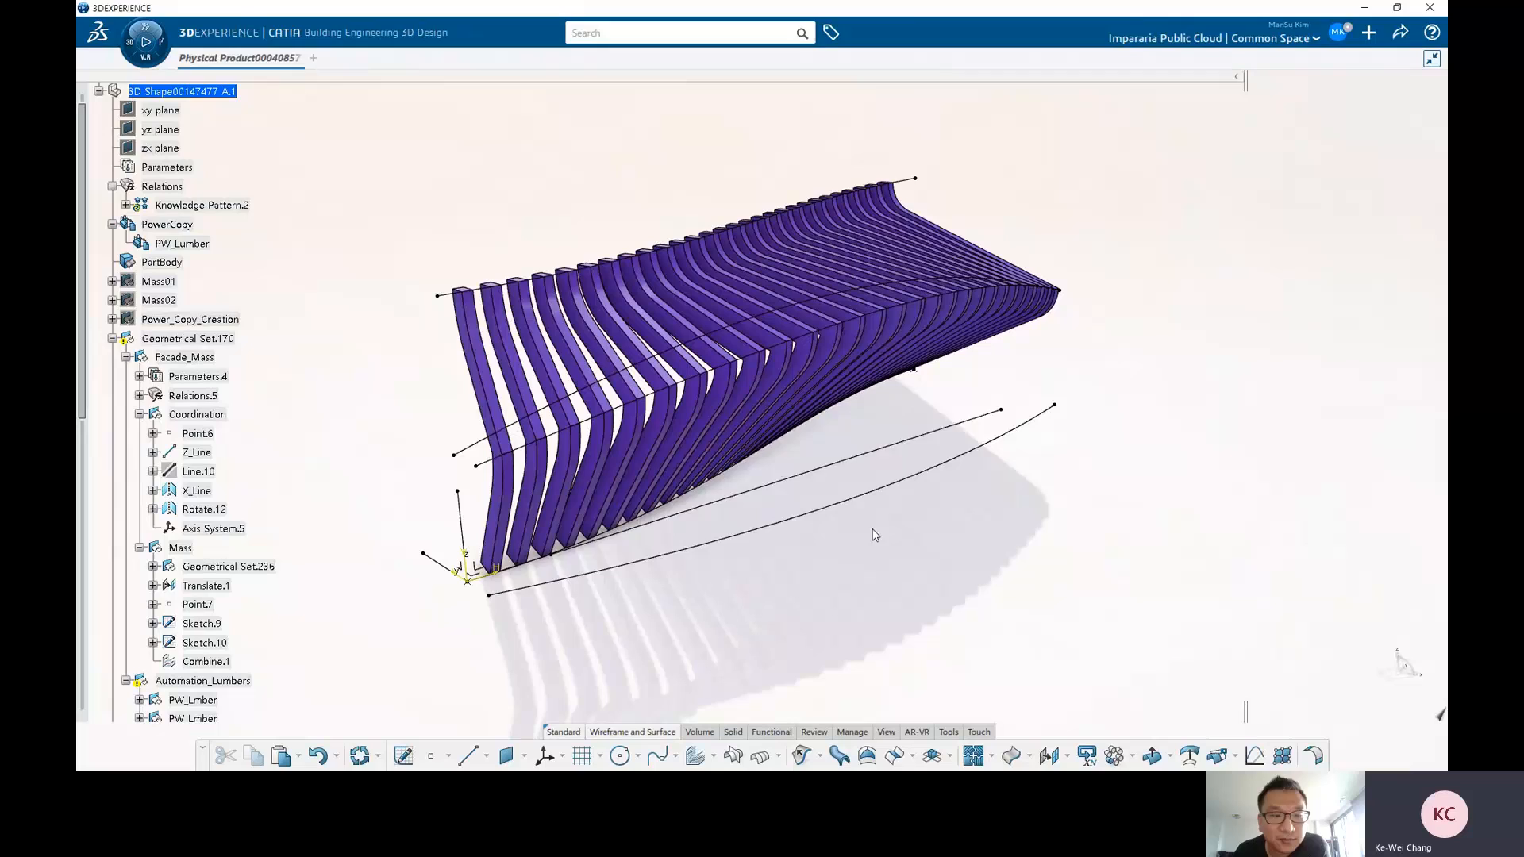
{"action": "left_click", "coordinate": [126, 358]}
{"action": "scroll", "coordinate": [206, 459], "scroll_direction": "down", "scroll_amount": 10}
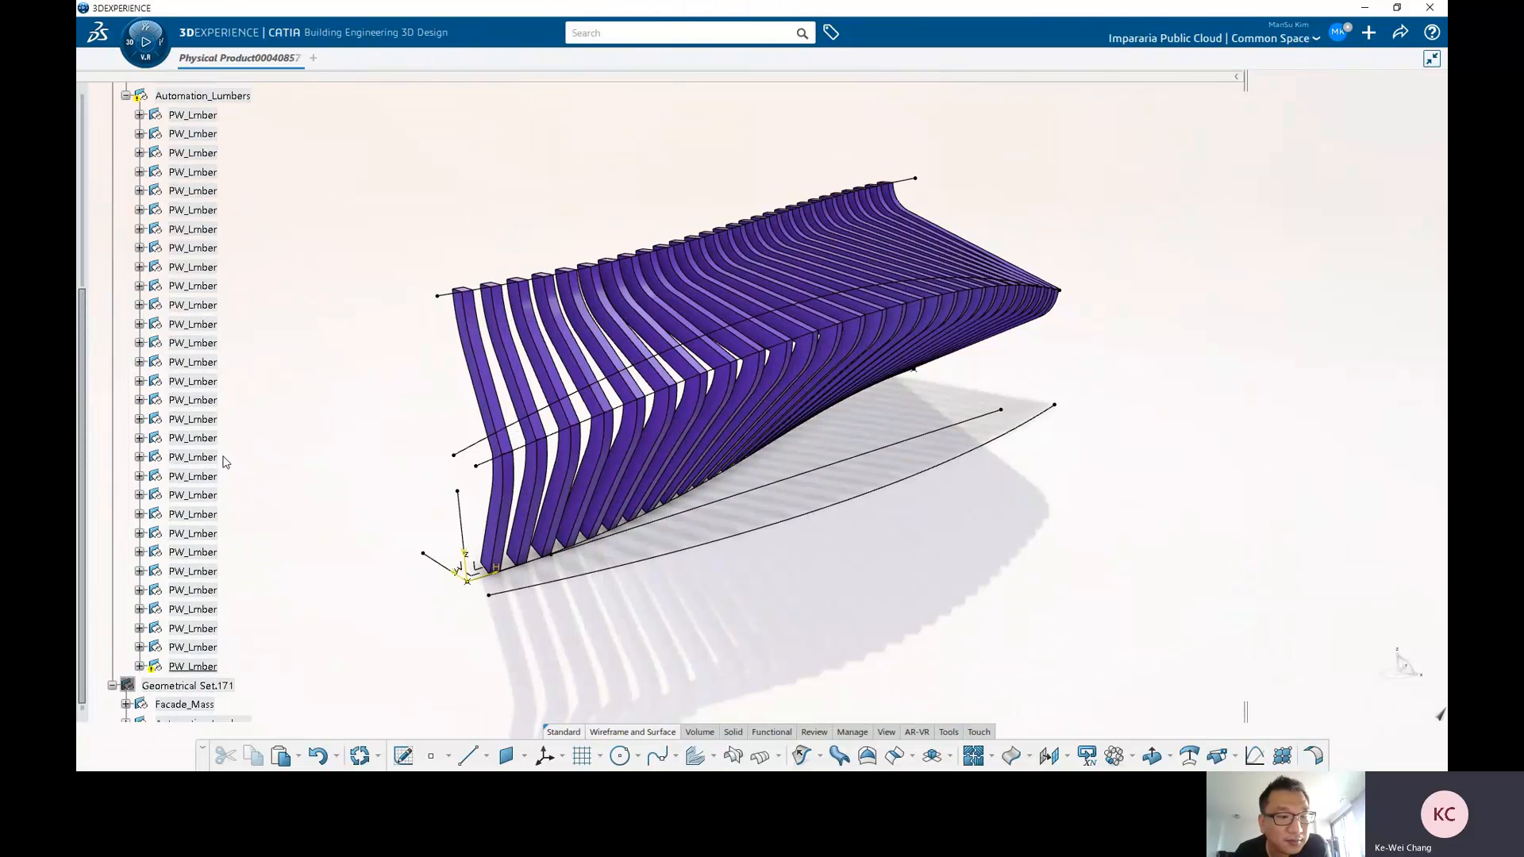
{"action": "left_click", "coordinate": [201, 458]}
{"action": "middle_click_drag", "start_coordinate": [872, 453], "coordinate": [790, 447]}
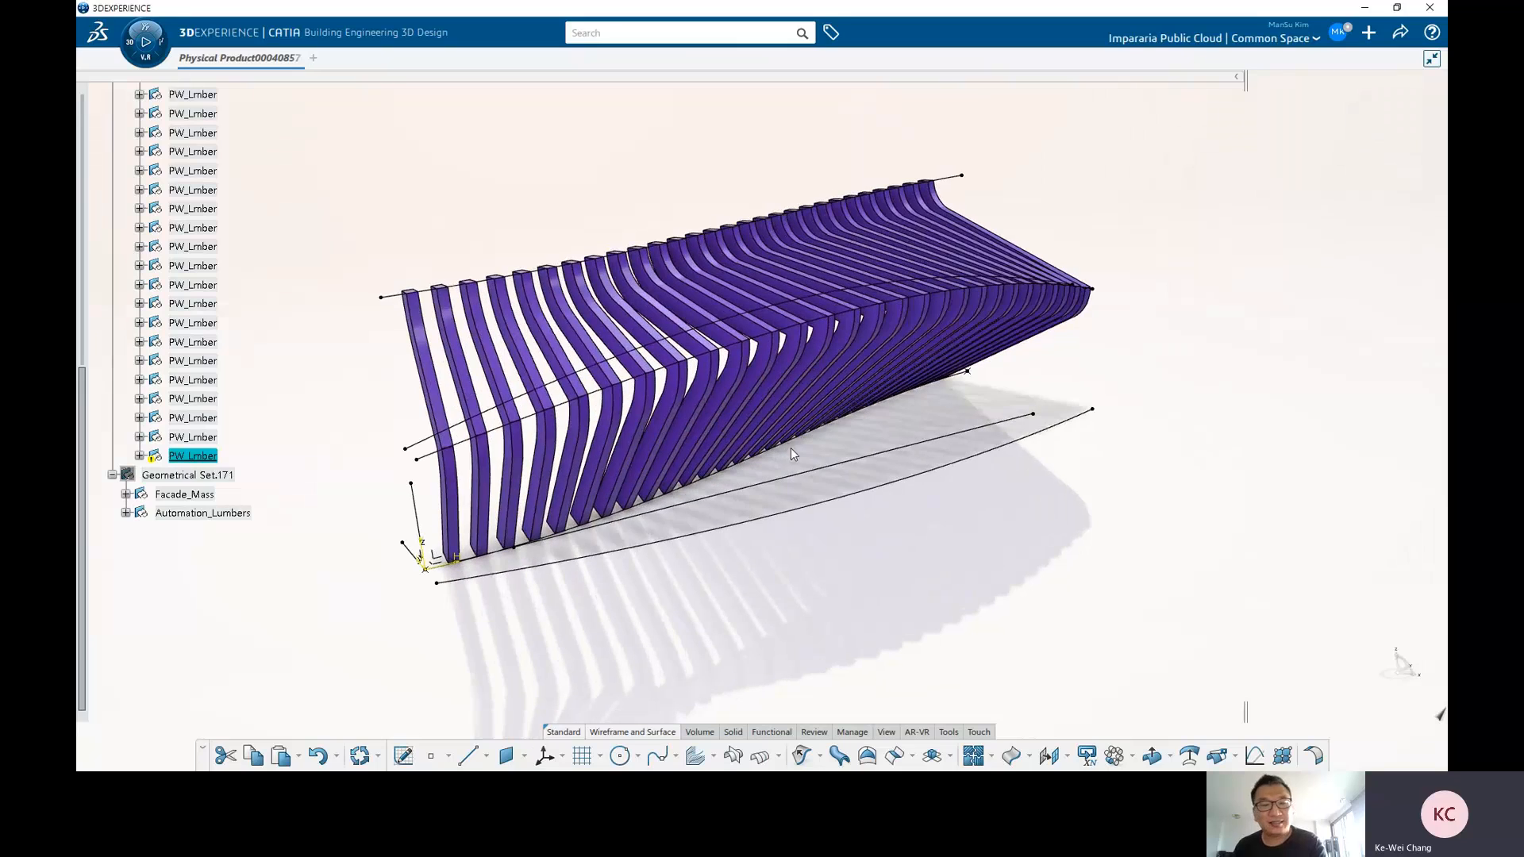
{"action": "key", "text": "Delete"}
Inspect the cleaned-up lumber facade from several sides and collapse Geometrical Set.170 in the tree.
{"action": "middle_click_drag", "start_coordinate": [907, 404], "coordinate": [837, 466]}
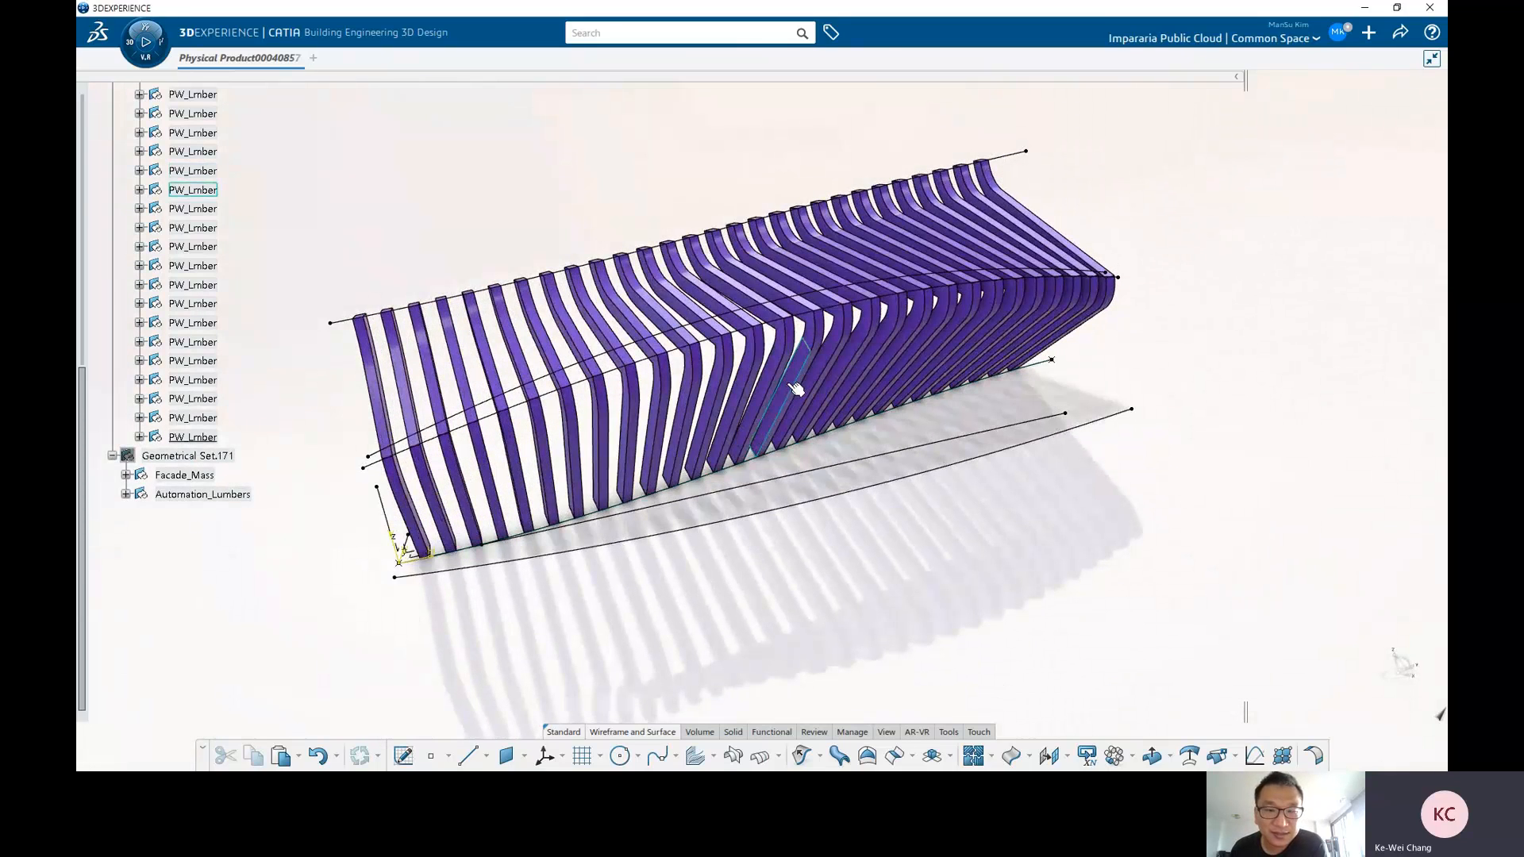
{"action": "middle_click_drag", "start_coordinate": [795, 389], "coordinate": [899, 422]}
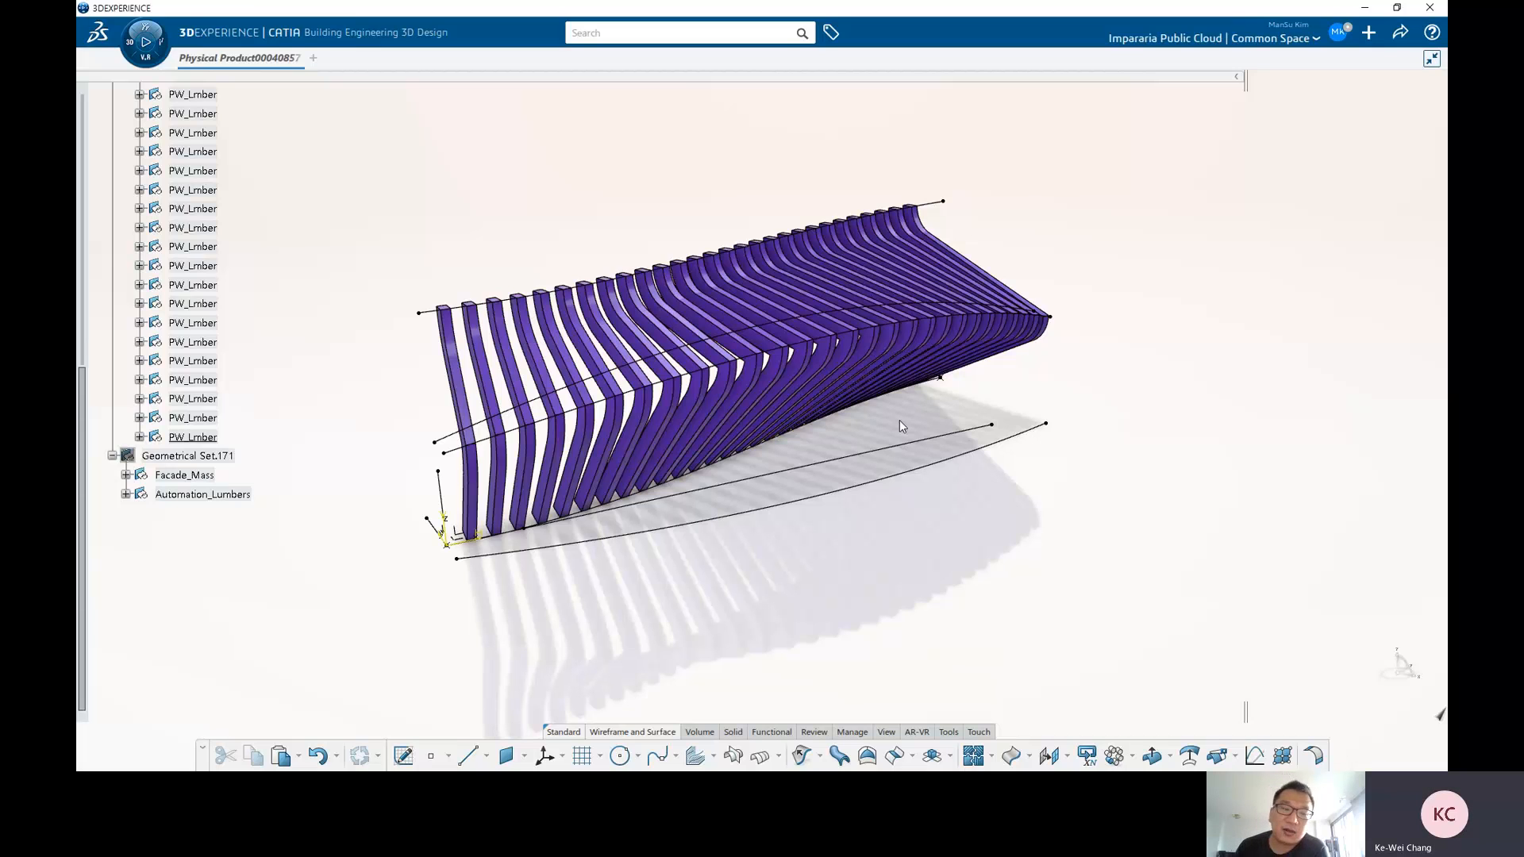
{"action": "middle_click_drag", "start_coordinate": [689, 374], "coordinate": [354, 421]}
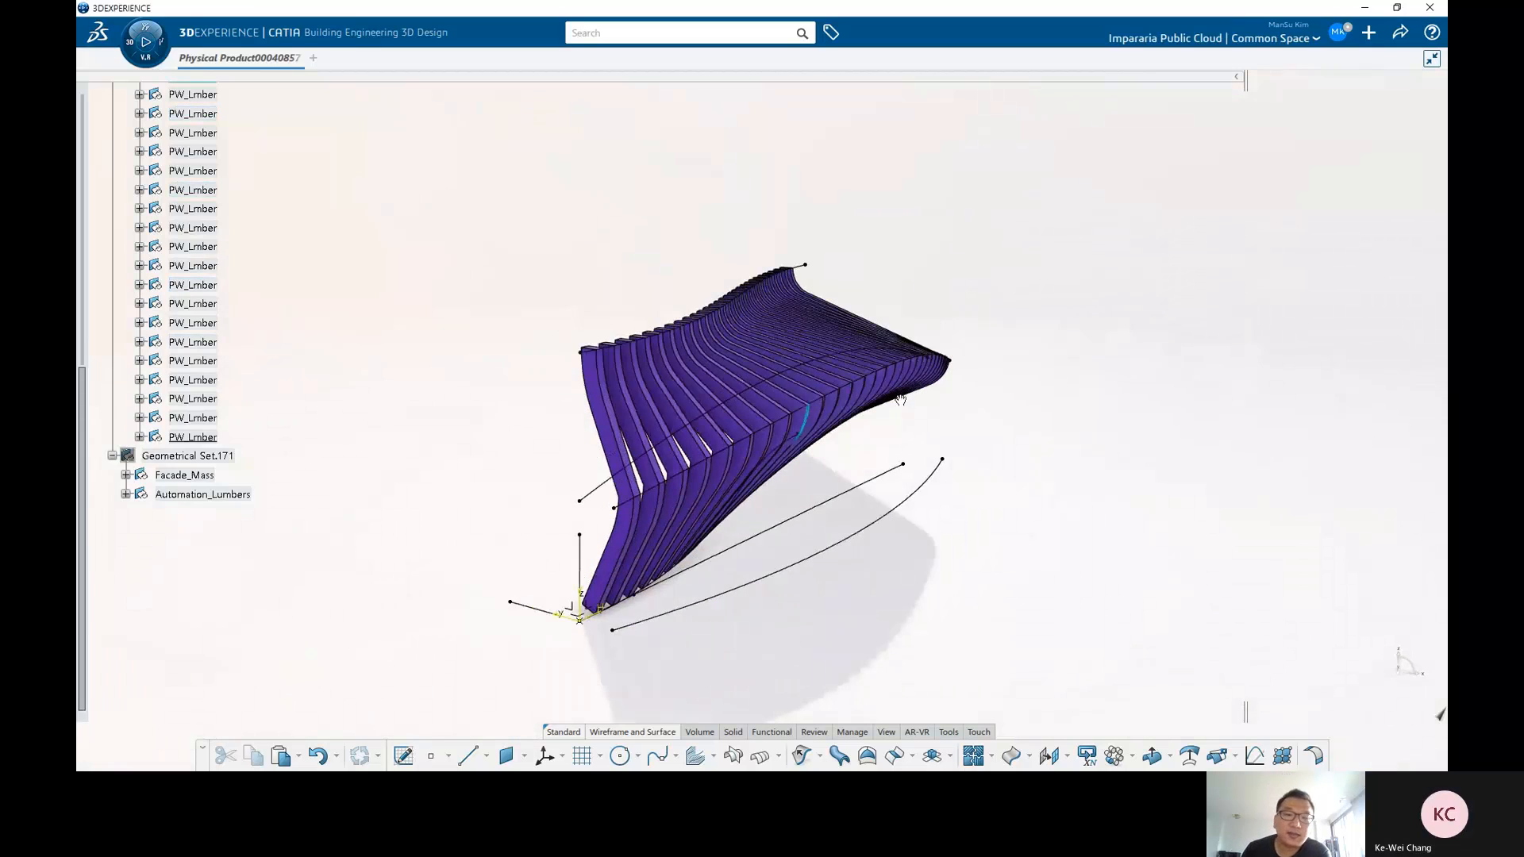
{"action": "scroll", "coordinate": [354, 421], "scroll_direction": "up", "scroll_amount": 8}
{"action": "left_click", "coordinate": [112, 338]}
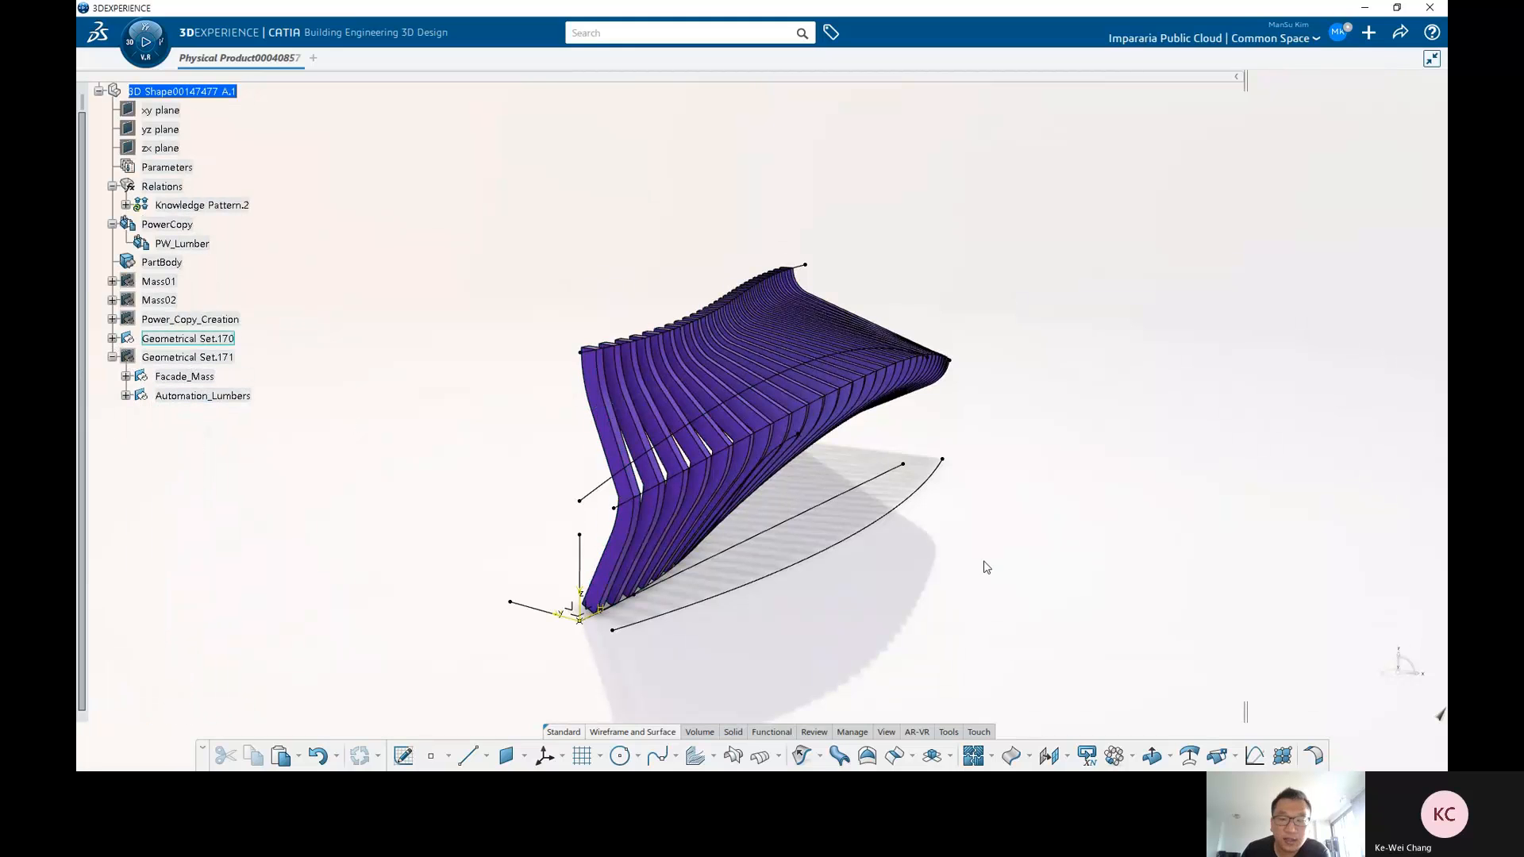